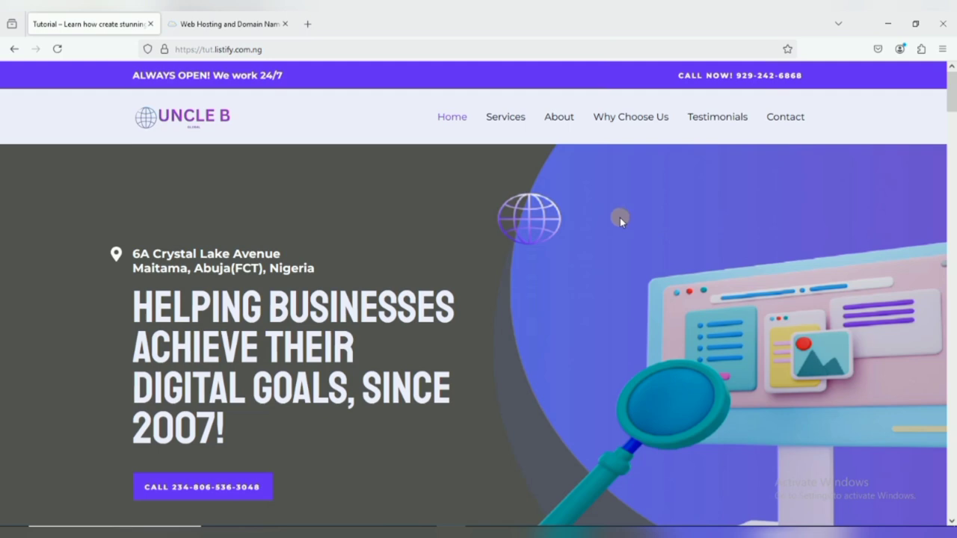
Test the Services nav link, which jumps to the Our Services section.
{"action": "scroll", "coordinate": [629, 233], "scroll_direction": "down", "scroll_amount": 2}
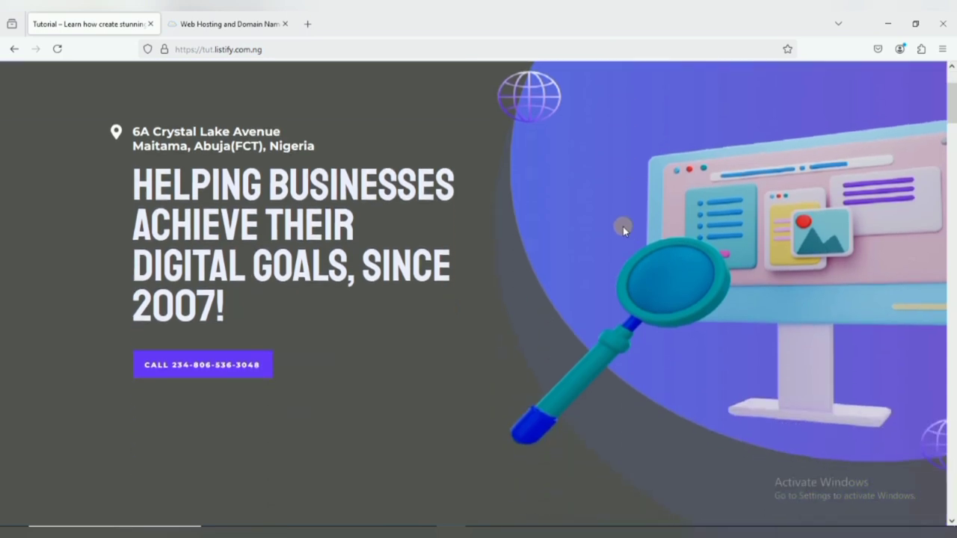
{"action": "scroll", "coordinate": [623, 226], "scroll_direction": "up", "scroll_amount": 2}
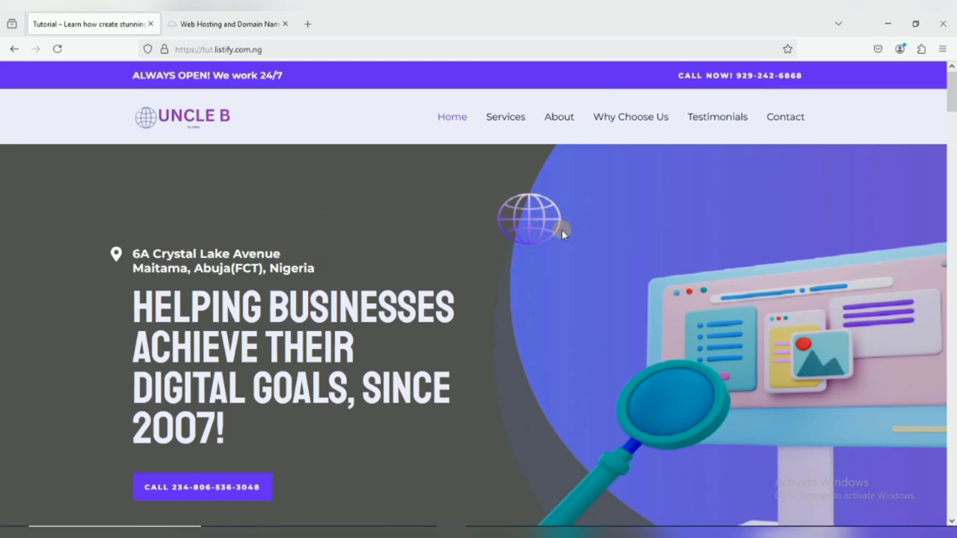
{"action": "scroll", "coordinate": [561, 230], "scroll_direction": "down", "scroll_amount": 5}
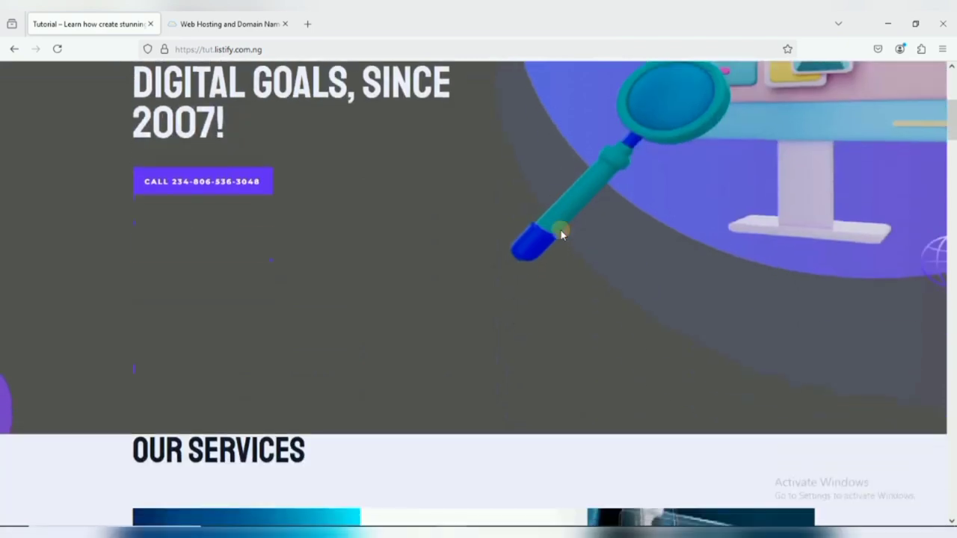
{"action": "scroll", "coordinate": [546, 247], "scroll_direction": "up", "scroll_amount": 5}
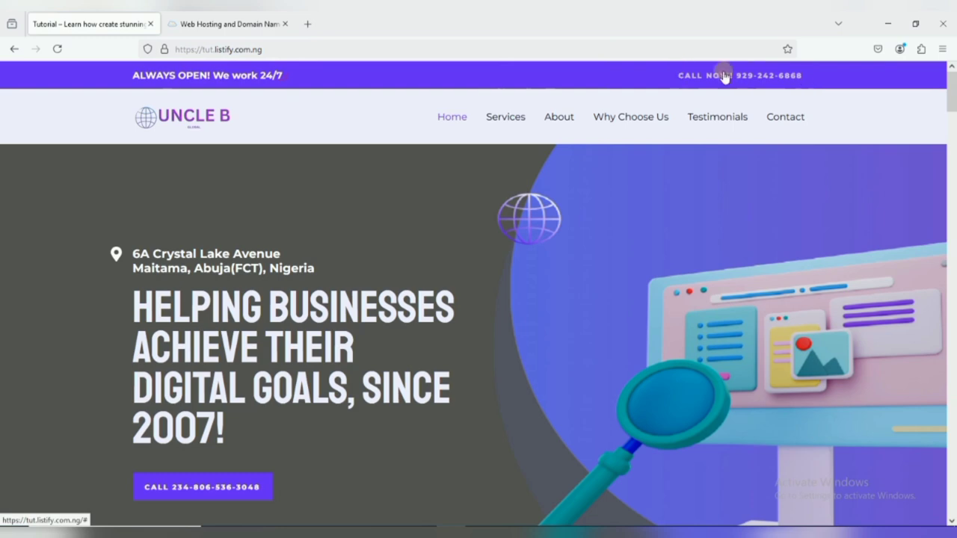
{"action": "left_click", "coordinate": [508, 120]}
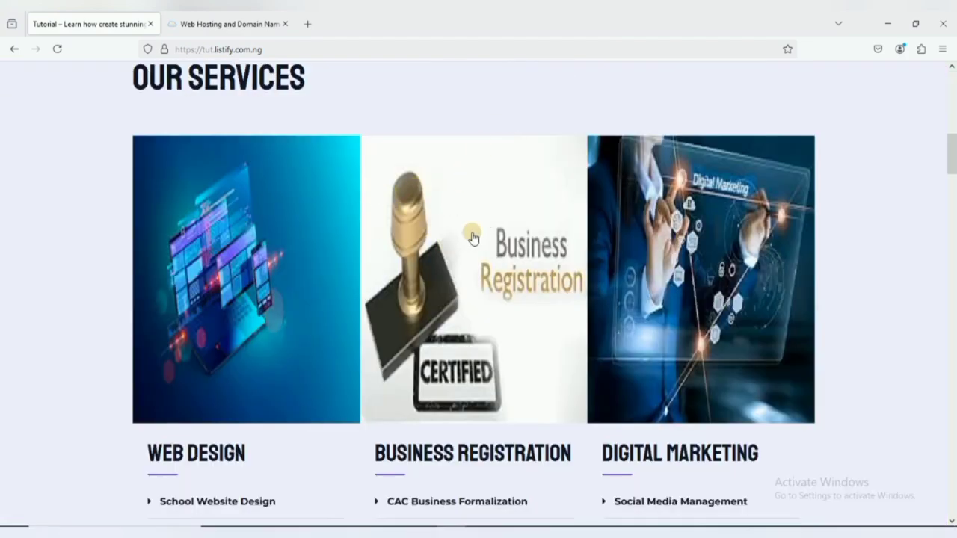
{"action": "scroll", "coordinate": [469, 234], "scroll_direction": "up", "scroll_amount": 6}
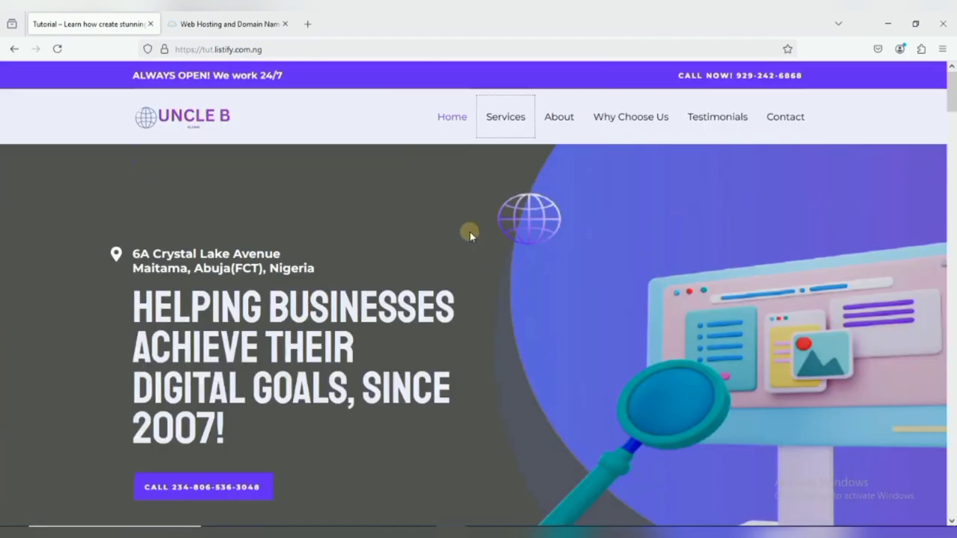
Test the About Us and Why Choose Us nav links, returning to the top after each.
{"action": "left_click", "coordinate": [557, 113]}
{"action": "scroll", "coordinate": [533, 140], "scroll_direction": "up", "scroll_amount": 10}
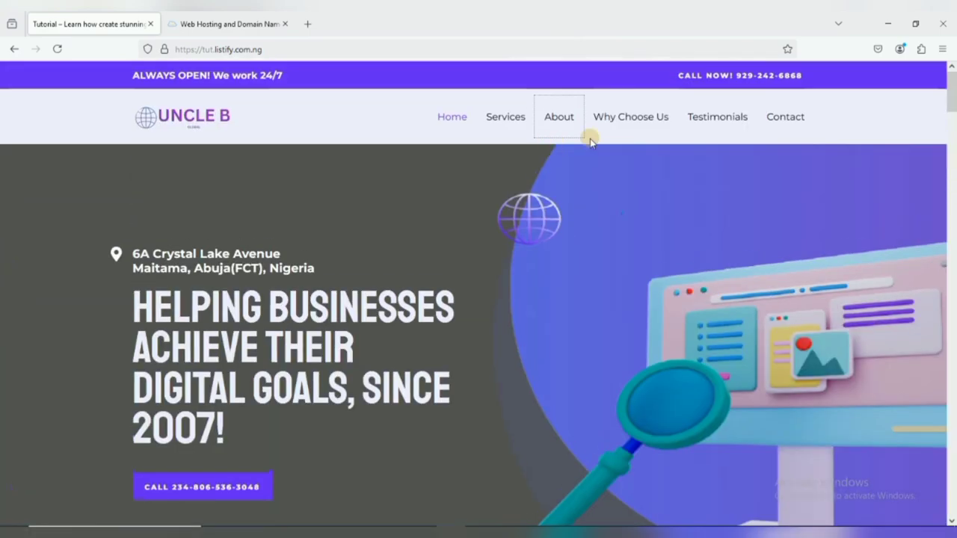
{"action": "left_click", "coordinate": [630, 121]}
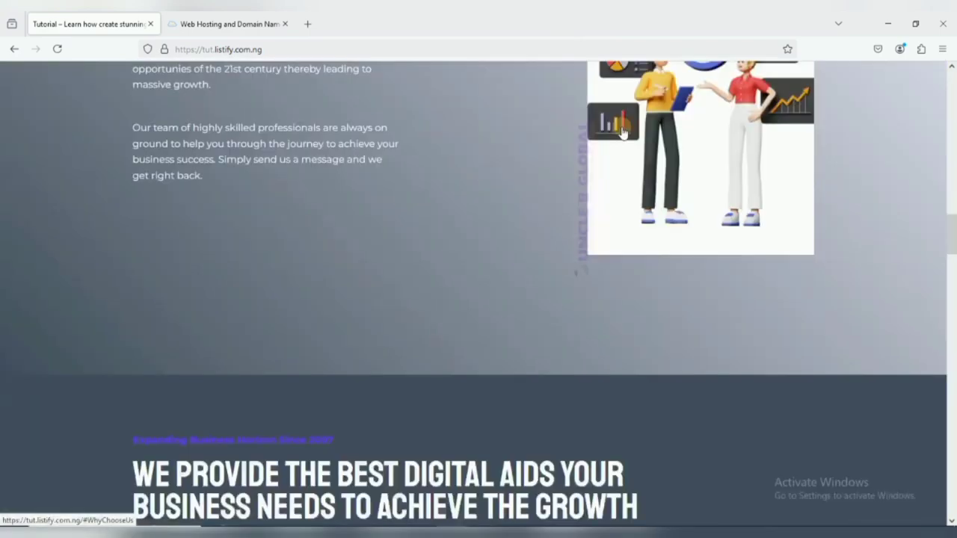
{"action": "scroll", "coordinate": [617, 185], "scroll_direction": "up", "scroll_amount": 10}
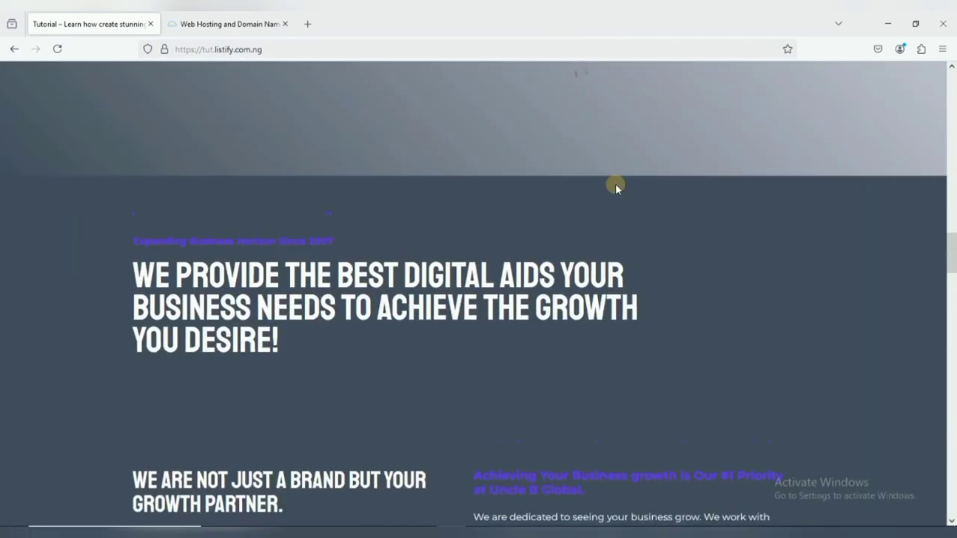
{"action": "scroll", "coordinate": [619, 180], "scroll_direction": "up", "scroll_amount": 5}
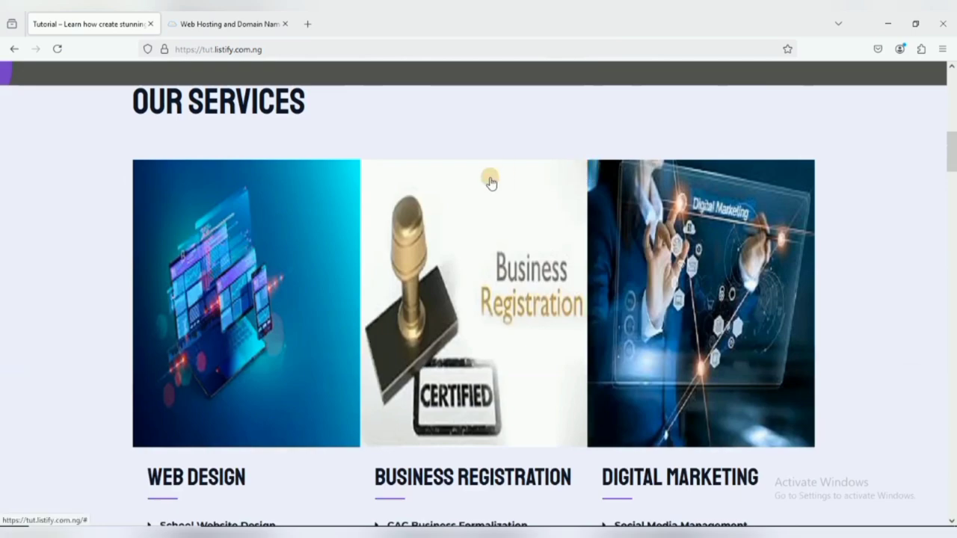
{"action": "scroll", "coordinate": [496, 158], "scroll_direction": "up", "scroll_amount": 8}
{"action": "scroll", "coordinate": [497, 161], "scroll_direction": "up", "scroll_amount": 2}
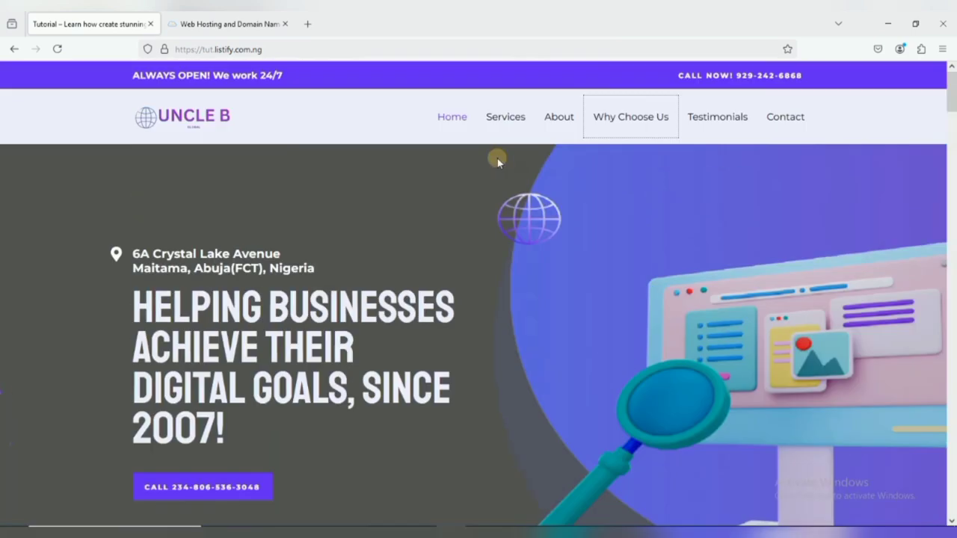
Test the Contact link, then scroll back down to the Our Services lists.
{"action": "left_click", "coordinate": [782, 119]}
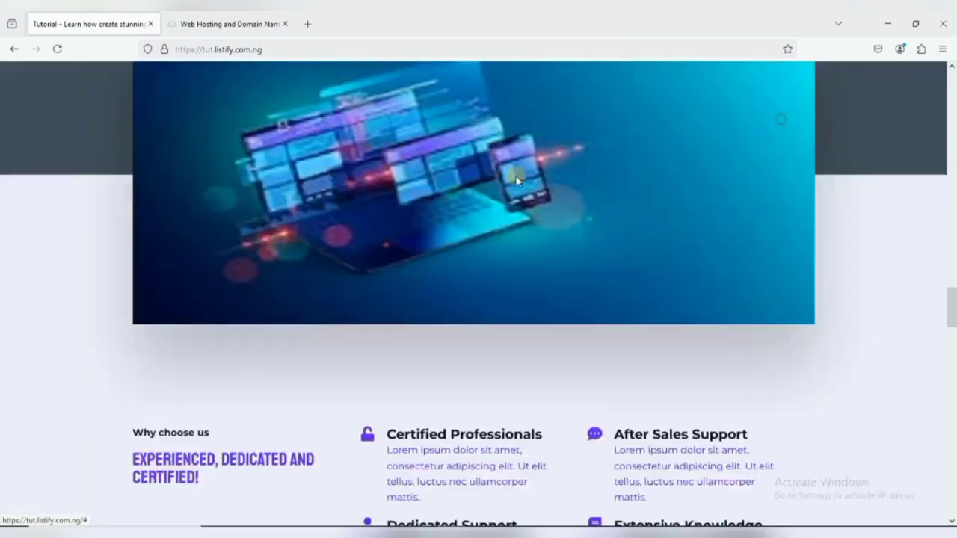
{"action": "scroll", "coordinate": [618, 222], "scroll_direction": "up", "scroll_amount": 10}
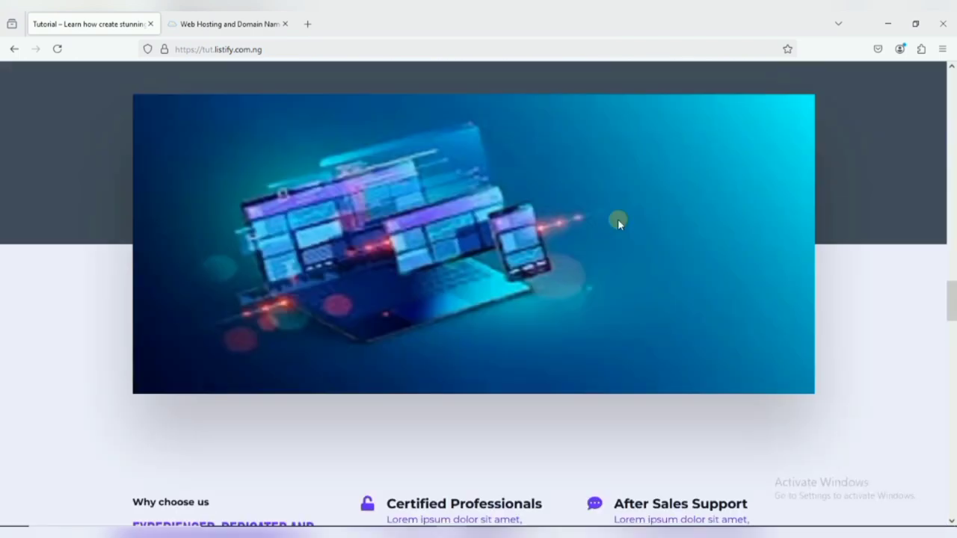
{"action": "scroll", "coordinate": [617, 222], "scroll_direction": "up", "scroll_amount": 10}
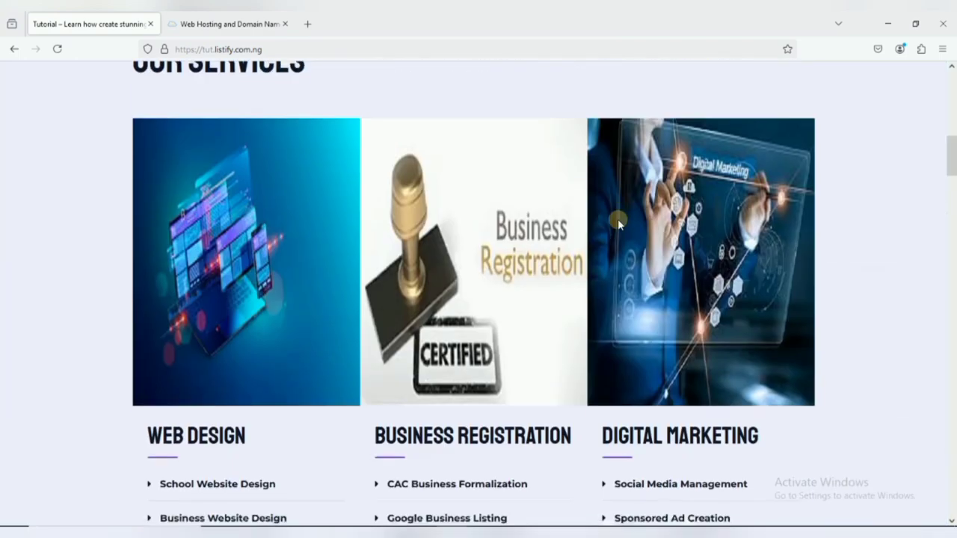
{"action": "scroll", "coordinate": [618, 222], "scroll_direction": "up", "scroll_amount": 5}
{"action": "scroll", "coordinate": [591, 237], "scroll_direction": "up", "scroll_amount": 4}
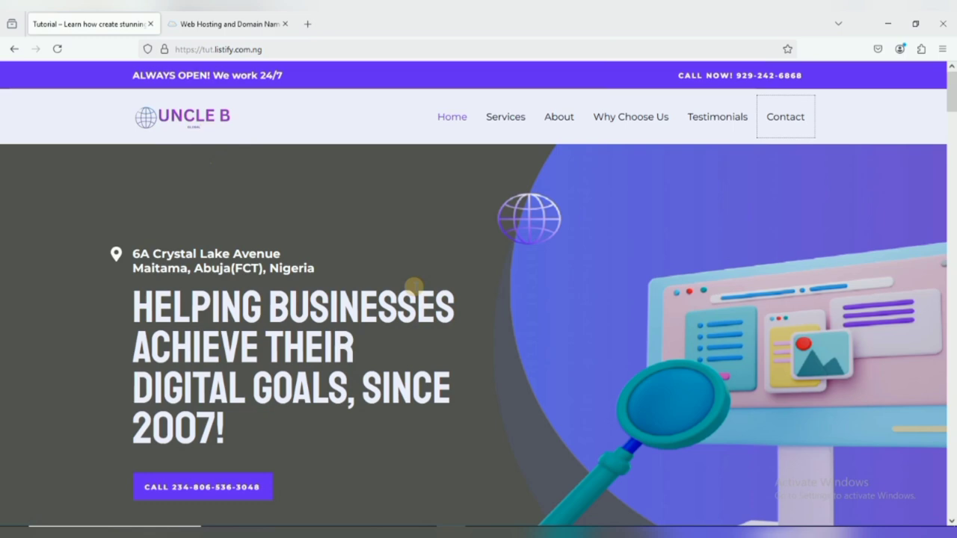
{"action": "scroll", "coordinate": [551, 290], "scroll_direction": "down", "scroll_amount": 2}
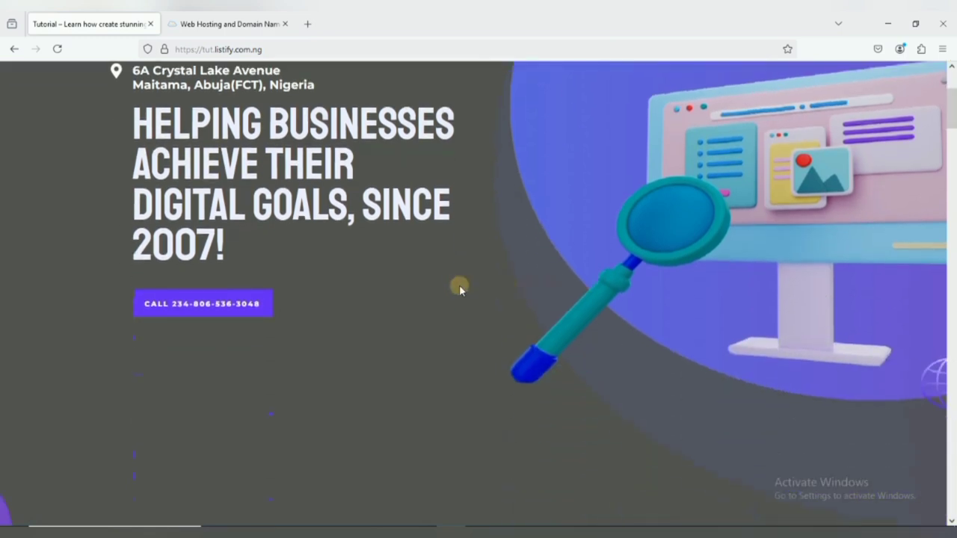
{"action": "scroll", "coordinate": [458, 287], "scroll_direction": "down", "scroll_amount": 3}
{"action": "scroll", "coordinate": [486, 285], "scroll_direction": "down", "scroll_amount": 5}
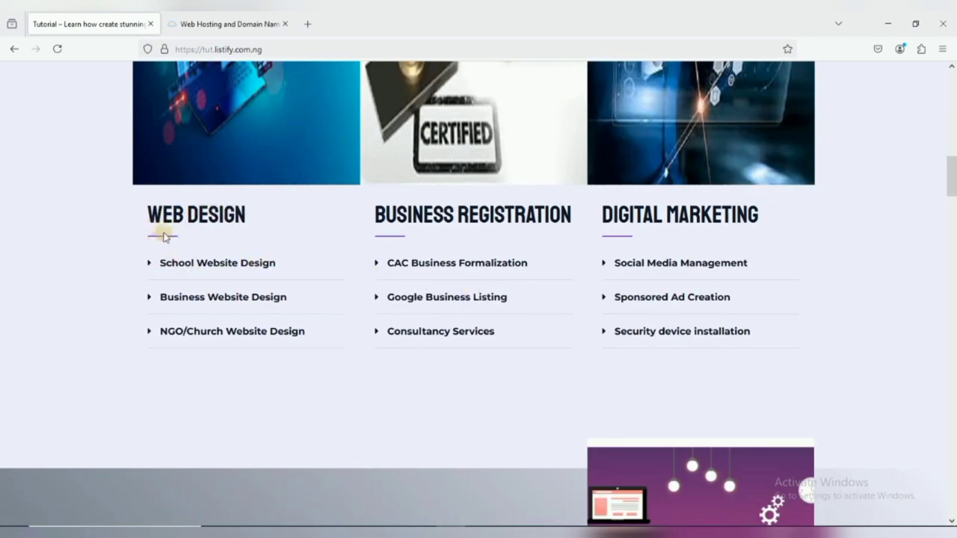
Expand the School and Business Website Design descriptions under Web Design, collapsing Business again.
{"action": "scroll", "coordinate": [242, 210], "scroll_direction": "up", "scroll_amount": 2}
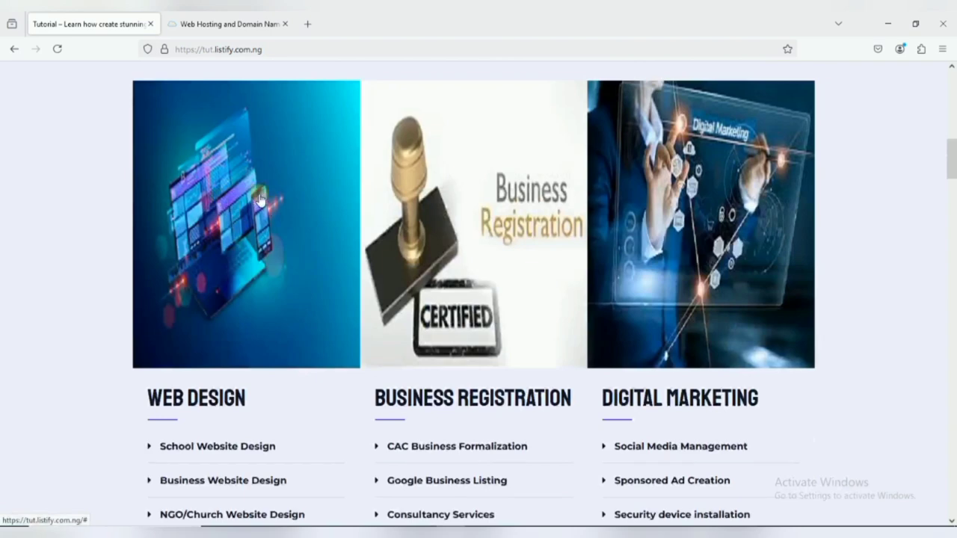
{"action": "scroll", "coordinate": [253, 241], "scroll_direction": "down", "scroll_amount": 1}
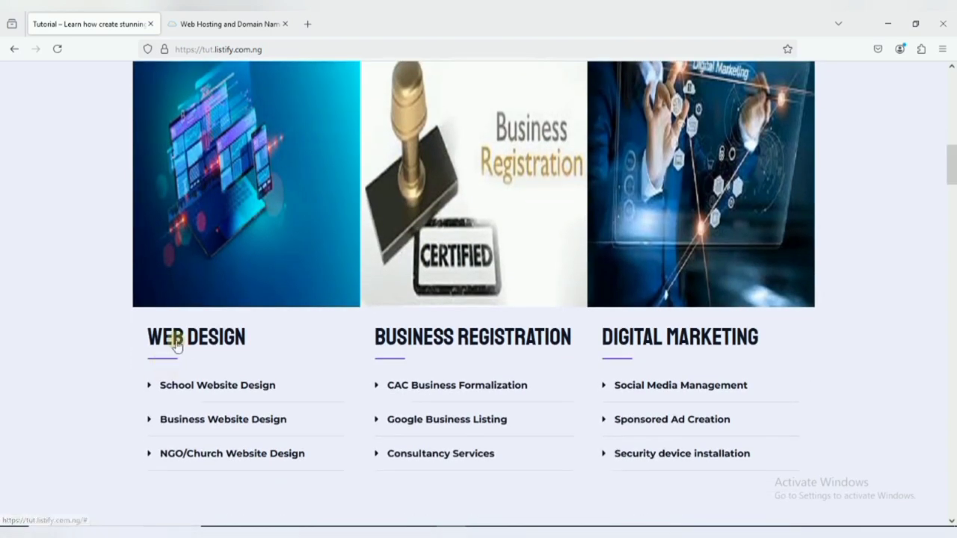
{"action": "scroll", "coordinate": [177, 344], "scroll_direction": "down", "scroll_amount": 2}
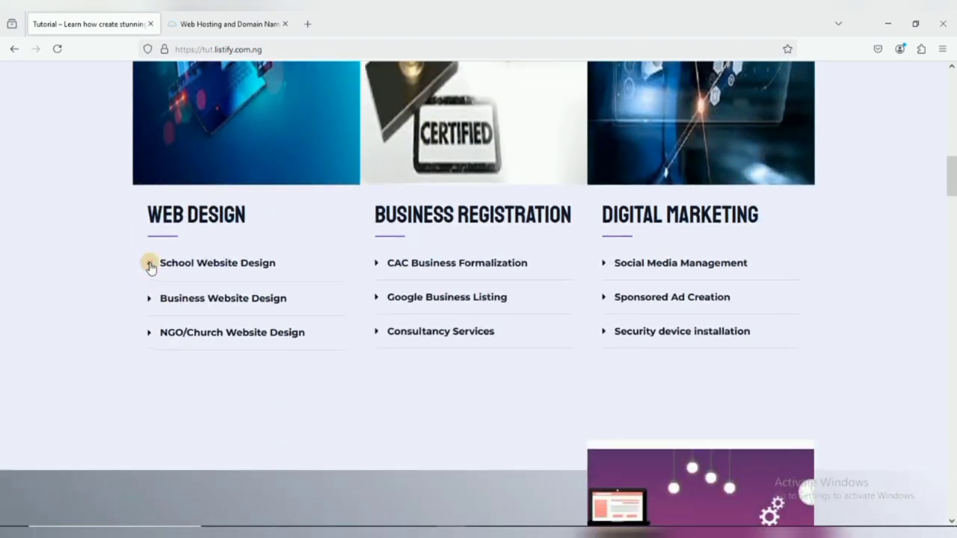
{"action": "left_click", "coordinate": [150, 264]}
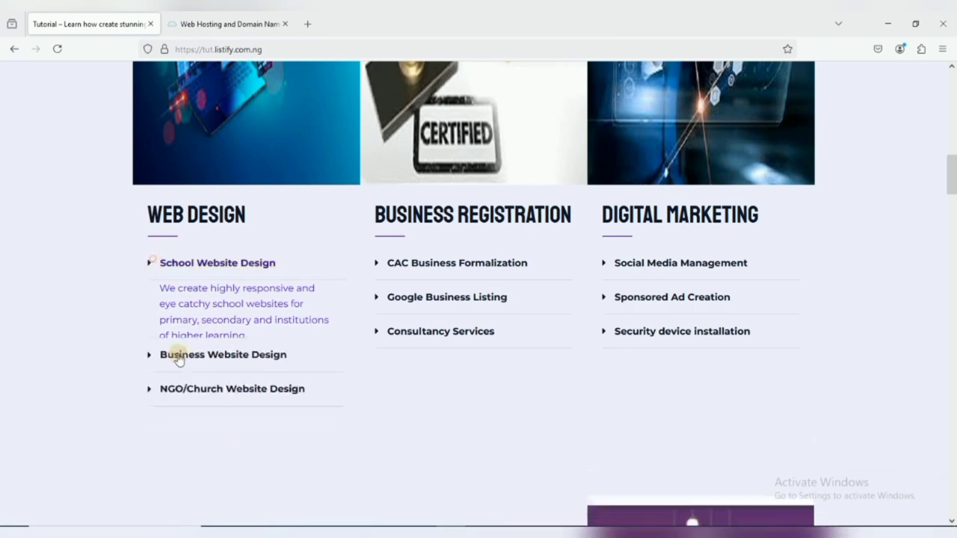
{"action": "left_click", "coordinate": [150, 297]}
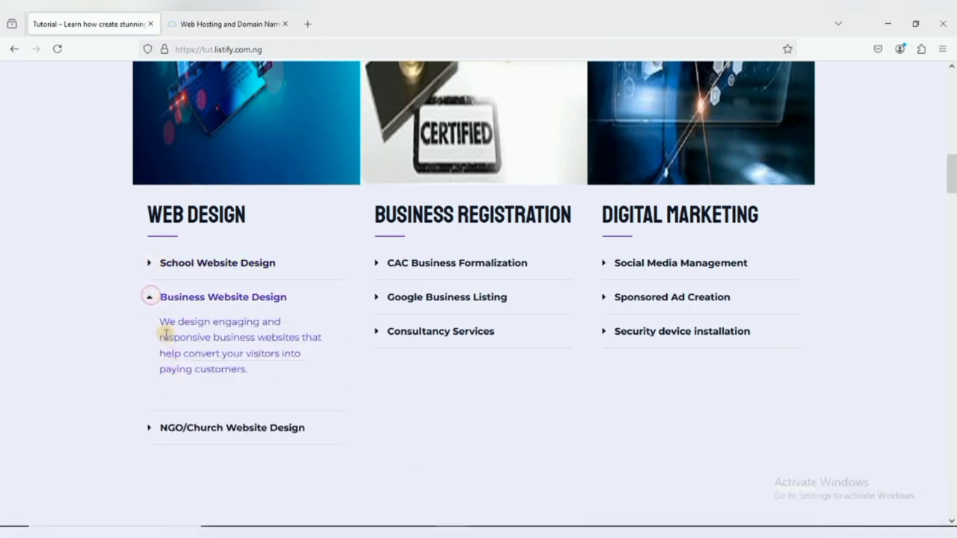
{"action": "left_click", "coordinate": [149, 298]}
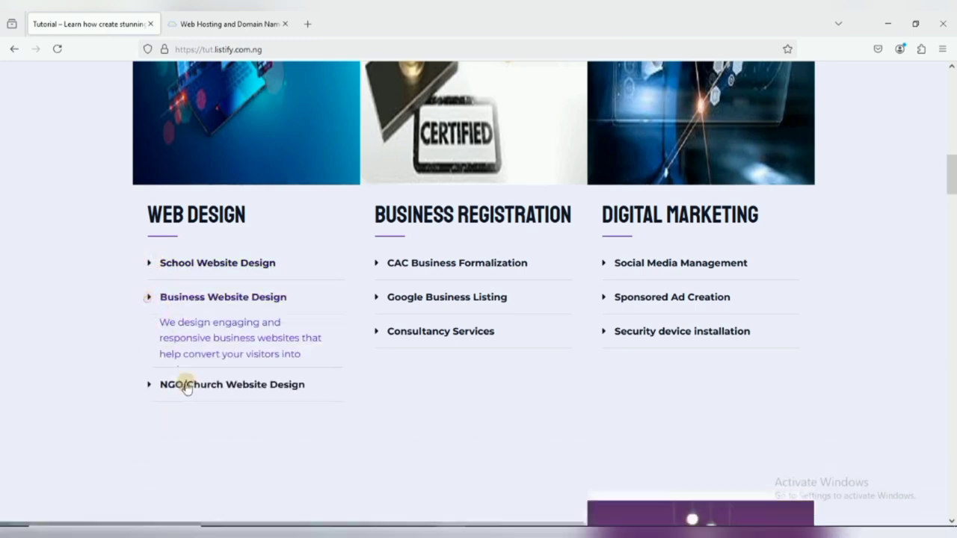
Expand and collapse the NGO/Church Website Design, CAC Business Formalization and Social Media Management descriptions.
{"action": "left_click", "coordinate": [149, 331]}
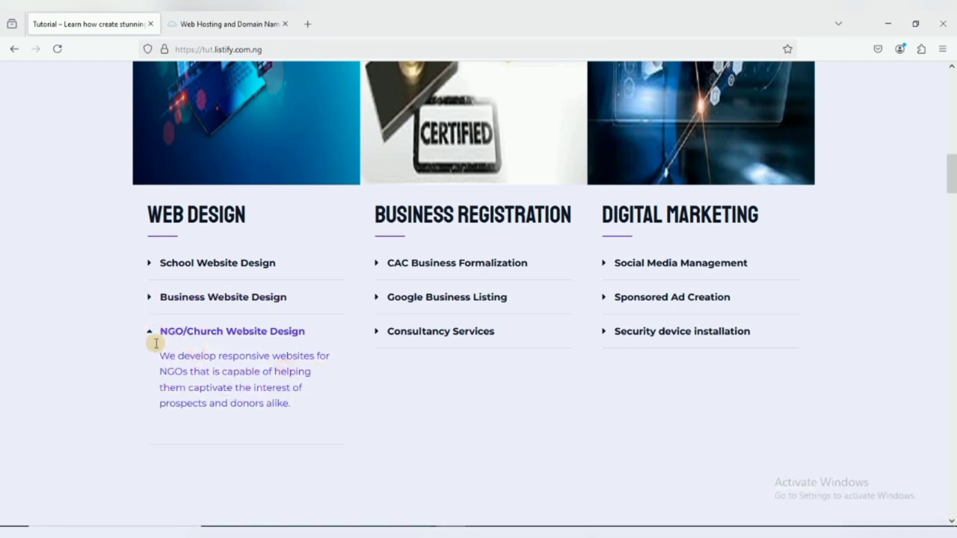
{"action": "left_click", "coordinate": [151, 331]}
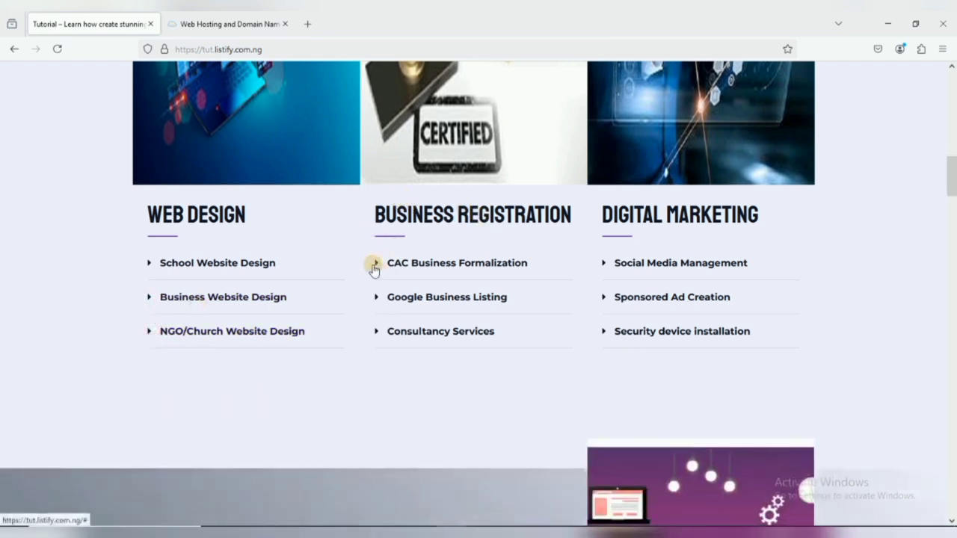
{"action": "left_click", "coordinate": [375, 267]}
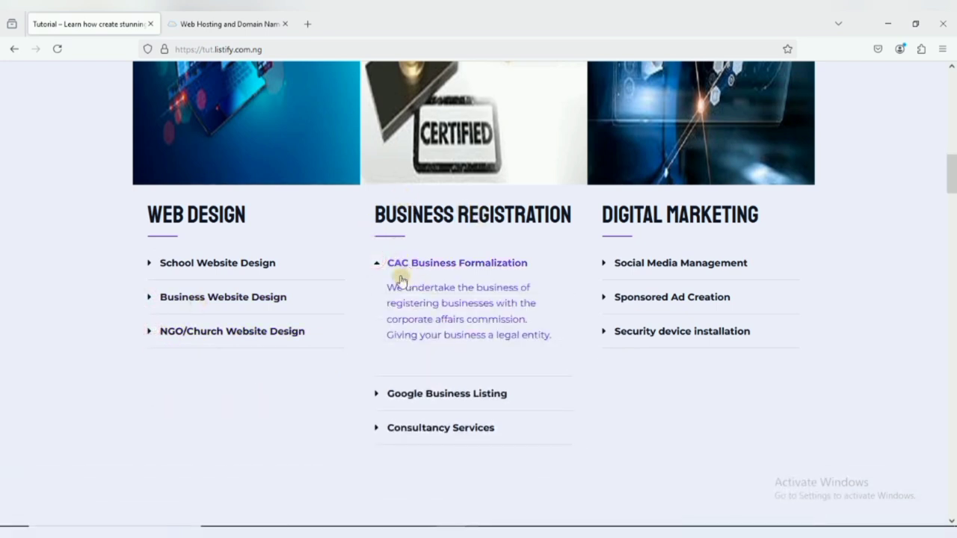
{"action": "left_click", "coordinate": [379, 265]}
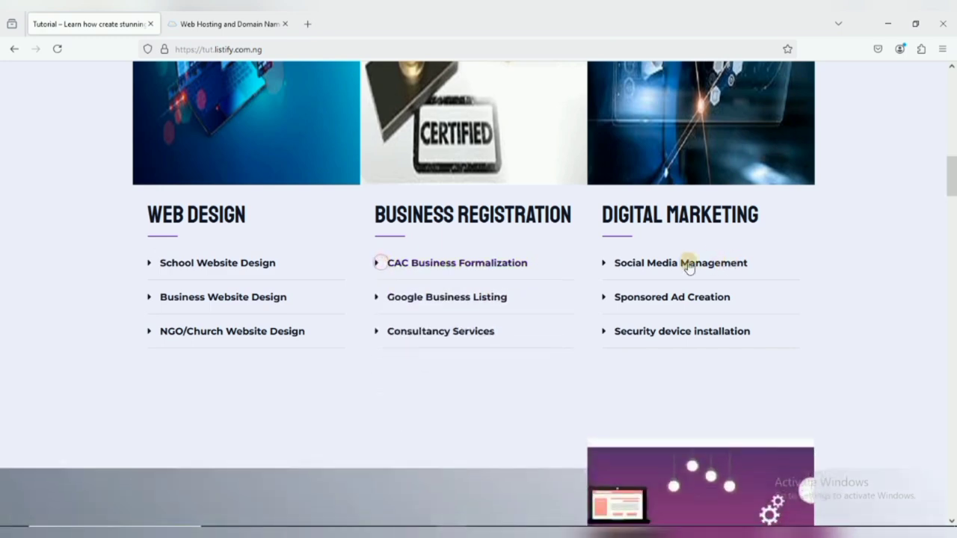
{"action": "left_click", "coordinate": [602, 265]}
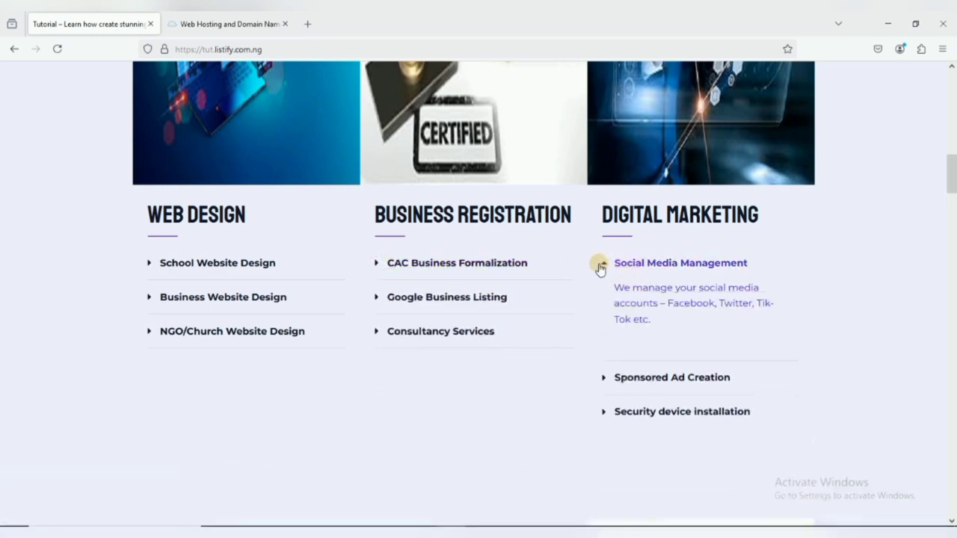
{"action": "left_click", "coordinate": [601, 267]}
{"action": "scroll", "coordinate": [673, 299], "scroll_direction": "down", "scroll_amount": 3}
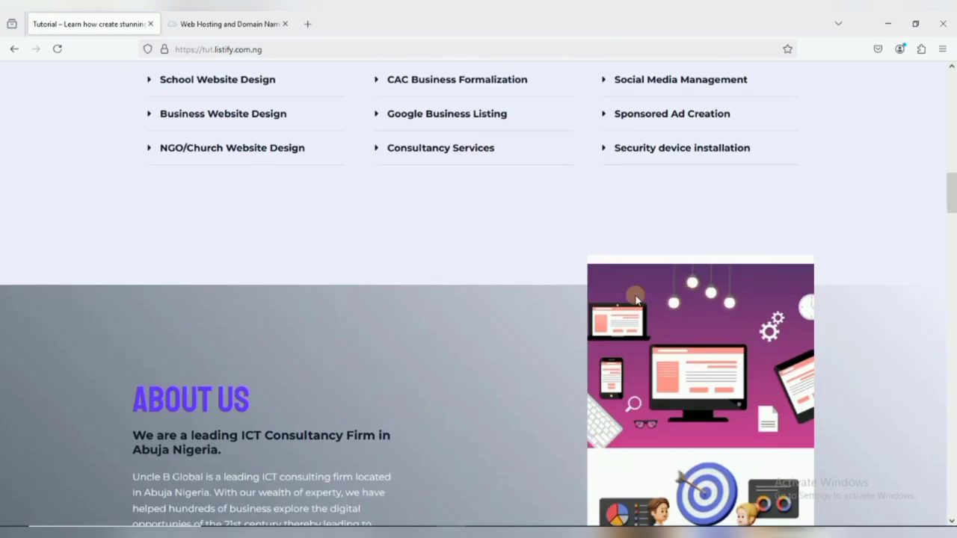
{"action": "scroll", "coordinate": [636, 299], "scroll_direction": "down", "scroll_amount": 3}
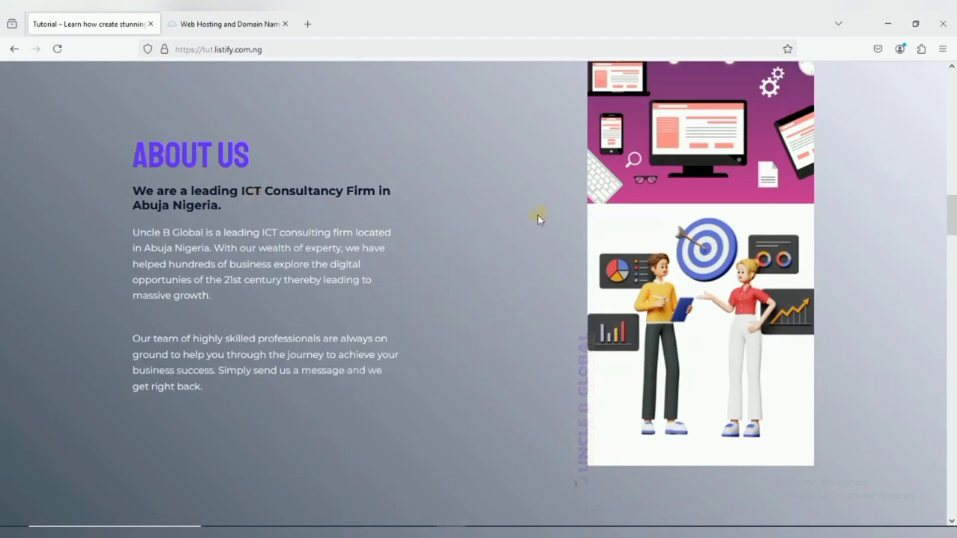
{"action": "scroll", "coordinate": [540, 217], "scroll_direction": "up", "scroll_amount": 1}
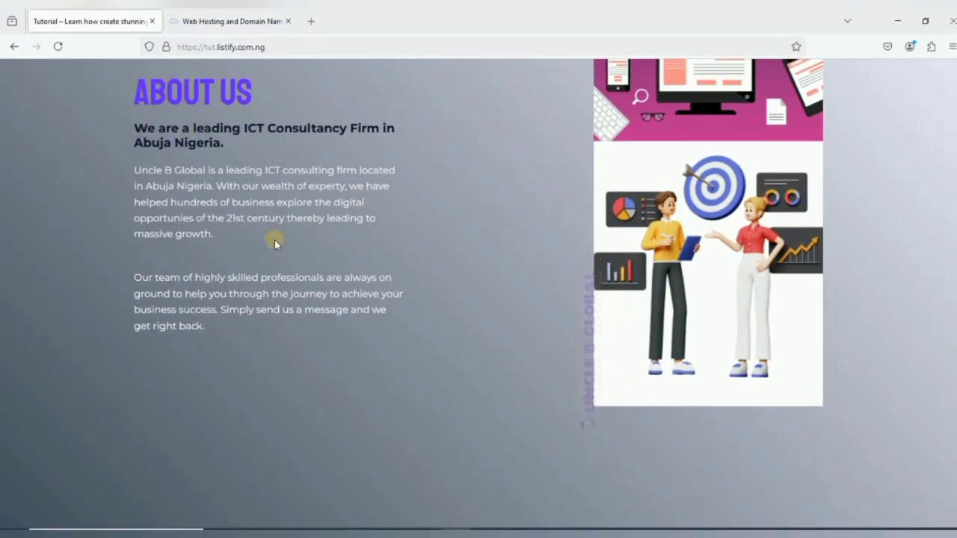
{"action": "scroll", "coordinate": [381, 251], "scroll_direction": "down", "scroll_amount": 5}
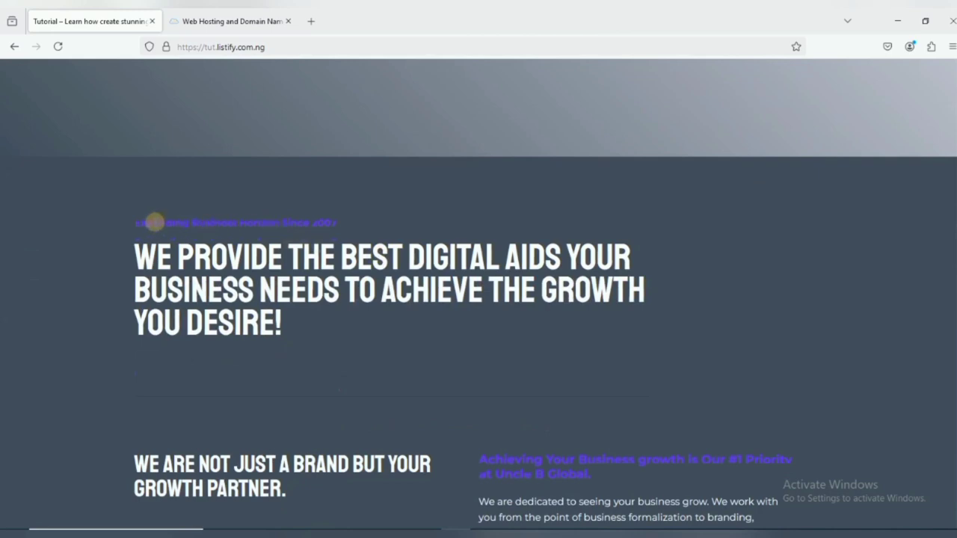
{"action": "scroll", "coordinate": [551, 313], "scroll_direction": "down", "scroll_amount": 2}
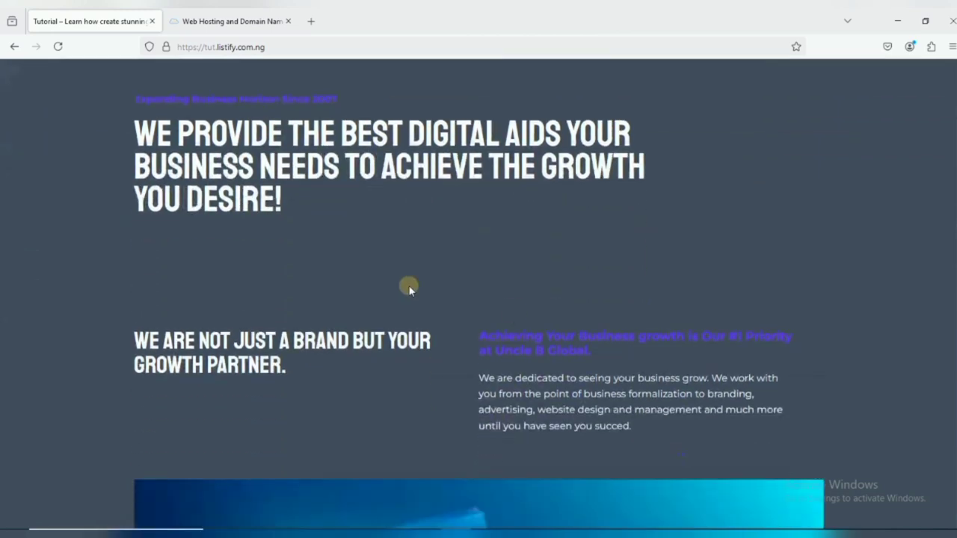
{"action": "scroll", "coordinate": [425, 266], "scroll_direction": "down", "scroll_amount": 2}
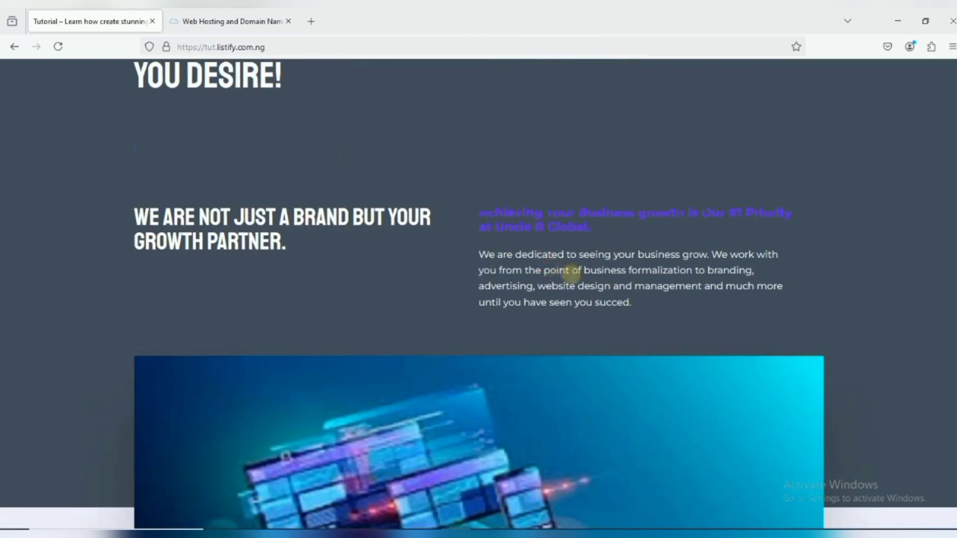
{"action": "scroll", "coordinate": [565, 276], "scroll_direction": "up", "scroll_amount": 3}
{"action": "scroll", "coordinate": [561, 280], "scroll_direction": "down", "scroll_amount": 3}
{"action": "scroll", "coordinate": [585, 286], "scroll_direction": "down", "scroll_amount": 4}
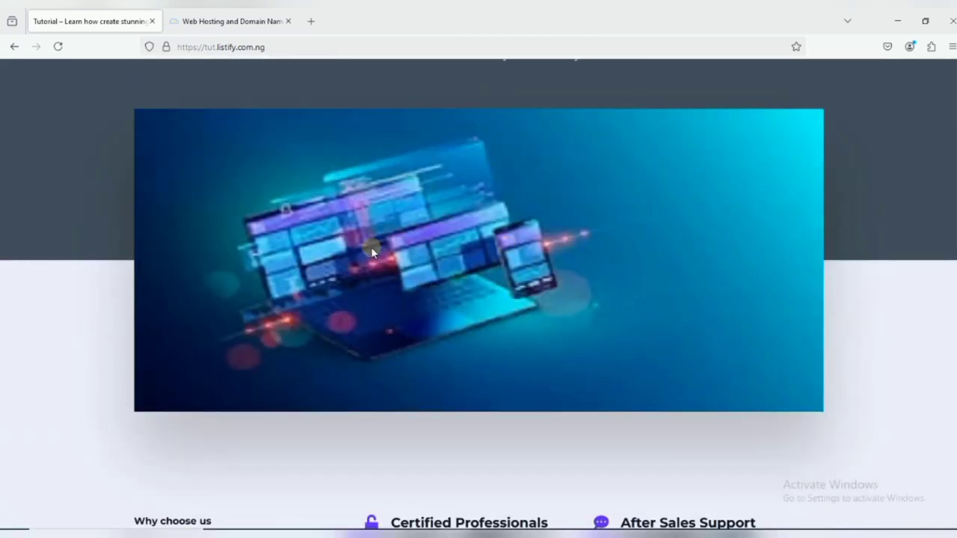
{"action": "scroll", "coordinate": [475, 268], "scroll_direction": "down", "scroll_amount": 5}
{"action": "scroll", "coordinate": [353, 159], "scroll_direction": "up", "scroll_amount": 3}
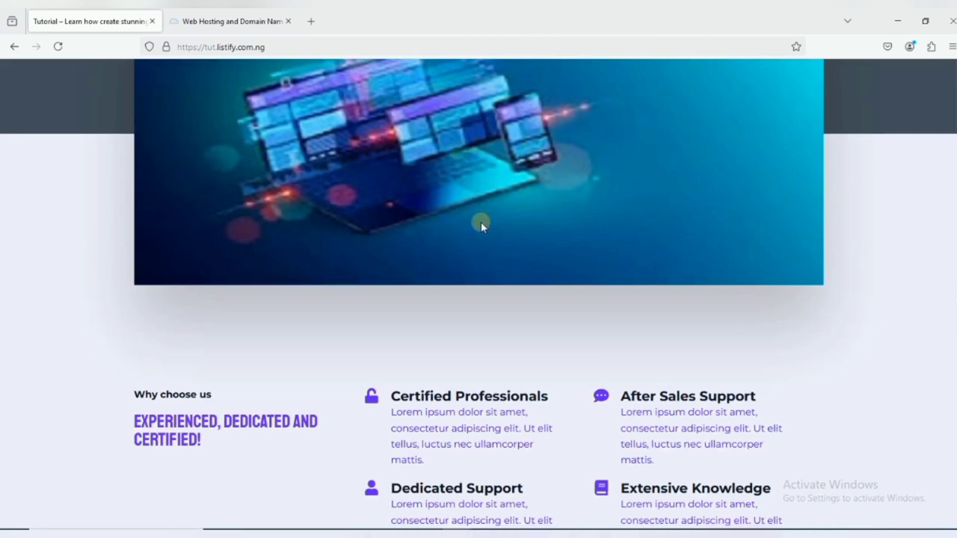
{"action": "scroll", "coordinate": [480, 221], "scroll_direction": "down", "scroll_amount": 3}
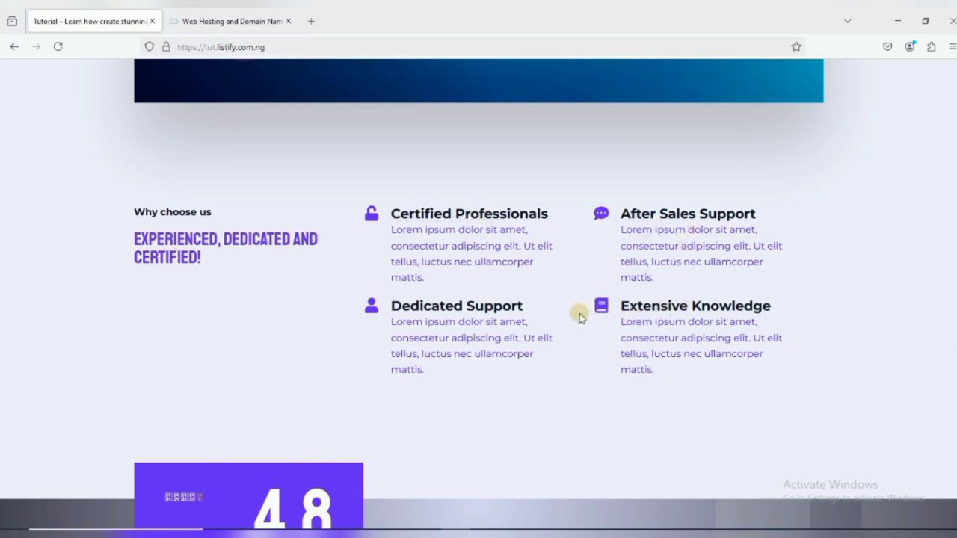
{"action": "scroll", "coordinate": [568, 316], "scroll_direction": "down", "scroll_amount": 3}
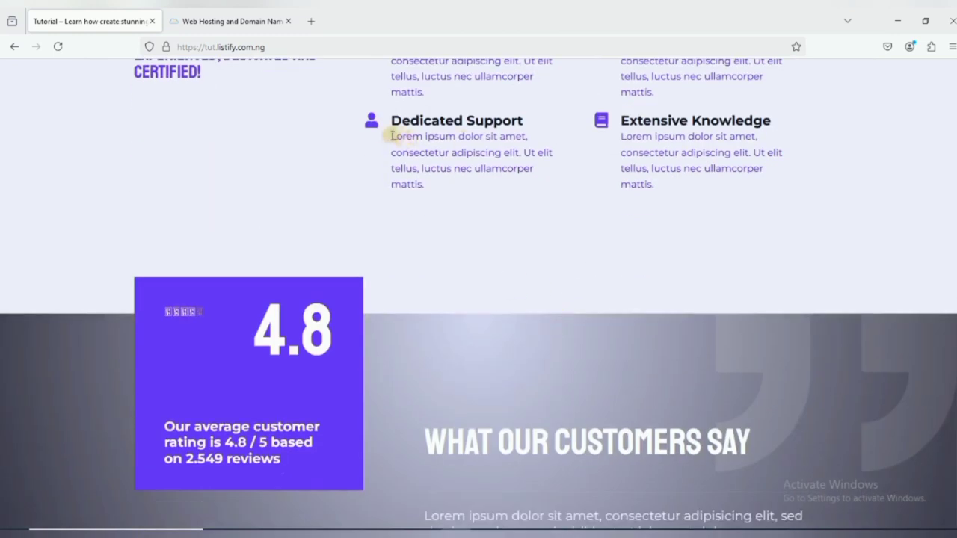
{"action": "left_click_drag", "start_coordinate": [388, 137], "coordinate": [540, 188]}
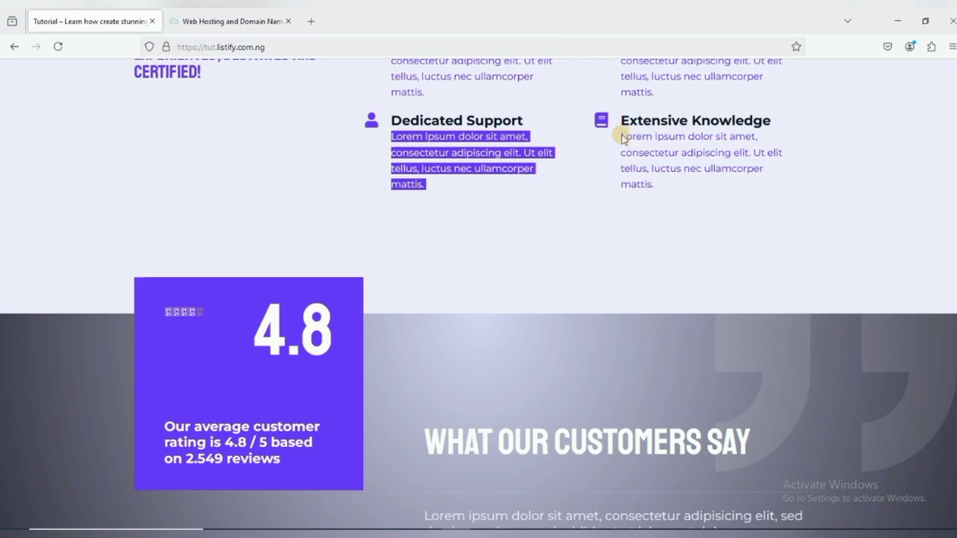
{"action": "left_click_drag", "start_coordinate": [621, 137], "coordinate": [576, 210]}
{"action": "scroll", "coordinate": [575, 210], "scroll_direction": "down", "scroll_amount": 3}
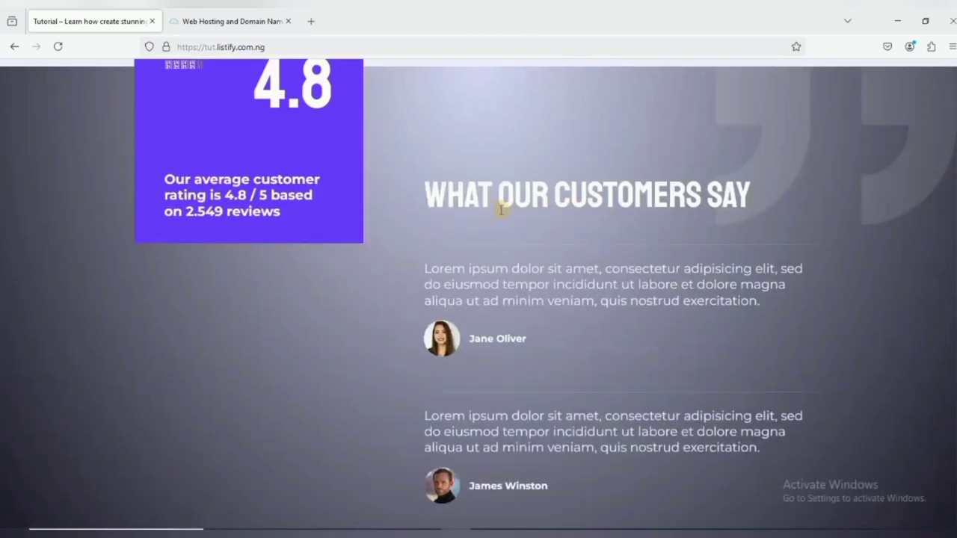
{"action": "scroll", "coordinate": [502, 207], "scroll_direction": "up", "scroll_amount": 2}
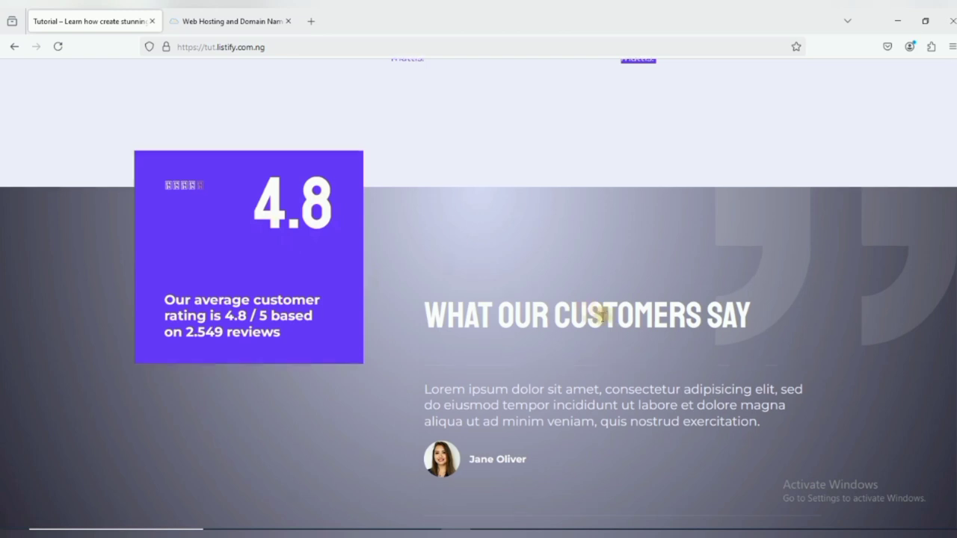
{"action": "scroll", "coordinate": [598, 314], "scroll_direction": "down", "scroll_amount": 1}
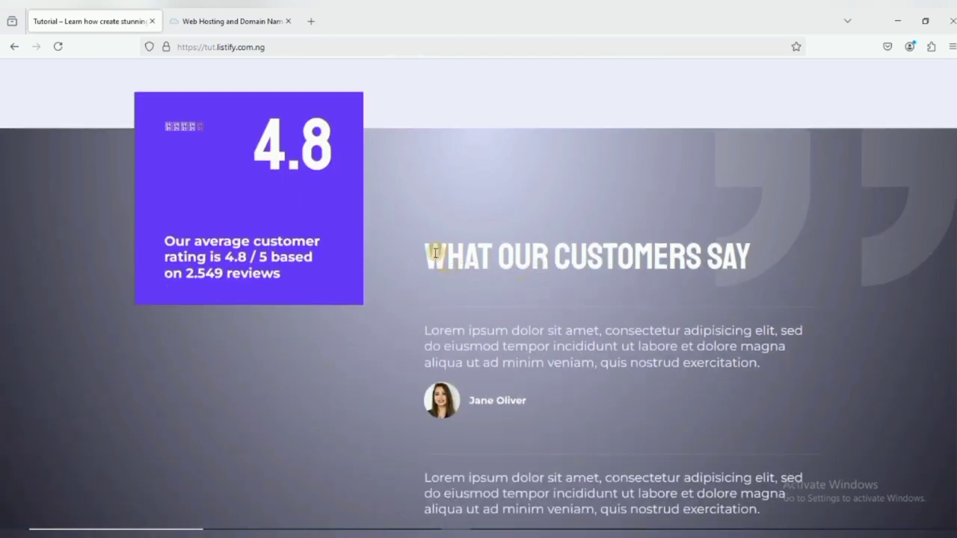
{"action": "left_click_drag", "start_coordinate": [435, 253], "coordinate": [750, 260]}
{"action": "scroll", "coordinate": [608, 251], "scroll_direction": "down", "scroll_amount": 6}
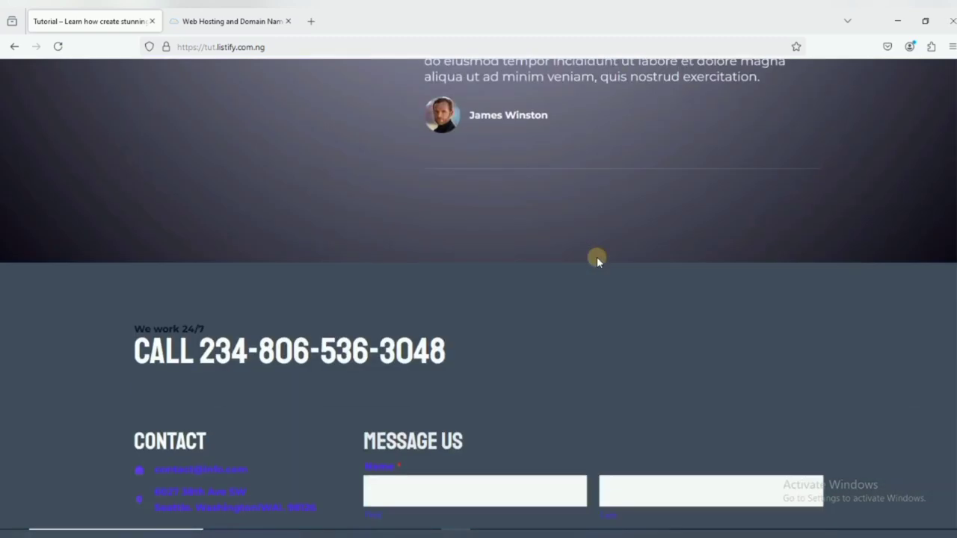
{"action": "scroll", "coordinate": [598, 305], "scroll_direction": "down", "scroll_amount": 2}
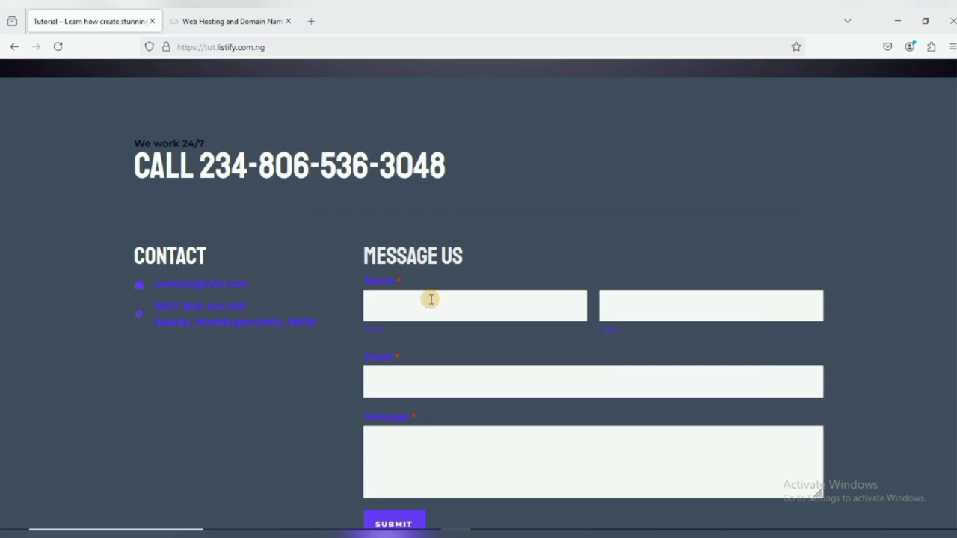
{"action": "scroll", "coordinate": [434, 306], "scroll_direction": "down", "scroll_amount": 3}
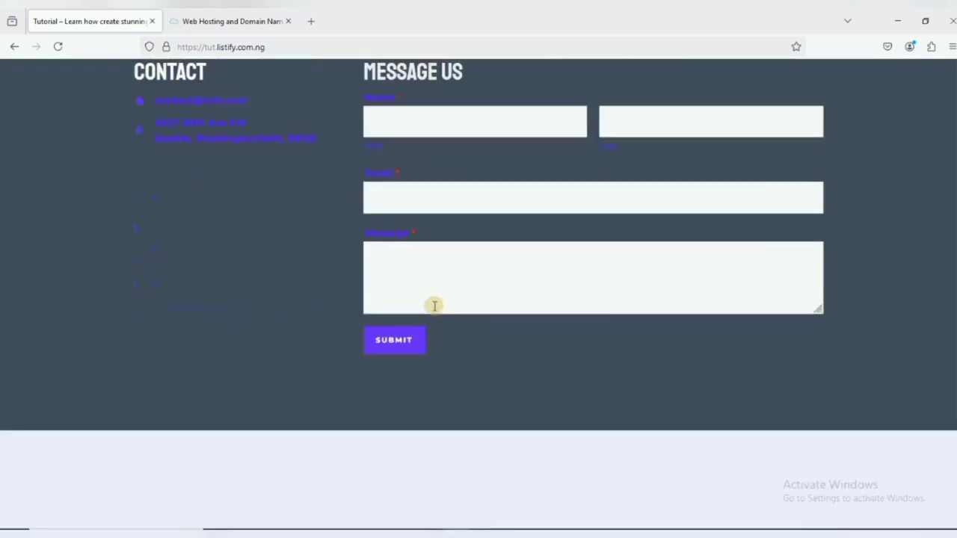
{"action": "scroll", "coordinate": [448, 314], "scroll_direction": "down", "scroll_amount": 2}
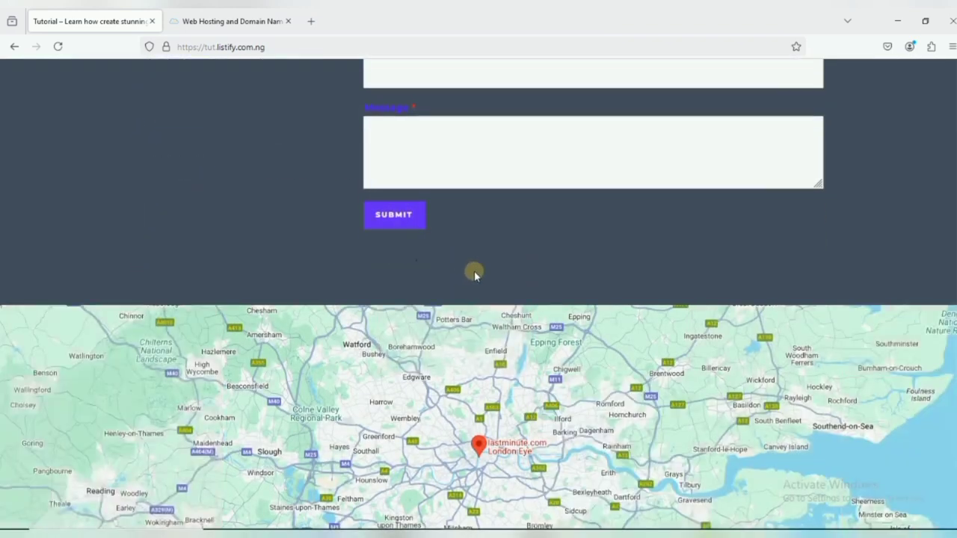
{"action": "scroll", "coordinate": [474, 274], "scroll_direction": "down", "scroll_amount": 2}
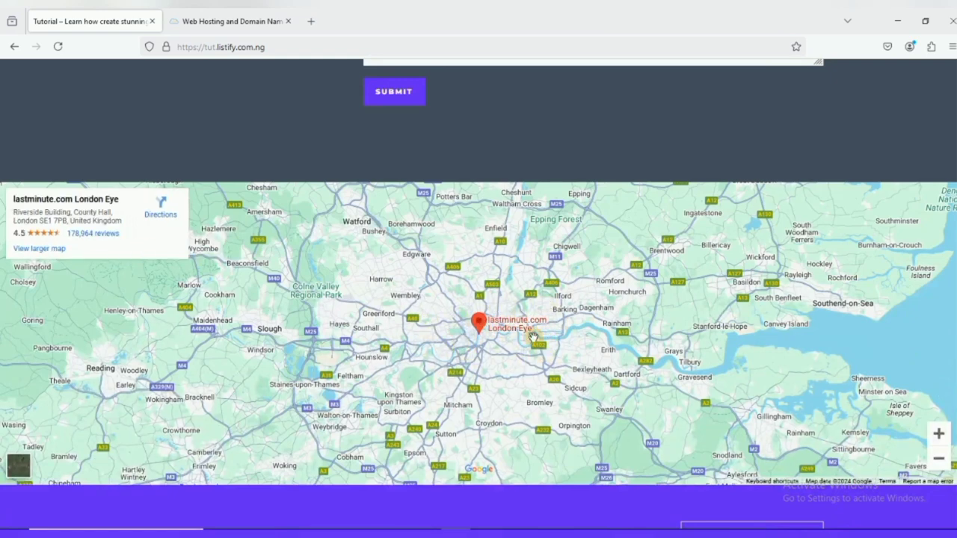
{"action": "scroll", "coordinate": [536, 338], "scroll_direction": "down", "scroll_amount": 2}
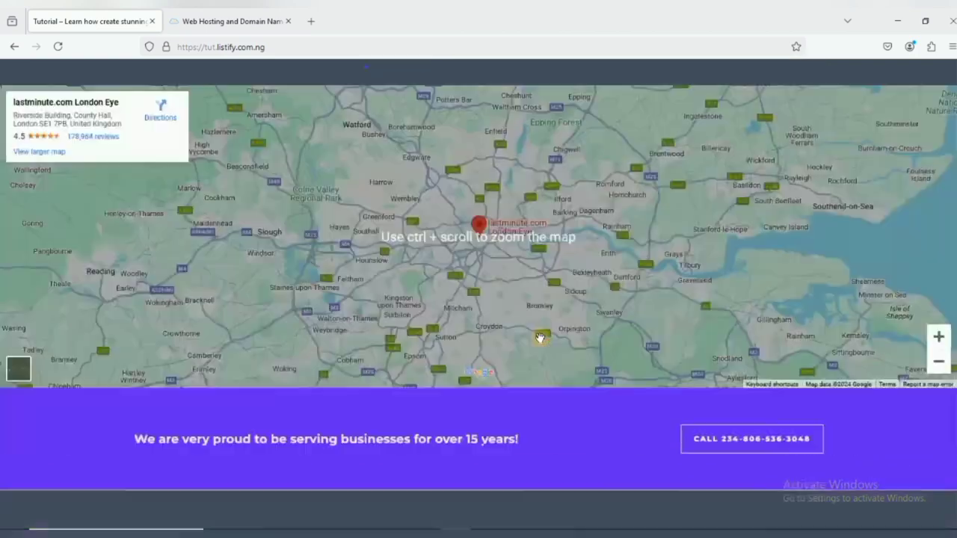
{"action": "scroll", "coordinate": [539, 338], "scroll_direction": "down", "scroll_amount": 4}
{"action": "scroll", "coordinate": [468, 315], "scroll_direction": "up", "scroll_amount": 1}
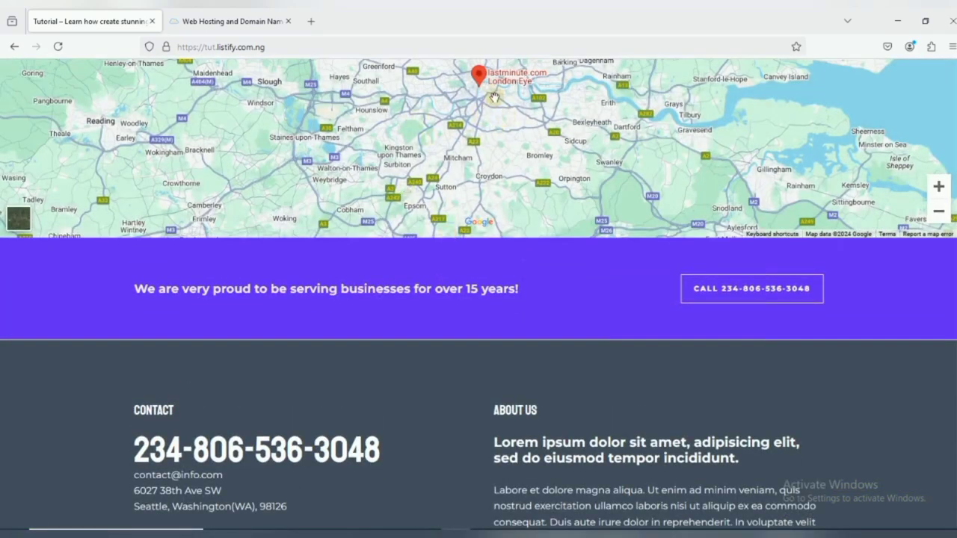
{"action": "scroll", "coordinate": [220, 192], "scroll_direction": "up", "scroll_amount": 4}
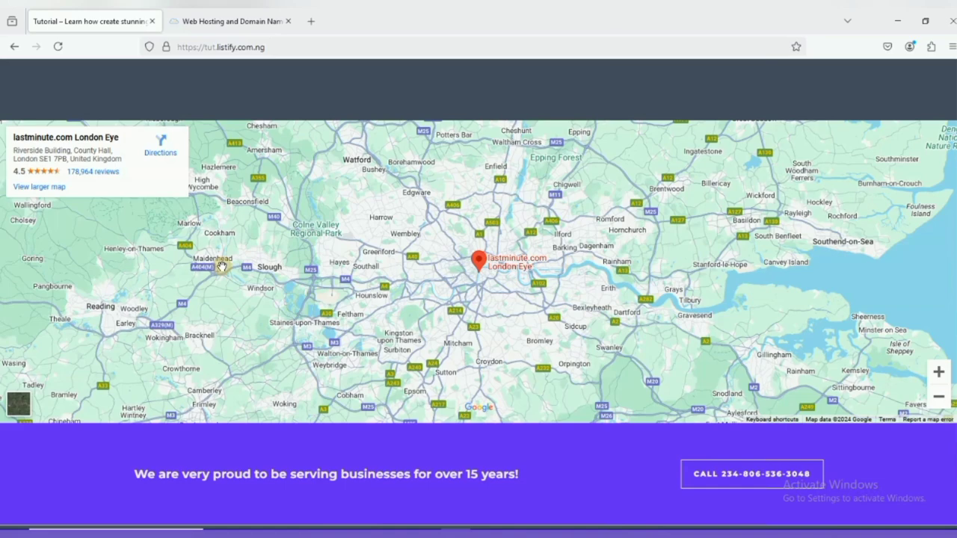
{"action": "scroll", "coordinate": [530, 344], "scroll_direction": "down", "scroll_amount": 3}
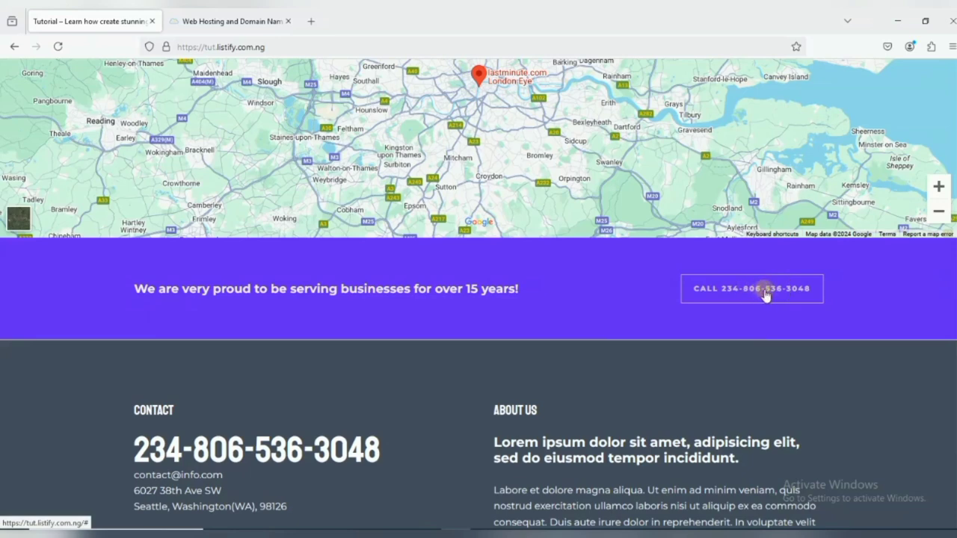
{"action": "scroll", "coordinate": [755, 291], "scroll_direction": "down", "scroll_amount": 3}
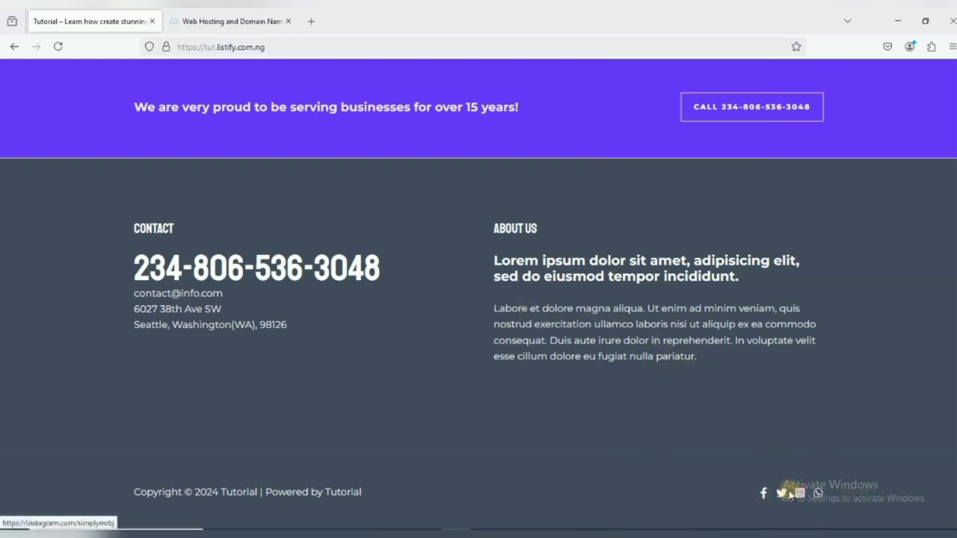
{"action": "scroll", "coordinate": [745, 466], "scroll_direction": "up", "scroll_amount": 1}
{"action": "scroll", "coordinate": [745, 466], "scroll_direction": "down", "scroll_amount": 1}
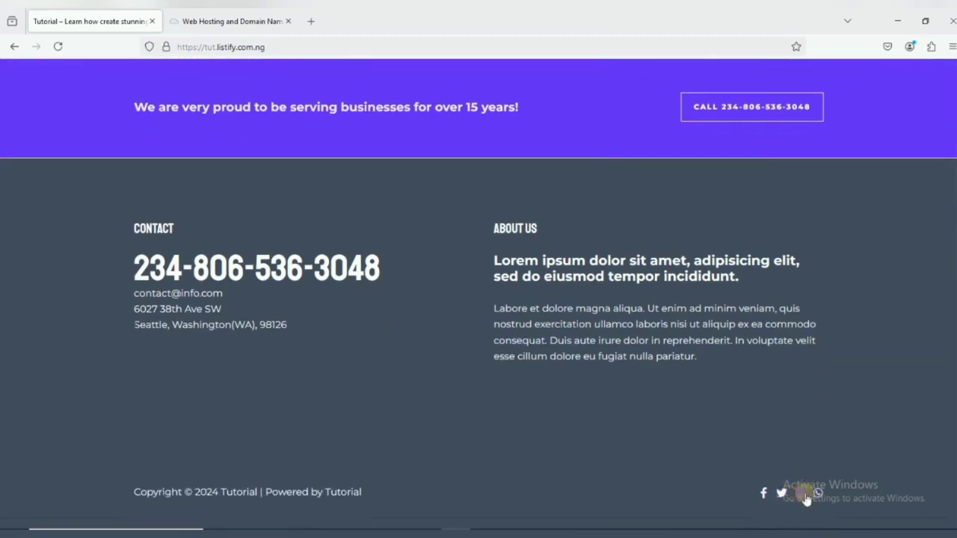
{"action": "scroll", "coordinate": [665, 372], "scroll_direction": "up", "scroll_amount": 15}
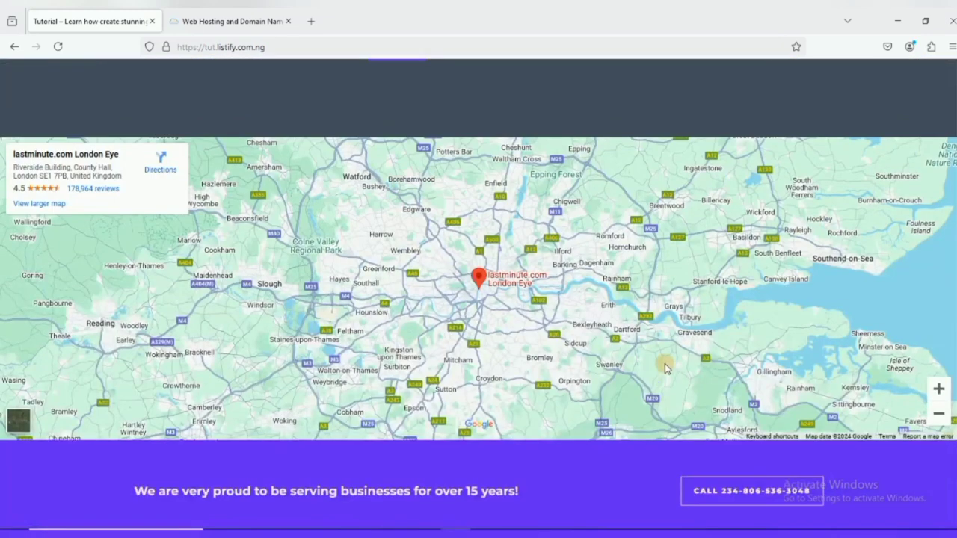
{"action": "scroll", "coordinate": [661, 362], "scroll_direction": "up", "scroll_amount": 10}
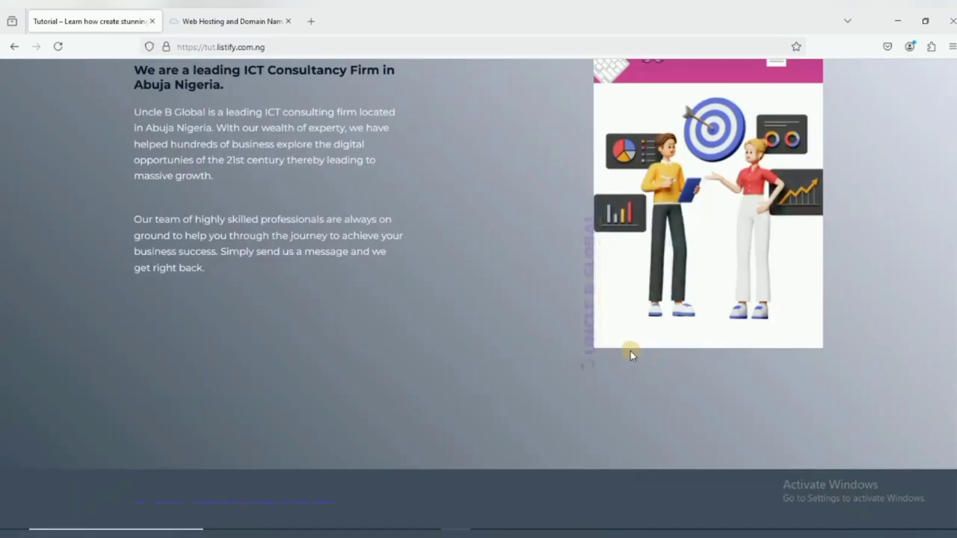
{"action": "scroll", "coordinate": [557, 347], "scroll_direction": "up", "scroll_amount": 10}
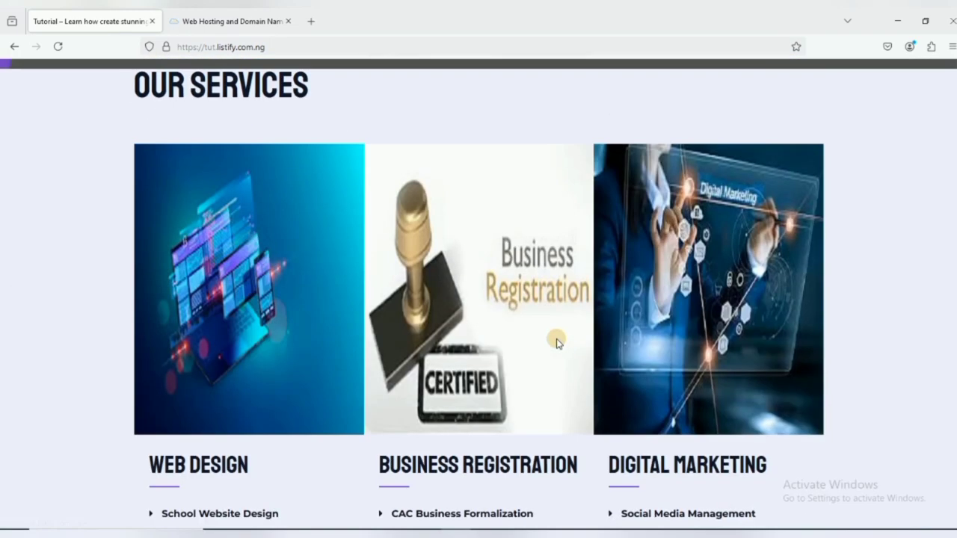
{"action": "scroll", "coordinate": [557, 343], "scroll_direction": "up", "scroll_amount": 3}
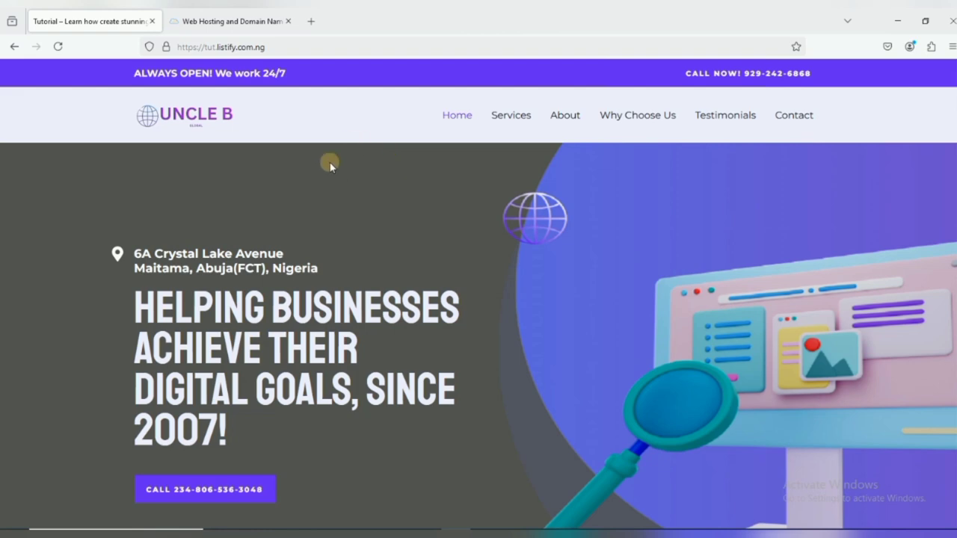
On Truehost, dismiss the domain-transfer banner and focus the Cheap Domains in Nigeria search box.
{"action": "left_click", "coordinate": [224, 20]}
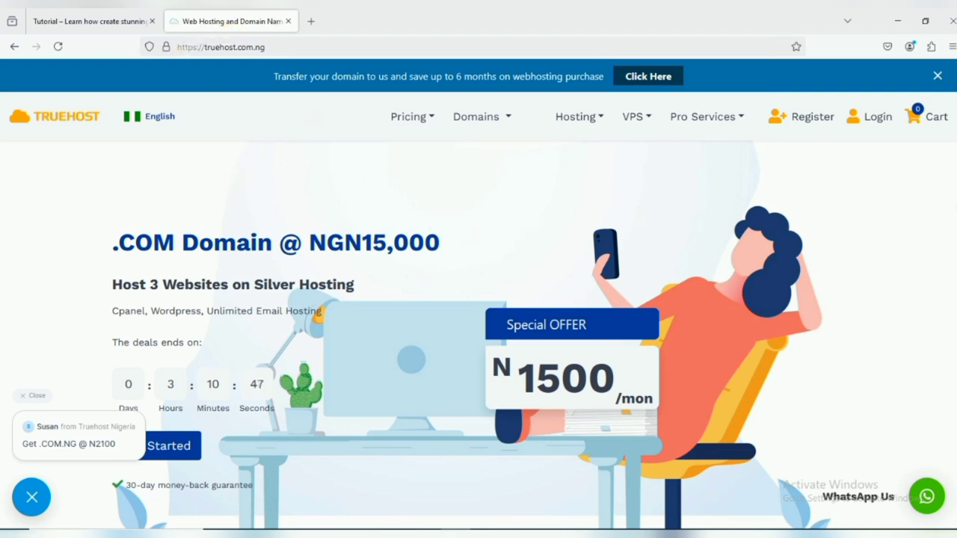
{"action": "left_click", "coordinate": [934, 74]}
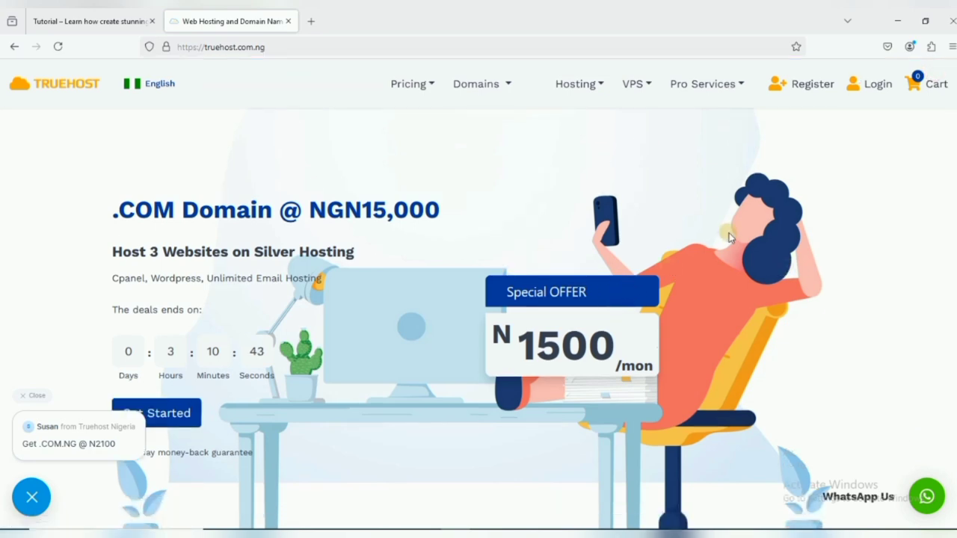
{"action": "scroll", "coordinate": [665, 238], "scroll_direction": "down", "scroll_amount": 9}
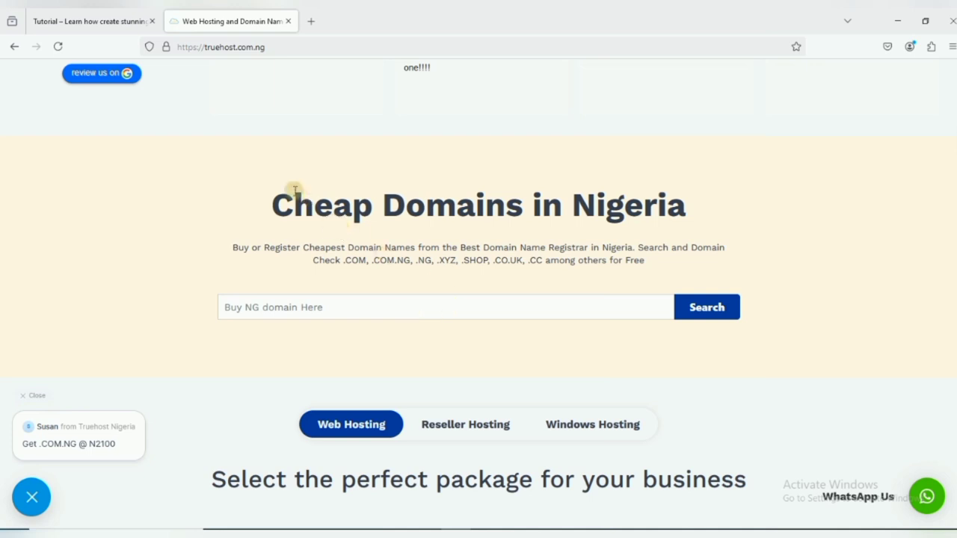
{"action": "left_click_drag", "start_coordinate": [278, 193], "coordinate": [635, 291]}
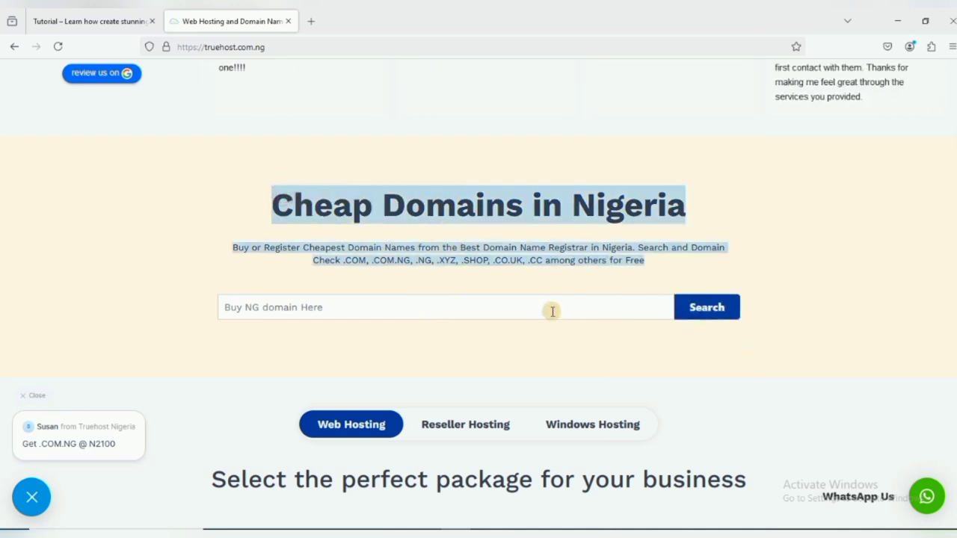
{"action": "left_click", "coordinate": [410, 307]}
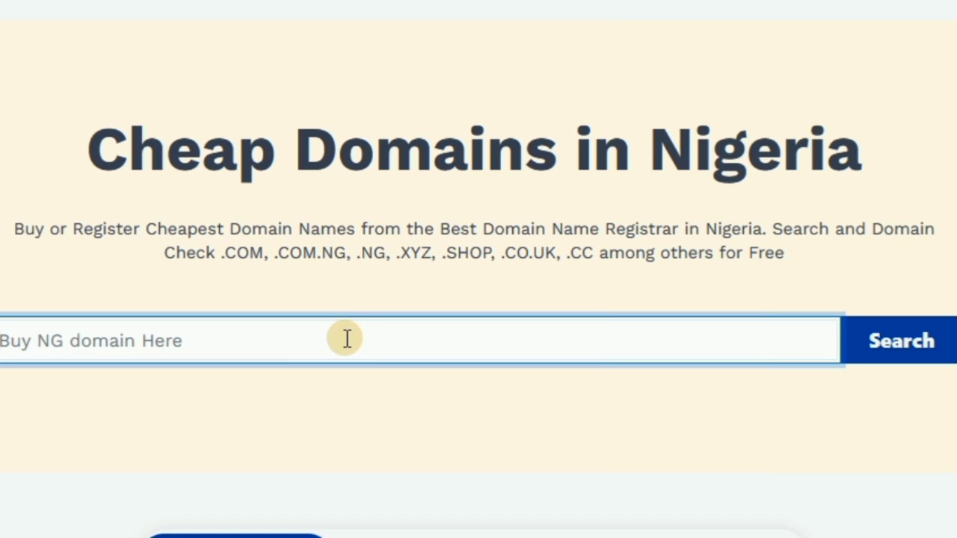
Enter unclebglobal.com in the domain search box and search its availability.
{"action": "type", "text": "unclebglobal"}
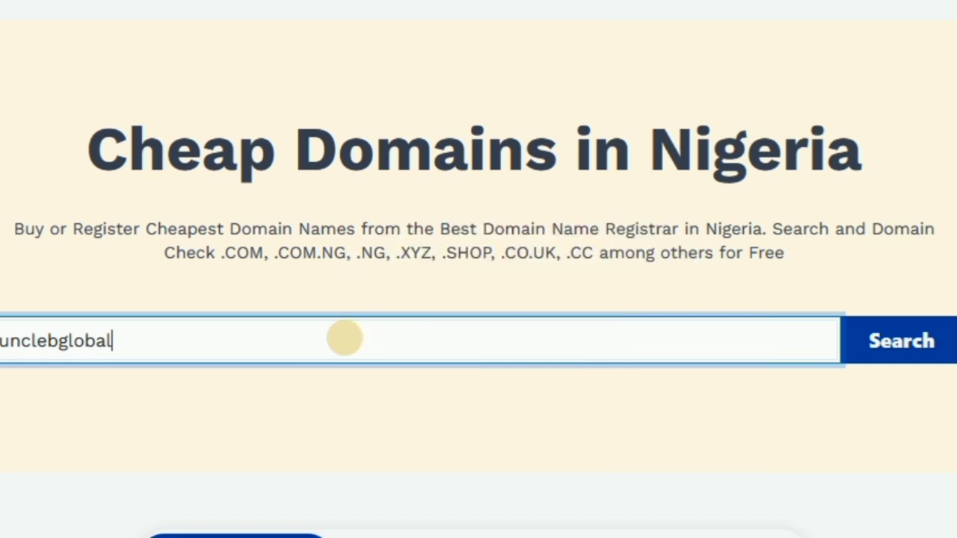
{"action": "type", "text": "om"}
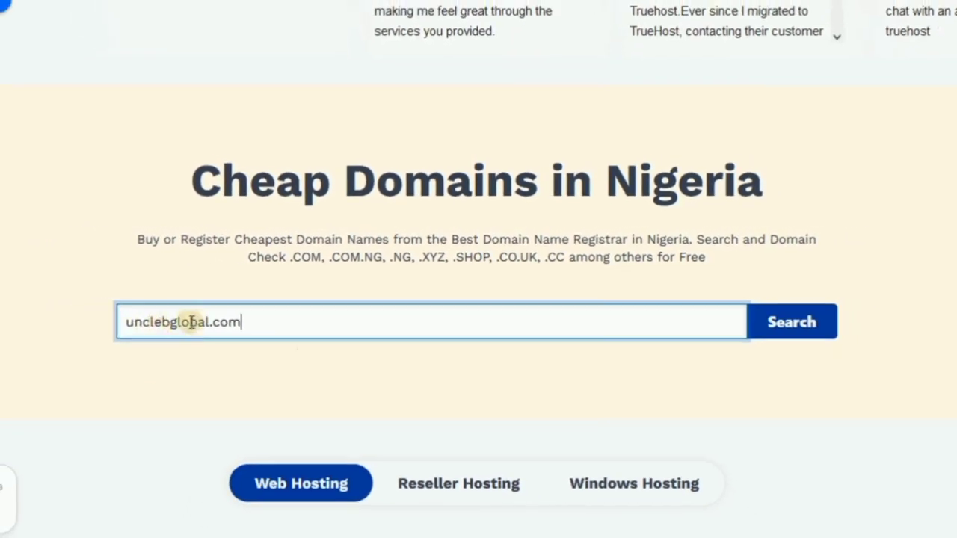
{"action": "left_click_drag", "start_coordinate": [258, 321], "coordinate": [133, 321]}
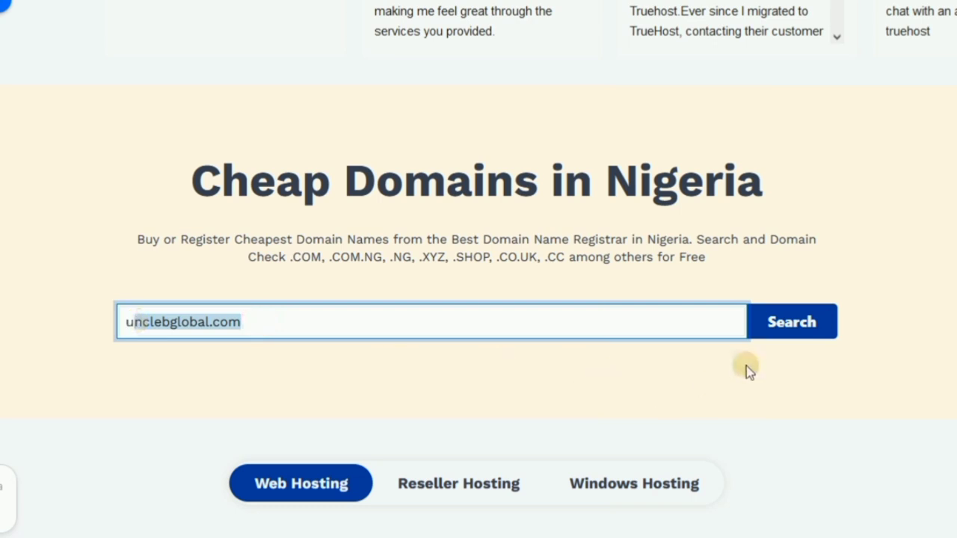
{"action": "left_click", "coordinate": [788, 325]}
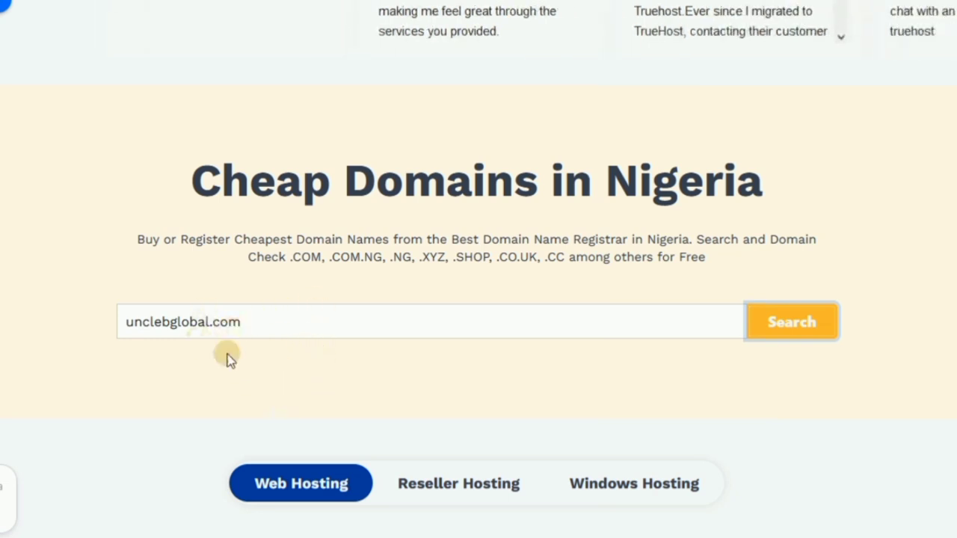
{"action": "scroll", "coordinate": [408, 398], "scroll_direction": "down", "scroll_amount": 2}
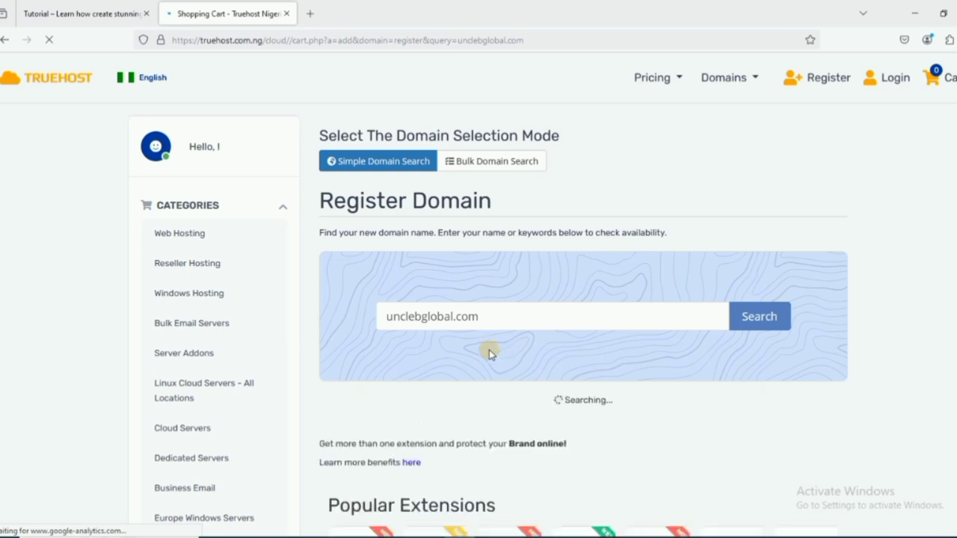
Check the NGN.15000.00 price for unclebglobal.com and add the domain to the cart.
{"action": "scroll", "coordinate": [590, 381], "scroll_direction": "down", "scroll_amount": 1}
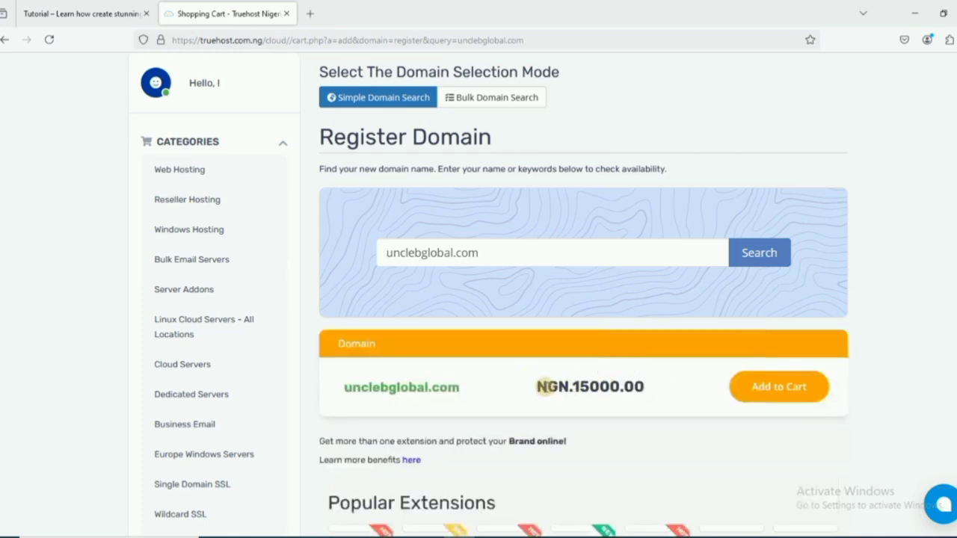
{"action": "left_click_drag", "start_coordinate": [545, 386], "coordinate": [642, 394]}
{"action": "scroll", "coordinate": [677, 403], "scroll_direction": "down", "scroll_amount": 4}
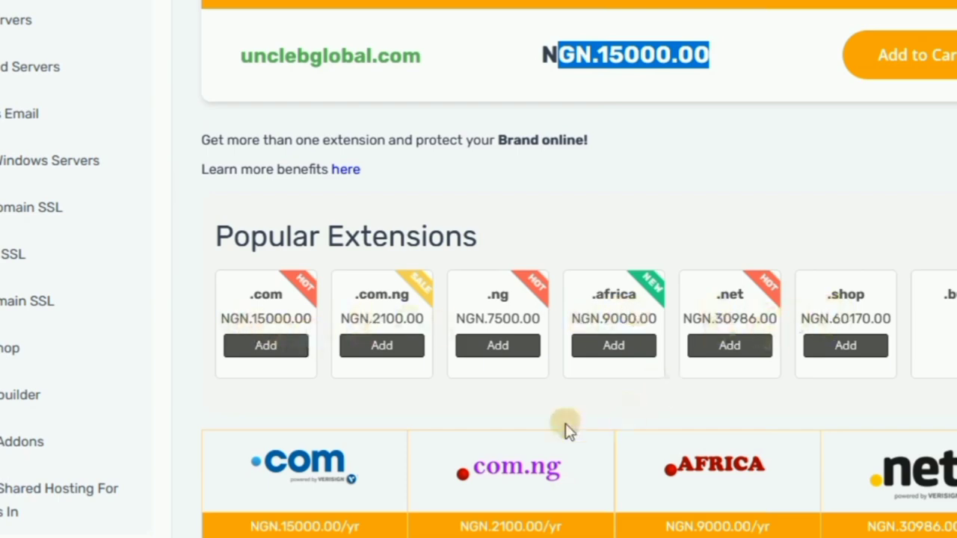
{"action": "scroll", "coordinate": [482, 475], "scroll_direction": "down", "scroll_amount": 2}
{"action": "scroll", "coordinate": [499, 452], "scroll_direction": "up", "scroll_amount": 4}
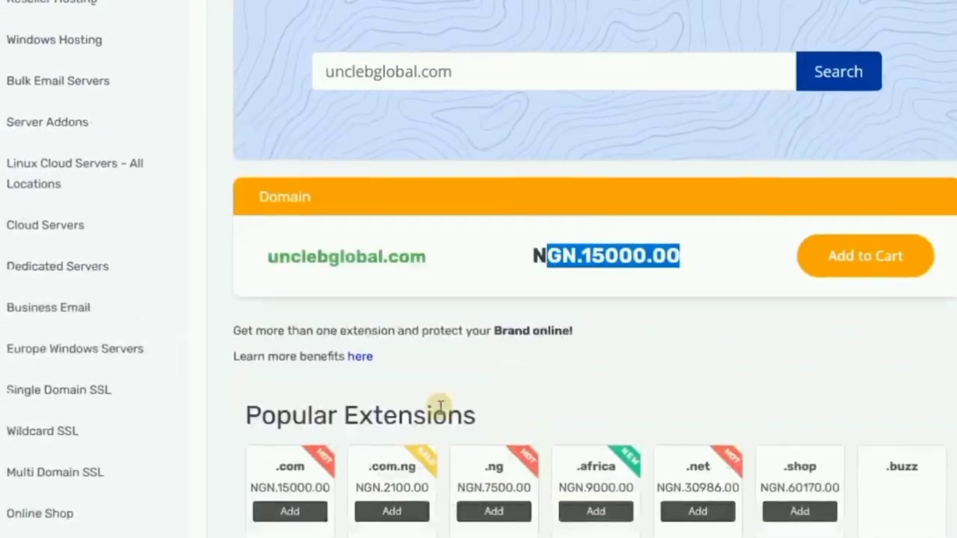
{"action": "left_click", "coordinate": [703, 256]}
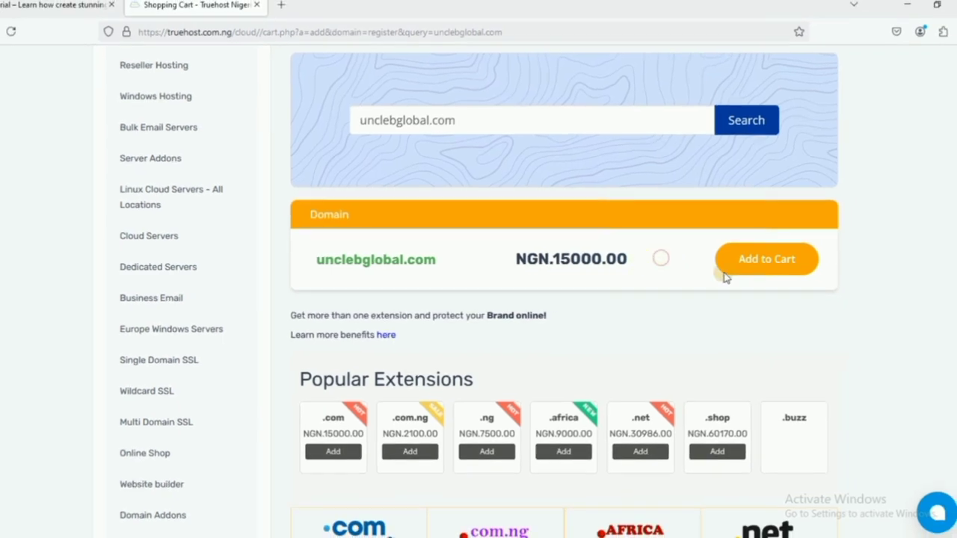
{"action": "left_click", "coordinate": [753, 273]}
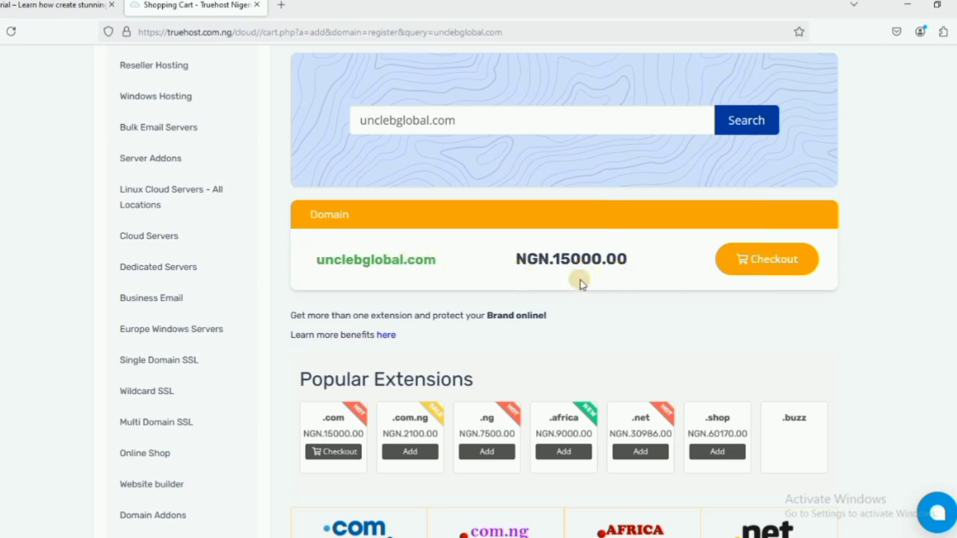
Go to the web hosting packages from the Add Web Hosting section.
{"action": "scroll", "coordinate": [581, 283], "scroll_direction": "down", "scroll_amount": 7}
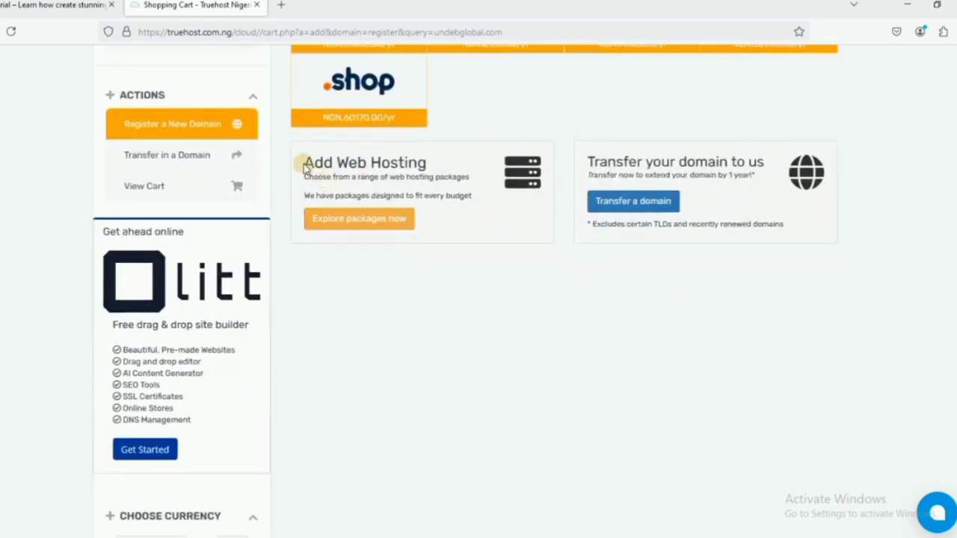
{"action": "left_click_drag", "start_coordinate": [308, 163], "coordinate": [418, 196]}
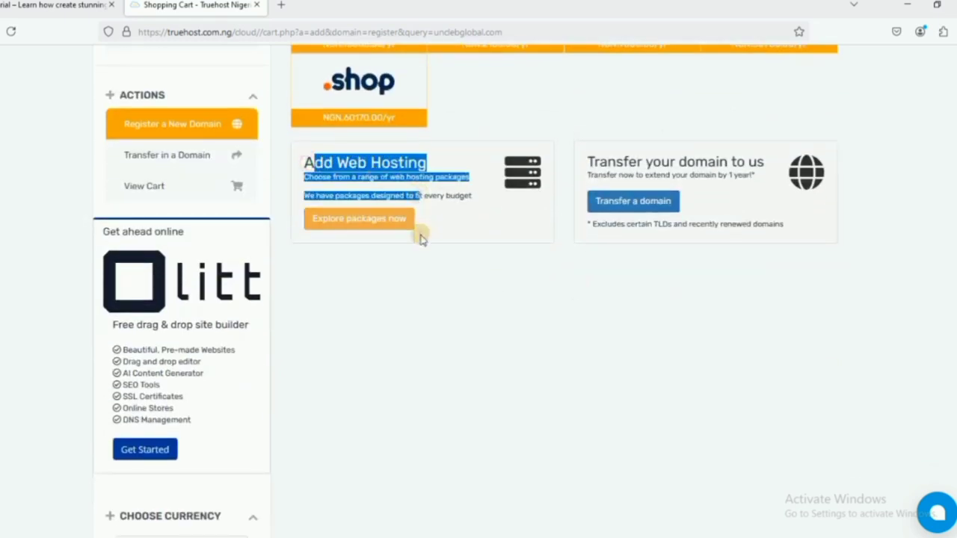
{"action": "left_click", "coordinate": [358, 224]}
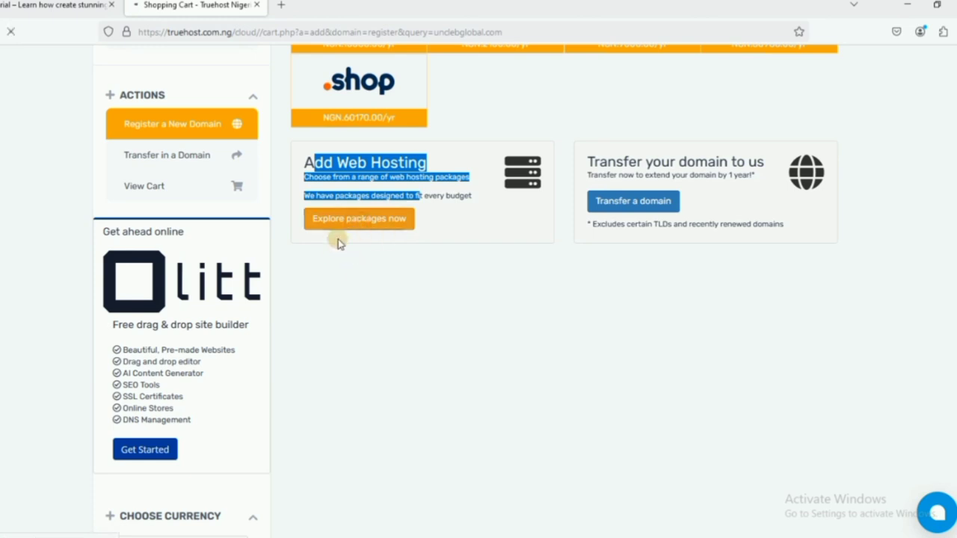
Compare the hosting plans and order Truehost Silver SSD Hosting - Annual at NGN 15000.00.
{"action": "left_click", "coordinate": [386, 308]}
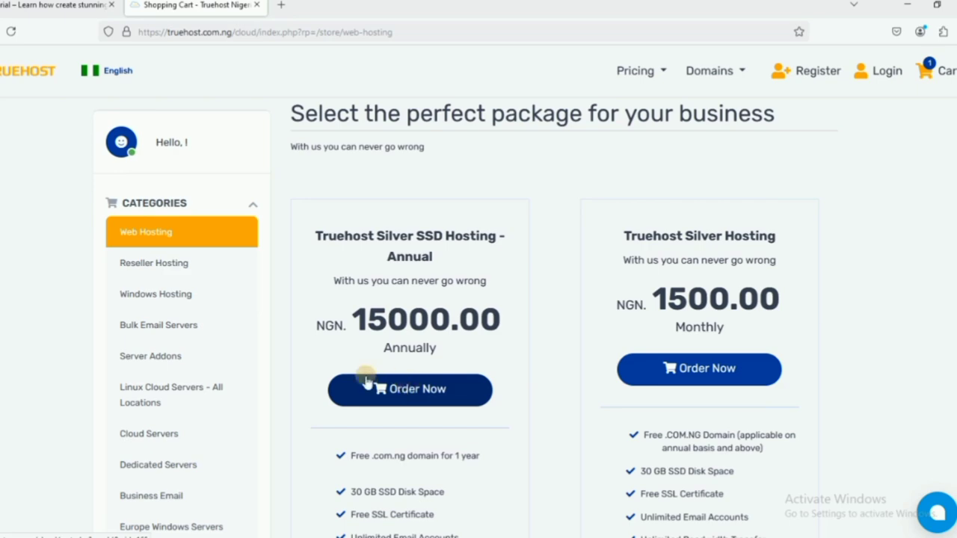
{"action": "left_click", "coordinate": [414, 391]}
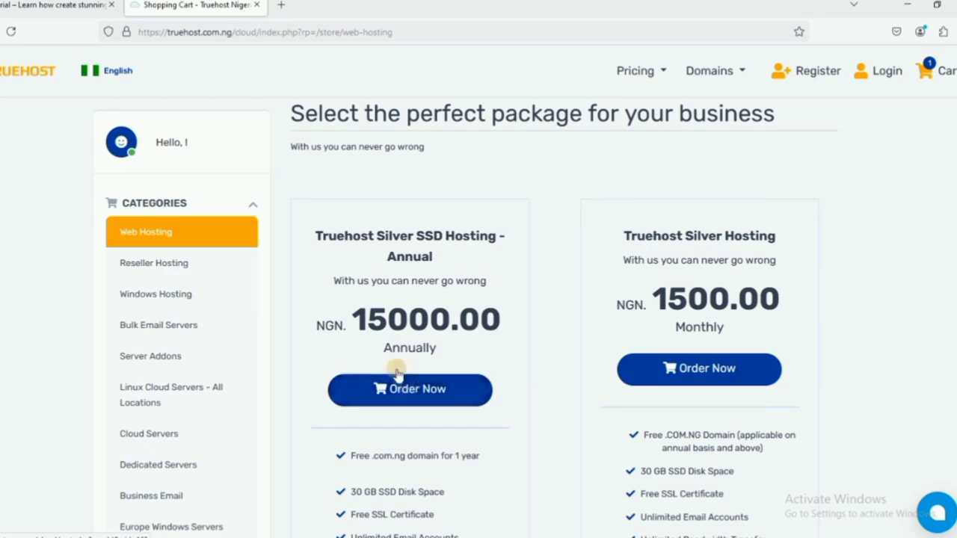
{"action": "scroll", "coordinate": [439, 355], "scroll_direction": "down", "scroll_amount": 6}
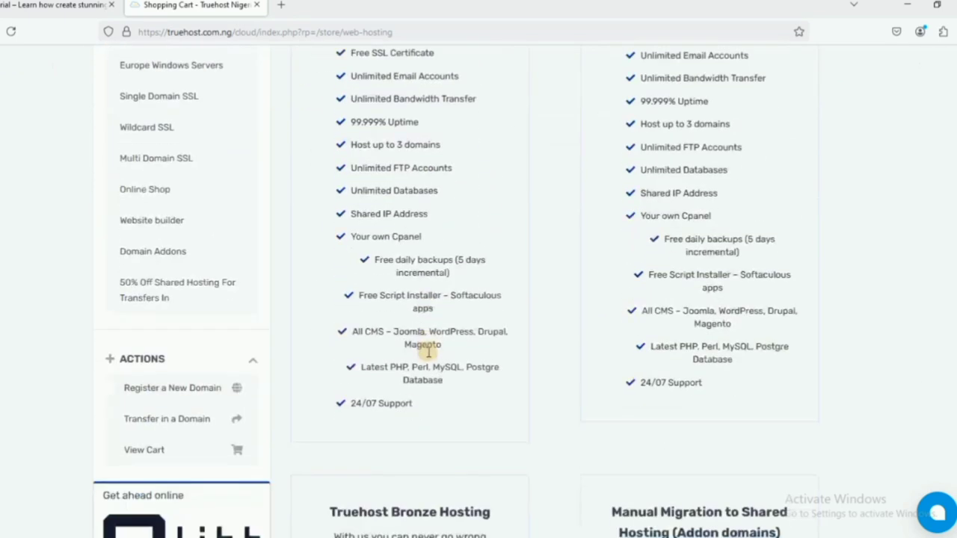
{"action": "scroll", "coordinate": [428, 345], "scroll_direction": "up", "scroll_amount": 5}
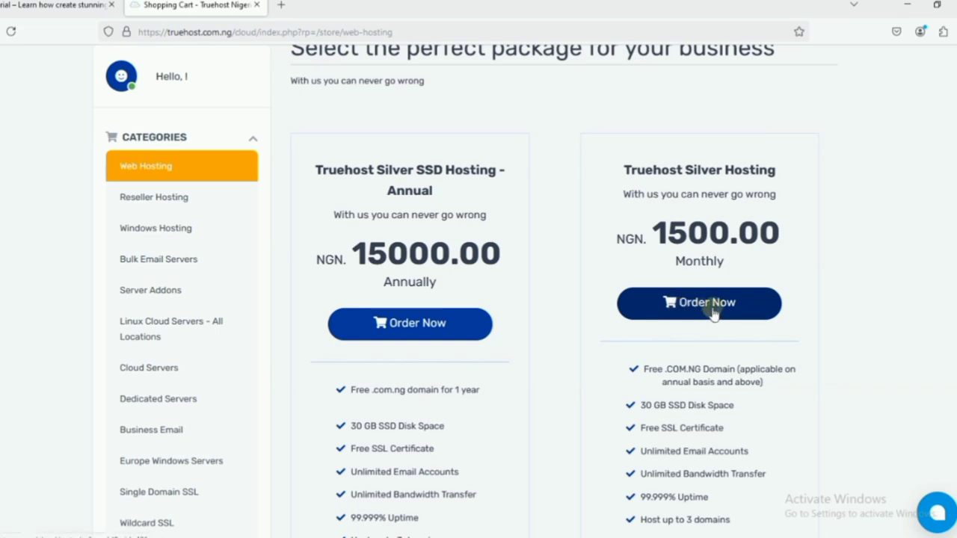
{"action": "scroll", "coordinate": [698, 310], "scroll_direction": "down", "scroll_amount": 5}
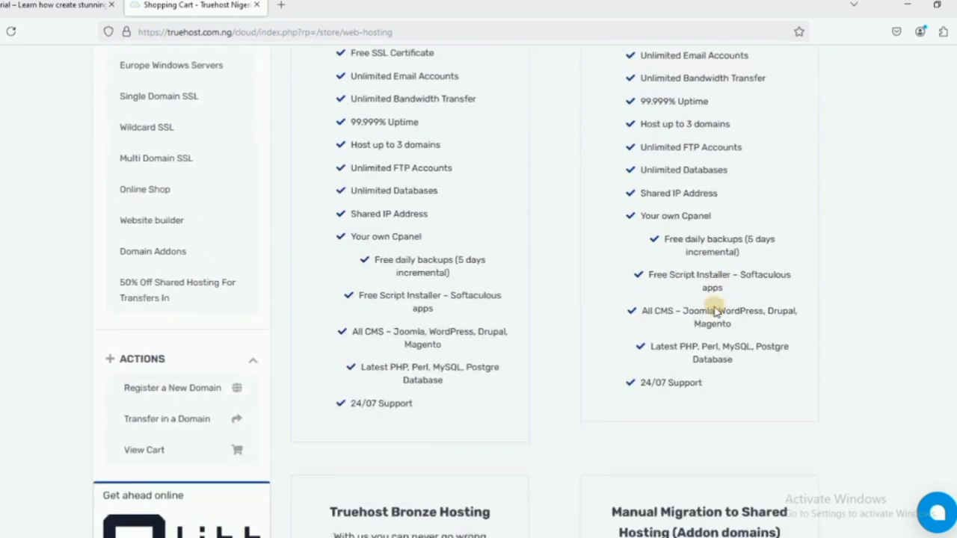
{"action": "scroll", "coordinate": [714, 310], "scroll_direction": "up", "scroll_amount": 5}
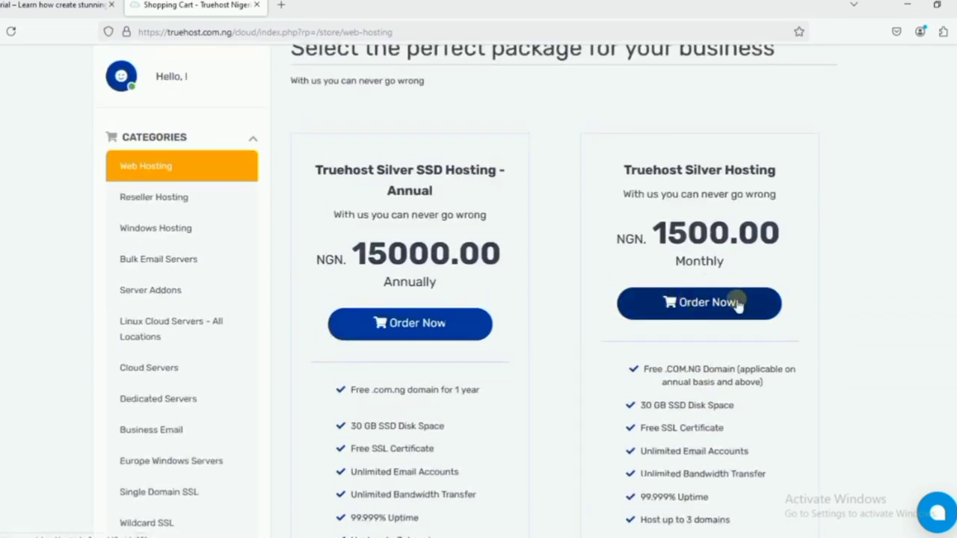
{"action": "left_click", "coordinate": [394, 331]}
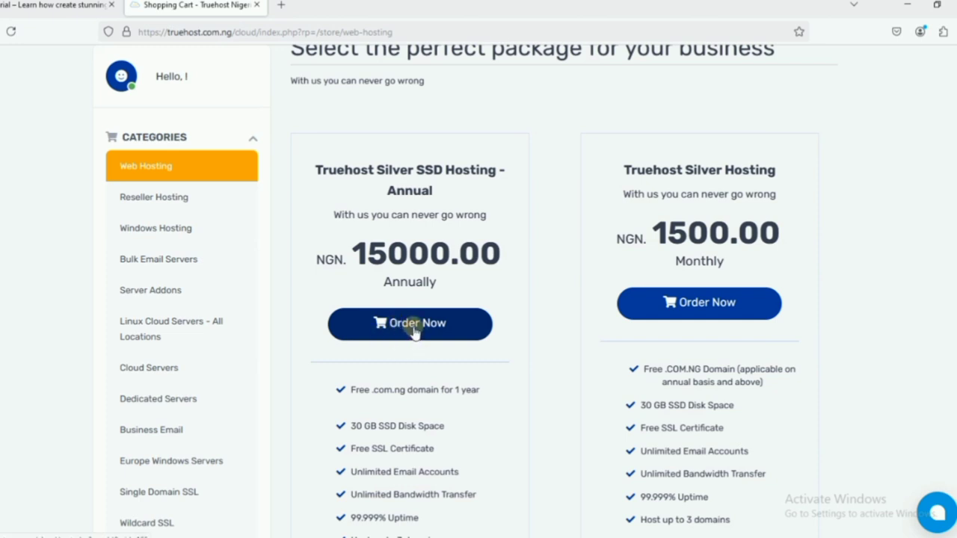
{"action": "left_click", "coordinate": [416, 342]}
Use the in-cart domain unclebglobal.com for the Silver SSD Hosting order.
{"action": "left_click", "coordinate": [411, 332]}
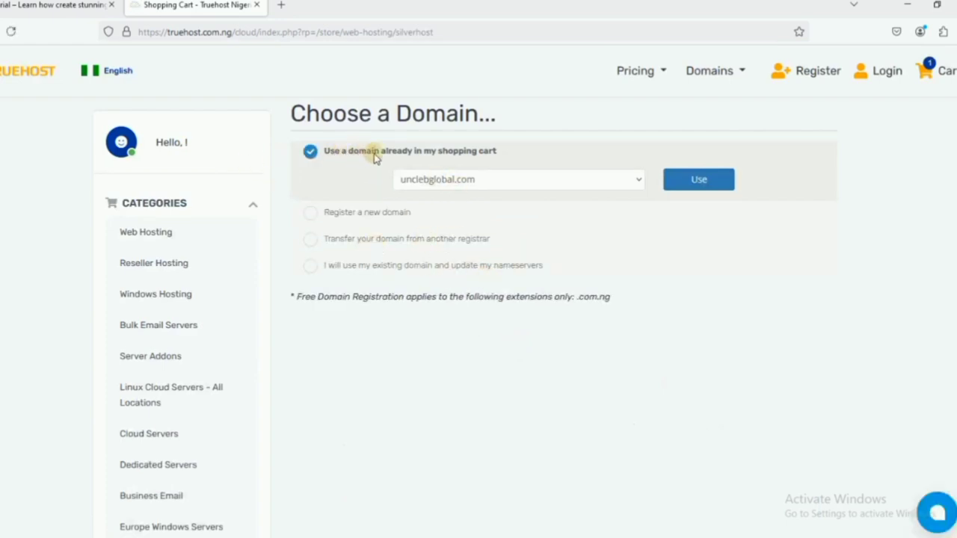
{"action": "left_click", "coordinate": [699, 187]}
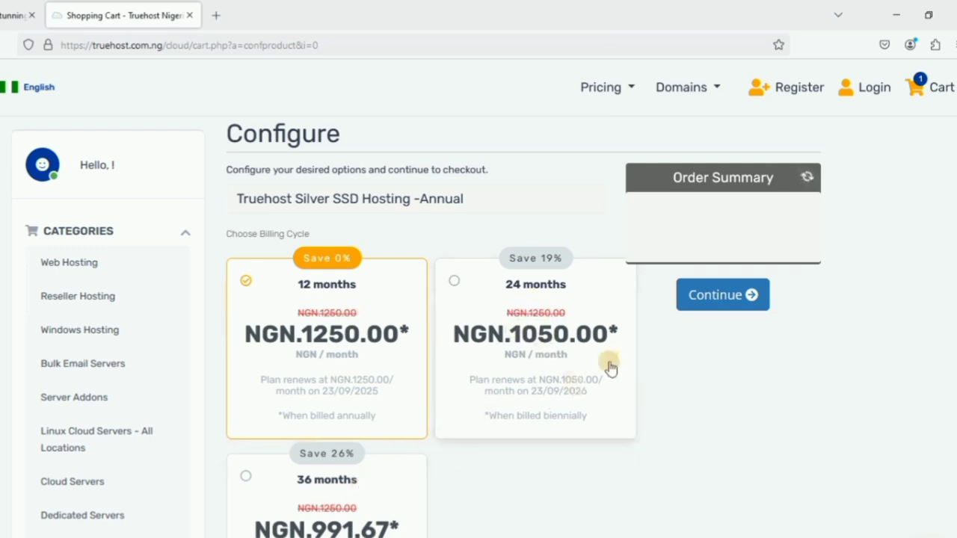
Keep the 12-month billing cycle at NGN.1250.00/month and continue to Domains Configuration.
{"action": "left_click", "coordinate": [722, 306]}
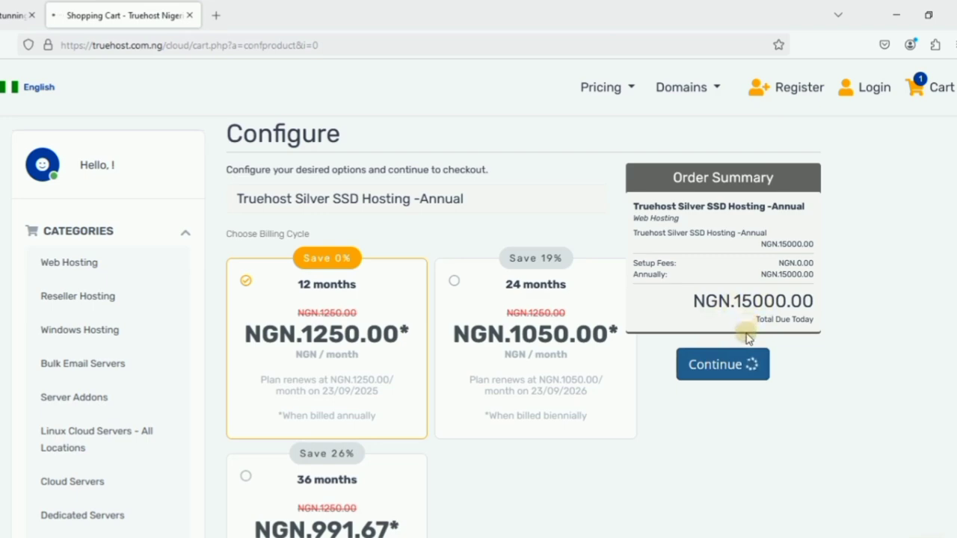
{"action": "scroll", "coordinate": [707, 375], "scroll_direction": "down", "scroll_amount": 3}
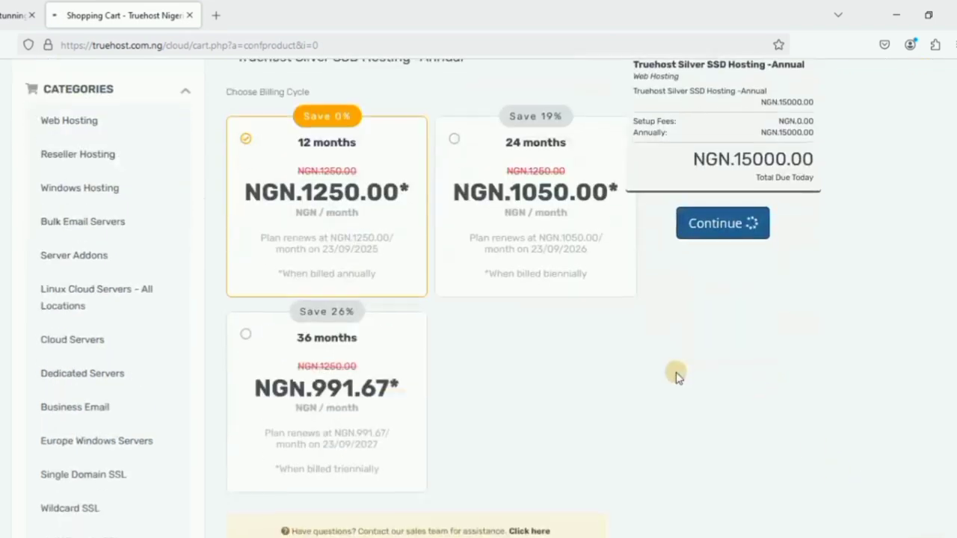
{"action": "scroll", "coordinate": [710, 370], "scroll_direction": "down", "scroll_amount": 6}
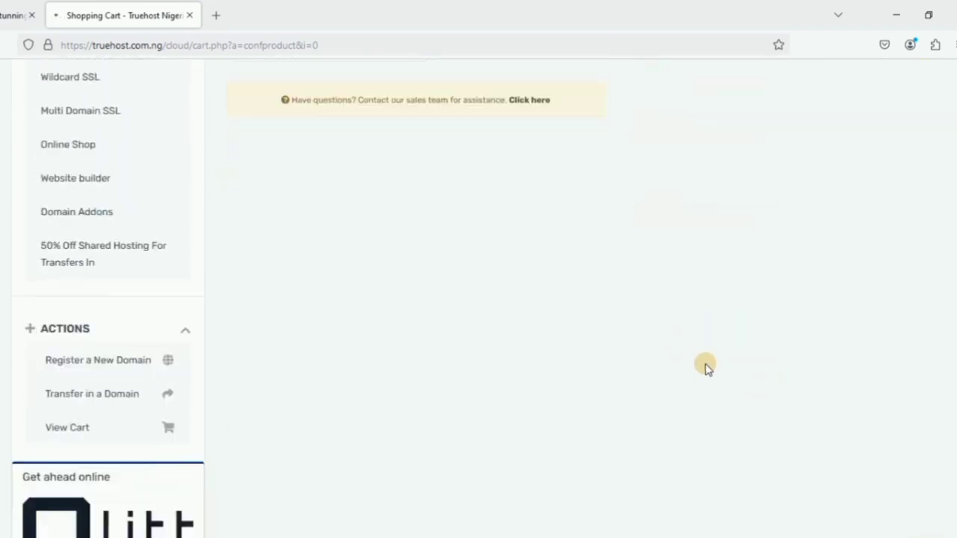
{"action": "scroll", "coordinate": [709, 370], "scroll_direction": "up", "scroll_amount": 6}
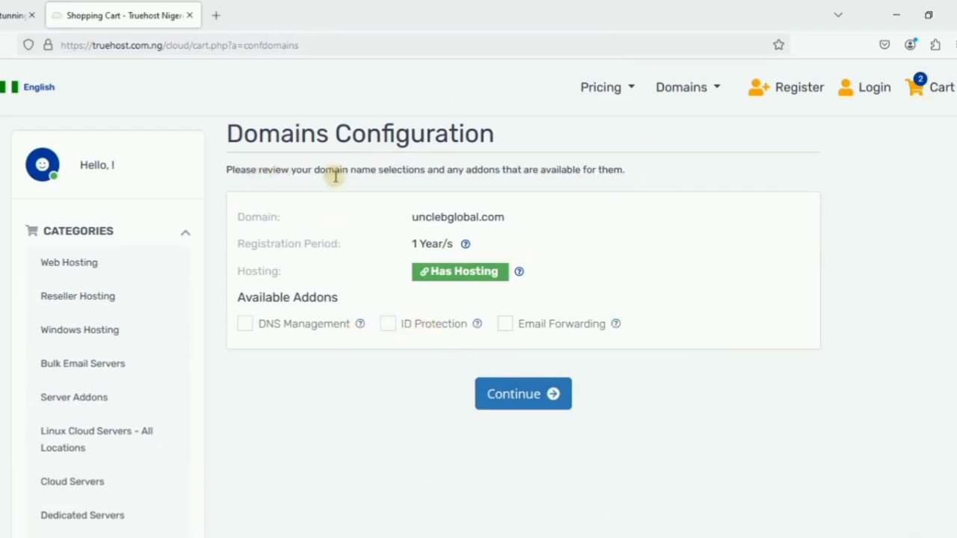
Enable the DNS Management and Email Forwarding addons for unclebglobal.com, then continue to review.
{"action": "left_click", "coordinate": [244, 326]}
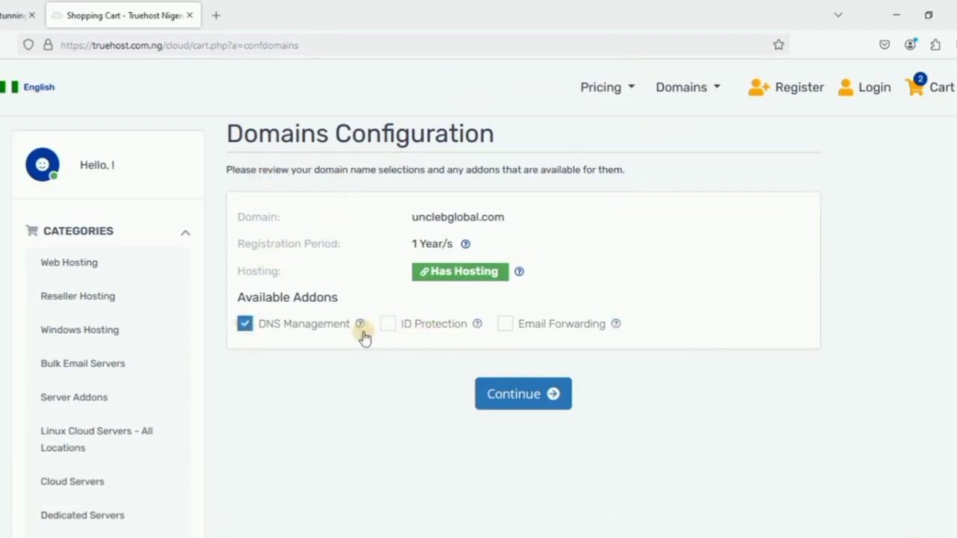
{"action": "left_click", "coordinate": [504, 326]}
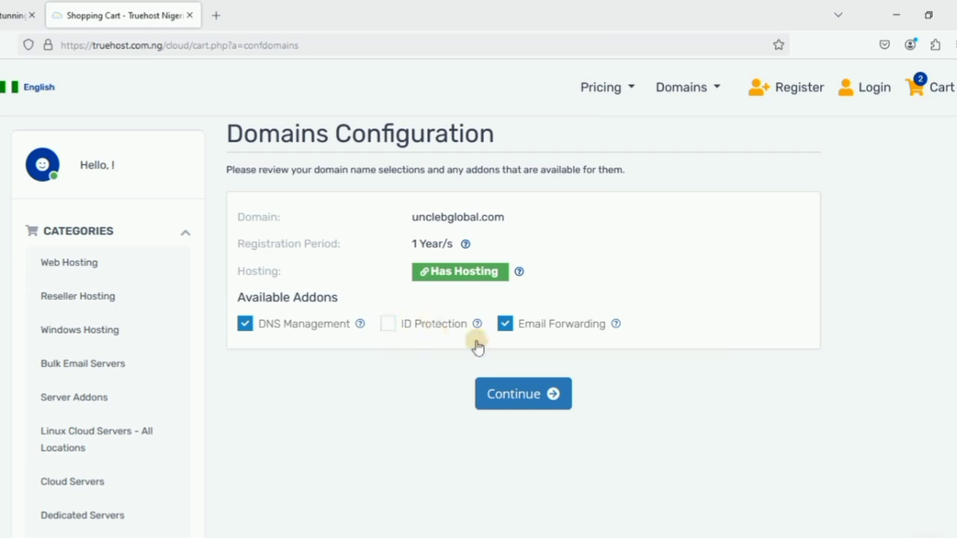
{"action": "left_click", "coordinate": [501, 396]}
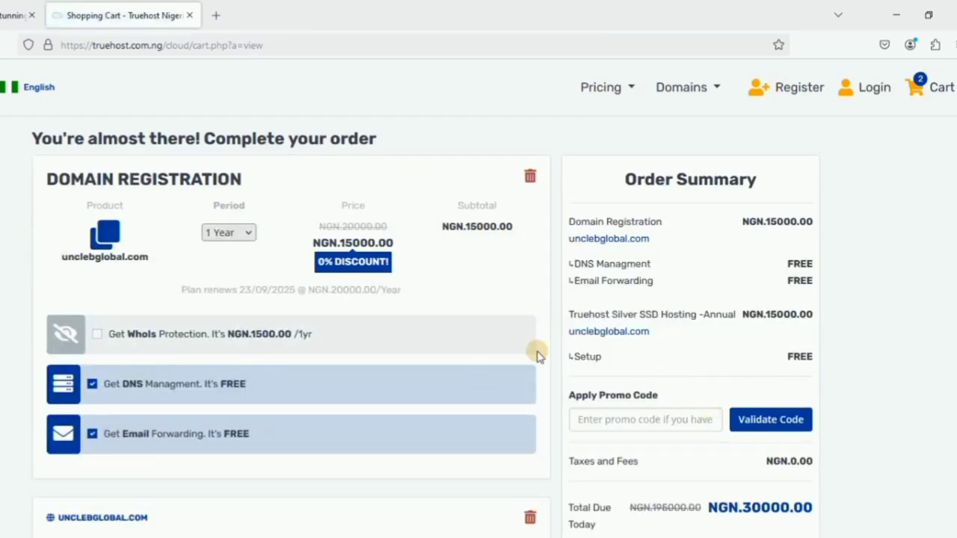
Scroll through the NGN.30000.00 Order Summary toward Checkout Now.
{"action": "scroll", "coordinate": [679, 487], "scroll_direction": "down", "scroll_amount": 2}
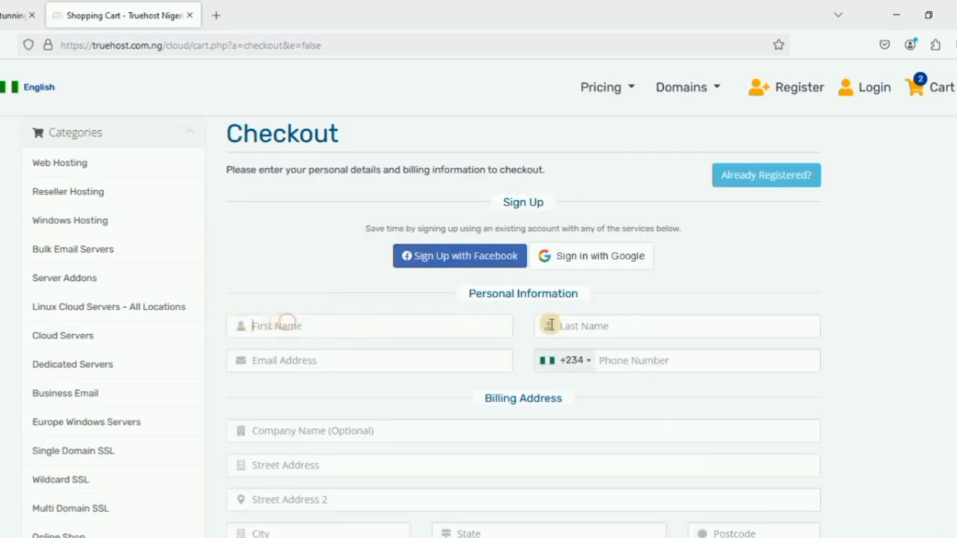
Go through the checkout form's email, phone, company and street address fields.
{"action": "left_click", "coordinate": [313, 362]}
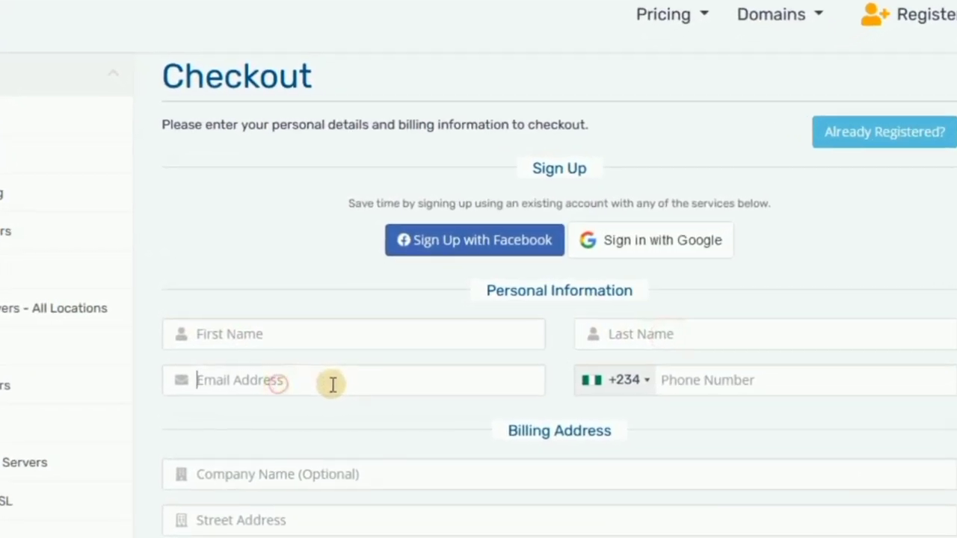
{"action": "left_click", "coordinate": [758, 384]}
{"action": "scroll", "coordinate": [437, 394], "scroll_direction": "down", "scroll_amount": 3}
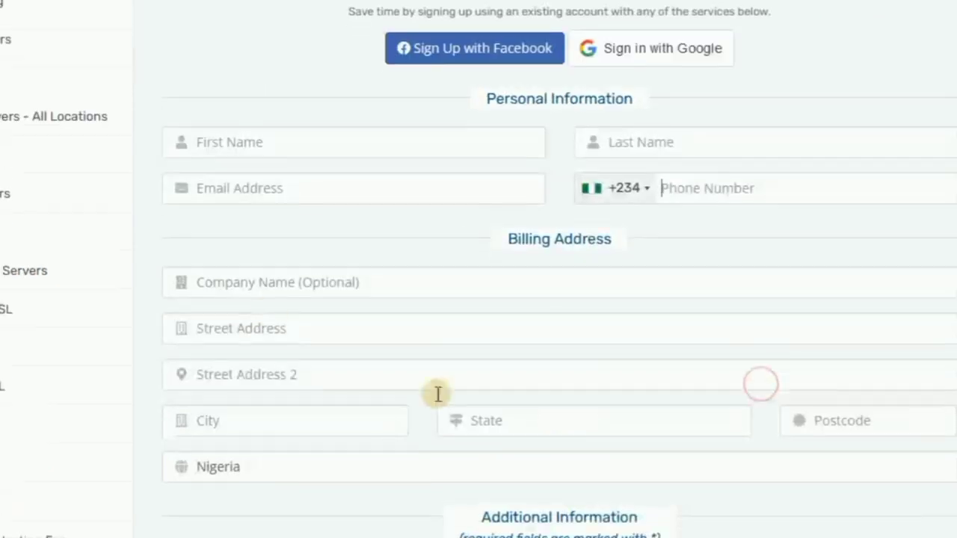
{"action": "left_click", "coordinate": [288, 281]}
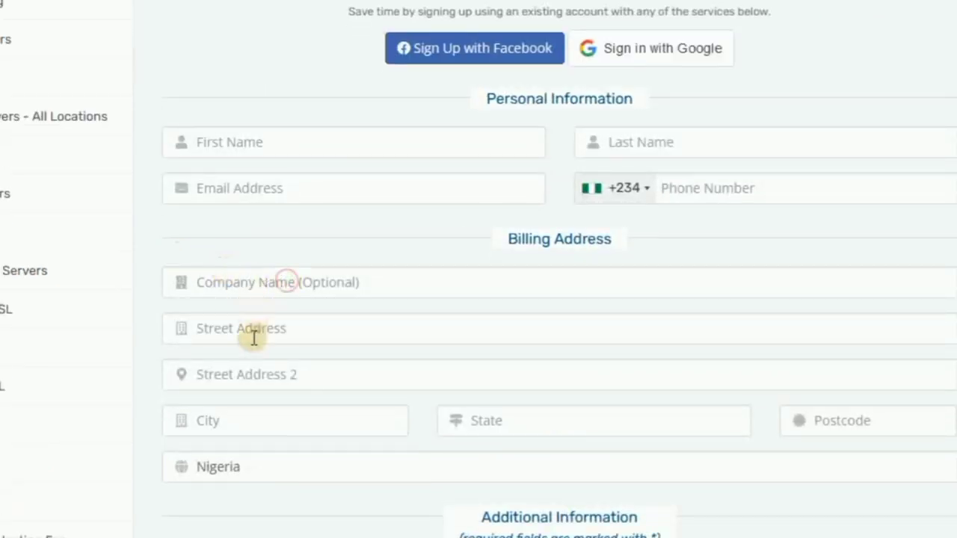
{"action": "left_click", "coordinate": [235, 327]}
{"action": "left_click", "coordinate": [259, 377]}
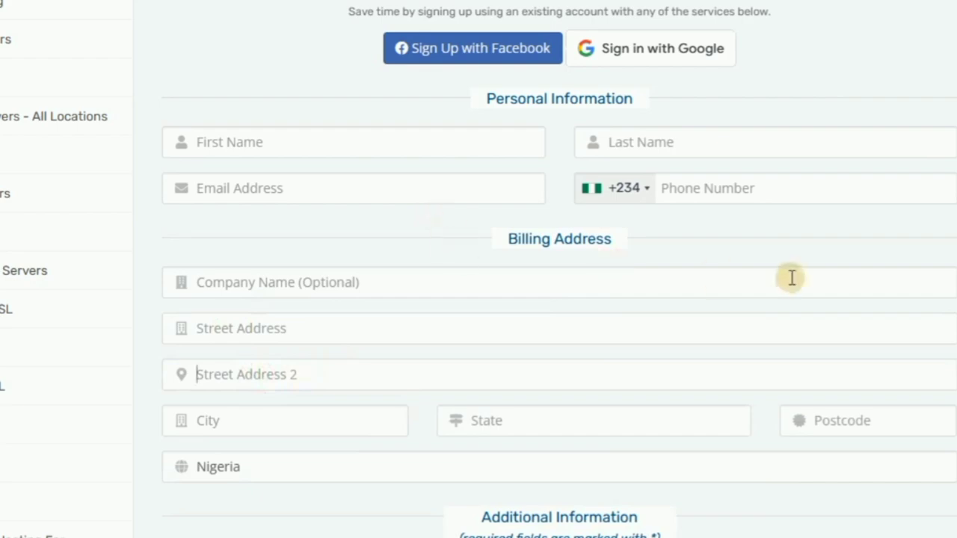
{"action": "scroll", "coordinate": [790, 275], "scroll_direction": "up", "scroll_amount": 3}
{"action": "scroll", "coordinate": [781, 278], "scroll_direction": "down", "scroll_amount": 6}
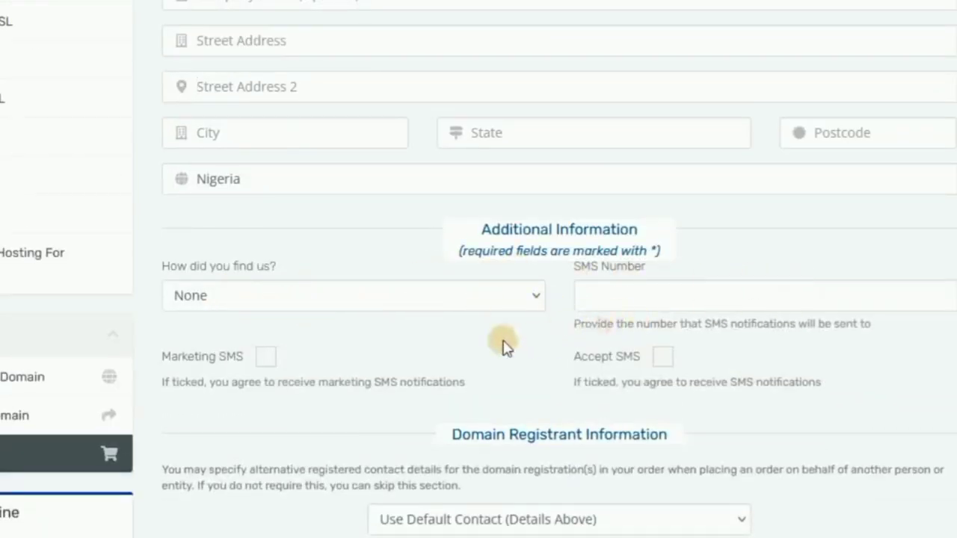
{"action": "scroll", "coordinate": [316, 325], "scroll_direction": "down", "scroll_amount": 1}
{"action": "scroll", "coordinate": [673, 298], "scroll_direction": "down", "scroll_amount": 3}
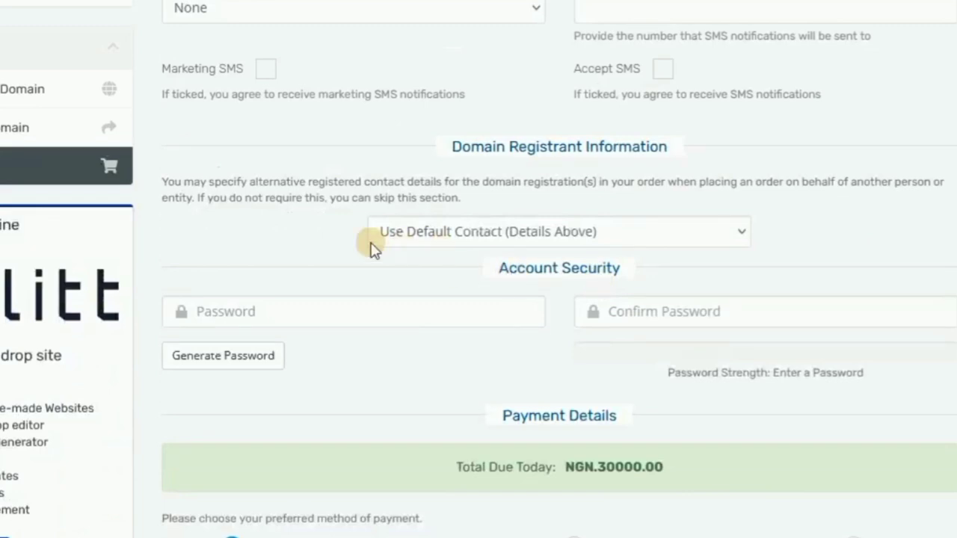
Enter and confirm the account password, then agree to the Terms of Service.
{"action": "left_click", "coordinate": [252, 311]}
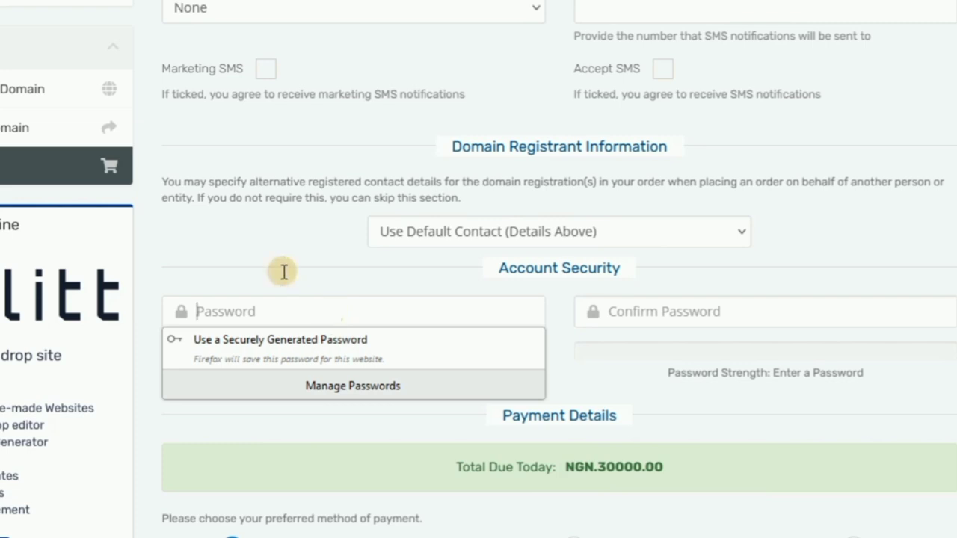
{"action": "left_click", "coordinate": [708, 311]}
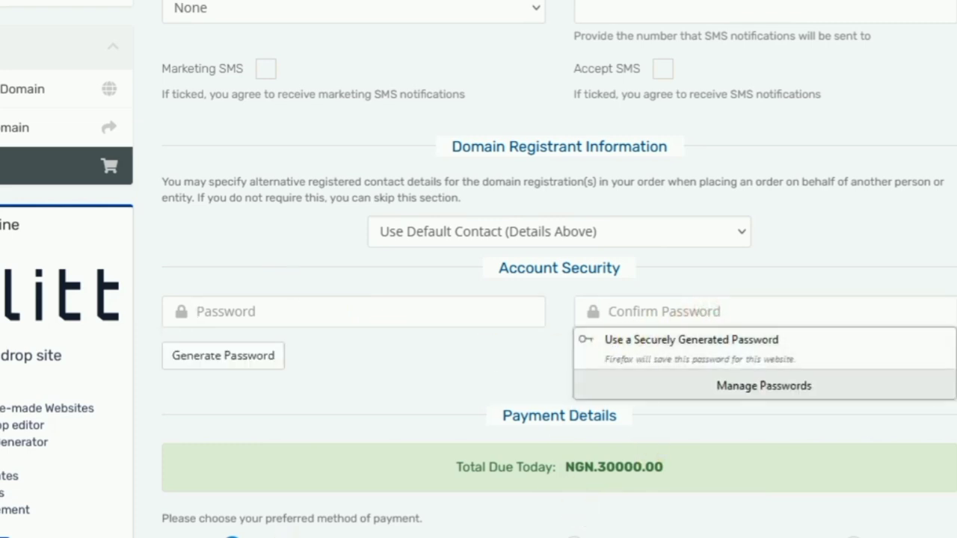
{"action": "scroll", "coordinate": [470, 512], "scroll_direction": "down", "scroll_amount": 5}
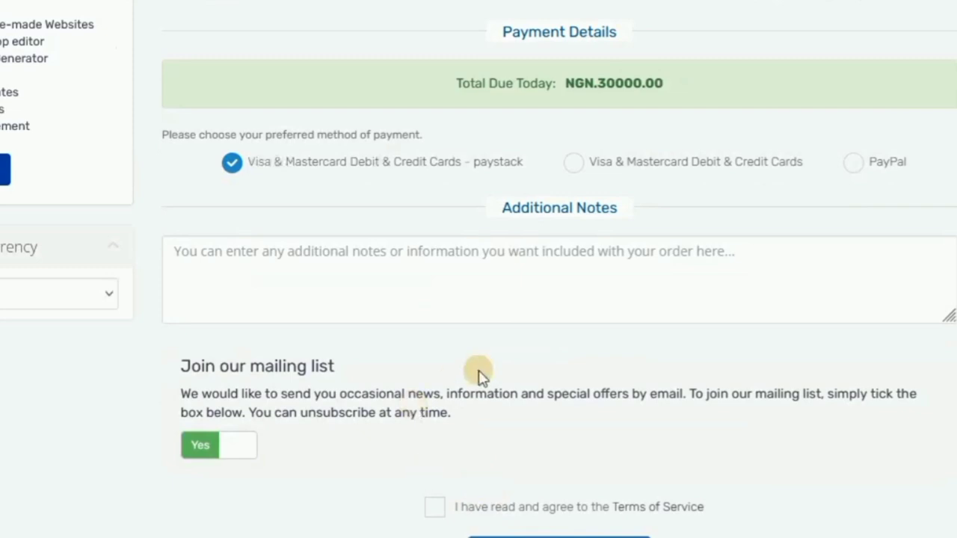
{"action": "scroll", "coordinate": [478, 371], "scroll_direction": "down", "scroll_amount": 3}
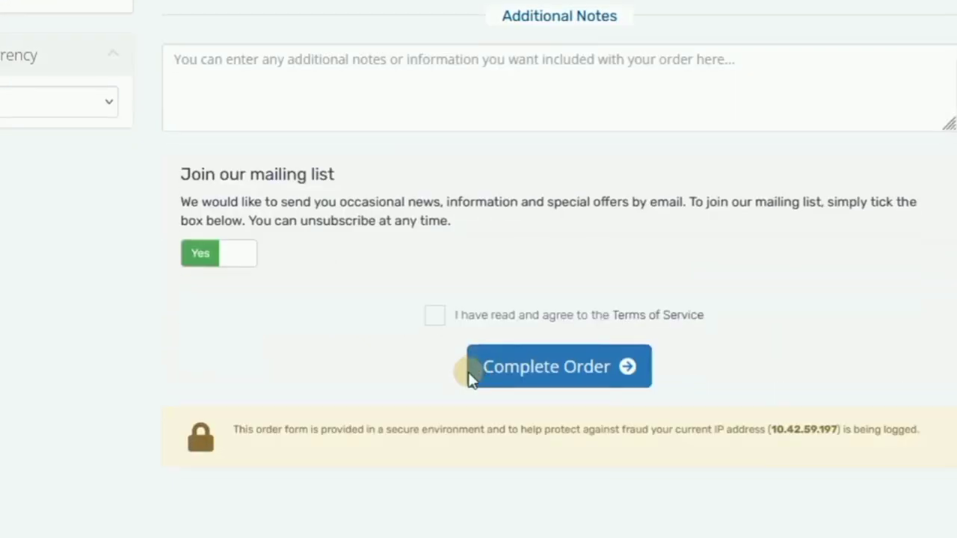
{"action": "left_click", "coordinate": [436, 317]}
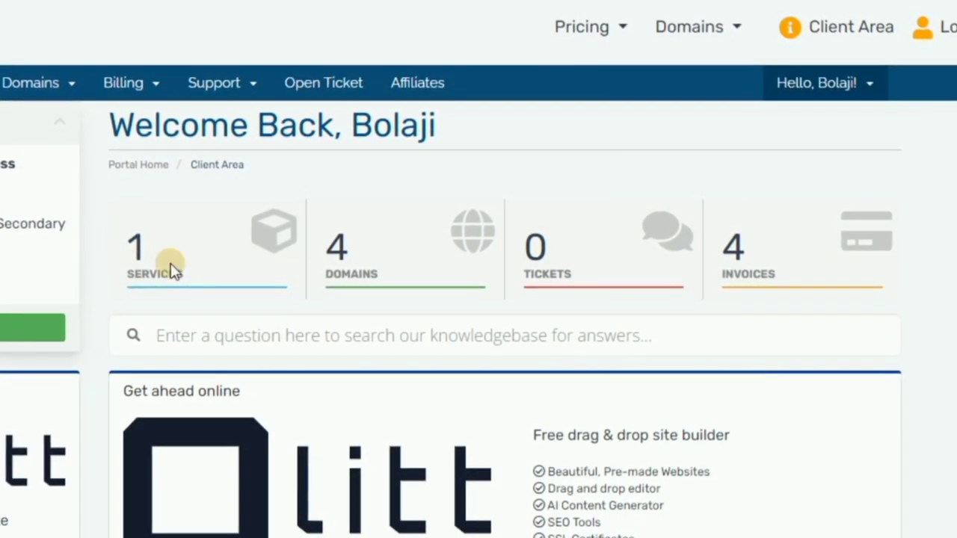
{"action": "left_click", "coordinate": [214, 237]}
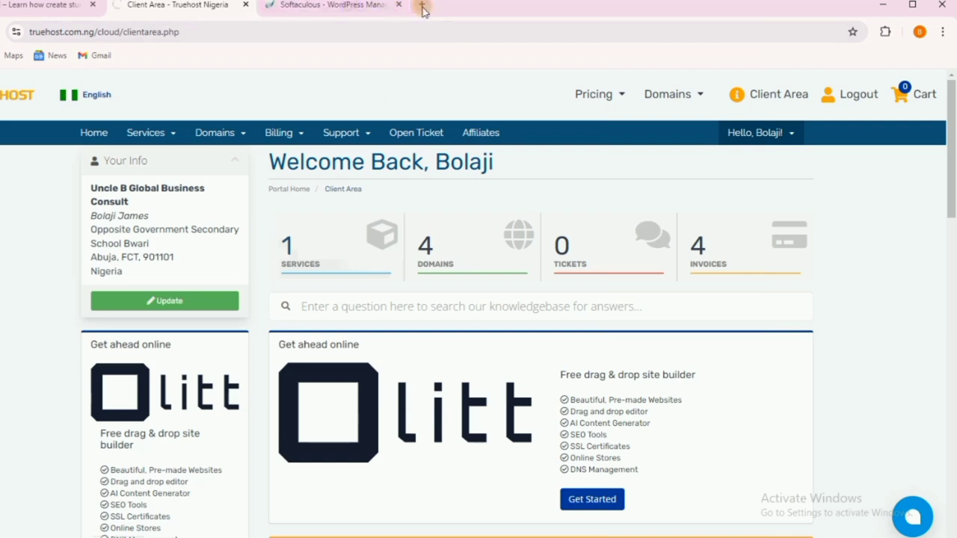
Search Google for 'truehost.com.ng login' in a new browser tab.
{"action": "left_click", "coordinate": [423, 7]}
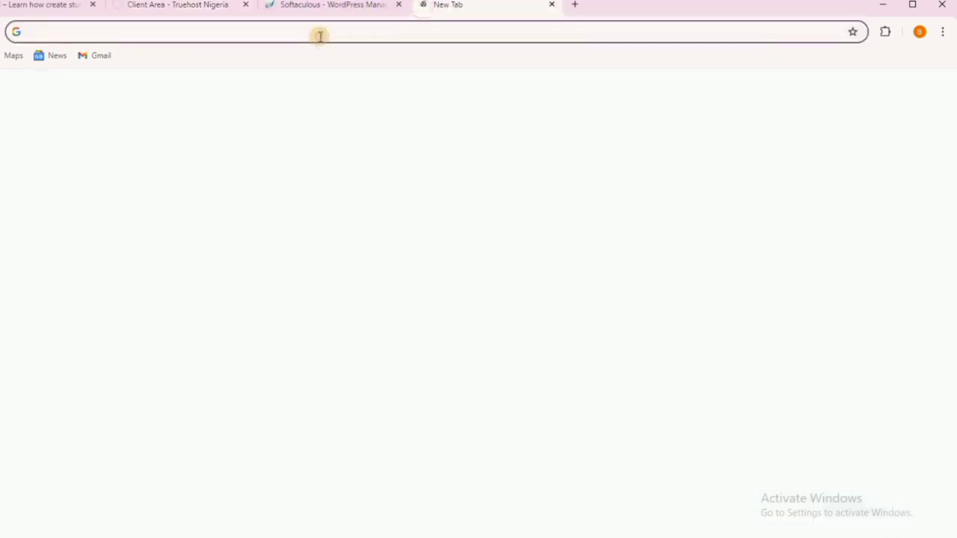
{"action": "left_click", "coordinate": [320, 36]}
{"action": "type", "text": "tr"}
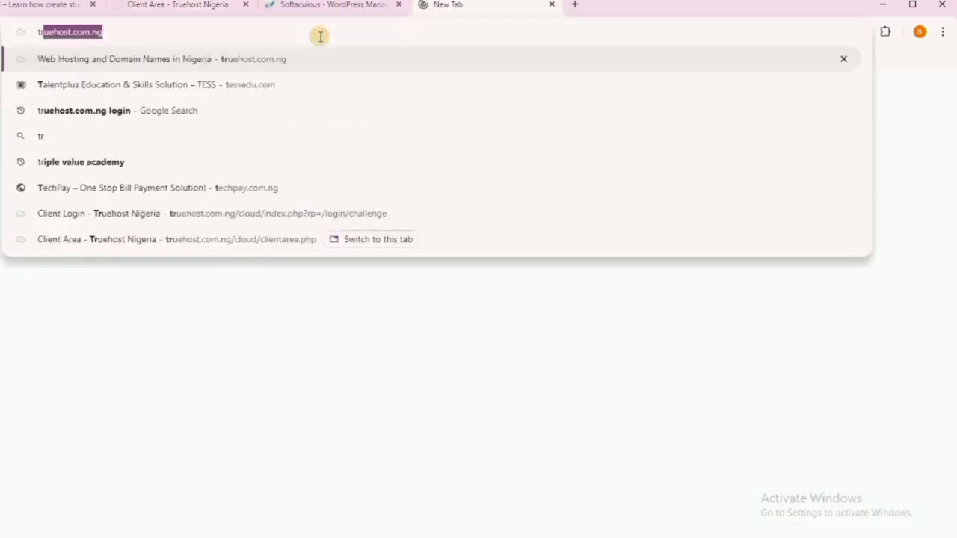
{"action": "type", "text": "ue"}
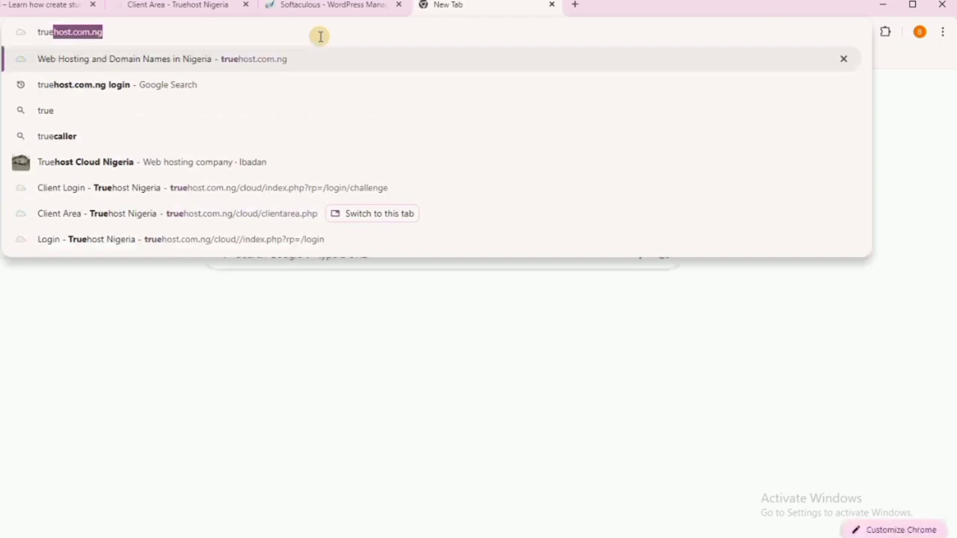
{"action": "key", "text": "Right"}
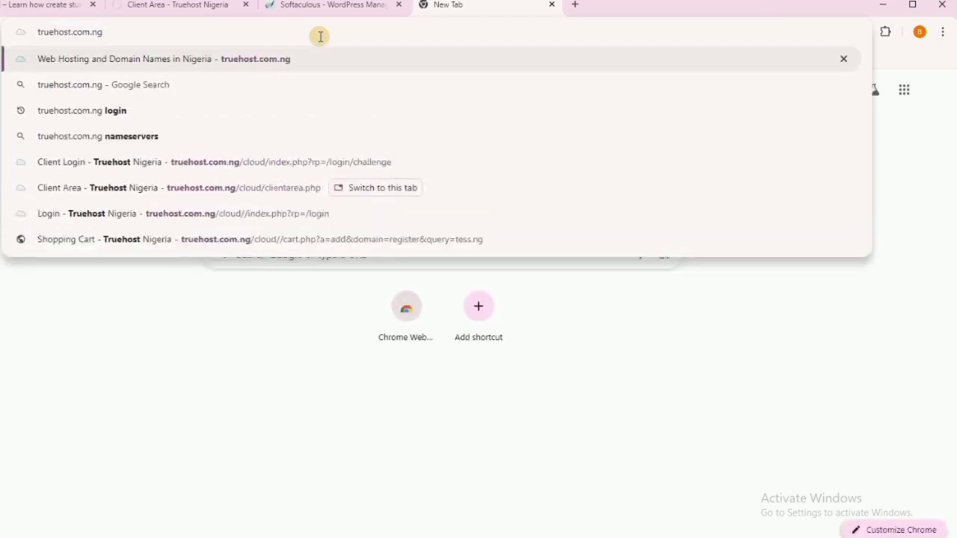
{"action": "type", "text": "login"}
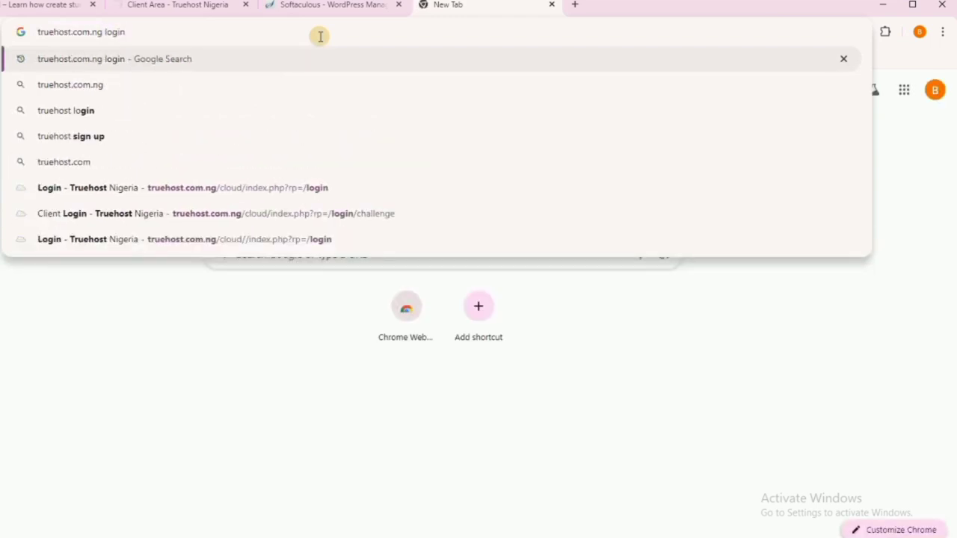
{"action": "key", "text": "Return"}
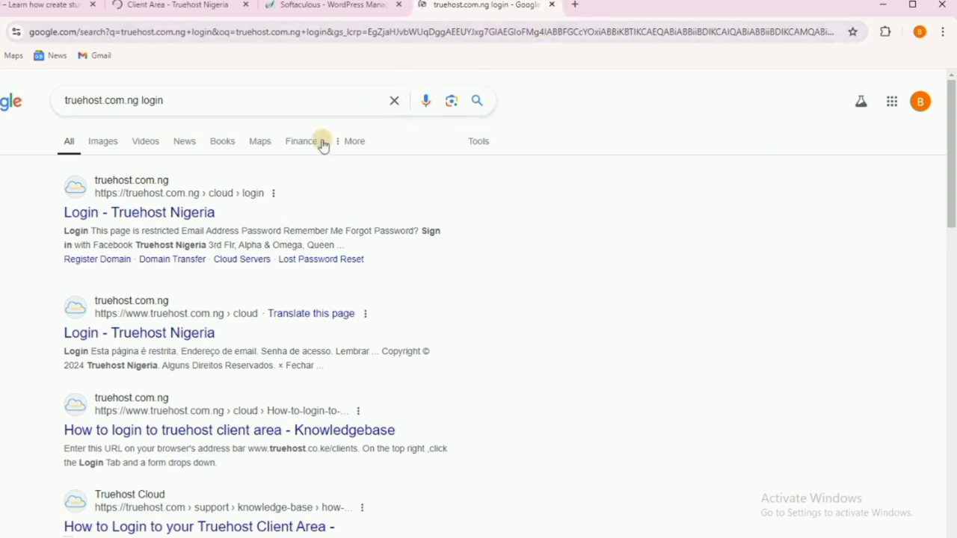
Close the Google search results tab, keeping the Truehost client area.
{"action": "left_click", "coordinate": [161, 6]}
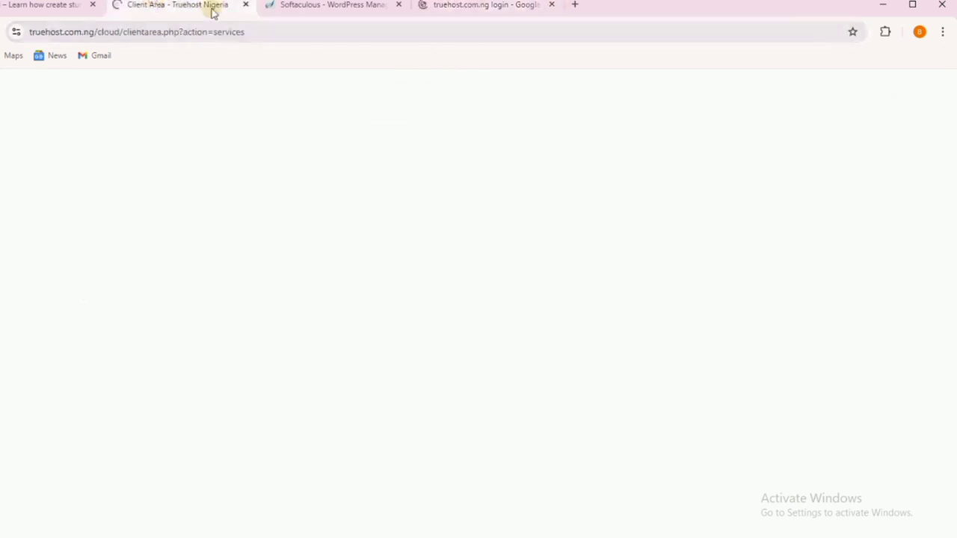
{"action": "left_click", "coordinate": [497, 4]}
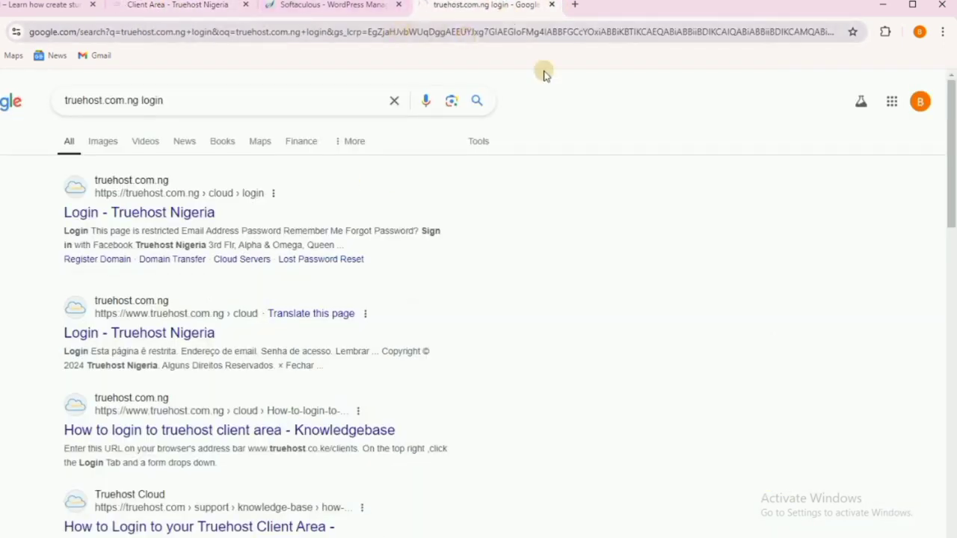
{"action": "left_click", "coordinate": [554, 6]}
Open the active 9jasubs.com.ng Silver Hosting plan's details and log in to its cPanel.
{"action": "left_click", "coordinate": [193, 6]}
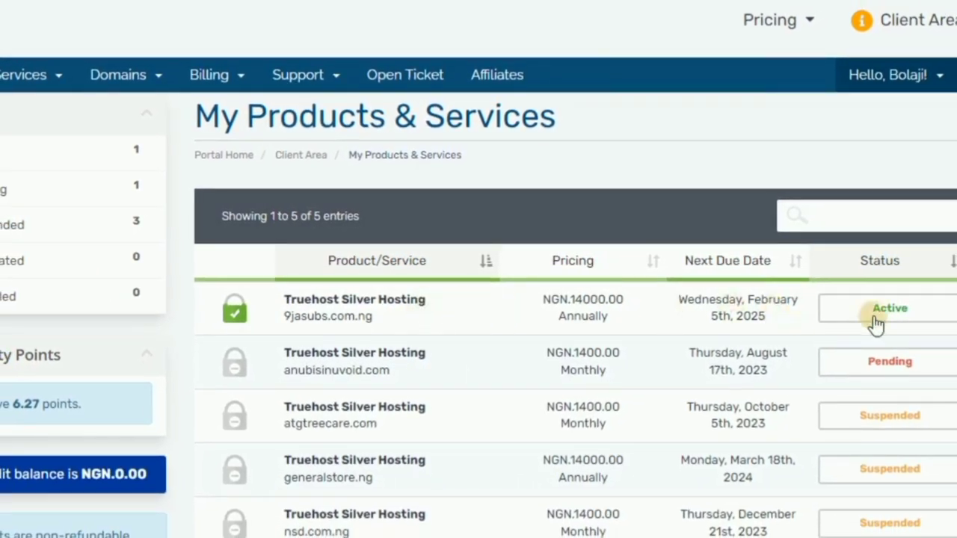
{"action": "left_click", "coordinate": [501, 300]}
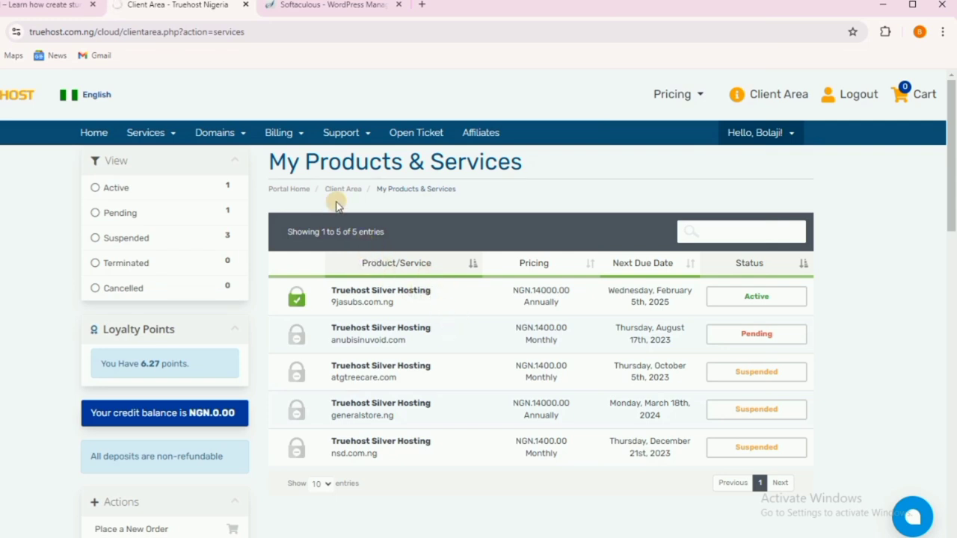
{"action": "left_click", "coordinate": [394, 290]}
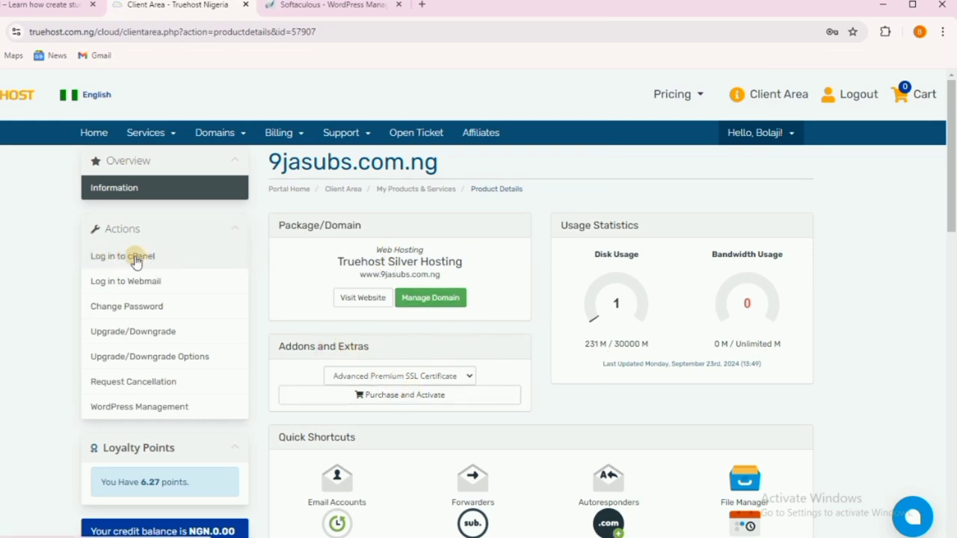
{"action": "left_click", "coordinate": [138, 257]}
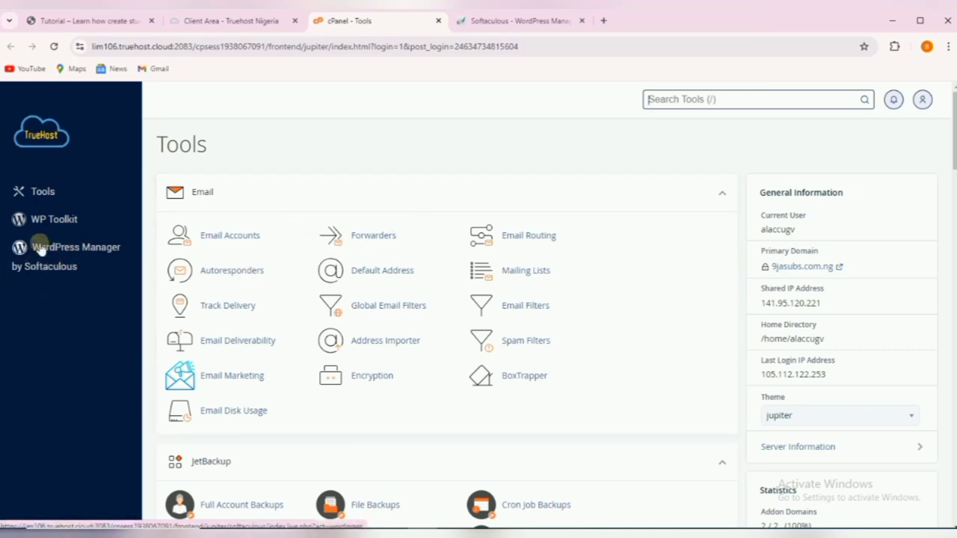
Scroll down to the Software section of cPanel and open WordPress Manager by Softaculous.
{"action": "scroll", "coordinate": [505, 306], "scroll_direction": "down", "scroll_amount": 9}
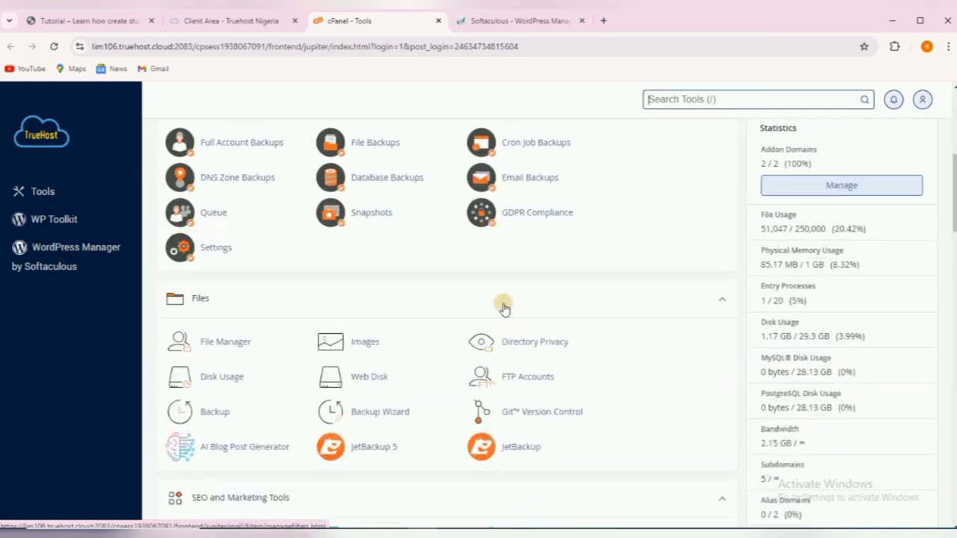
{"action": "scroll", "coordinate": [447, 305], "scroll_direction": "down", "scroll_amount": 10}
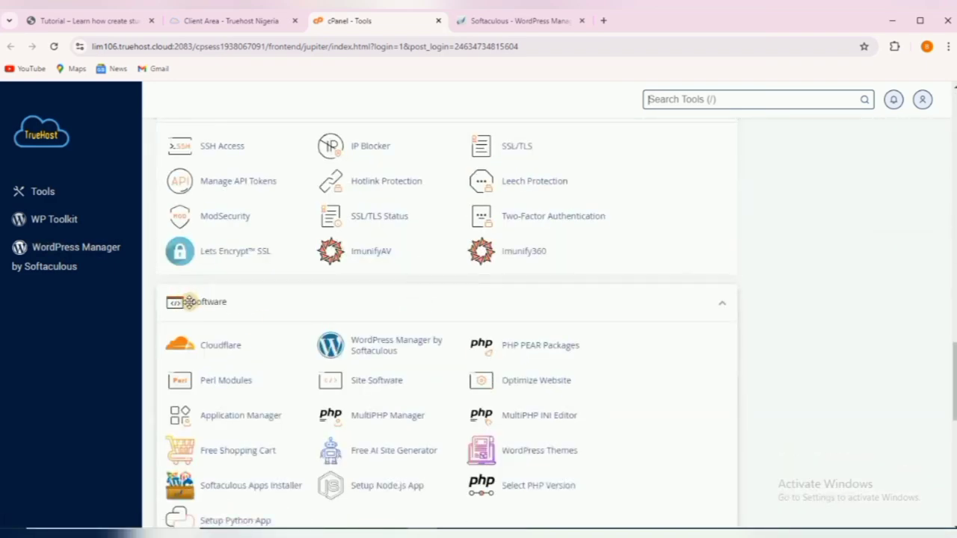
{"action": "left_click", "coordinate": [377, 341]}
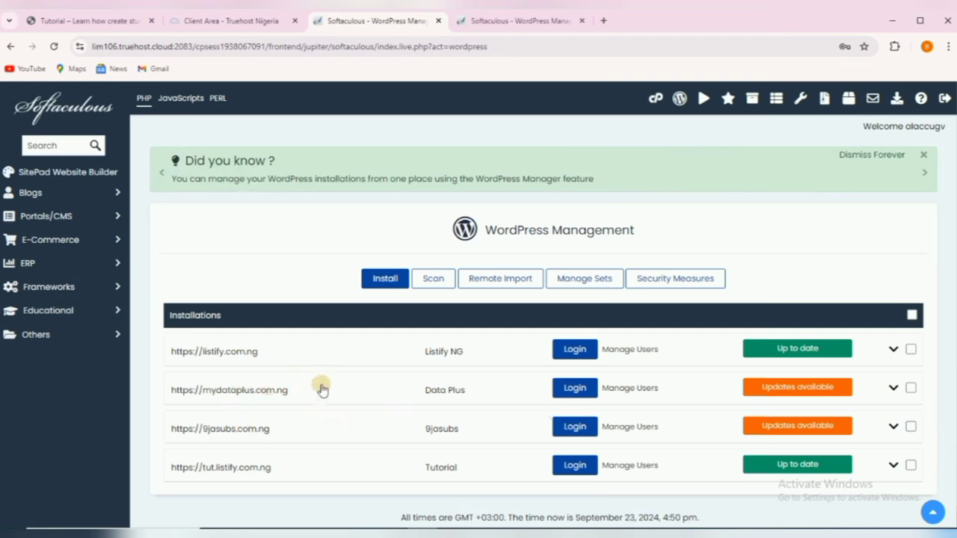
{"action": "left_click", "coordinate": [383, 279]}
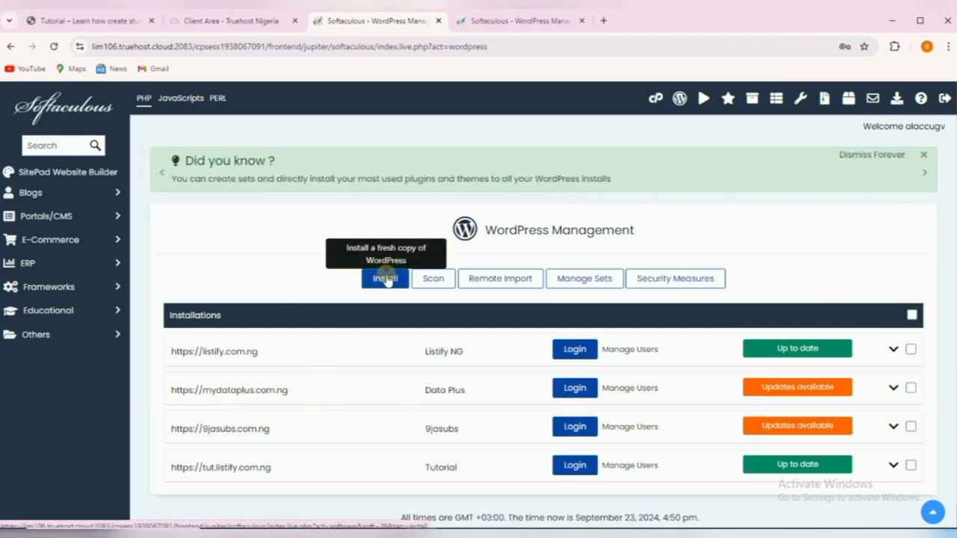
{"action": "left_click", "coordinate": [385, 278]}
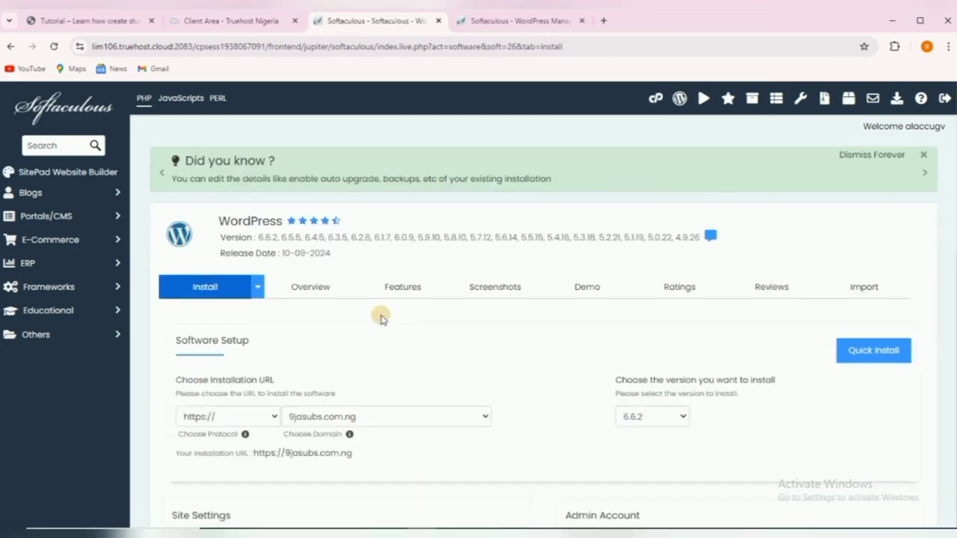
{"action": "left_click", "coordinate": [274, 417]}
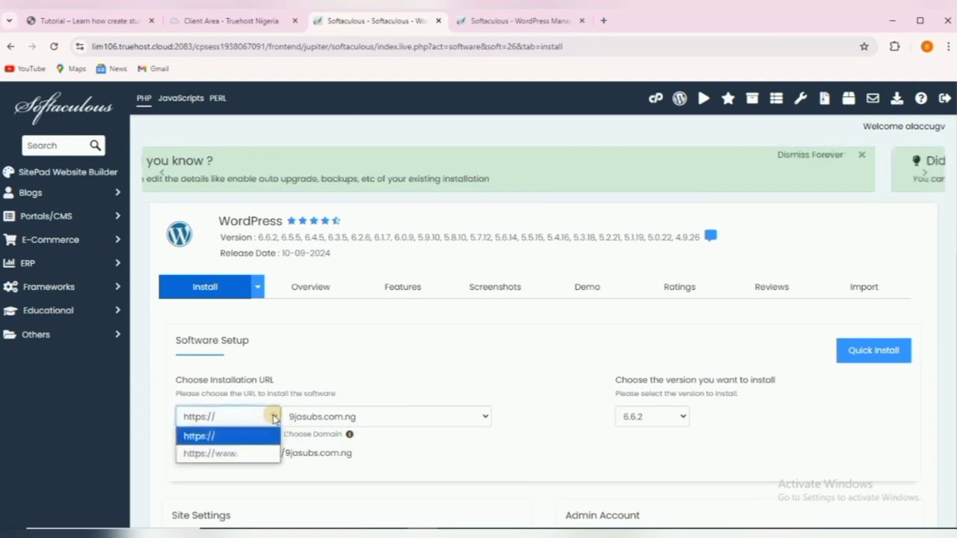
{"action": "left_click", "coordinate": [227, 437]}
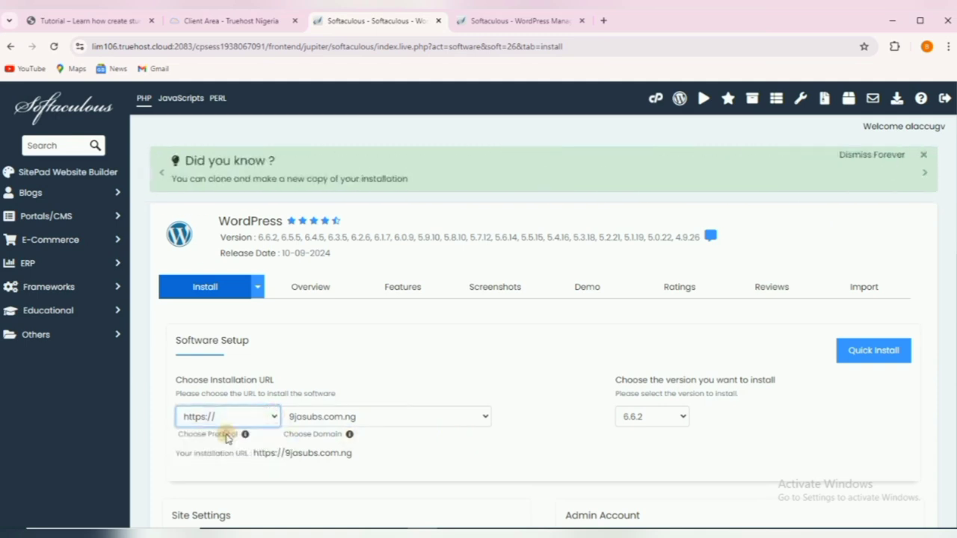
{"action": "left_click", "coordinate": [406, 417]}
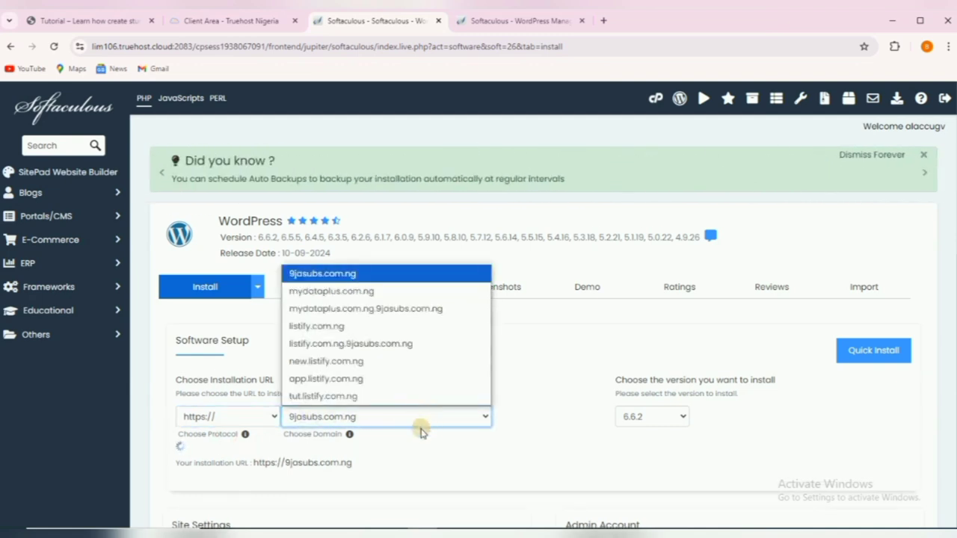
{"action": "left_click", "coordinate": [359, 363]}
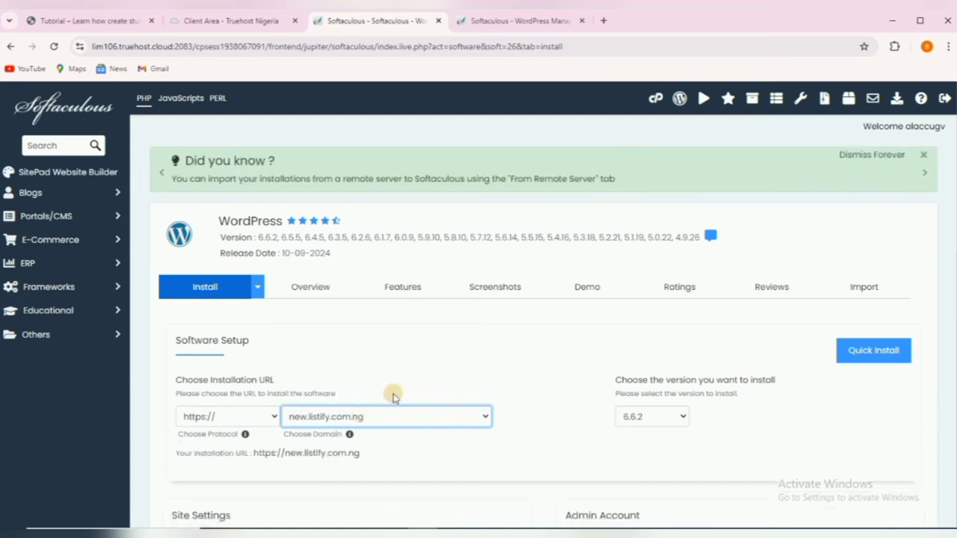
Replace the default site name 'My Blog' with 'Tutorial'.
{"action": "scroll", "coordinate": [431, 370], "scroll_direction": "down", "scroll_amount": 2}
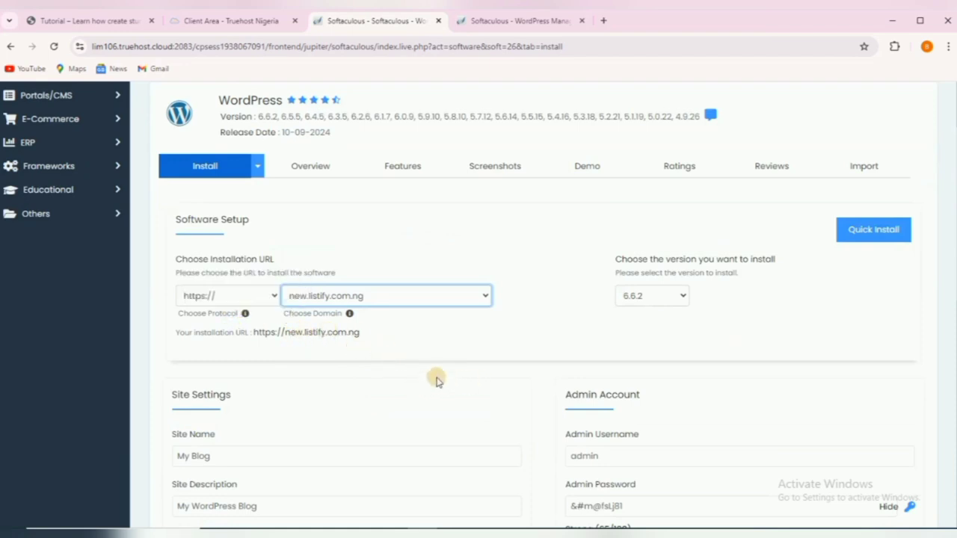
{"action": "scroll", "coordinate": [429, 374], "scroll_direction": "down", "scroll_amount": 1}
{"action": "left_click", "coordinate": [284, 390]}
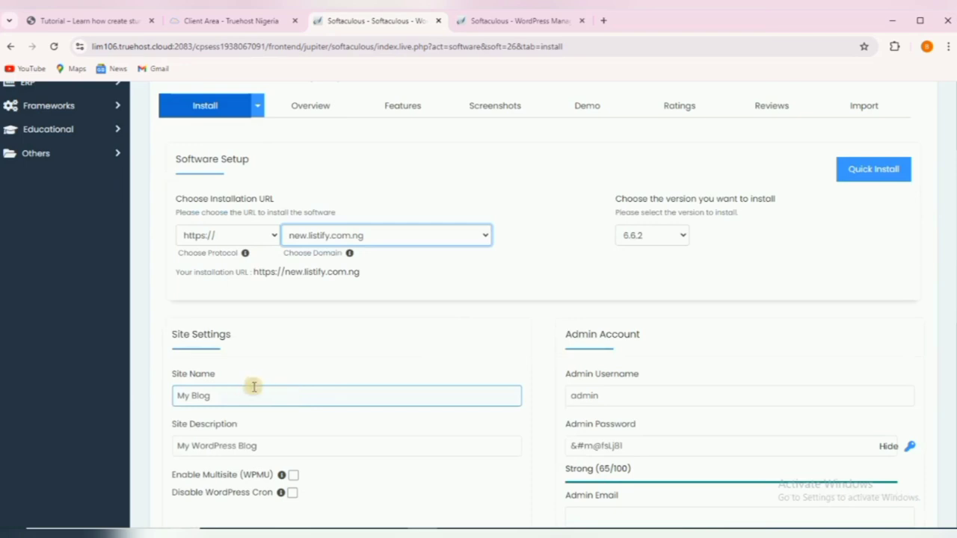
{"action": "scroll", "coordinate": [288, 383], "scroll_direction": "down", "scroll_amount": 2}
{"action": "left_click", "coordinate": [242, 277]}
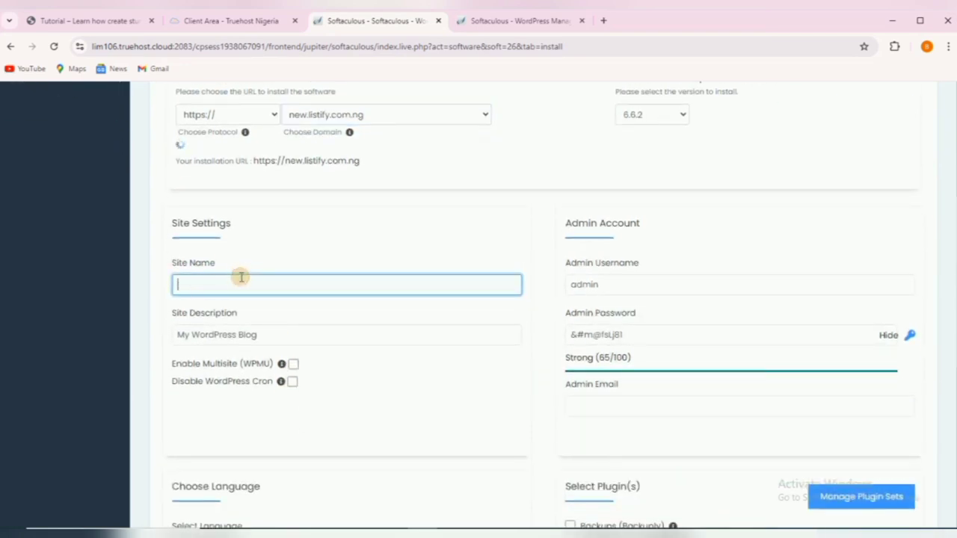
{"action": "type", "text": "Tutorial"}
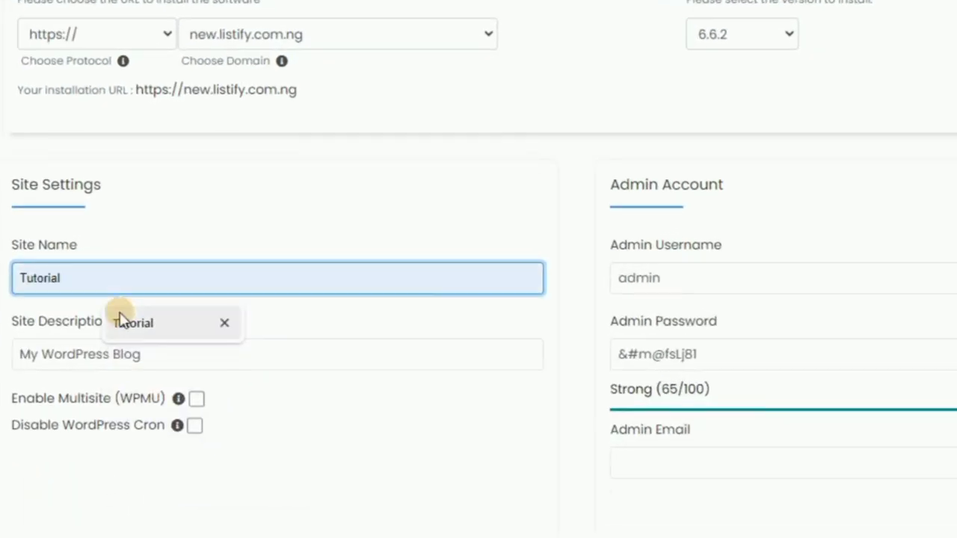
{"action": "left_click", "coordinate": [124, 320]}
Set the site description to 'Learn how to create stunning websites with wordpress'.
{"action": "left_click", "coordinate": [154, 357]}
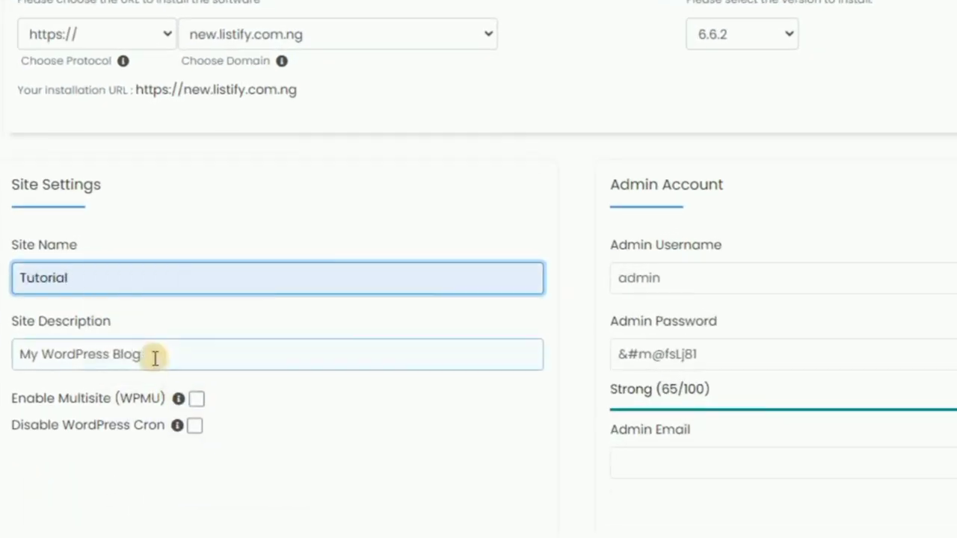
{"action": "left_click_drag", "start_coordinate": [154, 356], "coordinate": [19, 355]}
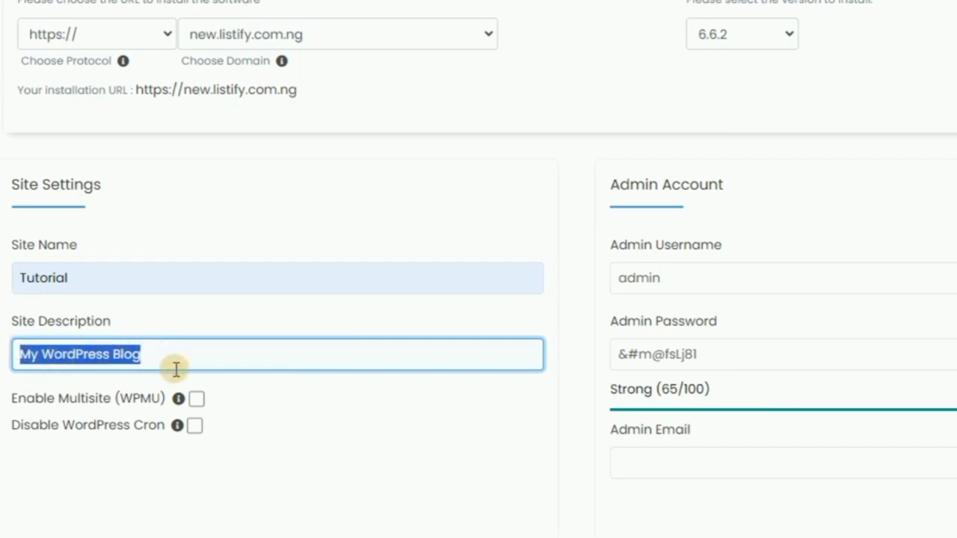
{"action": "type", "text": "L"}
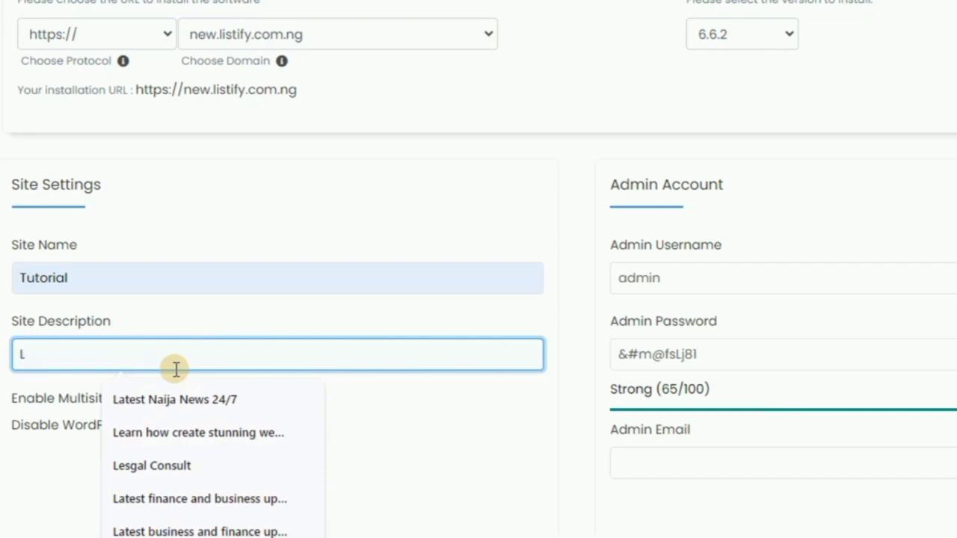
{"action": "type", "text": "ea"}
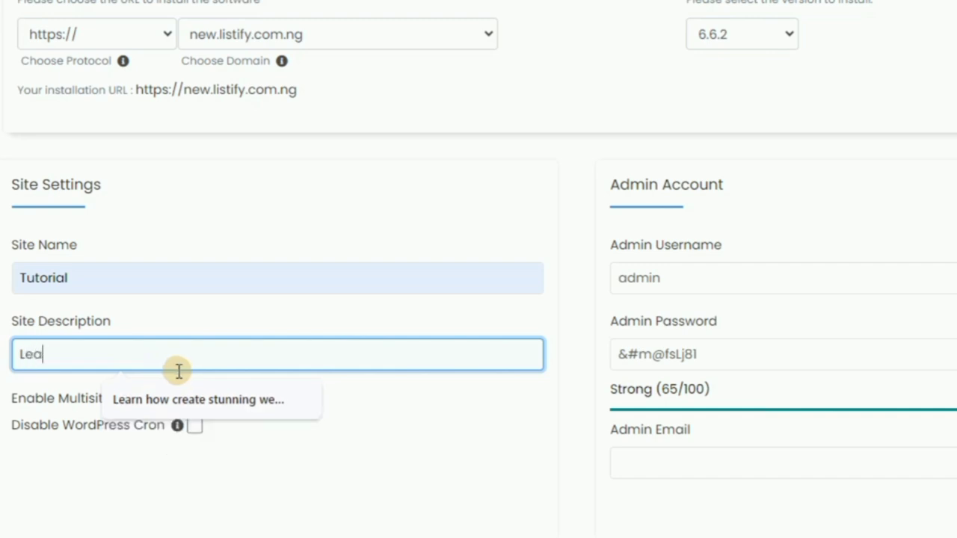
{"action": "left_click", "coordinate": [229, 399]}
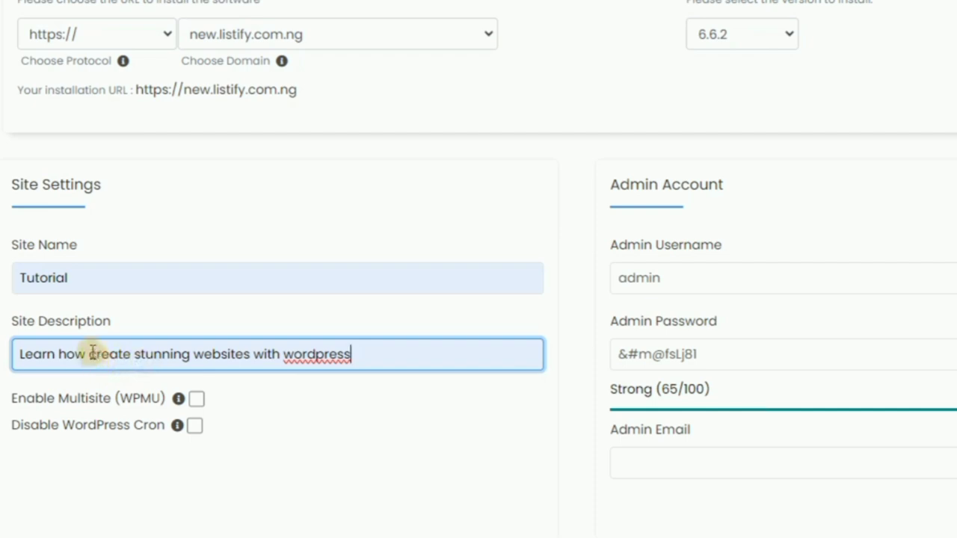
{"action": "left_click", "coordinate": [90, 353]}
{"action": "type", "text": "to"}
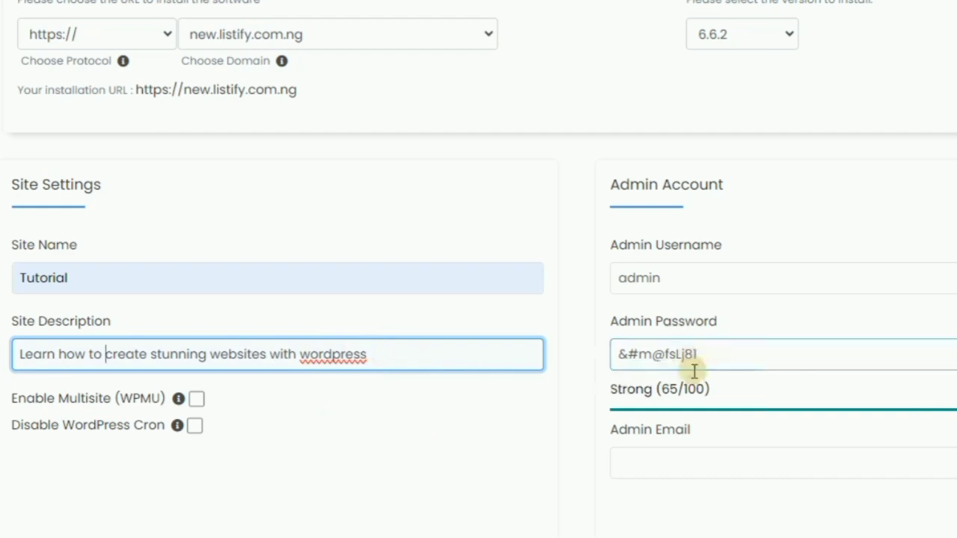
Replace the default admin username with the saved name and type a new admin password.
{"action": "left_click", "coordinate": [675, 278]}
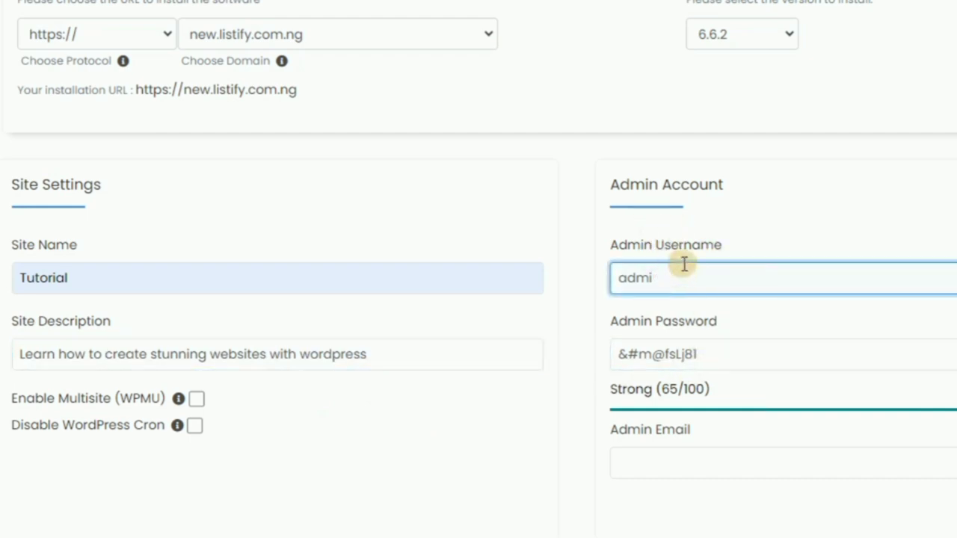
{"action": "key", "text": "BackSpace"}
{"action": "key", "text": "BackSpace"}
{"action": "key", "text": "BackSpace"}
{"action": "key", "text": "BackSpace"}
{"action": "type", "text": "un"}
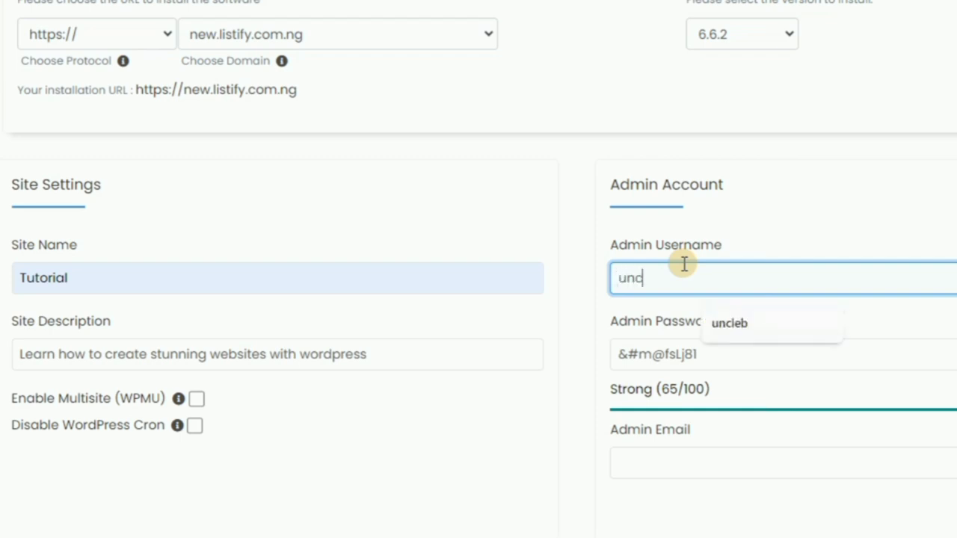
{"action": "type", "text": "c"}
{"action": "left_click", "coordinate": [731, 322]}
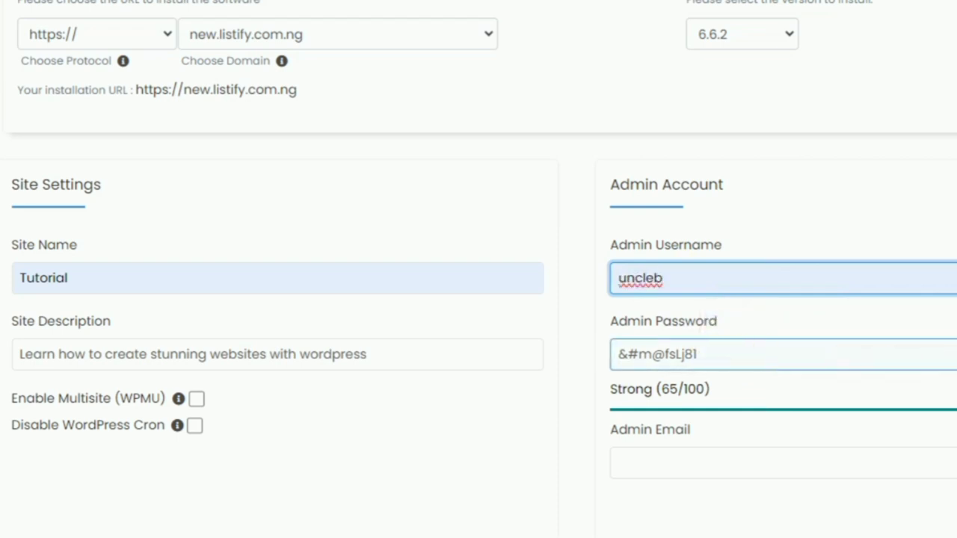
{"action": "left_click", "coordinate": [758, 369]}
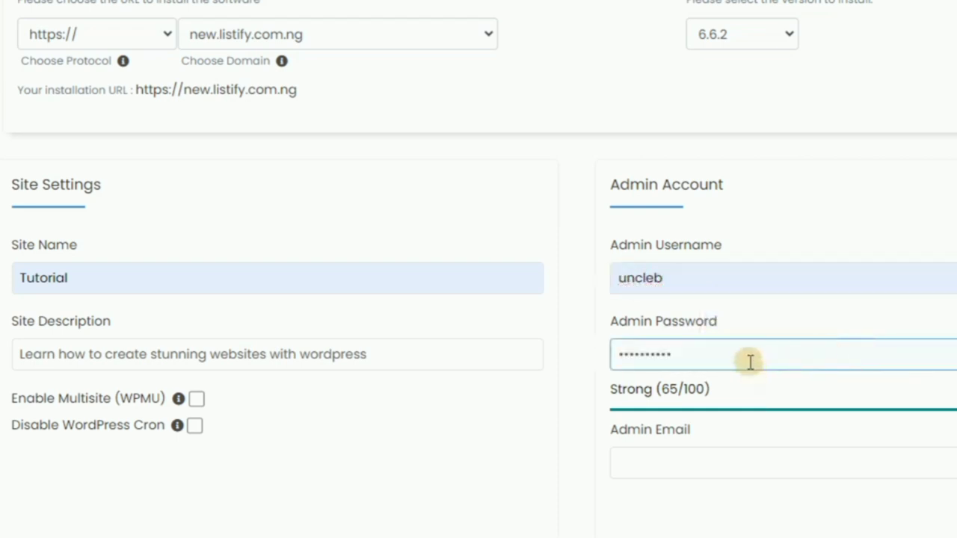
{"action": "left_click_drag", "start_coordinate": [749, 361], "coordinate": [614, 379]}
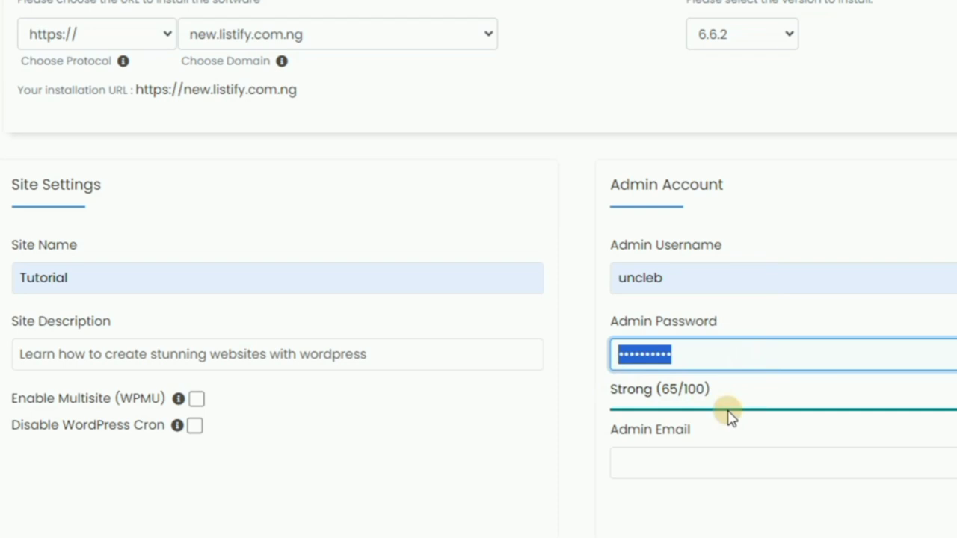
{"action": "type", "text": "****"}
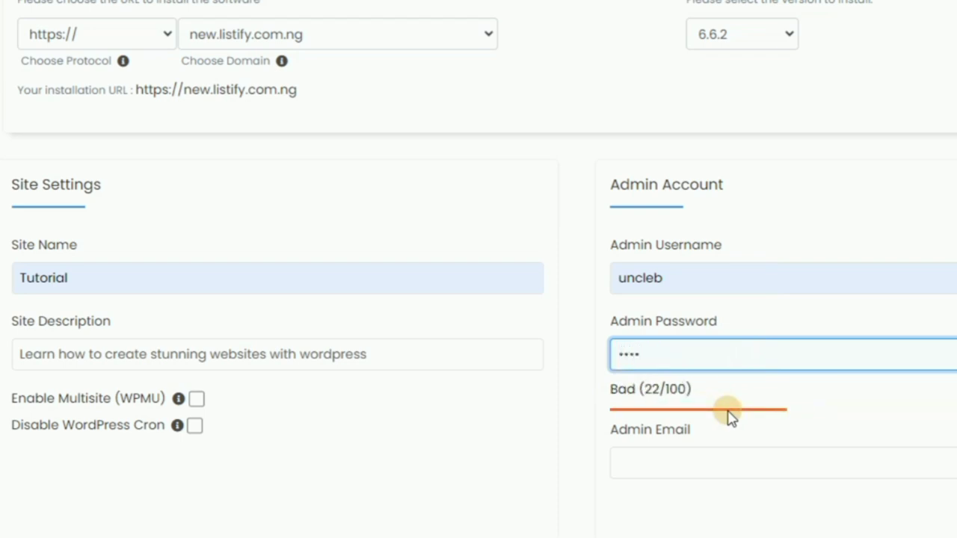
{"action": "type", "text": "********"}
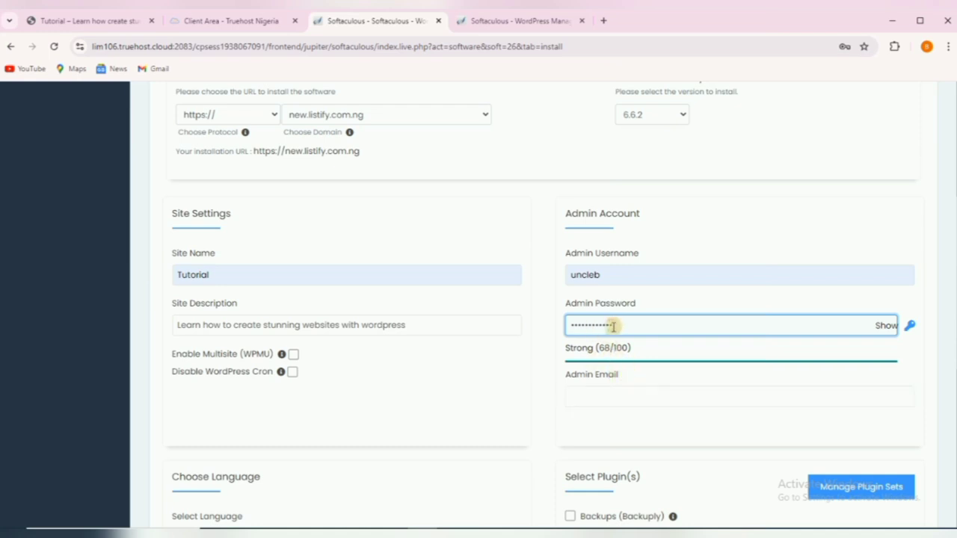
Set the admin e-mail to the site's info address and scroll down to the Install button.
{"action": "left_click", "coordinate": [611, 393]}
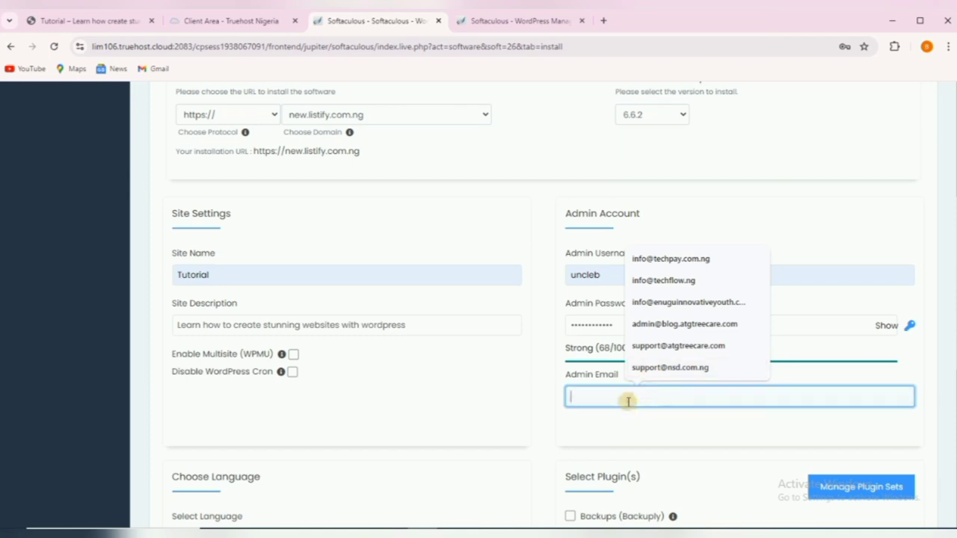
{"action": "left_click", "coordinate": [629, 402]}
{"action": "type", "text": "su"}
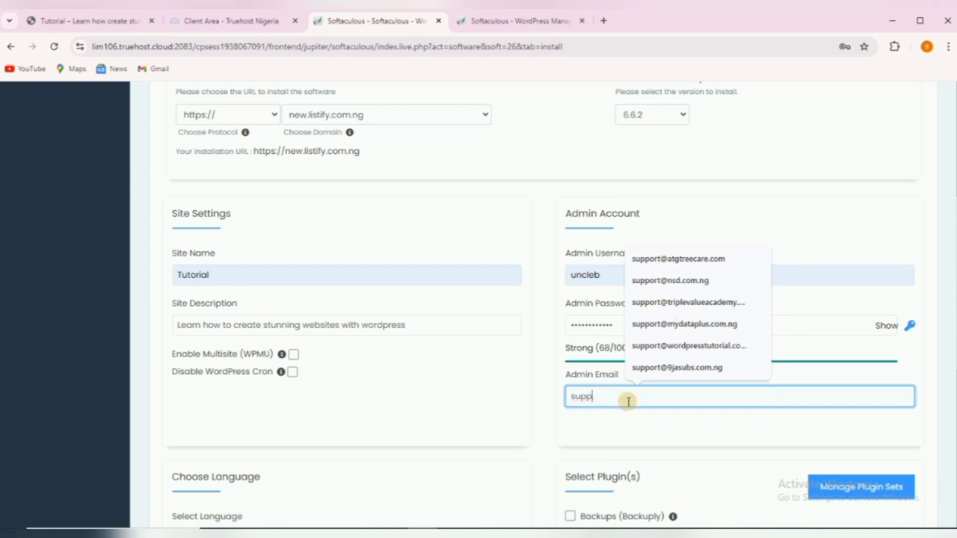
{"action": "type", "text": "p"}
{"action": "key", "text": "BackSpace"}
{"action": "key", "text": "BackSpace"}
{"action": "key", "text": "BackSpace"}
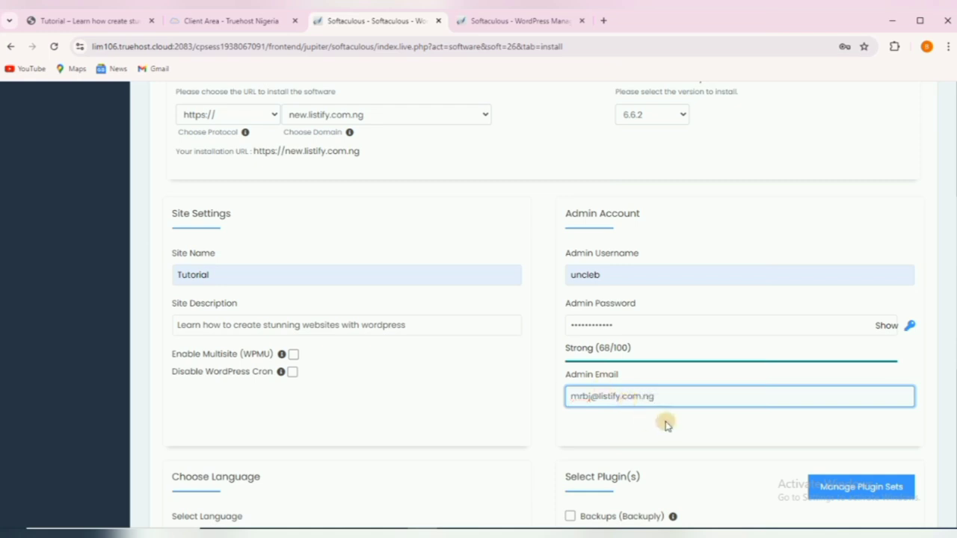
{"action": "left_click", "coordinate": [592, 394]}
{"action": "key", "text": "BackSpace"}
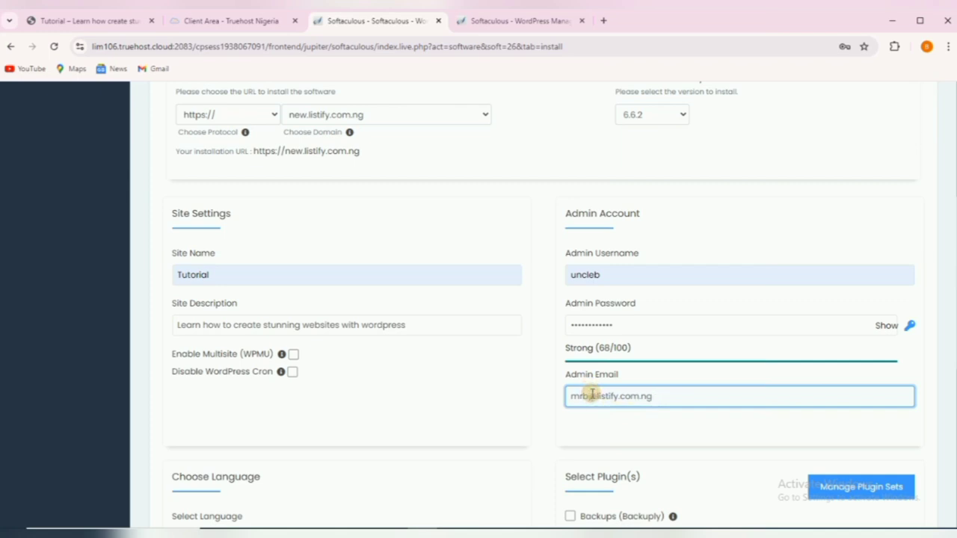
{"action": "key", "text": "BackSpace"}
{"action": "key", "text": "BackSpace"}
{"action": "key", "text": "BackSpace"}
{"action": "type", "text": "info"}
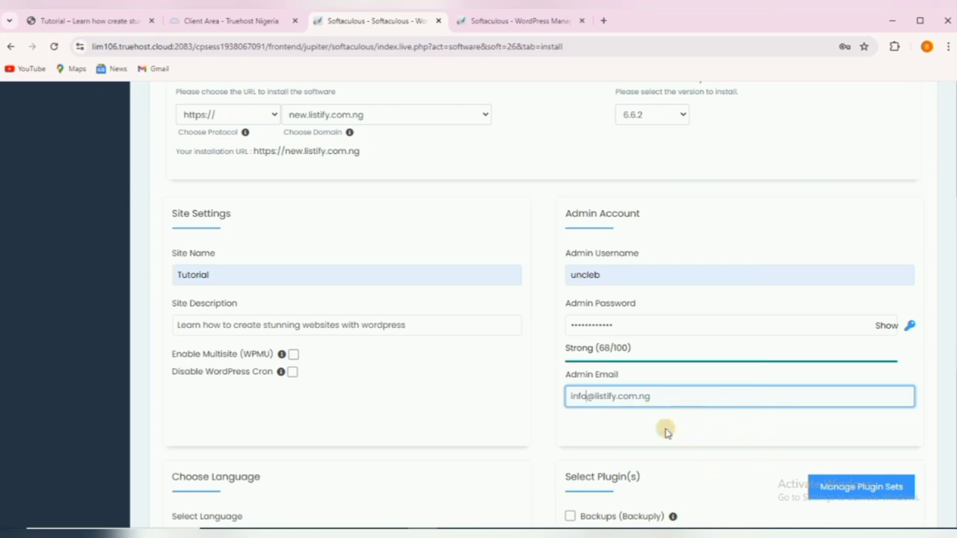
{"action": "scroll", "coordinate": [649, 430], "scroll_direction": "down", "scroll_amount": 1}
{"action": "scroll", "coordinate": [695, 399], "scroll_direction": "down", "scroll_amount": 3}
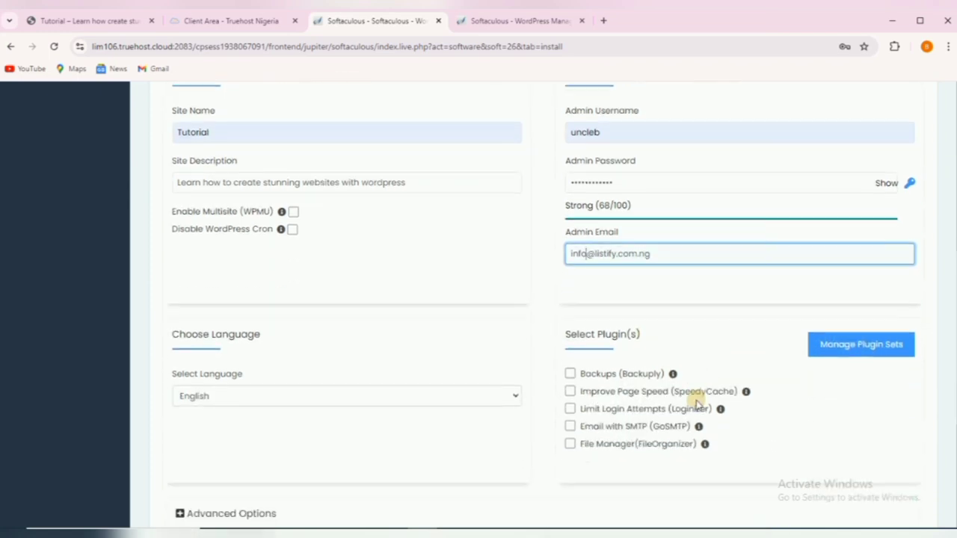
{"action": "scroll", "coordinate": [692, 402], "scroll_direction": "down", "scroll_amount": 3}
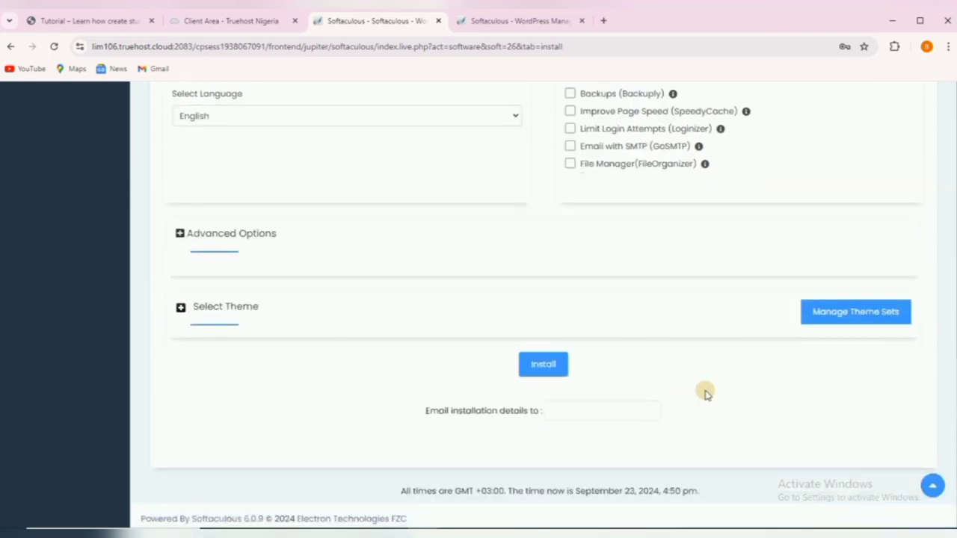
Start the WordPress install, dismiss Chrome's password prompt, and close the spare WordPress Manager tab.
{"action": "left_click", "coordinate": [543, 366]}
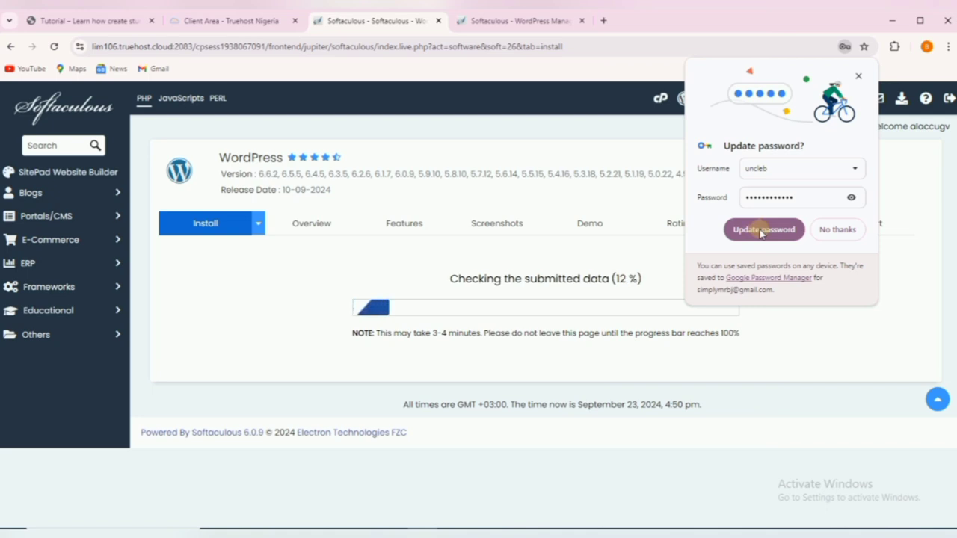
{"action": "left_click", "coordinate": [859, 75]}
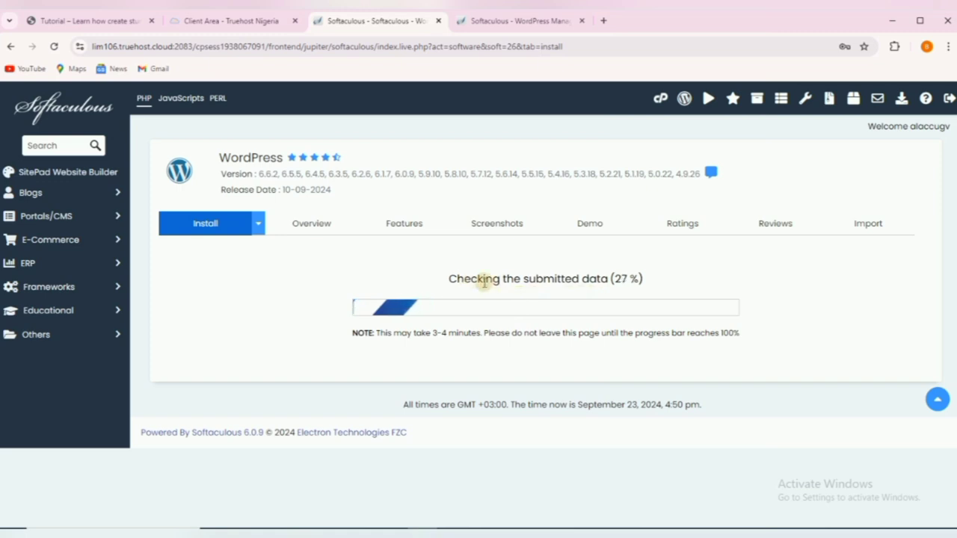
{"action": "left_click", "coordinate": [493, 21]}
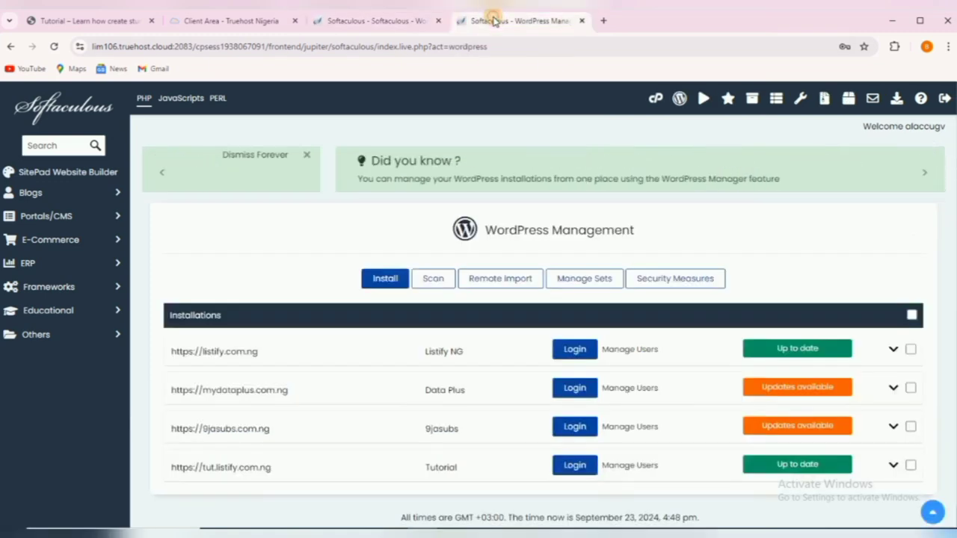
{"action": "left_click", "coordinate": [582, 21]}
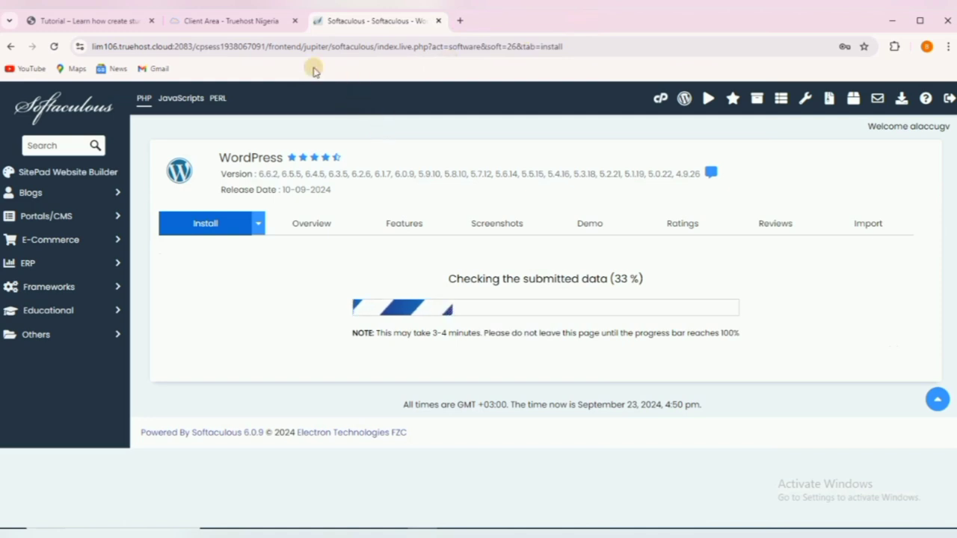
{"action": "left_click", "coordinate": [222, 23]}
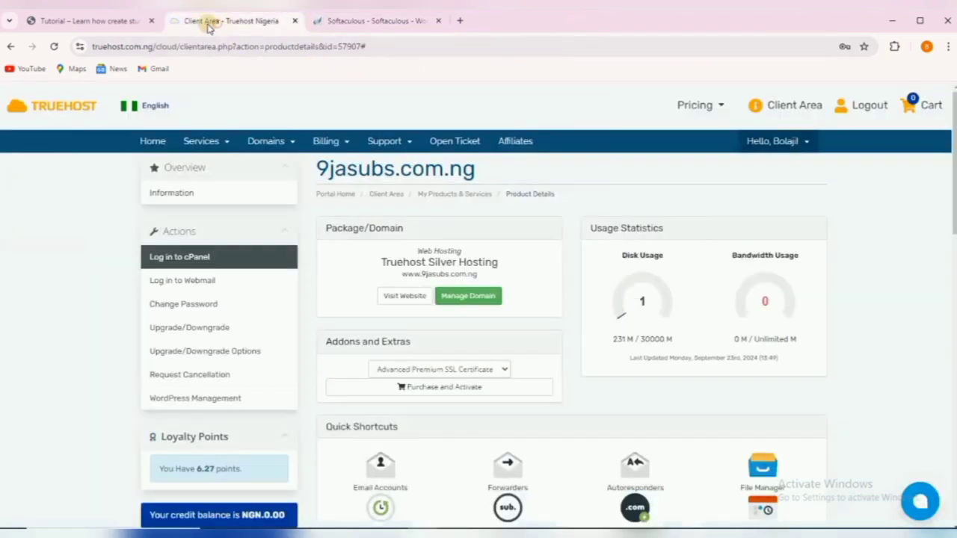
Switch to the existing Tutorial site and scroll through tut.listify.com.ng.
{"action": "left_click", "coordinate": [115, 26]}
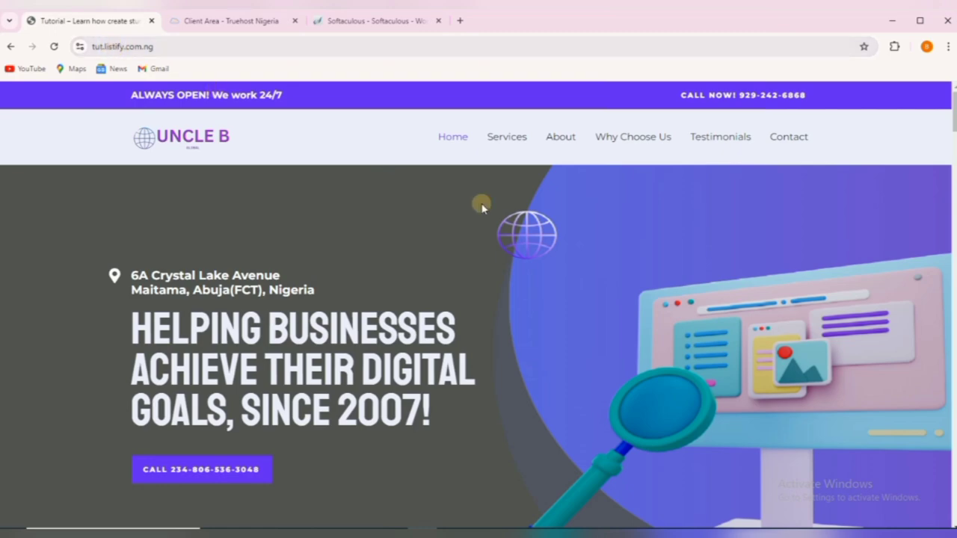
{"action": "scroll", "coordinate": [523, 215], "scroll_direction": "down", "scroll_amount": 8}
{"action": "scroll", "coordinate": [525, 217], "scroll_direction": "up", "scroll_amount": 8}
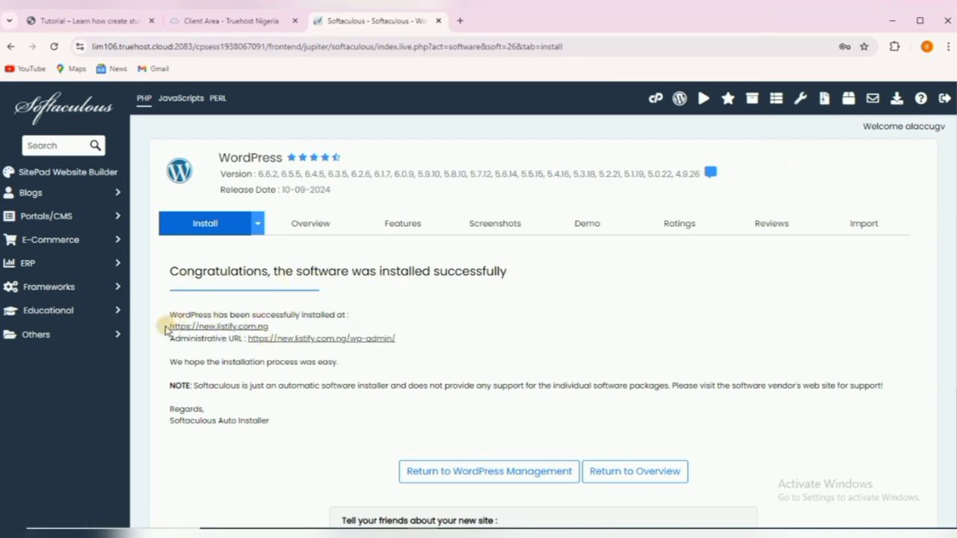
Open the newly installed new.listify.com.ng site from the confirmation and scroll through it.
{"action": "left_click_drag", "start_coordinate": [170, 326], "coordinate": [269, 329]}
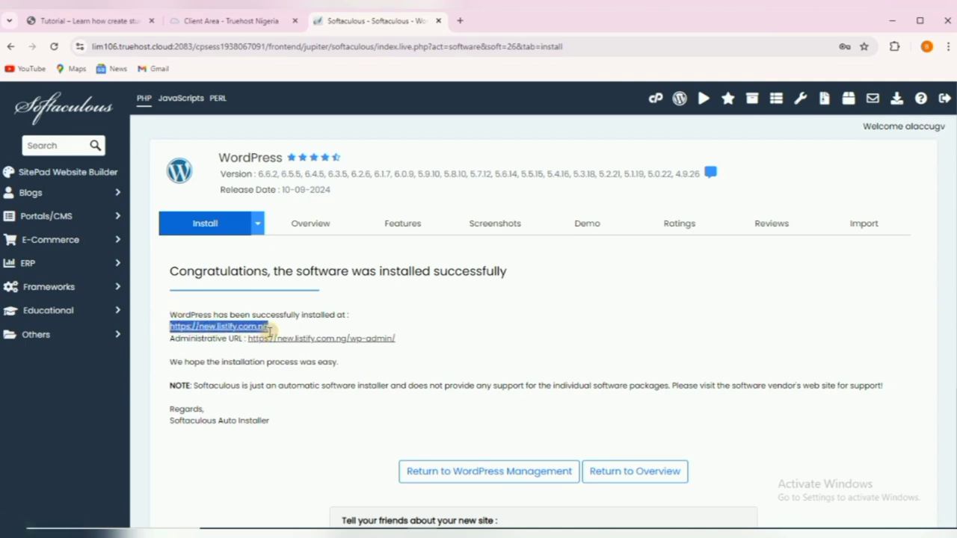
{"action": "left_click", "coordinate": [219, 332]}
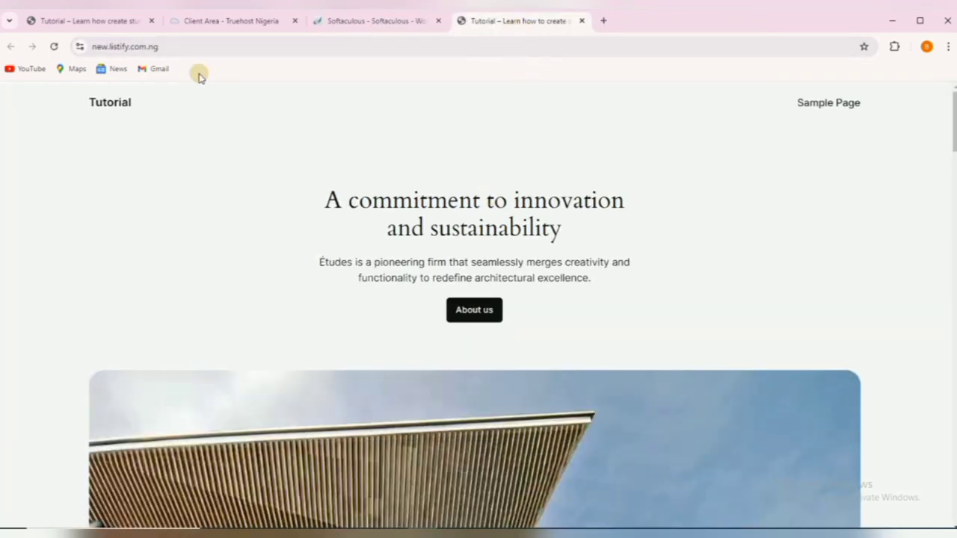
{"action": "left_click", "coordinate": [130, 46]}
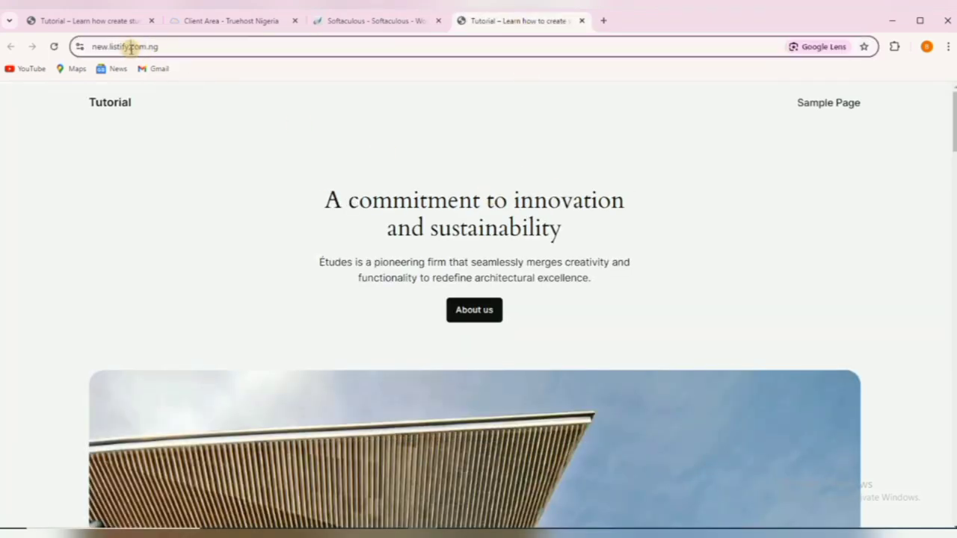
{"action": "left_click", "coordinate": [256, 178]}
{"action": "scroll", "coordinate": [484, 224], "scroll_direction": "down", "scroll_amount": 2}
{"action": "scroll", "coordinate": [484, 224], "scroll_direction": "down", "scroll_amount": 20}
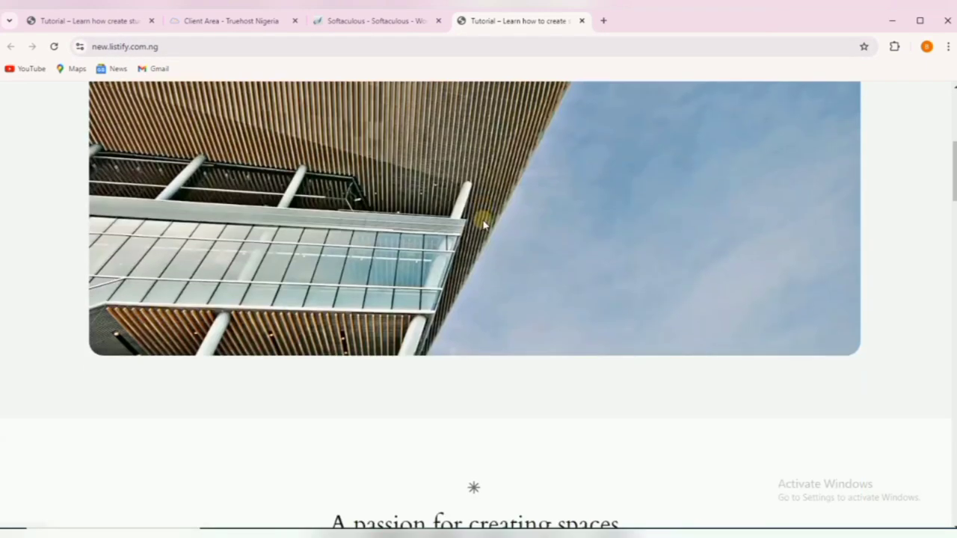
{"action": "scroll", "coordinate": [482, 221], "scroll_direction": "down", "scroll_amount": 8}
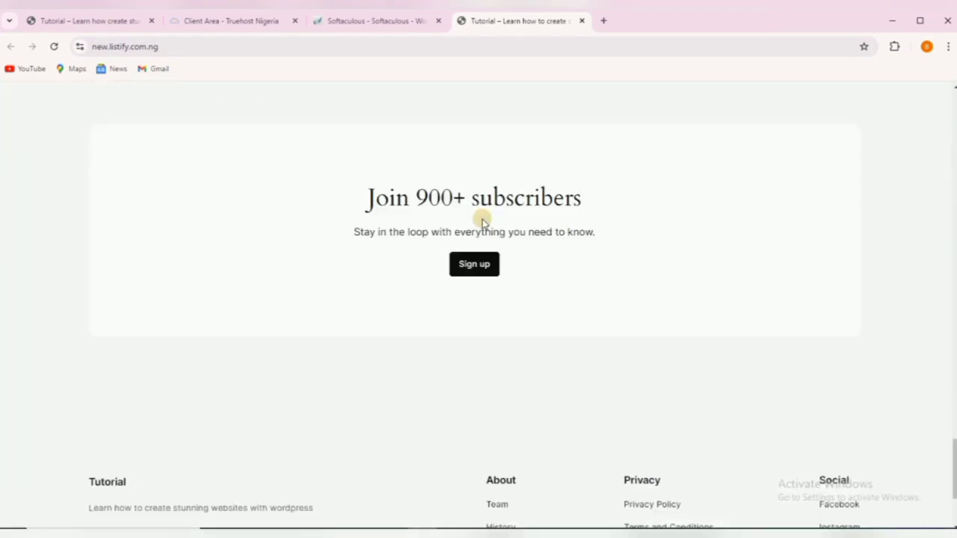
{"action": "scroll", "coordinate": [535, 180], "scroll_direction": "up", "scroll_amount": 15}
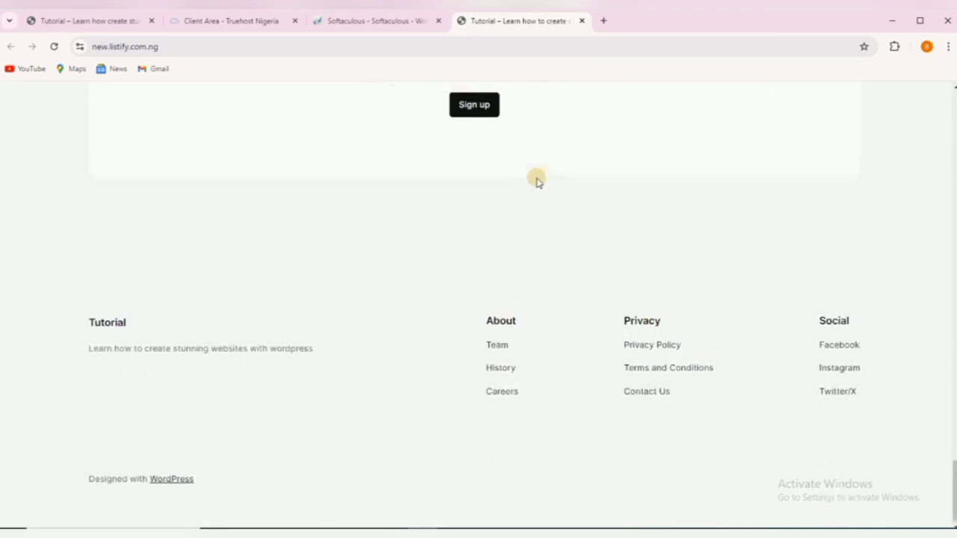
{"action": "scroll", "coordinate": [535, 180], "scroll_direction": "up", "scroll_amount": 10}
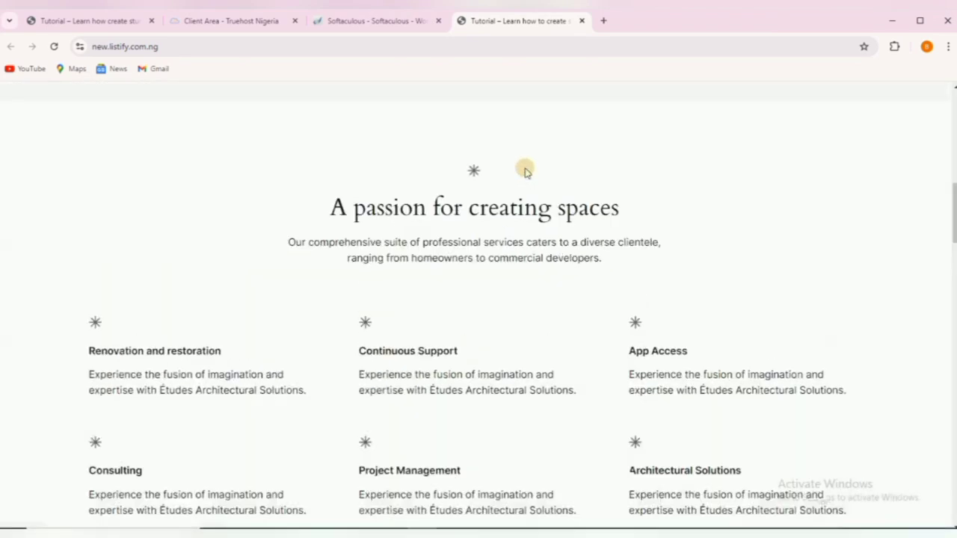
{"action": "scroll", "coordinate": [513, 211], "scroll_direction": "up", "scroll_amount": 4}
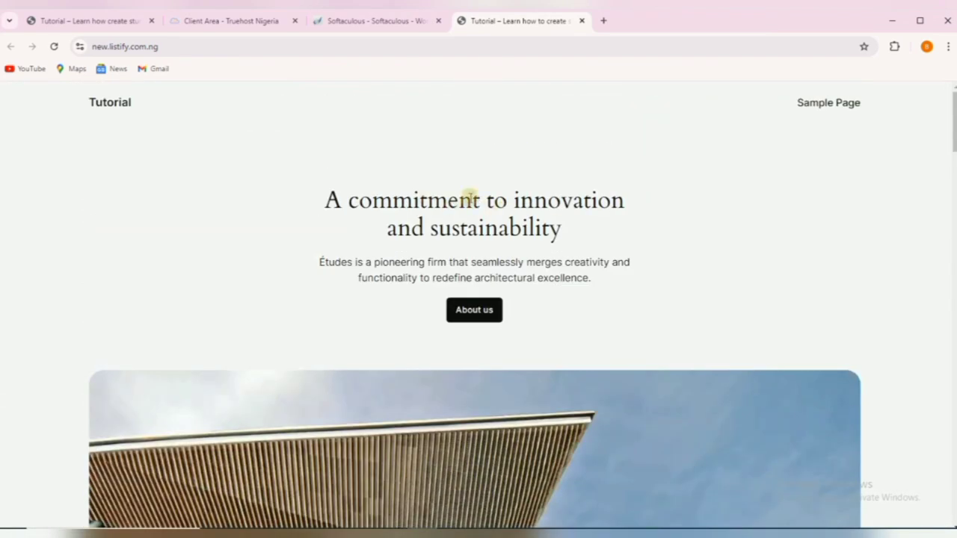
Glance at the older Uncle B site, then return to the Softaculous install confirmation.
{"action": "left_click", "coordinate": [103, 22]}
{"action": "scroll", "coordinate": [365, 269], "scroll_direction": "down", "scroll_amount": 10}
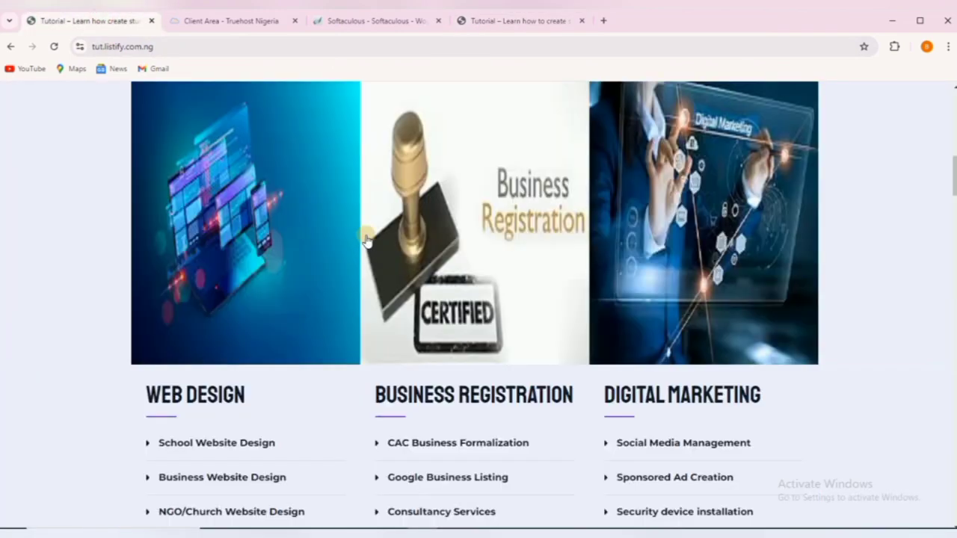
{"action": "scroll", "coordinate": [366, 239], "scroll_direction": "up", "scroll_amount": 5}
{"action": "left_click", "coordinate": [508, 23]}
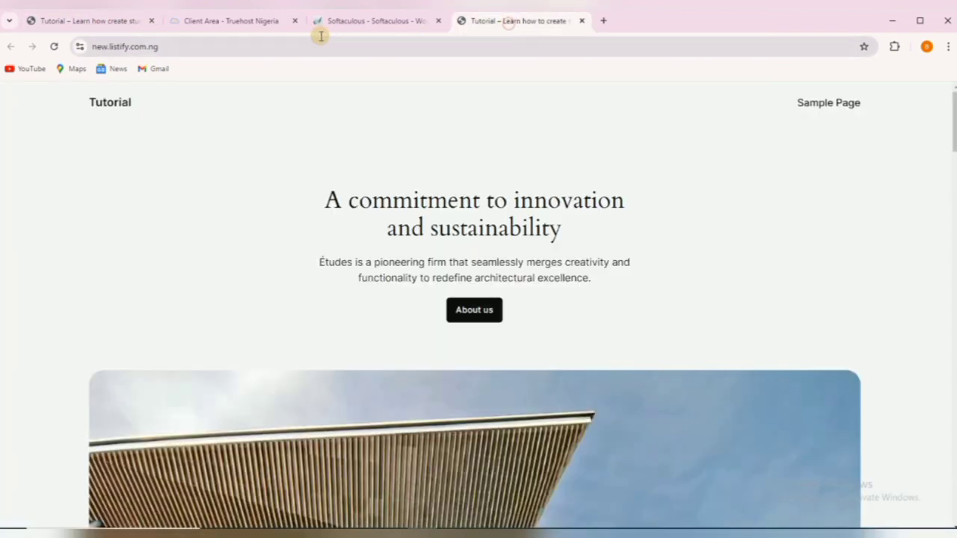
{"action": "left_click", "coordinate": [366, 20]}
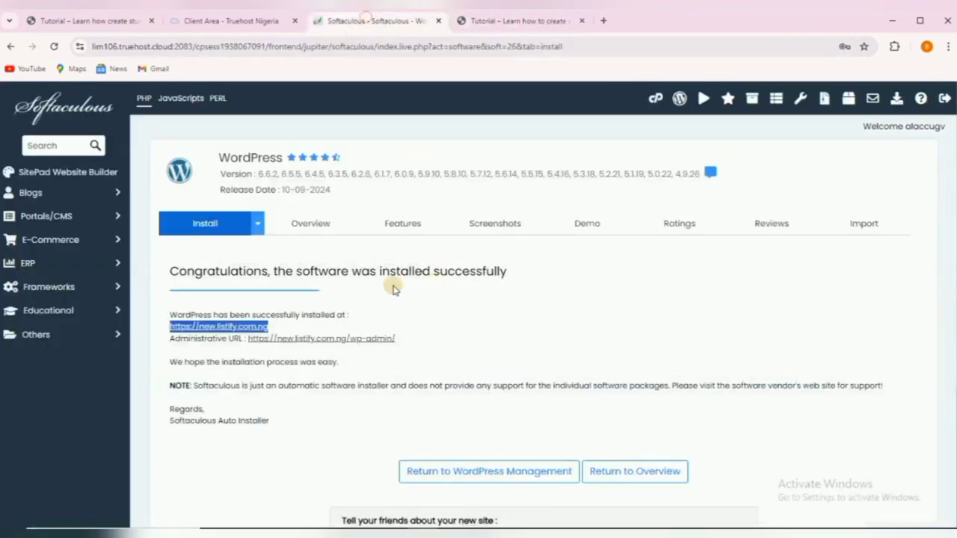
Open the new Tutorial site's admin dashboard and dismiss the Welcome panel.
{"action": "left_click", "coordinate": [322, 338]}
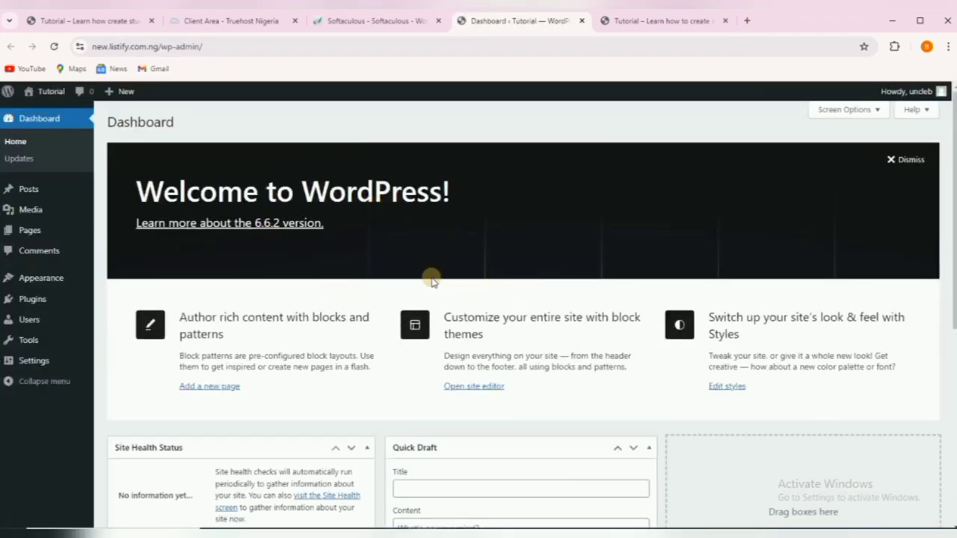
{"action": "left_click", "coordinate": [888, 159]}
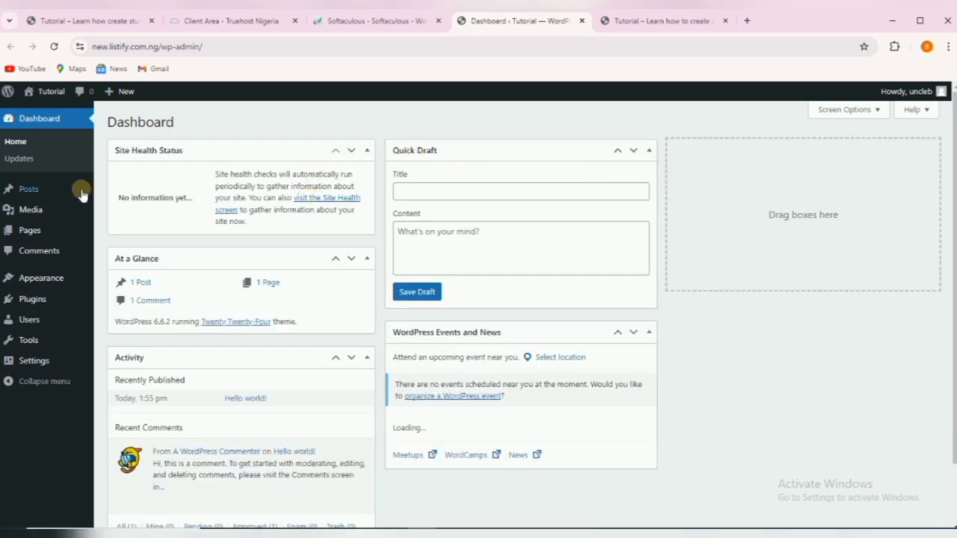
{"action": "left_click", "coordinate": [385, 21]}
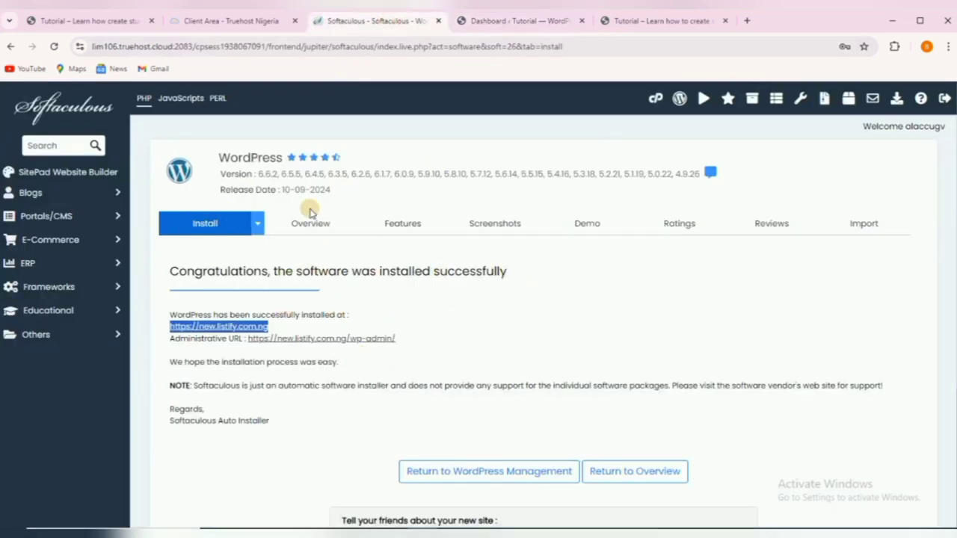
{"action": "left_click", "coordinate": [527, 23]}
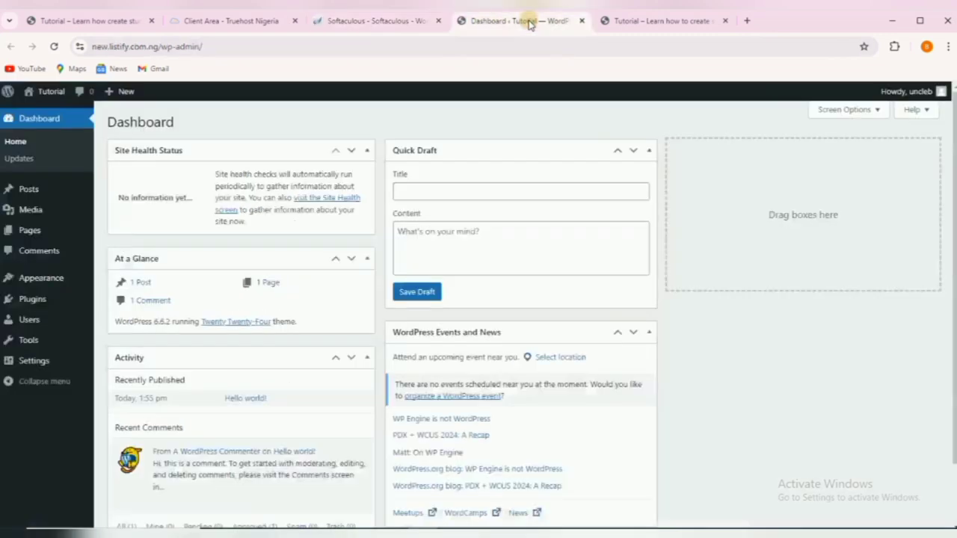
Load /wp-admin in the site's front-page tab and close the duplicate dashboard tab.
{"action": "left_click", "coordinate": [652, 21]}
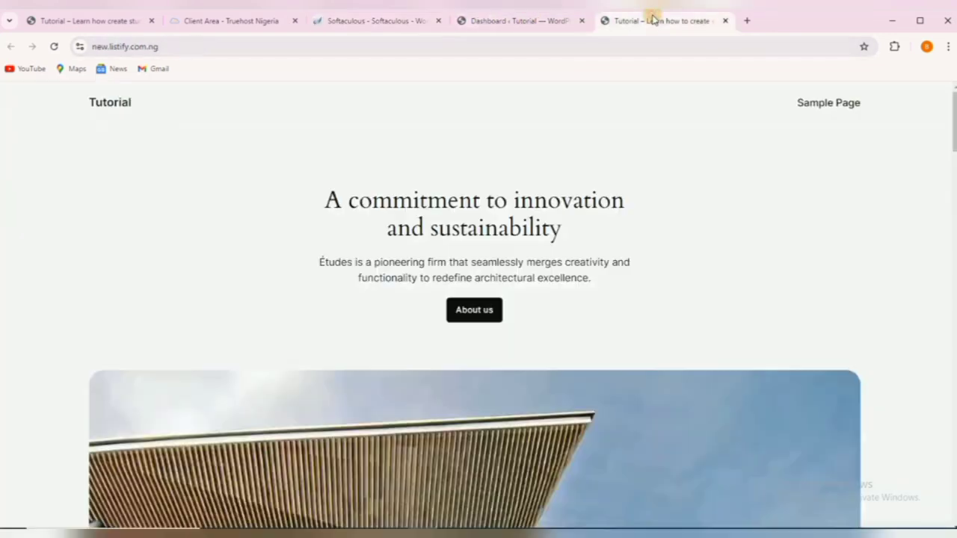
{"action": "left_click", "coordinate": [195, 46]}
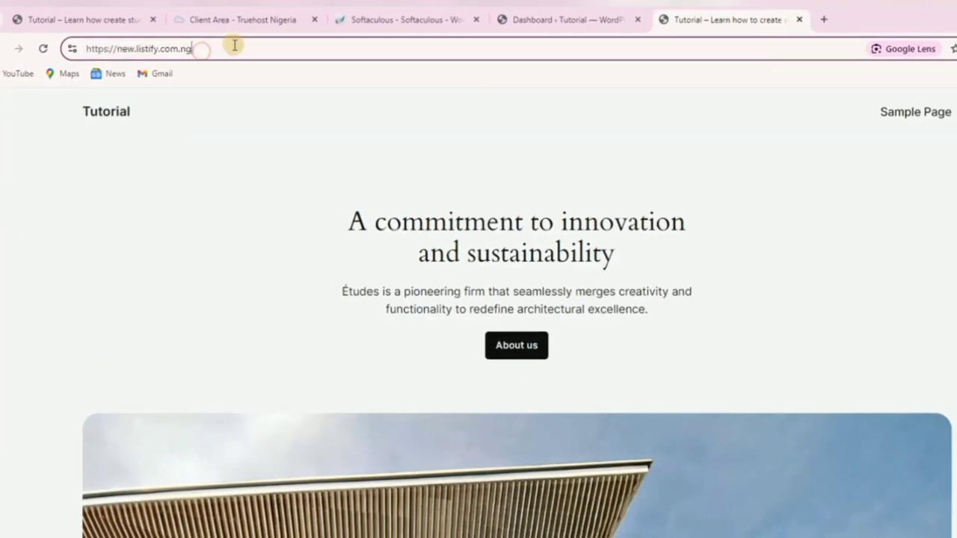
{"action": "type", "text": "/"}
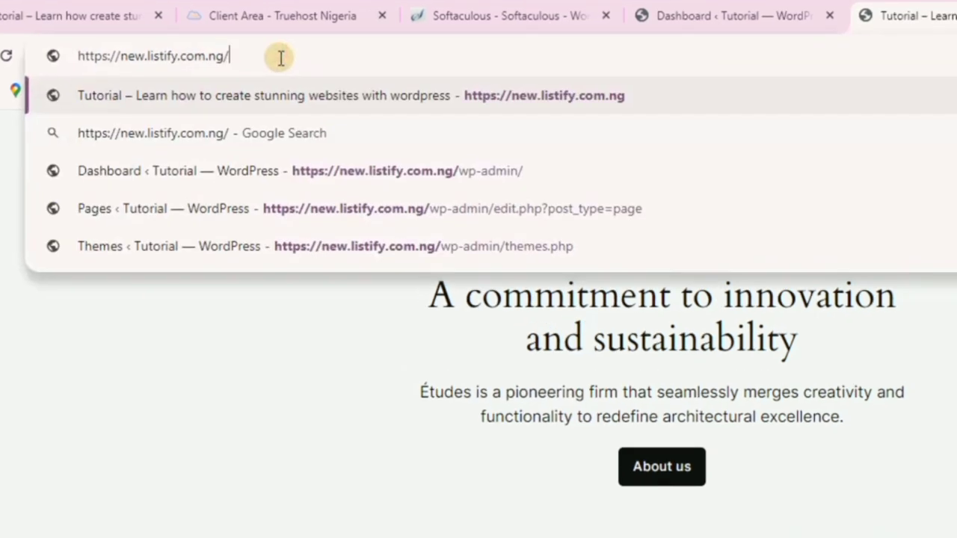
{"action": "type", "text": "wp"}
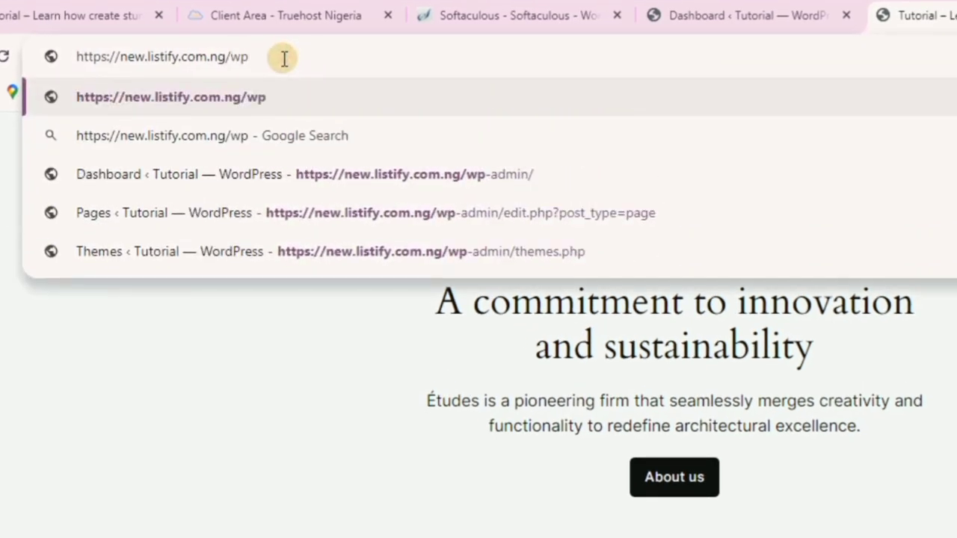
{"action": "type", "text": "-"}
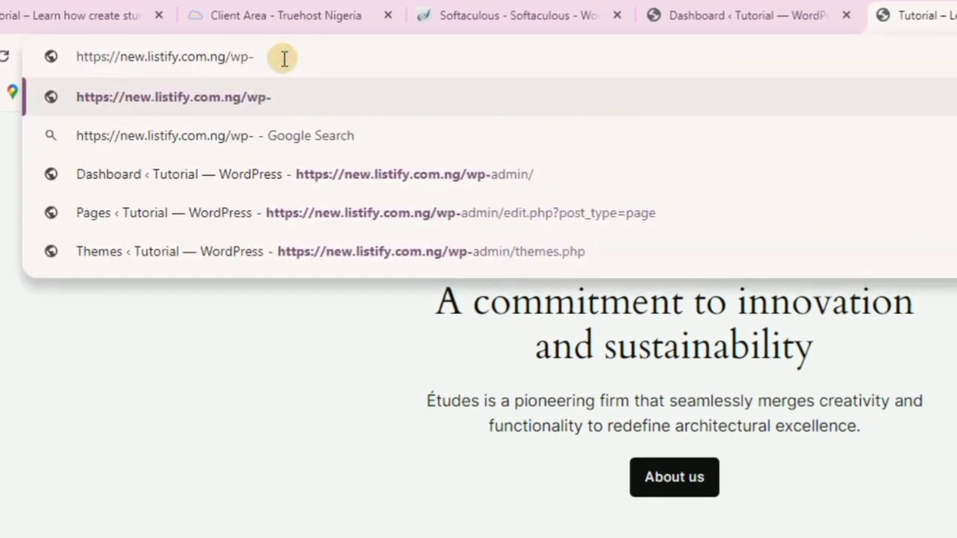
{"action": "type", "text": "admin"}
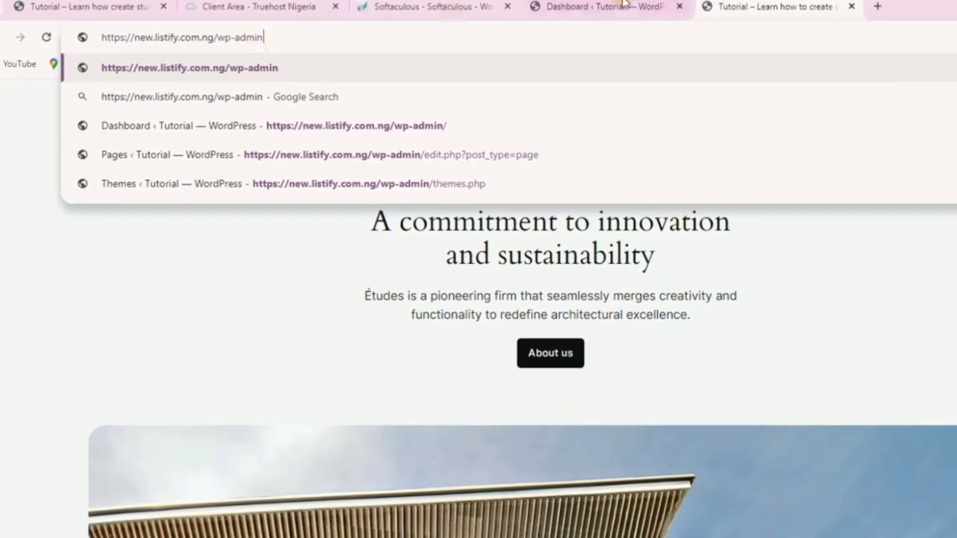
{"action": "left_click", "coordinate": [611, 5]}
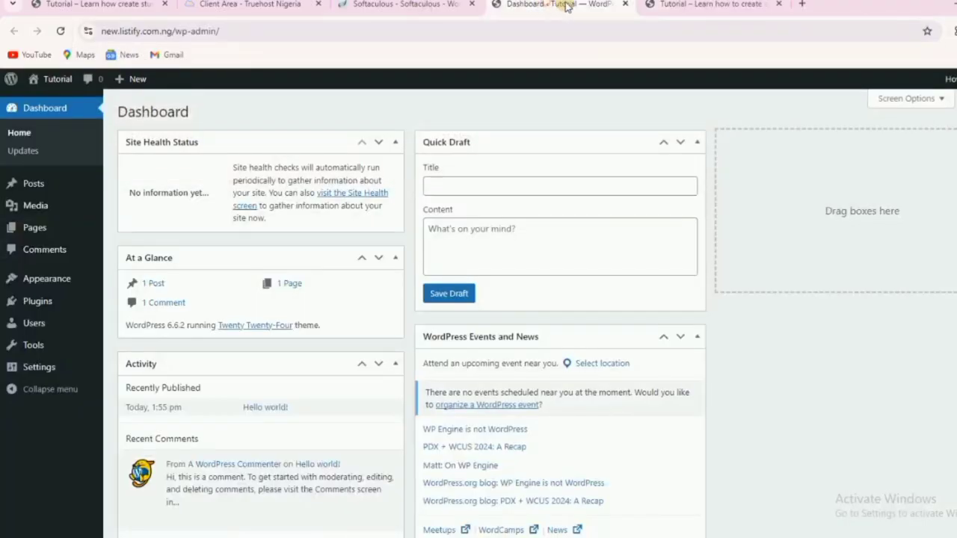
{"action": "left_click", "coordinate": [627, 5]}
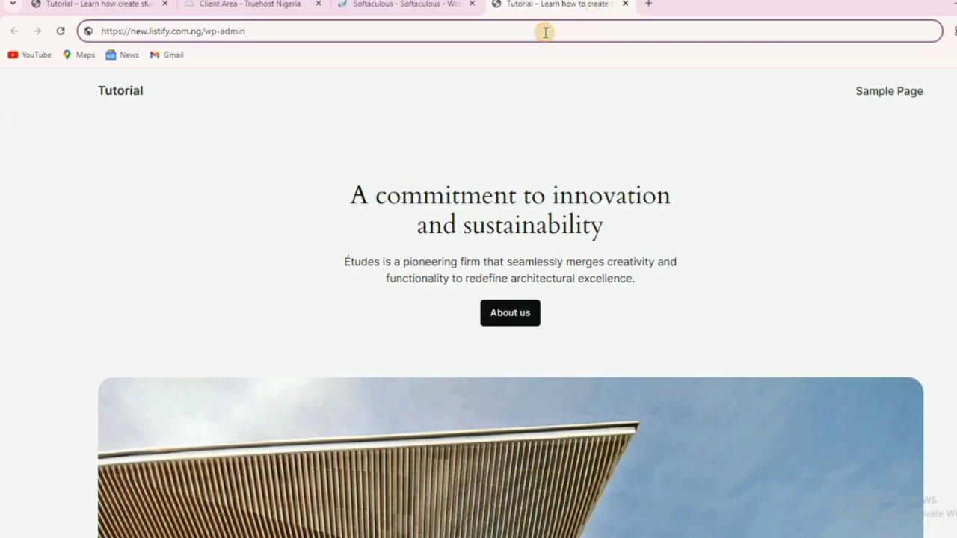
{"action": "key", "text": "Return"}
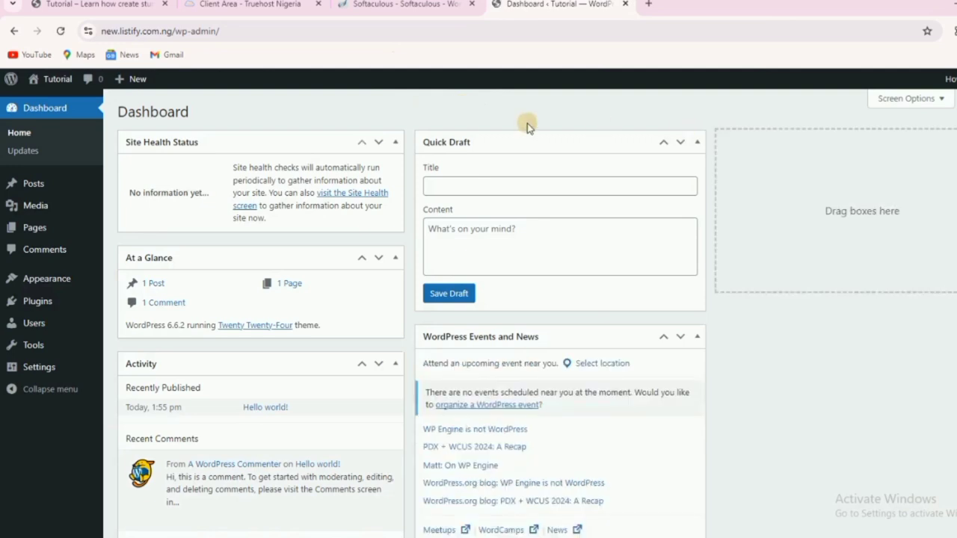
{"action": "mouse_move", "coordinate": [951, 80]}
Open the live site from Visit Site in a new browser tab.
{"action": "left_click", "coordinate": [397, 5]}
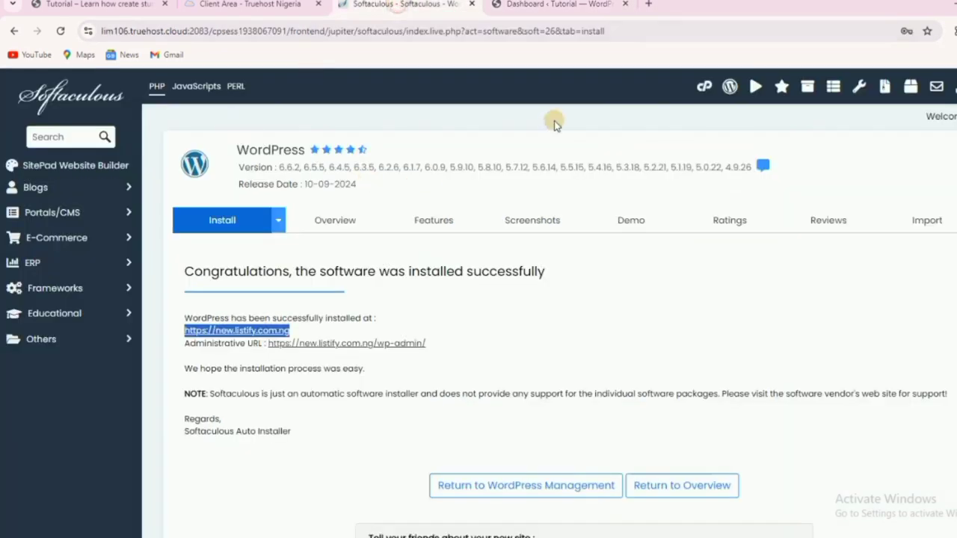
{"action": "left_click", "coordinate": [515, 6]}
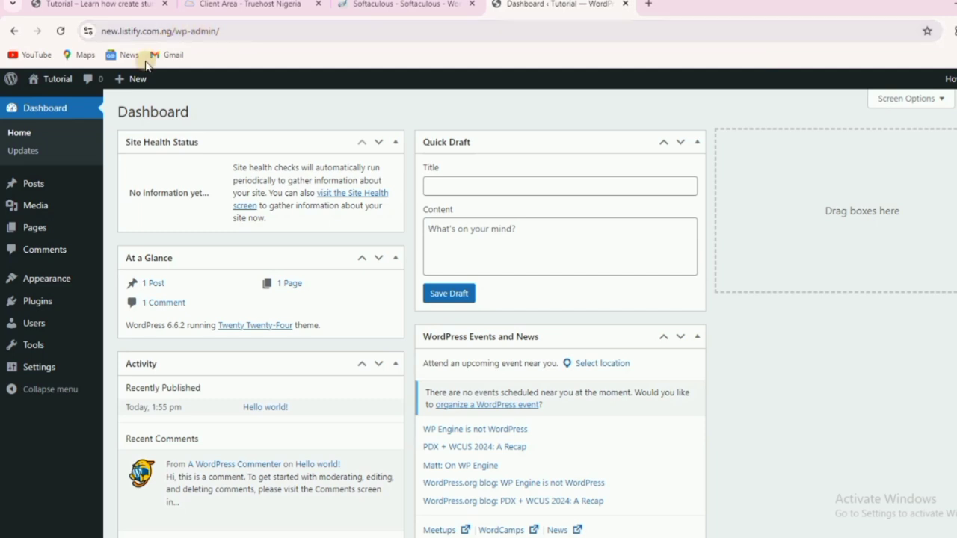
{"action": "mouse_move", "coordinate": [32, 81]}
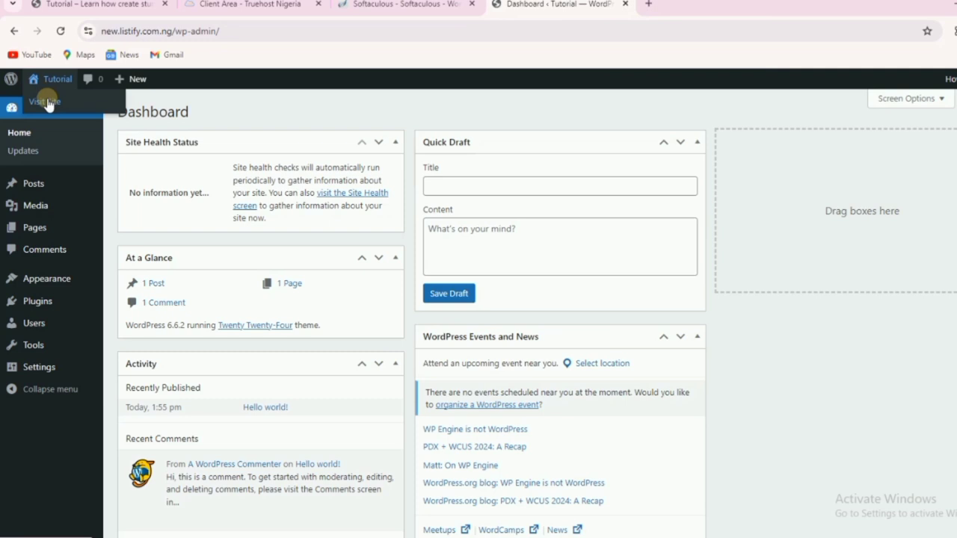
{"action": "right_click", "coordinate": [47, 103]}
{"action": "left_click", "coordinate": [79, 113]}
{"action": "left_click", "coordinate": [672, 4]}
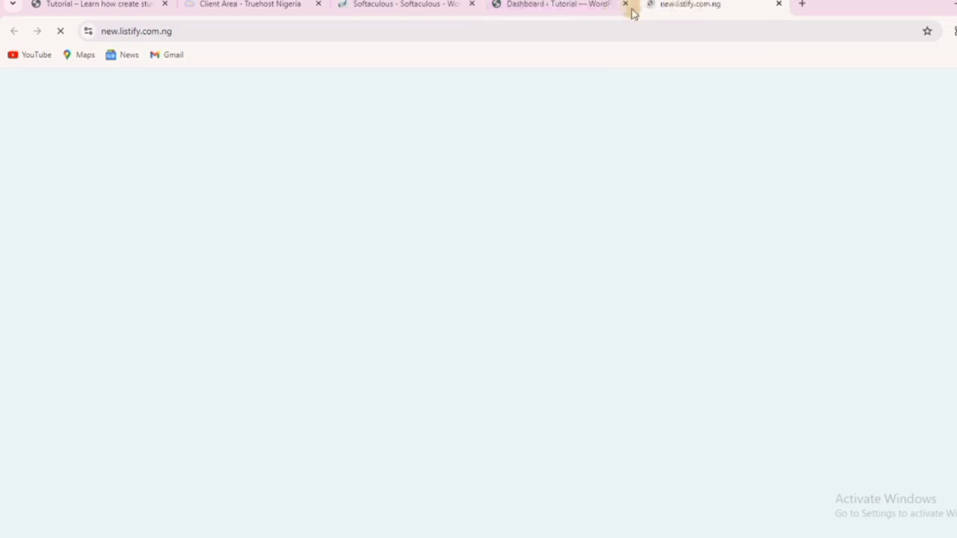
Close the Softaculous and Truehost client area tabs and return to the Dashboard.
{"action": "left_click", "coordinate": [441, 8]}
{"action": "left_click", "coordinate": [472, 4]}
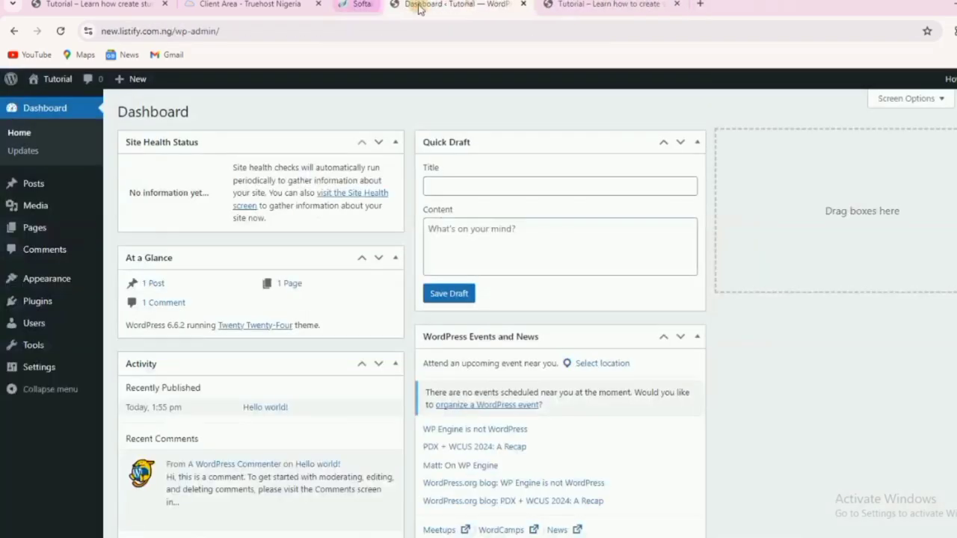
{"action": "left_click", "coordinate": [317, 4]}
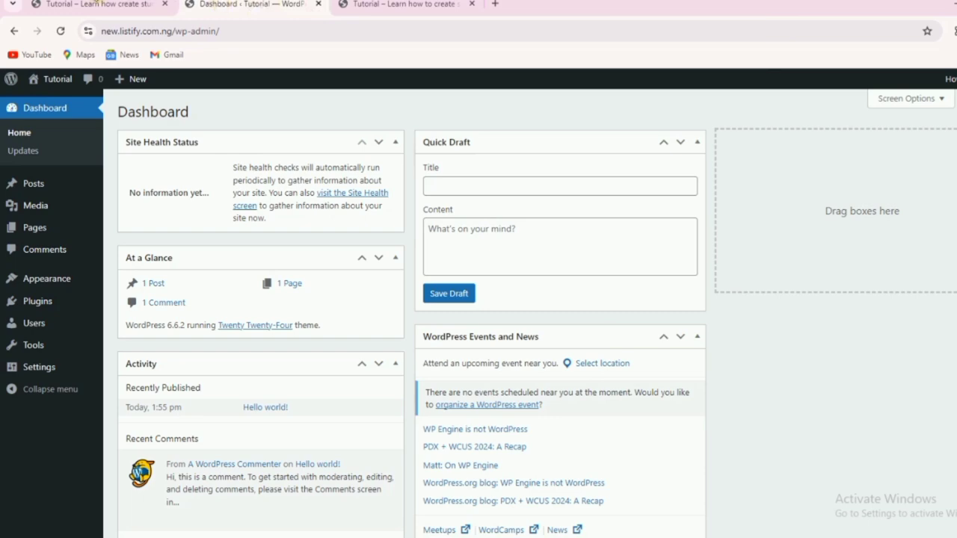
{"action": "left_click", "coordinate": [96, 3]}
{"action": "scroll", "coordinate": [209, 120], "scroll_direction": "up", "scroll_amount": 5}
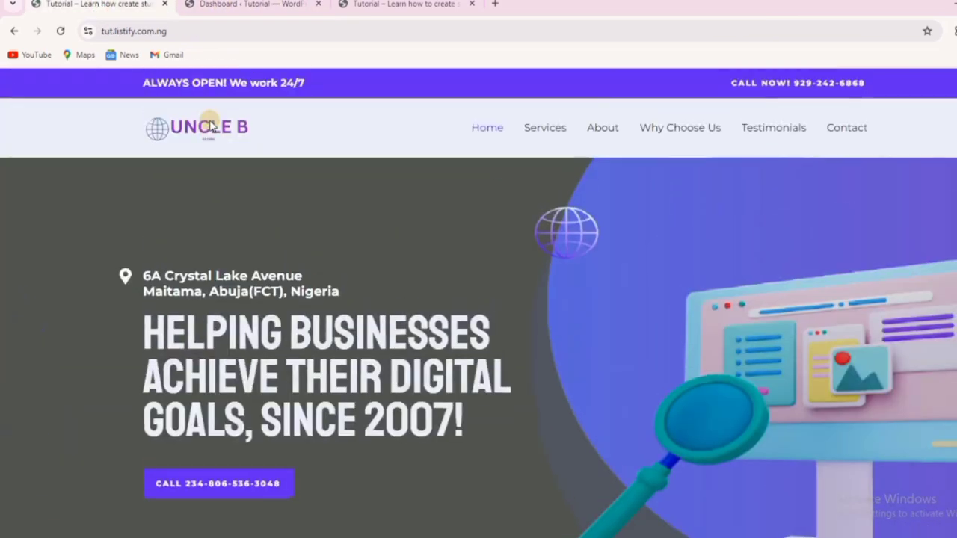
{"action": "left_click", "coordinate": [382, 12]}
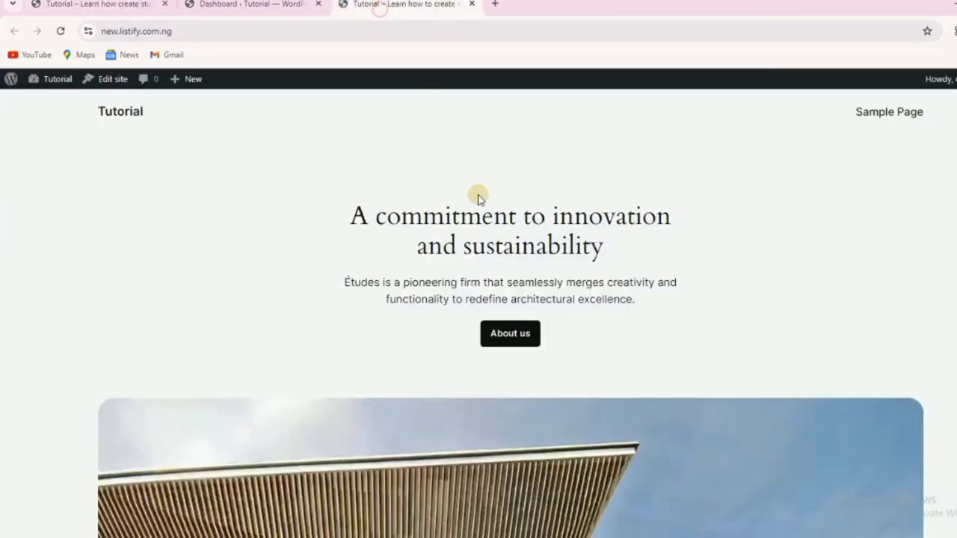
{"action": "left_click", "coordinate": [248, 4]}
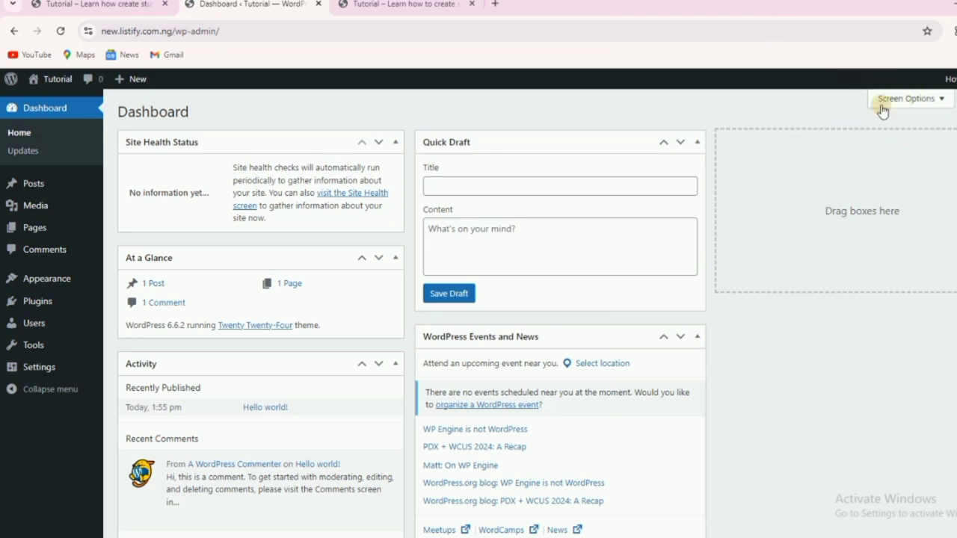
In Screen Options, uncheck Events and News, Quick Draft, Activity and At a Glance.
{"action": "scroll", "coordinate": [389, 303], "scroll_direction": "down", "scroll_amount": 1}
{"action": "scroll", "coordinate": [444, 277], "scroll_direction": "up", "scroll_amount": 1}
{"action": "left_click", "coordinate": [914, 98]}
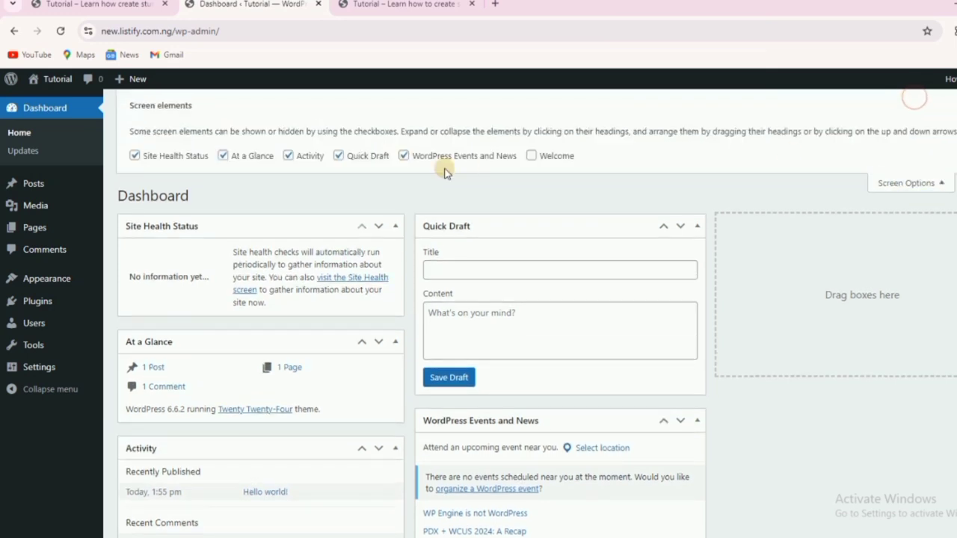
{"action": "left_click", "coordinate": [403, 156]}
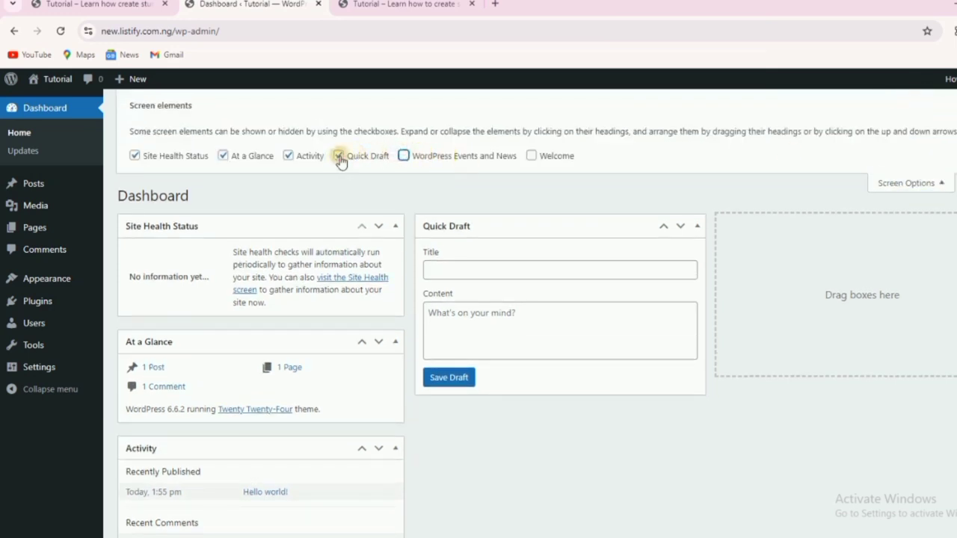
{"action": "left_click", "coordinate": [340, 159]}
{"action": "left_click", "coordinate": [288, 160]}
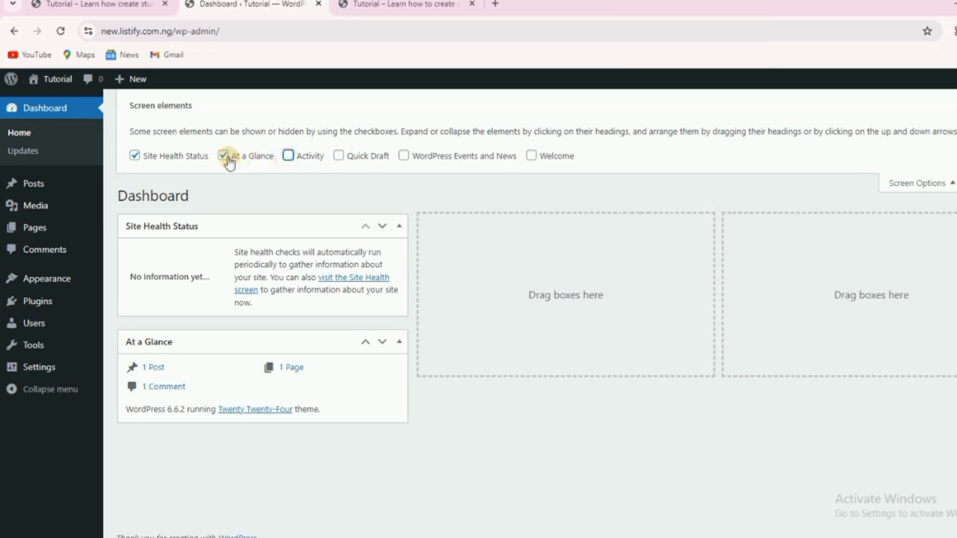
{"action": "left_click", "coordinate": [226, 158]}
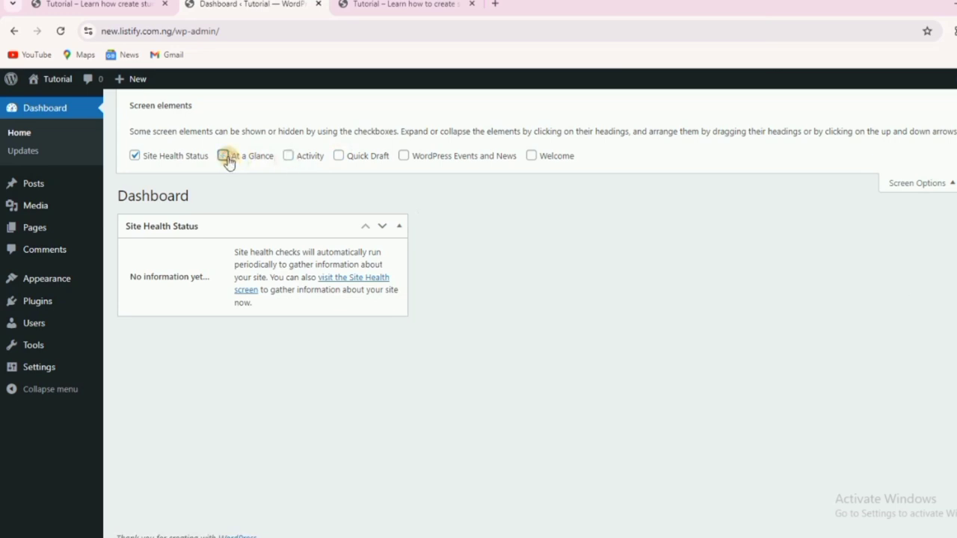
{"action": "left_click", "coordinate": [936, 184]}
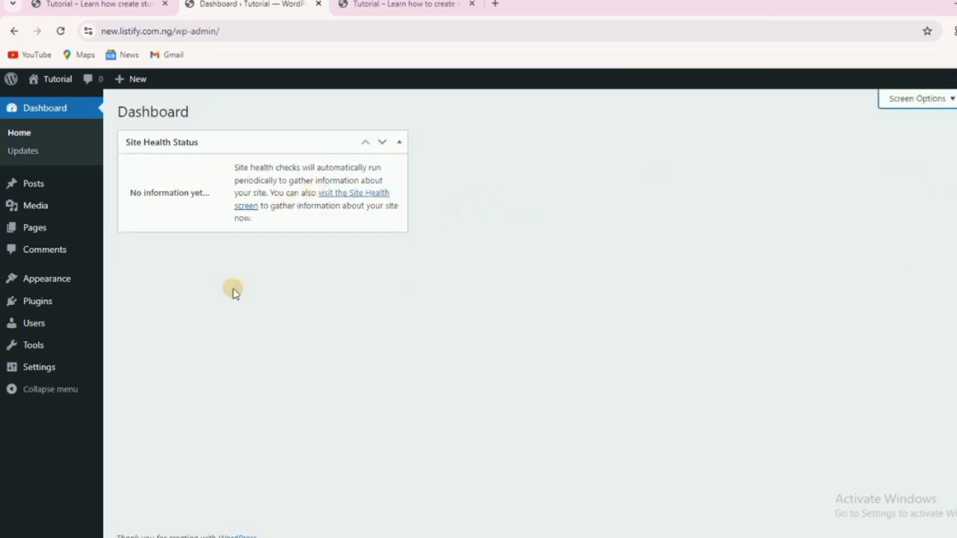
{"action": "mouse_move", "coordinate": [41, 306]}
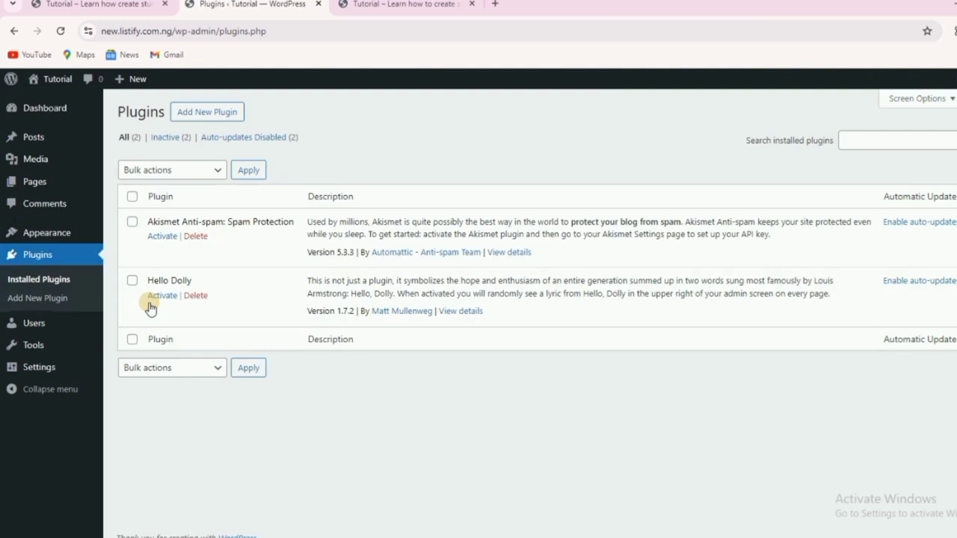
Bulk-delete the Akismet Anti-spam and Hello Dolly plugins and confirm the deletion.
{"action": "left_click", "coordinate": [132, 197]}
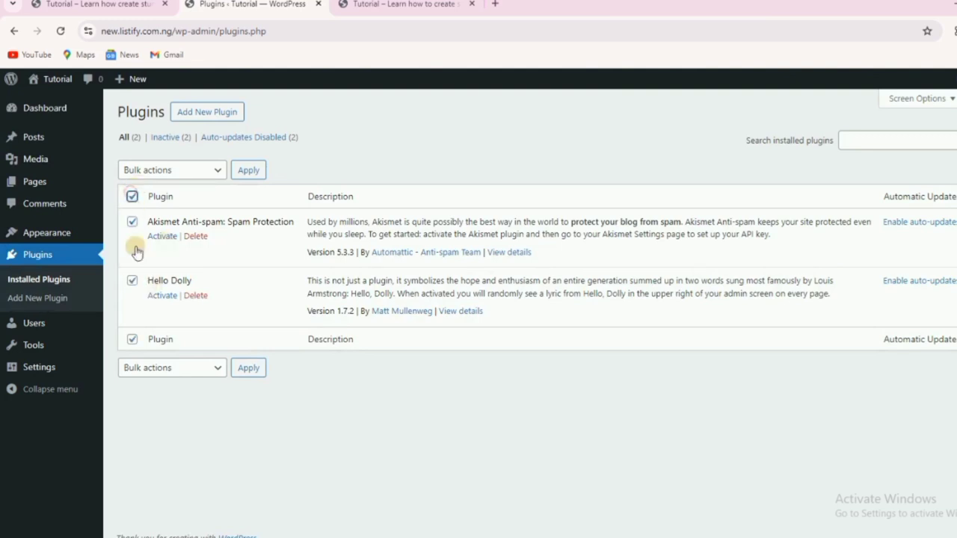
{"action": "left_click", "coordinate": [170, 171]}
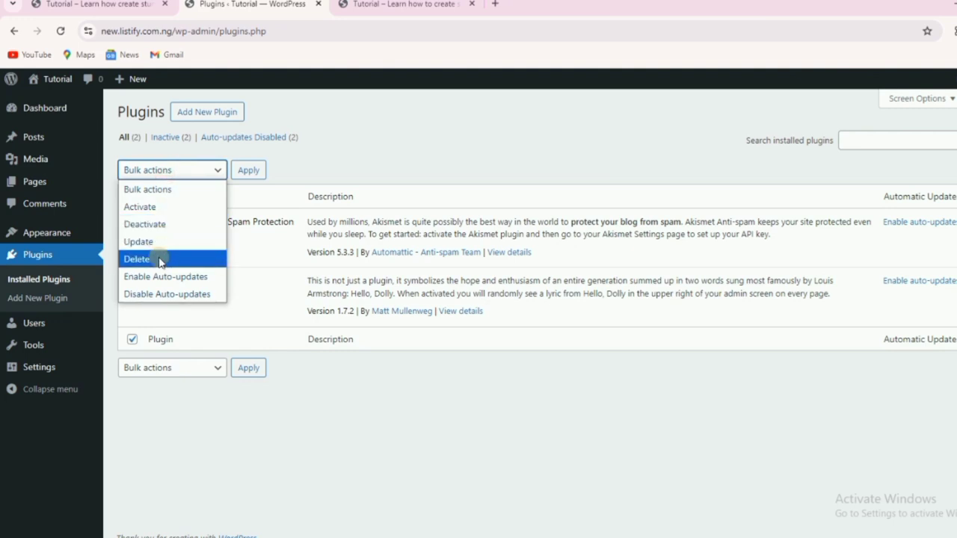
{"action": "left_click", "coordinate": [160, 259]}
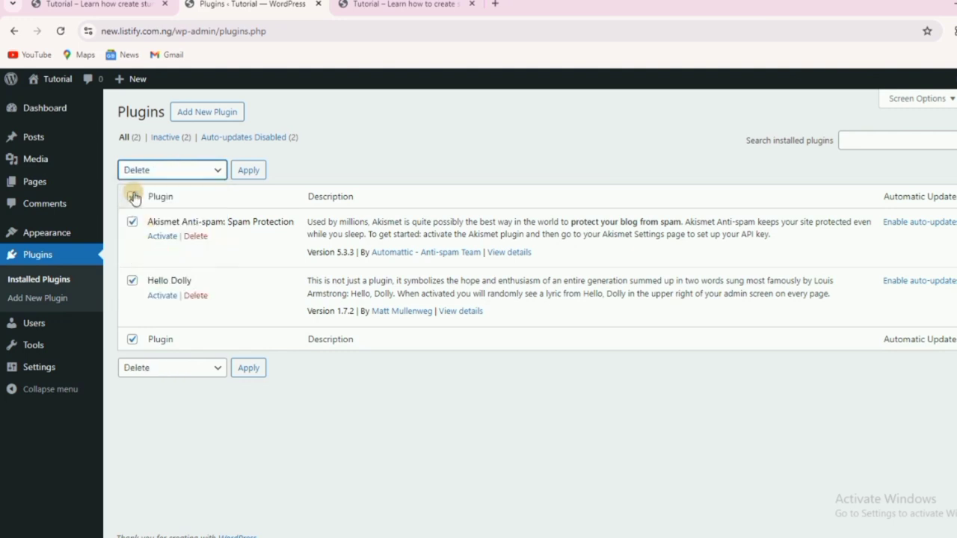
{"action": "left_click", "coordinate": [133, 196]}
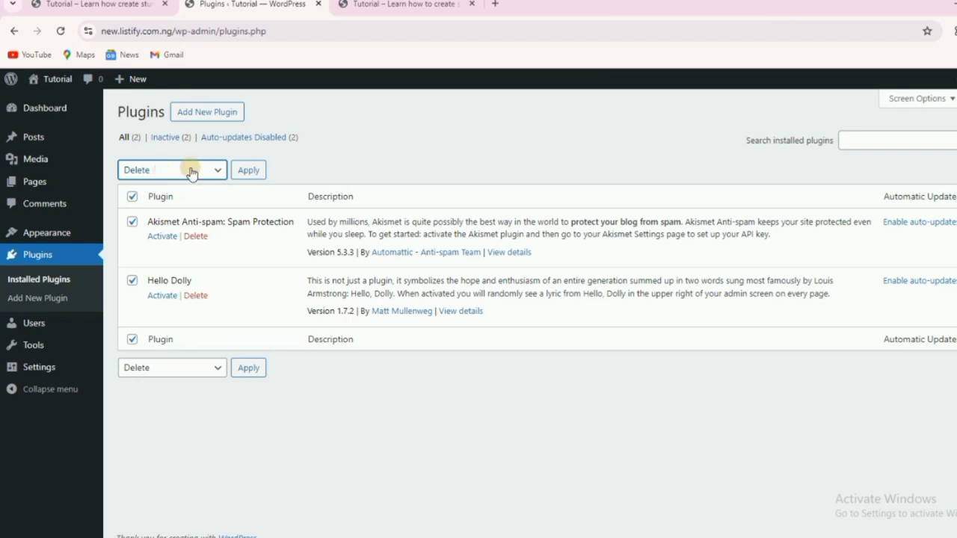
{"action": "left_click", "coordinate": [249, 172]}
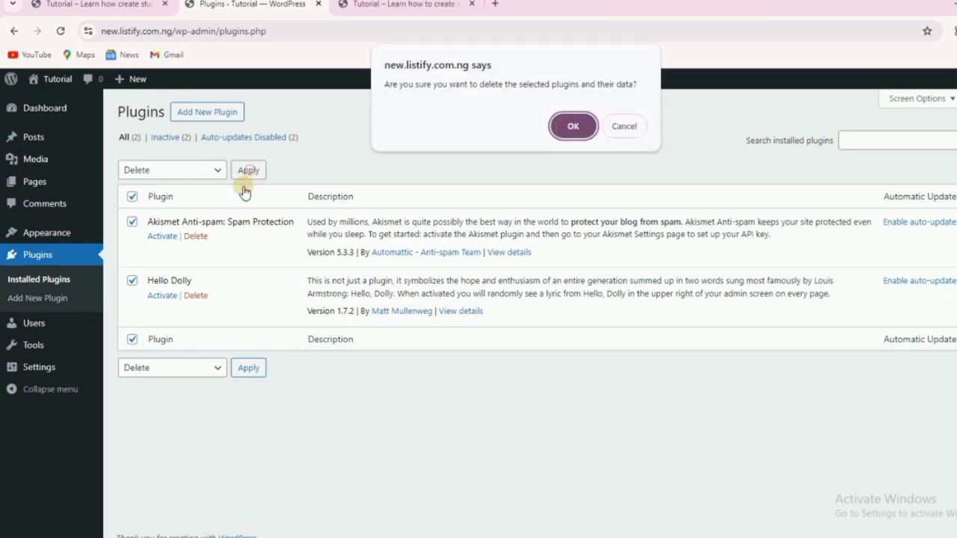
{"action": "left_click", "coordinate": [571, 127]}
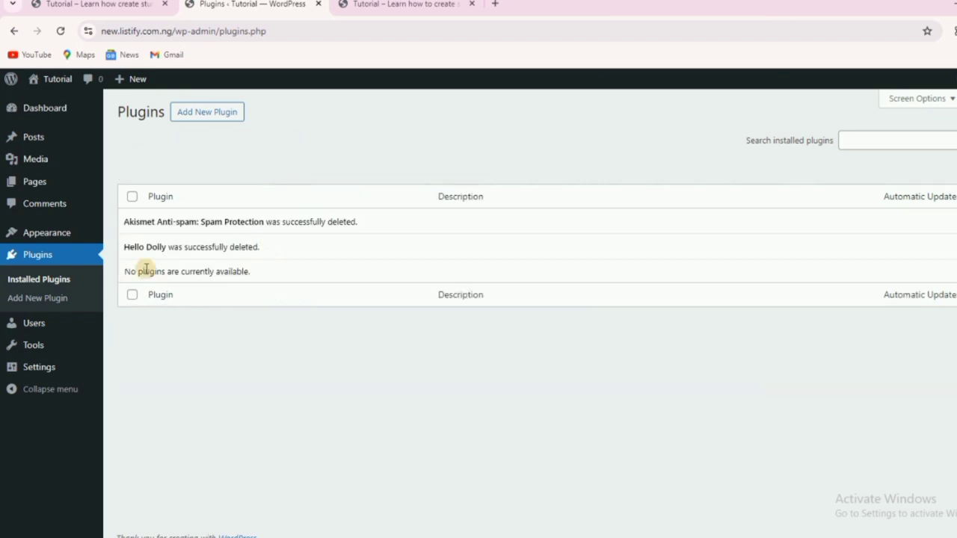
{"action": "mouse_move", "coordinate": [48, 229]}
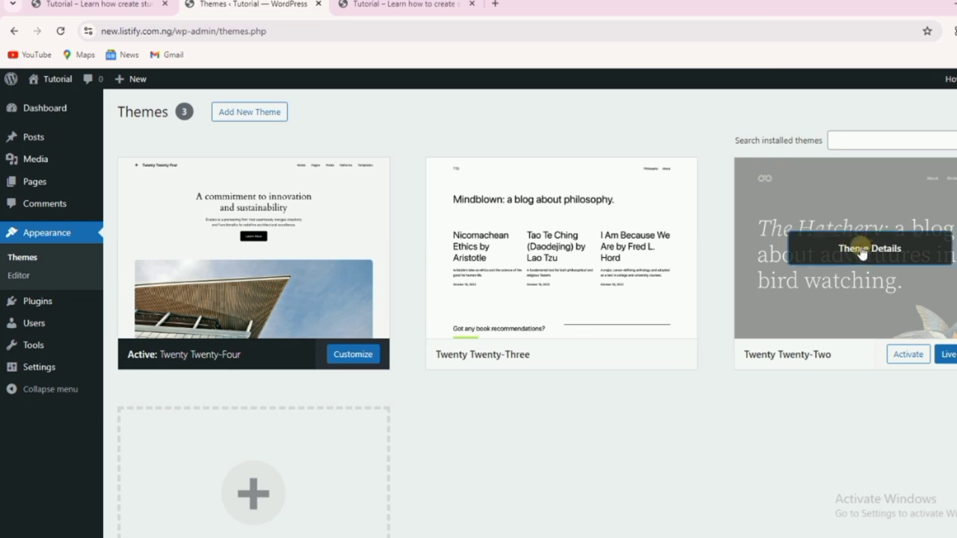
Delete Twenty Twenty-Two and Twenty Twenty-Three from their Theme Details, confirming each.
{"action": "left_click", "coordinate": [863, 250]}
{"action": "scroll", "coordinate": [747, 449], "scroll_direction": "down", "scroll_amount": 1}
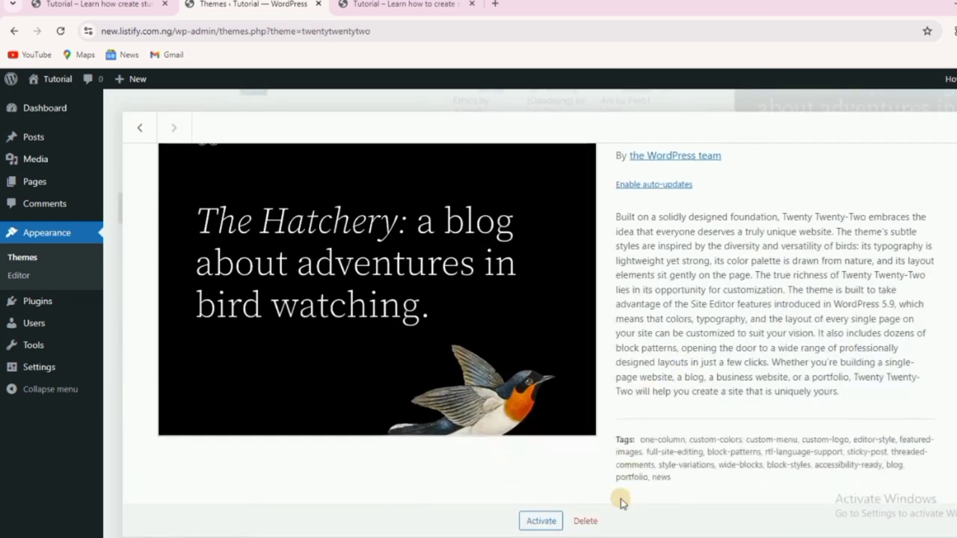
{"action": "left_click", "coordinate": [584, 521]}
{"action": "left_click", "coordinate": [572, 137]}
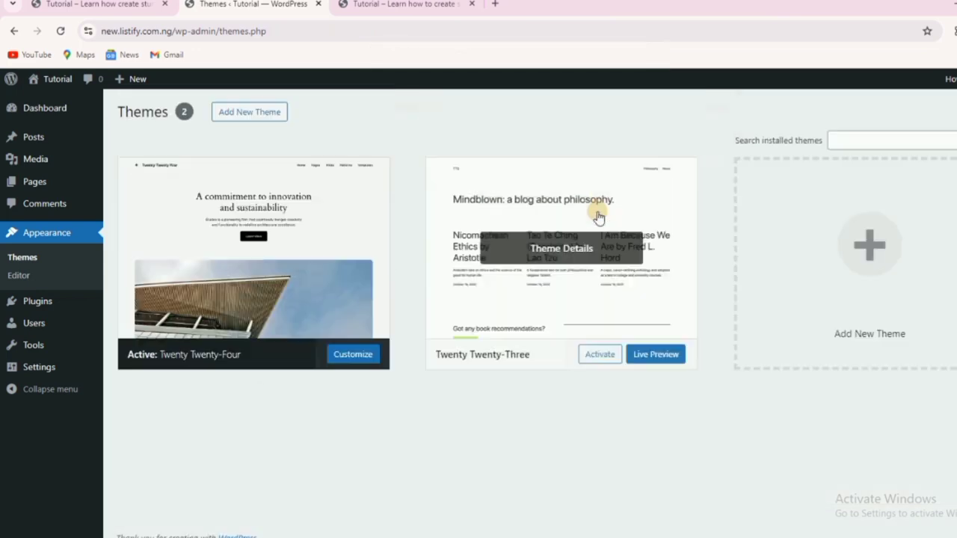
{"action": "left_click", "coordinate": [548, 257]}
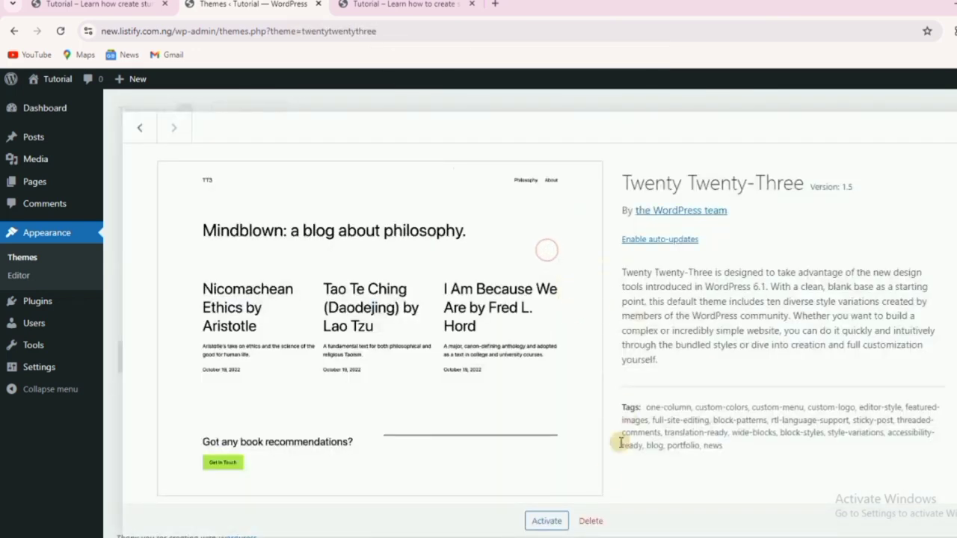
{"action": "left_click", "coordinate": [590, 521]}
{"action": "left_click", "coordinate": [573, 137]}
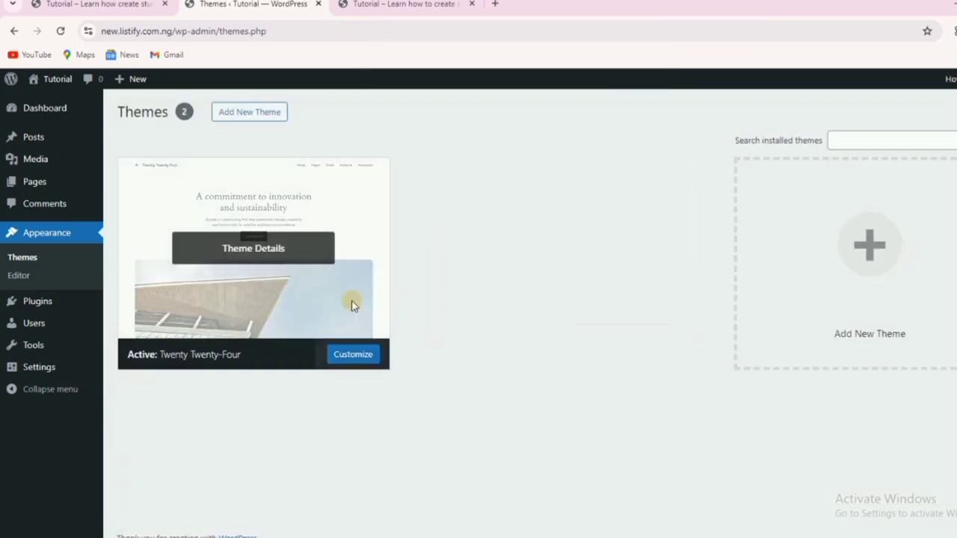
{"action": "left_click", "coordinate": [352, 299]}
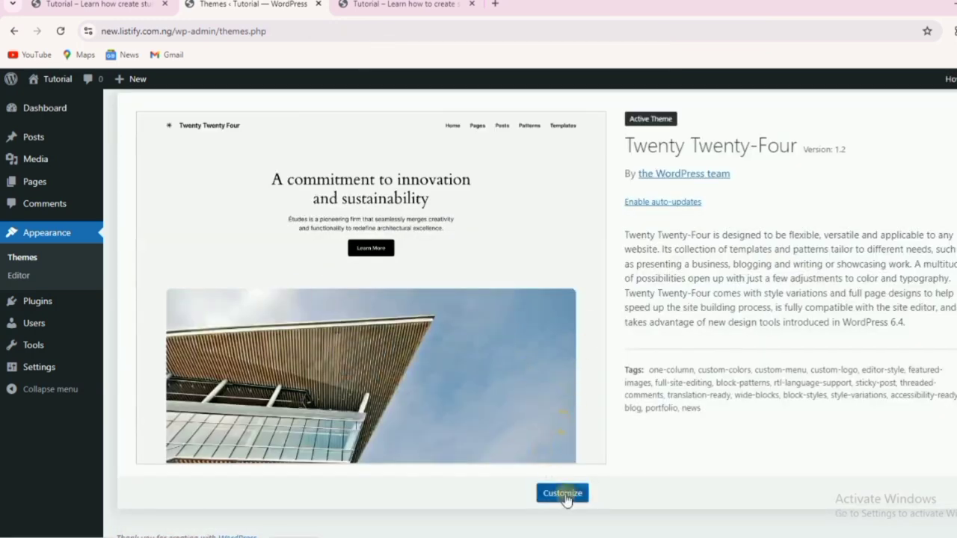
{"action": "scroll", "coordinate": [575, 370], "scroll_direction": "up", "scroll_amount": 1}
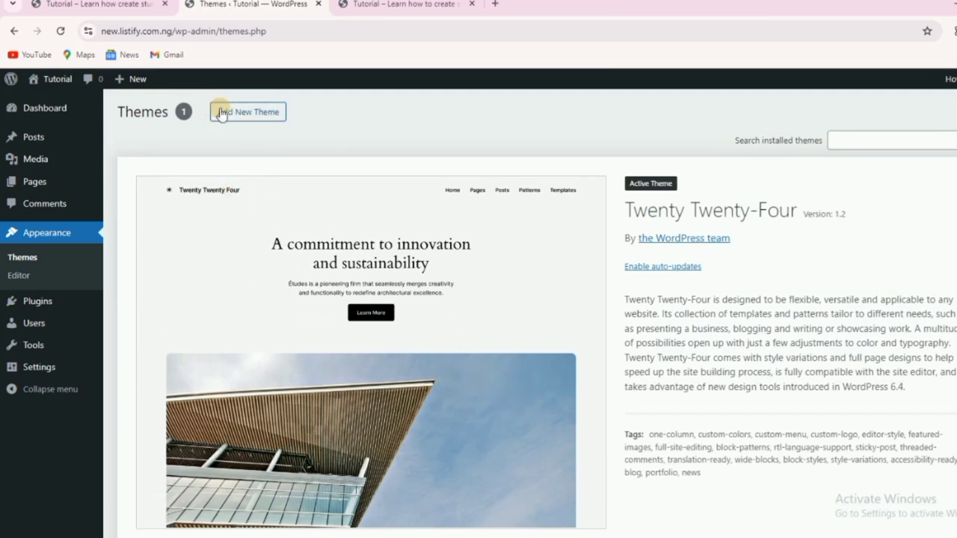
Install the Astra theme from Add New Theme and activate it.
{"action": "left_click", "coordinate": [250, 118]}
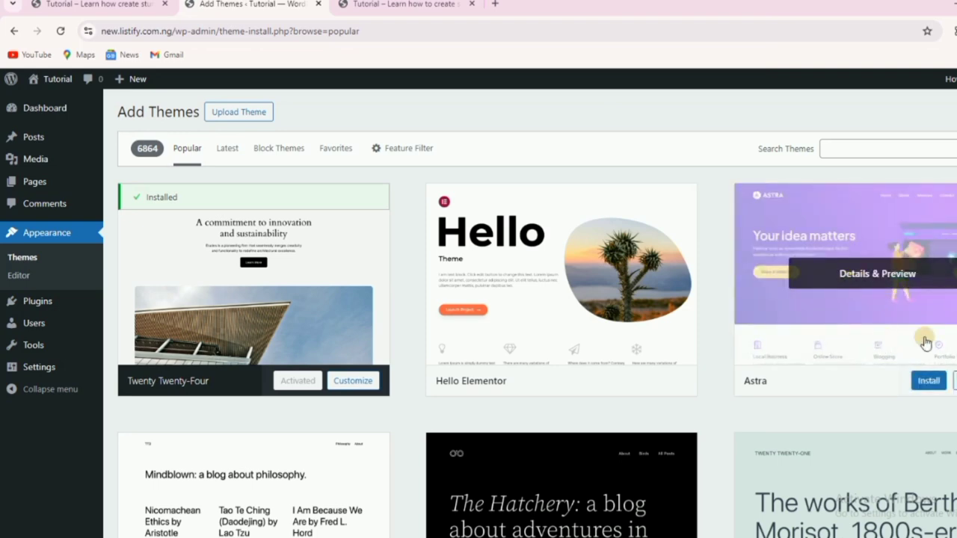
{"action": "left_click", "coordinate": [925, 380]}
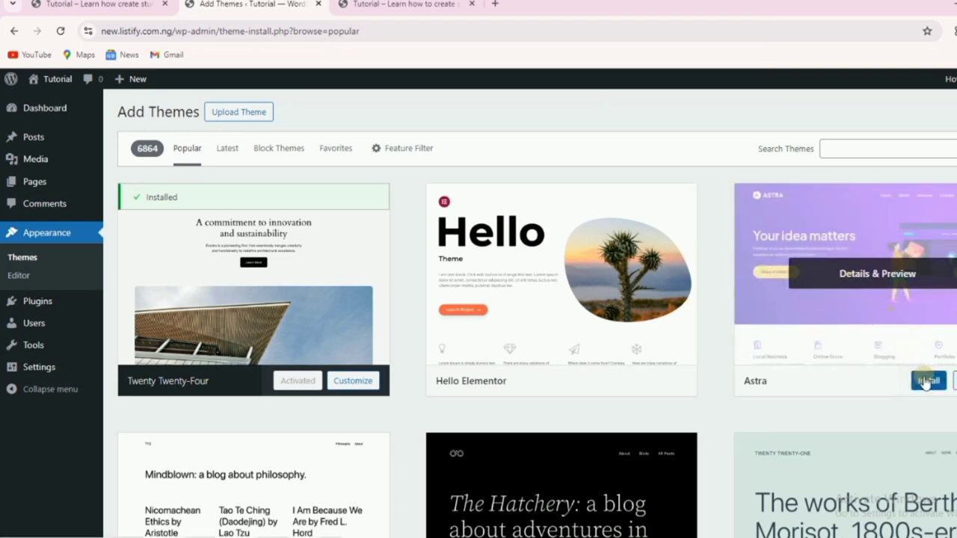
{"action": "left_click", "coordinate": [927, 383]}
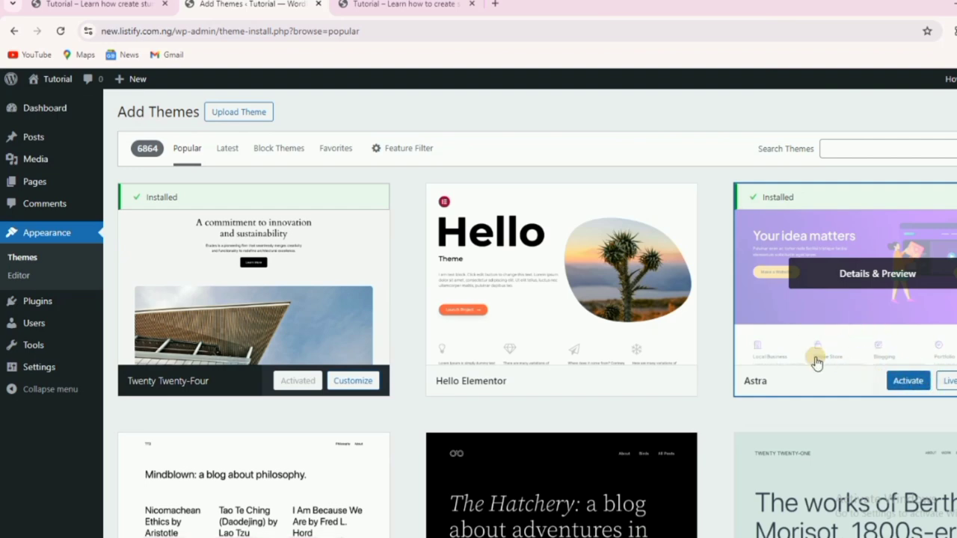
{"action": "left_click", "coordinate": [901, 383]}
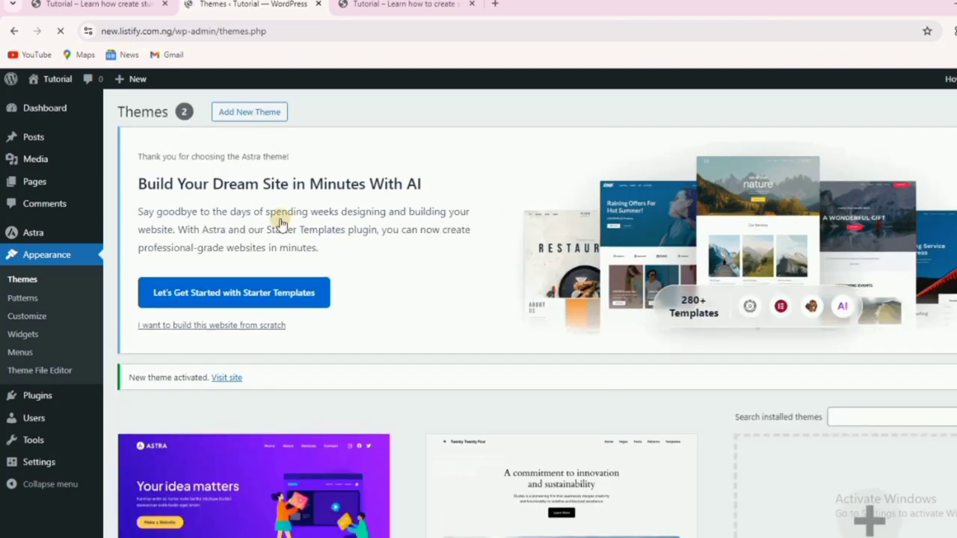
Reload the live site to see Astra applied, then dismiss Astra's welcome banner.
{"action": "left_click", "coordinate": [400, 5]}
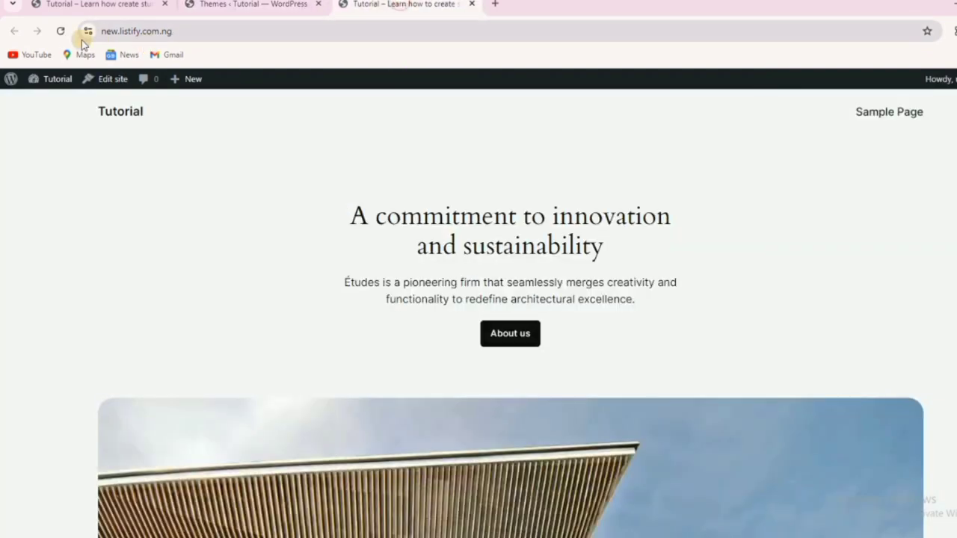
{"action": "left_click", "coordinate": [60, 32]}
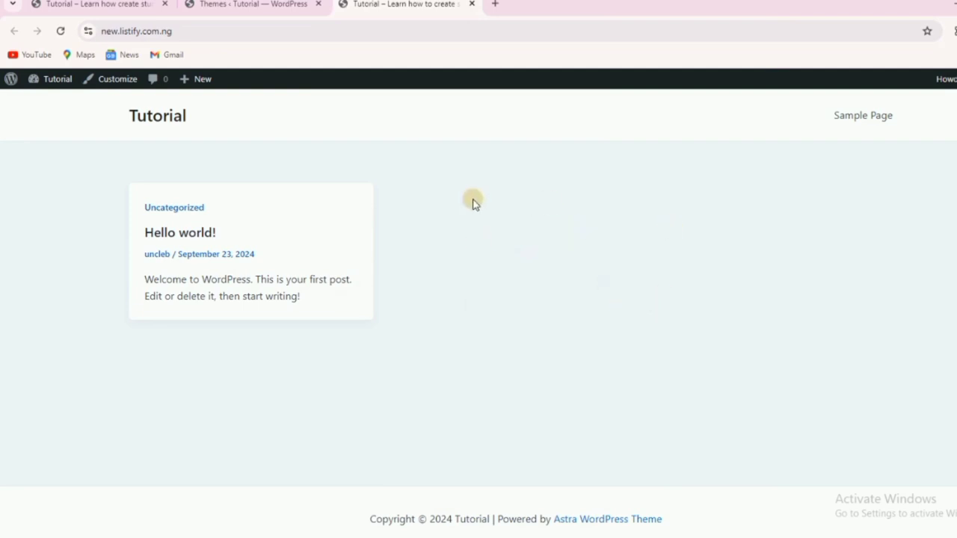
{"action": "left_click", "coordinate": [265, 8]}
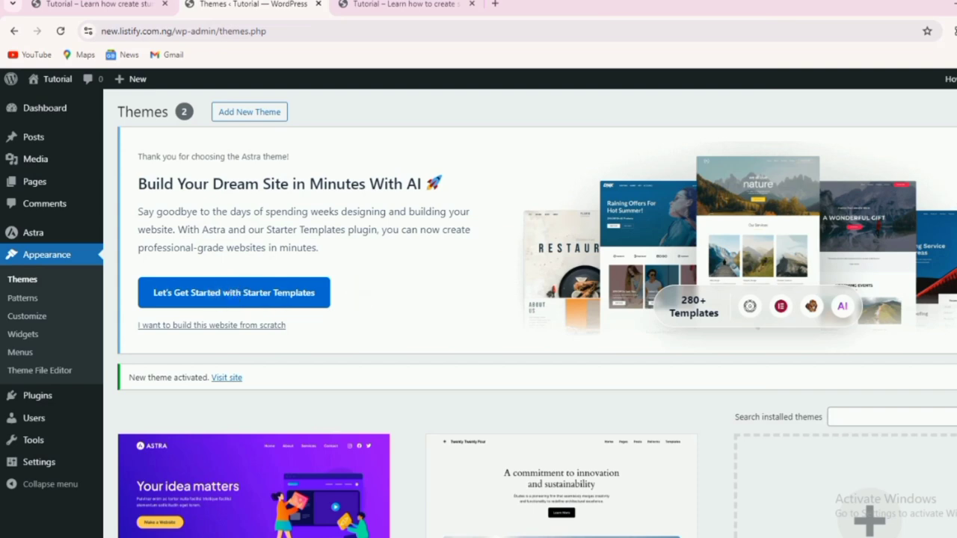
{"action": "left_click", "coordinate": [956, 138]}
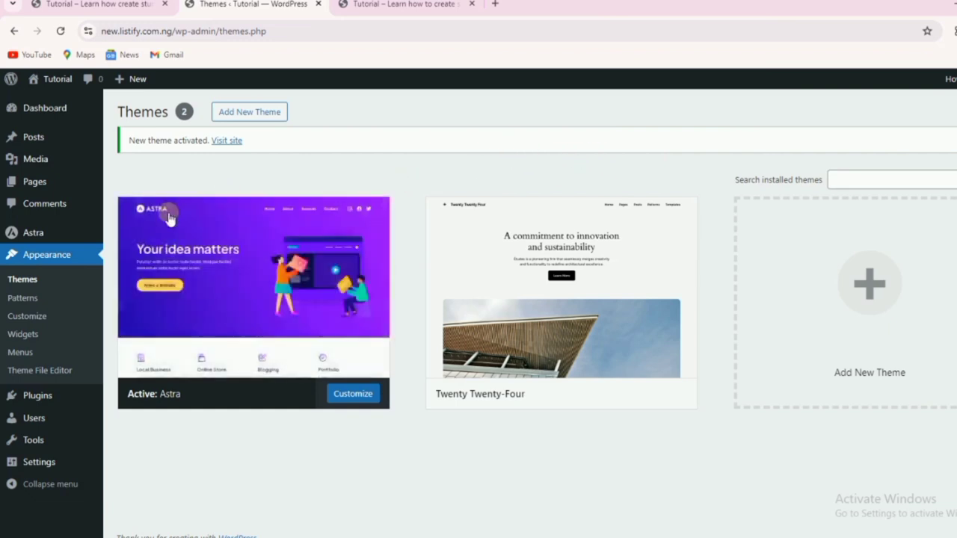
{"action": "mouse_move", "coordinate": [39, 236]}
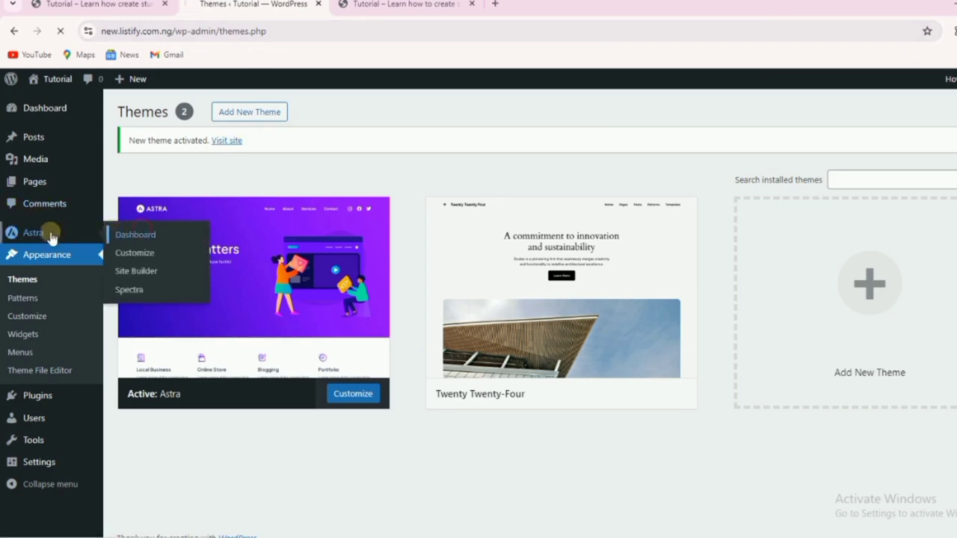
Install and activate the Starter Templates plugin from Astra's dashboard Starter Templates section.
{"action": "left_click", "coordinate": [148, 236]}
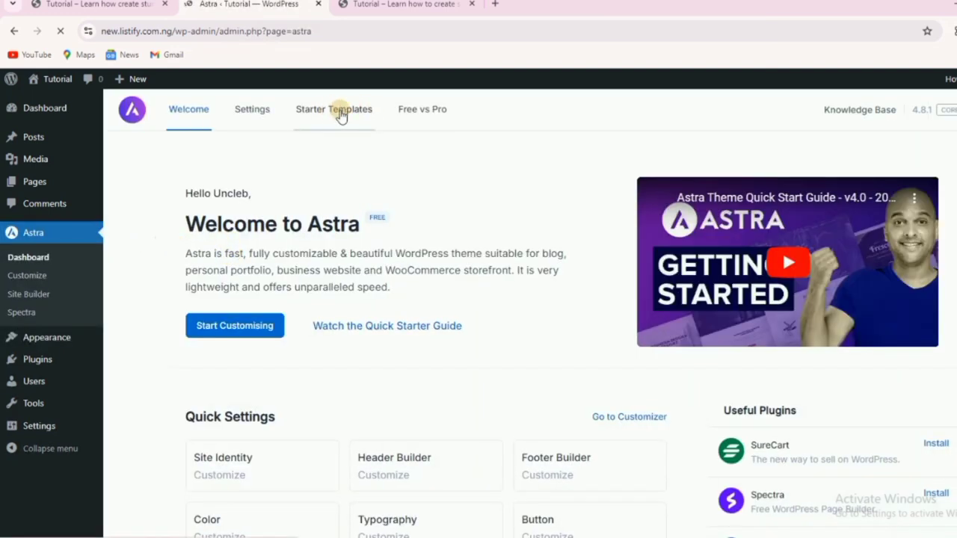
{"action": "left_click", "coordinate": [339, 116]}
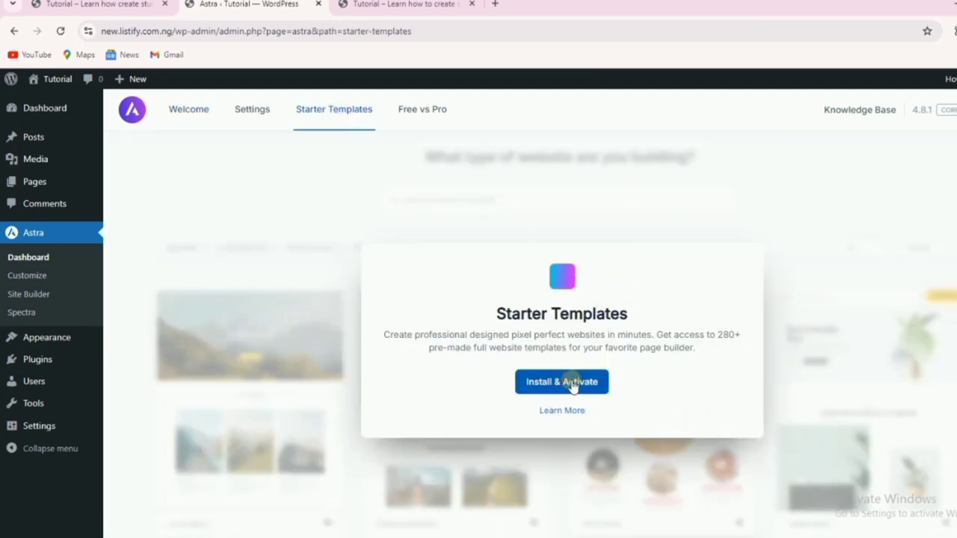
{"action": "left_click", "coordinate": [573, 384]}
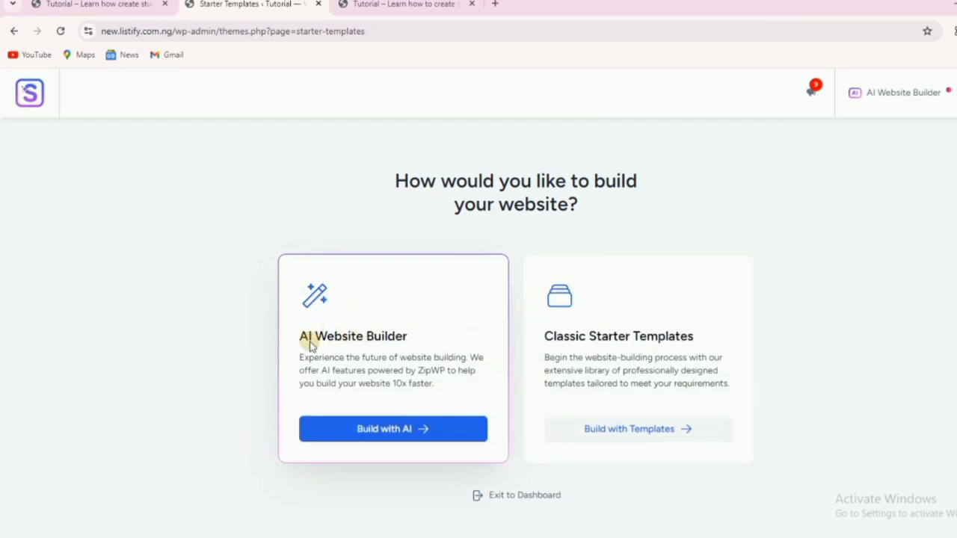
Choose Build with Templates under Classic Starter Templates and dismiss the AI builder popup.
{"action": "left_click", "coordinate": [354, 432]}
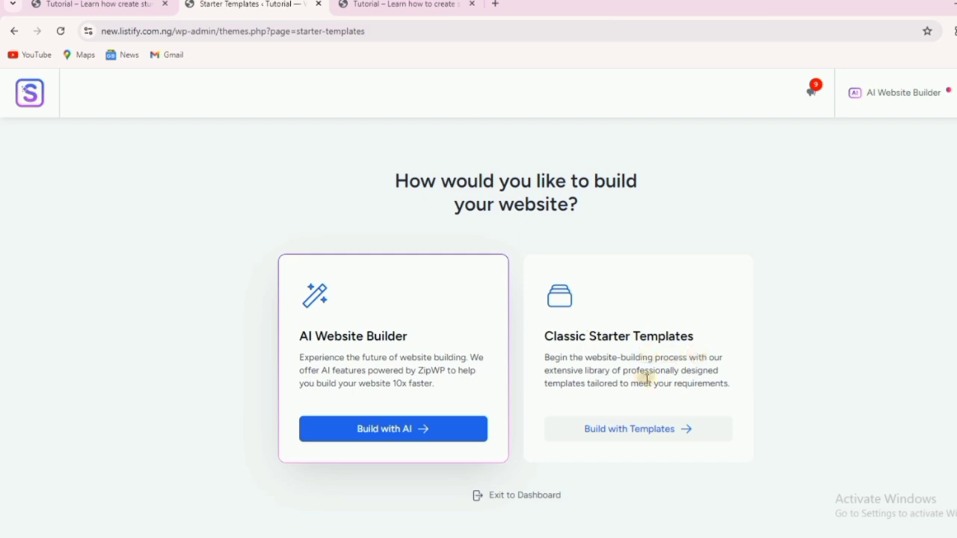
{"action": "left_click", "coordinate": [644, 436]}
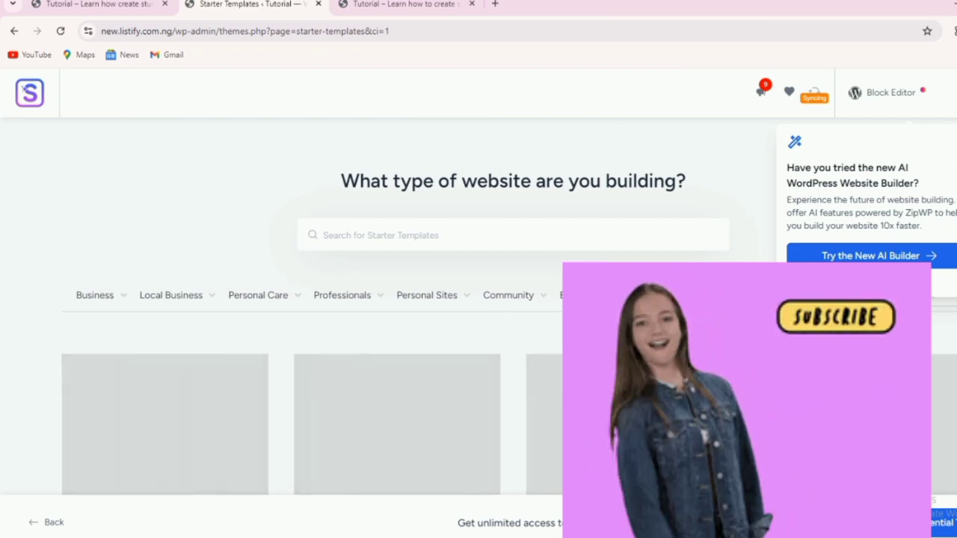
{"action": "left_click", "coordinate": [880, 282]}
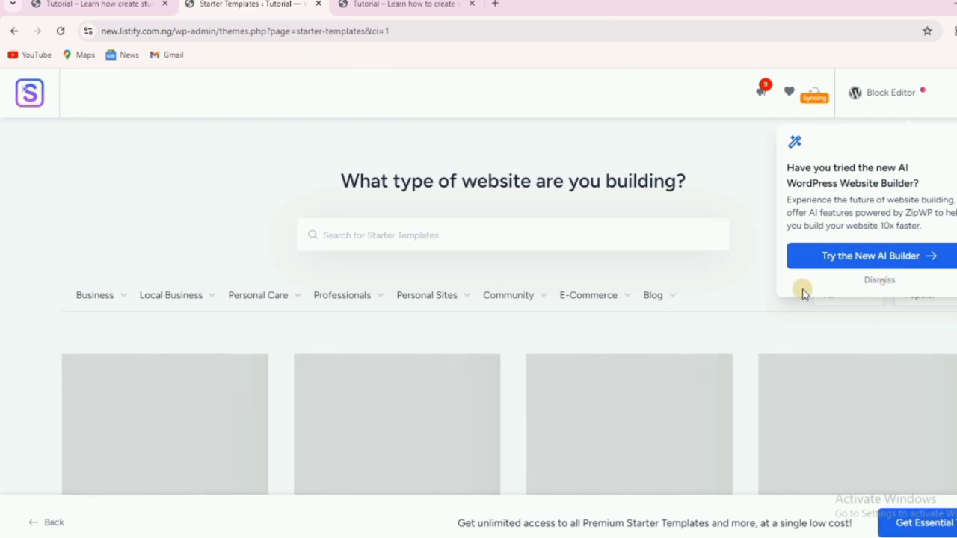
{"action": "mouse_move", "coordinate": [600, 323]}
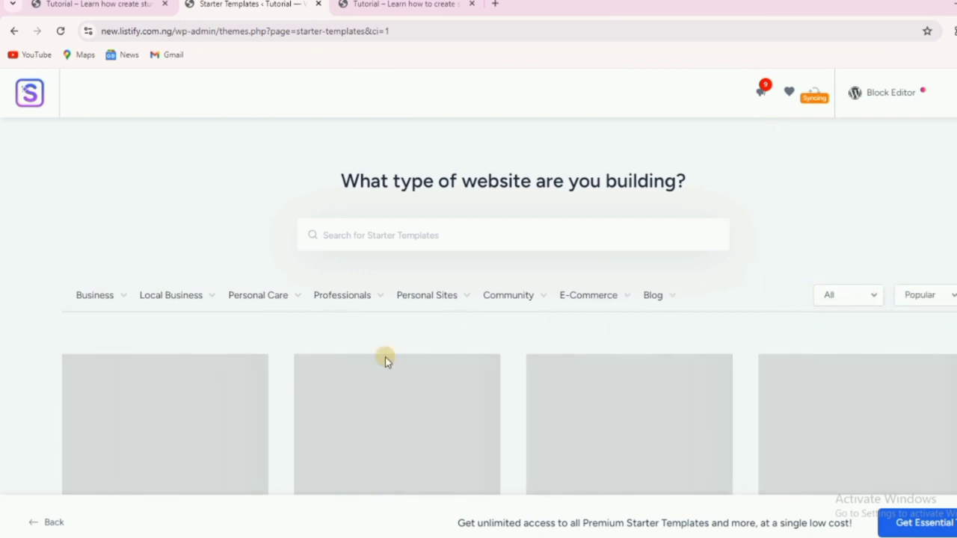
Set the template page builder to Elementor and search the library for 'one page'.
{"action": "left_click", "coordinate": [913, 100]}
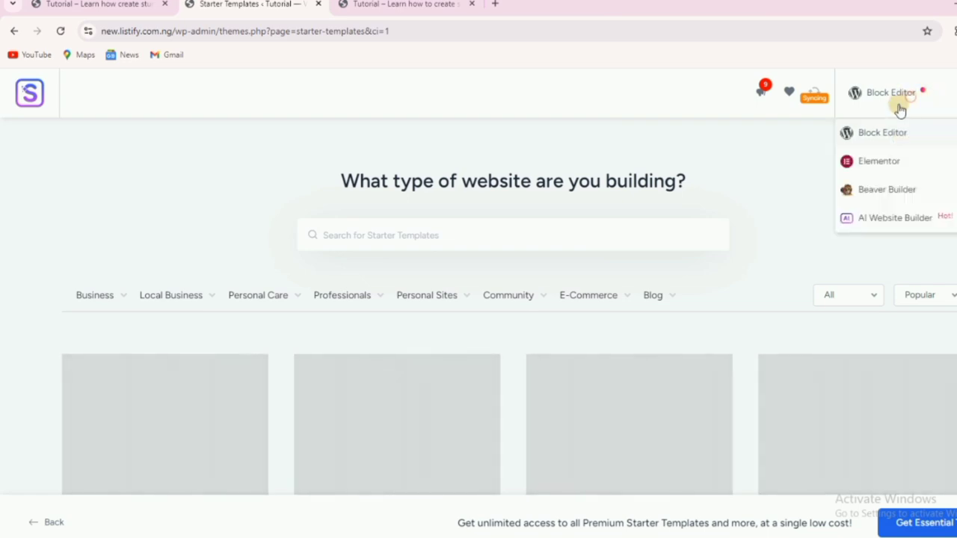
{"action": "left_click", "coordinate": [879, 163]}
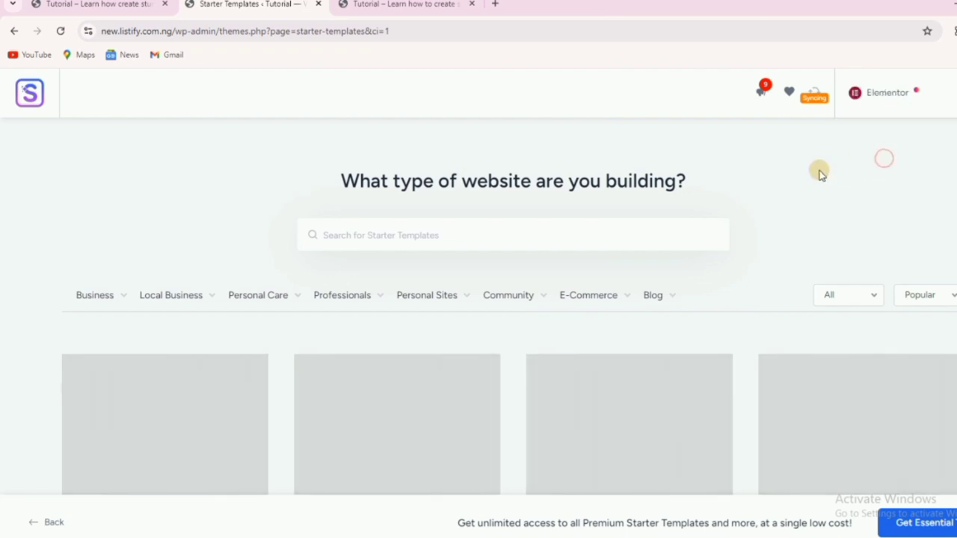
{"action": "left_click", "coordinate": [437, 237]}
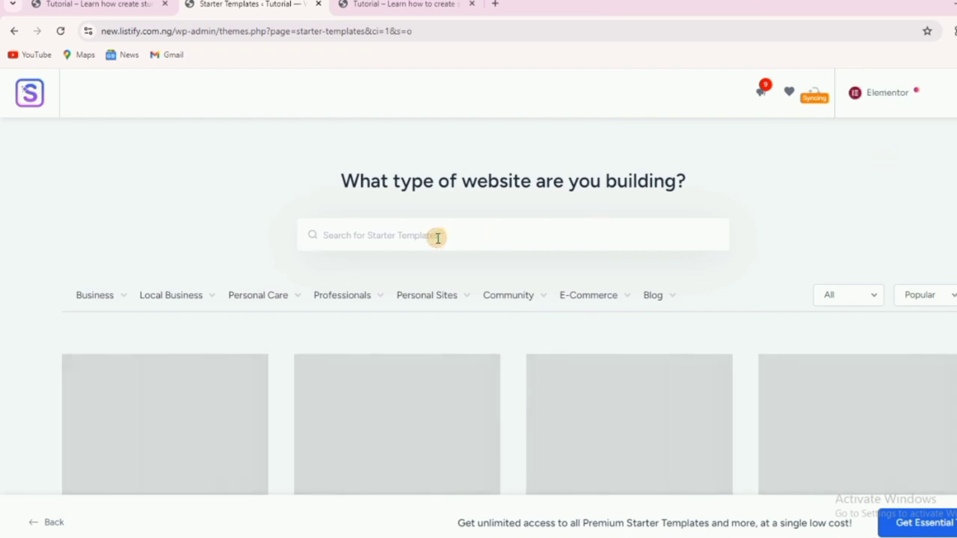
{"action": "type", "text": "one page"}
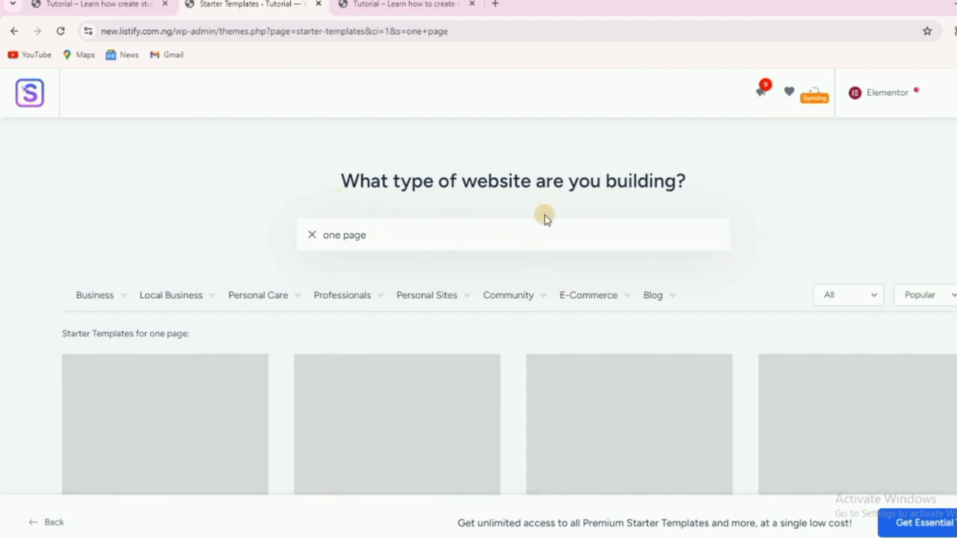
Scroll through the 'one page' template results until the Locksmith card appears near The Pizzeria.
{"action": "scroll", "coordinate": [317, 269], "scroll_direction": "down", "scroll_amount": 5}
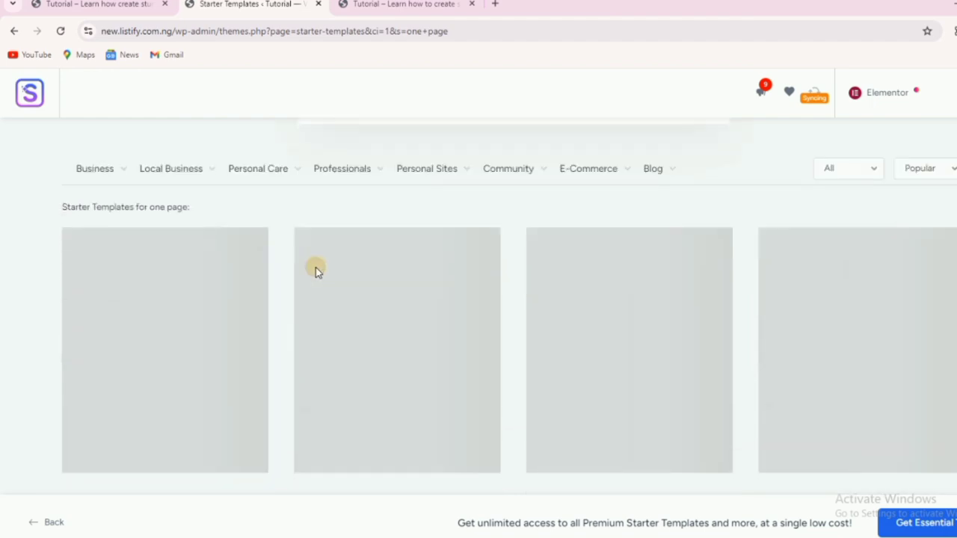
{"action": "scroll", "coordinate": [515, 270], "scroll_direction": "up", "scroll_amount": 3}
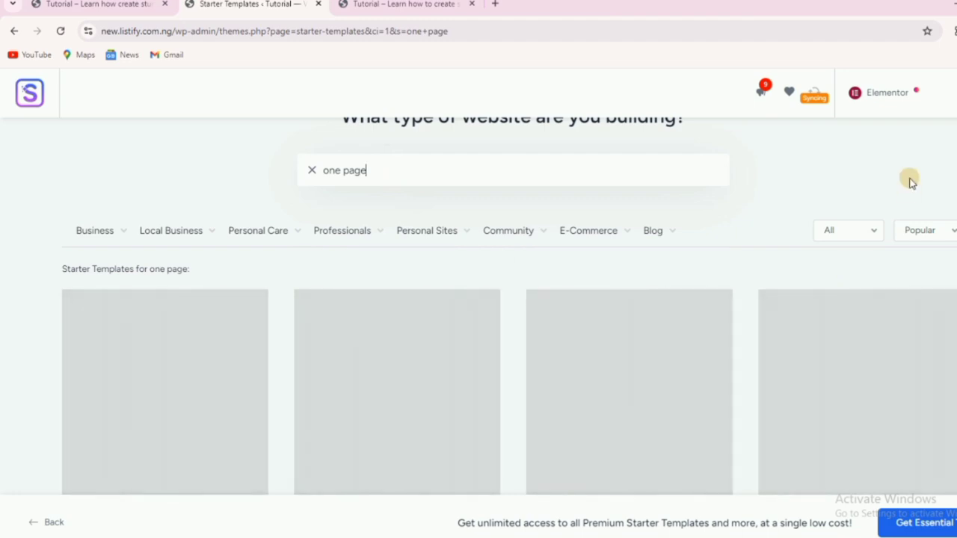
{"action": "scroll", "coordinate": [296, 223], "scroll_direction": "up", "scroll_amount": 1}
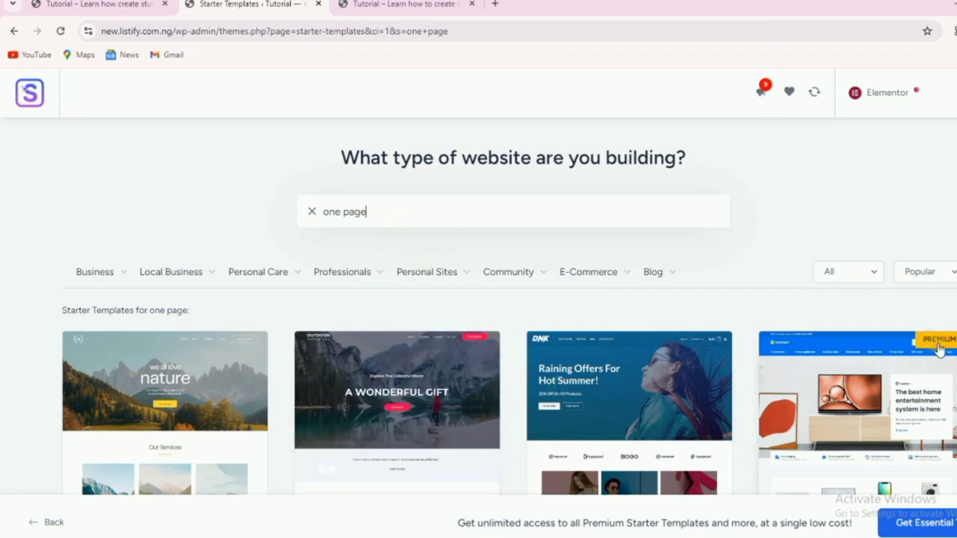
{"action": "scroll", "coordinate": [939, 348], "scroll_direction": "down", "scroll_amount": 2}
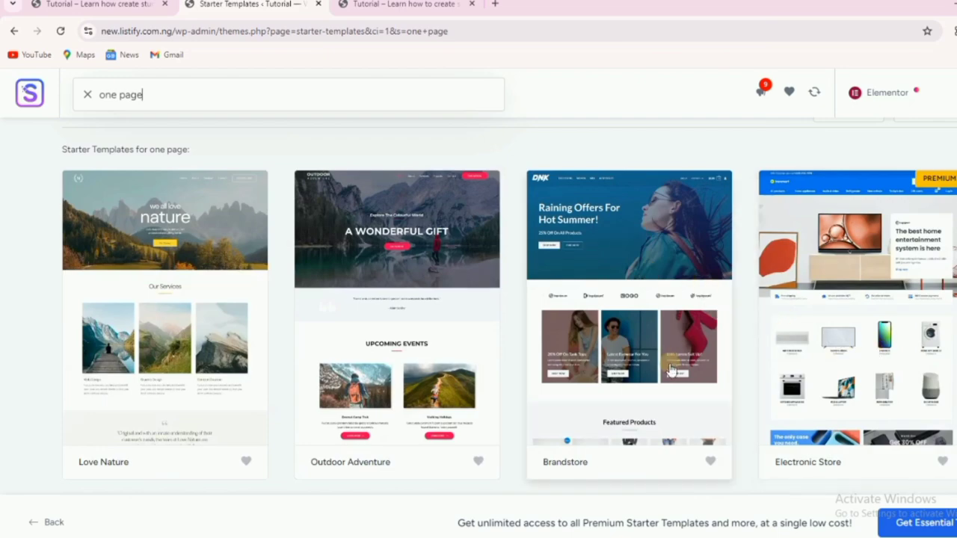
{"action": "scroll", "coordinate": [671, 370], "scroll_direction": "down", "scroll_amount": 2}
{"action": "scroll", "coordinate": [670, 365], "scroll_direction": "down", "scroll_amount": 3}
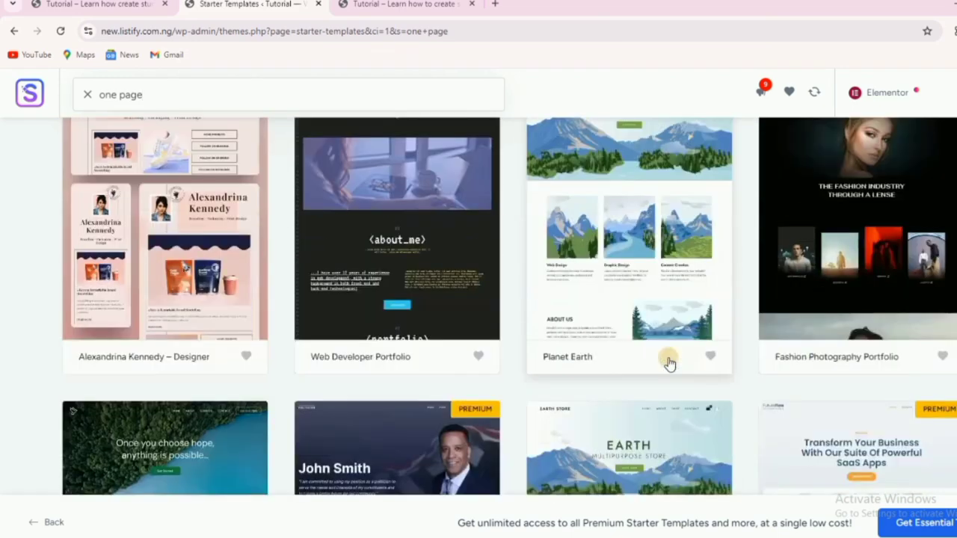
{"action": "scroll", "coordinate": [670, 363], "scroll_direction": "down", "scroll_amount": 6}
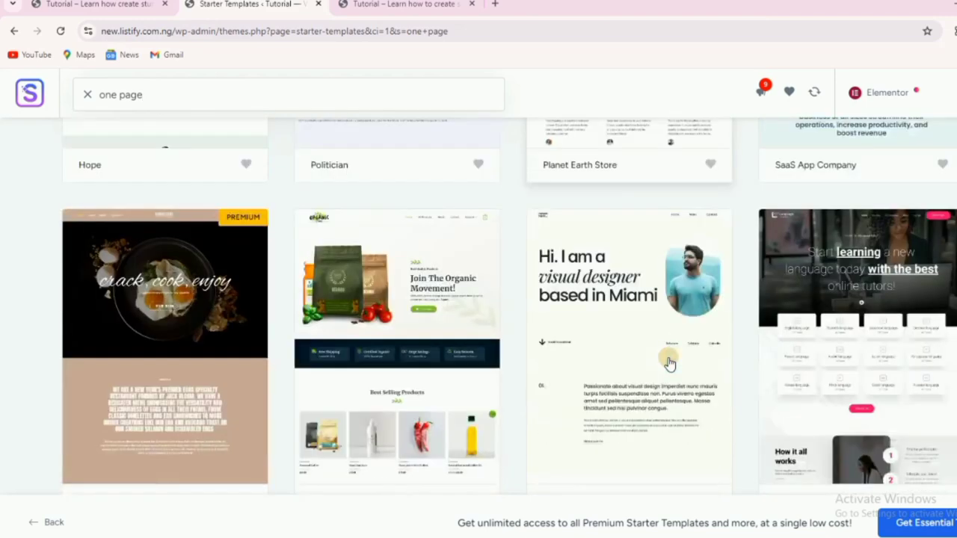
{"action": "scroll", "coordinate": [670, 364], "scroll_direction": "down", "scroll_amount": 1}
{"action": "scroll", "coordinate": [670, 362], "scroll_direction": "up", "scroll_amount": 1}
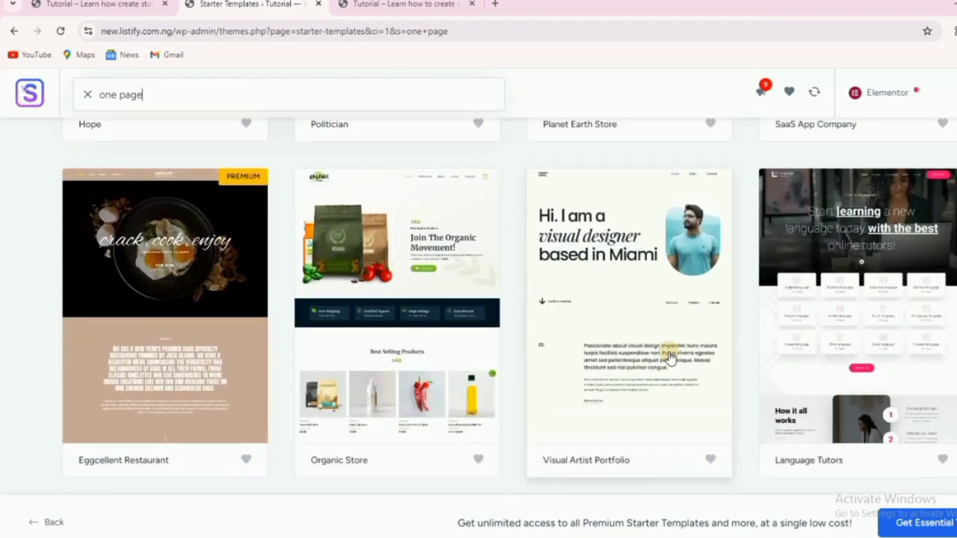
{"action": "scroll", "coordinate": [670, 359], "scroll_direction": "down", "scroll_amount": 3}
{"action": "scroll", "coordinate": [670, 358], "scroll_direction": "down", "scroll_amount": 7}
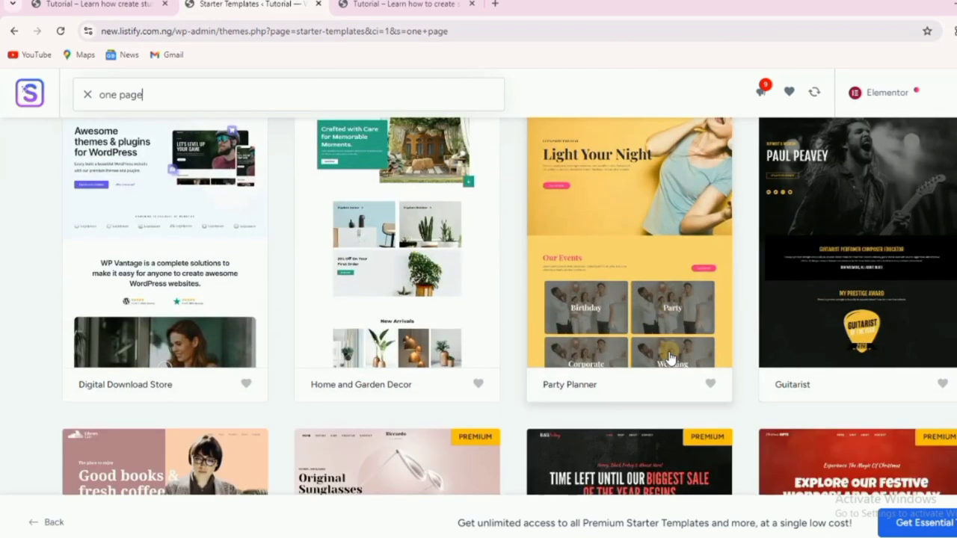
{"action": "scroll", "coordinate": [670, 359], "scroll_direction": "down", "scroll_amount": 7}
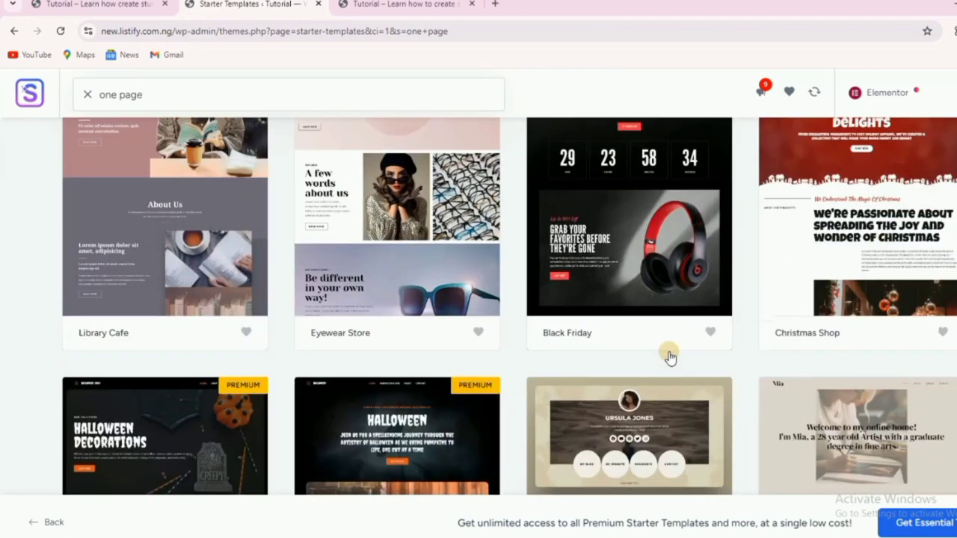
{"action": "scroll", "coordinate": [670, 359], "scroll_direction": "down", "scroll_amount": 6}
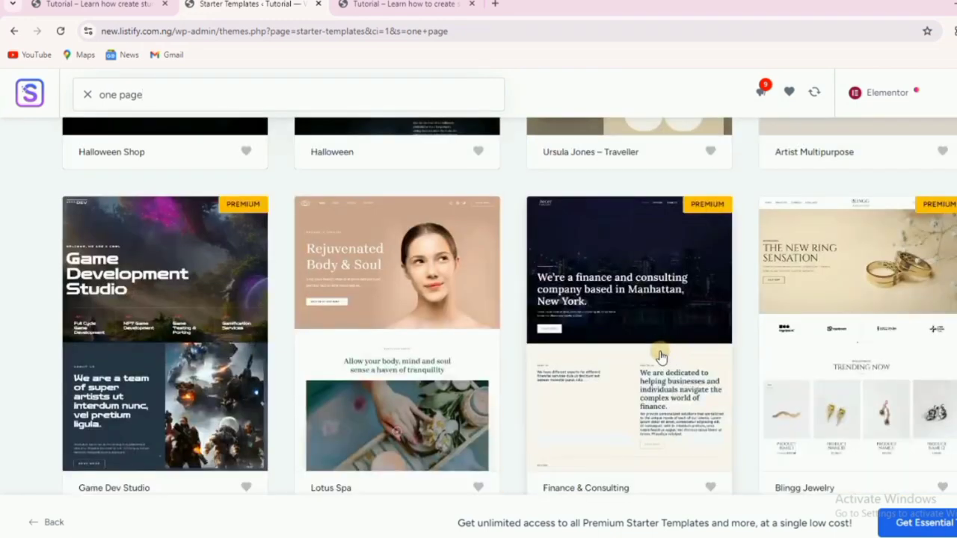
{"action": "scroll", "coordinate": [618, 346], "scroll_direction": "down", "scroll_amount": 7}
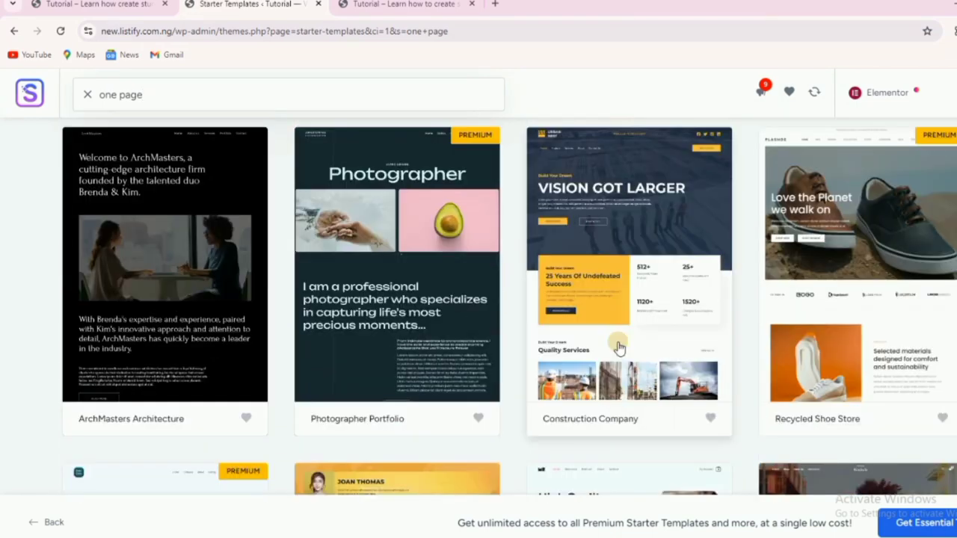
{"action": "scroll", "coordinate": [617, 346], "scroll_direction": "down", "scroll_amount": 7}
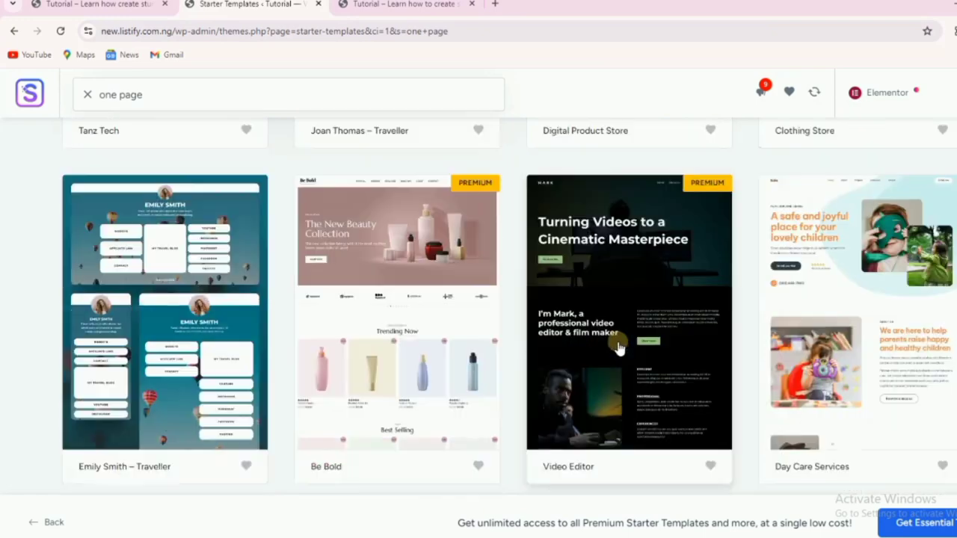
{"action": "scroll", "coordinate": [618, 346], "scroll_direction": "down", "scroll_amount": 7}
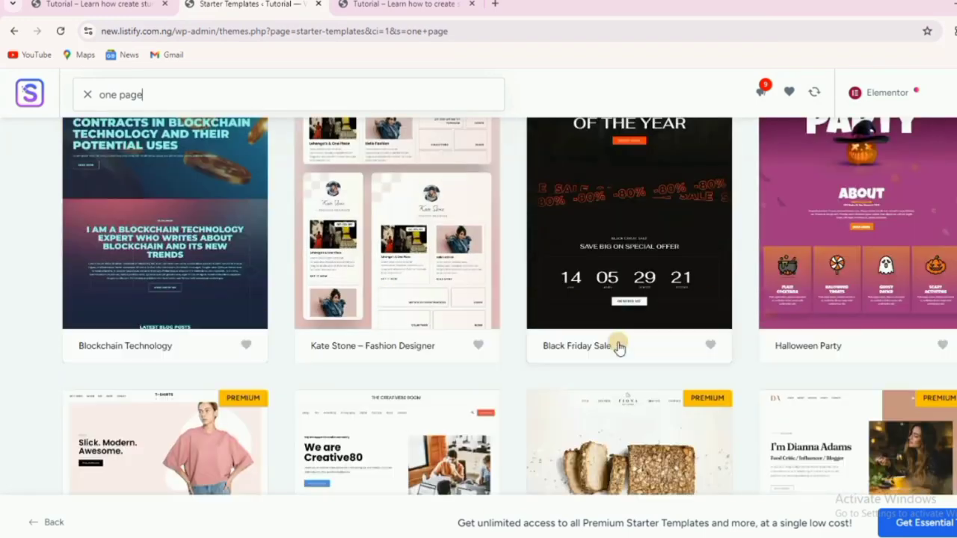
{"action": "scroll", "coordinate": [618, 346], "scroll_direction": "down", "scroll_amount": 3}
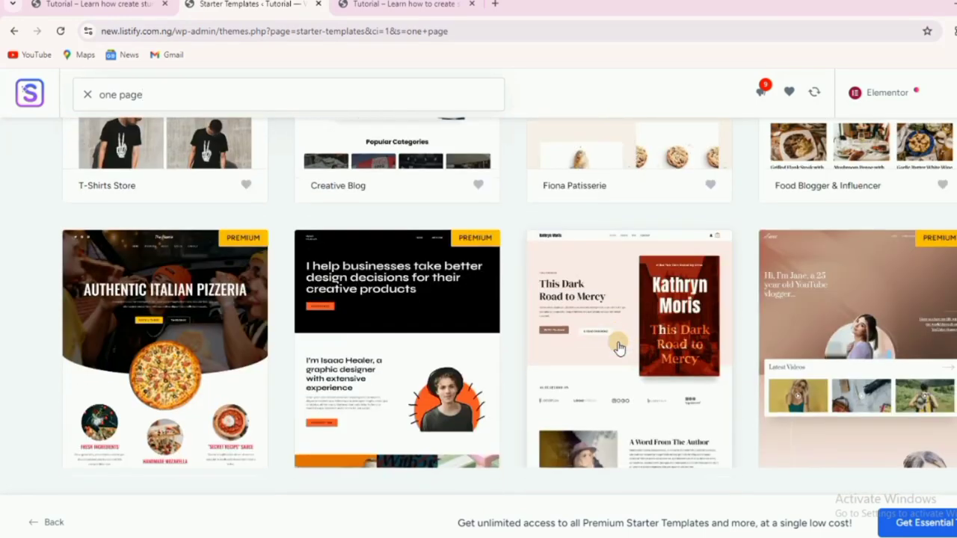
{"action": "scroll", "coordinate": [617, 346], "scroll_direction": "down", "scroll_amount": 3}
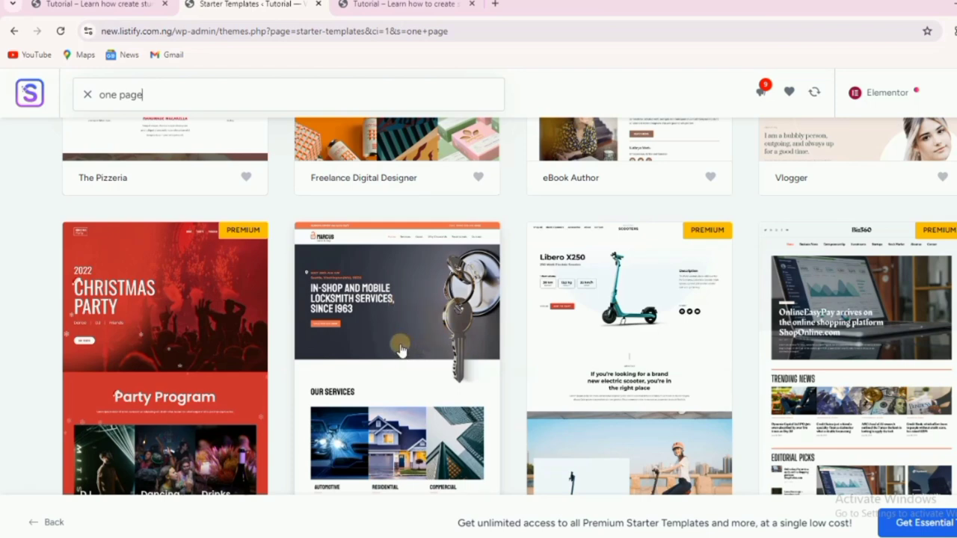
{"action": "scroll", "coordinate": [400, 349], "scroll_direction": "down", "scroll_amount": 2}
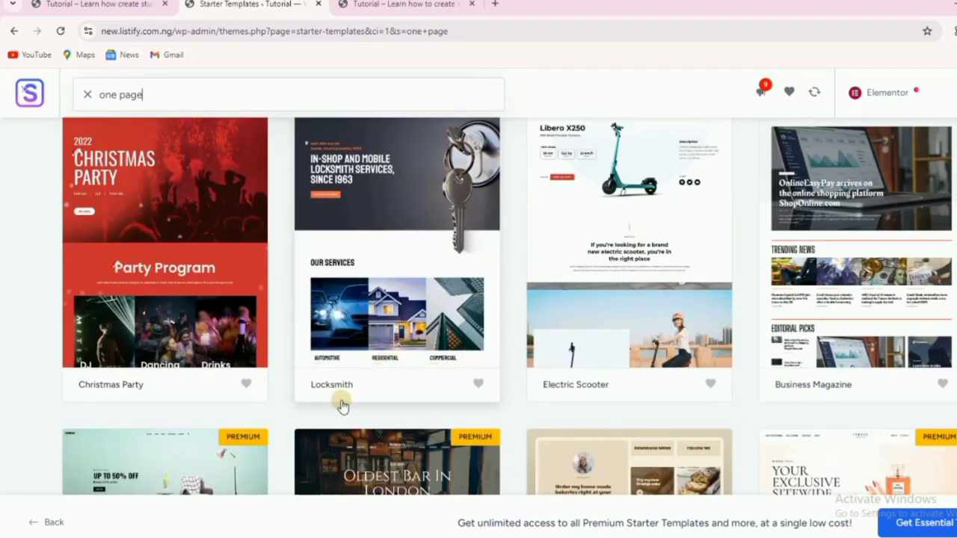
{"action": "scroll", "coordinate": [347, 319], "scroll_direction": "up", "scroll_amount": 2}
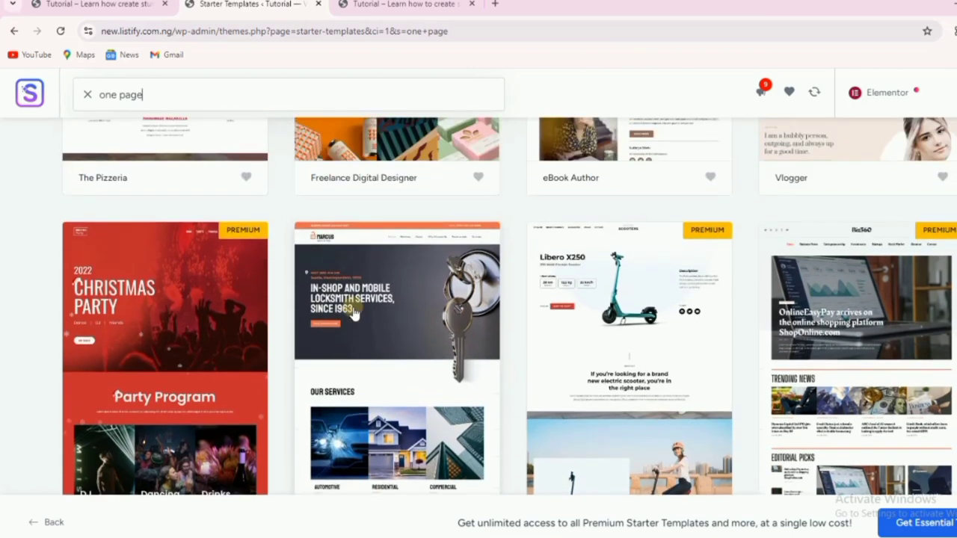
Choose the Locksmith template, switch its palette from Original to blue Style 1, and continue.
{"action": "left_click", "coordinate": [376, 354]}
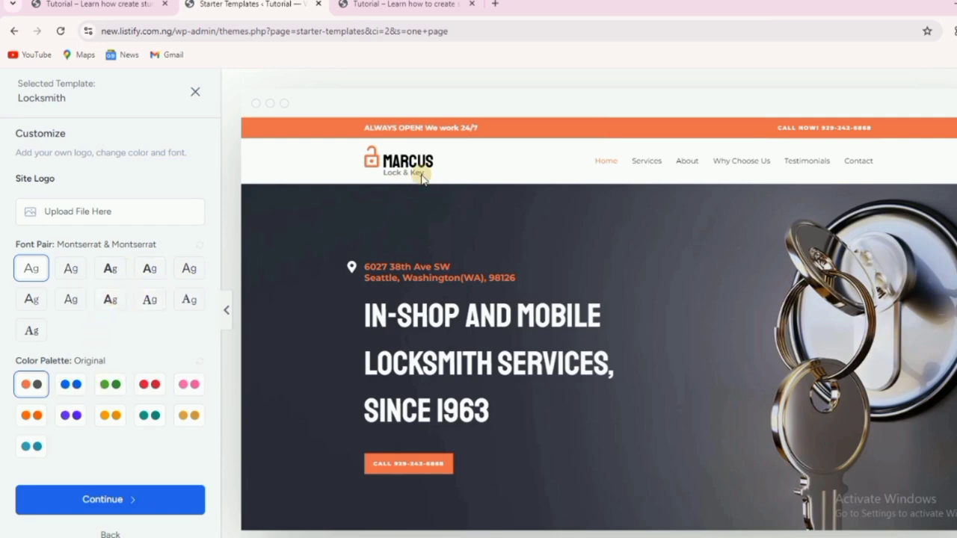
{"action": "left_click", "coordinate": [85, 3]}
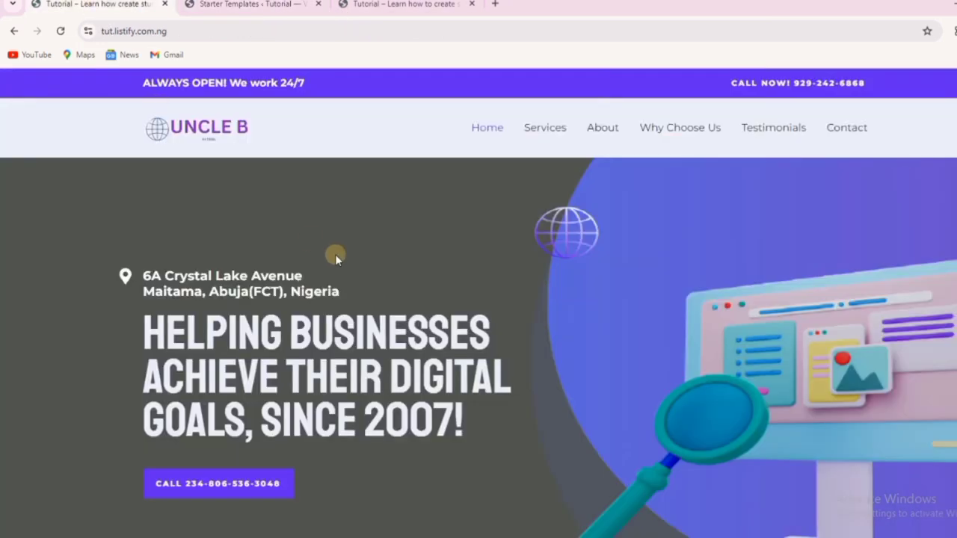
{"action": "left_click", "coordinate": [253, 8]}
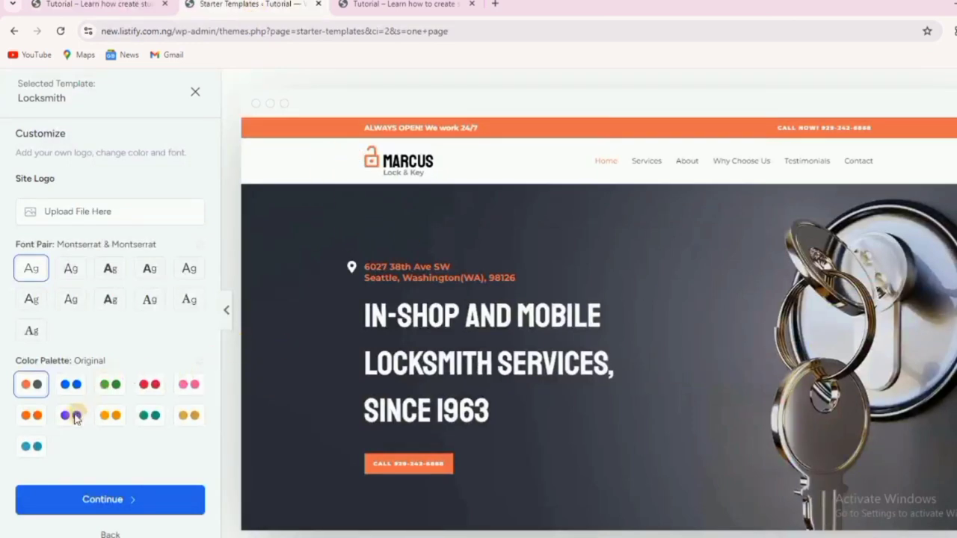
{"action": "left_click", "coordinate": [69, 385]}
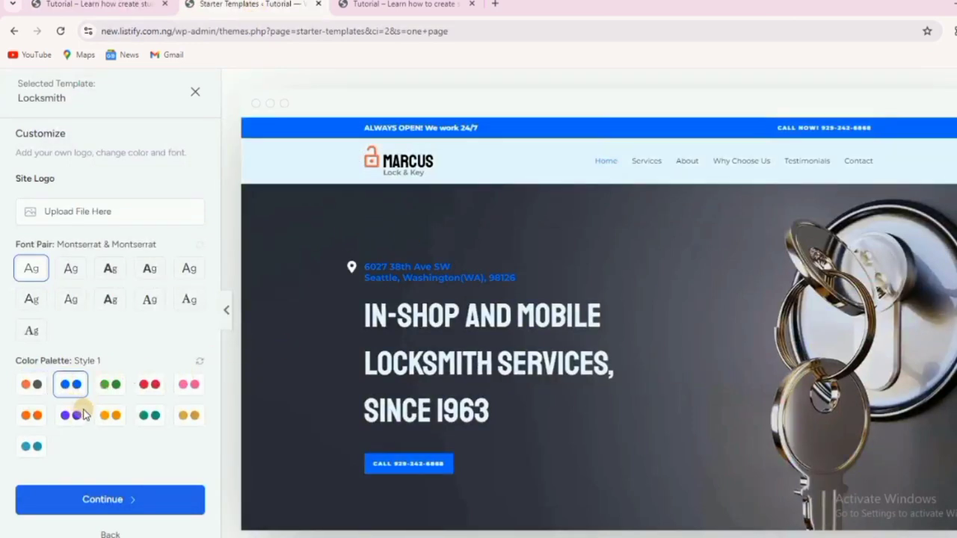
{"action": "left_click", "coordinate": [117, 504]}
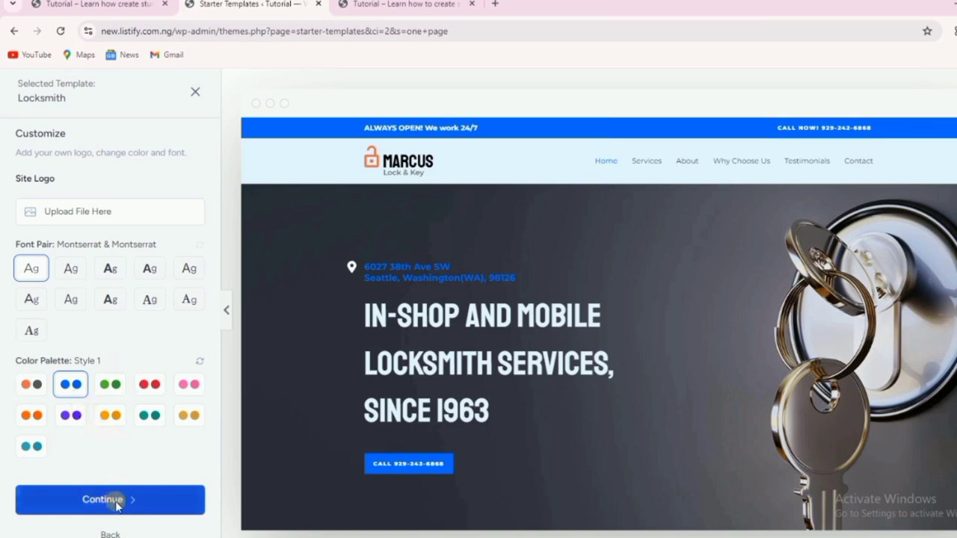
Accept the customization, skip the extra features, and submit to build the Locksmith website.
{"action": "left_click", "coordinate": [124, 500]}
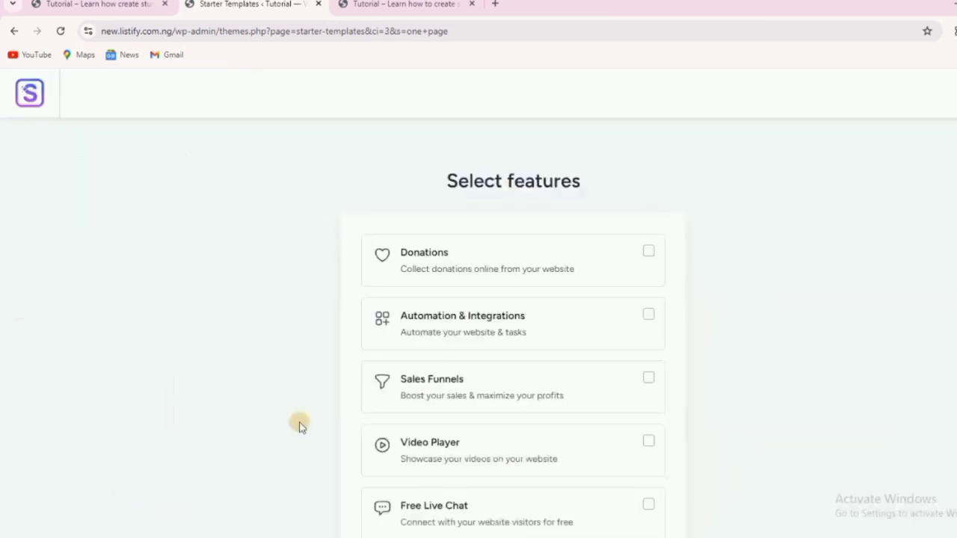
{"action": "scroll", "coordinate": [537, 281], "scroll_direction": "down", "scroll_amount": 2}
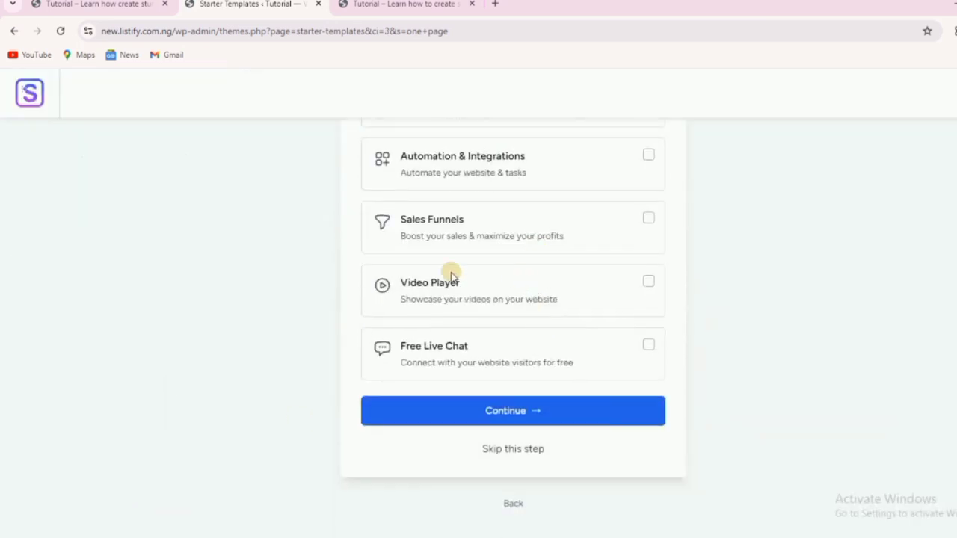
{"action": "left_click", "coordinate": [505, 450]}
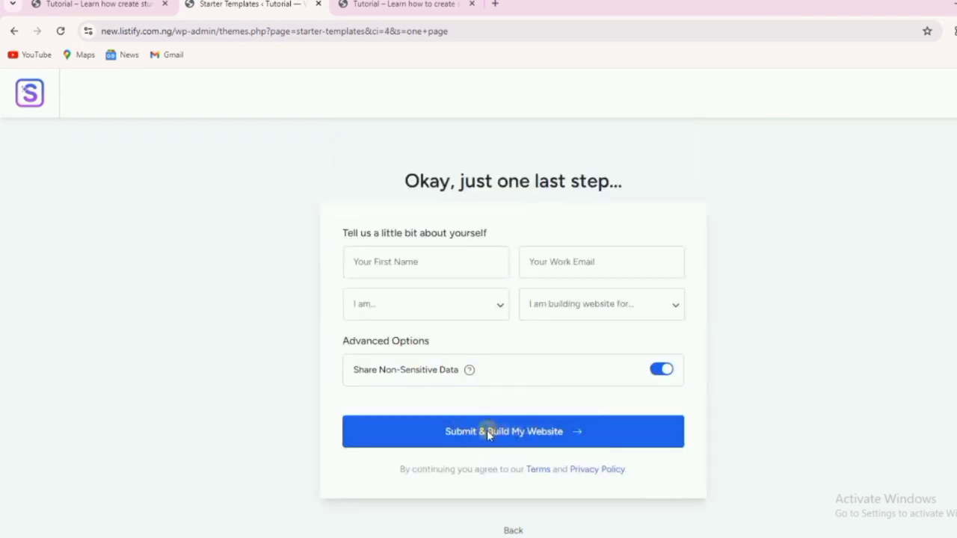
{"action": "left_click", "coordinate": [486, 431]}
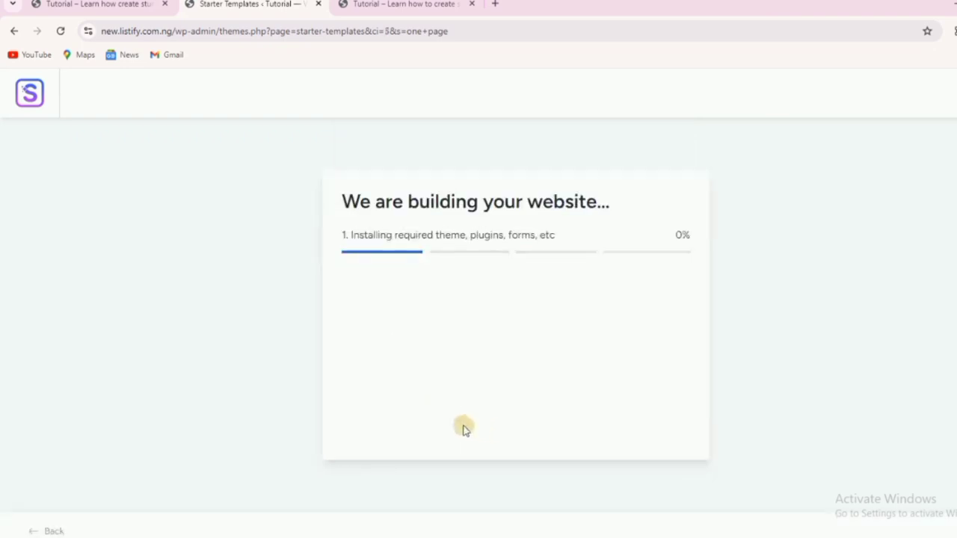
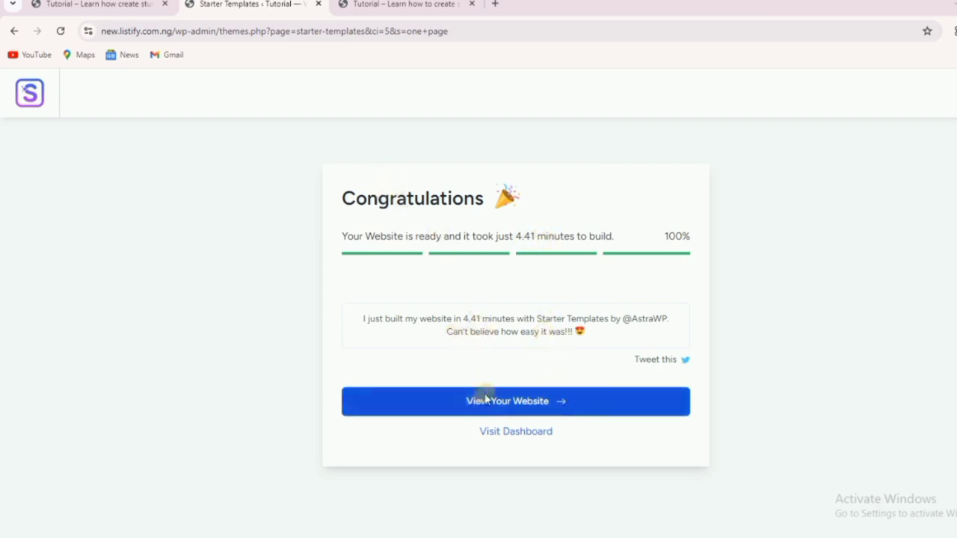
Open the newly built website and the WordPress dashboard from the template completion screen.
{"action": "left_click", "coordinate": [510, 401]}
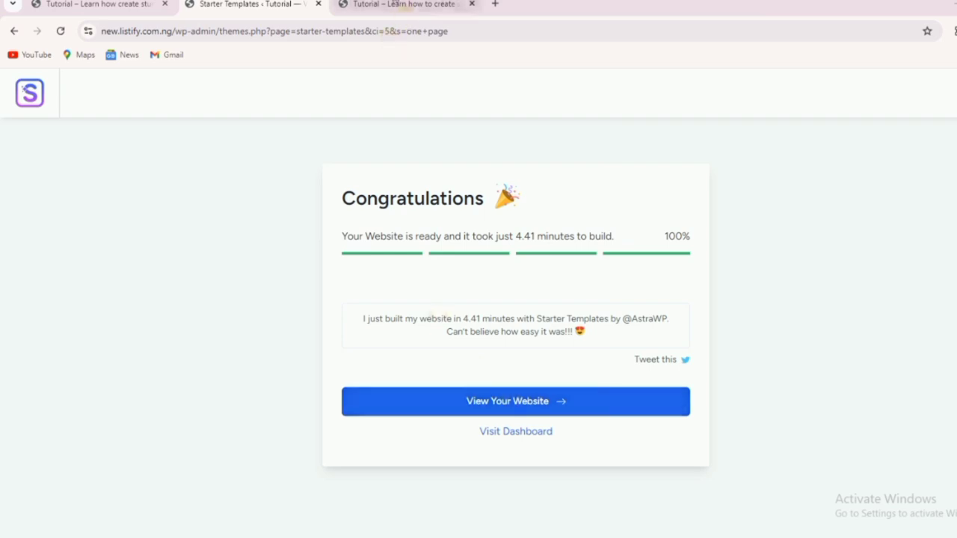
{"action": "left_click", "coordinate": [398, 6]}
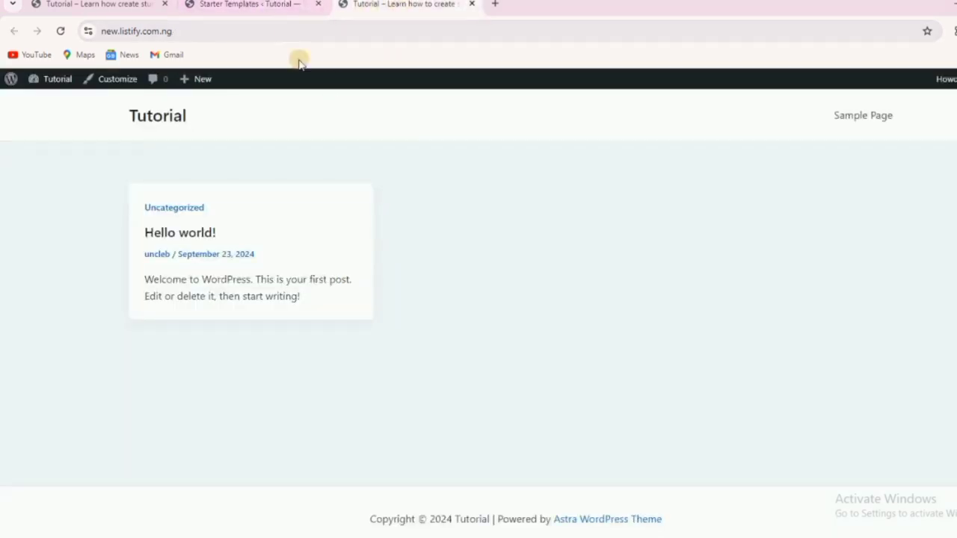
{"action": "left_click", "coordinate": [263, 4]}
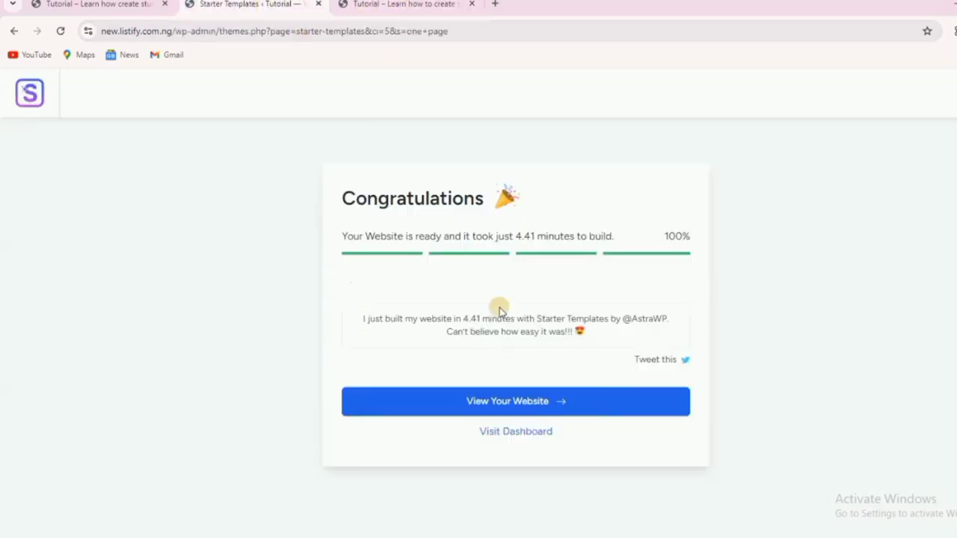
{"action": "left_click", "coordinate": [501, 434]}
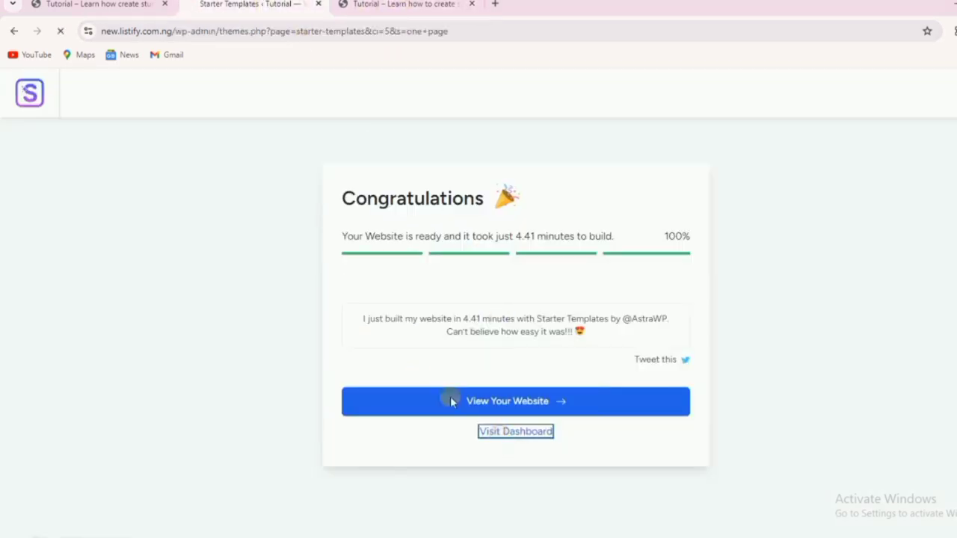
Reload the site homepage tab so it shows the imported locksmith template.
{"action": "left_click", "coordinate": [390, 6]}
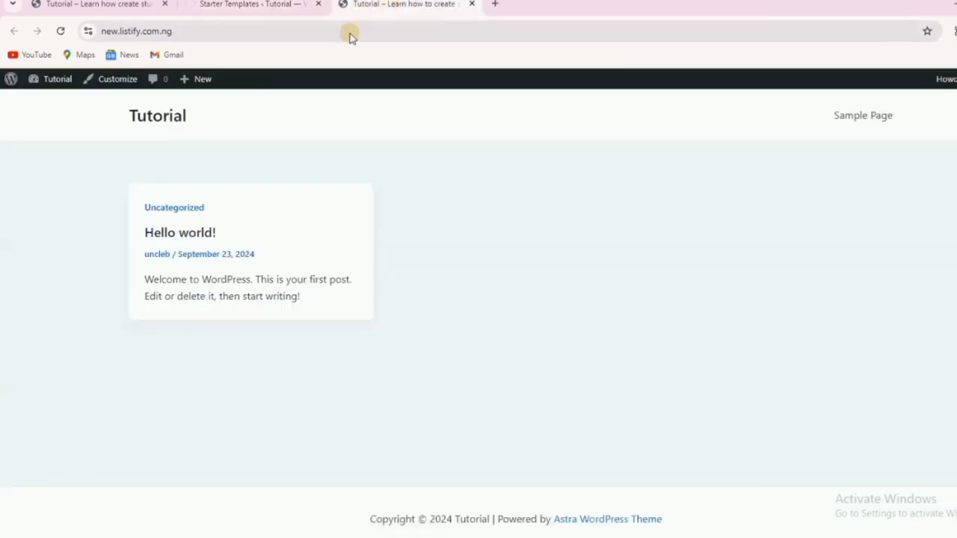
{"action": "left_click", "coordinate": [61, 30]}
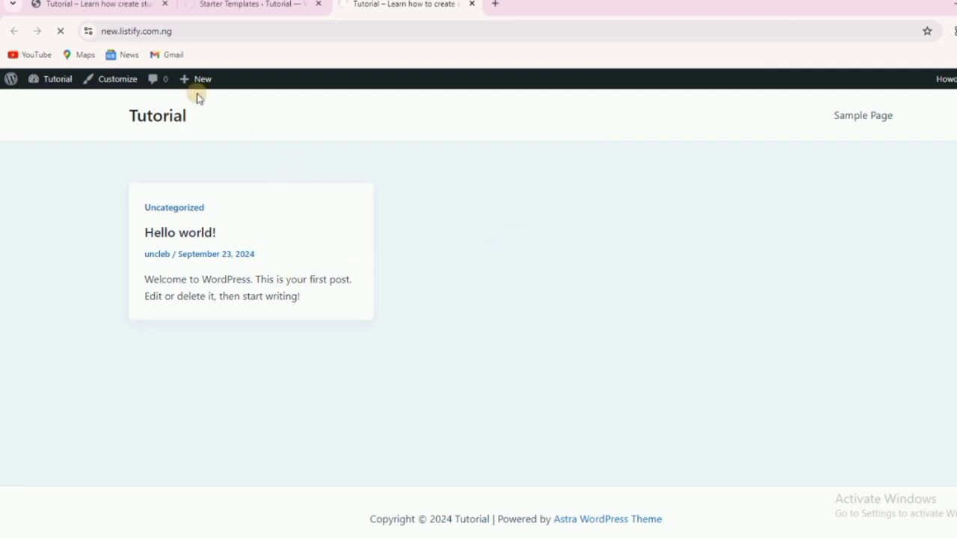
{"action": "left_click", "coordinate": [118, 32]}
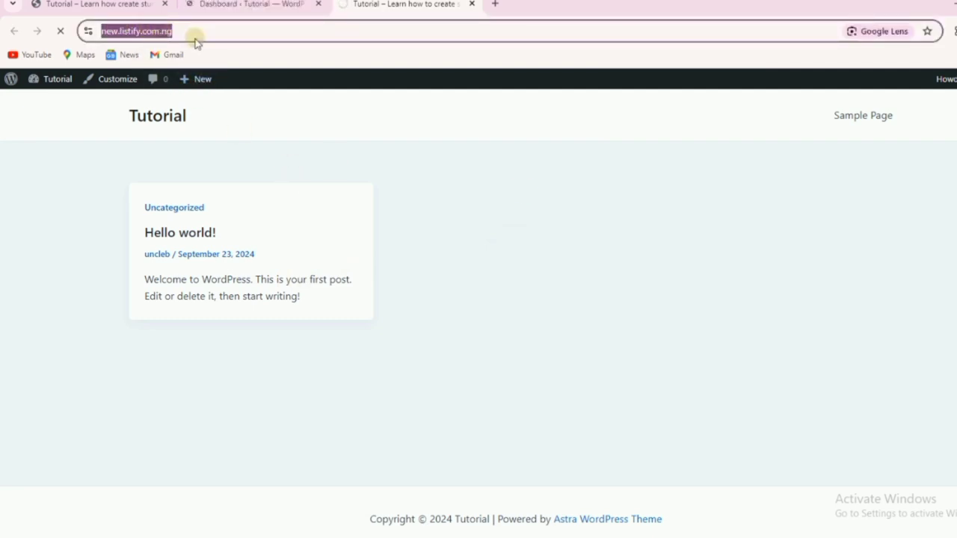
Scroll through the imported Marcus Lock & Key homepage and compare it with the Uncle B site.
{"action": "left_click", "coordinate": [415, 172]}
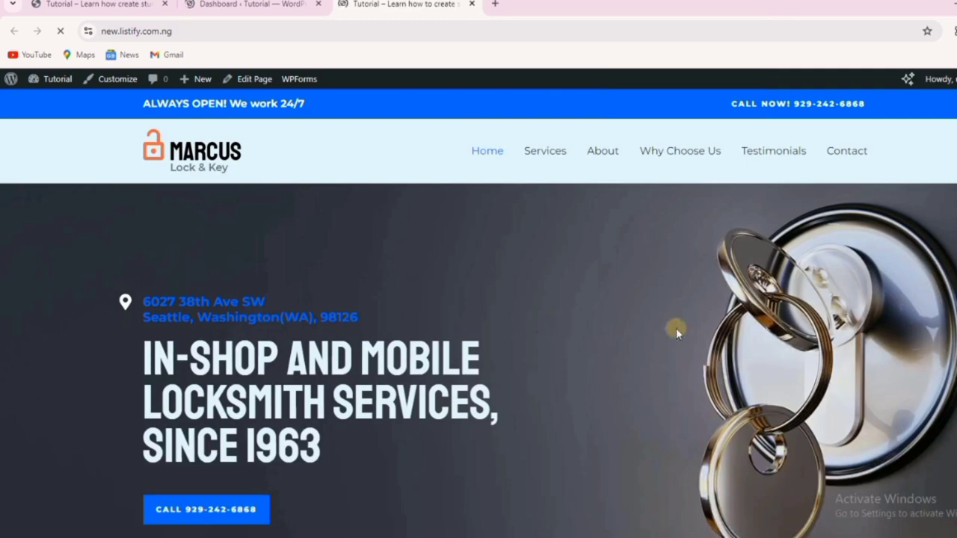
{"action": "scroll", "coordinate": [717, 254], "scroll_direction": "down", "scroll_amount": 10}
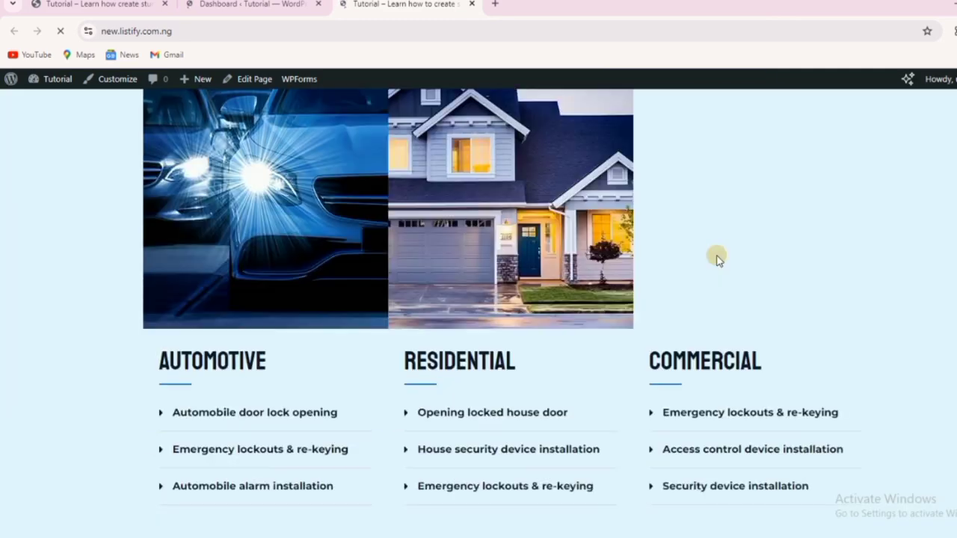
{"action": "scroll", "coordinate": [716, 258], "scroll_direction": "down", "scroll_amount": 20}
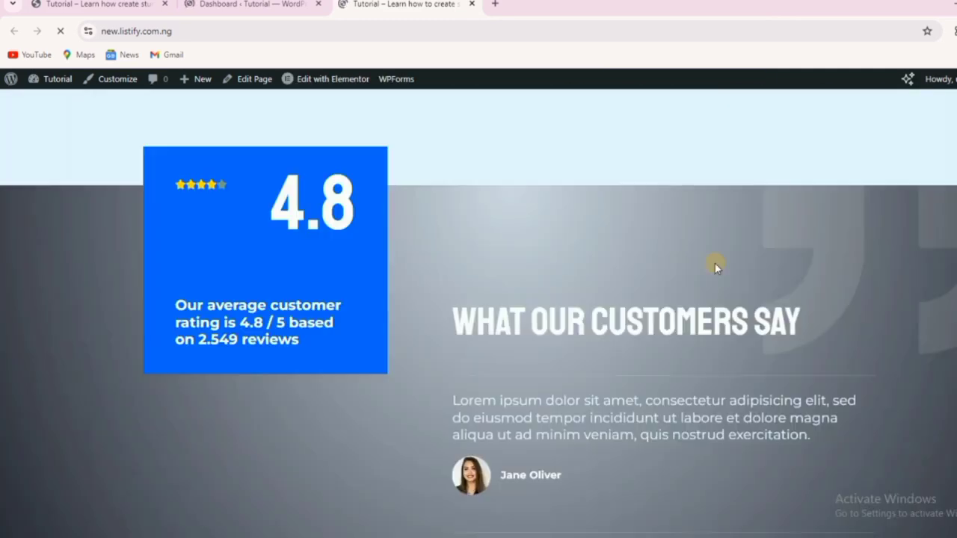
{"action": "scroll", "coordinate": [716, 266], "scroll_direction": "down", "scroll_amount": 13}
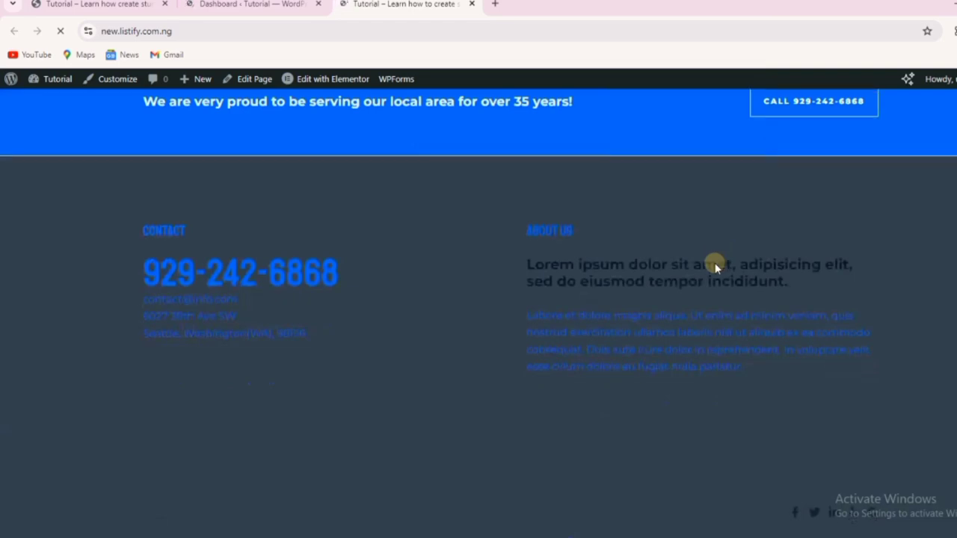
{"action": "scroll", "coordinate": [714, 266], "scroll_direction": "up", "scroll_amount": 5}
{"action": "scroll", "coordinate": [712, 263], "scroll_direction": "down", "scroll_amount": 4}
{"action": "scroll", "coordinate": [712, 263], "scroll_direction": "up", "scroll_amount": 12}
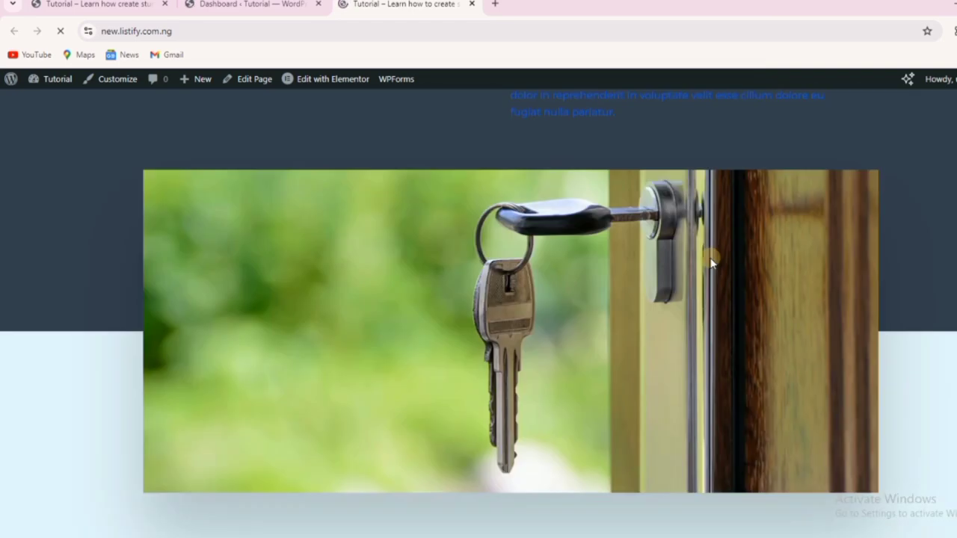
{"action": "scroll", "coordinate": [711, 262], "scroll_direction": "up", "scroll_amount": 10}
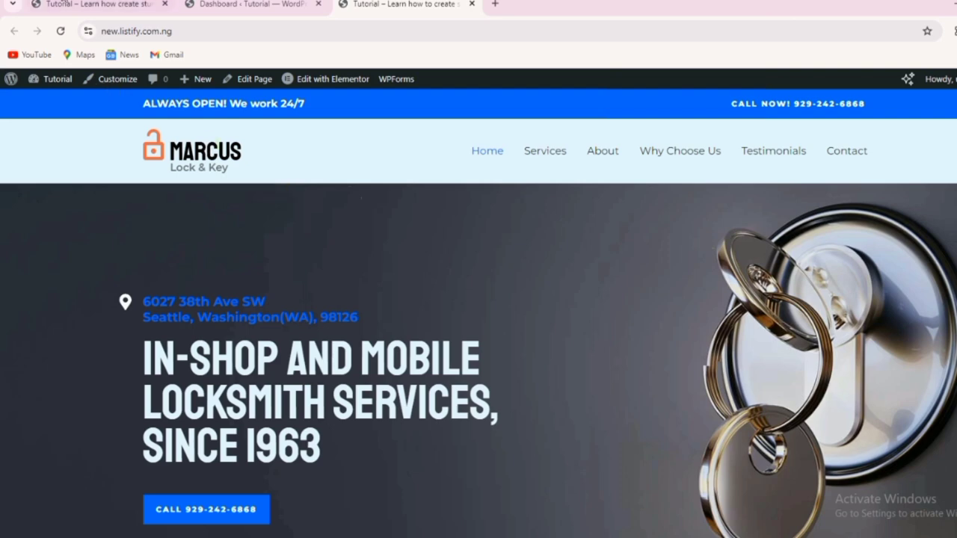
{"action": "left_click", "coordinate": [69, 13]}
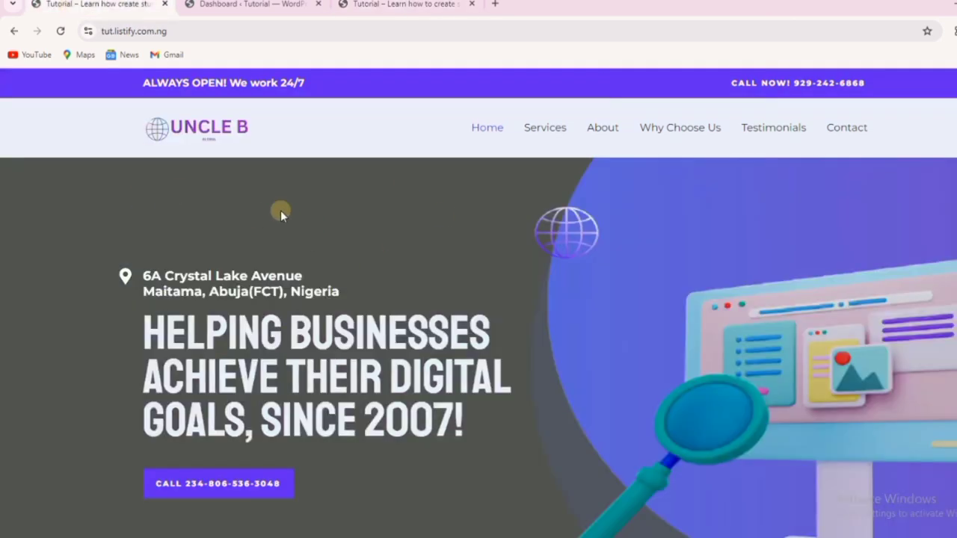
{"action": "left_click", "coordinate": [383, 7]}
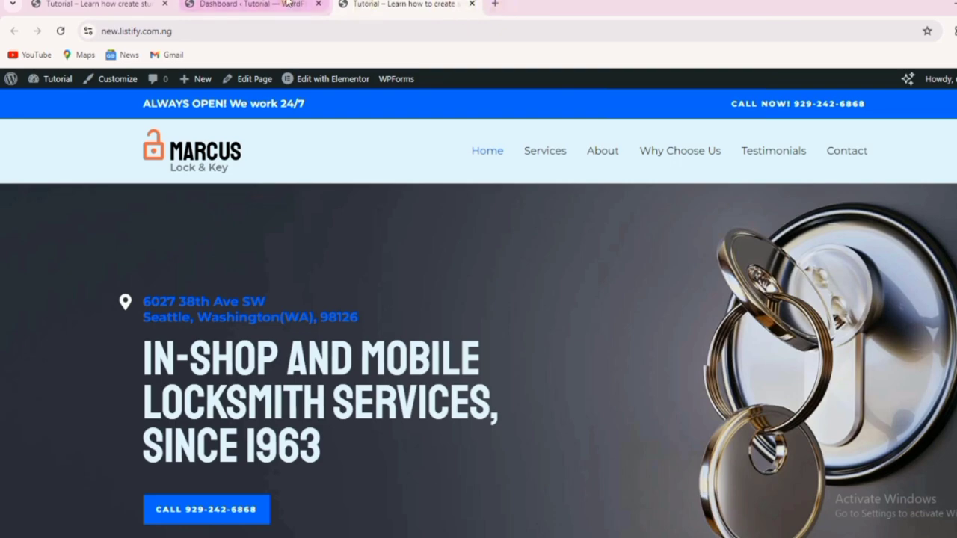
Hide the Elementor Overview and WPForms dashboard boxes through Screen Options, leaving Site Health Status.
{"action": "left_click", "coordinate": [253, 3]}
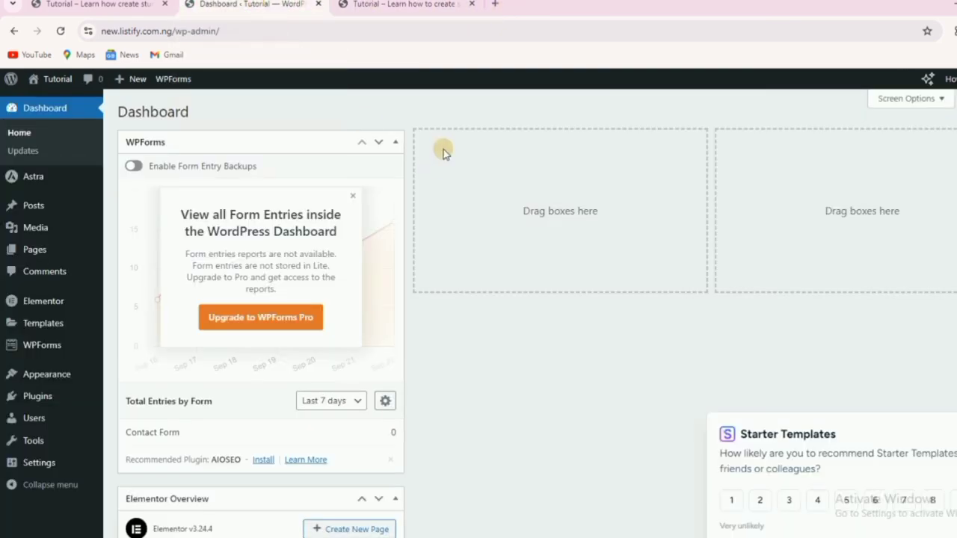
{"action": "scroll", "coordinate": [397, 367], "scroll_direction": "down", "scroll_amount": 7}
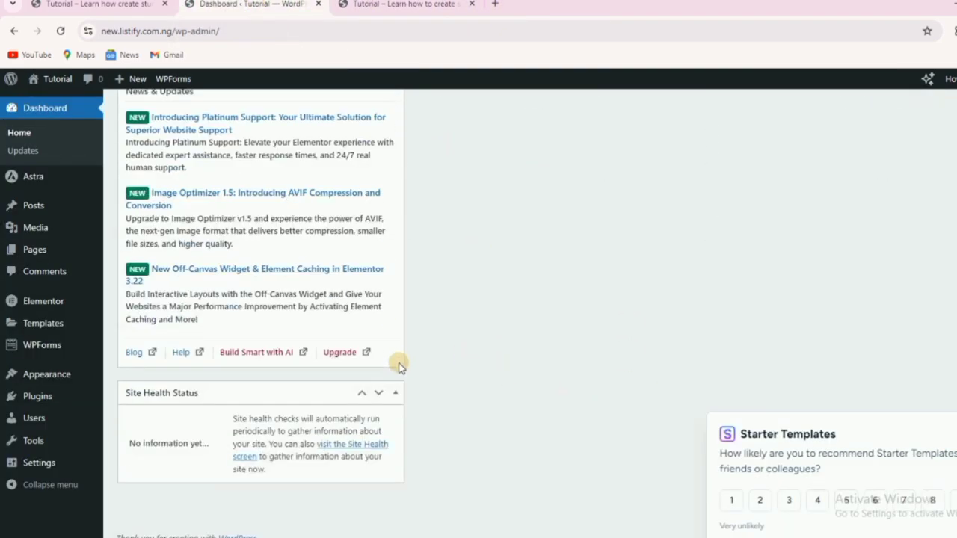
{"action": "scroll", "coordinate": [325, 314], "scroll_direction": "up", "scroll_amount": 8}
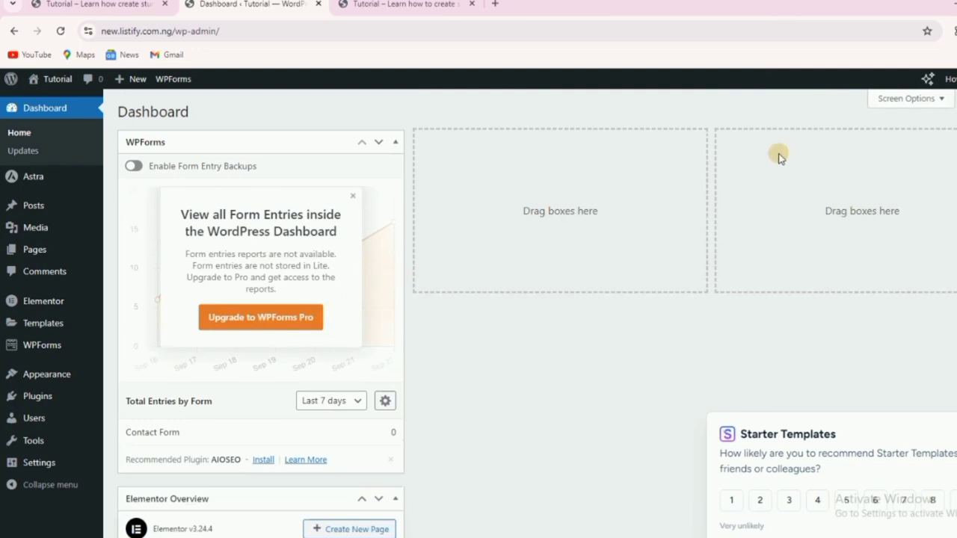
{"action": "left_click", "coordinate": [879, 105]}
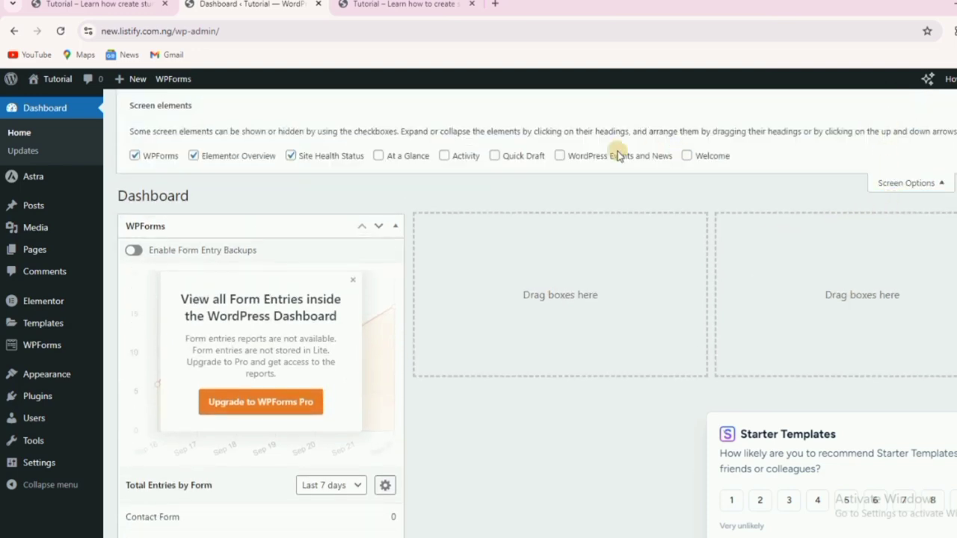
{"action": "left_click", "coordinate": [194, 156]}
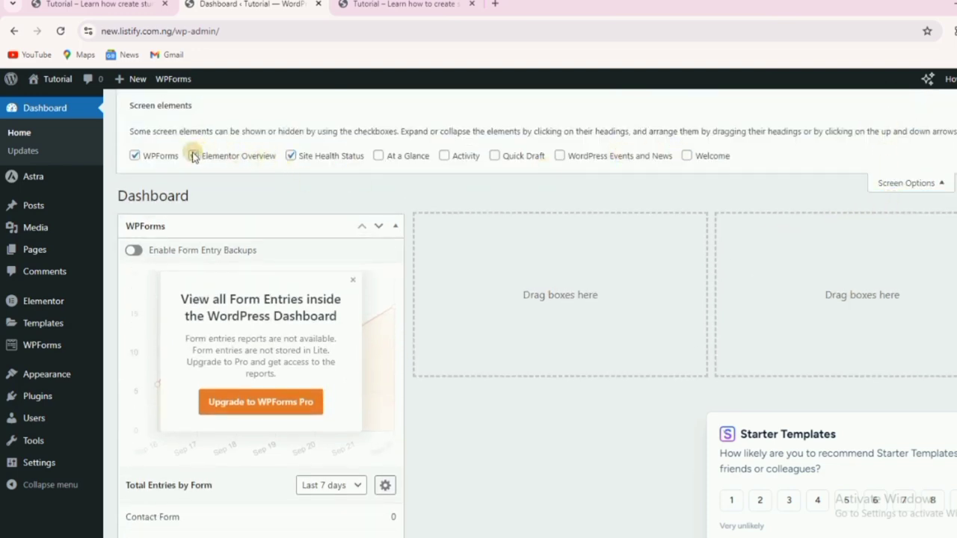
{"action": "left_click", "coordinate": [135, 156]}
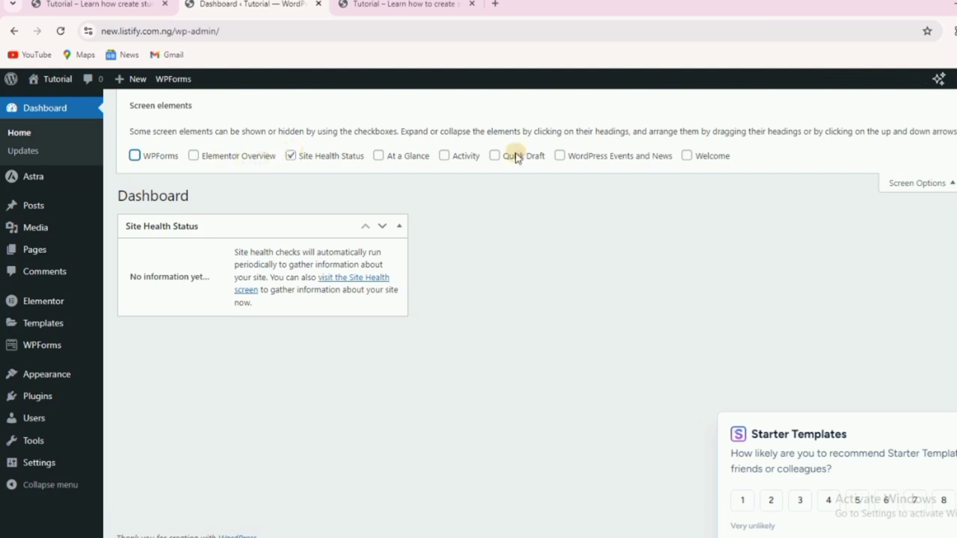
{"action": "left_click", "coordinate": [920, 182]}
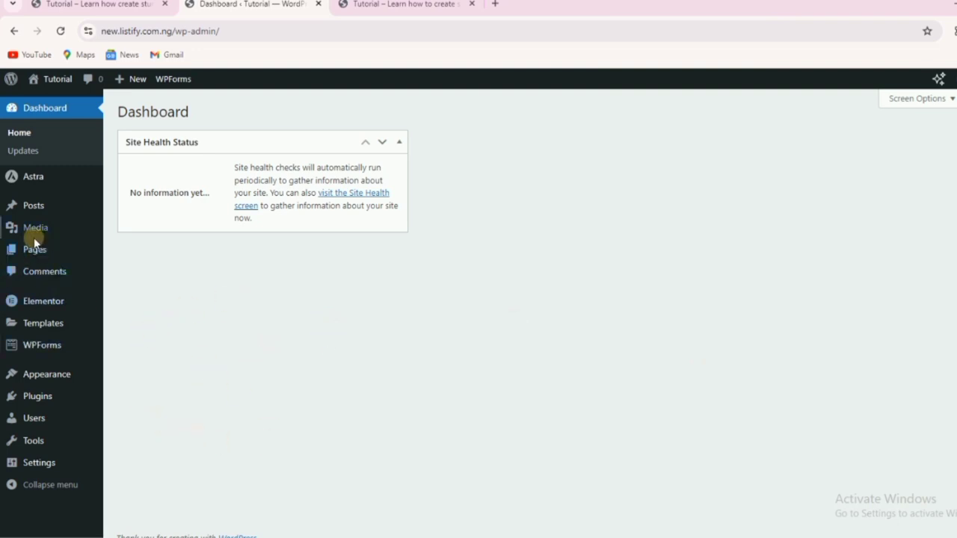
{"action": "mouse_move", "coordinate": [36, 250]}
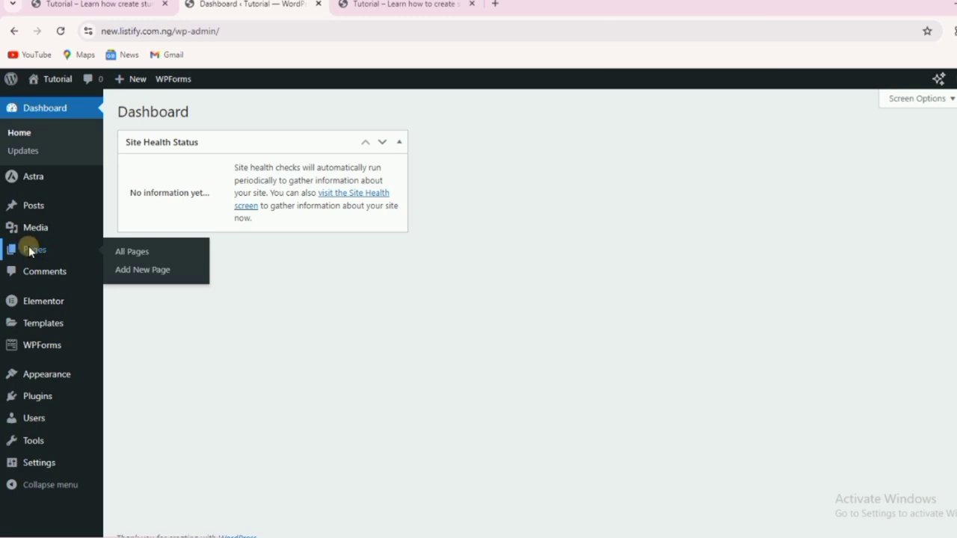
From All Pages, open Home's Edit with Elementor link in a new tab.
{"action": "left_click", "coordinate": [137, 250]}
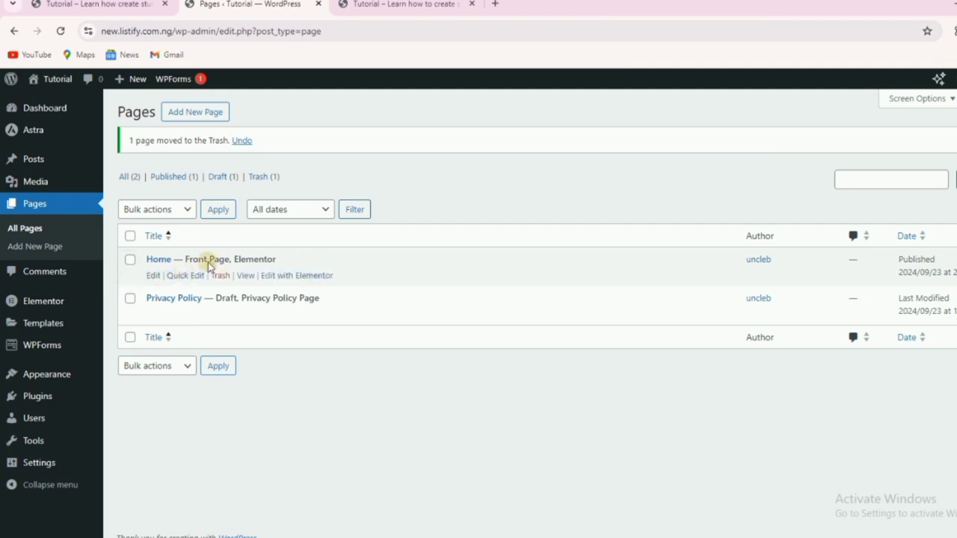
{"action": "right_click", "coordinate": [297, 278]}
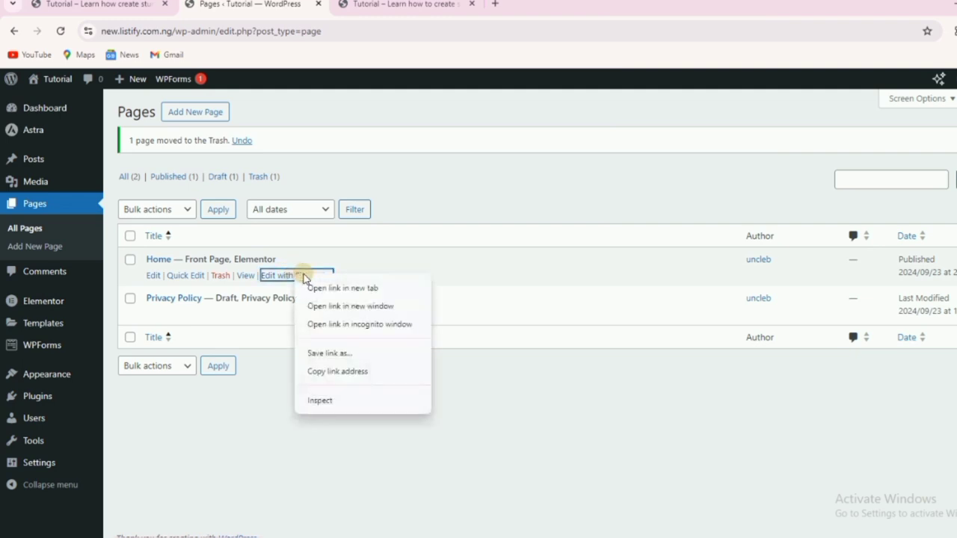
{"action": "left_click", "coordinate": [346, 290]}
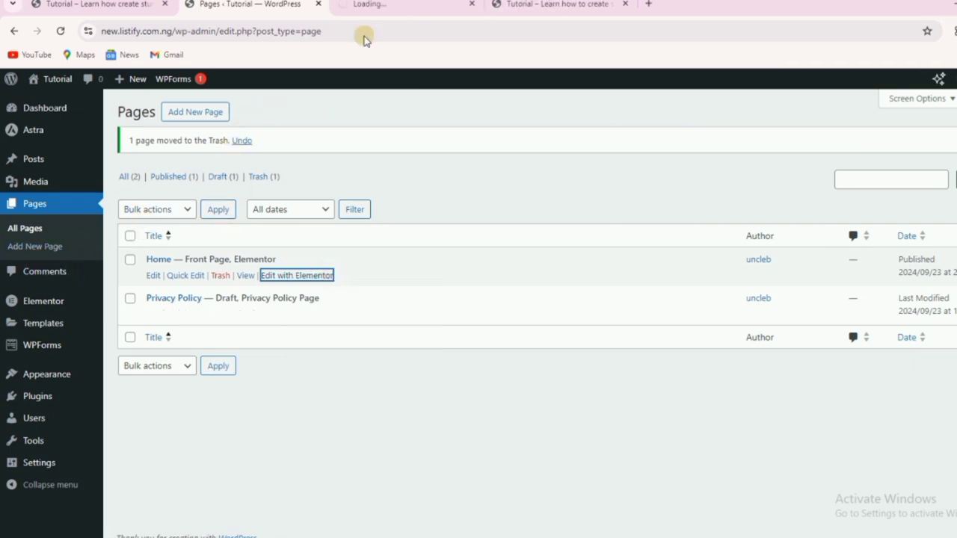
{"action": "left_click", "coordinate": [368, 6]}
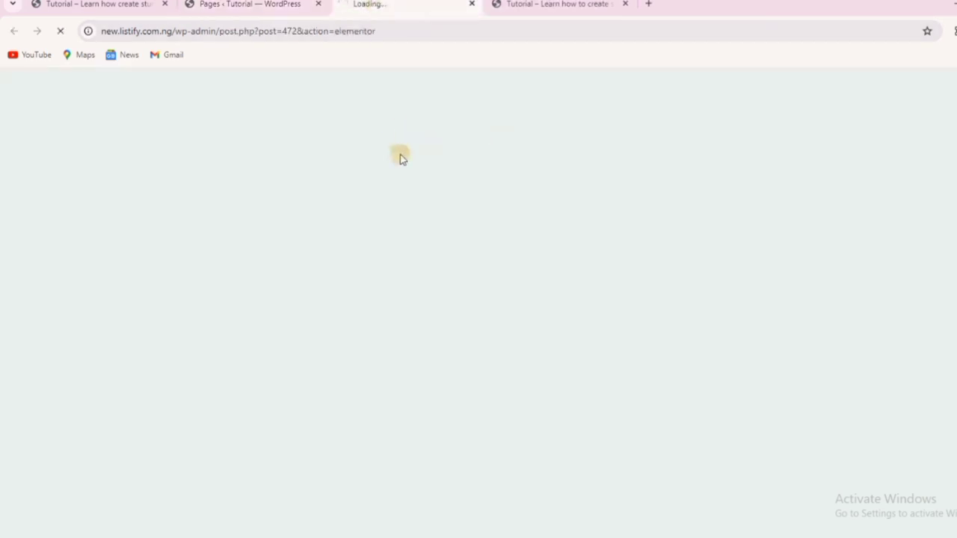
{"action": "left_click", "coordinate": [542, 5]}
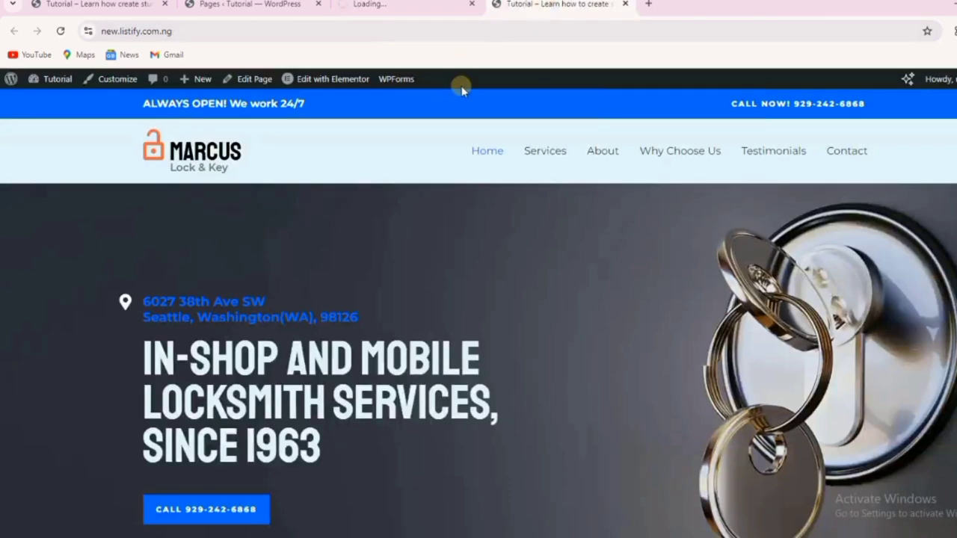
{"action": "scroll", "coordinate": [524, 303], "scroll_direction": "down", "scroll_amount": 10}
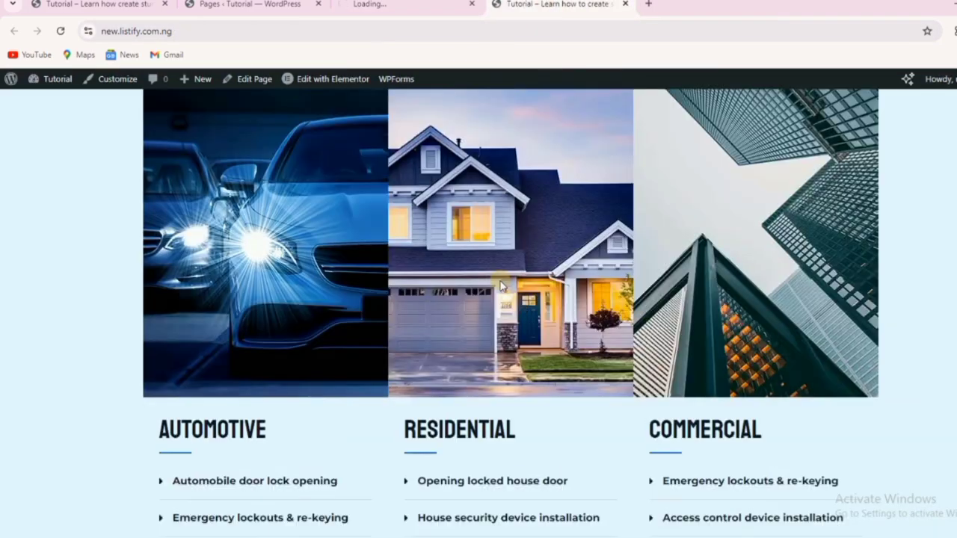
{"action": "scroll", "coordinate": [496, 271], "scroll_direction": "up", "scroll_amount": 10}
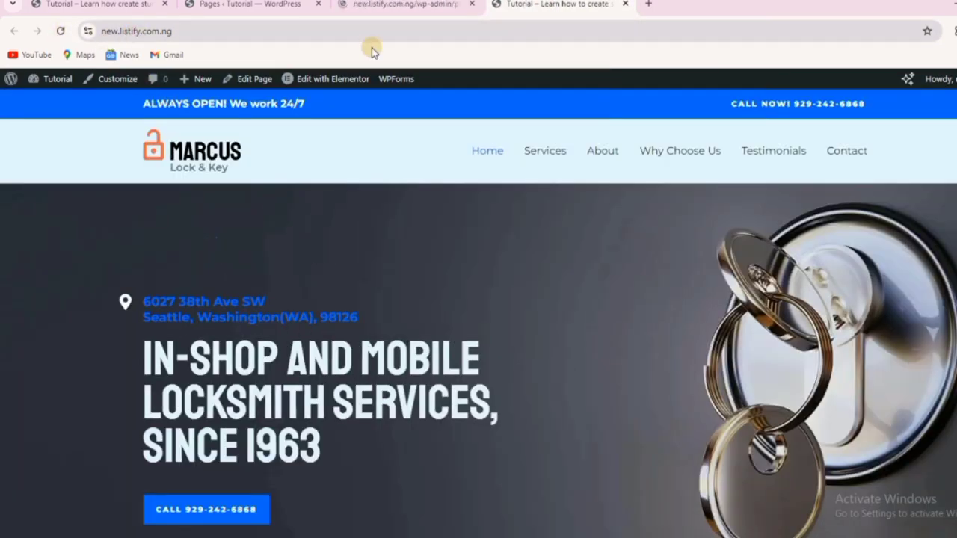
{"action": "scroll", "coordinate": [548, 293], "scroll_direction": "down", "scroll_amount": 5}
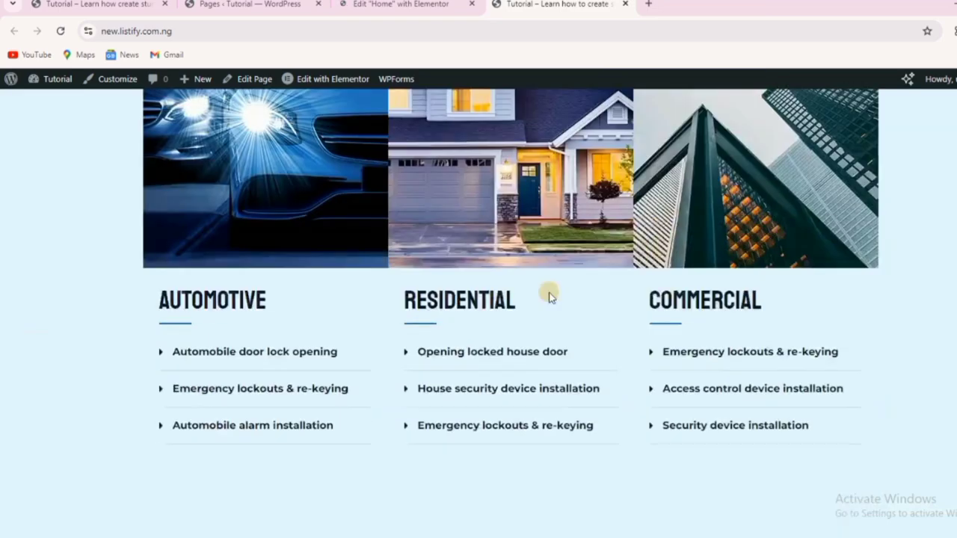
{"action": "scroll", "coordinate": [546, 292], "scroll_direction": "up", "scroll_amount": 5}
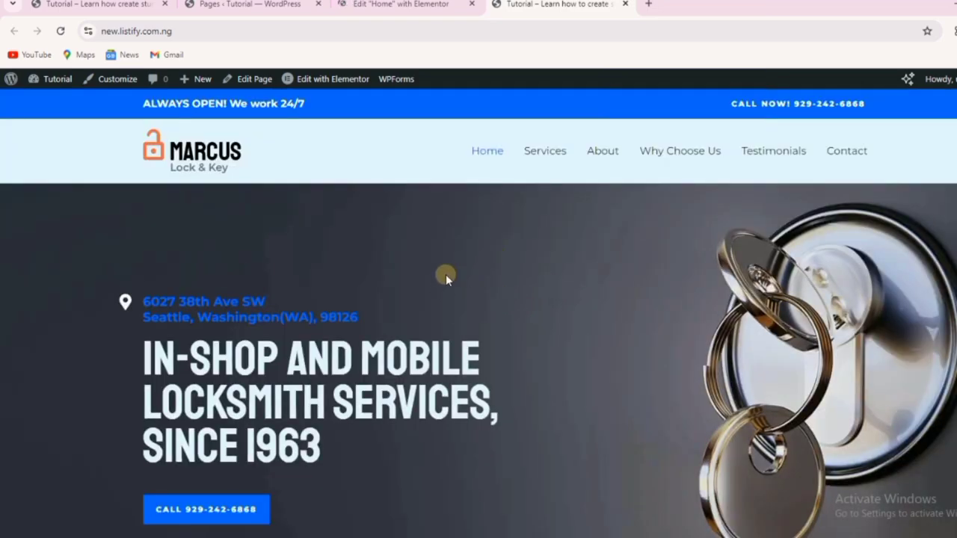
{"action": "scroll", "coordinate": [802, 331], "scroll_direction": "down", "scroll_amount": 2}
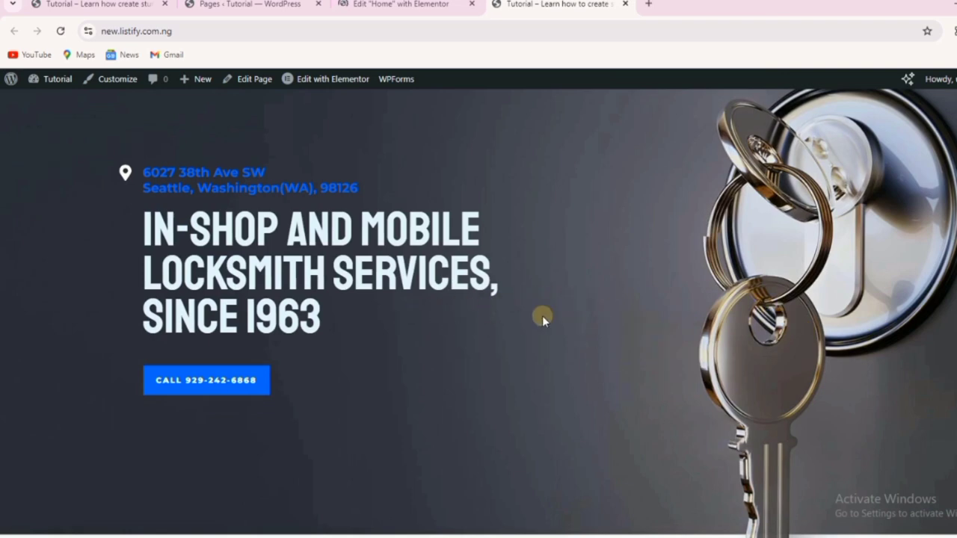
{"action": "scroll", "coordinate": [542, 316], "scroll_direction": "down", "scroll_amount": 1}
{"action": "scroll", "coordinate": [541, 317], "scroll_direction": "down", "scroll_amount": 10}
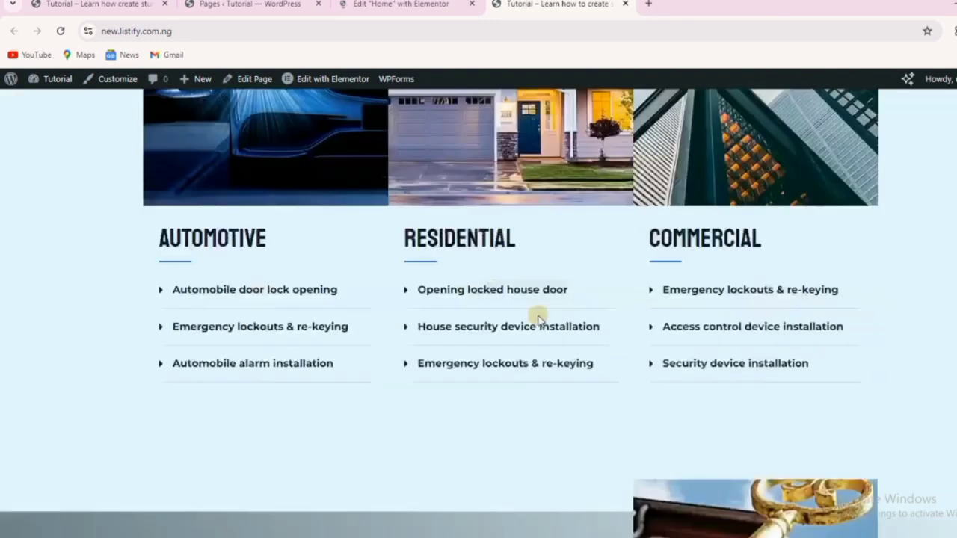
{"action": "scroll", "coordinate": [538, 317], "scroll_direction": "up", "scroll_amount": 12}
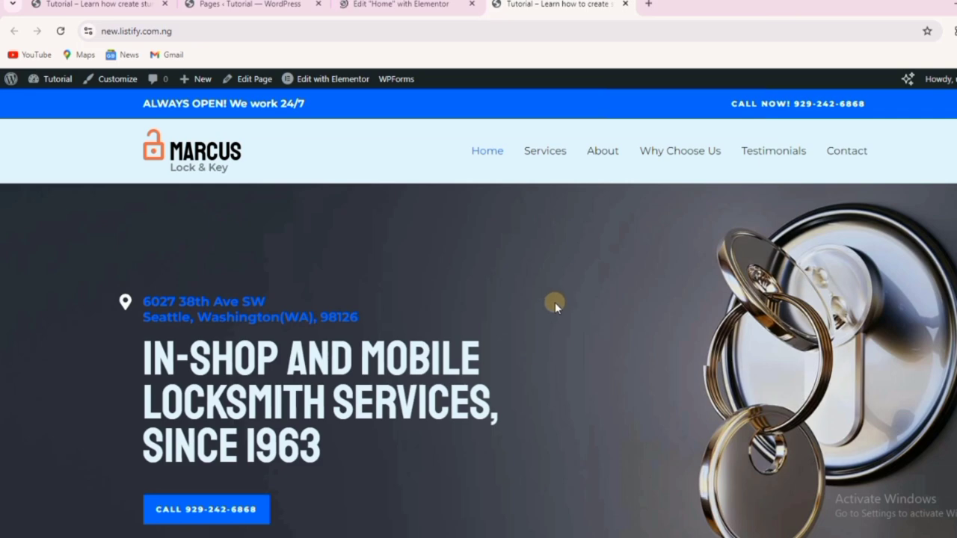
{"action": "scroll", "coordinate": [555, 302], "scroll_direction": "down", "scroll_amount": 4}
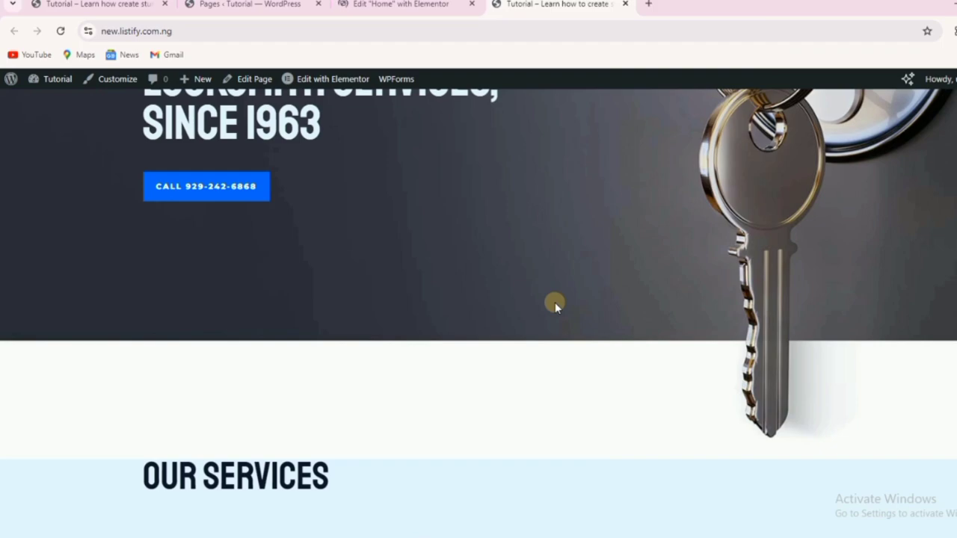
{"action": "scroll", "coordinate": [555, 302], "scroll_direction": "down", "scroll_amount": 18}
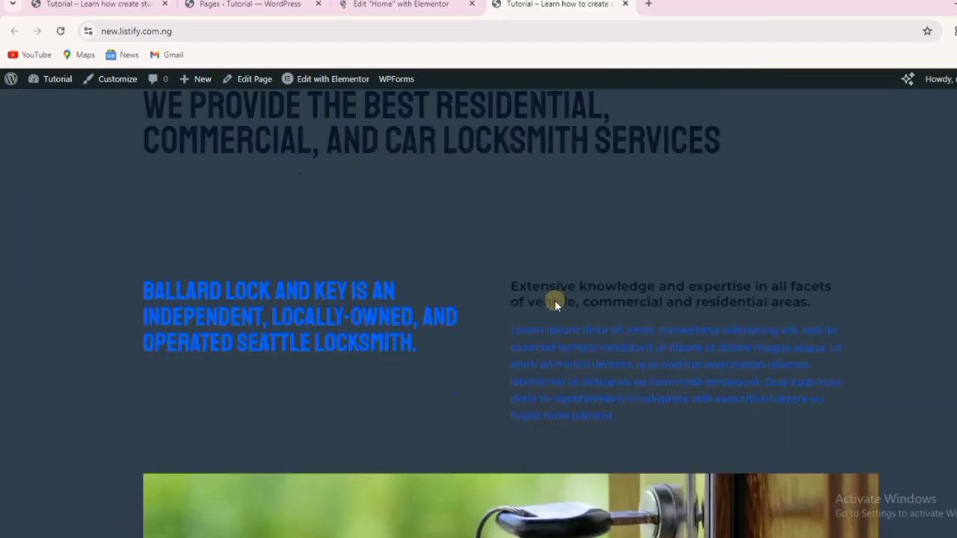
{"action": "scroll", "coordinate": [554, 300], "scroll_direction": "down", "scroll_amount": 18}
{"action": "scroll", "coordinate": [555, 300], "scroll_direction": "up", "scroll_amount": 7}
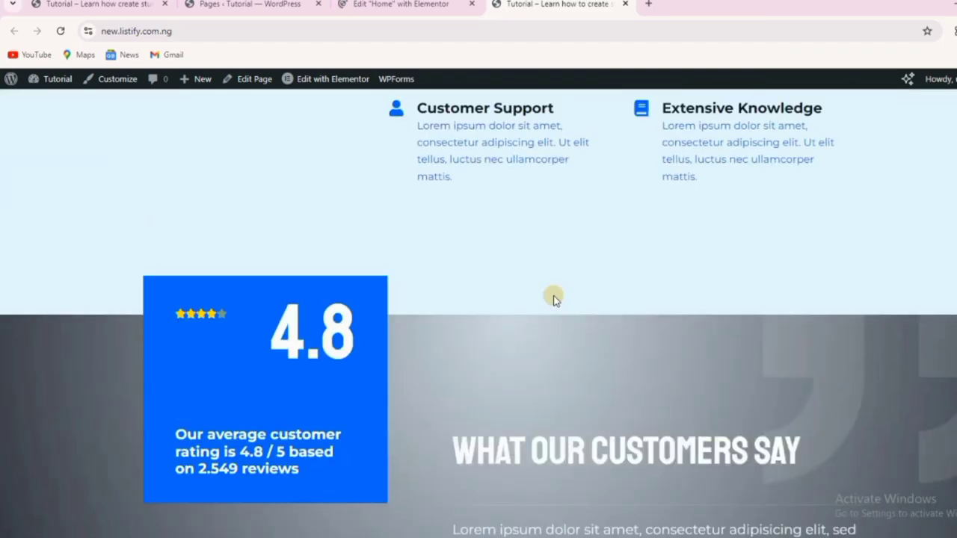
{"action": "scroll", "coordinate": [553, 299], "scroll_direction": "up", "scroll_amount": 8}
{"action": "left_click", "coordinate": [83, 6]}
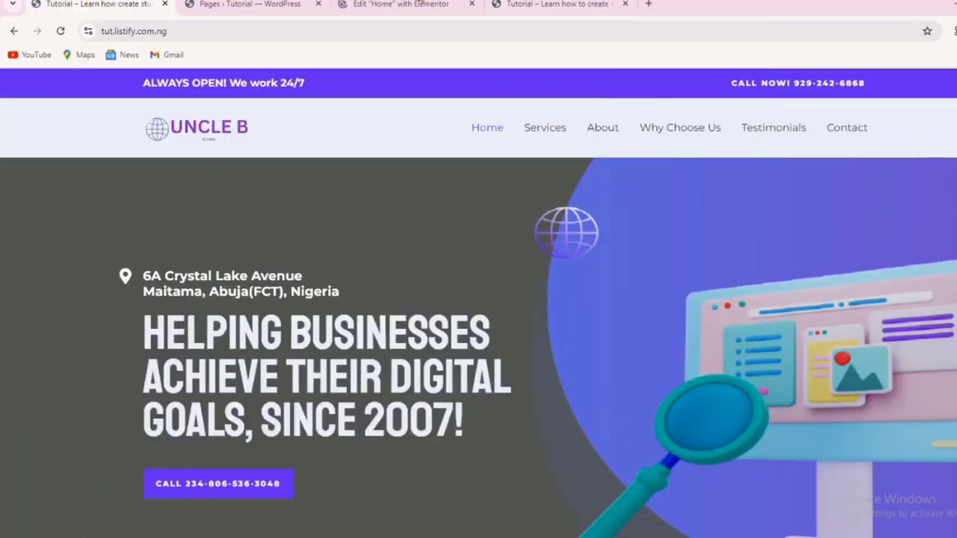
{"action": "left_click", "coordinate": [551, 7]}
{"action": "left_click", "coordinate": [380, 6]}
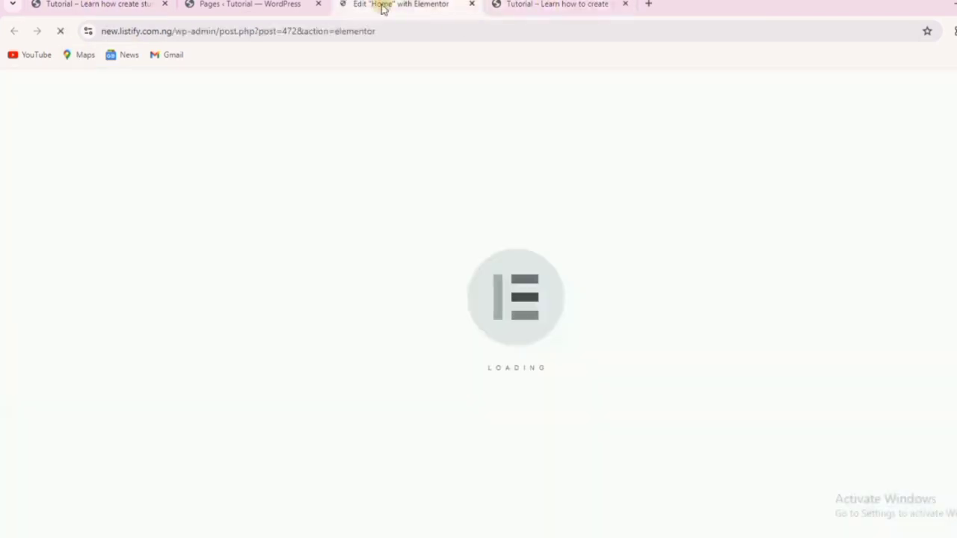
{"action": "left_click", "coordinate": [246, 7]}
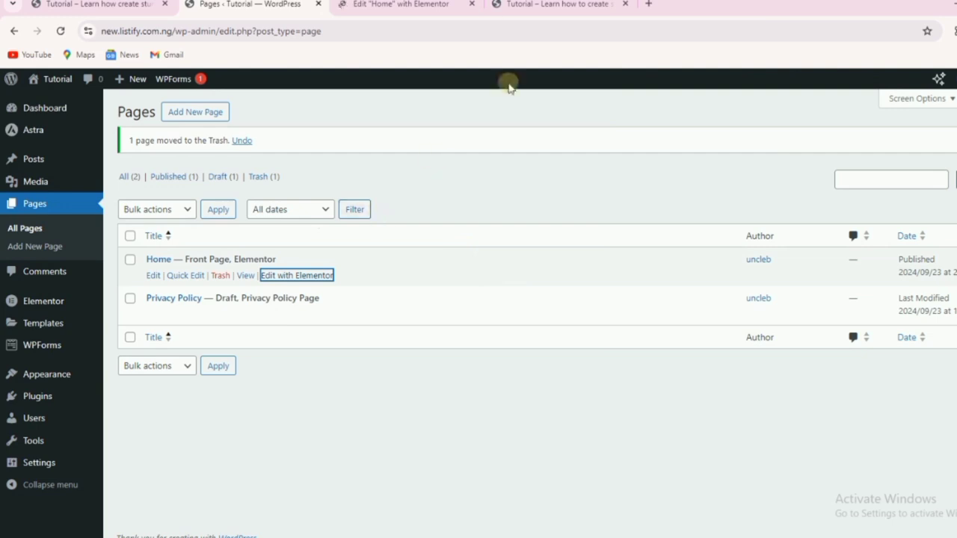
{"action": "left_click", "coordinate": [391, 5]}
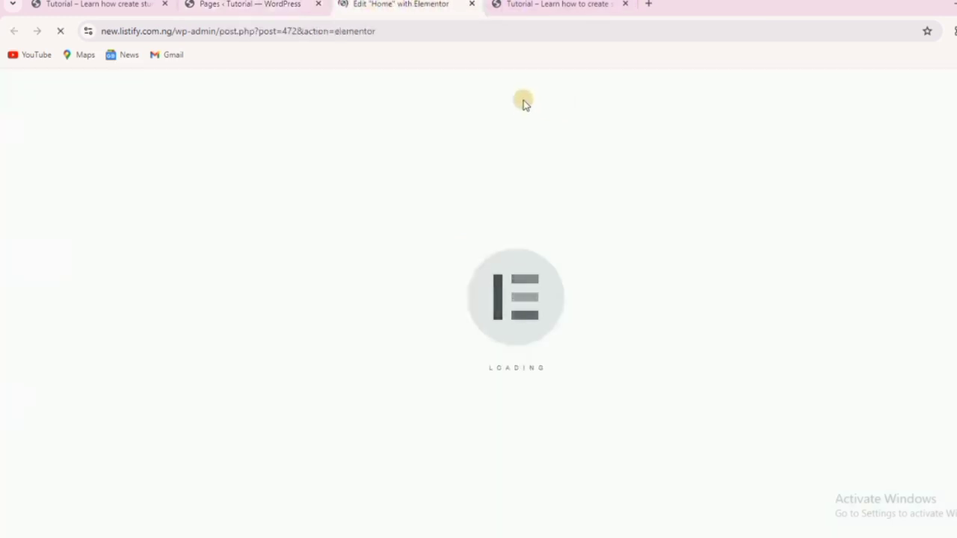
{"action": "left_click", "coordinate": [537, 5]}
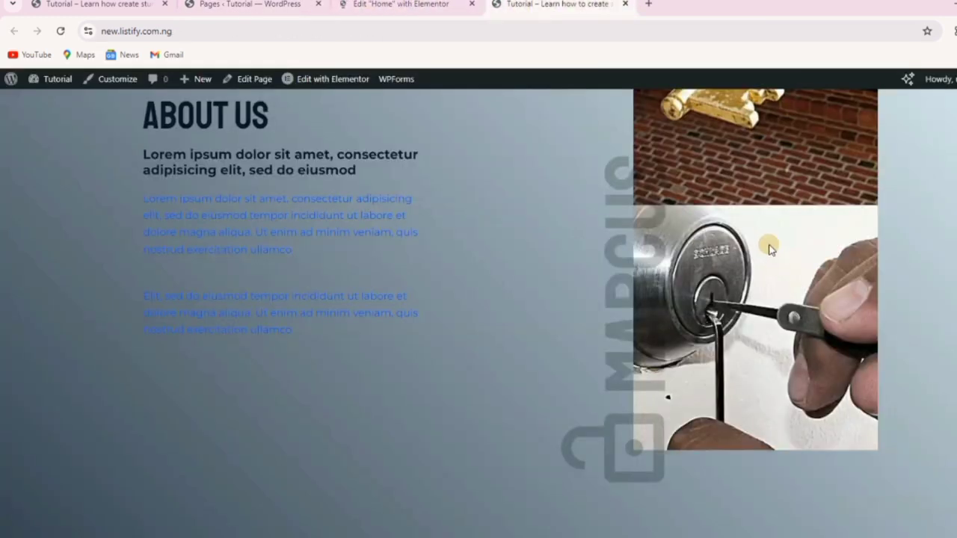
{"action": "scroll", "coordinate": [673, 243], "scroll_direction": "down", "scroll_amount": 10}
{"action": "scroll", "coordinate": [675, 240], "scroll_direction": "up", "scroll_amount": 5}
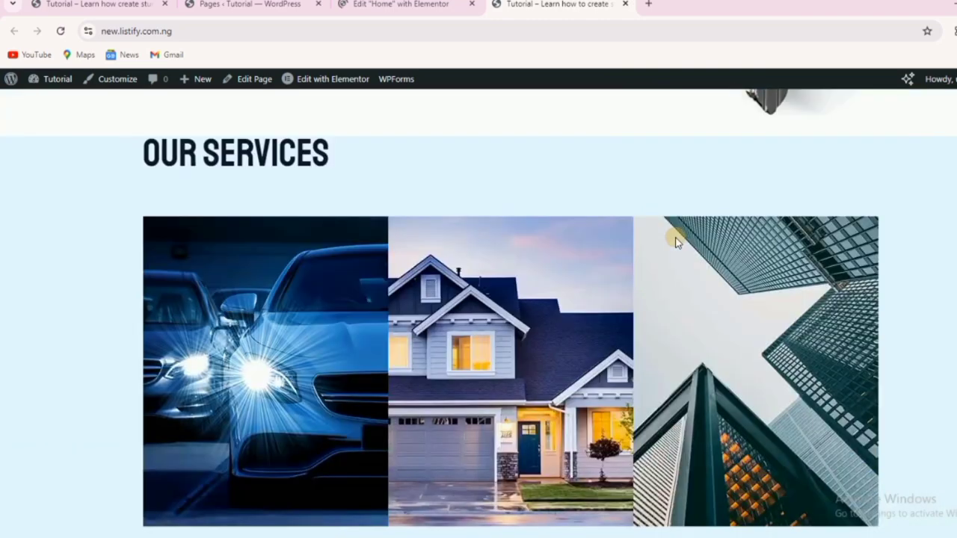
{"action": "scroll", "coordinate": [432, 252], "scroll_direction": "up", "scroll_amount": 5}
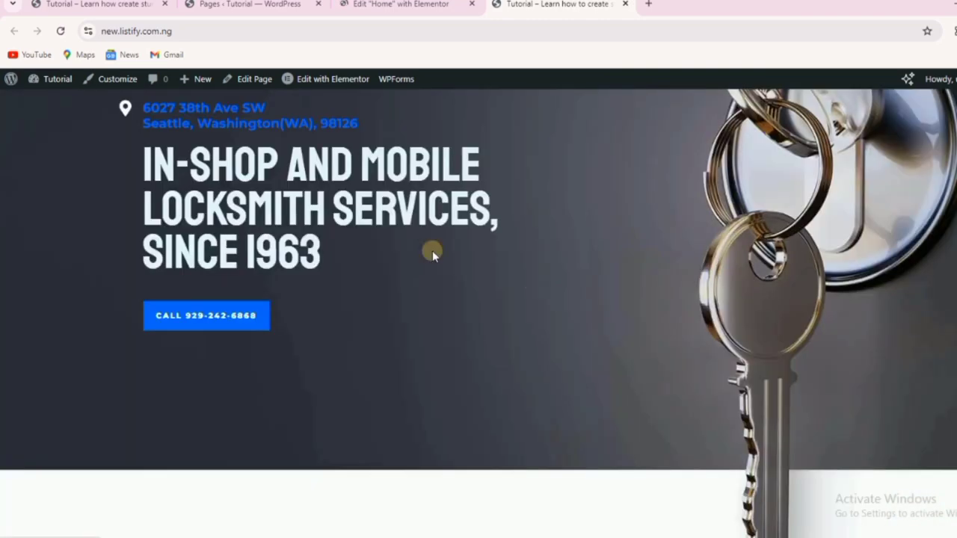
{"action": "scroll", "coordinate": [645, 298], "scroll_direction": "down", "scroll_amount": 5}
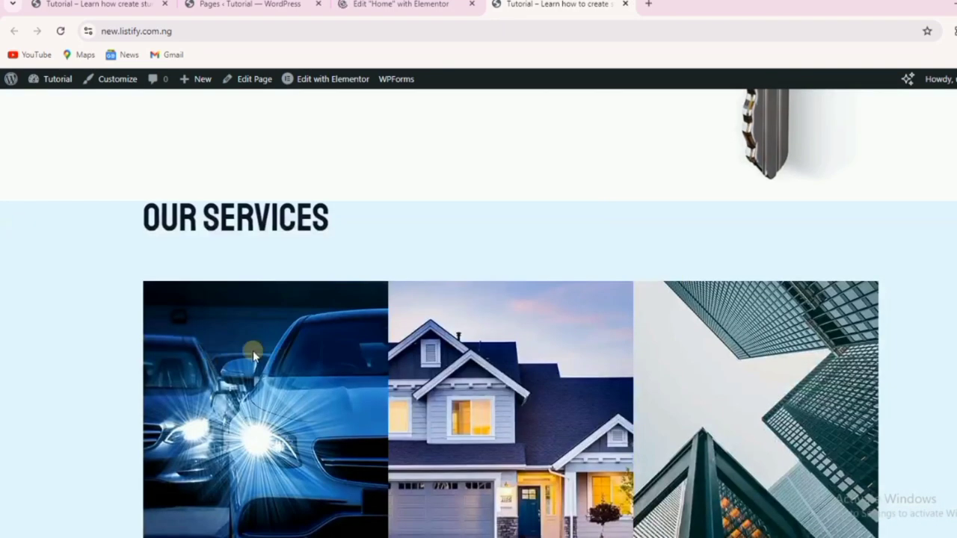
{"action": "scroll", "coordinate": [792, 366], "scroll_direction": "down", "scroll_amount": 10}
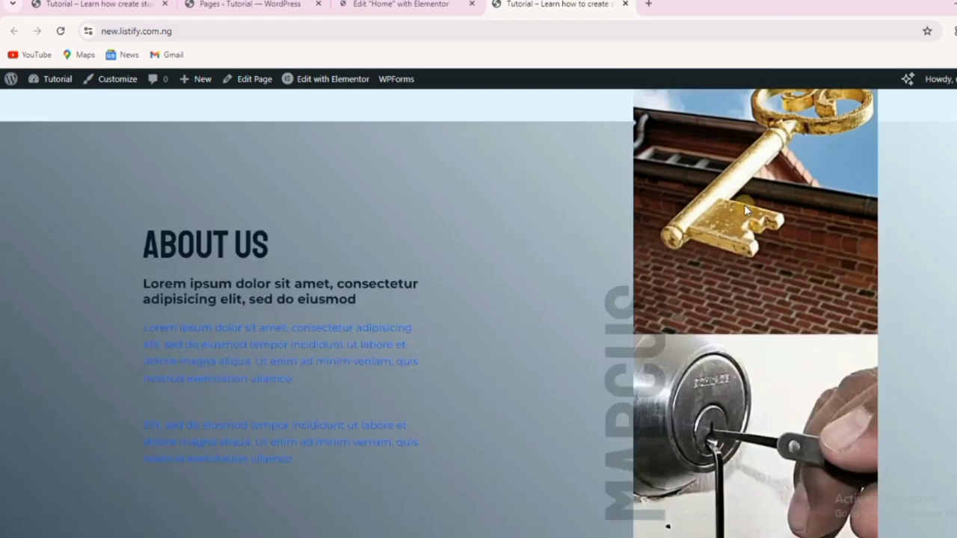
{"action": "scroll", "coordinate": [278, 328], "scroll_direction": "down", "scroll_amount": 12}
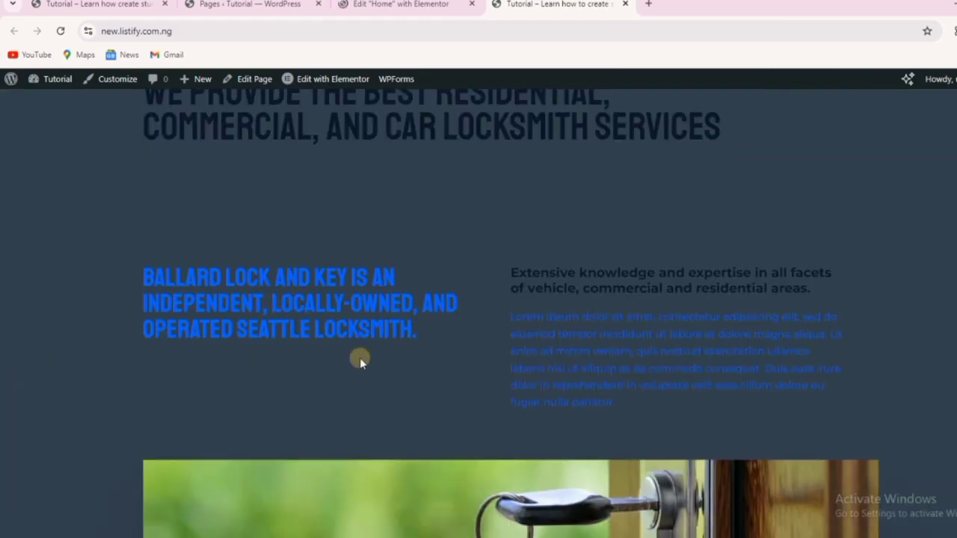
{"action": "scroll", "coordinate": [530, 299], "scroll_direction": "down", "scroll_amount": 15}
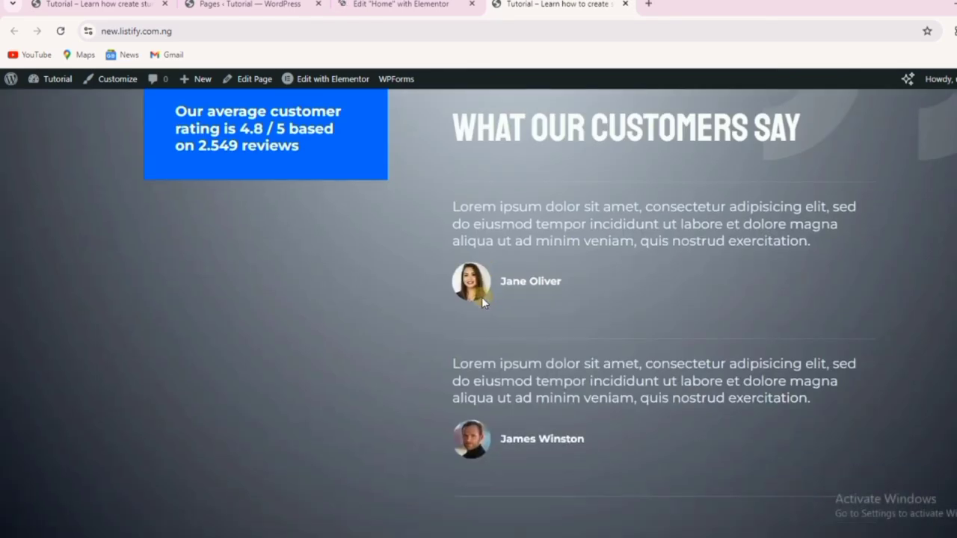
{"action": "scroll", "coordinate": [591, 294], "scroll_direction": "down", "scroll_amount": 15}
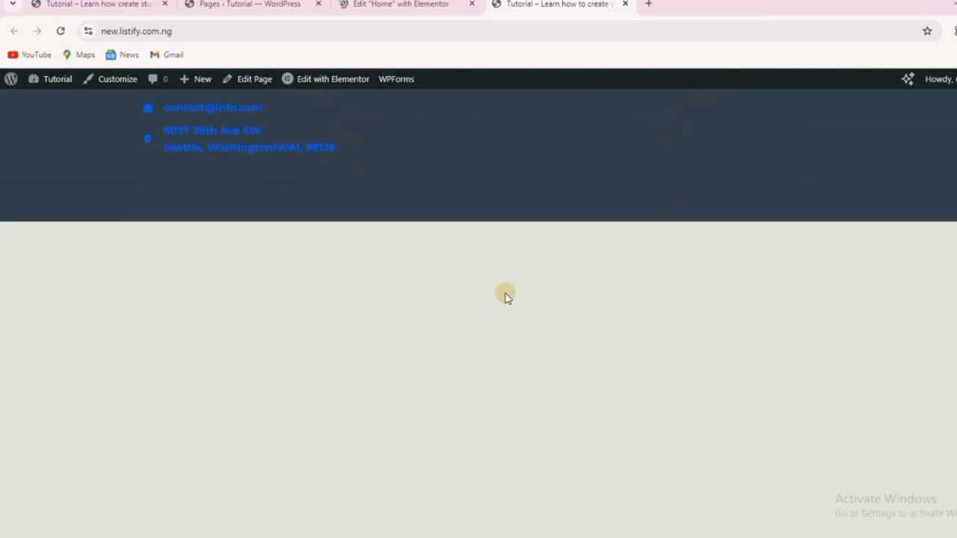
{"action": "scroll", "coordinate": [504, 296], "scroll_direction": "down", "scroll_amount": 3}
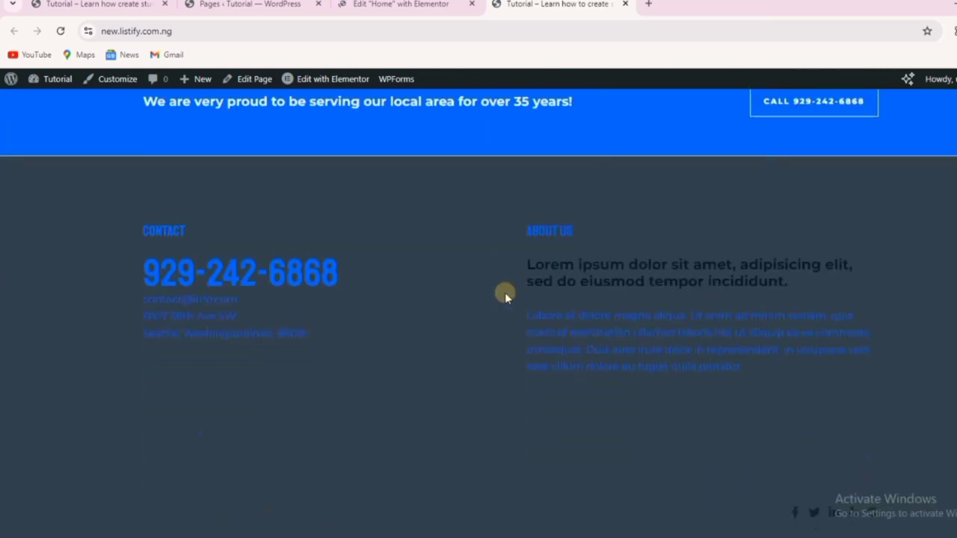
{"action": "scroll", "coordinate": [504, 291], "scroll_direction": "up", "scroll_amount": 20}
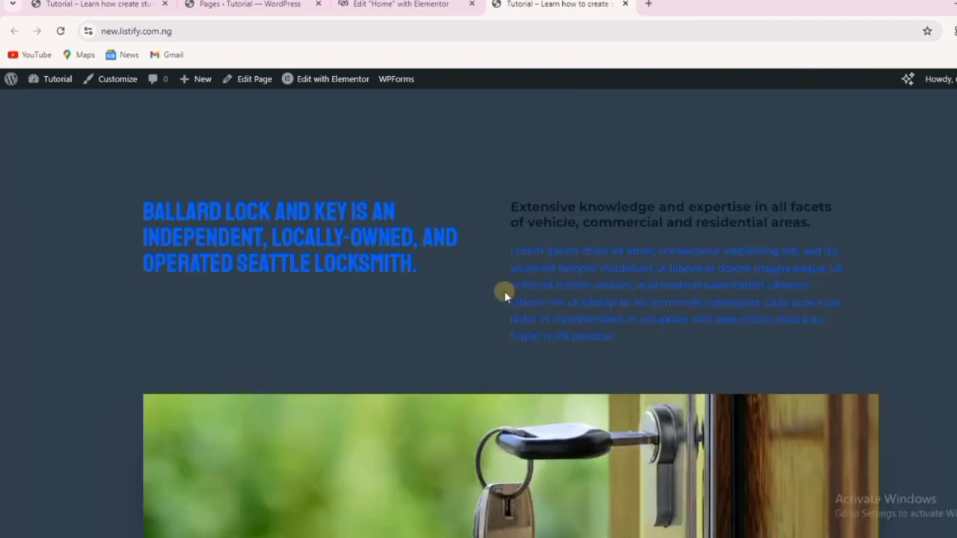
{"action": "scroll", "coordinate": [504, 291], "scroll_direction": "down", "scroll_amount": 15}
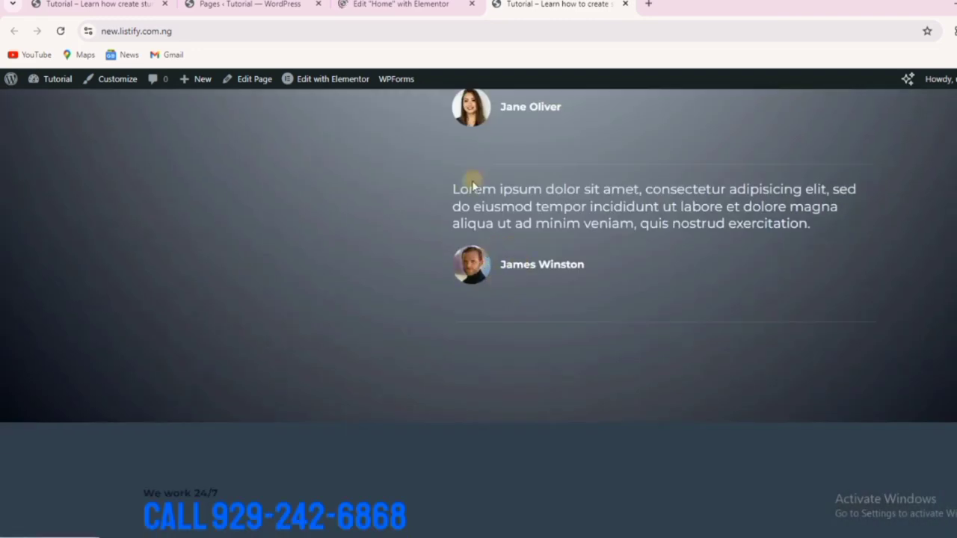
{"action": "scroll", "coordinate": [480, 145], "scroll_direction": "up", "scroll_amount": 10}
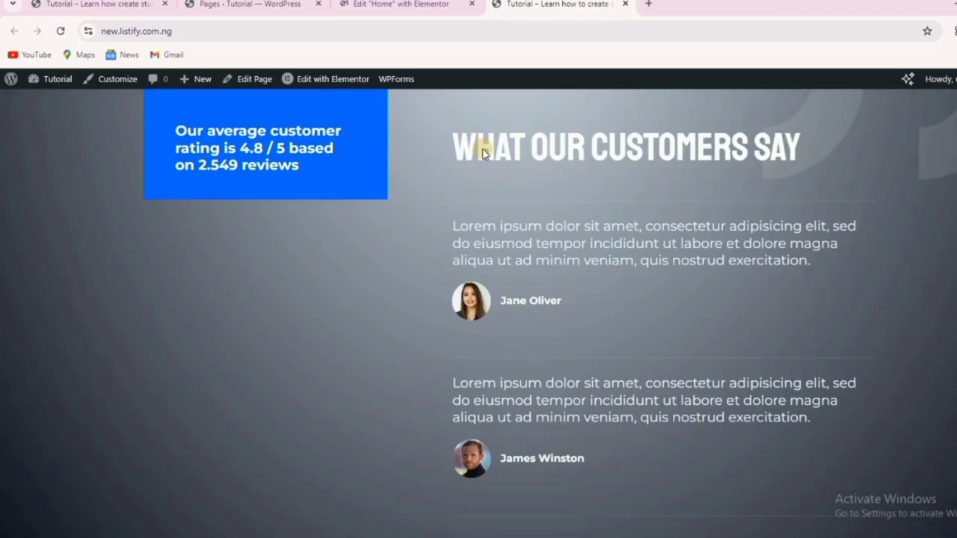
{"action": "scroll", "coordinate": [541, 304], "scroll_direction": "up", "scroll_amount": 10}
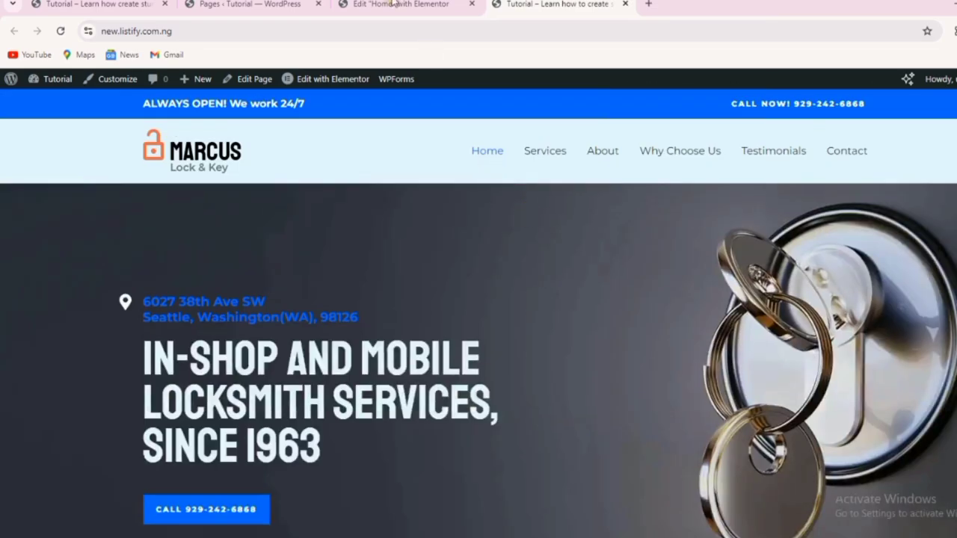
Wait through the Page Unresponsive prompt until Home loads in the Elementor editor.
{"action": "left_click", "coordinate": [395, 5]}
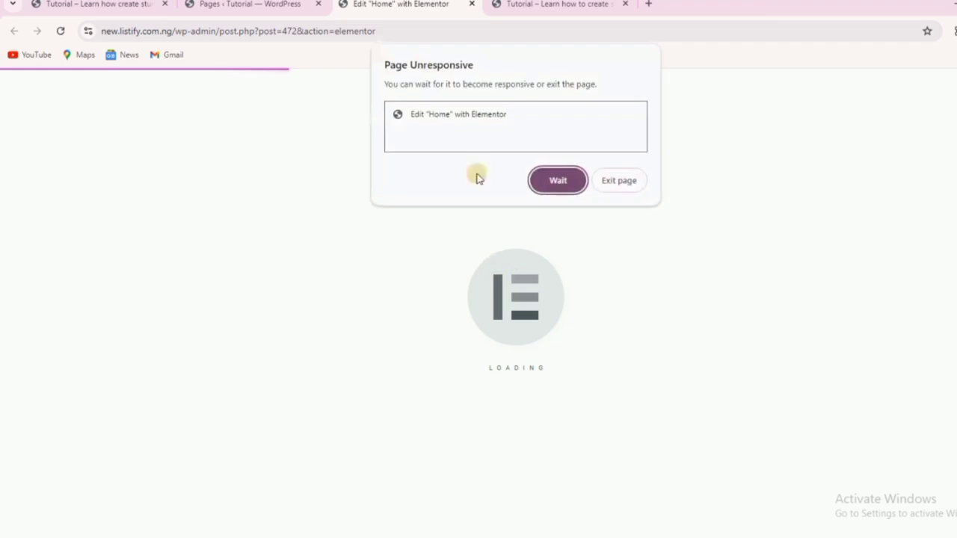
{"action": "left_click", "coordinate": [556, 177]}
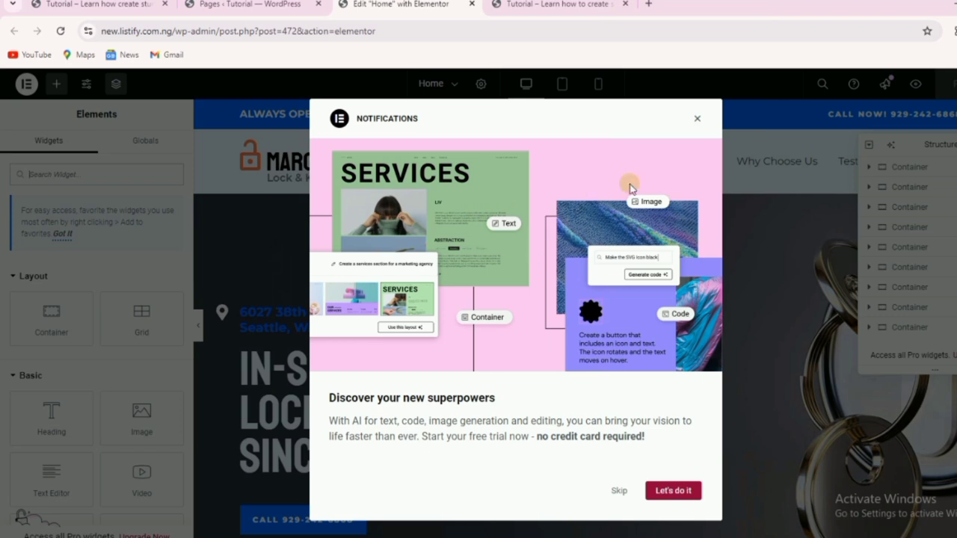
{"action": "left_click", "coordinate": [619, 492]}
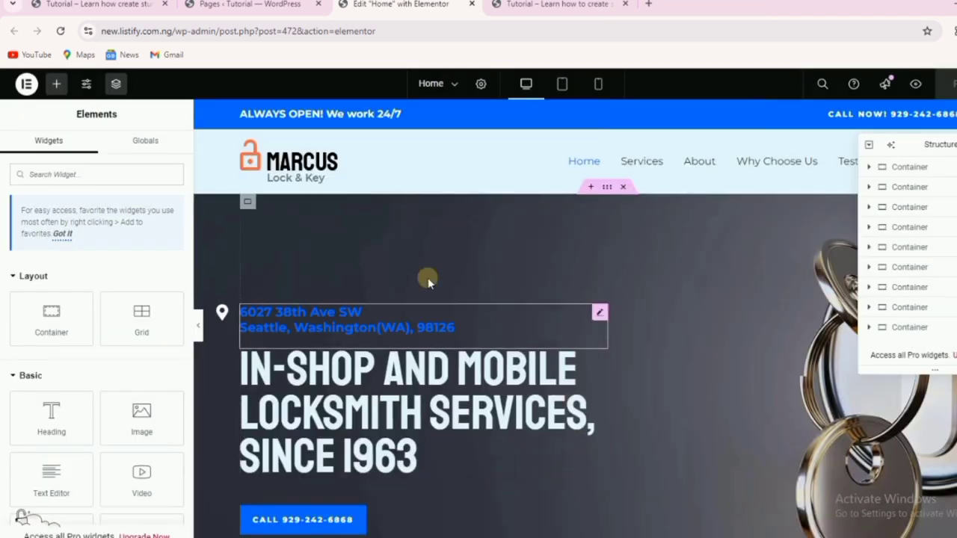
{"action": "scroll", "coordinate": [710, 319], "scroll_direction": "down", "scroll_amount": 10}
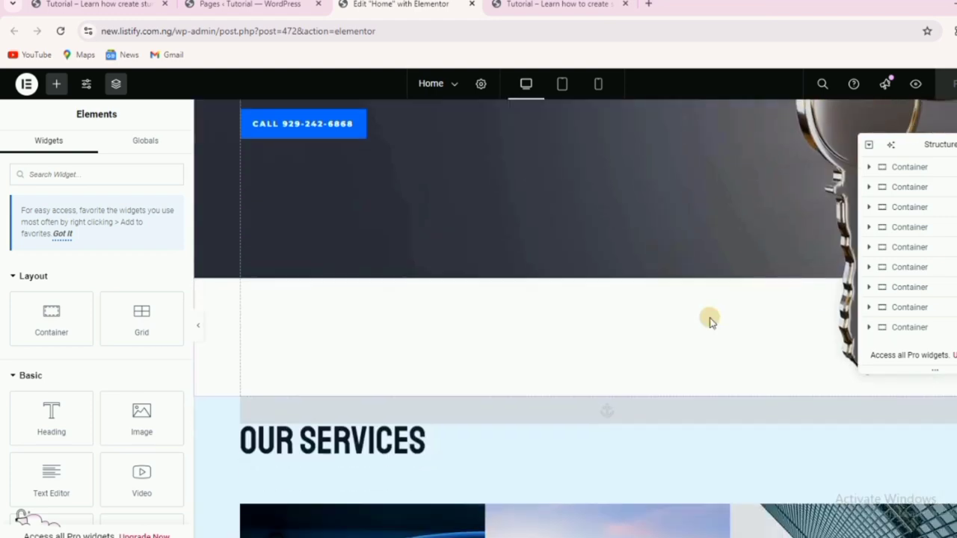
{"action": "scroll", "coordinate": [710, 320], "scroll_direction": "down", "scroll_amount": 8}
{"action": "scroll", "coordinate": [708, 317], "scroll_direction": "up", "scroll_amount": 16}
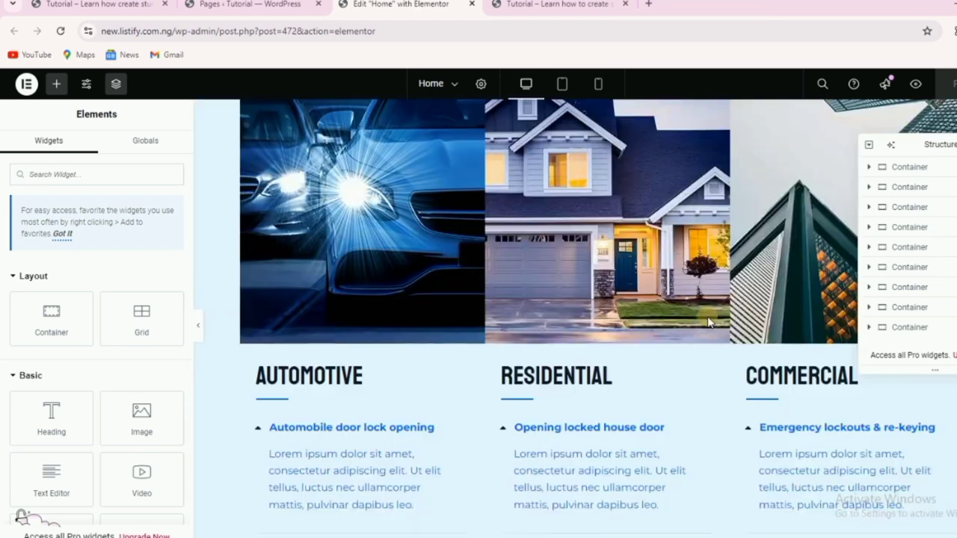
{"action": "scroll", "coordinate": [707, 314], "scroll_direction": "up", "scroll_amount": 5}
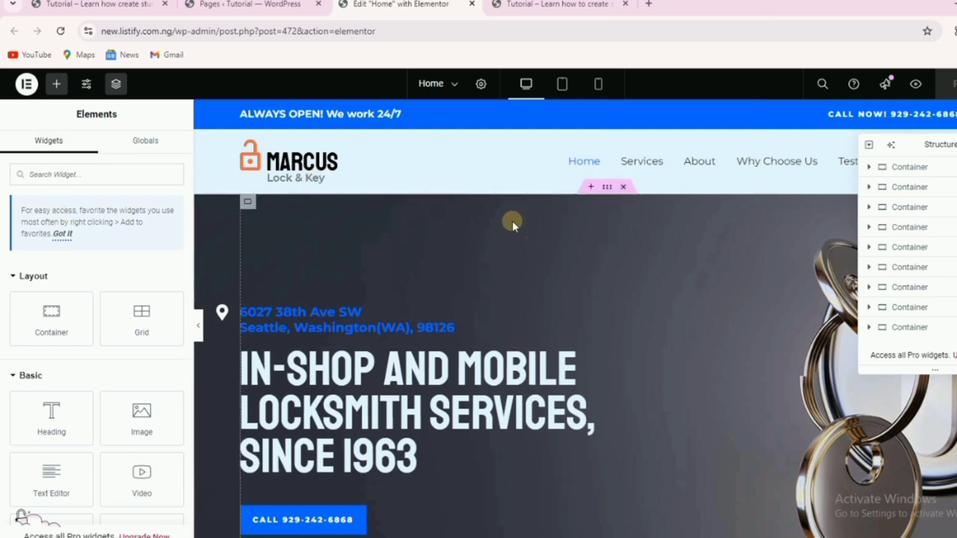
{"action": "left_click", "coordinate": [566, 85]}
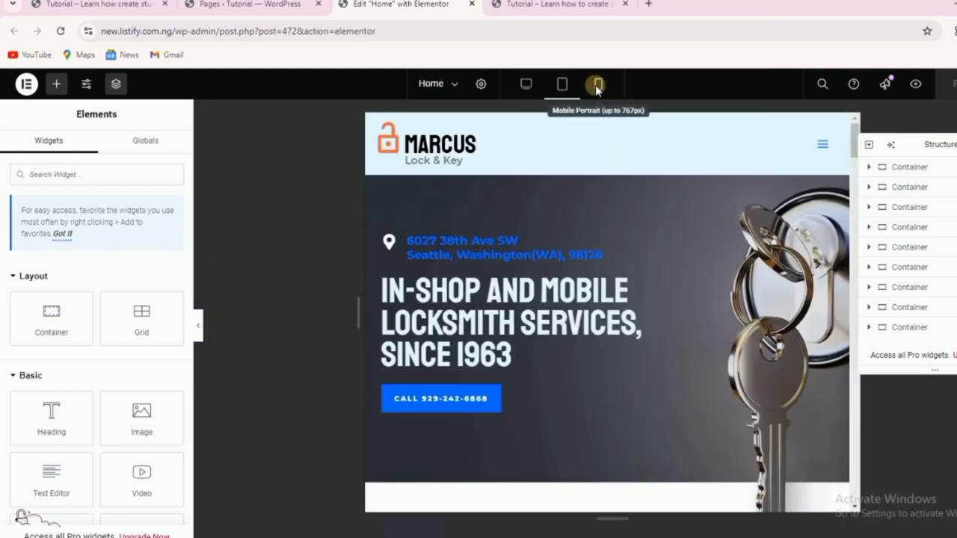
{"action": "left_click", "coordinate": [597, 85]}
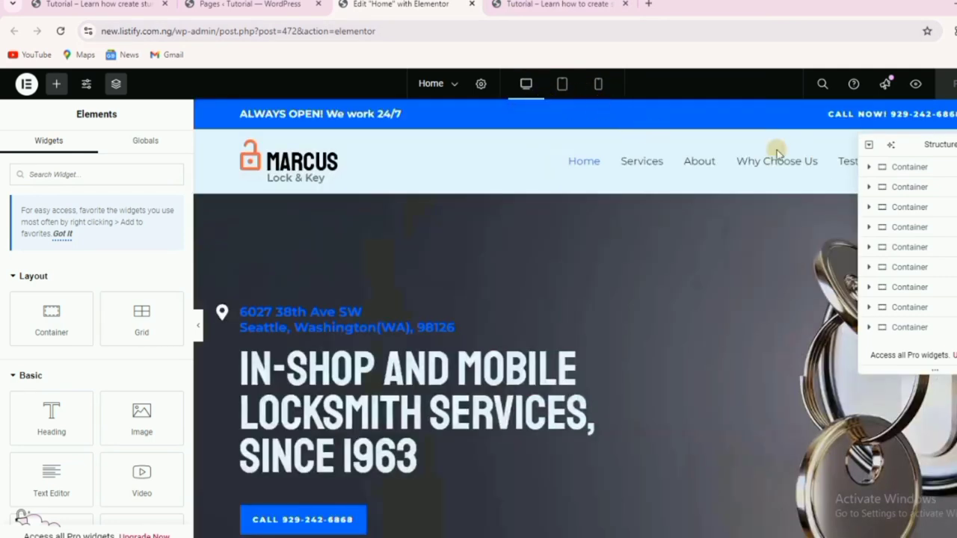
{"action": "mouse_move", "coordinate": [907, 151]}
{"action": "left_mouse_down"}
{"action": "mouse_move", "coordinate": [636, 170]}
{"action": "mouse_move", "coordinate": [900, 131]}
{"action": "mouse_move", "coordinate": [909, 154]}
{"action": "left_mouse_up"}
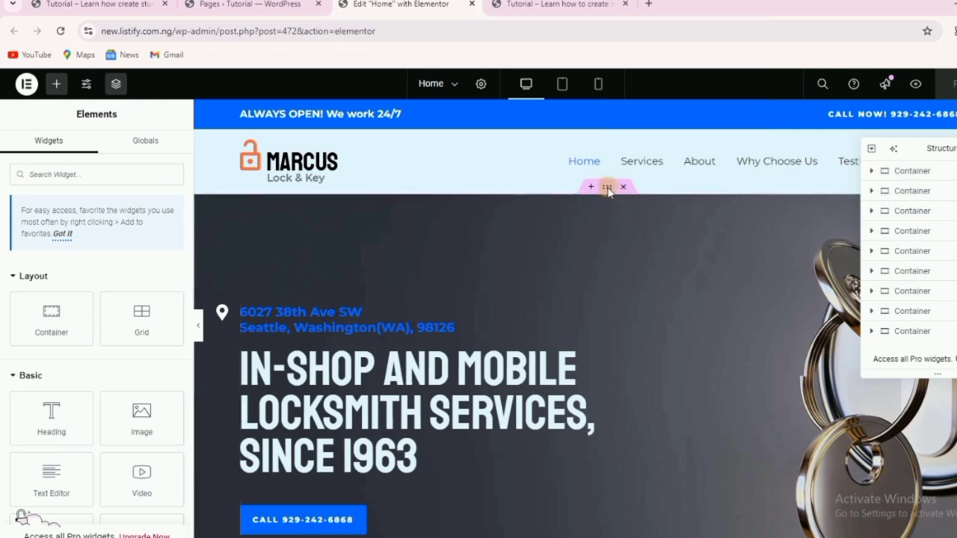
Open the hero container's Edit Container panel (Flexbox, Boxed, 1140 px) and review the canvas.
{"action": "left_click", "coordinate": [607, 187]}
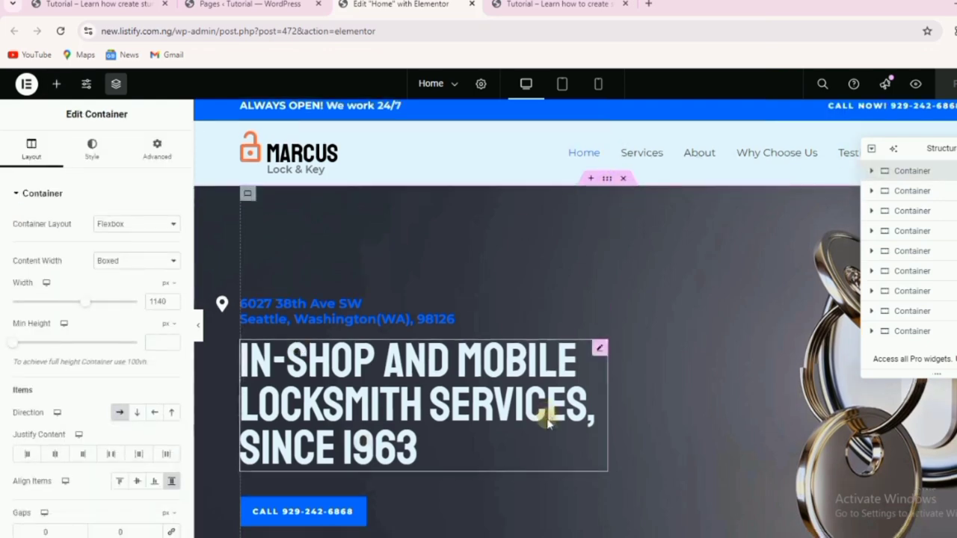
{"action": "scroll", "coordinate": [478, 414], "scroll_direction": "down", "scroll_amount": 5}
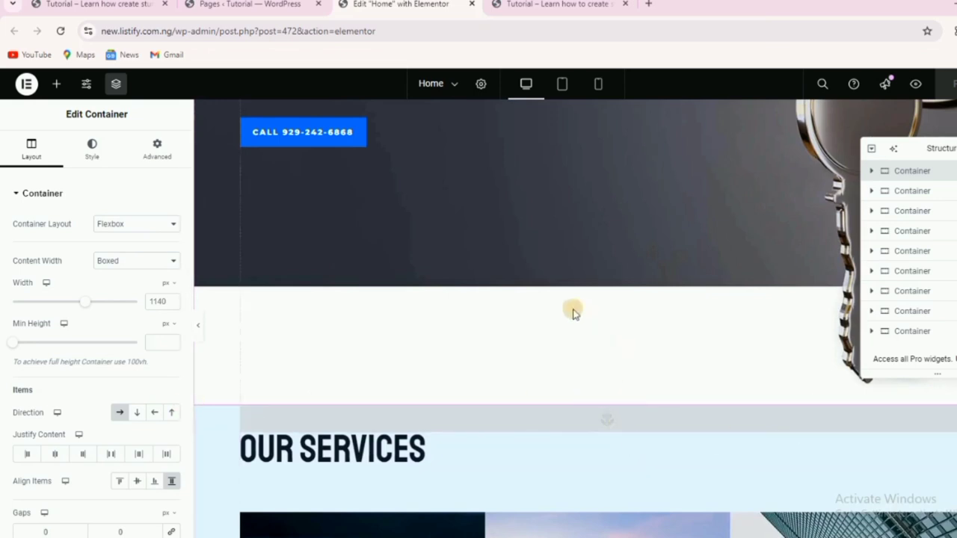
{"action": "scroll", "coordinate": [572, 311], "scroll_direction": "up", "scroll_amount": 3}
{"action": "scroll", "coordinate": [551, 338], "scroll_direction": "up", "scroll_amount": 3}
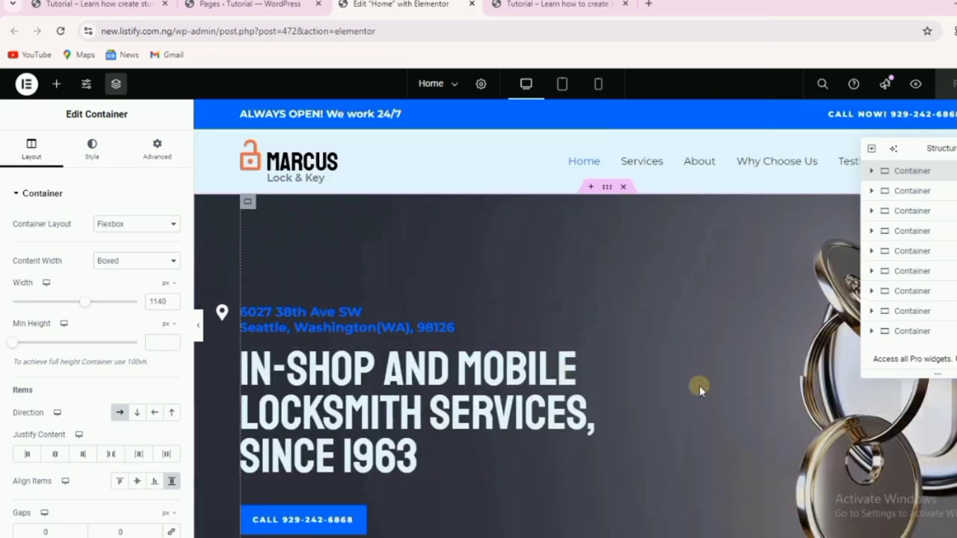
{"action": "scroll", "coordinate": [634, 382], "scroll_direction": "down", "scroll_amount": 1}
{"action": "scroll", "coordinate": [628, 379], "scroll_direction": "up", "scroll_amount": 1}
{"action": "scroll", "coordinate": [598, 381], "scroll_direction": "down", "scroll_amount": 4}
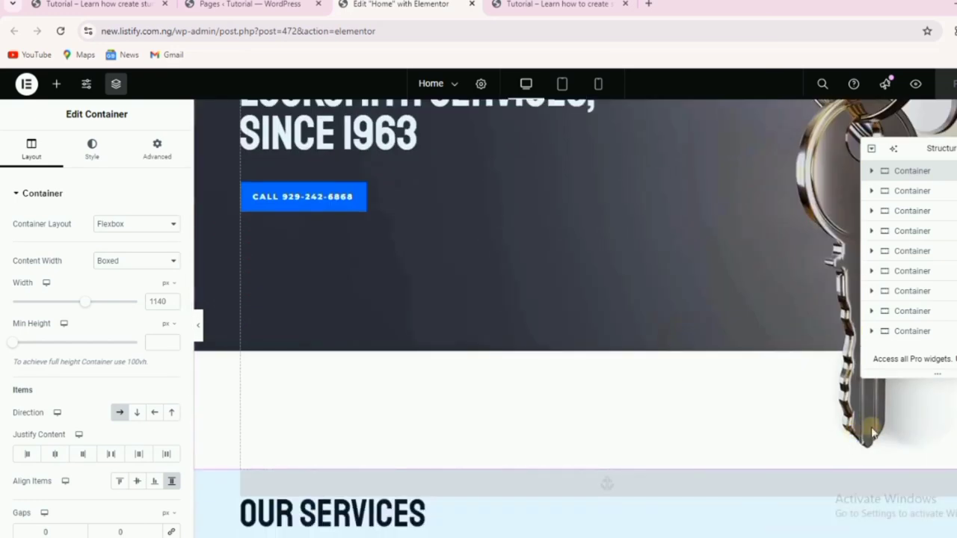
{"action": "scroll", "coordinate": [871, 424], "scroll_direction": "up", "scroll_amount": 4}
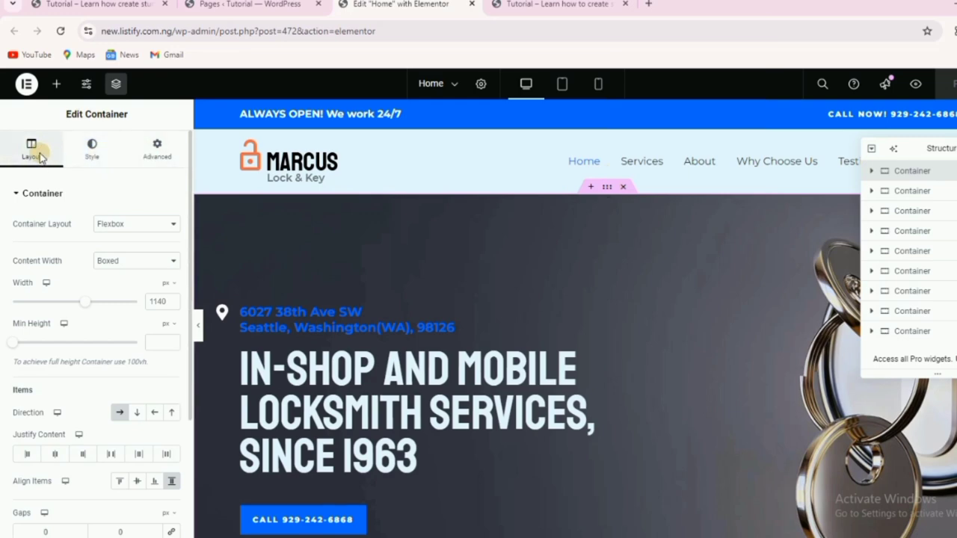
In the container's Style > Background settings, choose a new hero background image.
{"action": "left_click", "coordinate": [157, 148]}
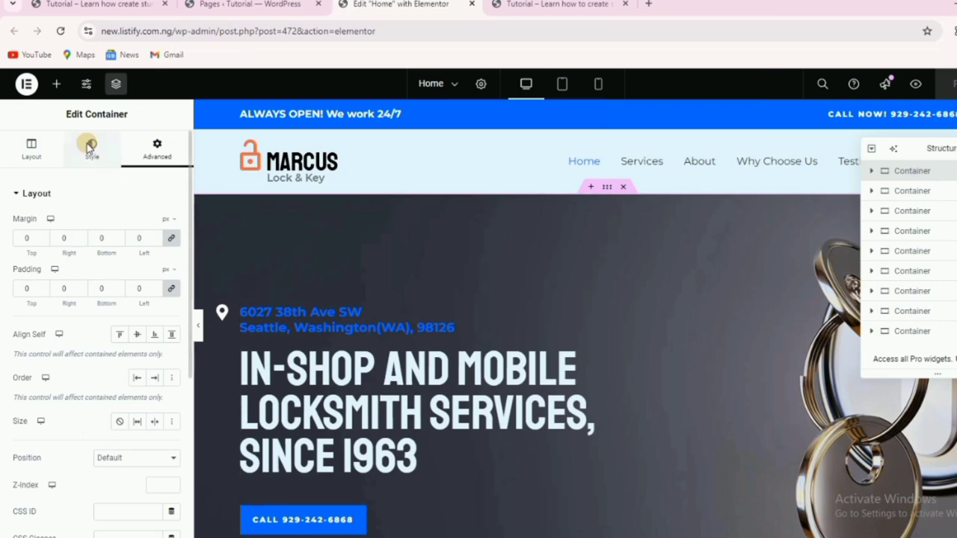
{"action": "left_click", "coordinate": [88, 148]}
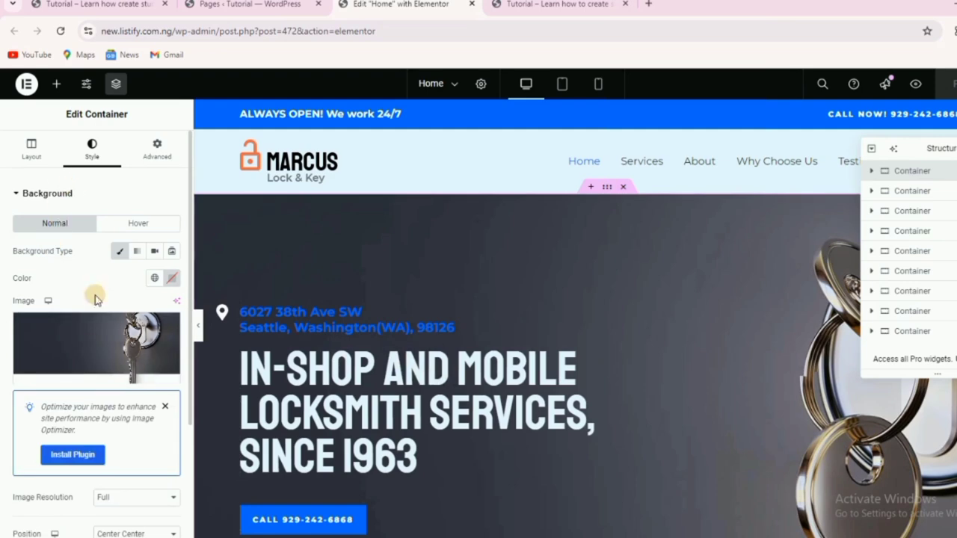
{"action": "mouse_move", "coordinate": [110, 339]}
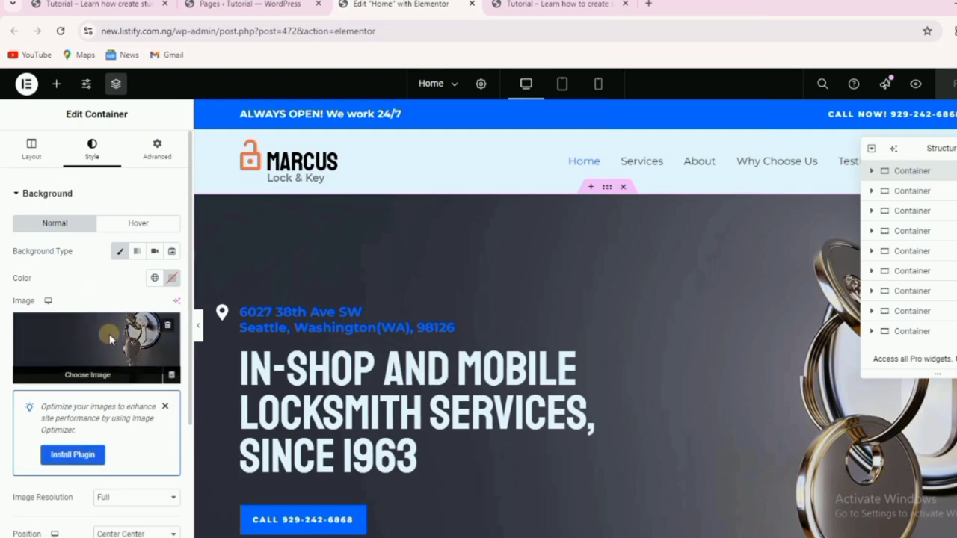
{"action": "left_click", "coordinate": [91, 371]}
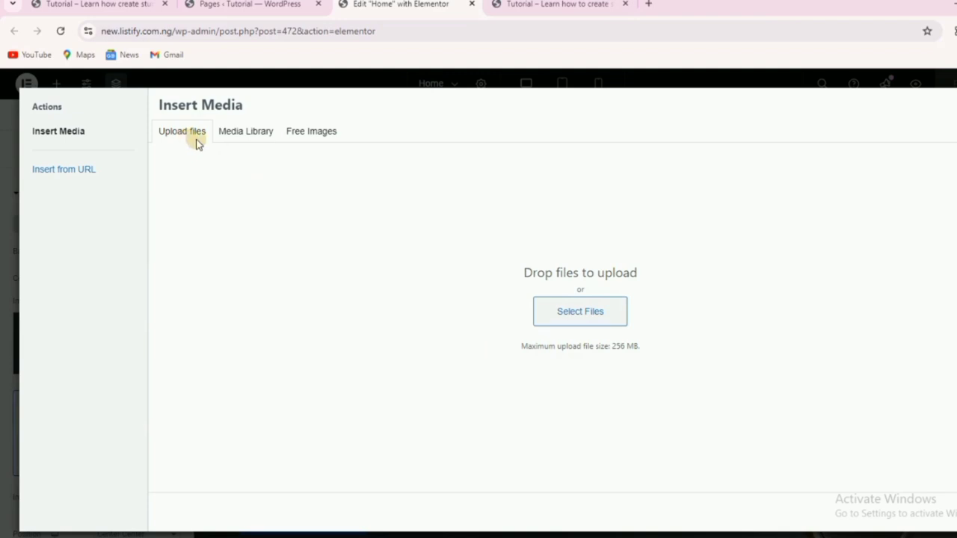
Check the Media Library, then return to Upload files to select files from the computer.
{"action": "left_click", "coordinate": [250, 132]}
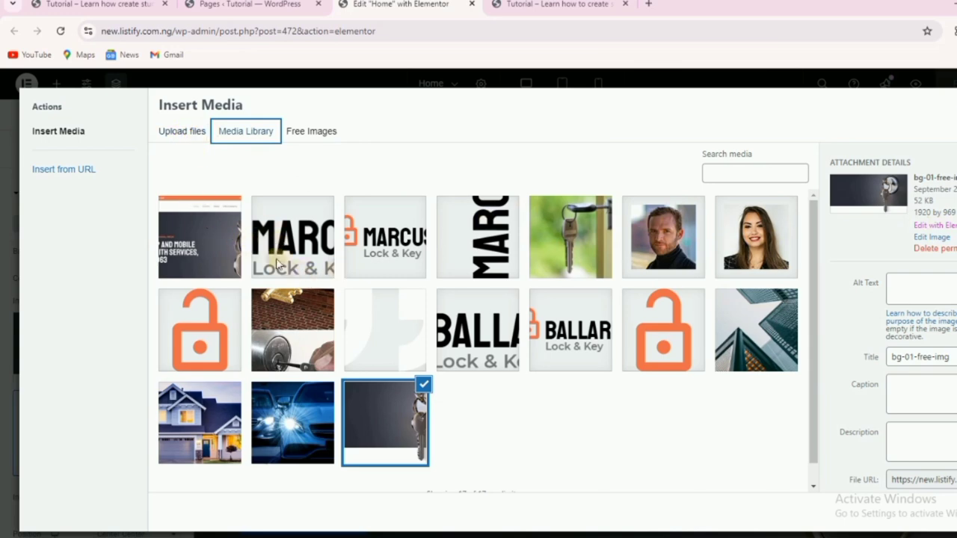
{"action": "left_click", "coordinate": [182, 133]}
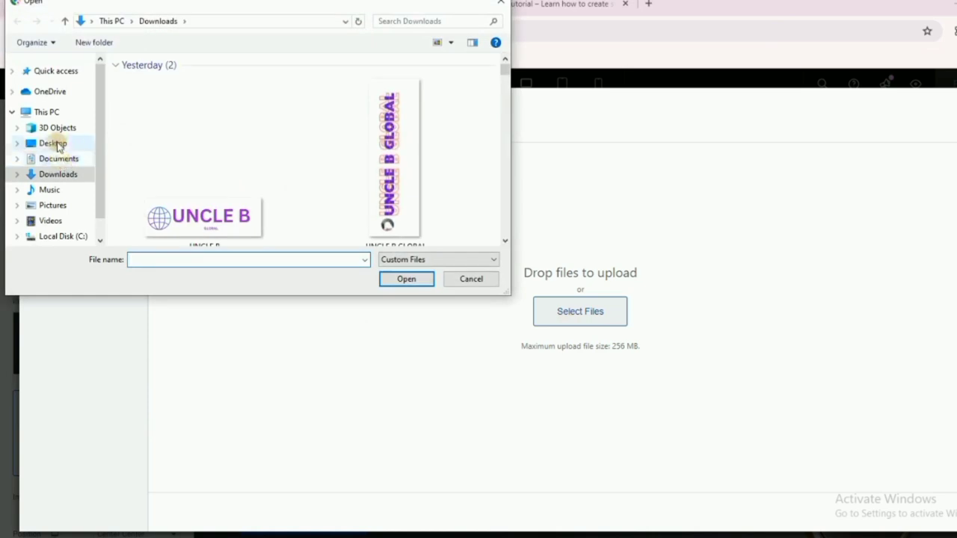
Select all eight images in Desktop > Tutorial and upload them.
{"action": "left_click", "coordinate": [54, 143]}
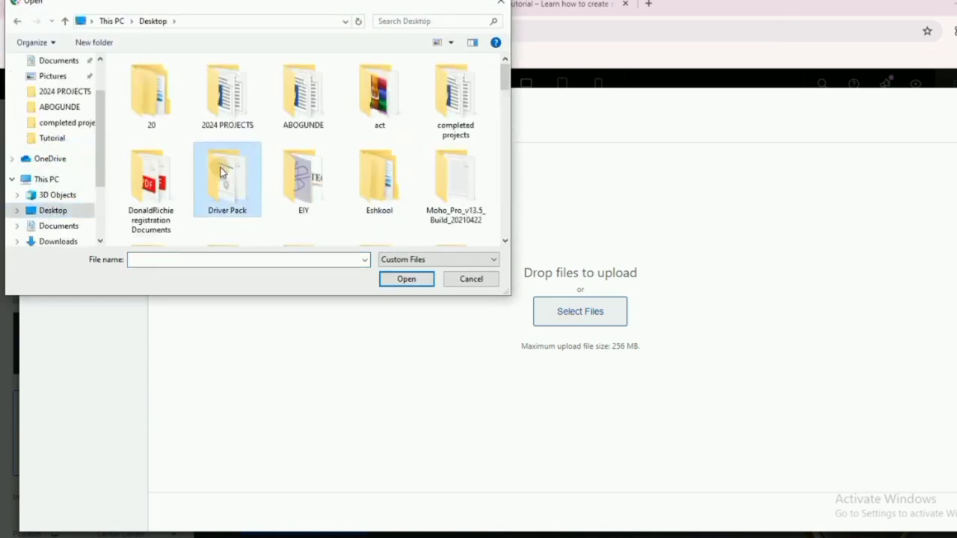
{"action": "scroll", "coordinate": [221, 172], "scroll_direction": "down", "scroll_amount": 5}
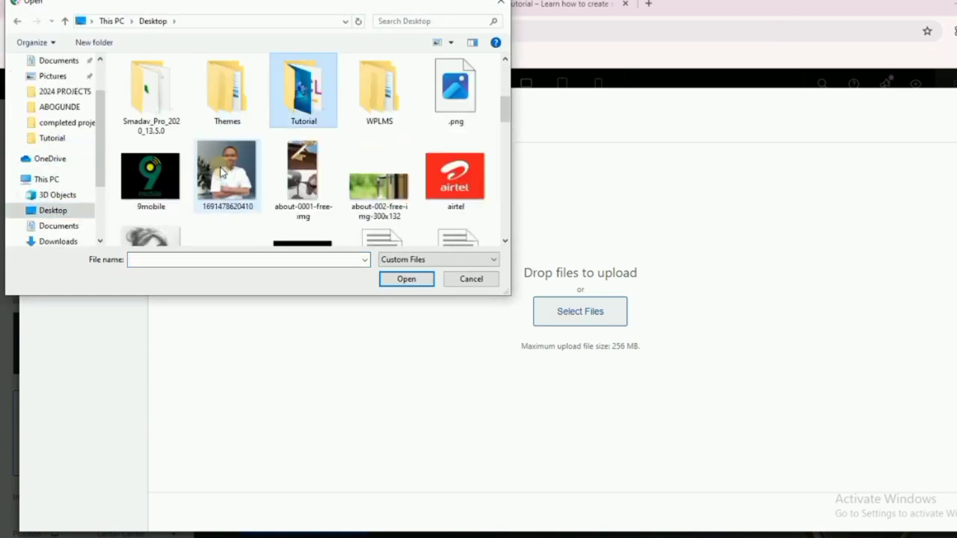
{"action": "double_click", "coordinate": [312, 124]}
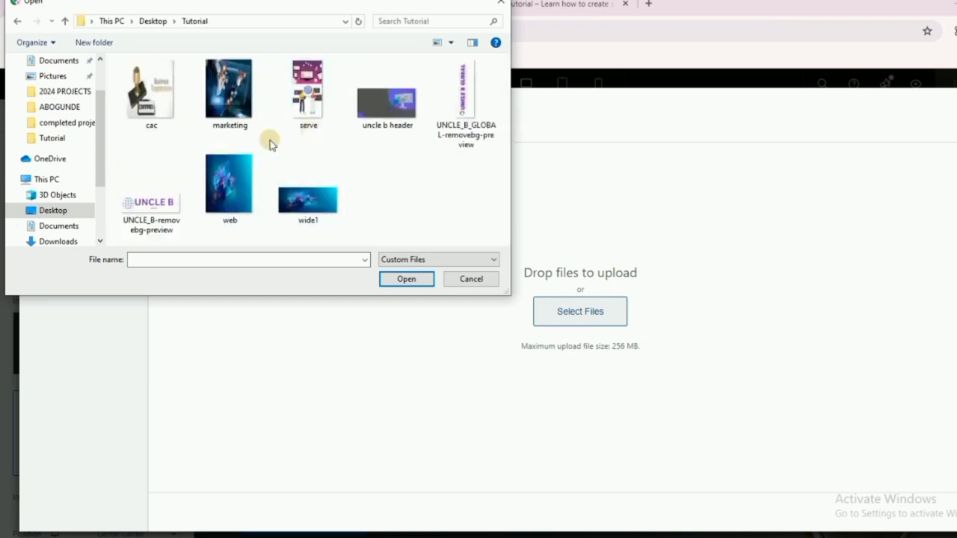
{"action": "left_click_drag", "start_coordinate": [113, 65], "coordinate": [382, 227]}
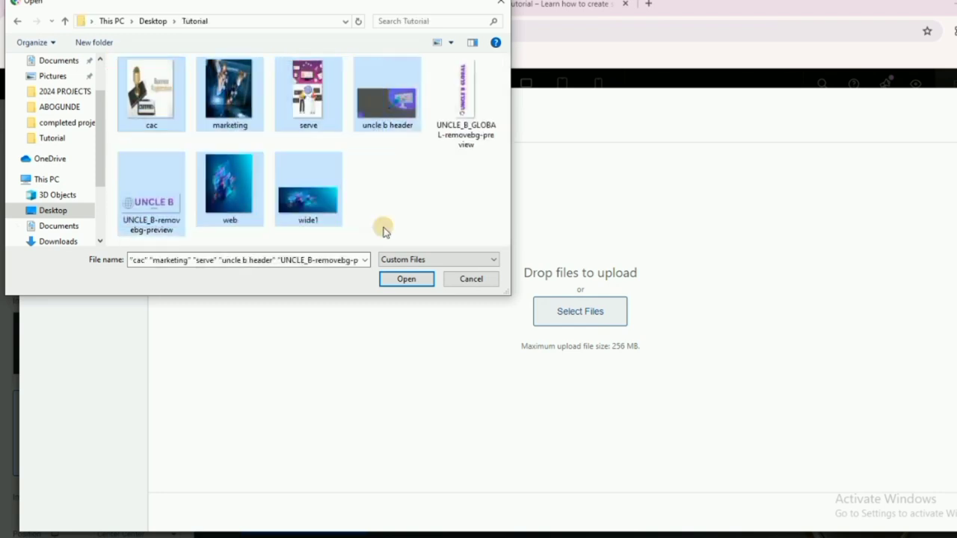
{"action": "left_click", "coordinate": [430, 213]}
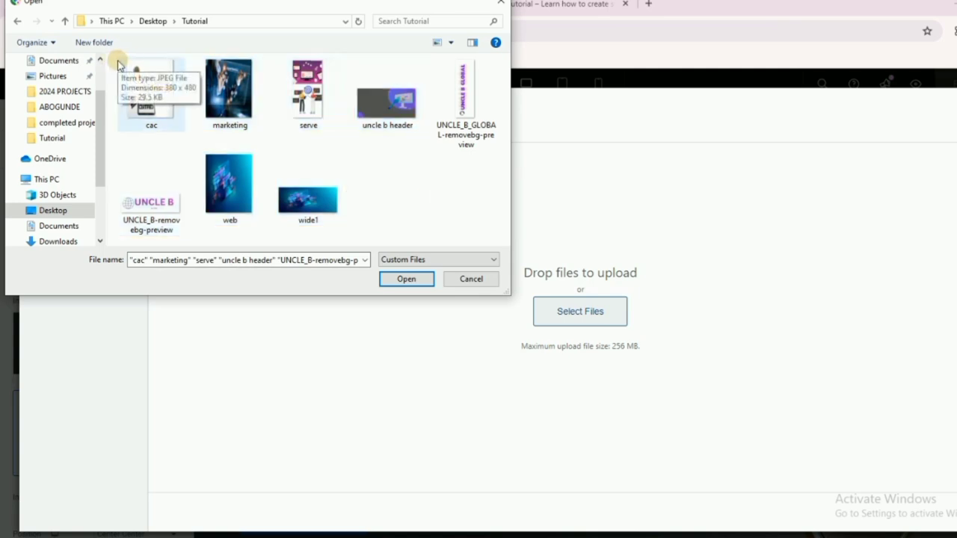
{"action": "left_click_drag", "start_coordinate": [116, 63], "coordinate": [489, 248]}
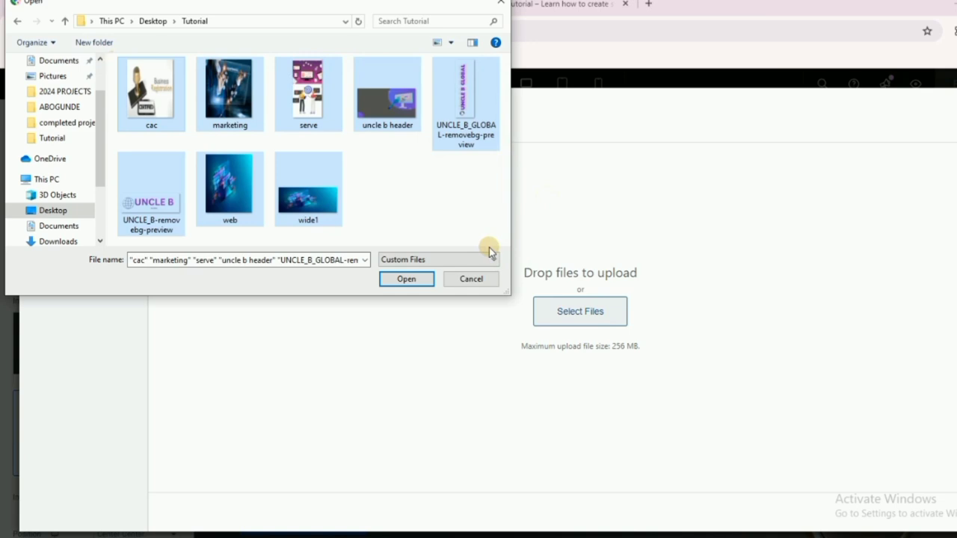
{"action": "left_click", "coordinate": [404, 281]}
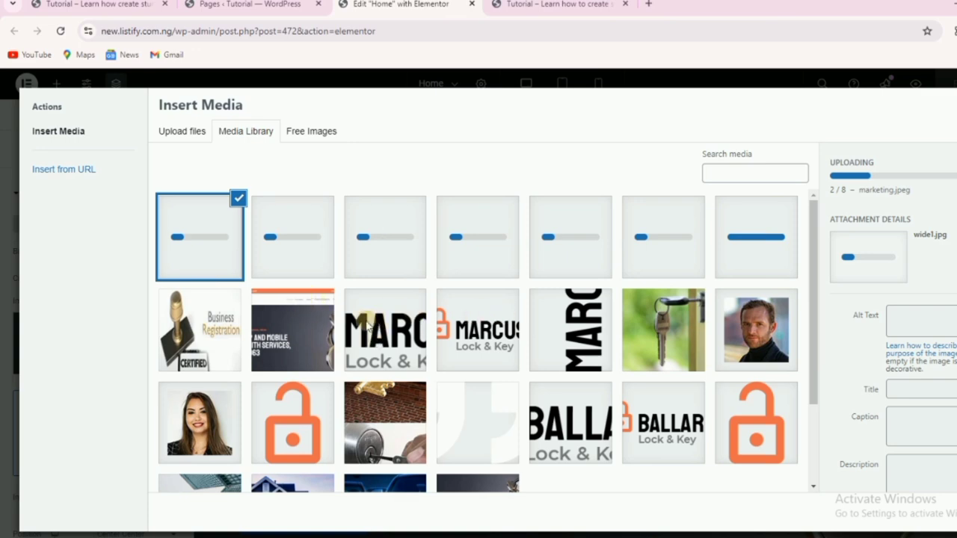
Inspect the new uploads' details, then select the uncle b header image.
{"action": "left_click", "coordinate": [308, 332]}
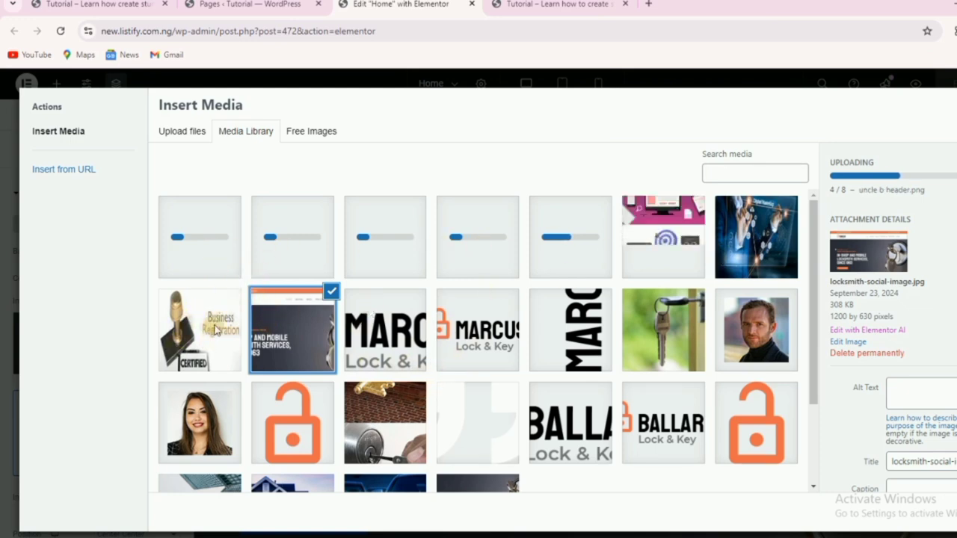
{"action": "left_click", "coordinate": [214, 329]}
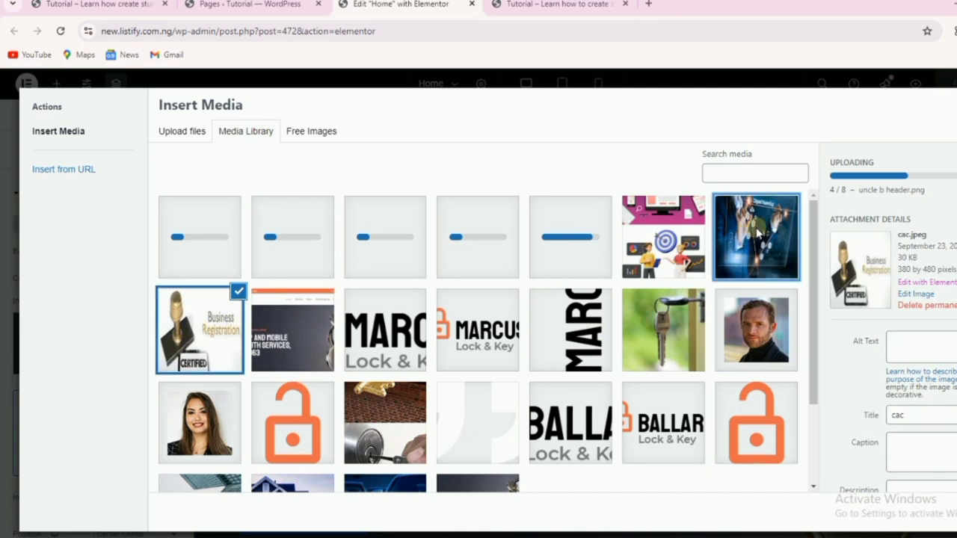
{"action": "left_click", "coordinate": [751, 233]}
{"action": "left_click", "coordinate": [663, 230]}
{"action": "left_click", "coordinate": [568, 237]}
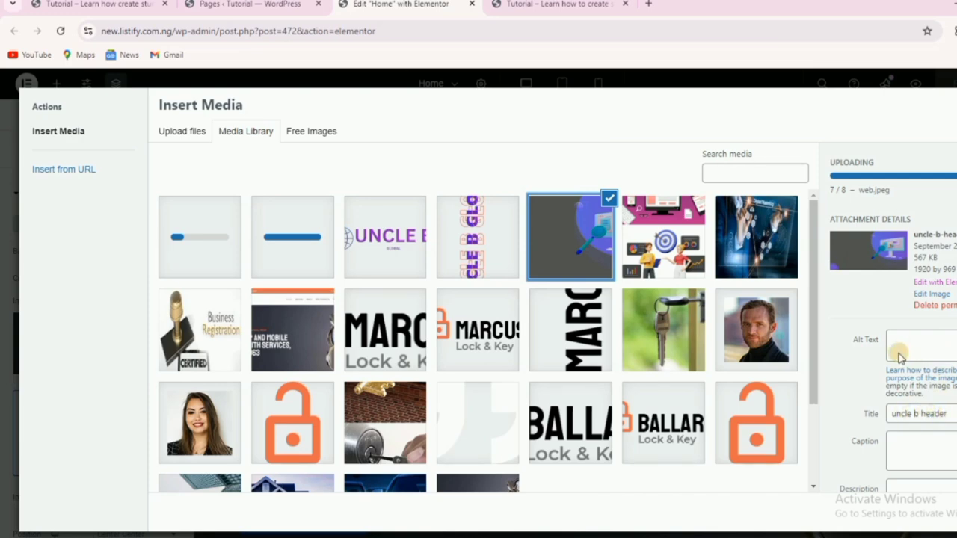
Copy 'uncle b' from the header image's Title into its Alt Text field.
{"action": "left_click", "coordinate": [950, 418]}
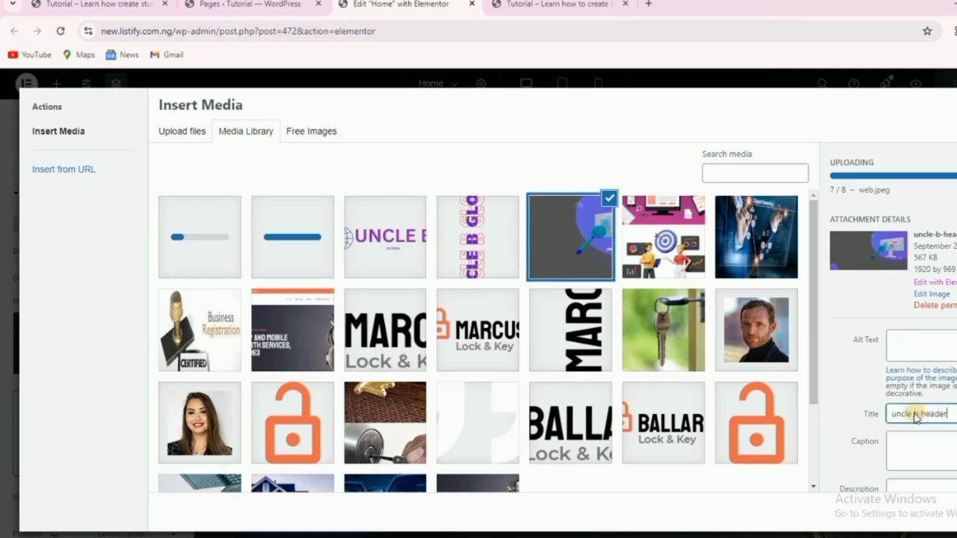
{"action": "left_click_drag", "start_coordinate": [919, 418], "coordinate": [893, 419]}
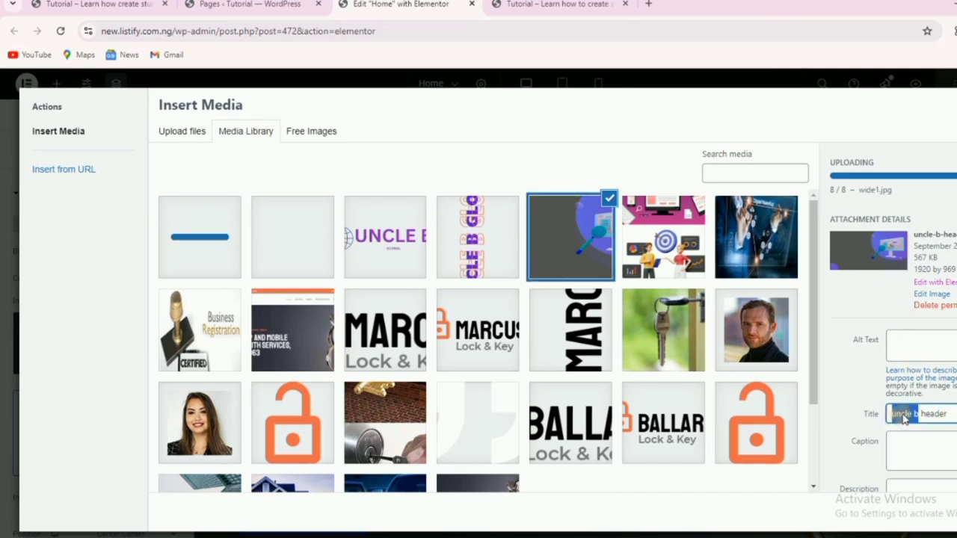
{"action": "right_click", "coordinate": [902, 419]}
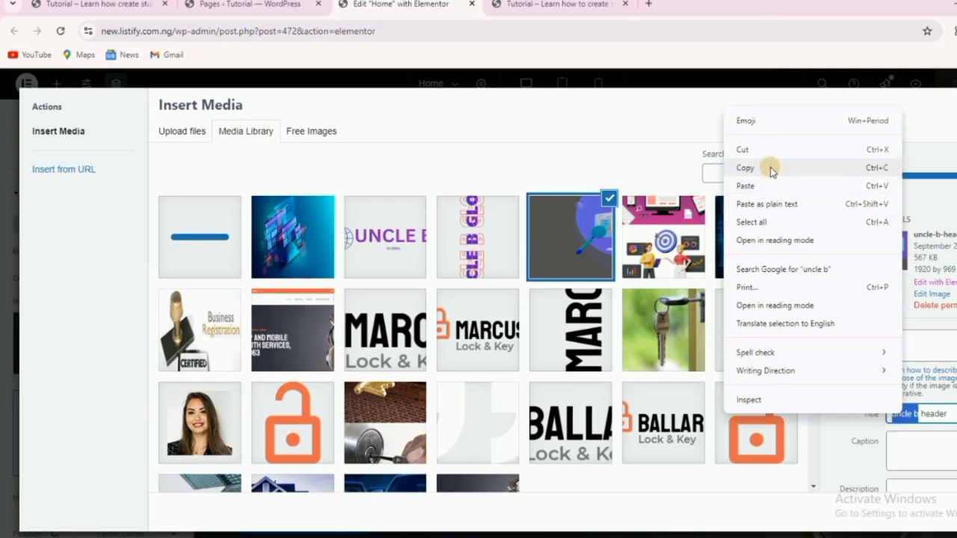
{"action": "left_click", "coordinate": [770, 169]}
{"action": "left_click", "coordinate": [922, 356]}
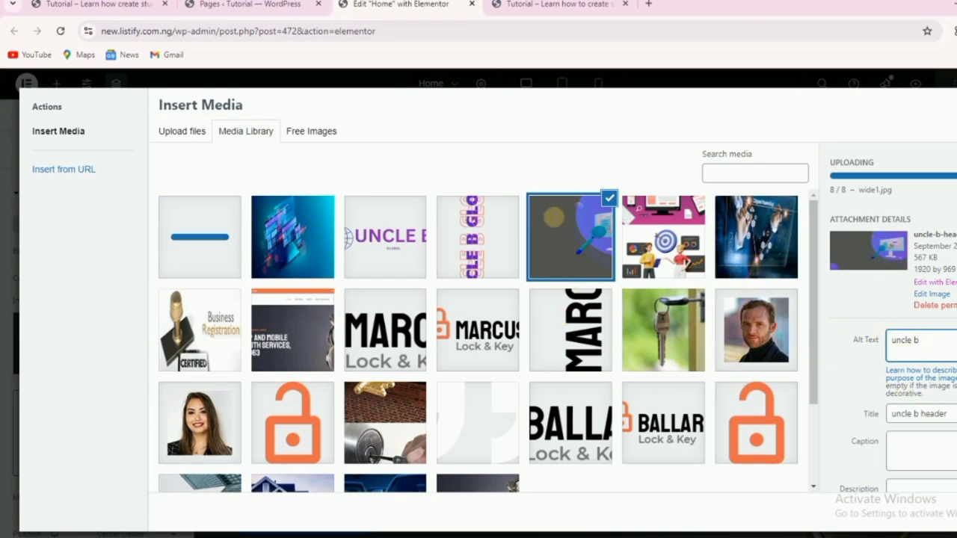
{"action": "left_click", "coordinate": [571, 237]}
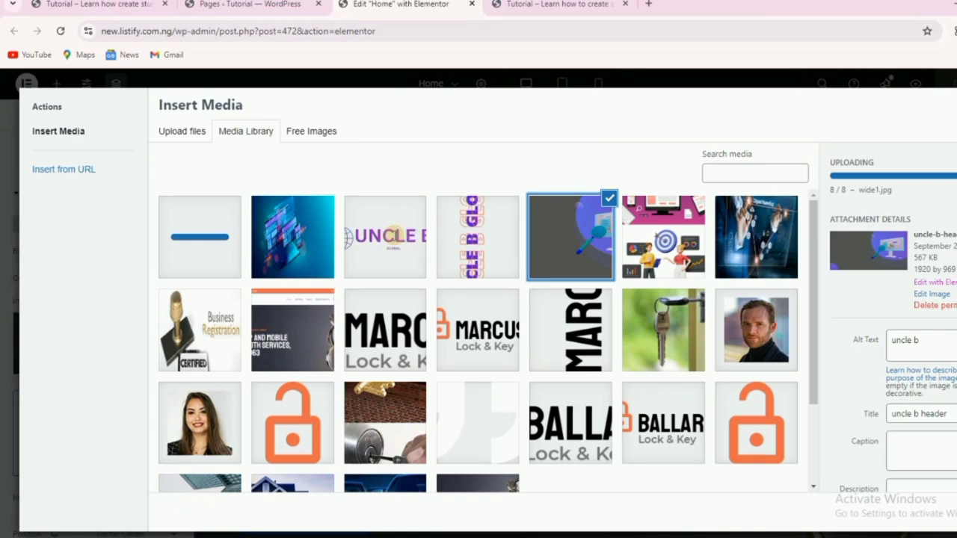
Reselect the Uncle B header image and return to the homepage hero in the editor.
{"action": "left_click", "coordinate": [393, 237]}
{"action": "left_click", "coordinate": [559, 227]}
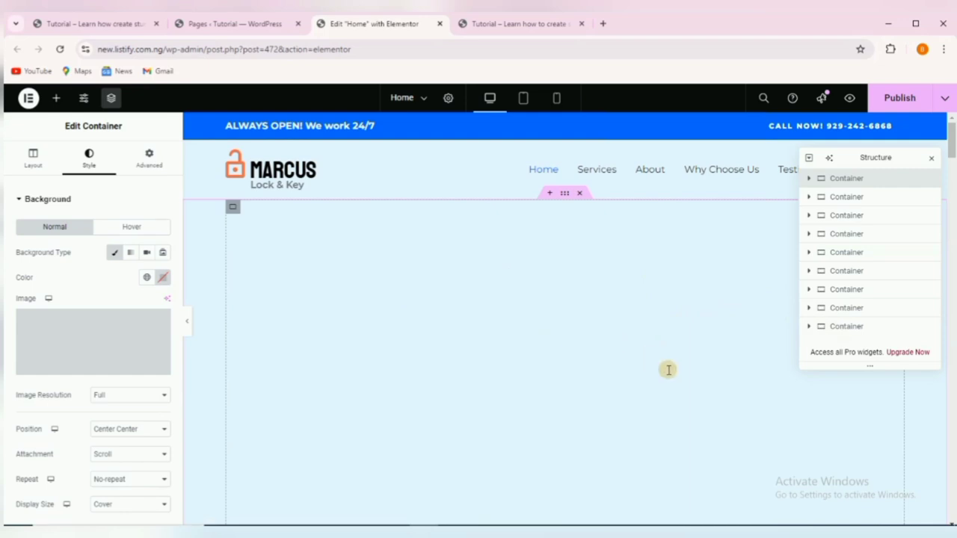
{"action": "scroll", "coordinate": [668, 370], "scroll_direction": "down", "scroll_amount": 5}
{"action": "scroll", "coordinate": [419, 244], "scroll_direction": "up", "scroll_amount": 3}
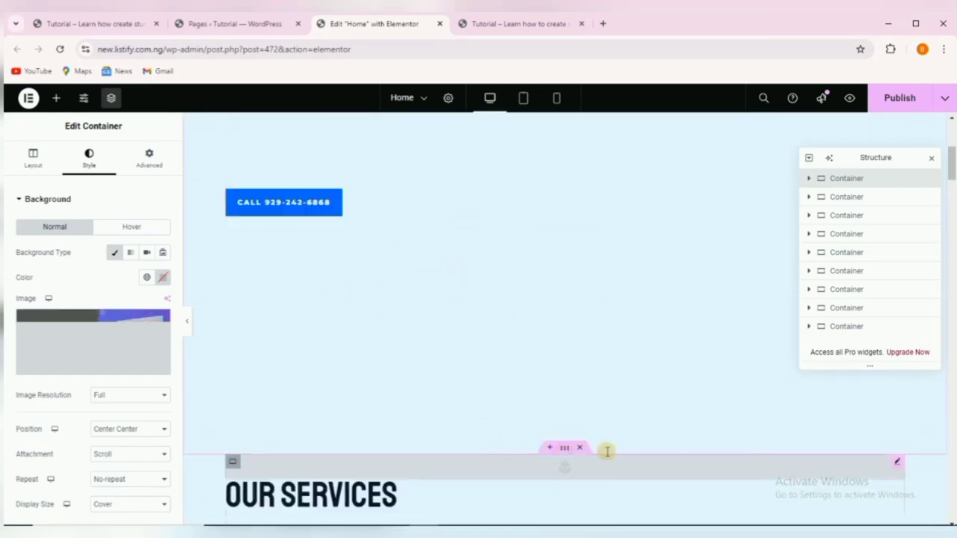
{"action": "scroll", "coordinate": [542, 365], "scroll_direction": "up", "scroll_amount": 4}
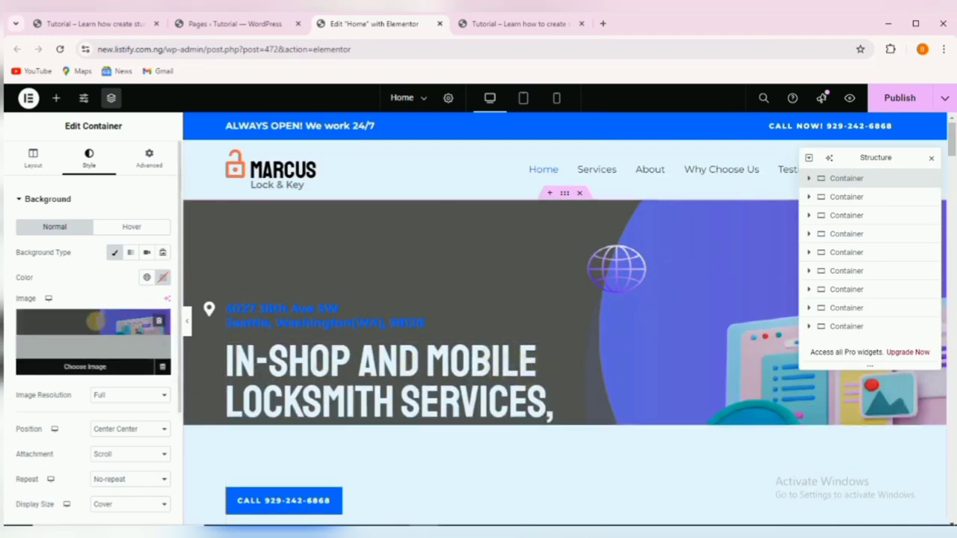
Dismiss the wide1.jpg upload error and set uncle-b-header.png as the hero background image.
{"action": "left_click", "coordinate": [95, 322]}
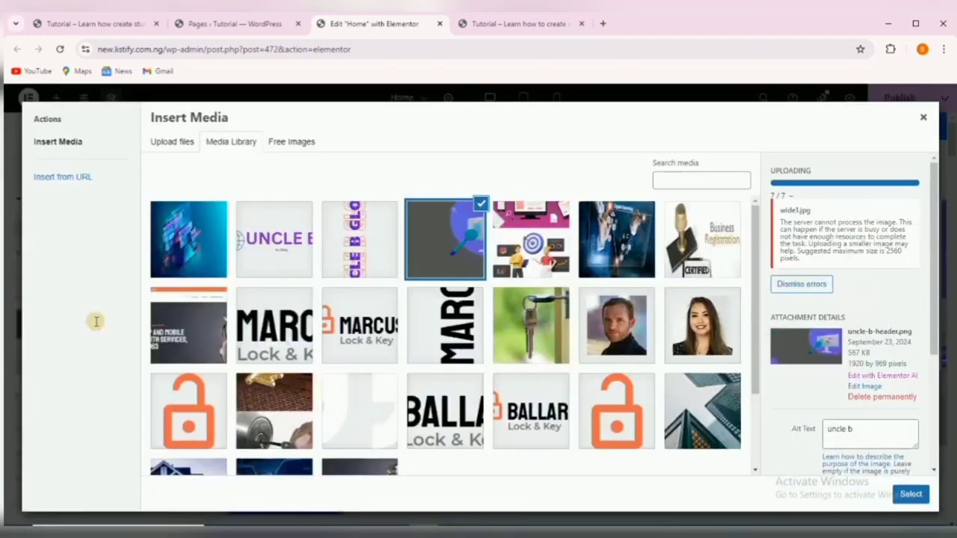
{"action": "left_click", "coordinate": [800, 284]}
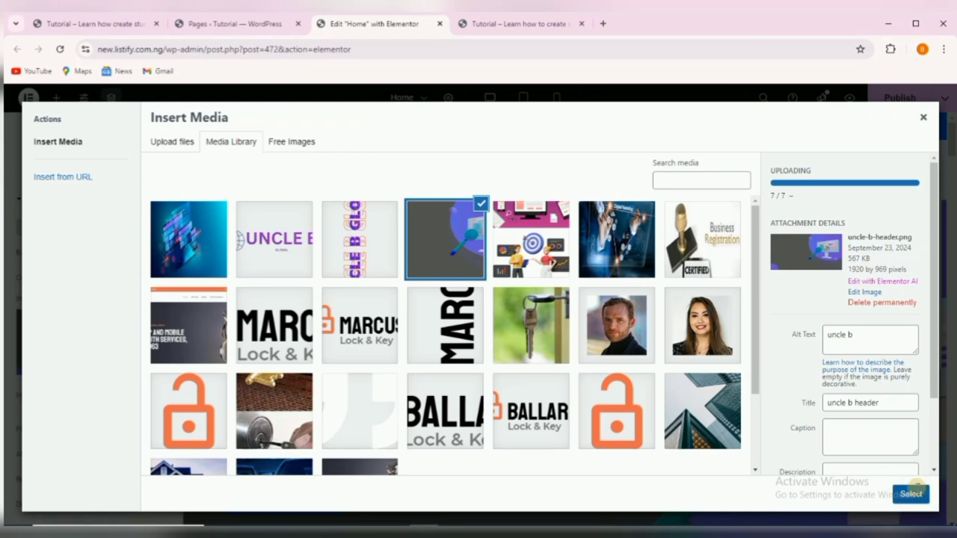
{"action": "left_click", "coordinate": [910, 492]}
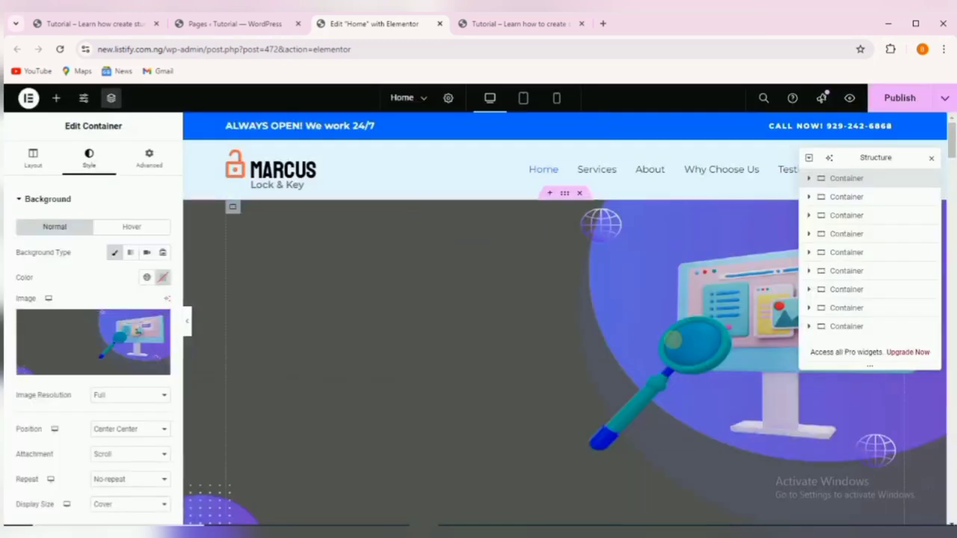
{"action": "scroll", "coordinate": [646, 367], "scroll_direction": "down", "scroll_amount": 3}
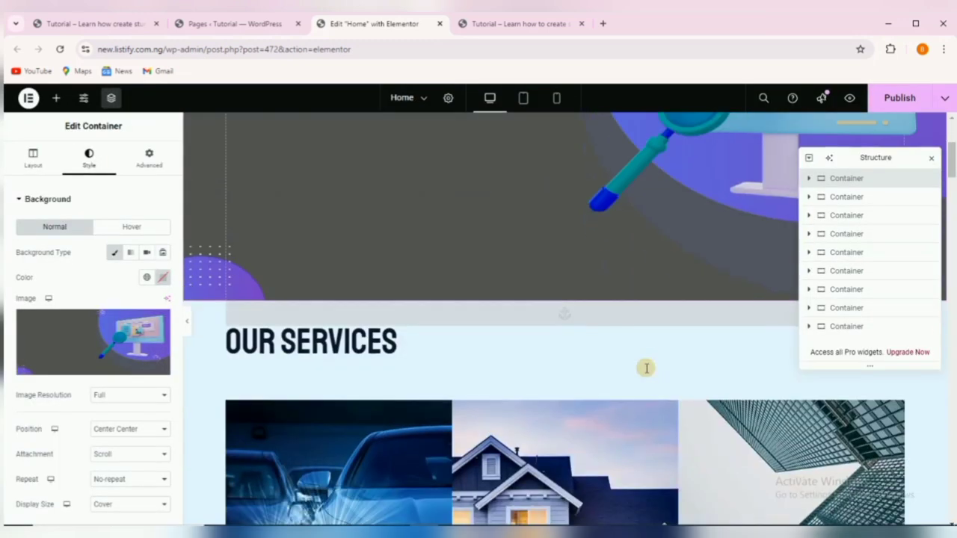
{"action": "scroll", "coordinate": [646, 367], "scroll_direction": "up", "scroll_amount": 3}
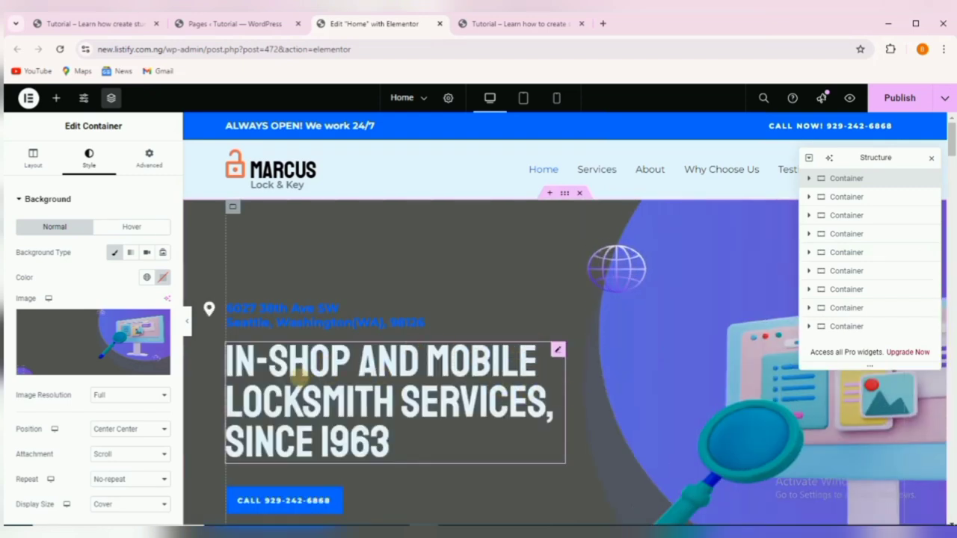
{"action": "scroll", "coordinate": [591, 336], "scroll_direction": "down", "scroll_amount": 2}
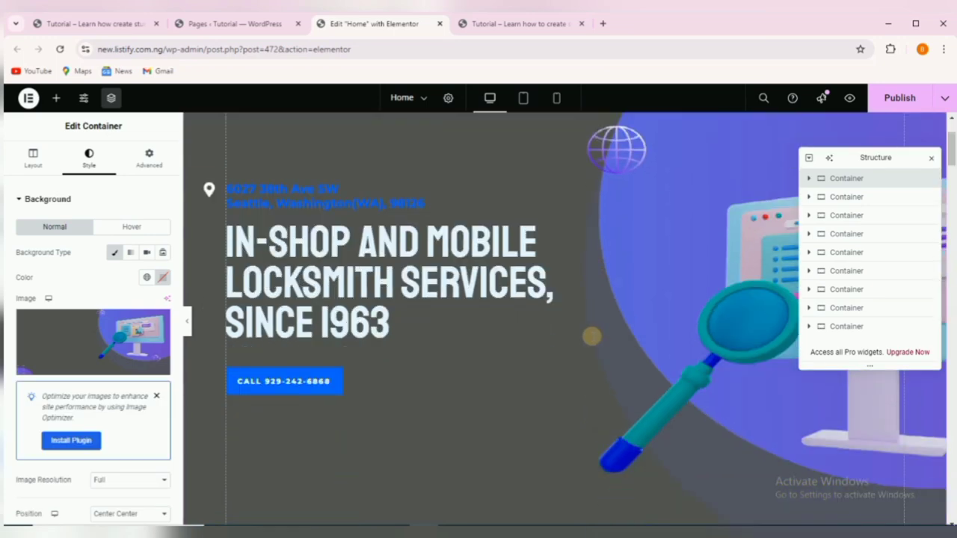
{"action": "scroll", "coordinate": [583, 333], "scroll_direction": "up", "scroll_amount": 2}
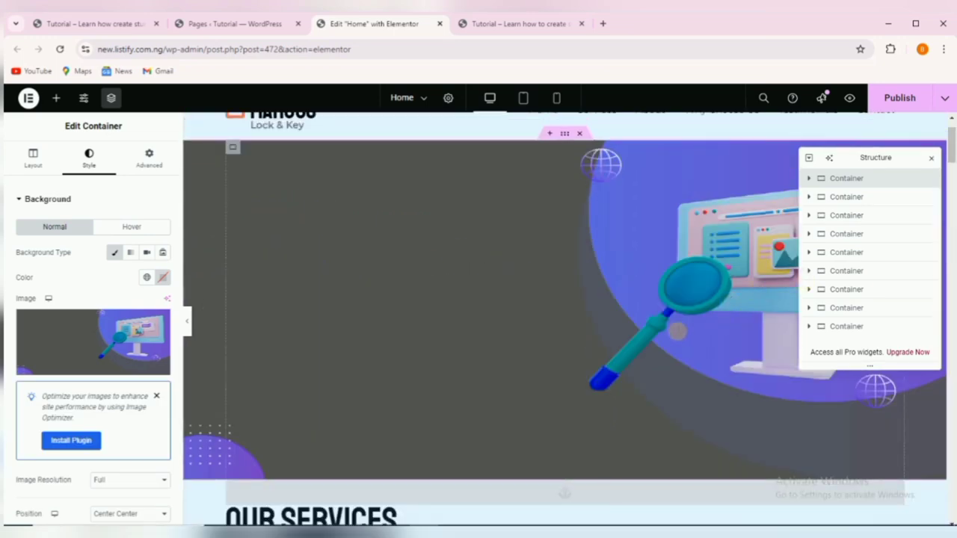
{"action": "scroll", "coordinate": [677, 331], "scroll_direction": "up", "scroll_amount": 1}
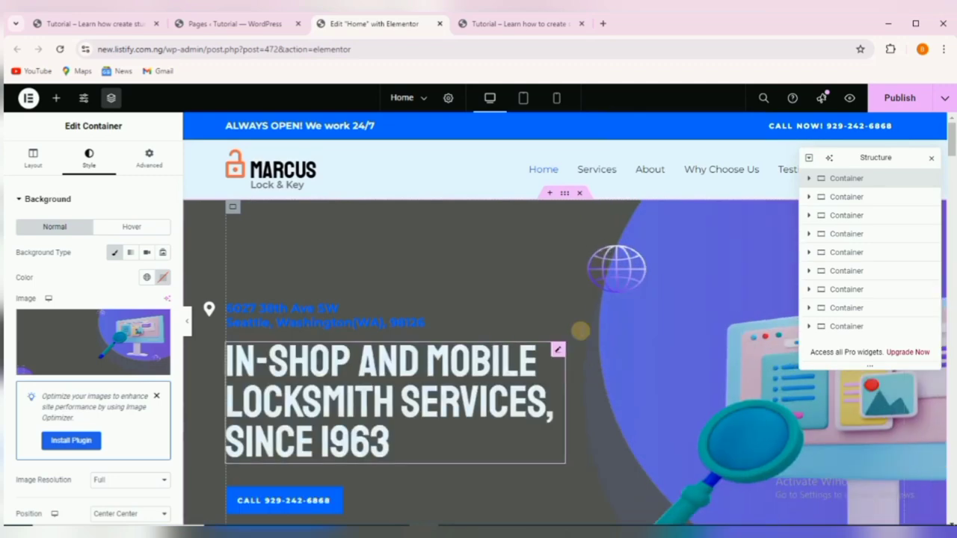
{"action": "scroll", "coordinate": [702, 335], "scroll_direction": "down", "scroll_amount": 2}
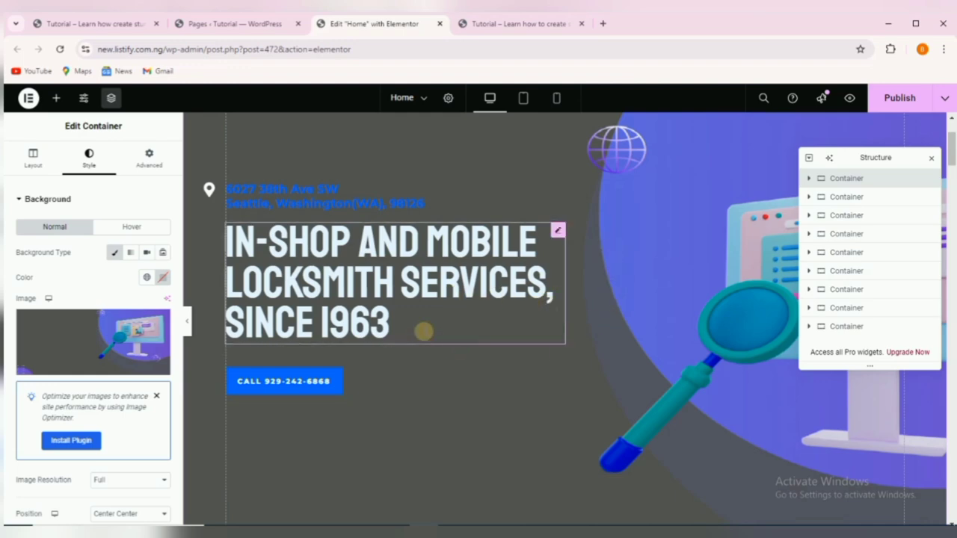
{"action": "scroll", "coordinate": [425, 329], "scroll_direction": "up", "scroll_amount": 3}
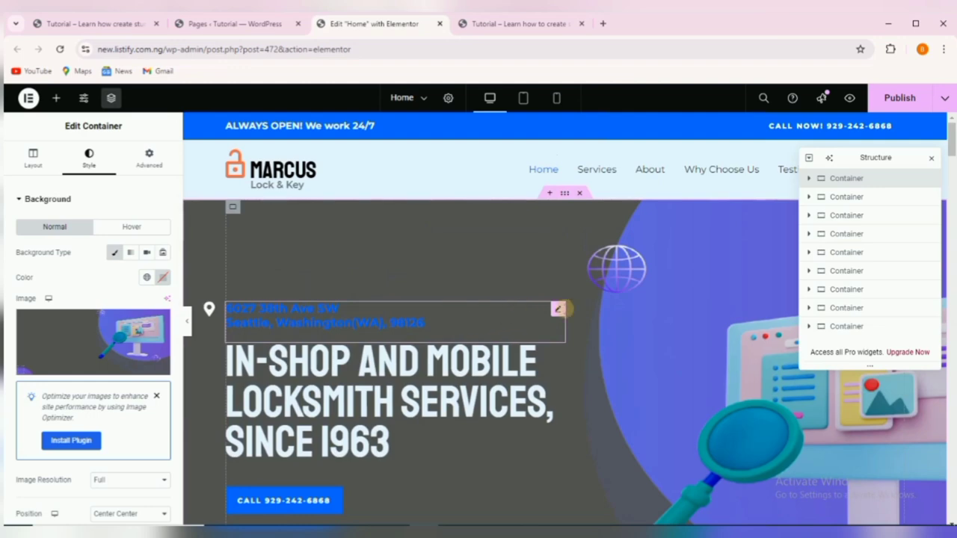
Open the hero address Icon Box, keeping its two-line Title with the <br> break intact.
{"action": "left_click", "coordinate": [530, 312]}
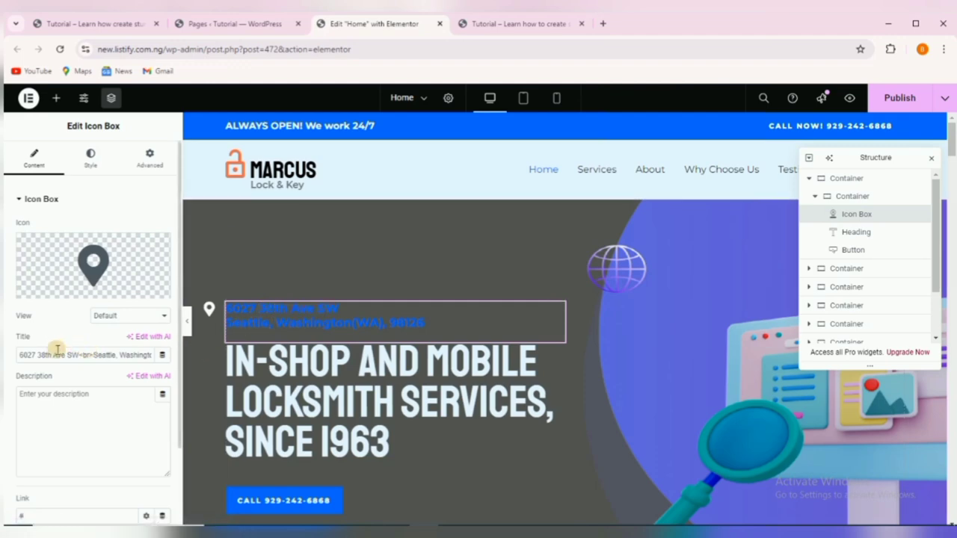
{"action": "left_click_drag", "start_coordinate": [30, 355], "coordinate": [68, 355]}
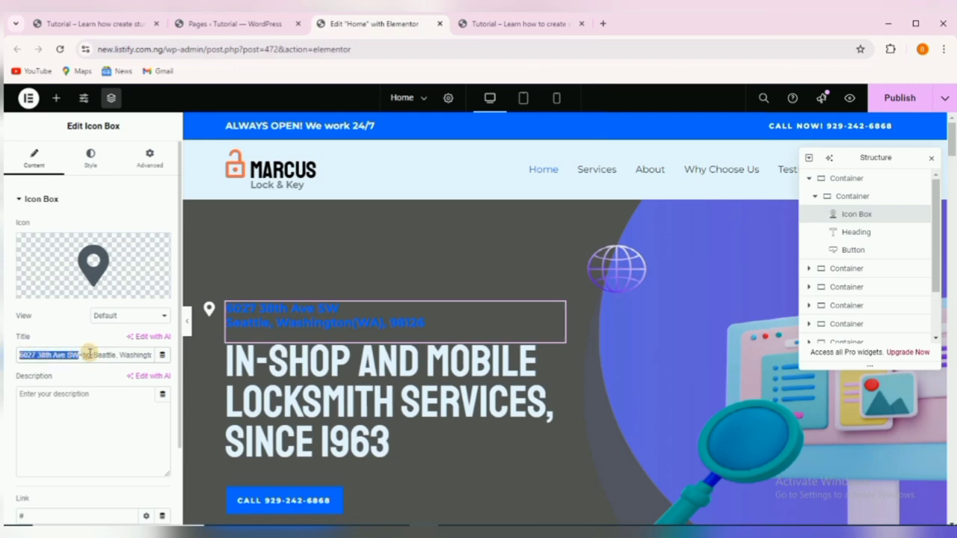
{"action": "left_click", "coordinate": [91, 356]}
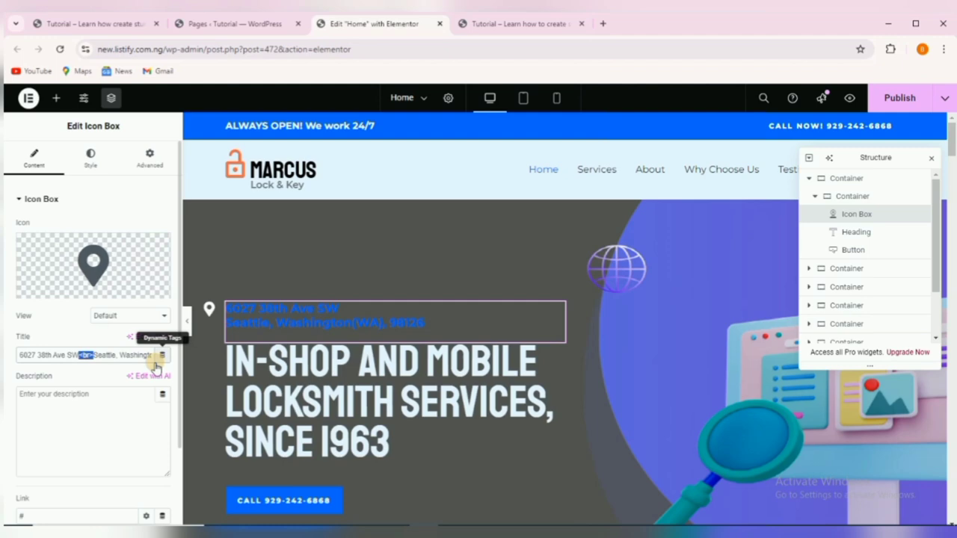
{"action": "key", "text": "BackSpace"}
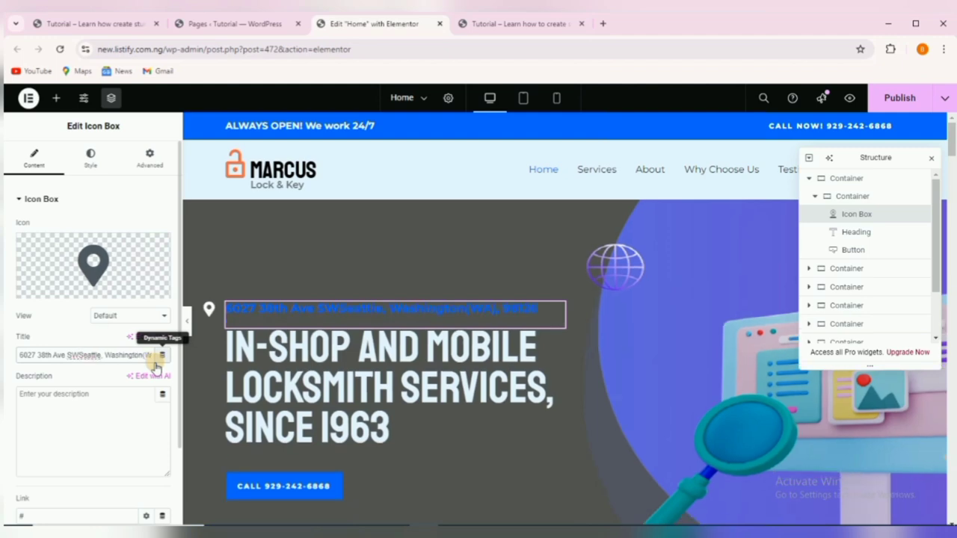
{"action": "key", "text": "ctrl+z"}
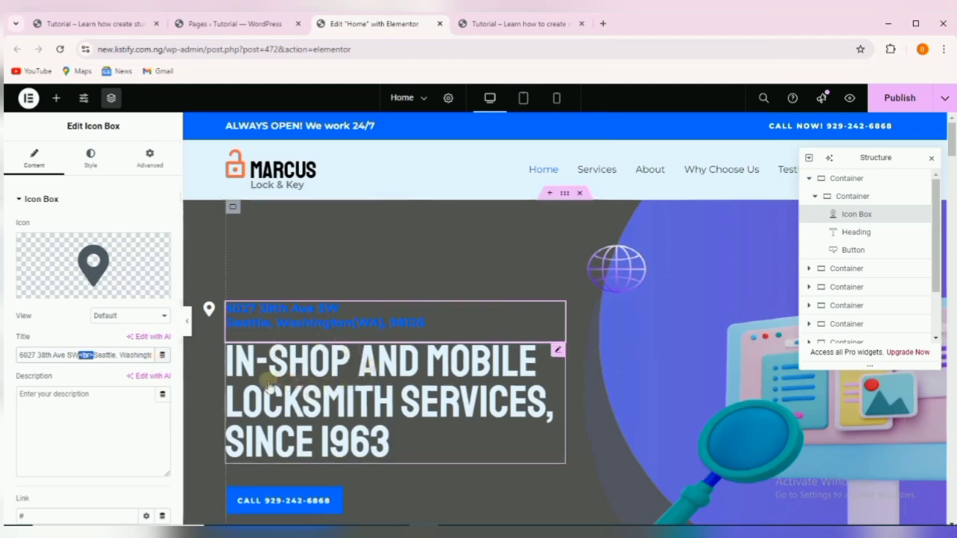
Replace the address's old street line with '6A Crystal Lake Avenue' copied from the Uncle B site.
{"action": "left_click", "coordinate": [85, 23]}
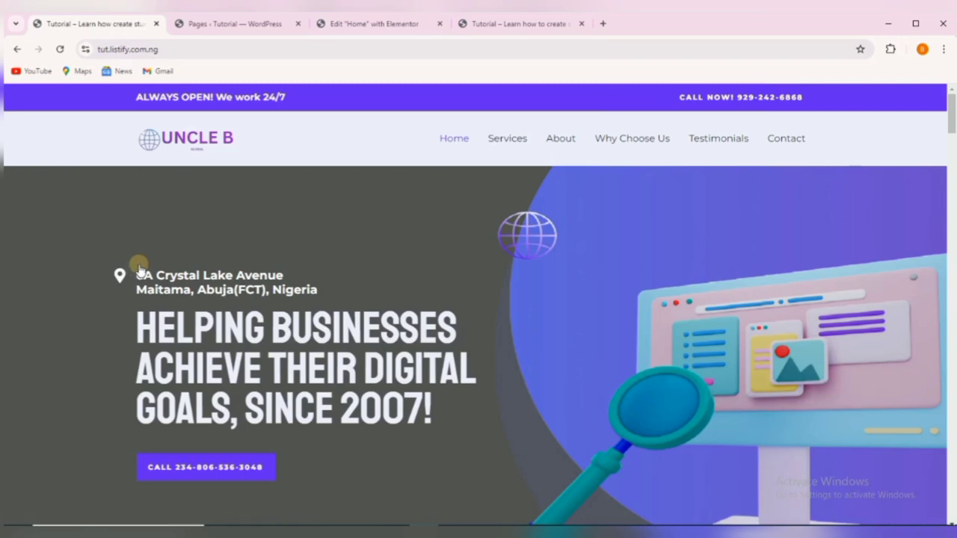
{"action": "left_click_drag", "start_coordinate": [140, 275], "coordinate": [265, 275]}
{"action": "right_click", "coordinate": [264, 276]}
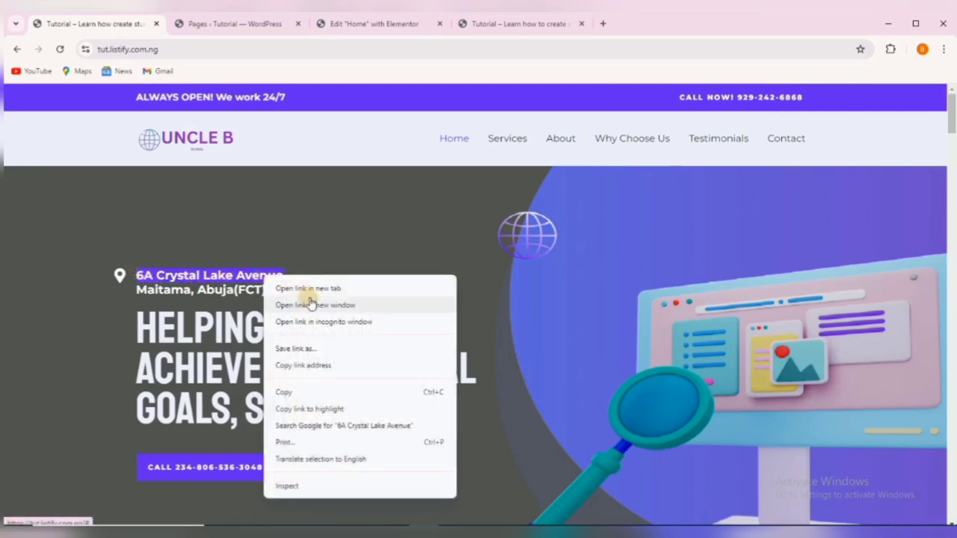
{"action": "left_click", "coordinate": [303, 392]}
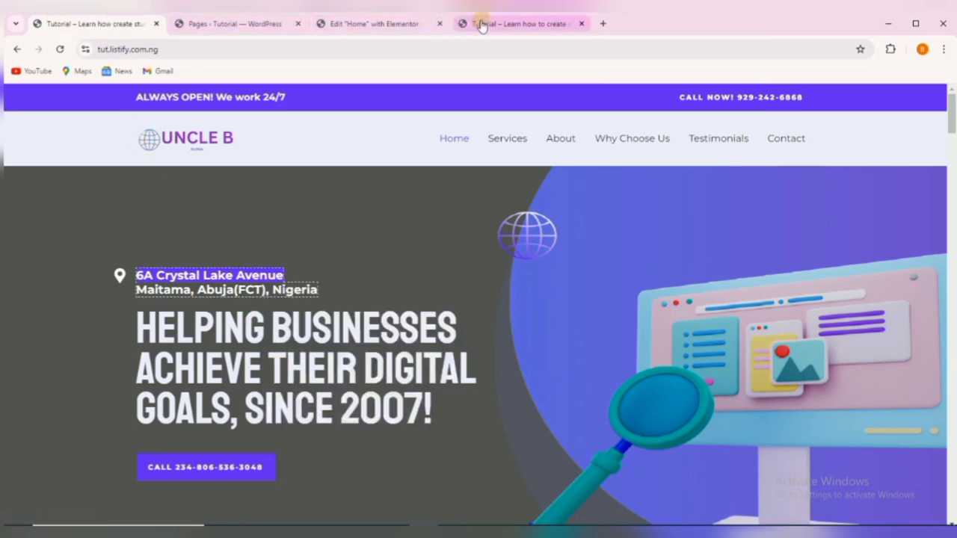
{"action": "left_click", "coordinate": [350, 25]}
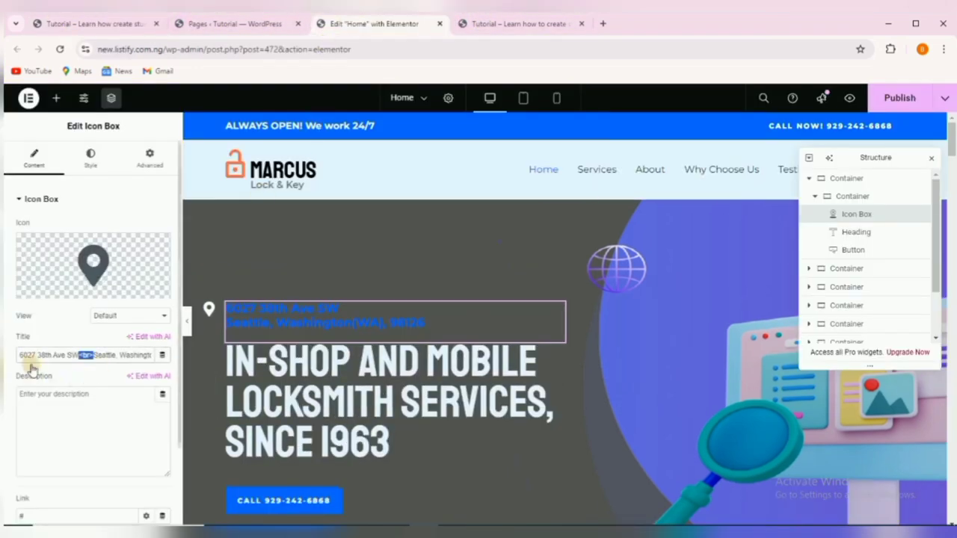
{"action": "left_click_drag", "start_coordinate": [16, 359], "coordinate": [51, 359]}
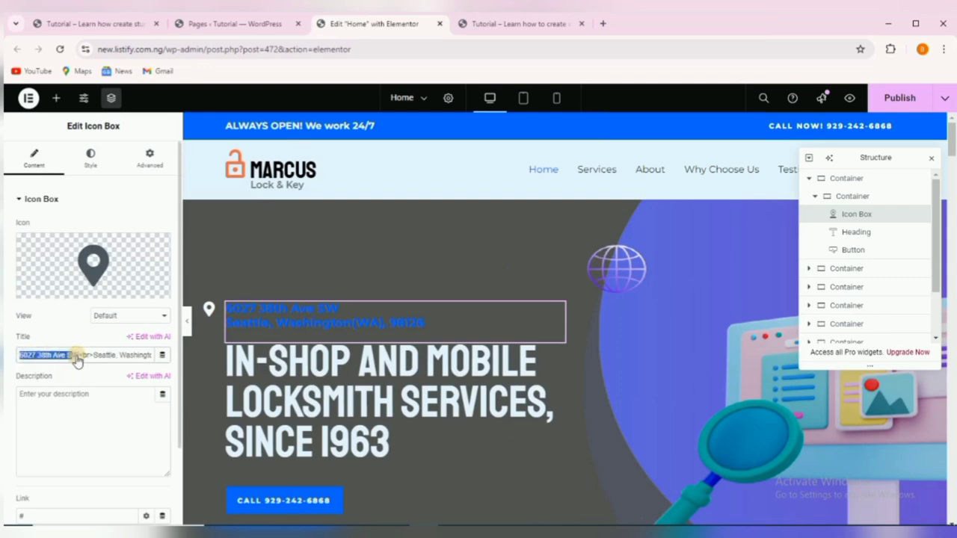
{"action": "right_click", "coordinate": [69, 358]}
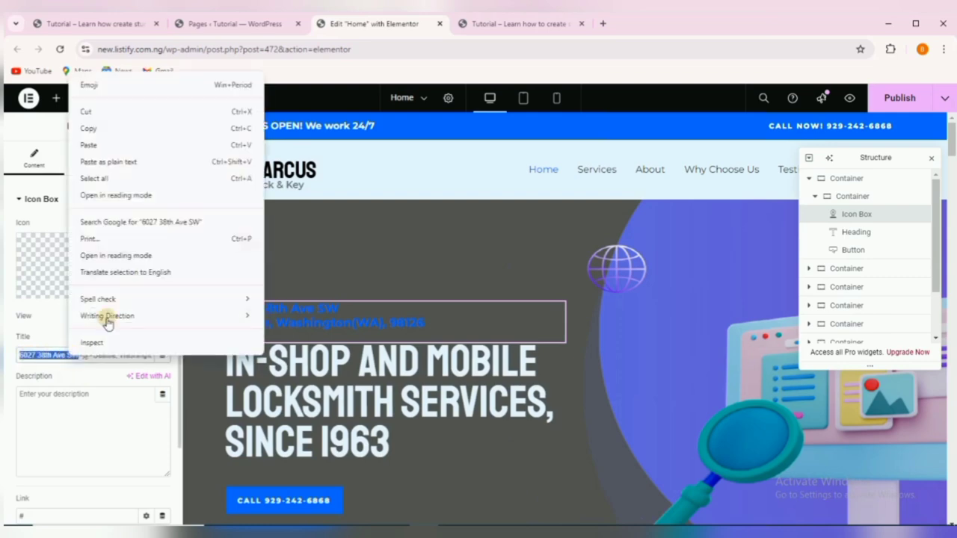
{"action": "left_click", "coordinate": [121, 145]}
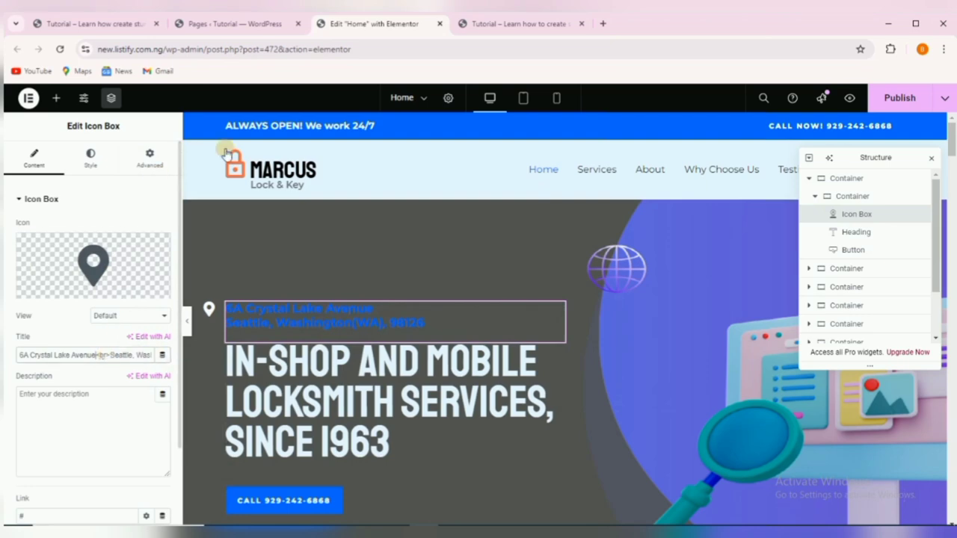
Paste the Uncle B city line over the old Seattle city in the address Title.
{"action": "left_click", "coordinate": [79, 24]}
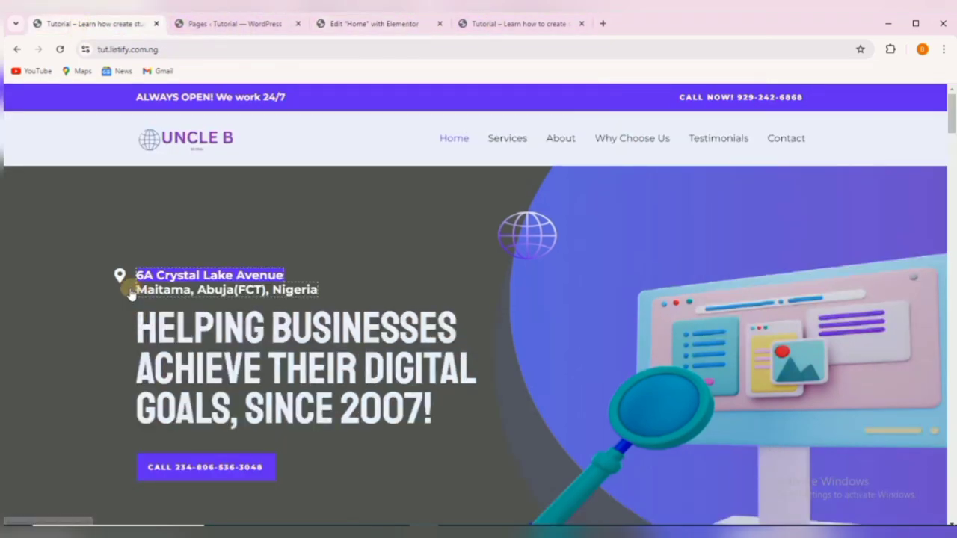
{"action": "left_click_drag", "start_coordinate": [138, 293], "coordinate": [316, 298]}
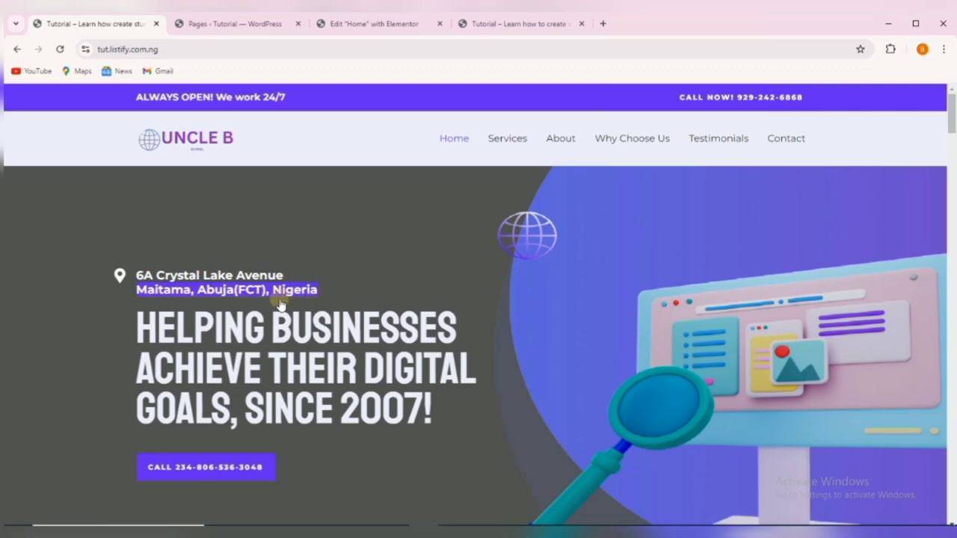
{"action": "right_click", "coordinate": [250, 297]}
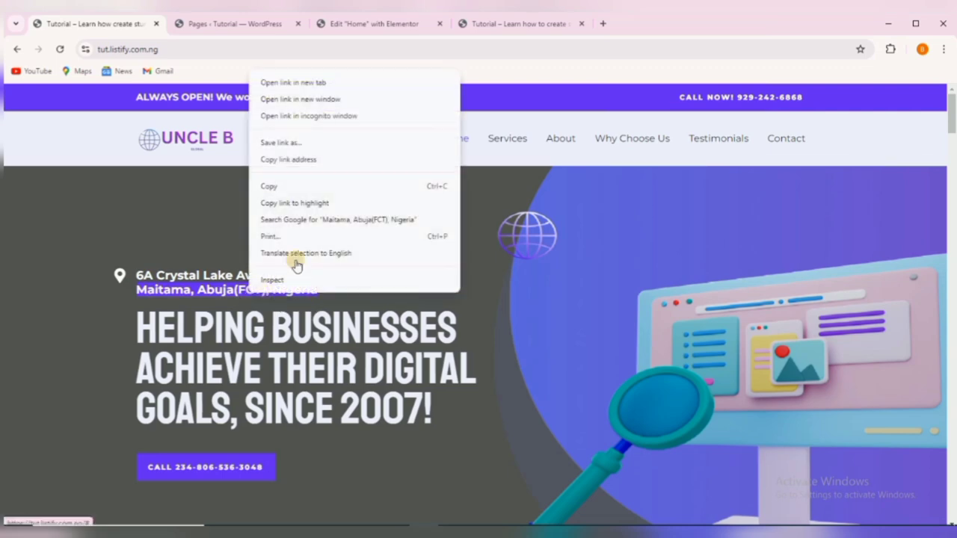
{"action": "left_click", "coordinate": [284, 186]}
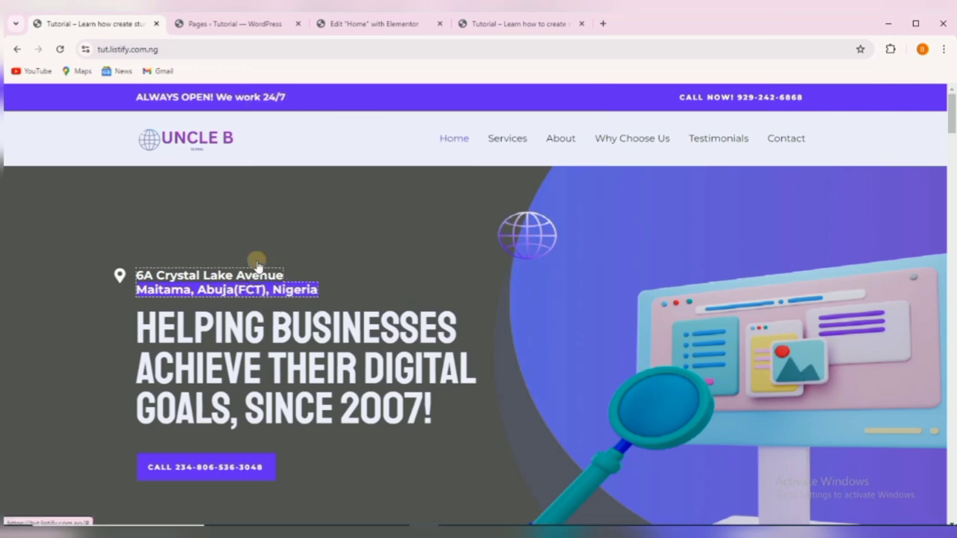
{"action": "left_click", "coordinate": [341, 23]}
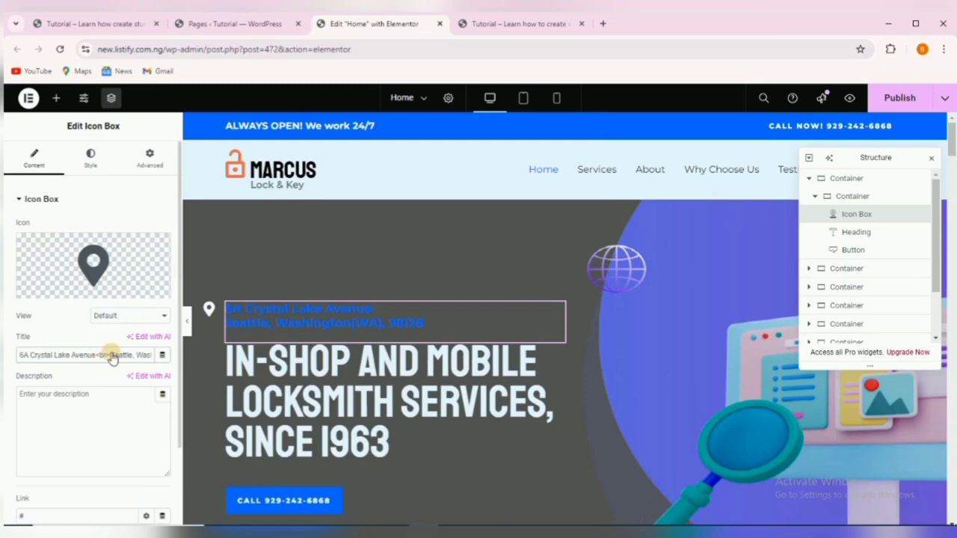
{"action": "left_click_drag", "start_coordinate": [121, 356], "coordinate": [160, 356]}
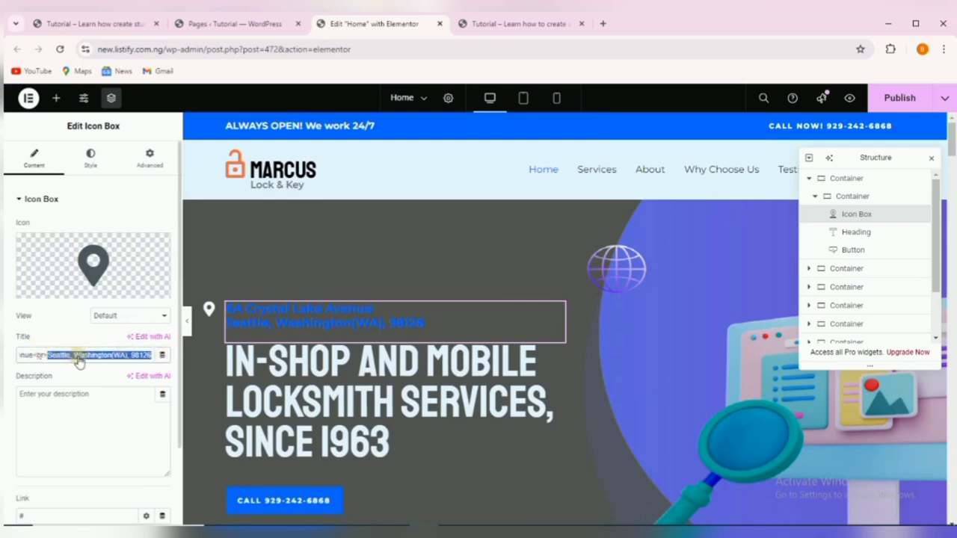
{"action": "key", "text": "ctrl+v"}
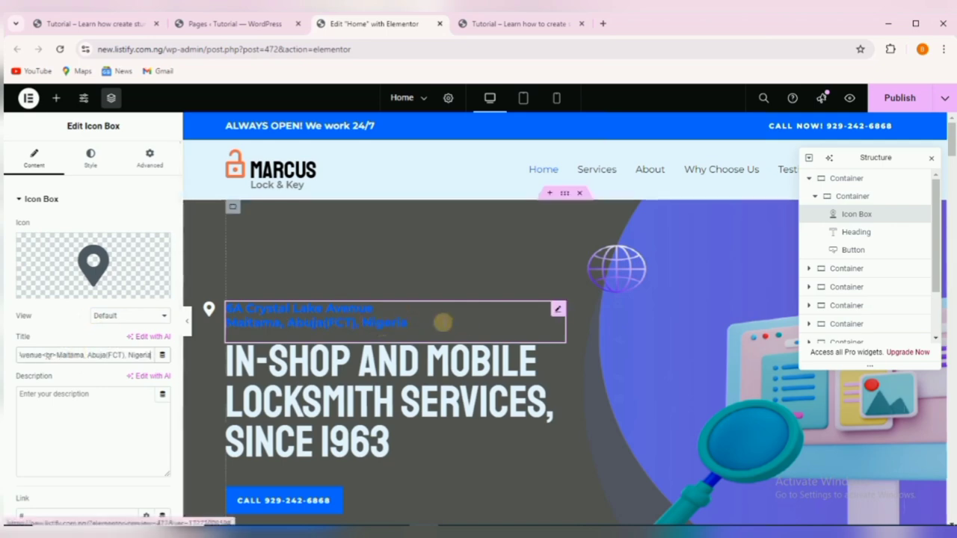
{"action": "left_click", "coordinate": [88, 23]}
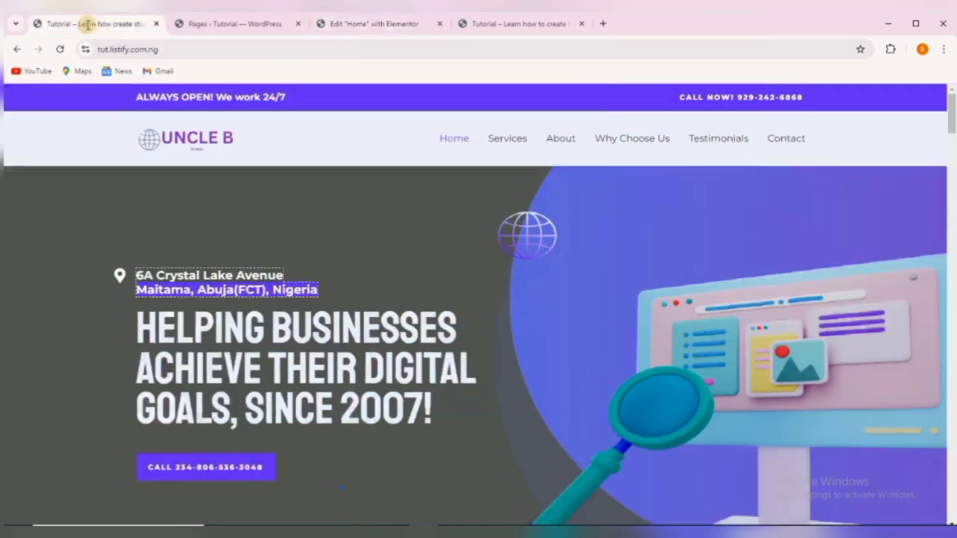
{"action": "left_click", "coordinate": [71, 270]}
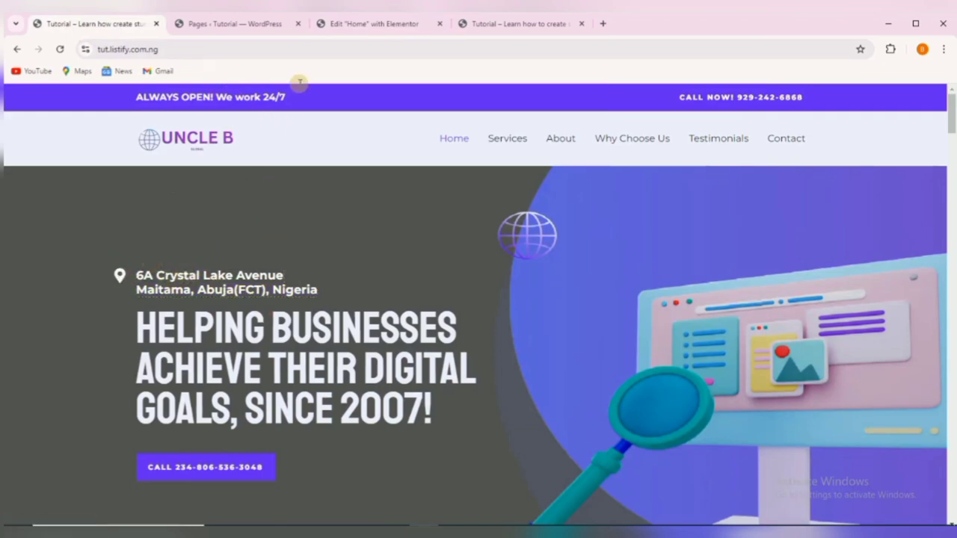
{"action": "left_click", "coordinate": [371, 23]}
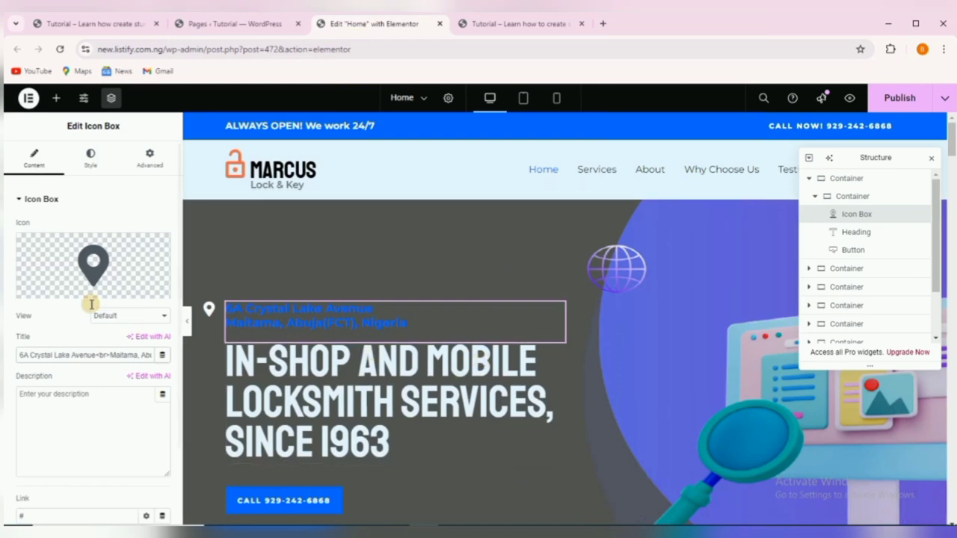
Set the hero address Icon Box title colour to white #FFFFFF under Style > Content.
{"action": "left_click", "coordinate": [351, 317]}
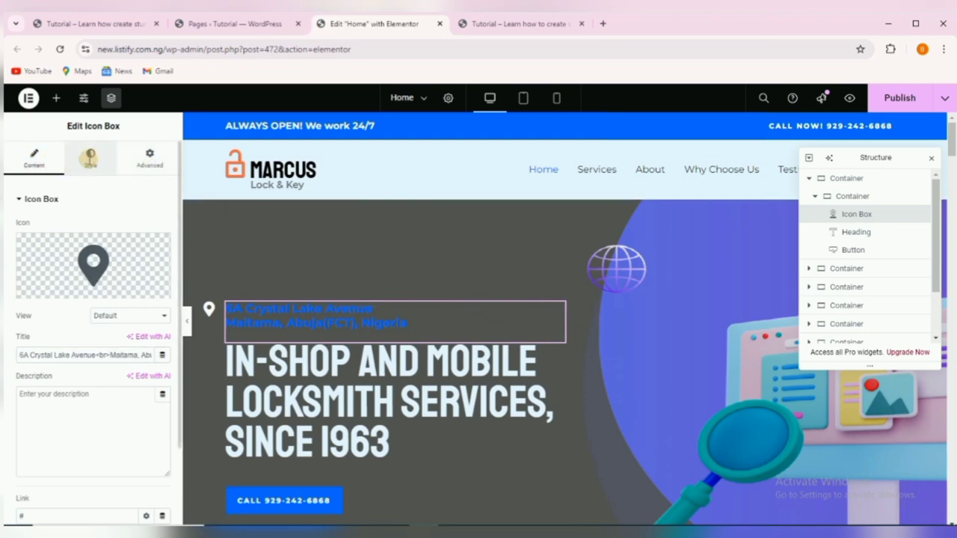
{"action": "left_click", "coordinate": [89, 157]}
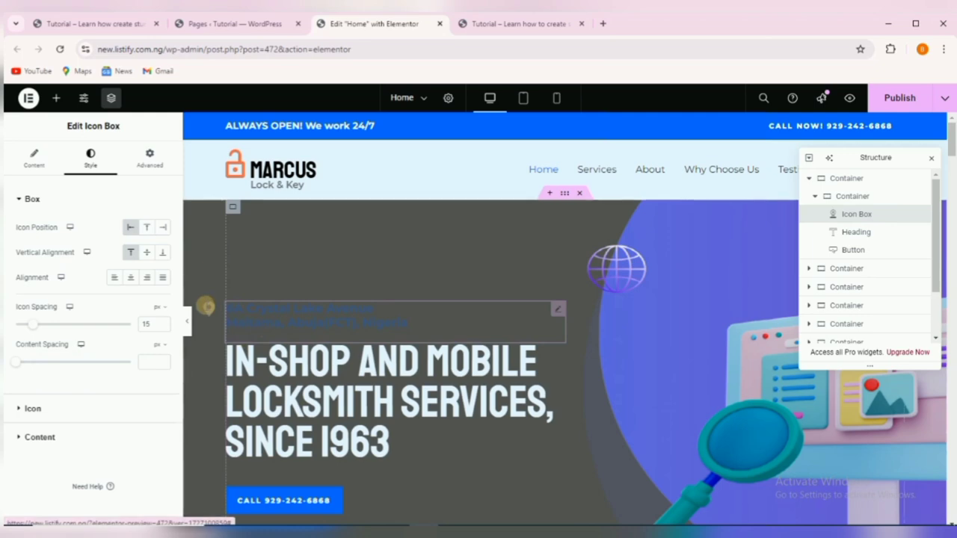
{"action": "left_click", "coordinate": [58, 436]}
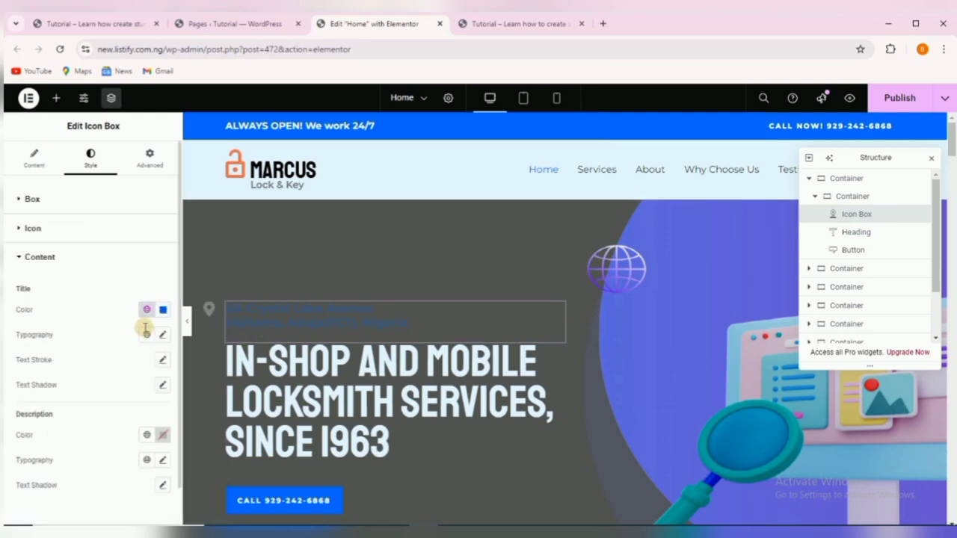
{"action": "left_click", "coordinate": [163, 309]}
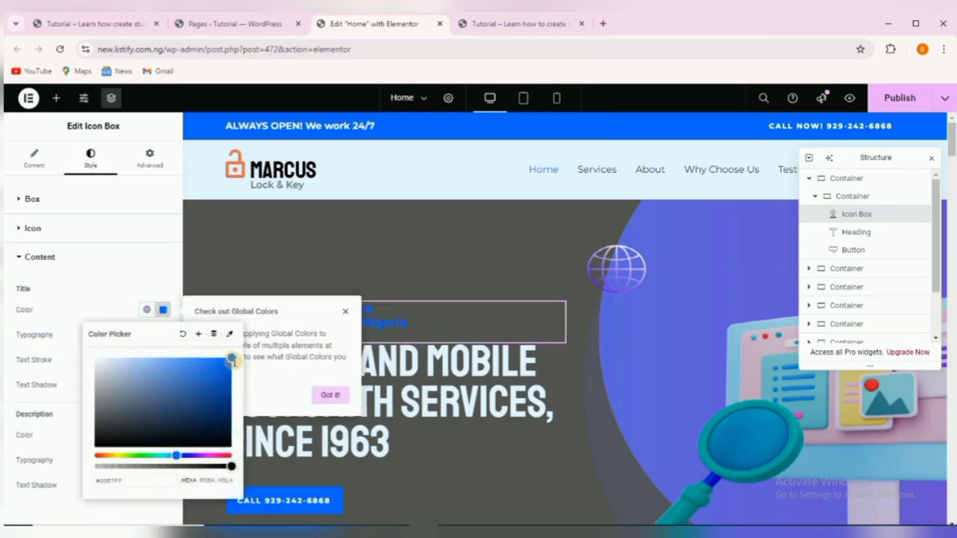
{"action": "left_click_drag", "start_coordinate": [233, 359], "coordinate": [57, 348]}
{"action": "left_click", "coordinate": [64, 272]}
{"action": "left_click", "coordinate": [66, 267]}
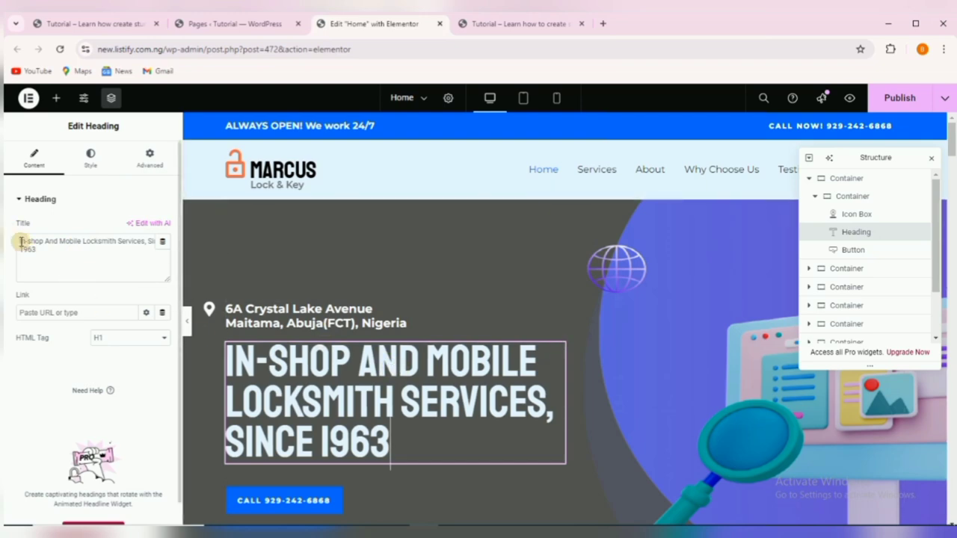
Paste the Uncle B headline 'Helping Businesses Achieve Their Digital Goals, Since 2007!' into the hero Heading title.
{"action": "left_click_drag", "start_coordinate": [20, 241], "coordinate": [63, 259]}
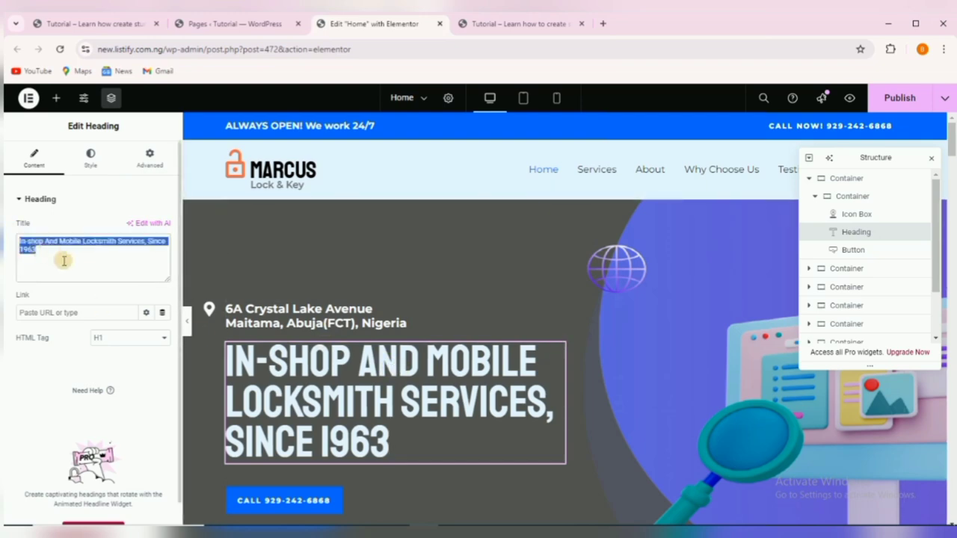
{"action": "left_click", "coordinate": [105, 23]}
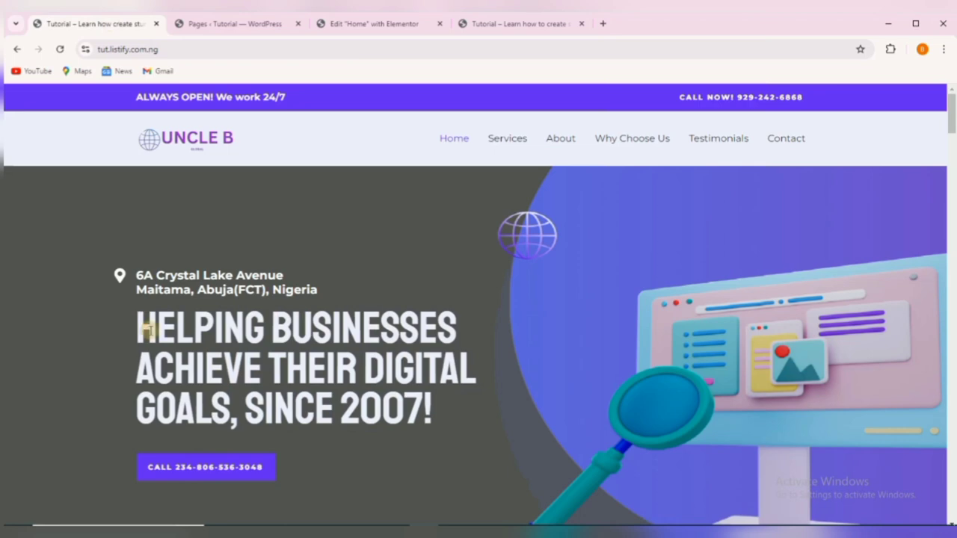
{"action": "left_click_drag", "start_coordinate": [148, 329], "coordinate": [437, 410]}
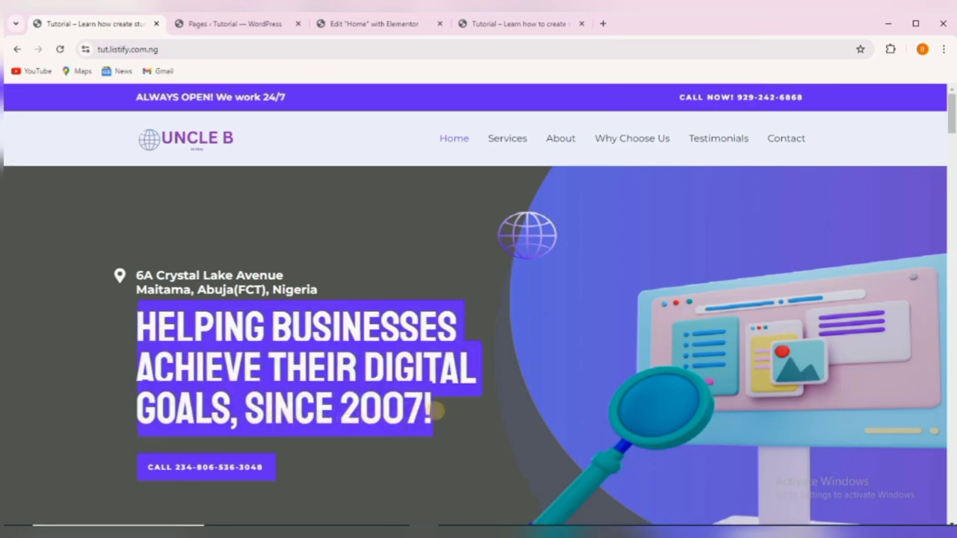
{"action": "right_click", "coordinate": [345, 379]}
{"action": "left_click", "coordinate": [372, 257]}
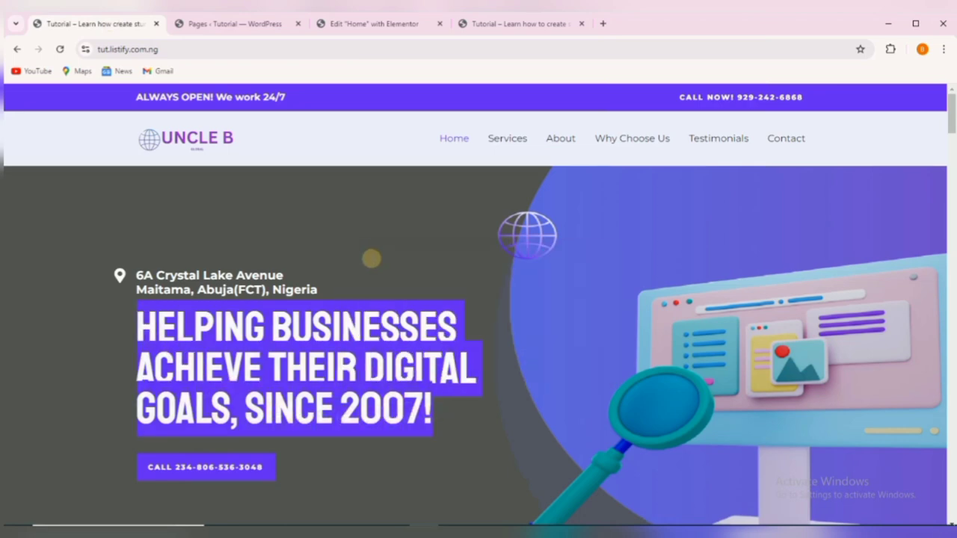
{"action": "left_click", "coordinate": [341, 24]}
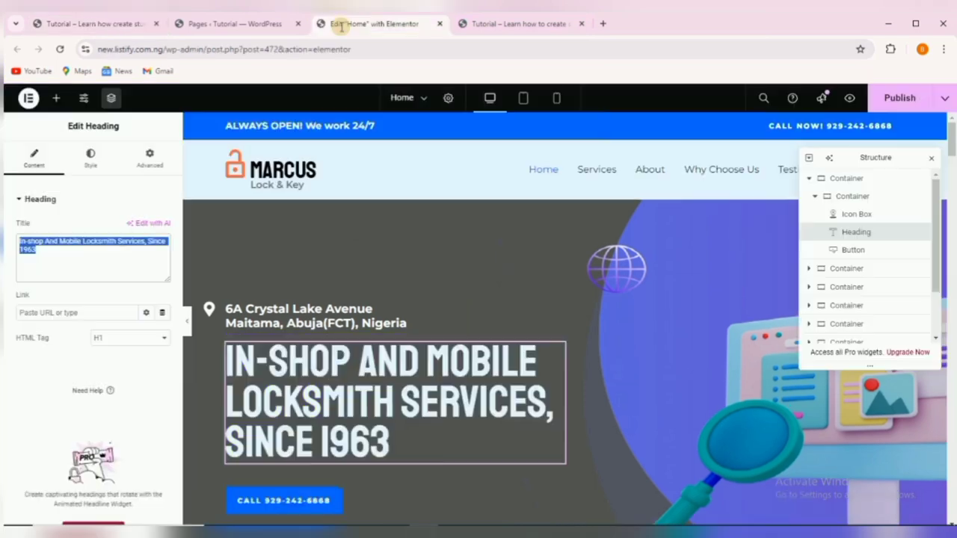
{"action": "right_click", "coordinate": [60, 236]}
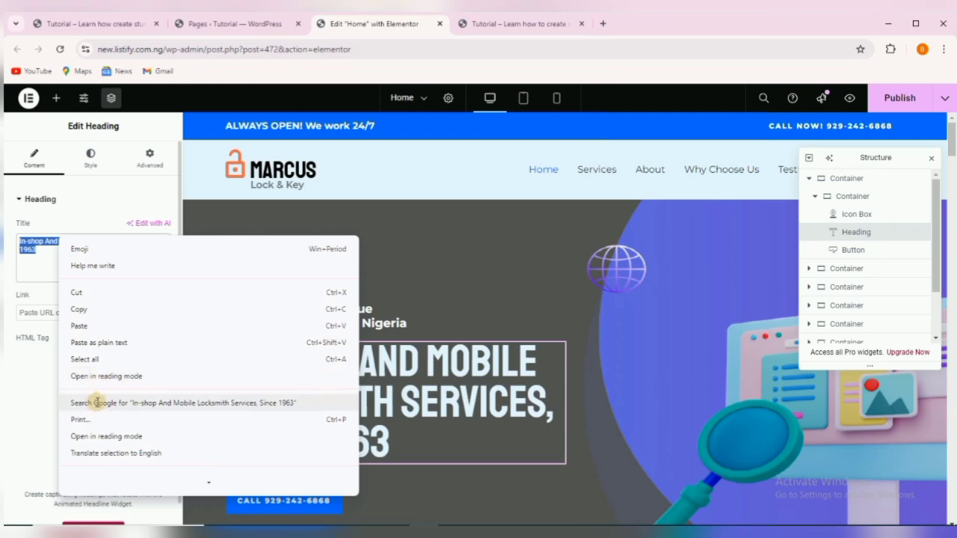
{"action": "left_click", "coordinate": [97, 325]}
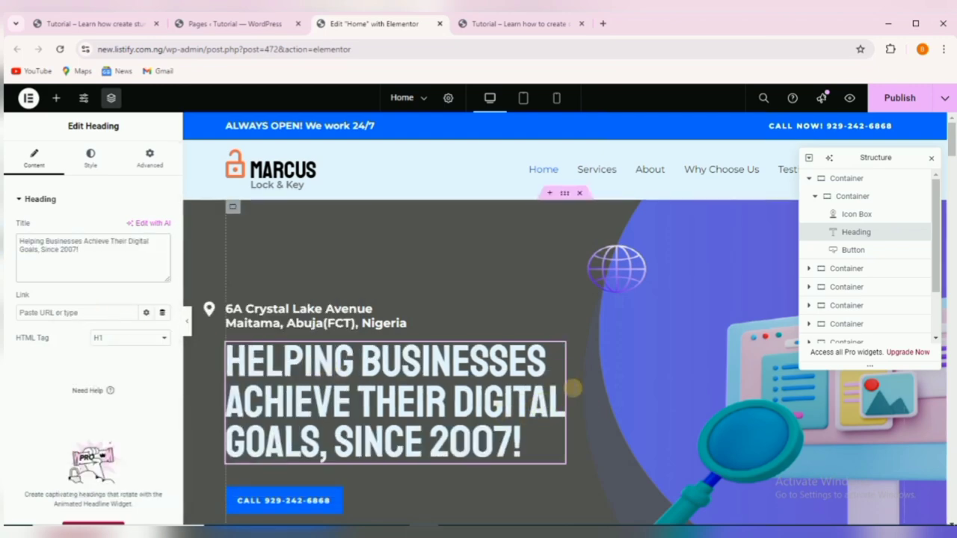
{"action": "scroll", "coordinate": [501, 375], "scroll_direction": "down", "scroll_amount": 1}
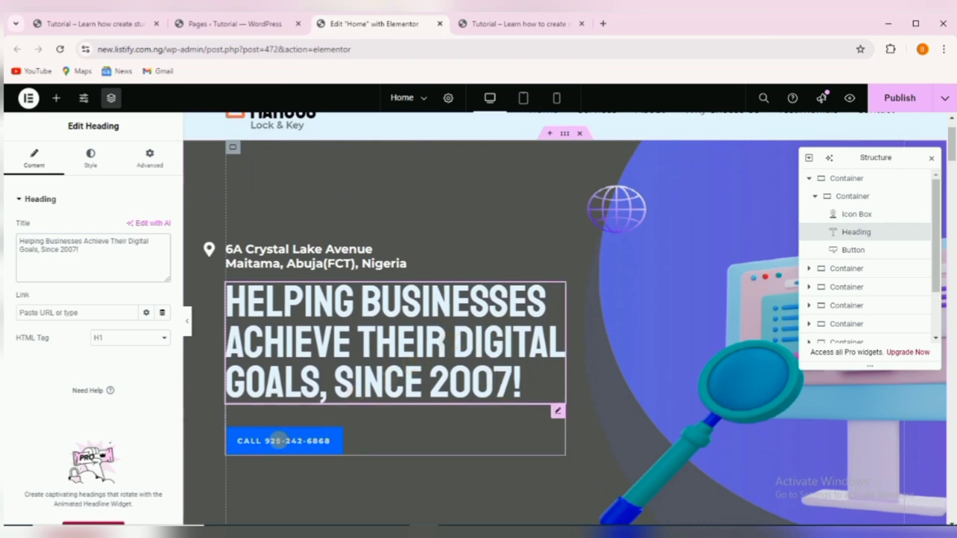
{"action": "left_click", "coordinate": [283, 439]}
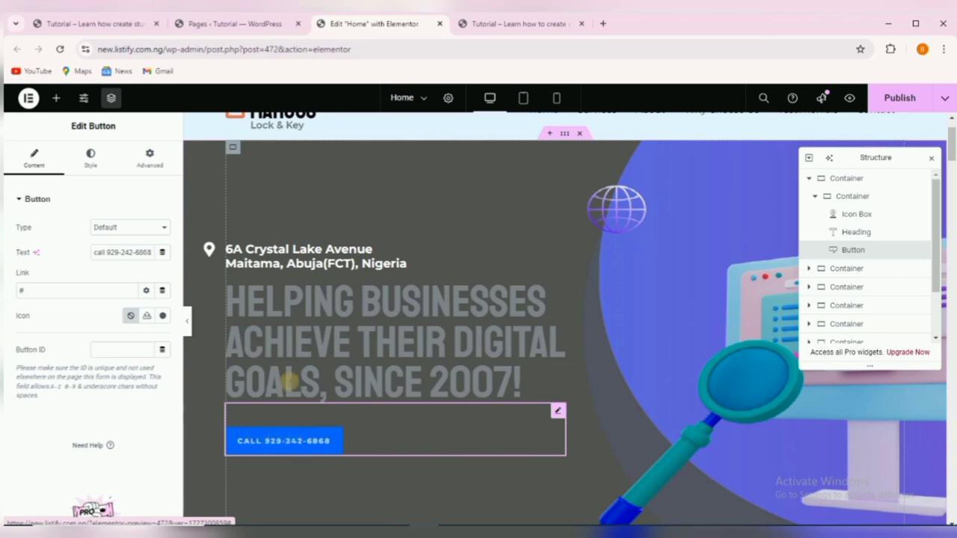
Copy the phone number from the Uncle B CALL button into the hero button's Text field.
{"action": "left_click", "coordinate": [86, 23]}
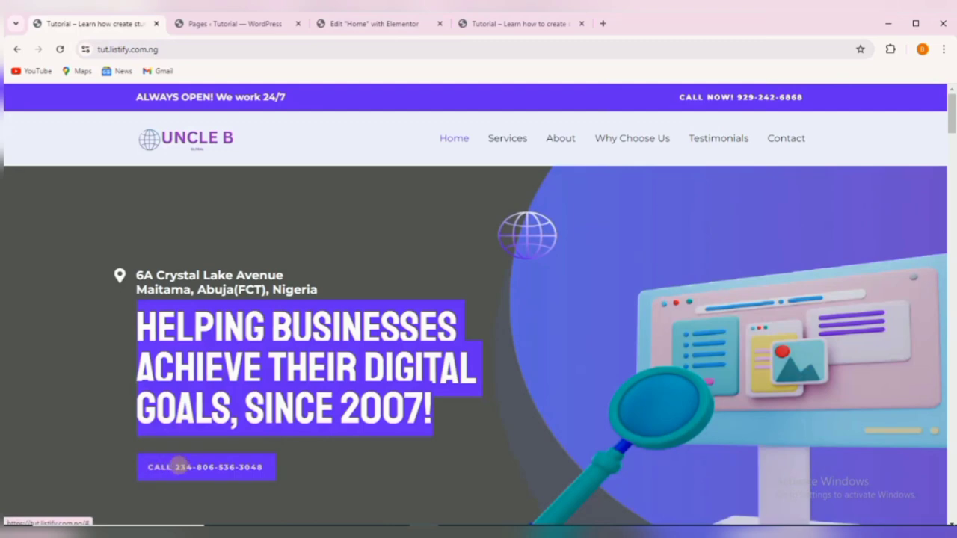
{"action": "left_click", "coordinate": [274, 468]}
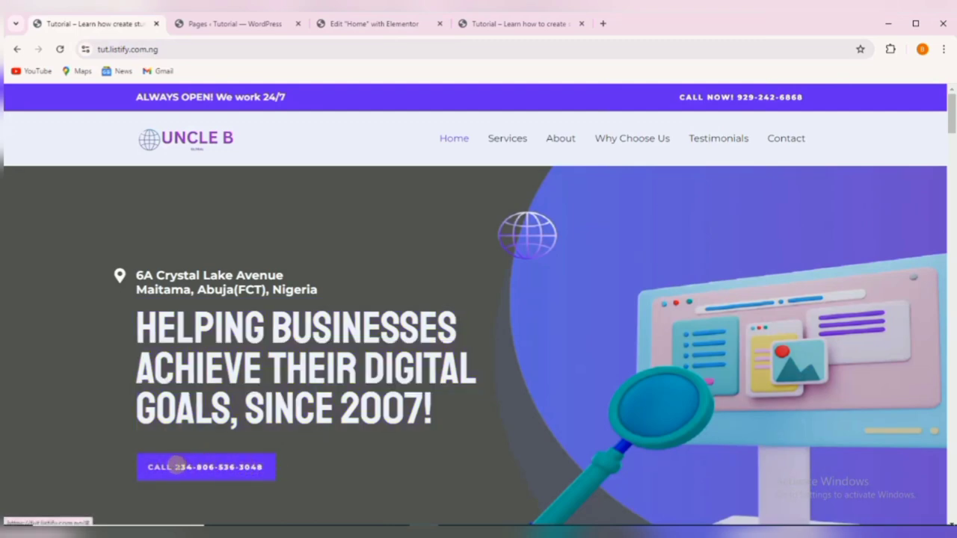
{"action": "right_click", "coordinate": [181, 465]}
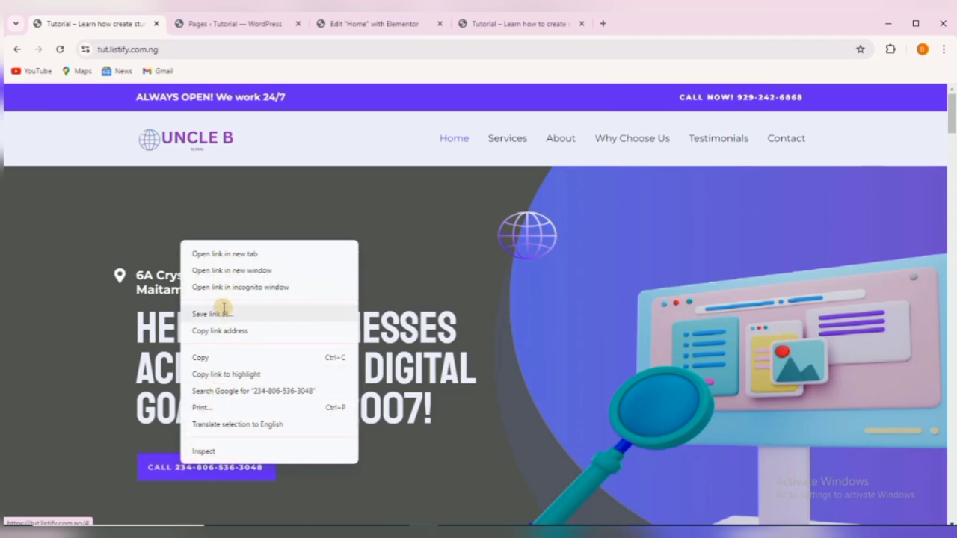
{"action": "left_click", "coordinate": [186, 357]}
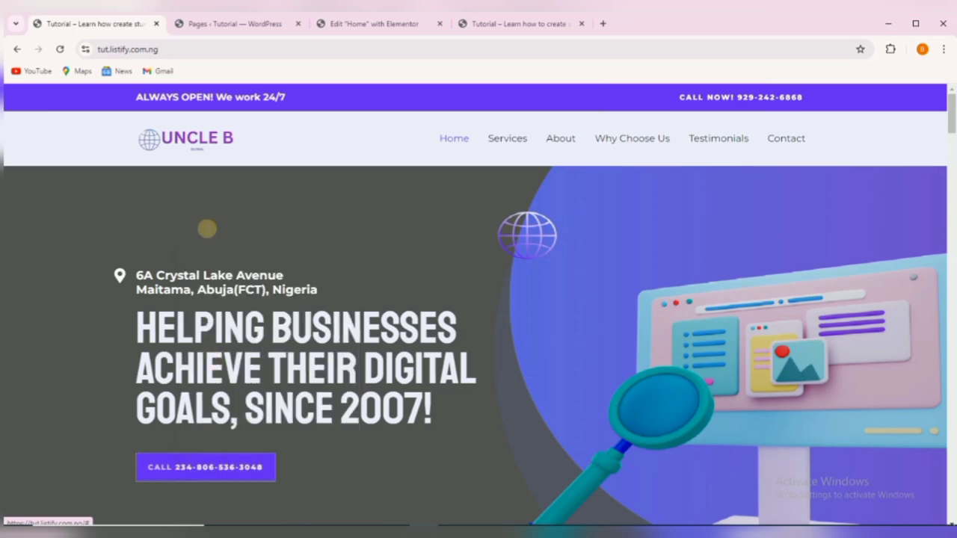
{"action": "left_click", "coordinate": [338, 23]}
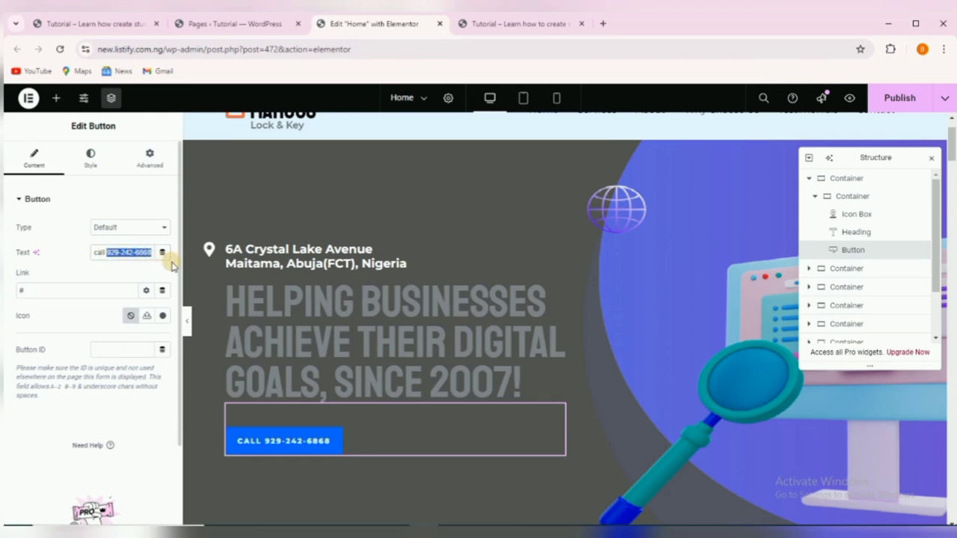
{"action": "key", "text": "ctrl+v"}
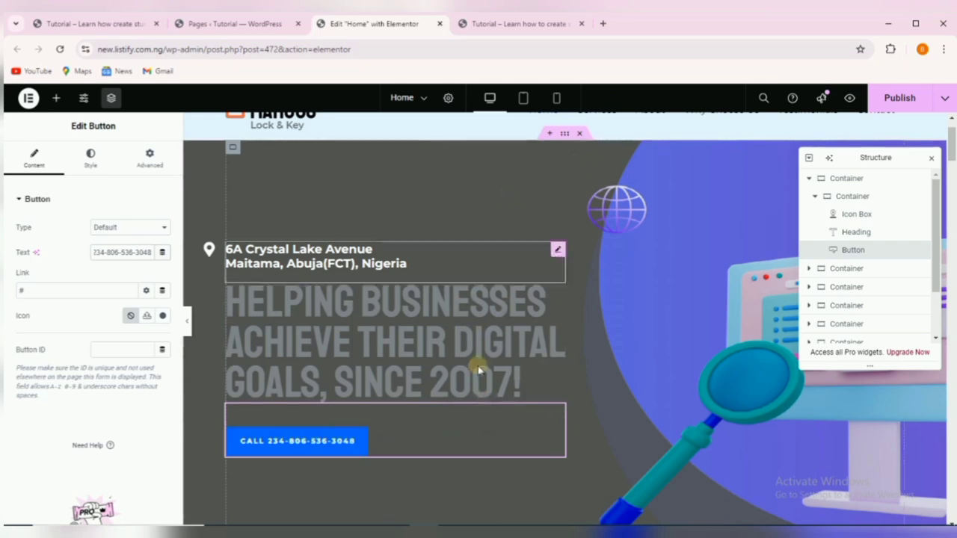
{"action": "scroll", "coordinate": [478, 370], "scroll_direction": "down", "scroll_amount": 3}
{"action": "scroll", "coordinate": [508, 376], "scroll_direction": "up", "scroll_amount": 2}
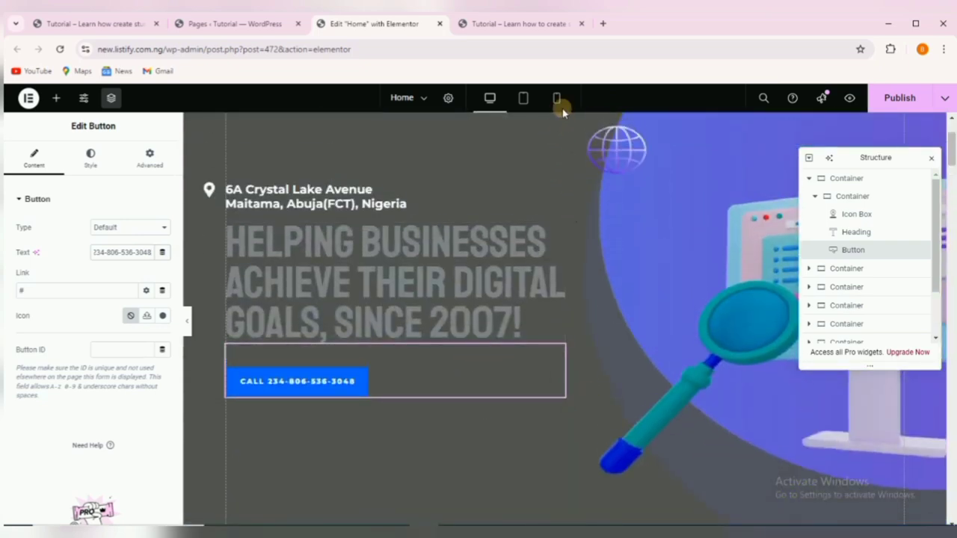
Publish the page, then check the hero in Mobile view and switch back to Desktop.
{"action": "left_click", "coordinate": [890, 100]}
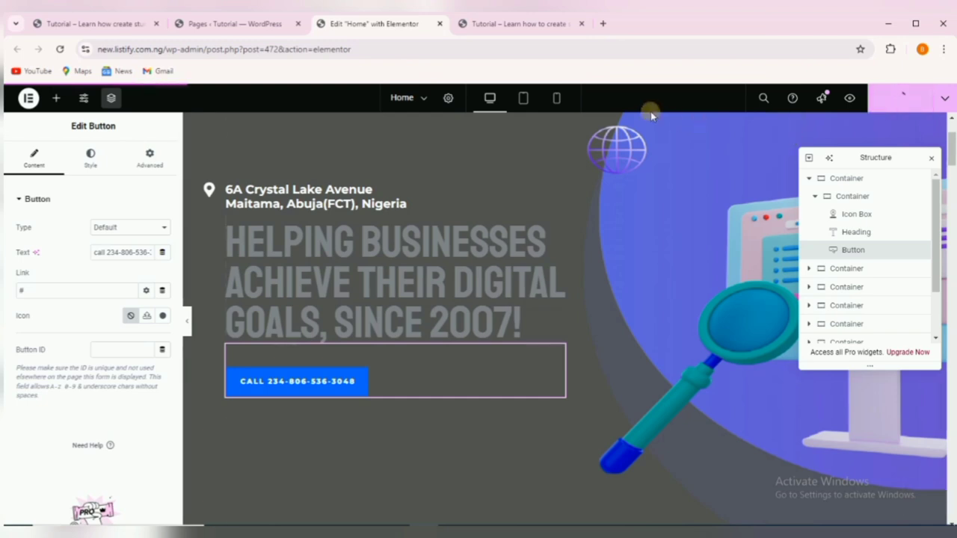
{"action": "left_click", "coordinate": [556, 99]}
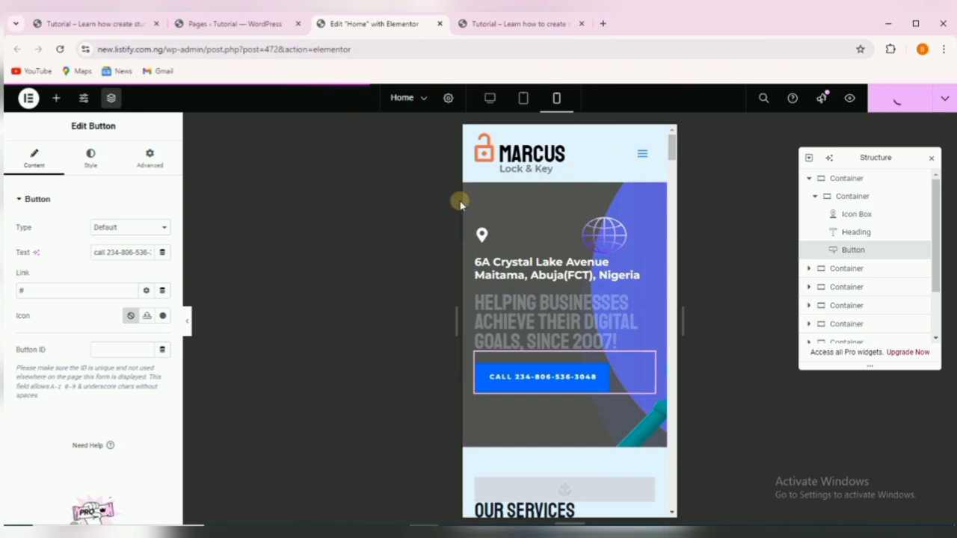
{"action": "left_click", "coordinate": [486, 100]}
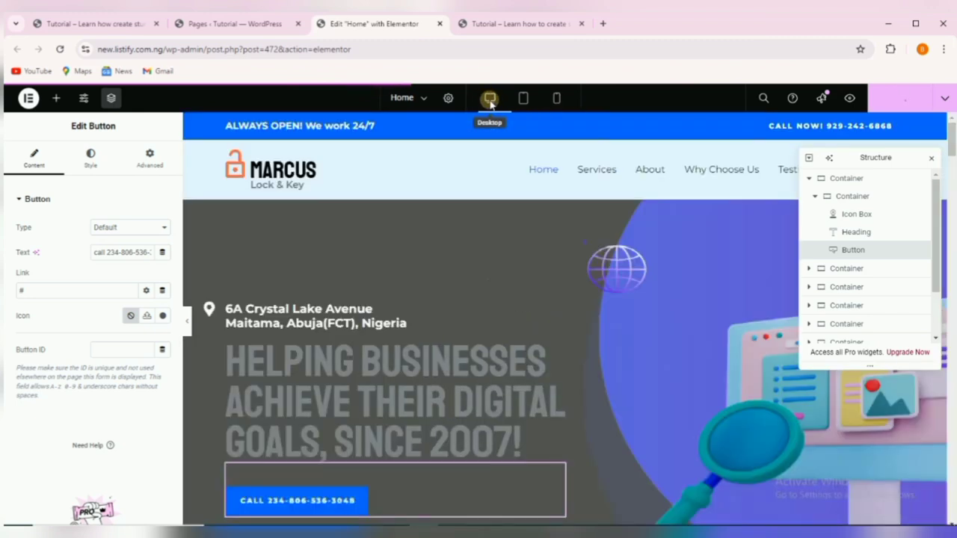
Set the hero heading's Text Color to white #FFFFFF and publish the homepage.
{"action": "left_click", "coordinate": [367, 374]}
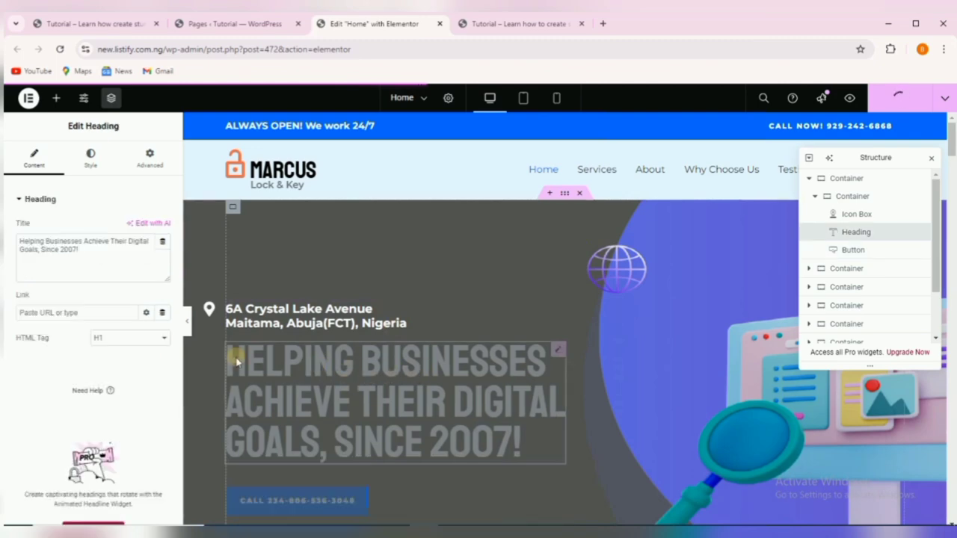
{"action": "left_click", "coordinate": [91, 169]}
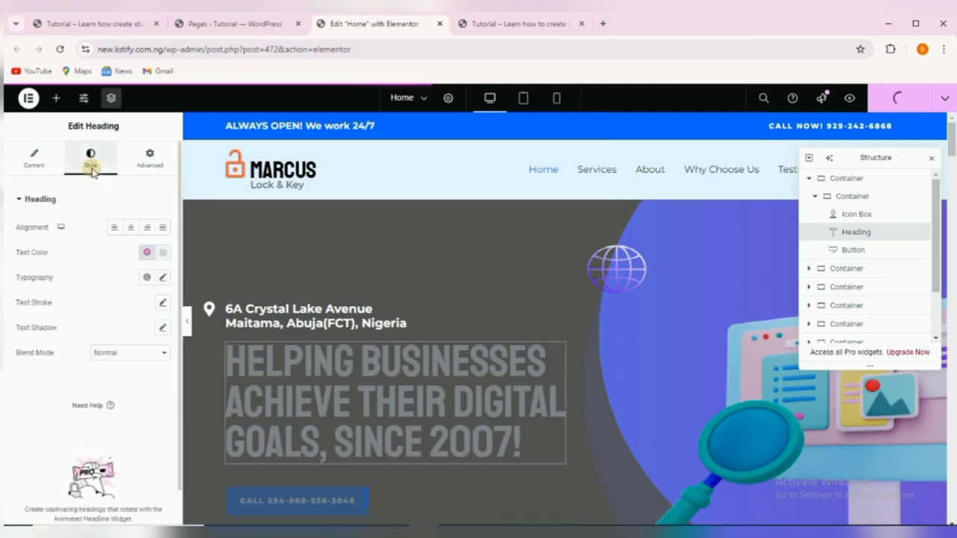
{"action": "left_click", "coordinate": [163, 253]}
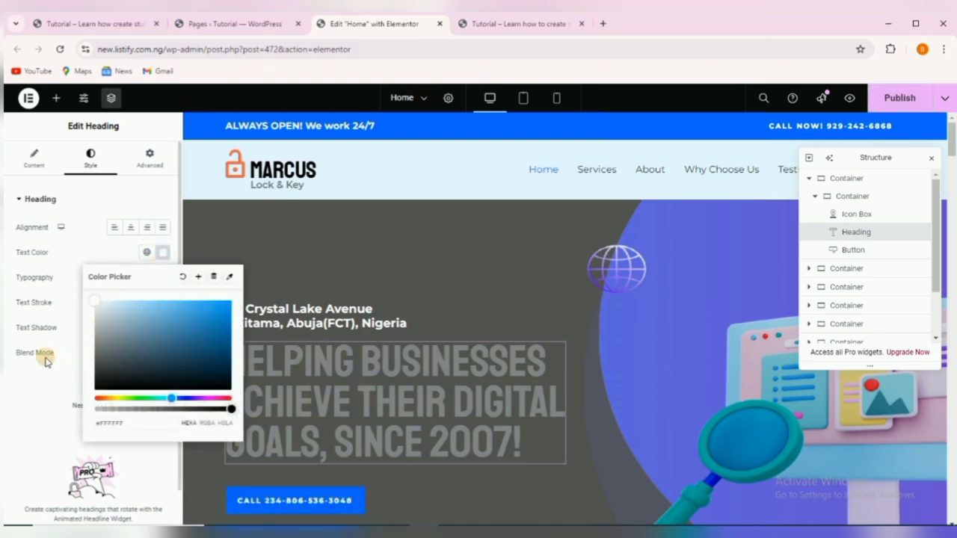
{"action": "left_click", "coordinate": [10, 387]}
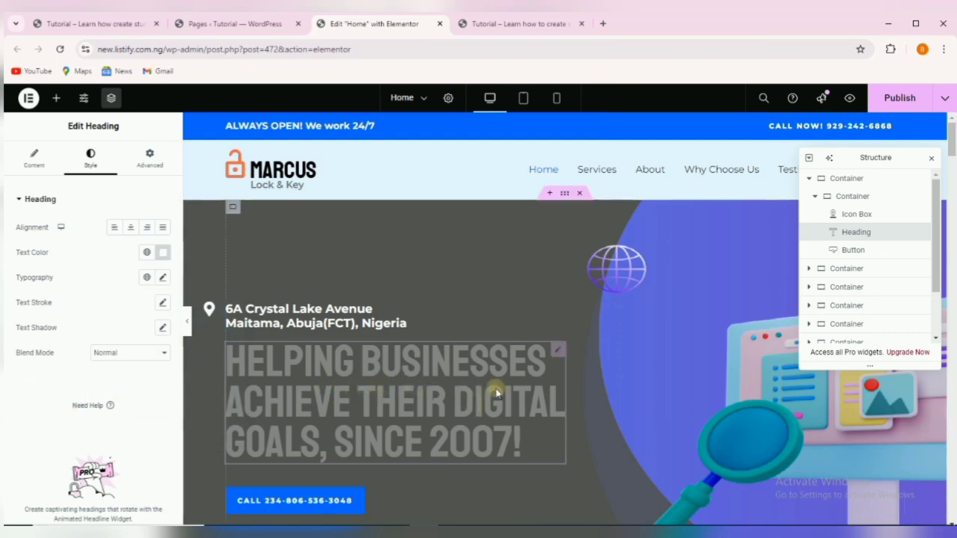
{"action": "scroll", "coordinate": [568, 355], "scroll_direction": "down", "scroll_amount": 2}
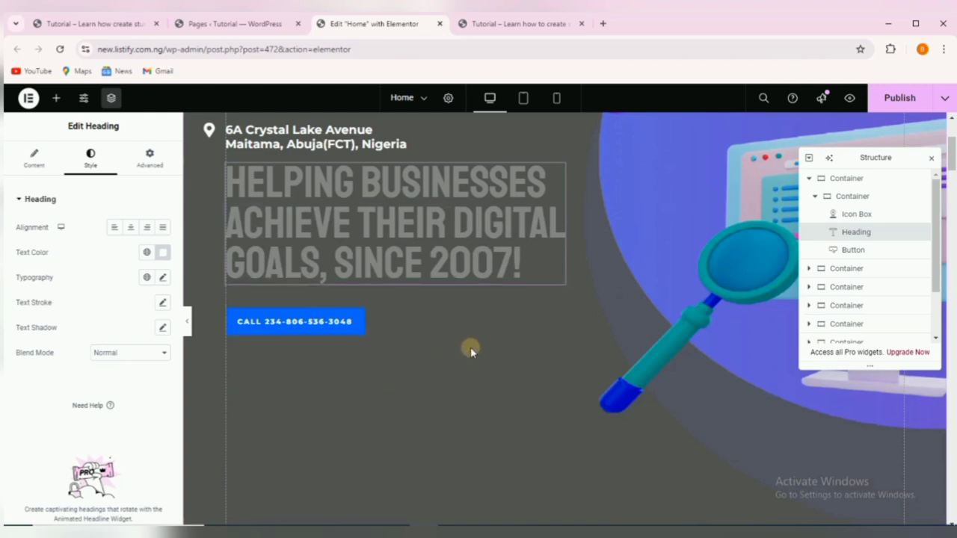
{"action": "scroll", "coordinate": [443, 341], "scroll_direction": "up", "scroll_amount": 1}
{"action": "scroll", "coordinate": [443, 342], "scroll_direction": "up", "scroll_amount": 1}
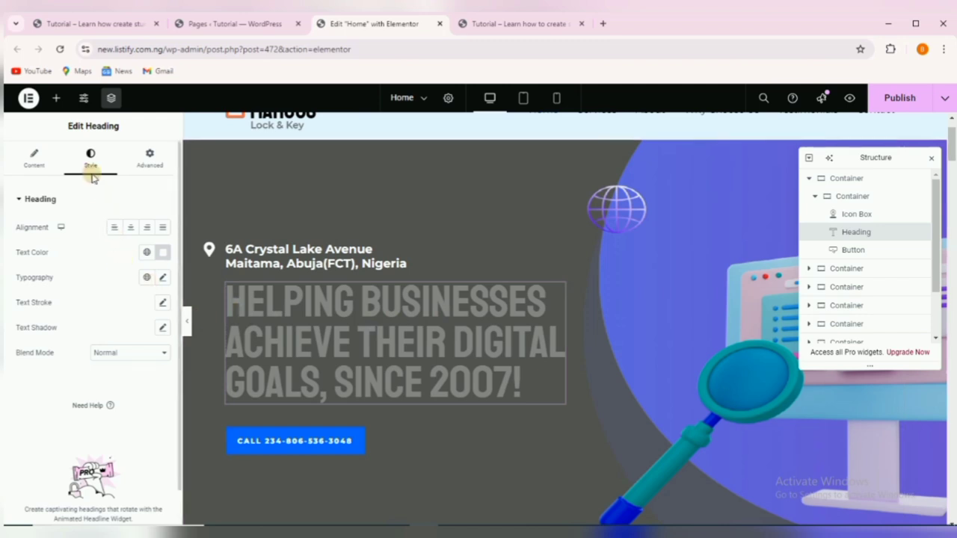
{"action": "left_click", "coordinate": [163, 252]}
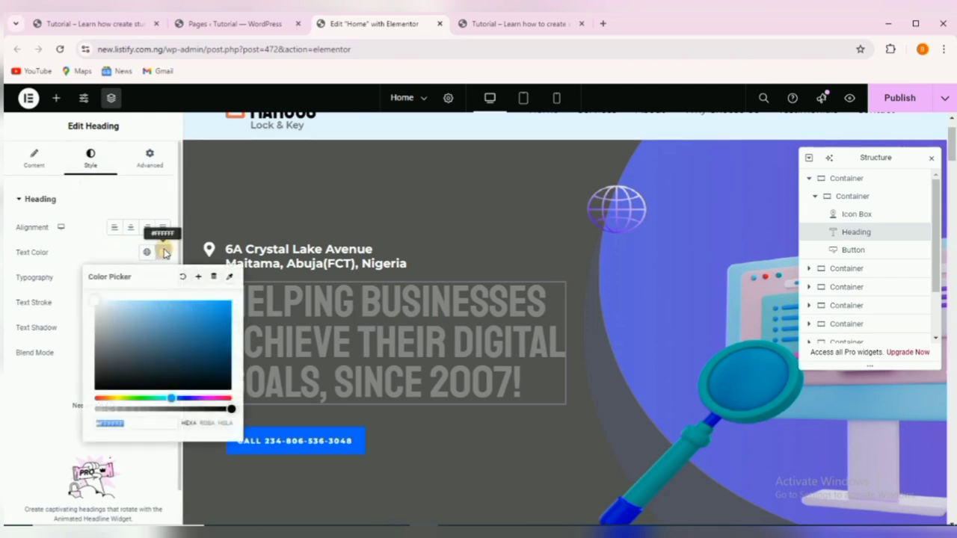
{"action": "left_click", "coordinate": [101, 305]}
{"action": "left_click_drag", "start_coordinate": [96, 302], "coordinate": [136, 331]}
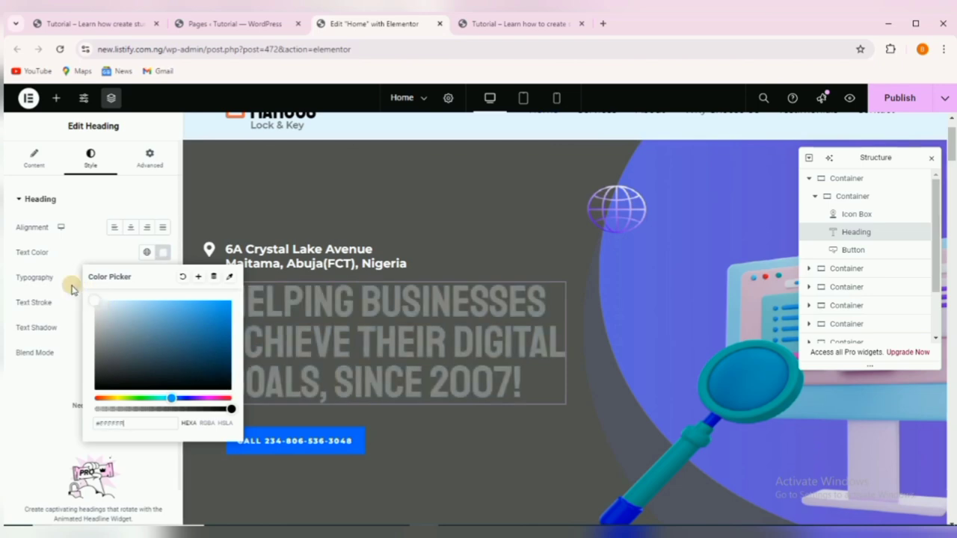
{"action": "left_click", "coordinate": [18, 395]}
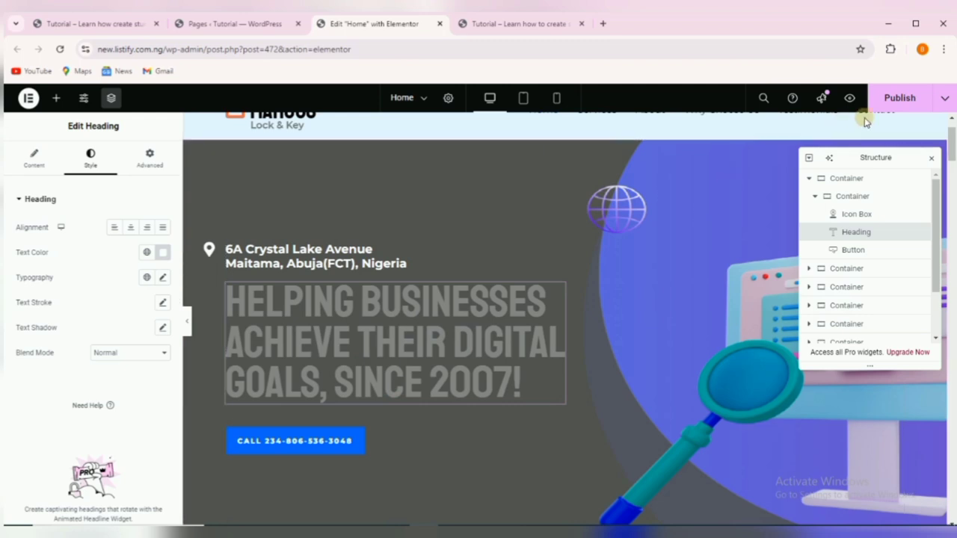
{"action": "left_click", "coordinate": [893, 101]}
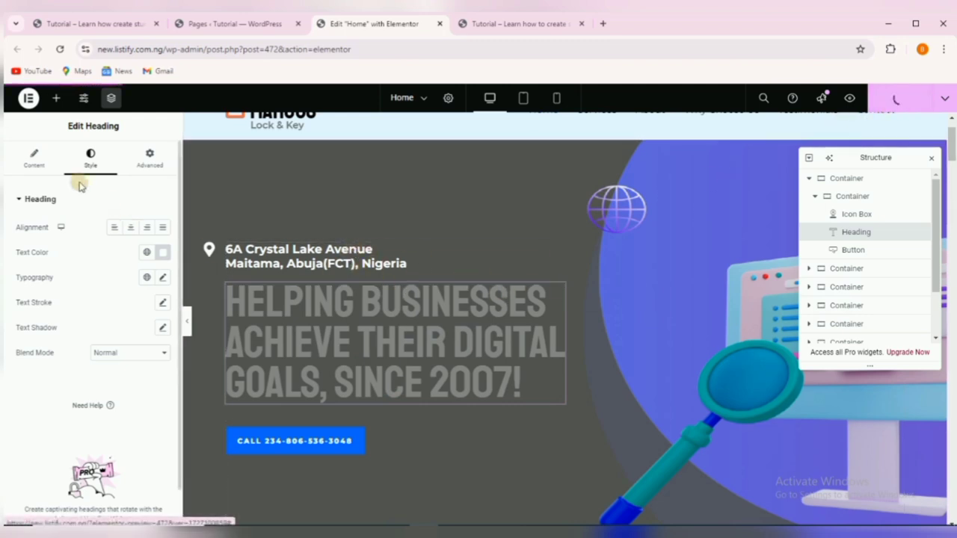
{"action": "left_click", "coordinate": [356, 310]}
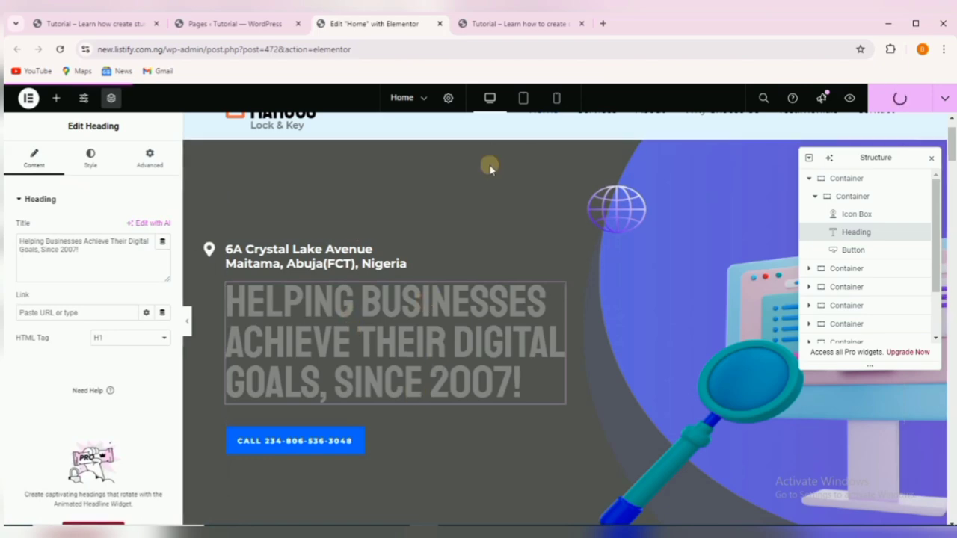
Reload the live Marcus Lock & Key homepage and scroll through the updated hero and services.
{"action": "left_click", "coordinate": [507, 25]}
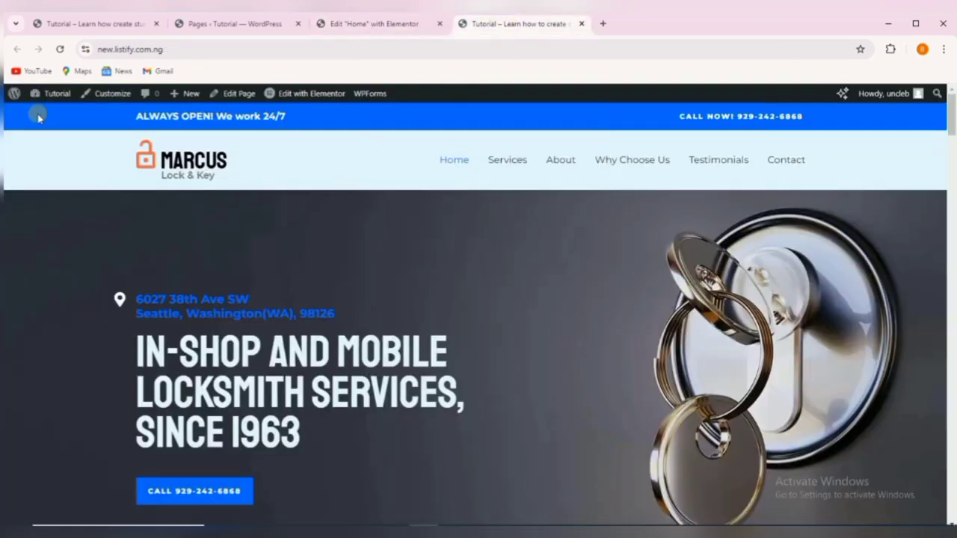
{"action": "left_click", "coordinate": [60, 51]}
{"action": "scroll", "coordinate": [159, 257], "scroll_direction": "down", "scroll_amount": 2}
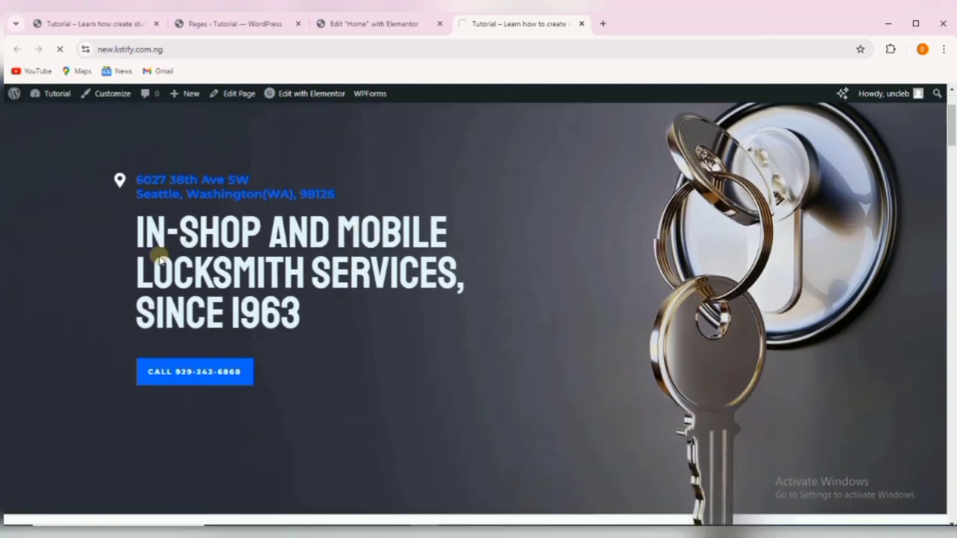
{"action": "scroll", "coordinate": [494, 354], "scroll_direction": "down", "scroll_amount": 1}
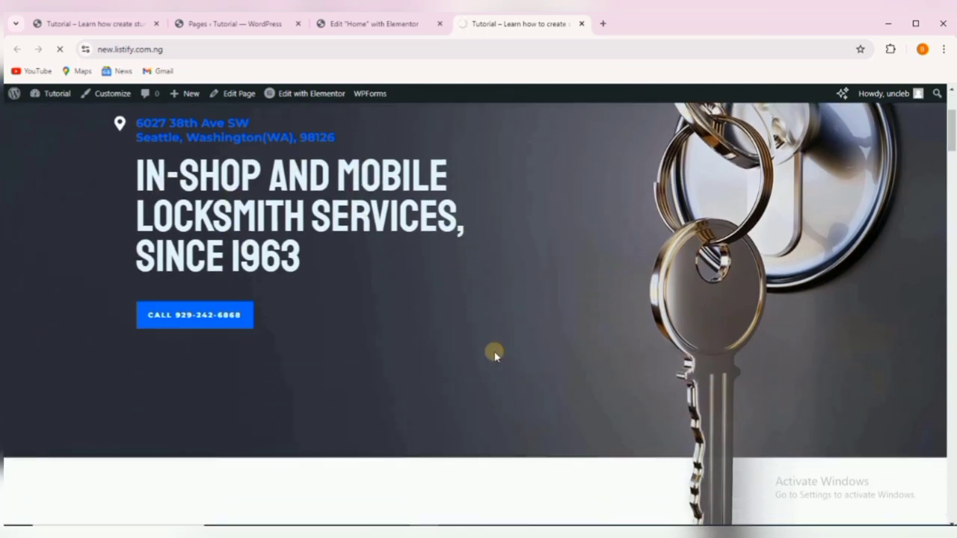
{"action": "scroll", "coordinate": [491, 353], "scroll_direction": "up", "scroll_amount": 3}
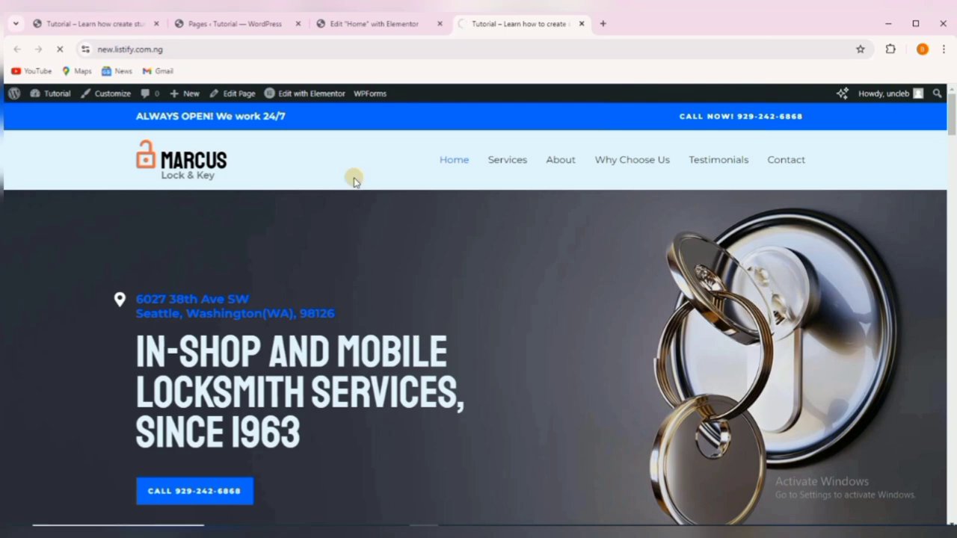
{"action": "scroll", "coordinate": [360, 266], "scroll_direction": "down", "scroll_amount": 5}
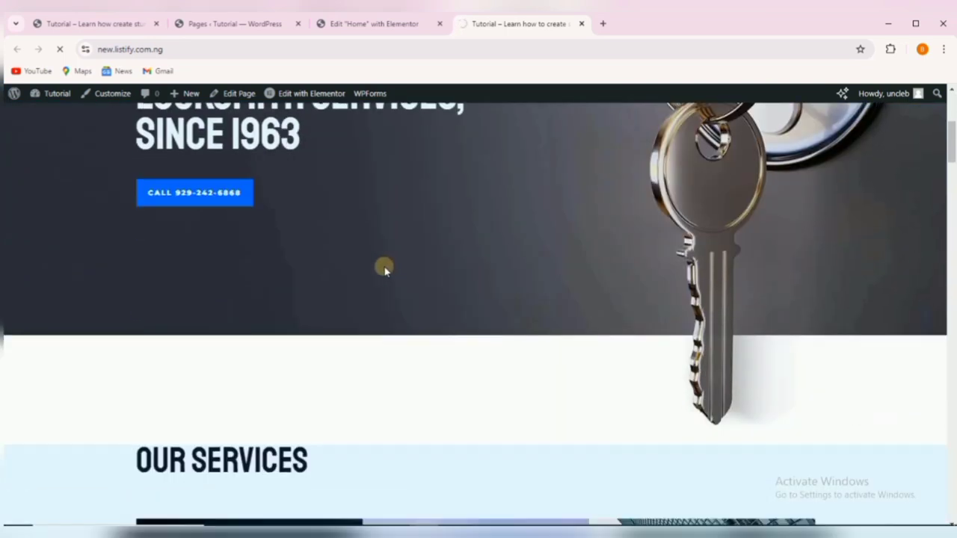
{"action": "scroll", "coordinate": [375, 254], "scroll_direction": "up", "scroll_amount": 5}
{"action": "scroll", "coordinate": [432, 209], "scroll_direction": "up", "scroll_amount": 1}
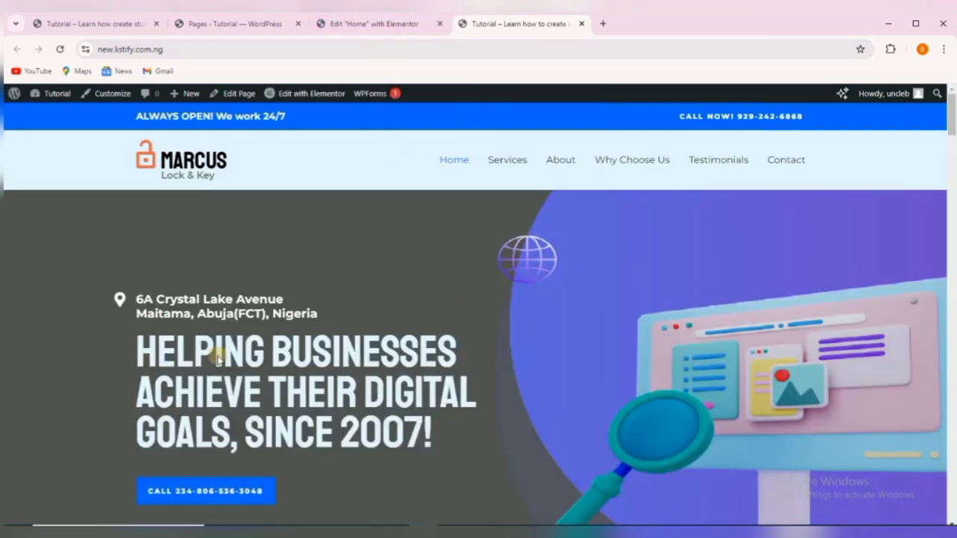
{"action": "scroll", "coordinate": [284, 375], "scroll_direction": "down", "scroll_amount": 2}
{"action": "scroll", "coordinate": [391, 386], "scroll_direction": "down", "scroll_amount": 5}
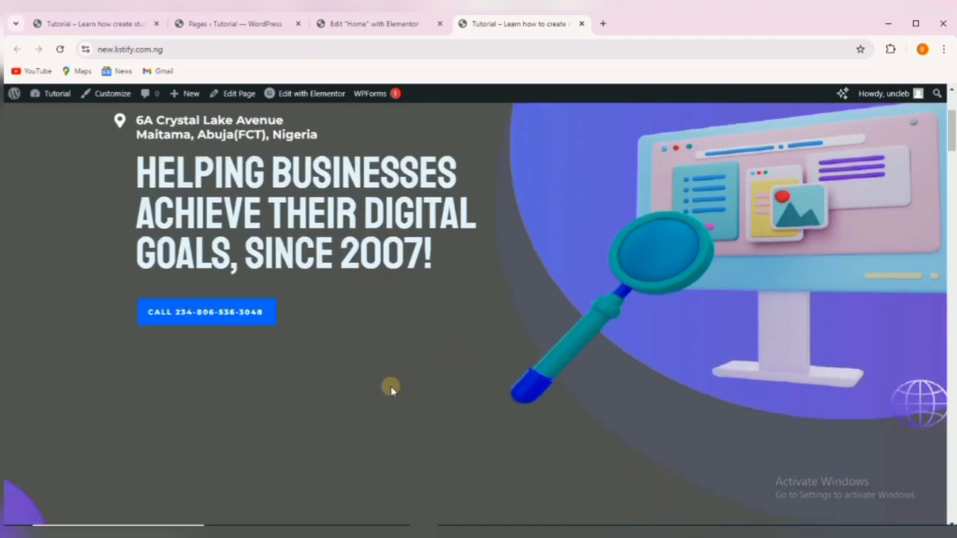
{"action": "scroll", "coordinate": [385, 383], "scroll_direction": "up", "scroll_amount": 8}
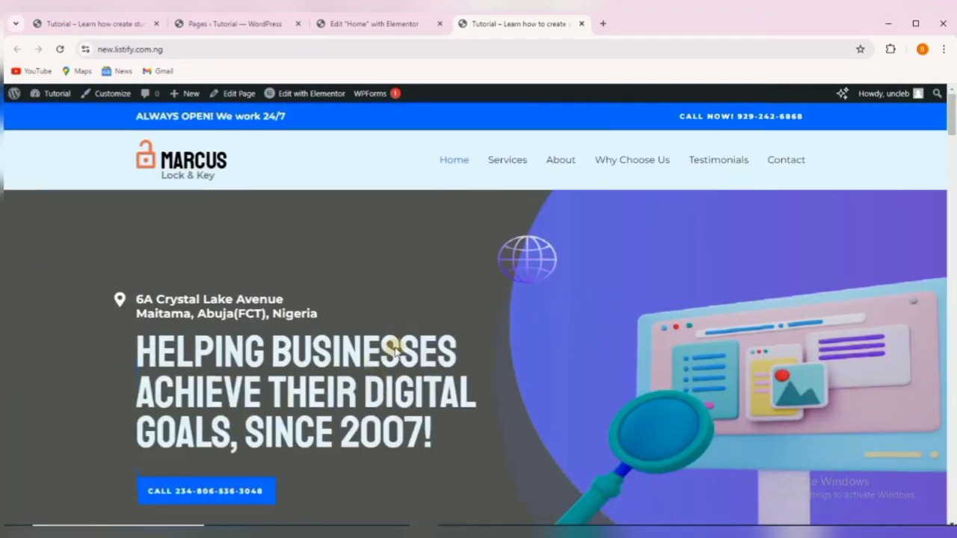
{"action": "scroll", "coordinate": [392, 350], "scroll_direction": "down", "scroll_amount": 5}
{"action": "scroll", "coordinate": [394, 349], "scroll_direction": "up", "scroll_amount": 5}
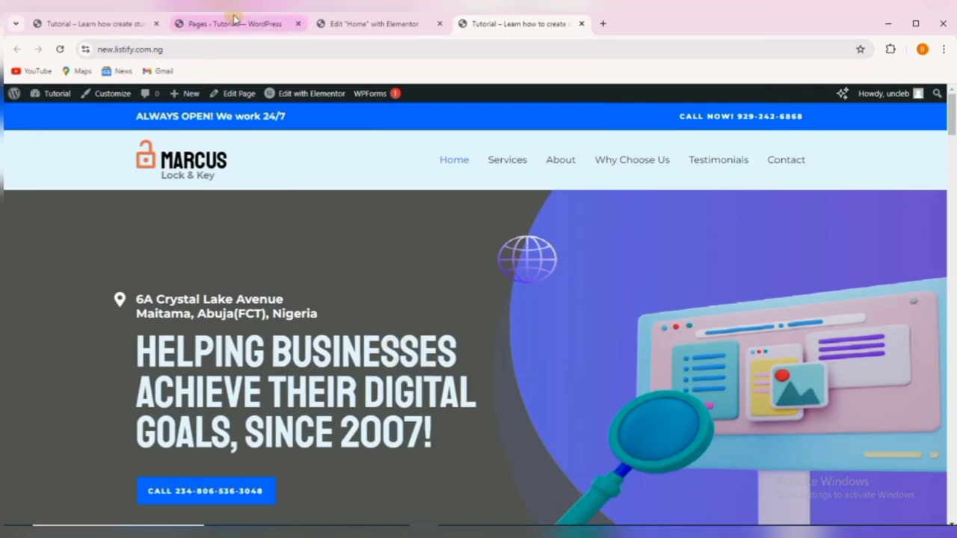
Back in the Elementor editor, select the Automotive service image under Our Services for replacement.
{"action": "left_click", "coordinate": [374, 23]}
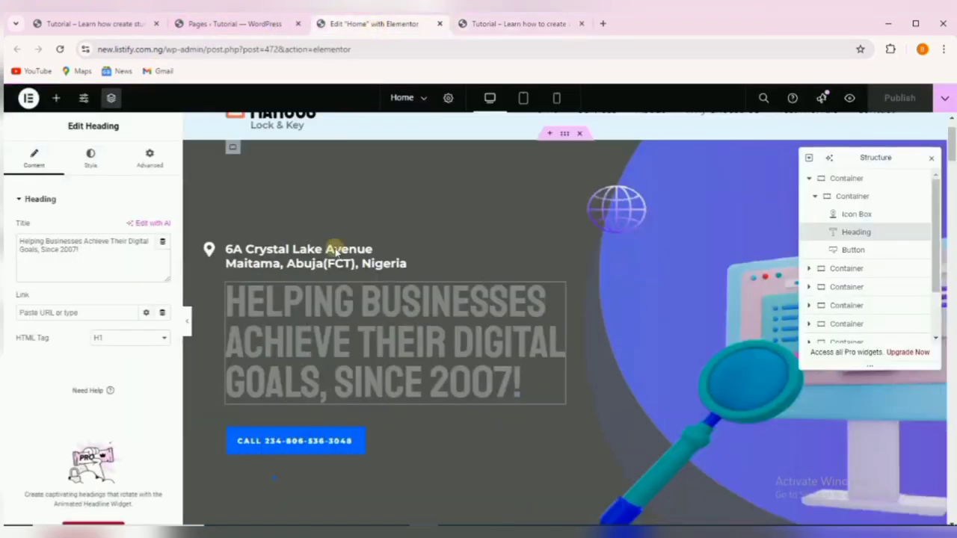
{"action": "scroll", "coordinate": [369, 284], "scroll_direction": "down", "scroll_amount": 5}
{"action": "scroll", "coordinate": [369, 285], "scroll_direction": "down", "scroll_amount": 2}
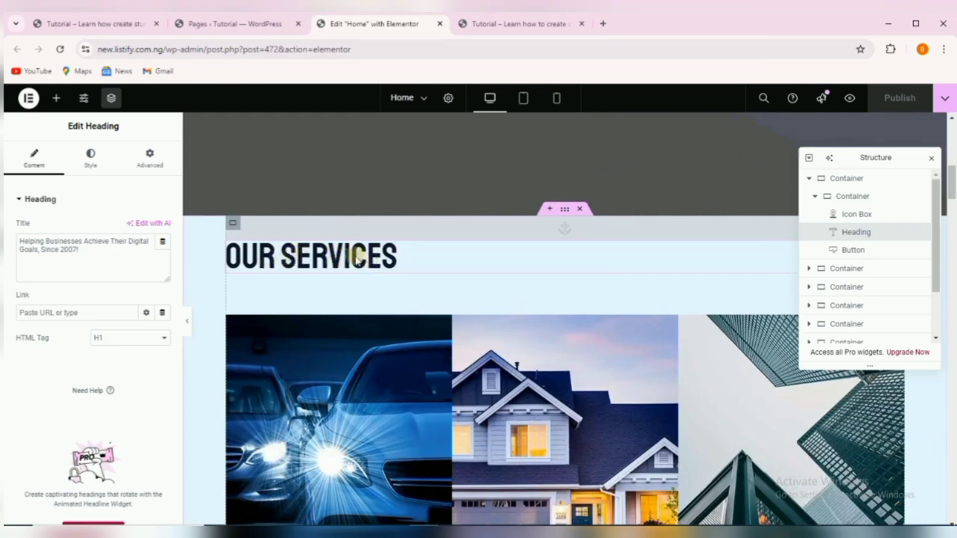
{"action": "left_click", "coordinate": [352, 256]}
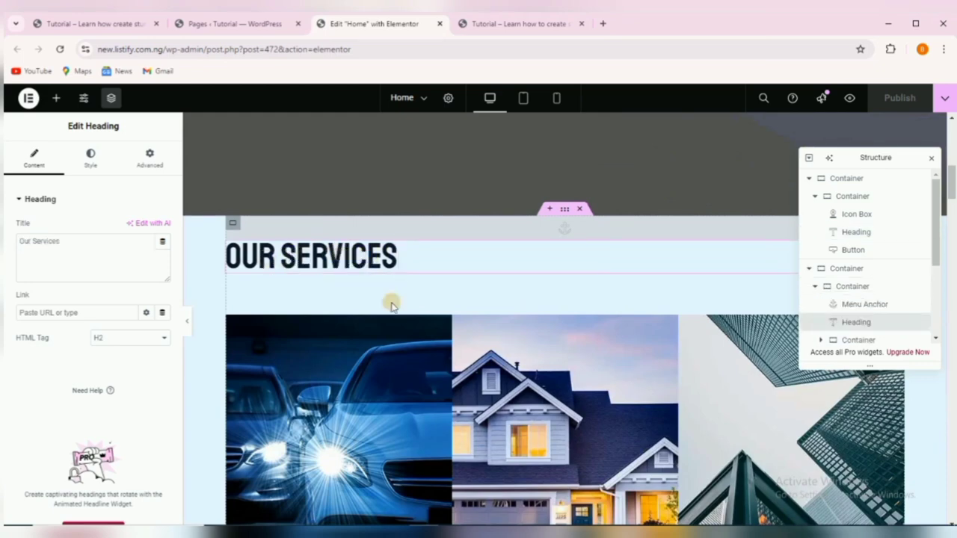
{"action": "scroll", "coordinate": [345, 310], "scroll_direction": "down", "scroll_amount": 2}
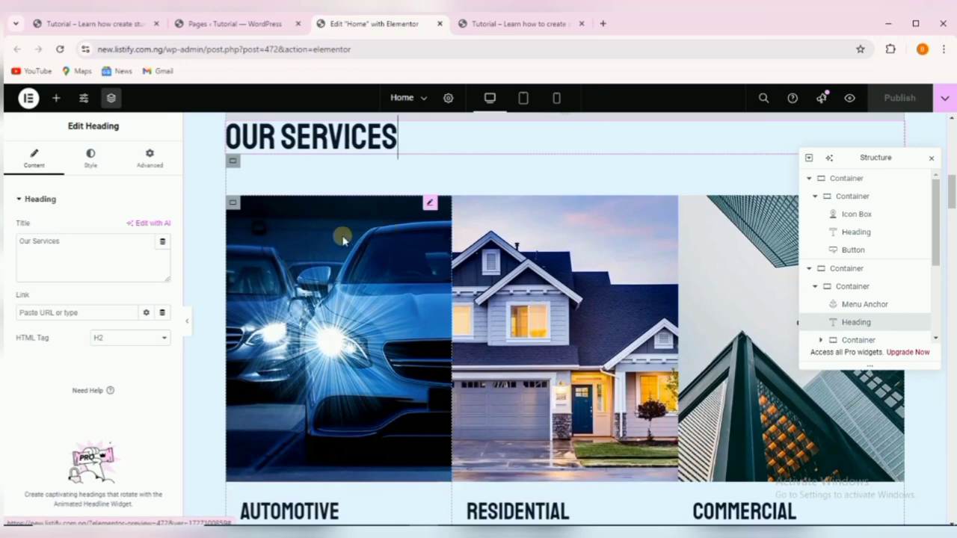
{"action": "left_click", "coordinate": [430, 209]}
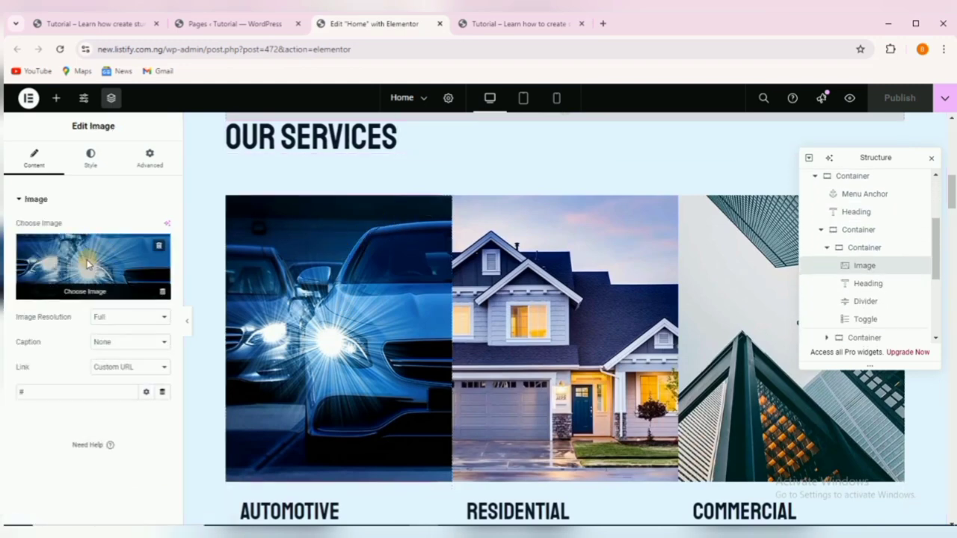
{"action": "left_click", "coordinate": [88, 263]}
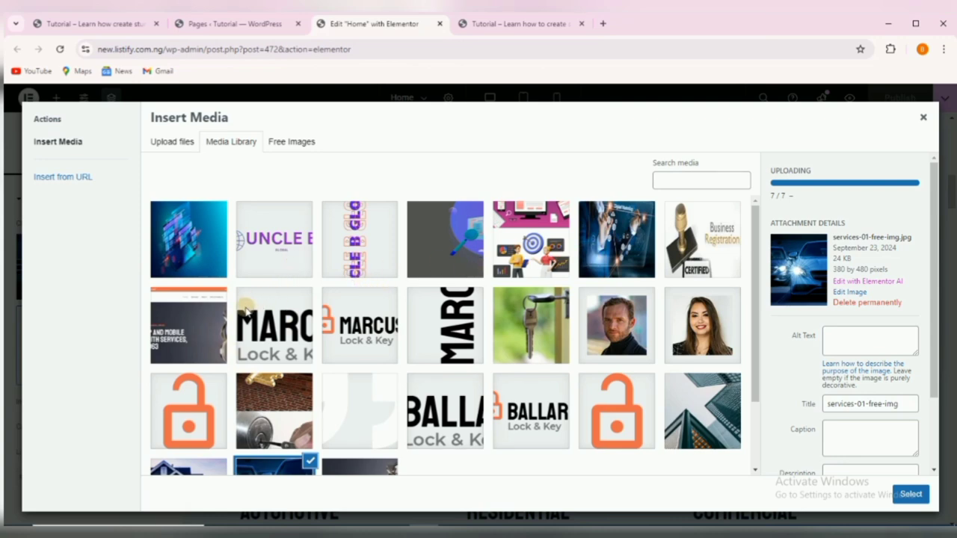
Insert the web design tech image web.jpeg from the Media Library as the Automotive picture.
{"action": "scroll", "coordinate": [324, 314], "scroll_direction": "down", "scroll_amount": 2}
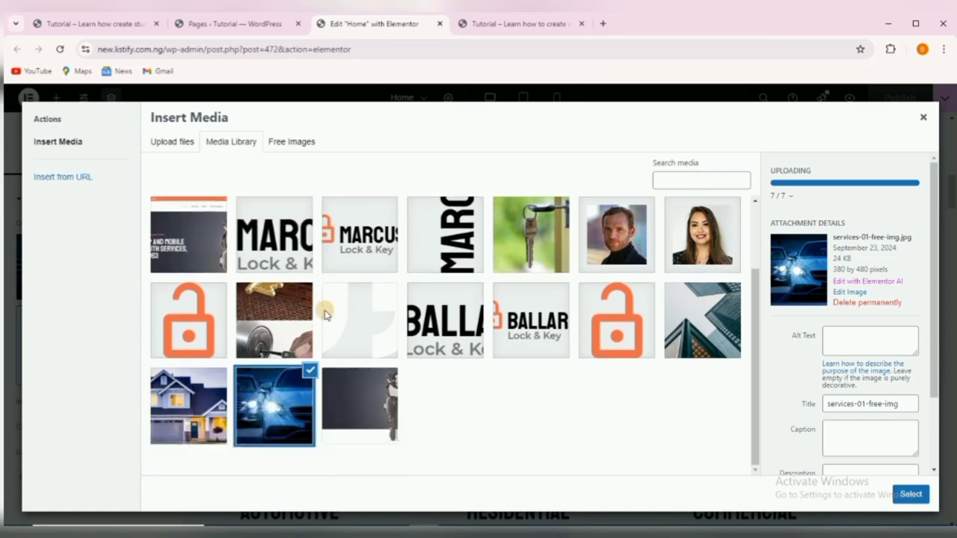
{"action": "scroll", "coordinate": [324, 314], "scroll_direction": "up", "scroll_amount": 2}
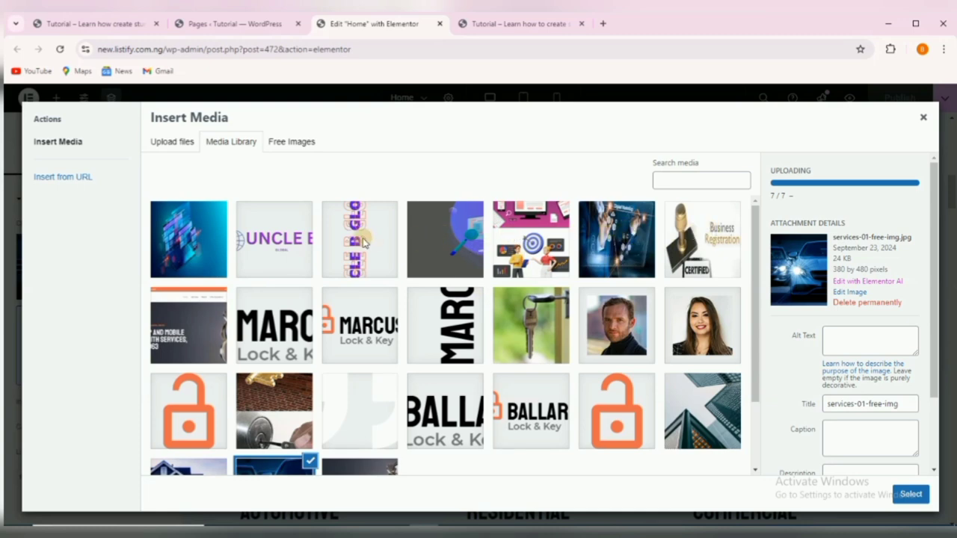
{"action": "left_click", "coordinate": [193, 243]}
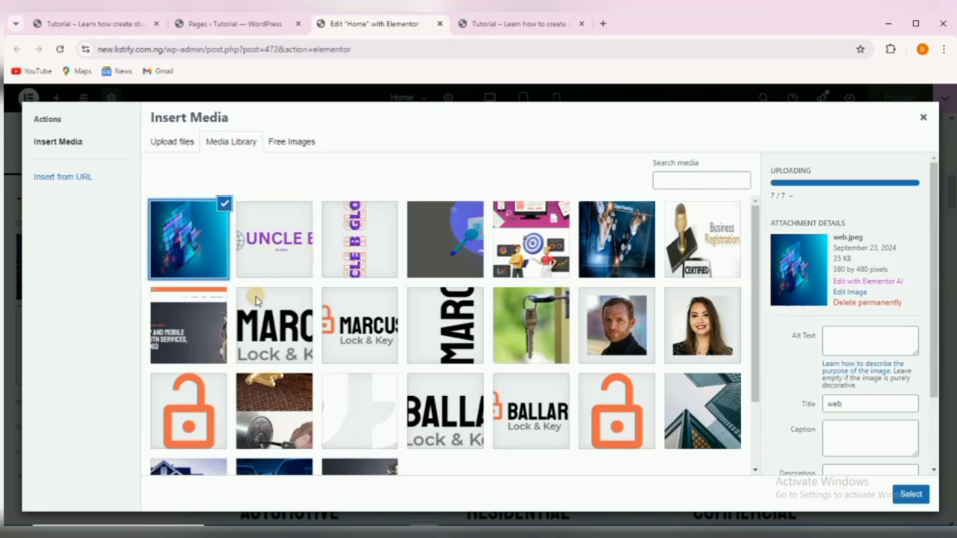
{"action": "scroll", "coordinate": [254, 299], "scroll_direction": "down", "scroll_amount": 2}
{"action": "scroll", "coordinate": [246, 292], "scroll_direction": "up", "scroll_amount": 2}
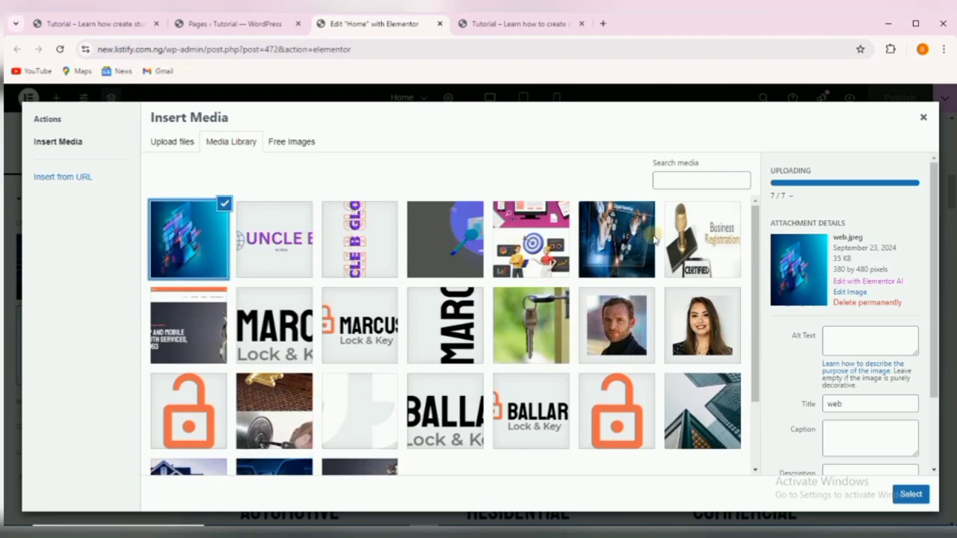
{"action": "scroll", "coordinate": [499, 346], "scroll_direction": "down", "scroll_amount": 2}
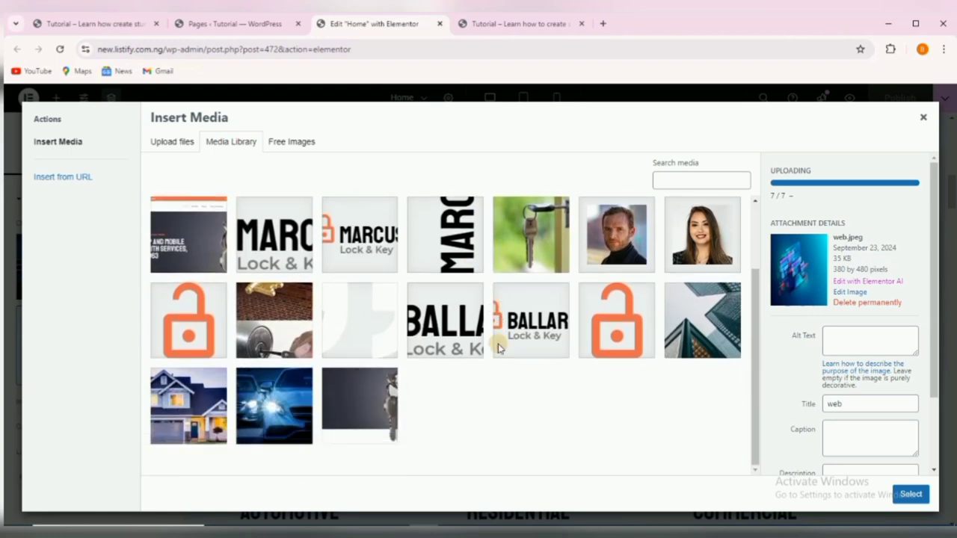
{"action": "scroll", "coordinate": [476, 351], "scroll_direction": "up", "scroll_amount": 2}
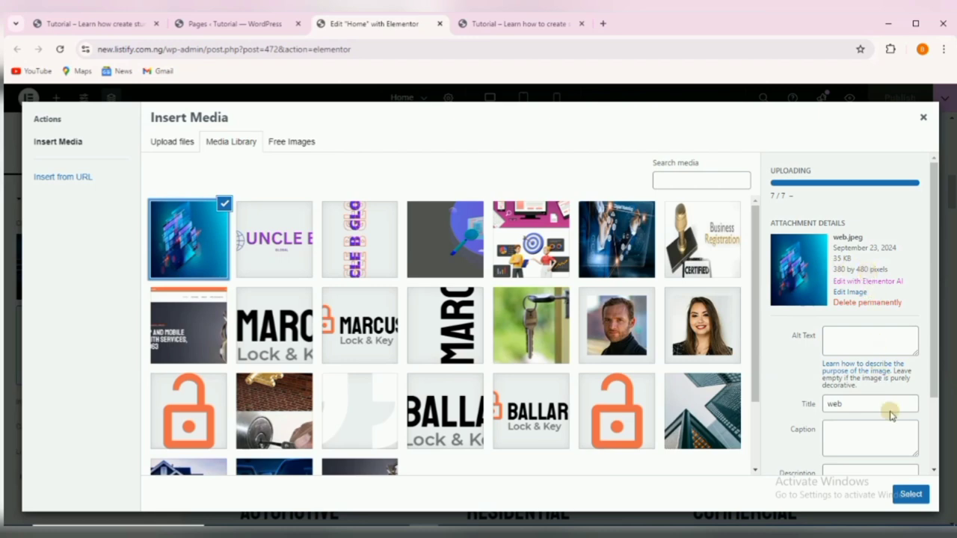
{"action": "left_click", "coordinate": [911, 494]}
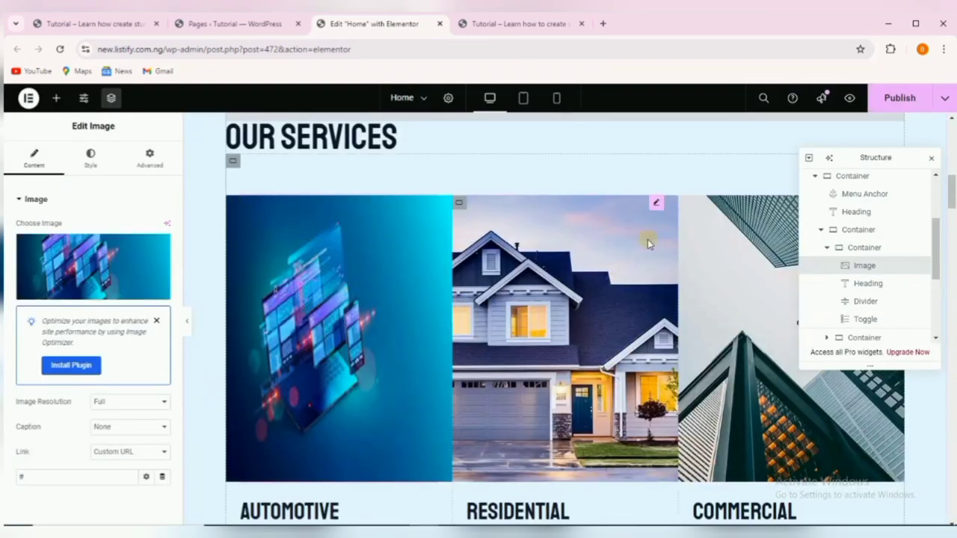
Replace the Residential house picture with the Business Registration image cac.jpeg.
{"action": "left_click", "coordinate": [661, 204]}
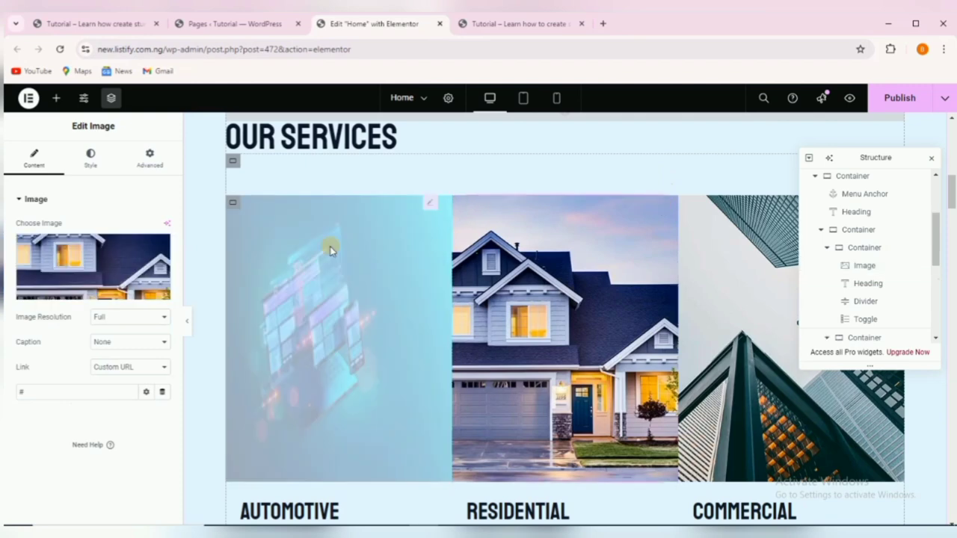
{"action": "left_click", "coordinate": [86, 267]}
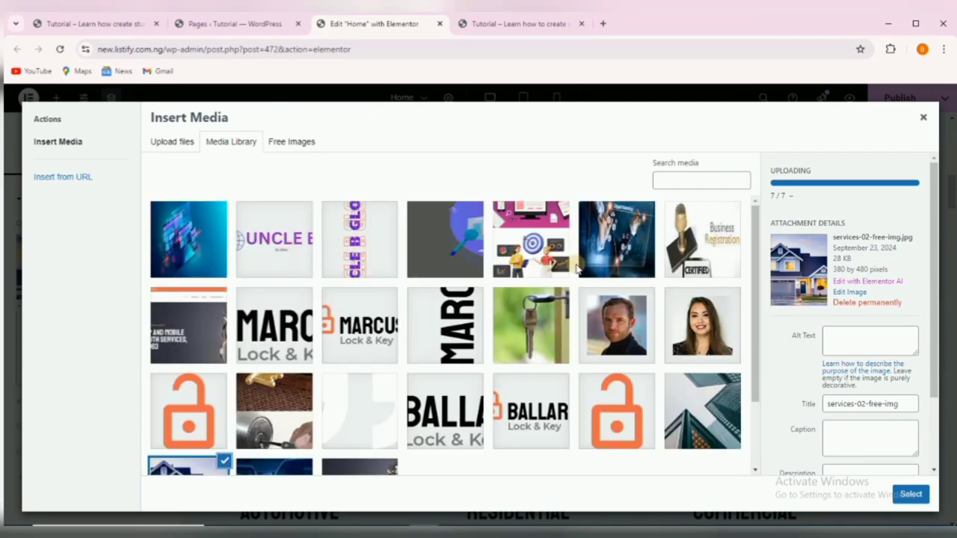
{"action": "left_click", "coordinate": [687, 257]}
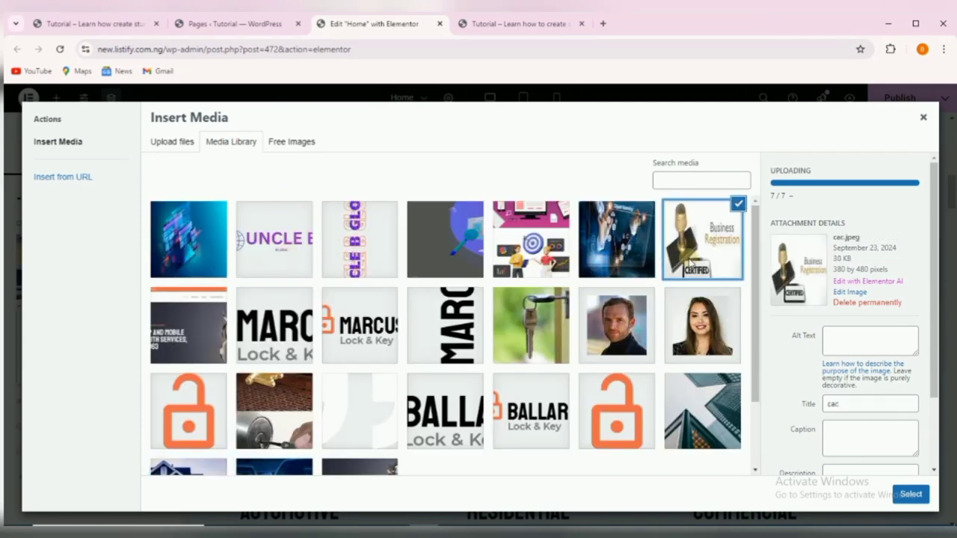
{"action": "left_click", "coordinate": [910, 495]}
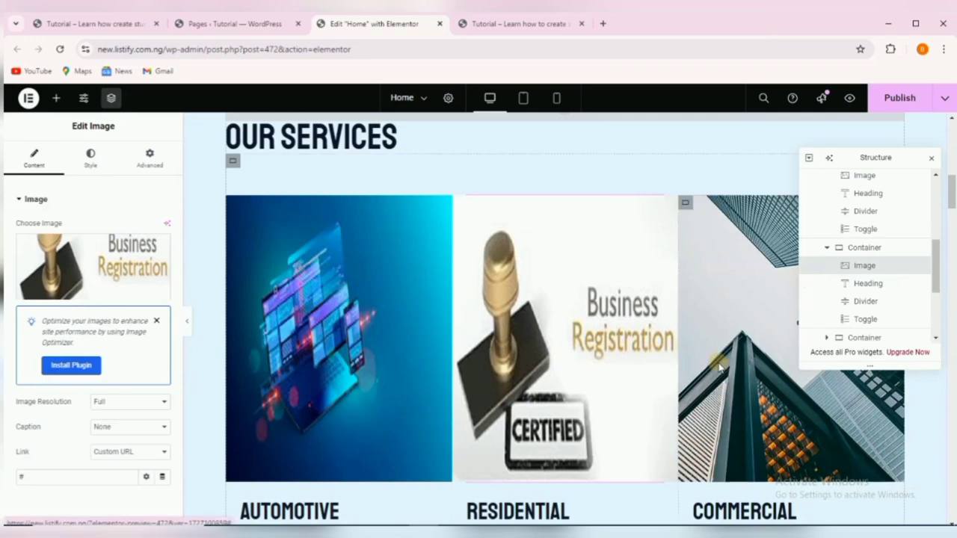
Replace the Commercial service picture with the digital marketing image marketing.jpeg.
{"action": "left_click", "coordinate": [716, 361]}
{"action": "left_click", "coordinate": [97, 271]}
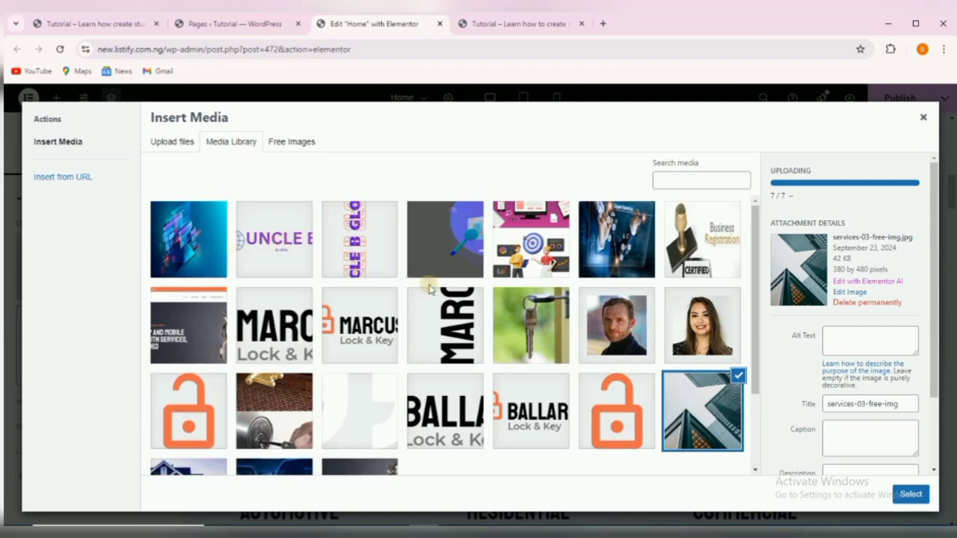
{"action": "left_click", "coordinate": [617, 255]}
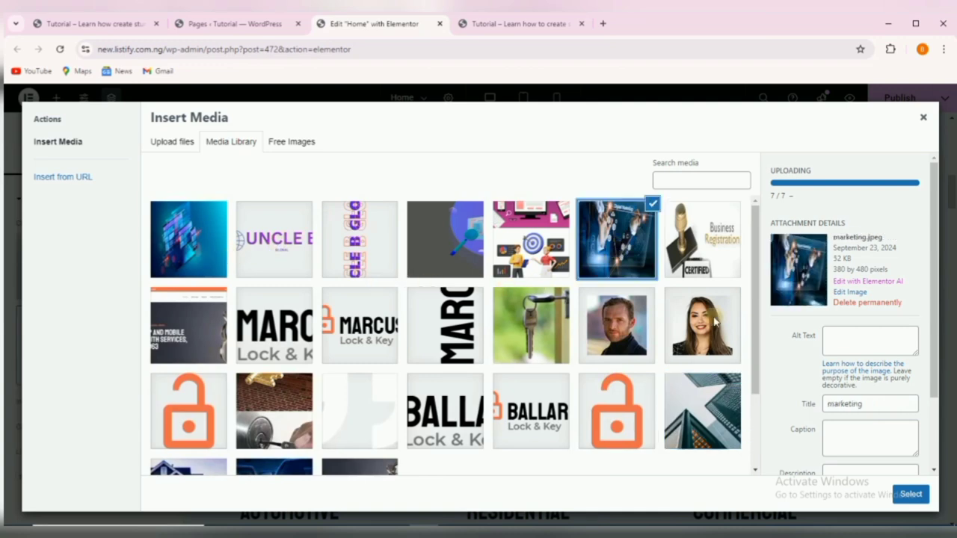
{"action": "left_click", "coordinate": [911, 495]}
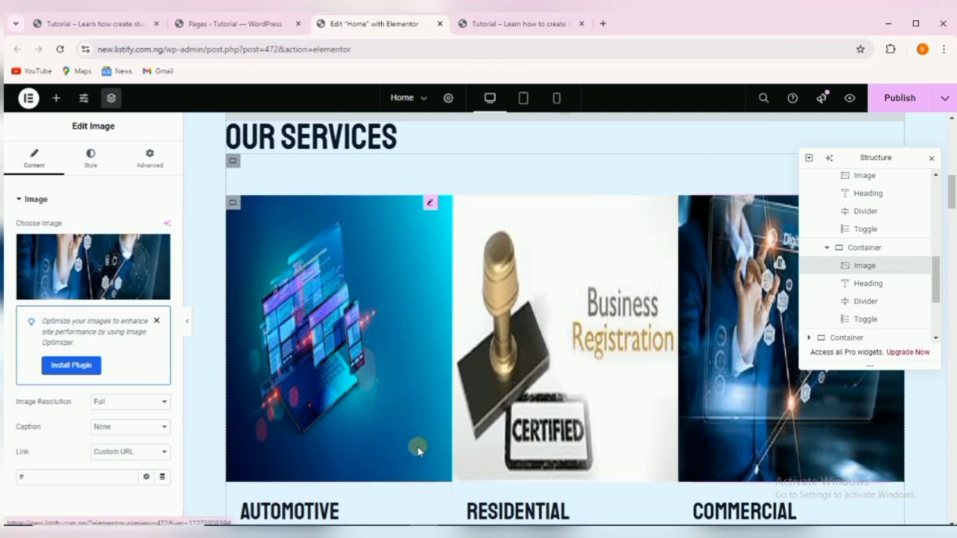
{"action": "scroll", "coordinate": [410, 451], "scroll_direction": "down", "scroll_amount": 1}
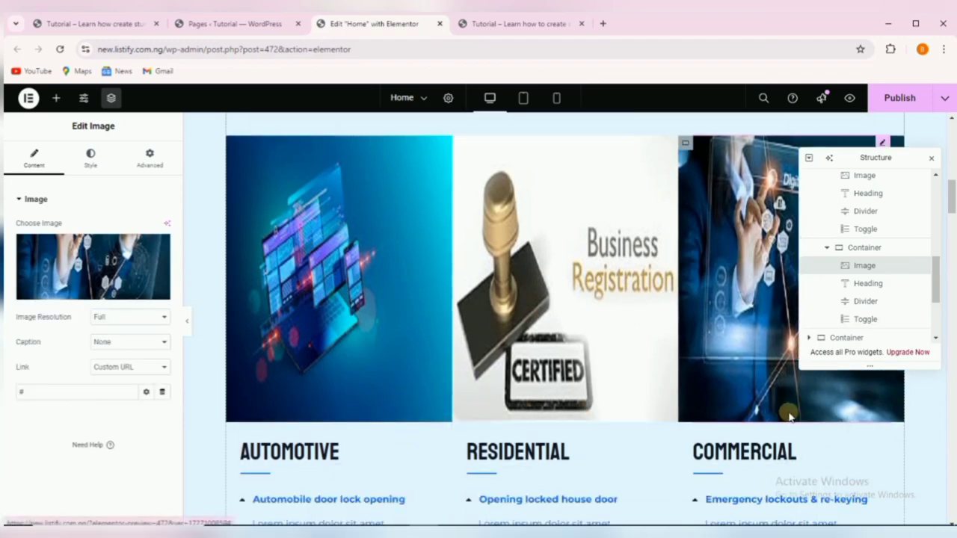
{"action": "scroll", "coordinate": [454, 416], "scroll_direction": "down", "scroll_amount": 1}
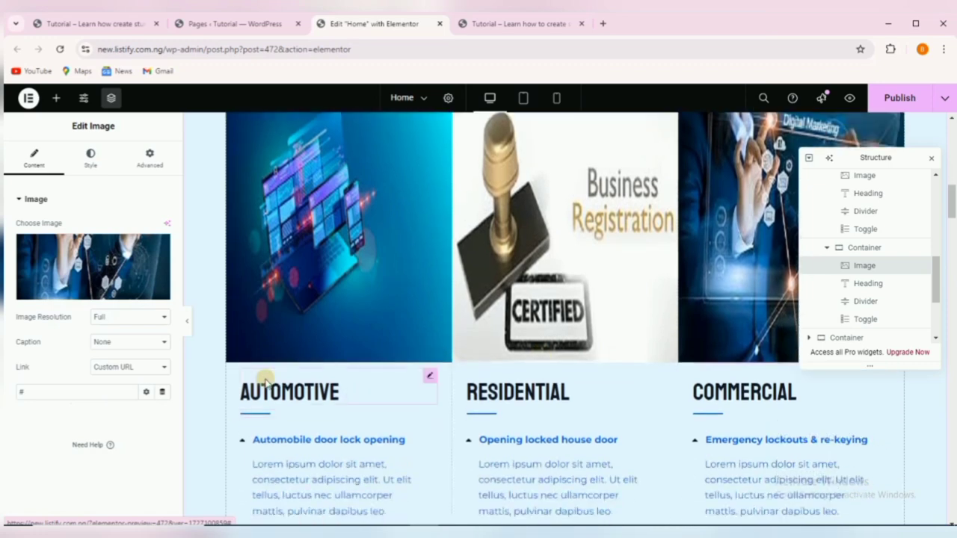
Copy the WEB DESIGN service heading text from the reference site.
{"action": "left_click", "coordinate": [270, 384]}
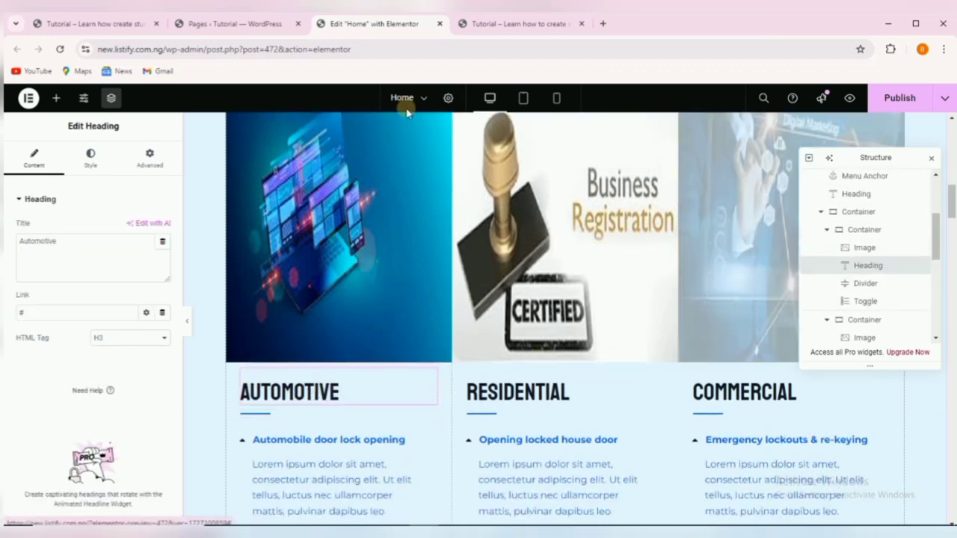
{"action": "left_click", "coordinate": [45, 22]}
{"action": "scroll", "coordinate": [277, 309], "scroll_direction": "down", "scroll_amount": 5}
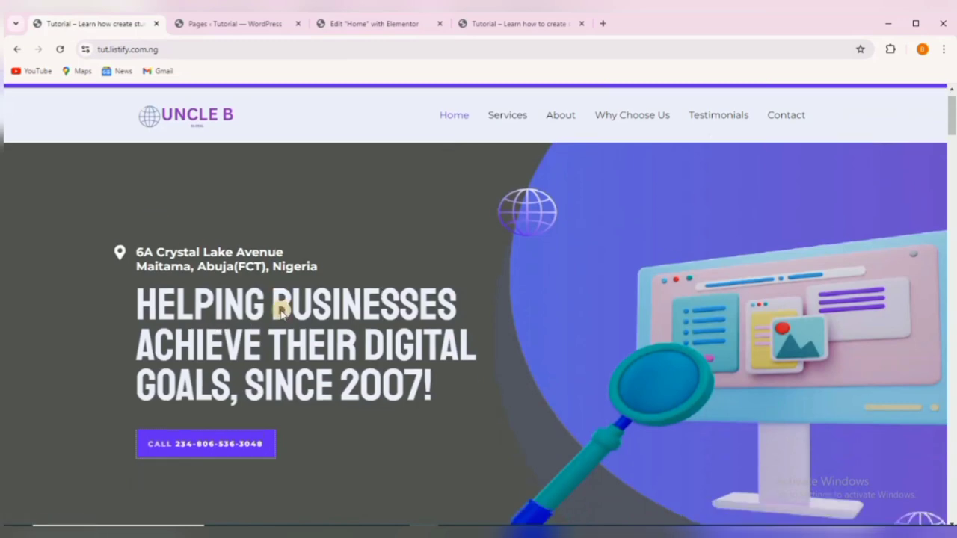
{"action": "scroll", "coordinate": [277, 310], "scroll_direction": "down", "scroll_amount": 6}
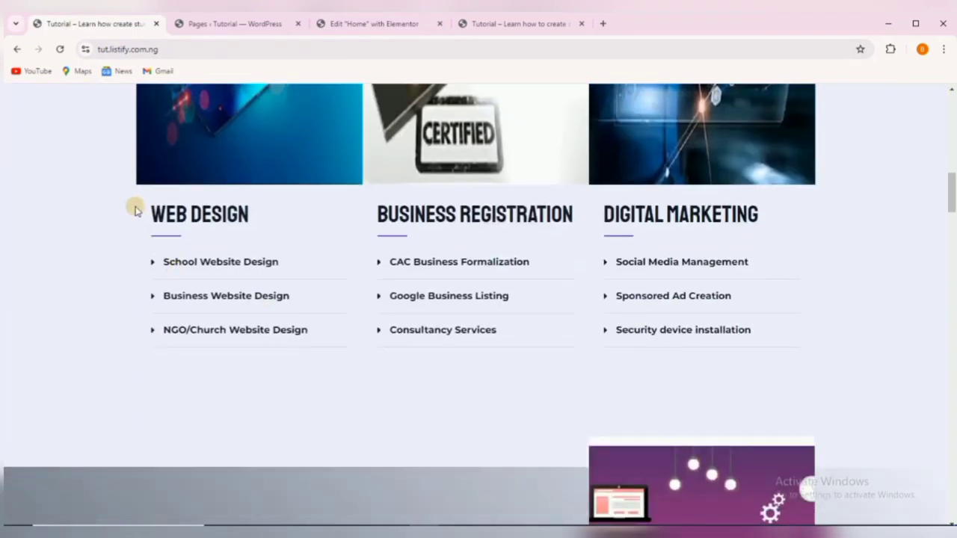
{"action": "left_click_drag", "start_coordinate": [148, 214], "coordinate": [256, 223]}
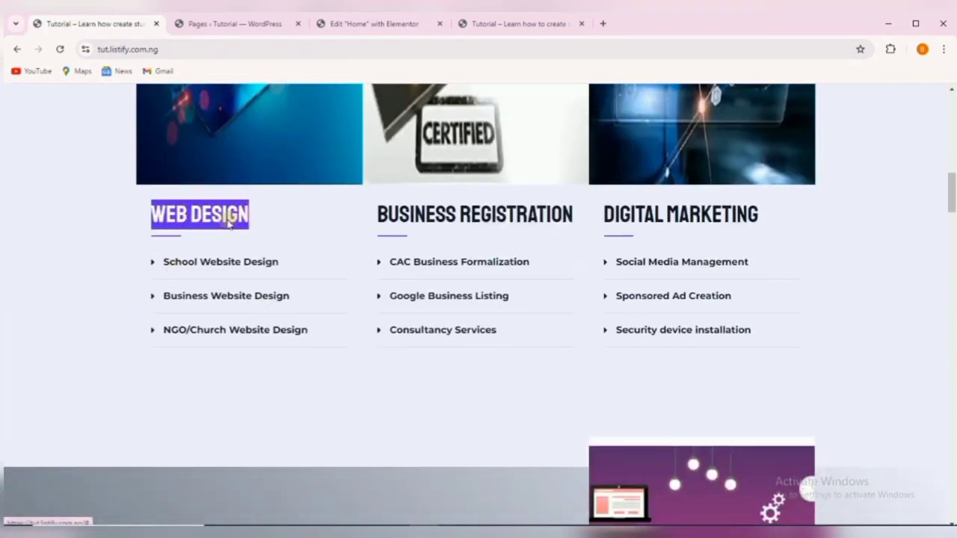
{"action": "right_click", "coordinate": [228, 217]}
{"action": "left_click", "coordinate": [267, 337]}
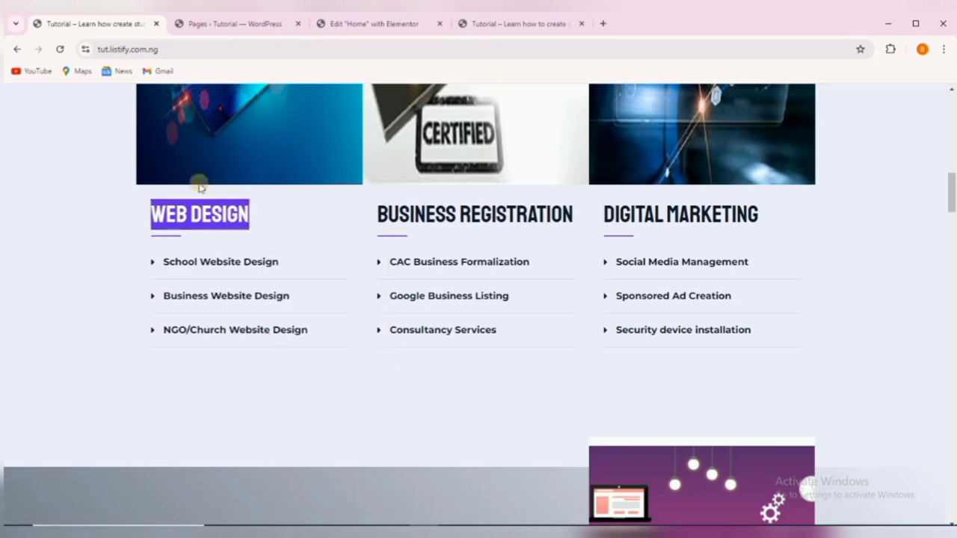
Change the AUTOMOTIVE heading's title to 'Web Design'.
{"action": "left_click", "coordinate": [349, 23]}
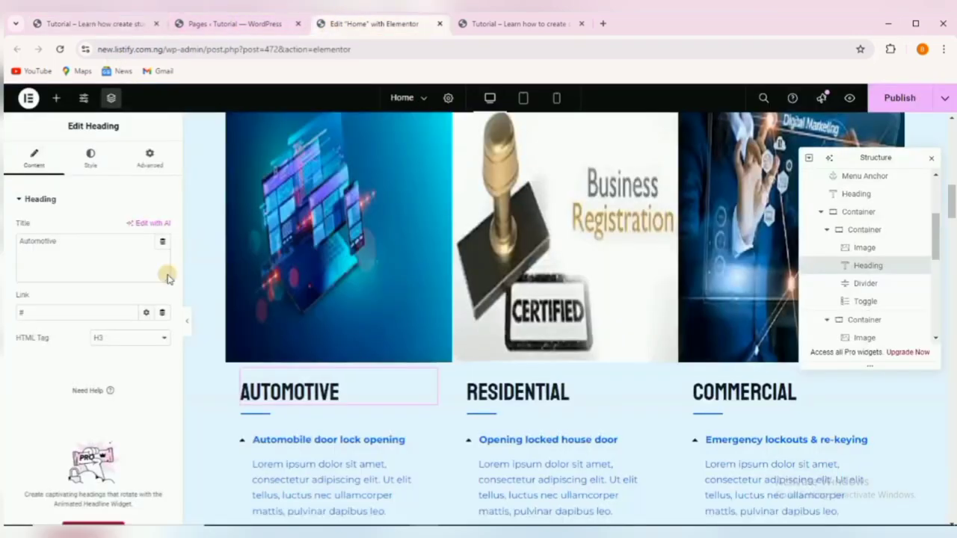
{"action": "left_click", "coordinate": [86, 257]}
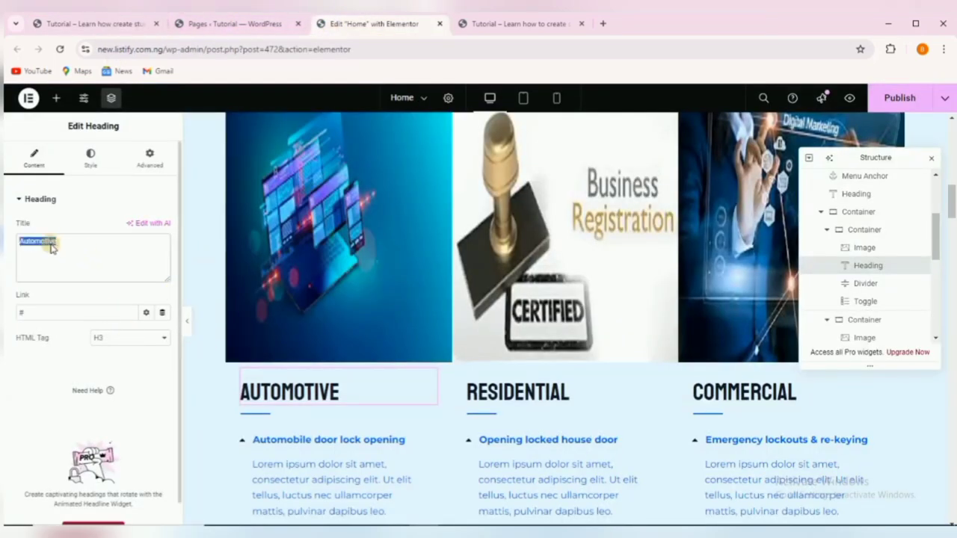
{"action": "type", "text": "Web Design"}
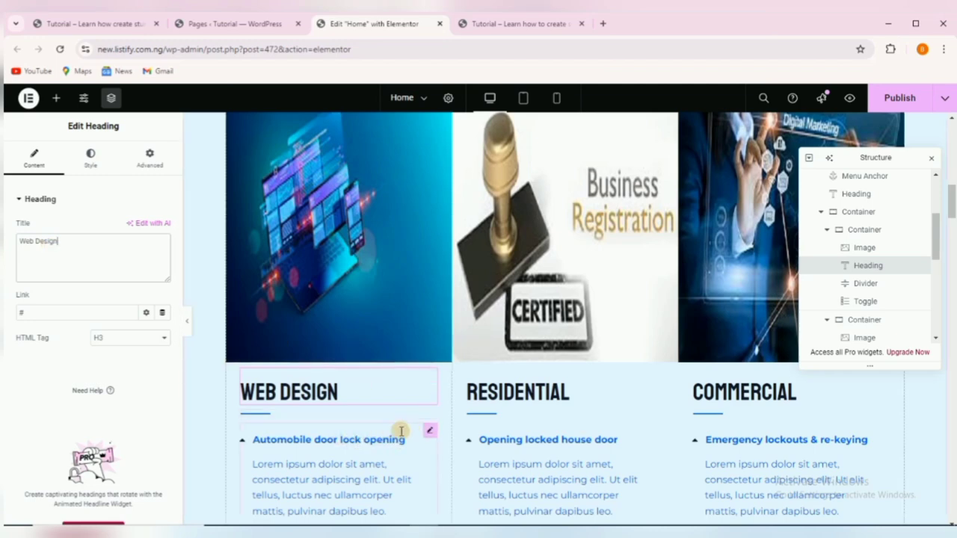
{"action": "scroll", "coordinate": [399, 418], "scroll_direction": "down", "scroll_amount": 1}
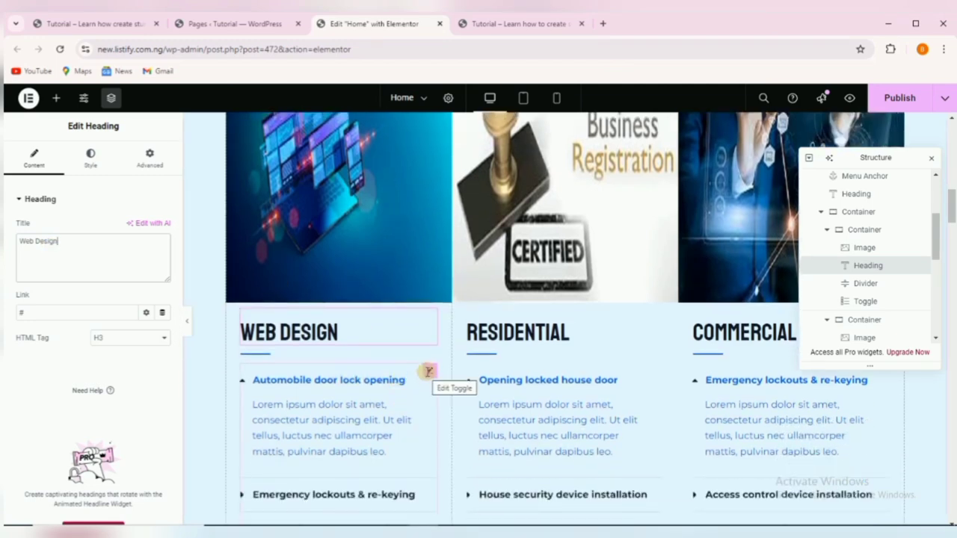
{"action": "left_click", "coordinate": [327, 380]}
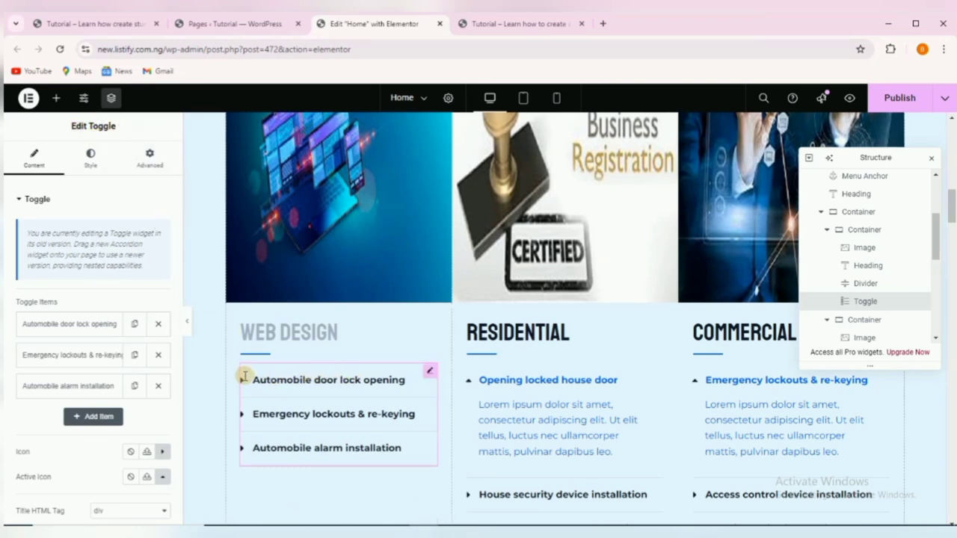
Check the reference site's School Website Design toggle, then select the Automobile door lock opening toggle title.
{"action": "left_click", "coordinate": [108, 24]}
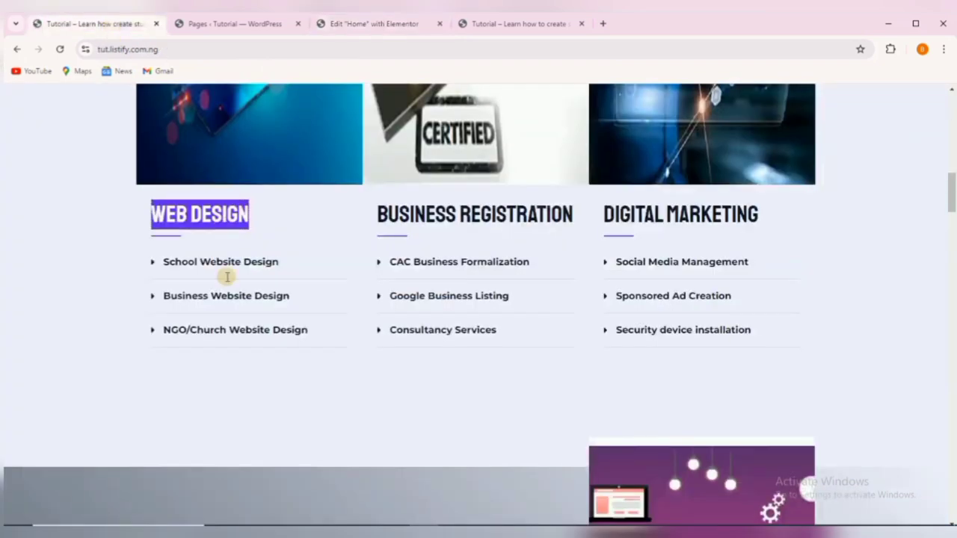
{"action": "left_click", "coordinate": [156, 262]}
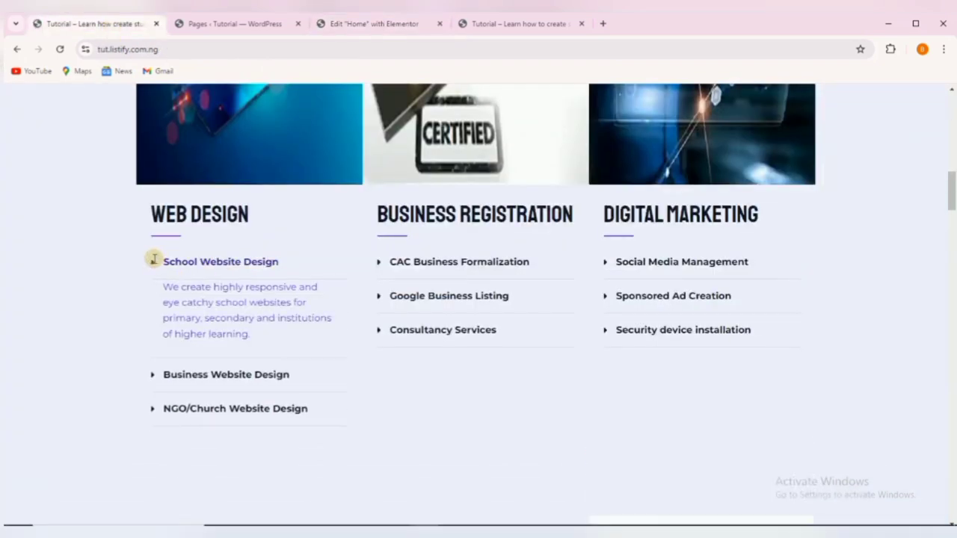
{"action": "left_click", "coordinate": [154, 260]}
{"action": "left_click", "coordinate": [370, 24]}
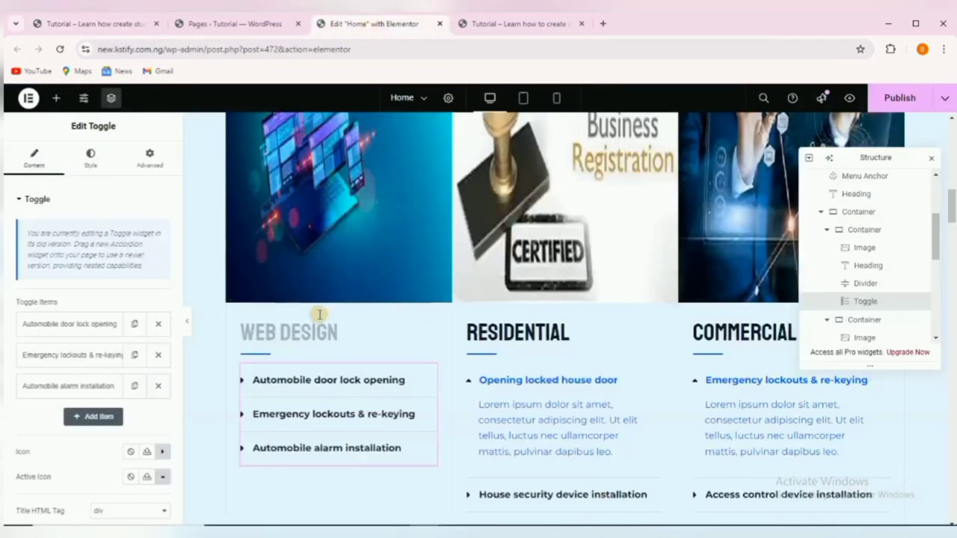
{"action": "left_click", "coordinate": [291, 380]}
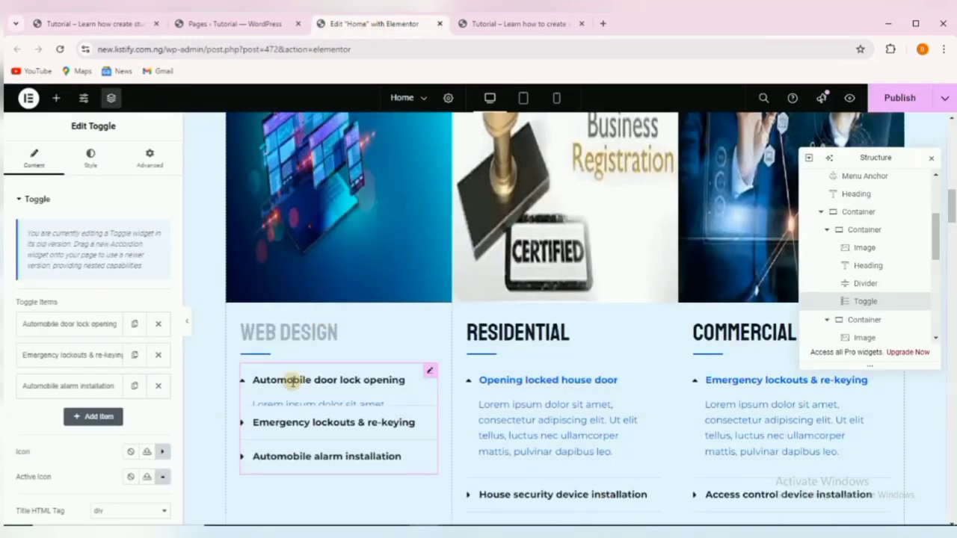
{"action": "left_click", "coordinate": [88, 322]}
{"action": "scroll", "coordinate": [70, 312], "scroll_direction": "down", "scroll_amount": 3}
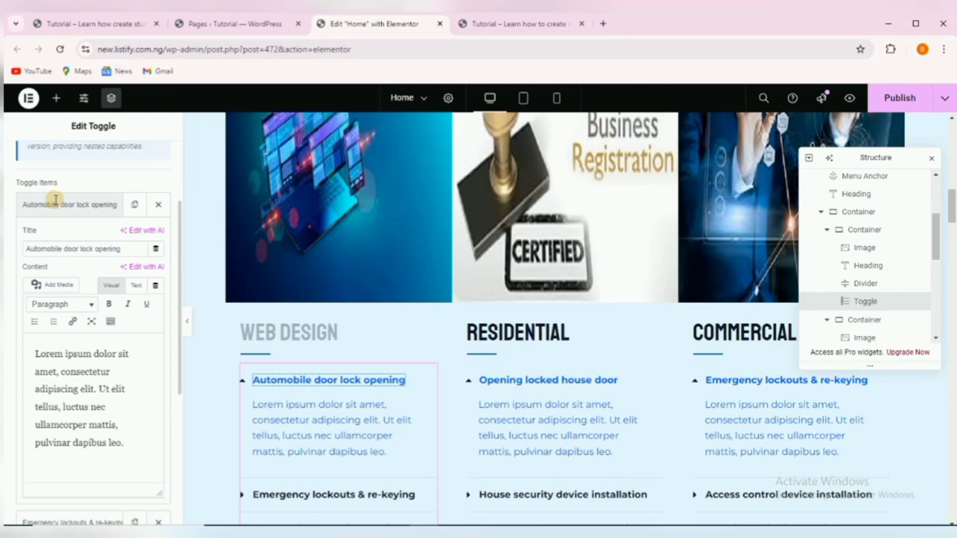
{"action": "left_click_drag", "start_coordinate": [127, 252], "coordinate": [23, 249]}
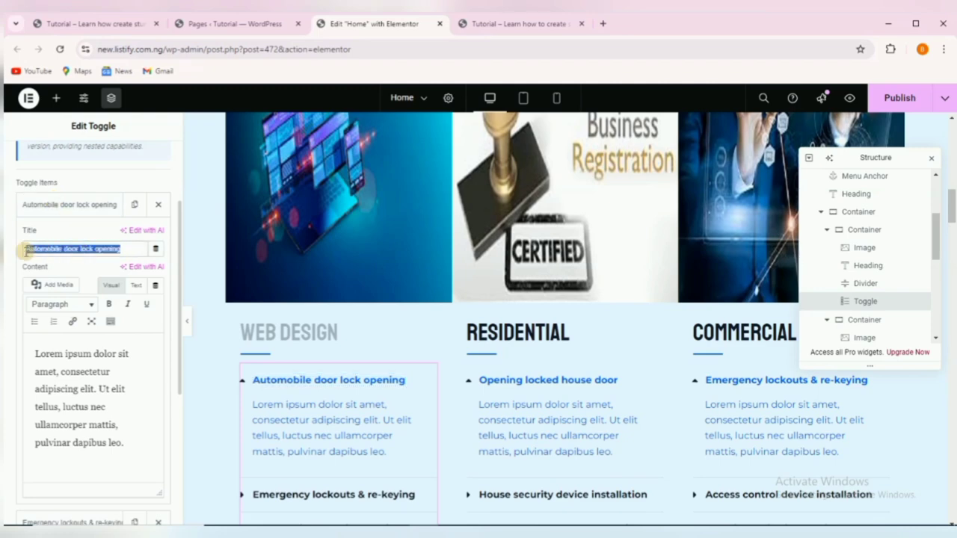
Retitle the first toggle item 'School Website Design' using text copied from the reference site.
{"action": "left_click", "coordinate": [133, 17]}
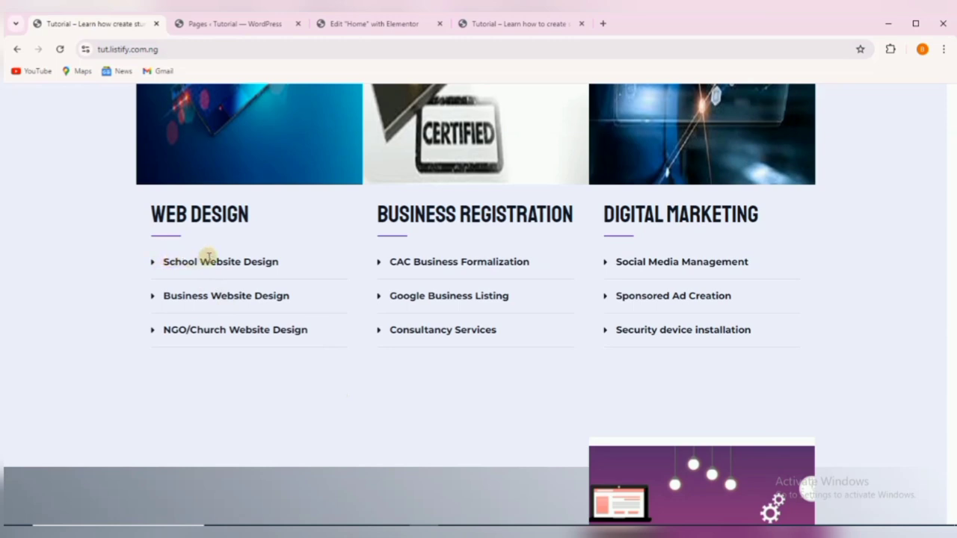
{"action": "left_click_drag", "start_coordinate": [296, 256], "coordinate": [273, 264]}
{"action": "right_click", "coordinate": [183, 259]}
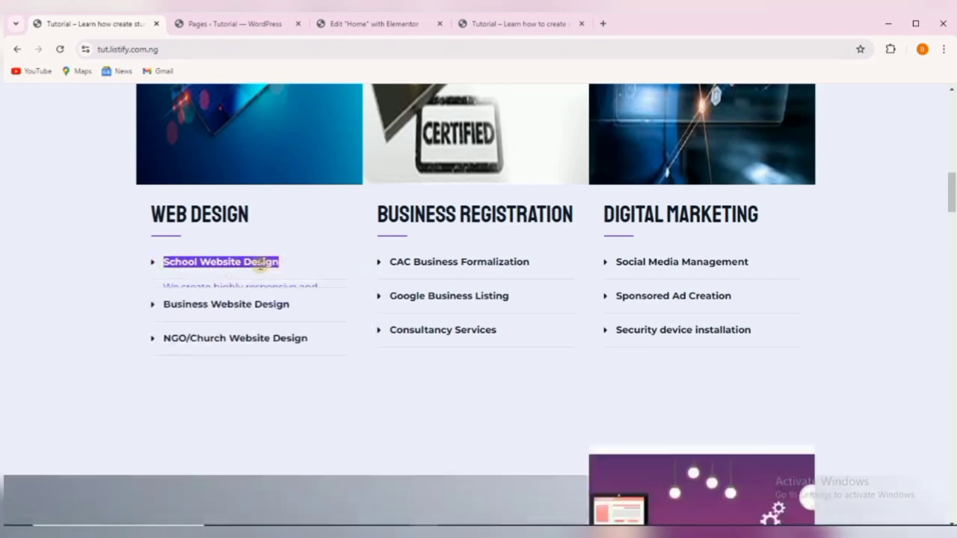
{"action": "right_click", "coordinate": [261, 263]}
{"action": "left_click", "coordinate": [290, 275]}
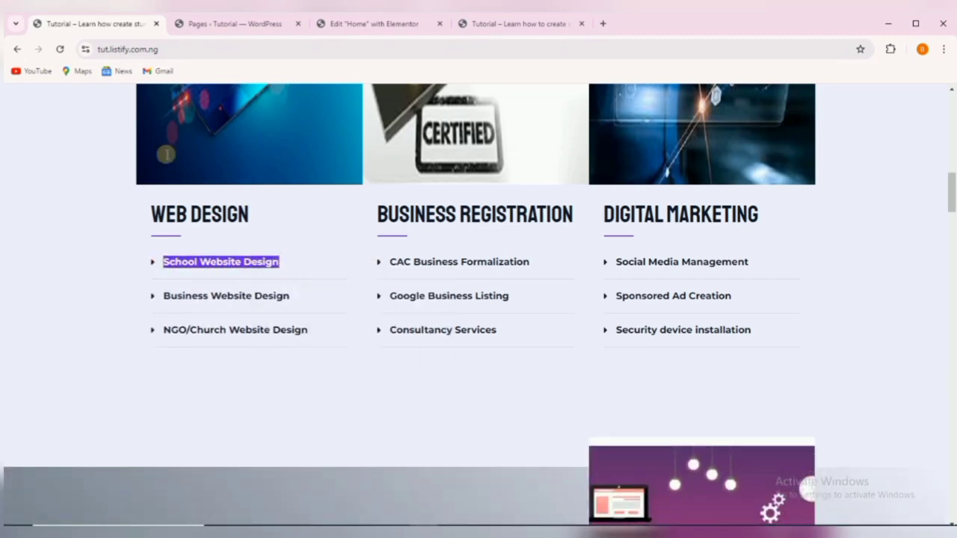
{"action": "left_click", "coordinate": [389, 23]}
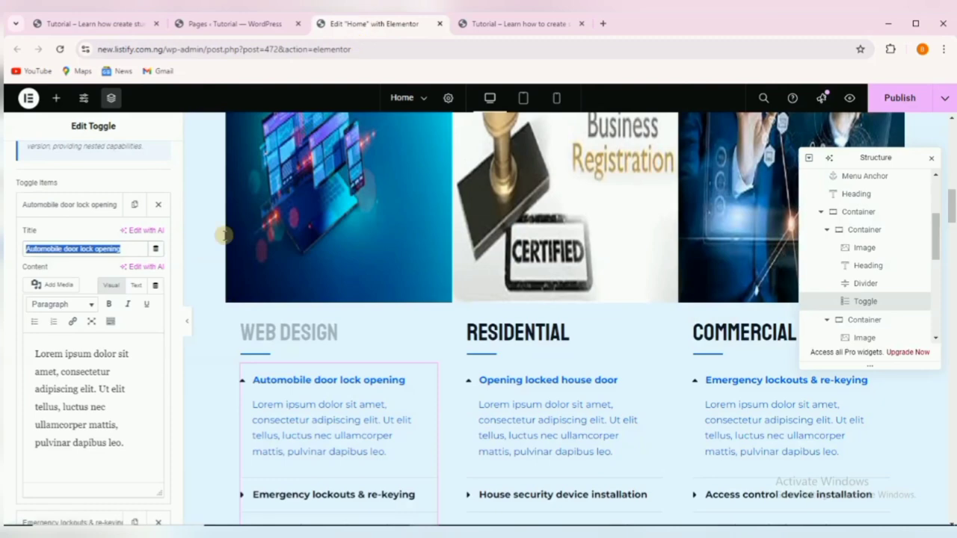
{"action": "right_click", "coordinate": [61, 251]}
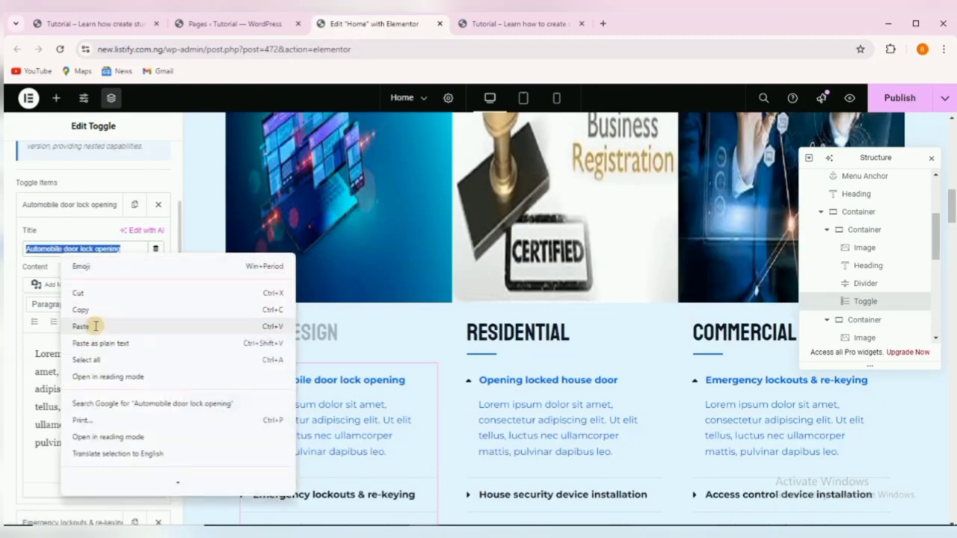
{"action": "left_click", "coordinate": [95, 324]}
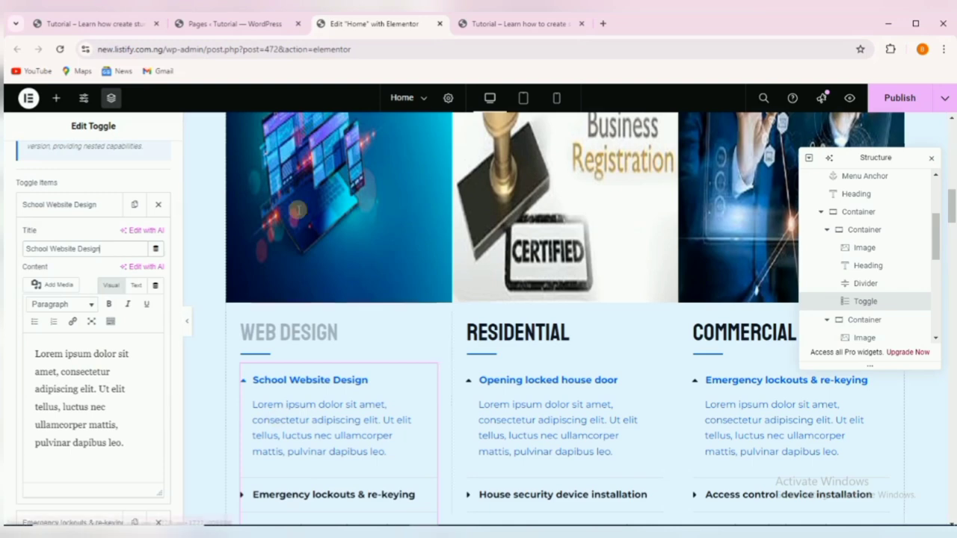
Replace the first toggle's Lorem ipsum content with the reference's School Website Design description.
{"action": "left_click", "coordinate": [112, 24]}
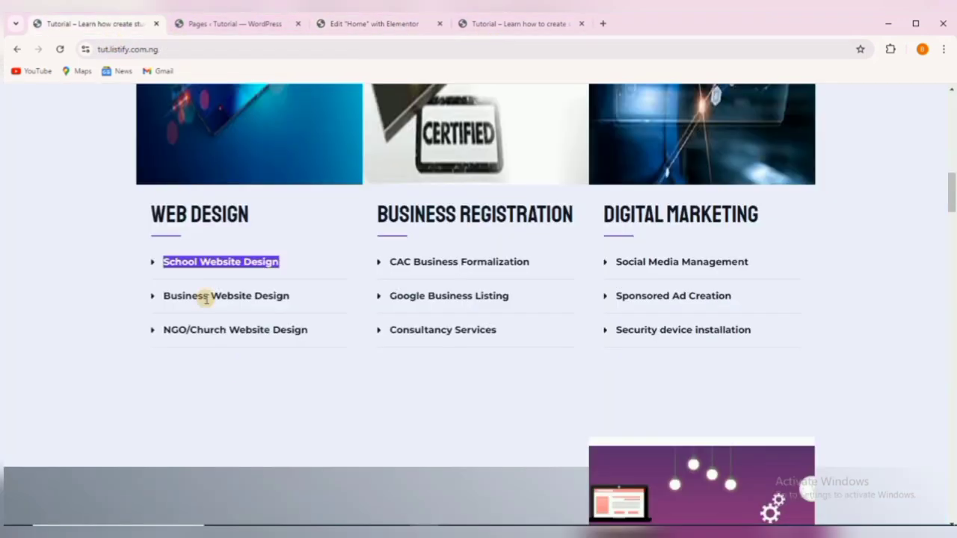
{"action": "left_click", "coordinate": [193, 261]}
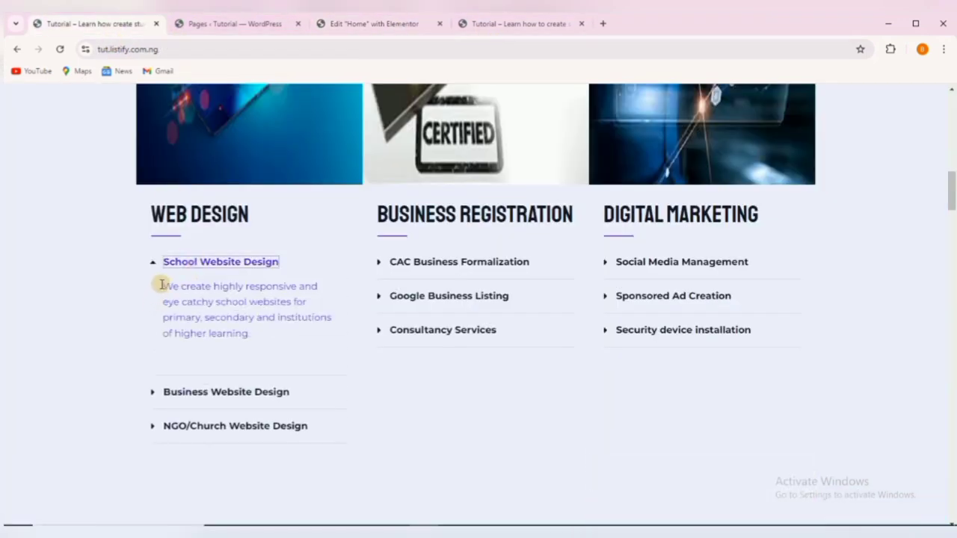
{"action": "left_click_drag", "start_coordinate": [162, 285], "coordinate": [251, 335]}
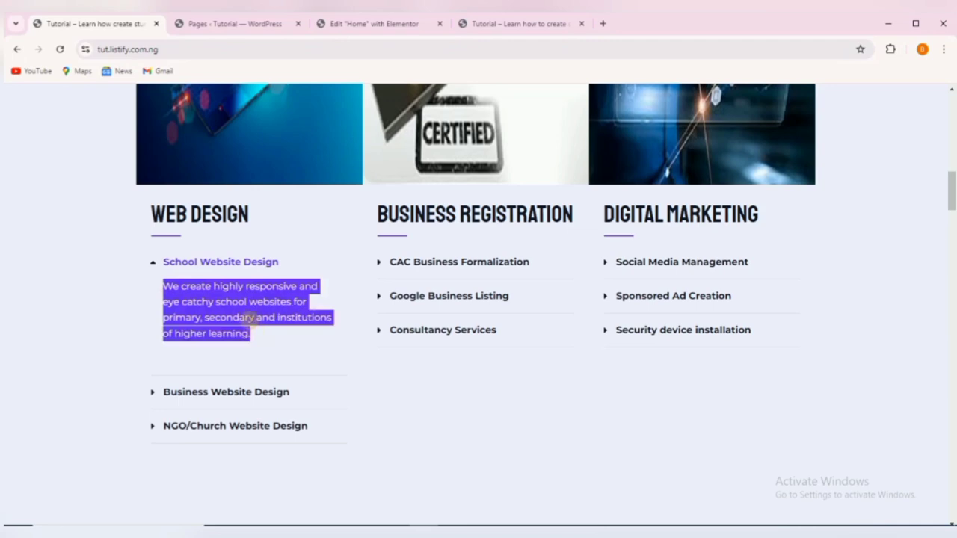
{"action": "right_click", "coordinate": [239, 302]}
{"action": "left_click", "coordinate": [260, 318]}
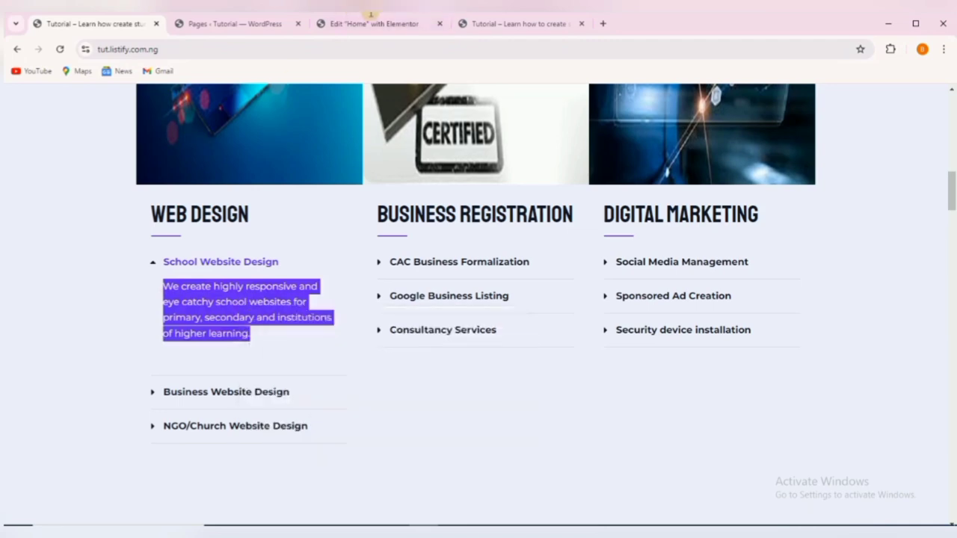
{"action": "left_click", "coordinate": [359, 23]}
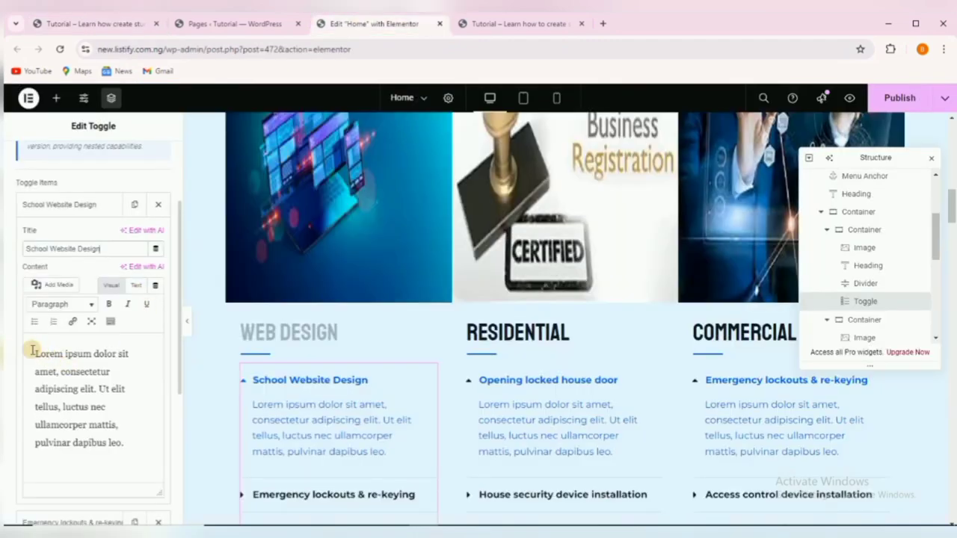
{"action": "left_click_drag", "start_coordinate": [33, 350], "coordinate": [137, 446]}
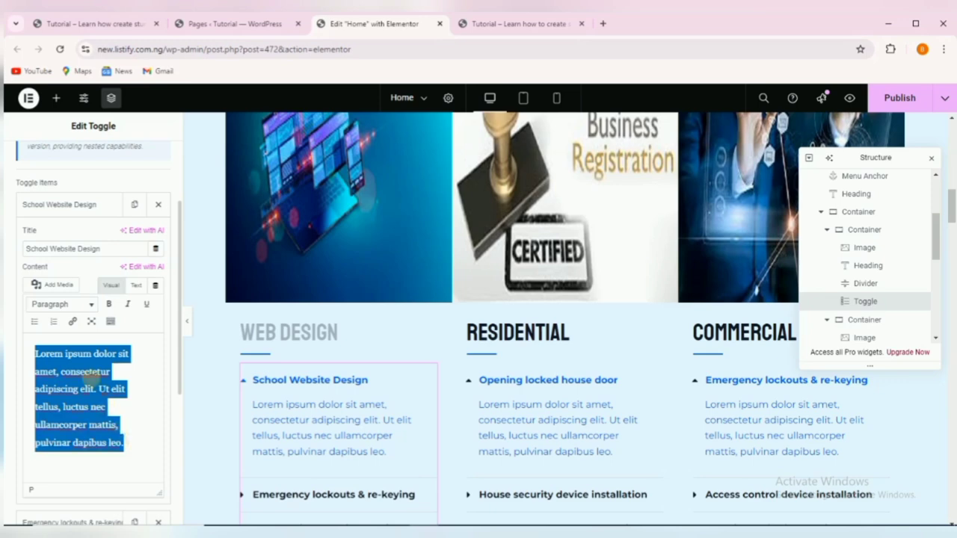
{"action": "right_click", "coordinate": [88, 377]}
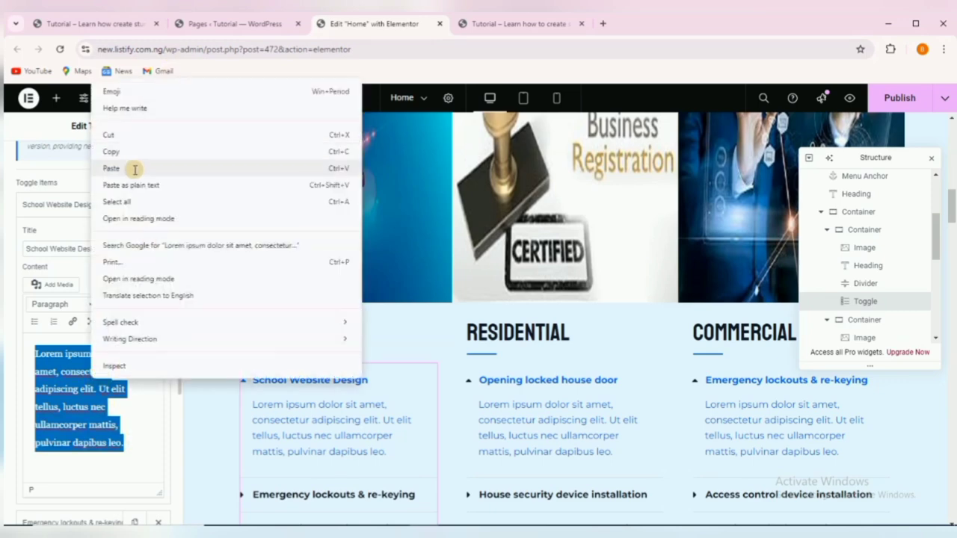
{"action": "left_click", "coordinate": [133, 167]}
{"action": "left_click", "coordinate": [248, 380]}
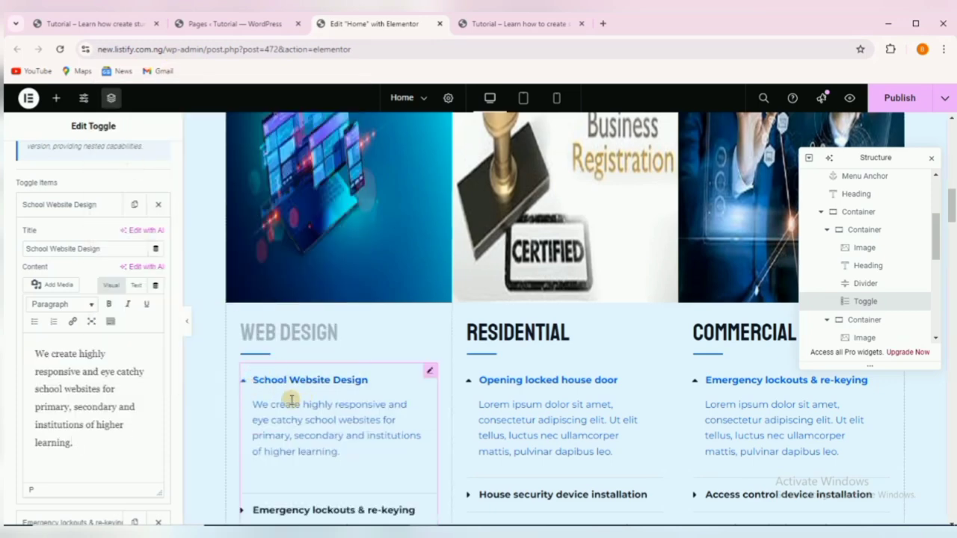
{"action": "scroll", "coordinate": [291, 393], "scroll_direction": "down", "scroll_amount": 3}
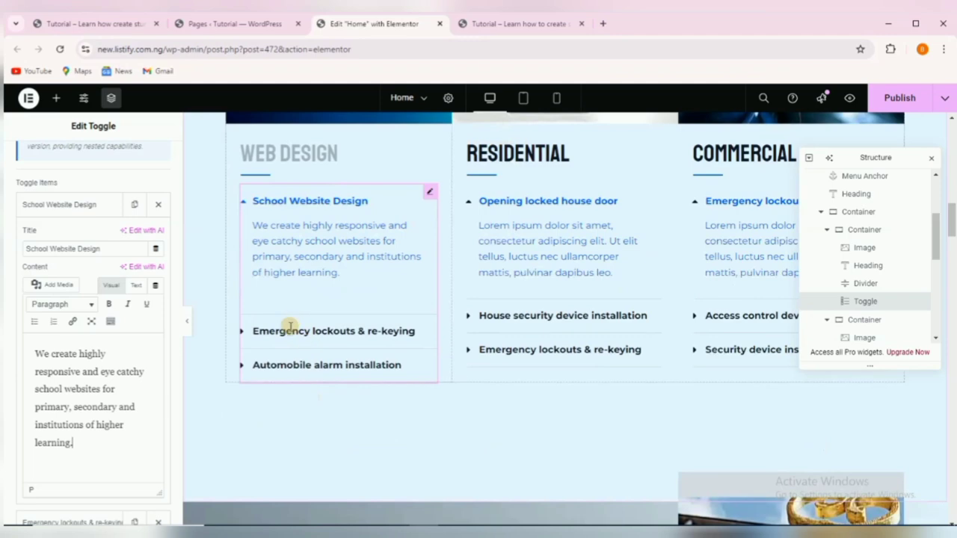
{"action": "left_click", "coordinate": [69, 202]}
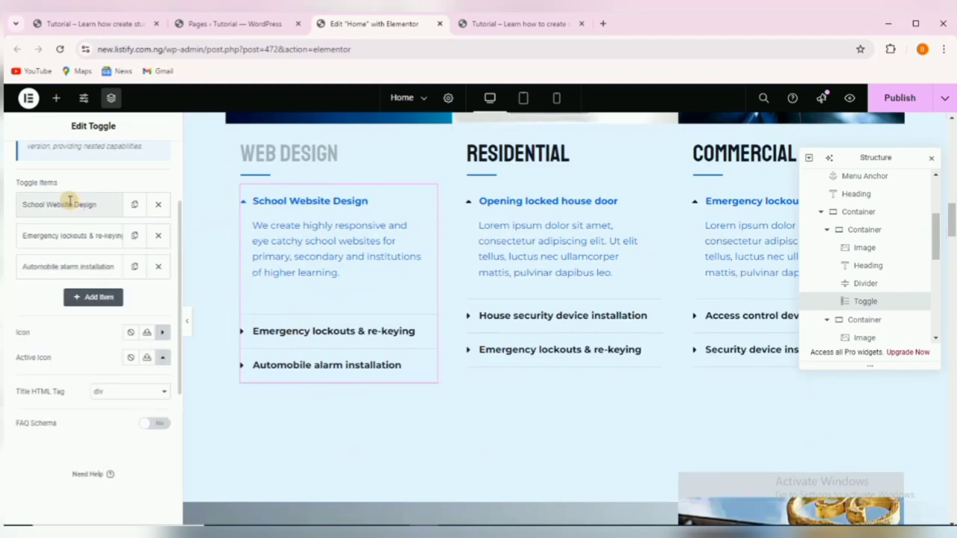
Copy the Business Website Design title from the reference site for the Emergency lockouts & re-keying item.
{"action": "left_click", "coordinate": [65, 235]}
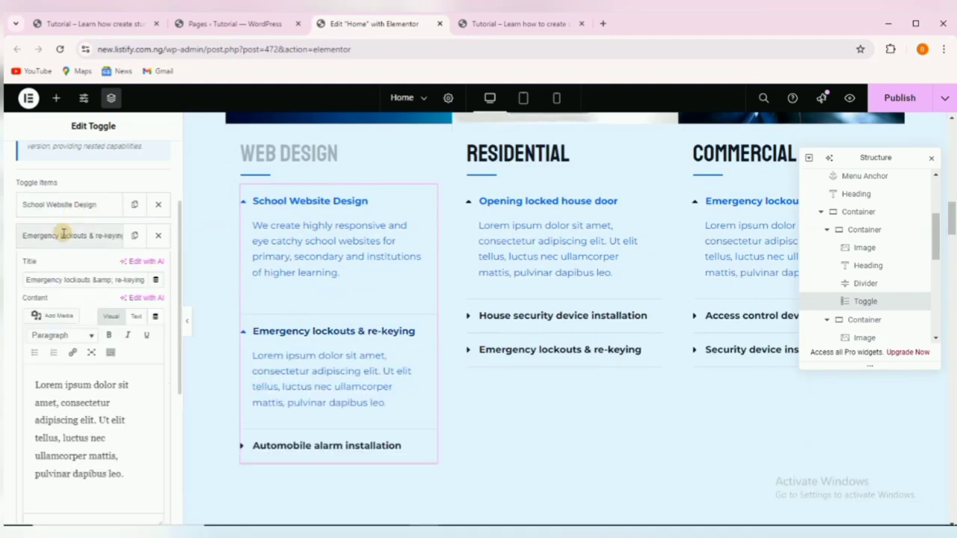
{"action": "left_click", "coordinate": [85, 24]}
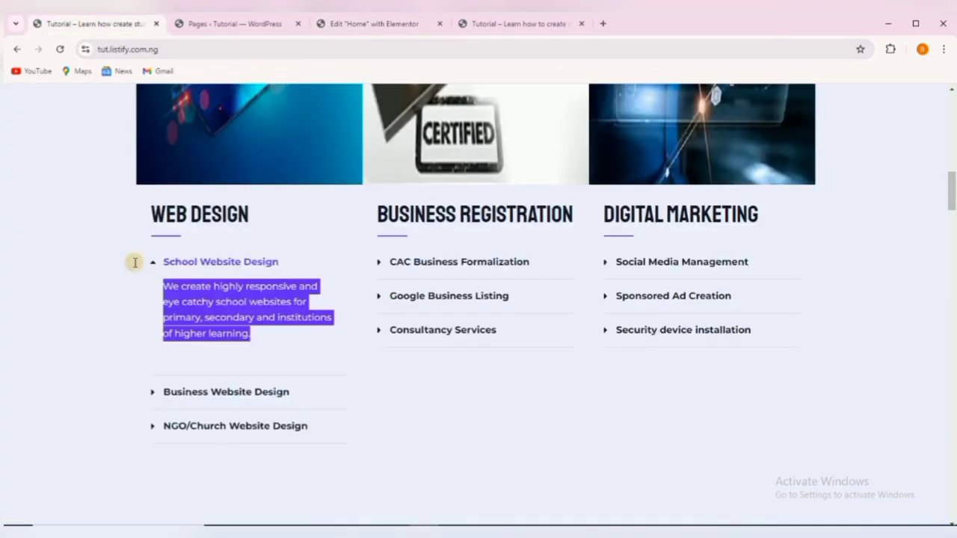
{"action": "left_click", "coordinate": [202, 390]}
{"action": "scroll", "coordinate": [194, 390], "scroll_direction": "down", "scroll_amount": 1}
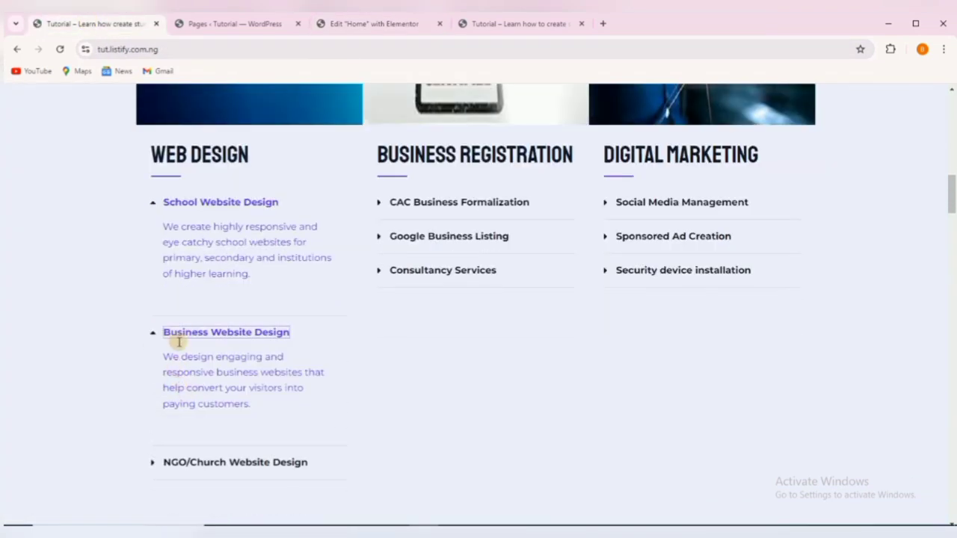
{"action": "left_click_drag", "start_coordinate": [162, 332], "coordinate": [288, 332]}
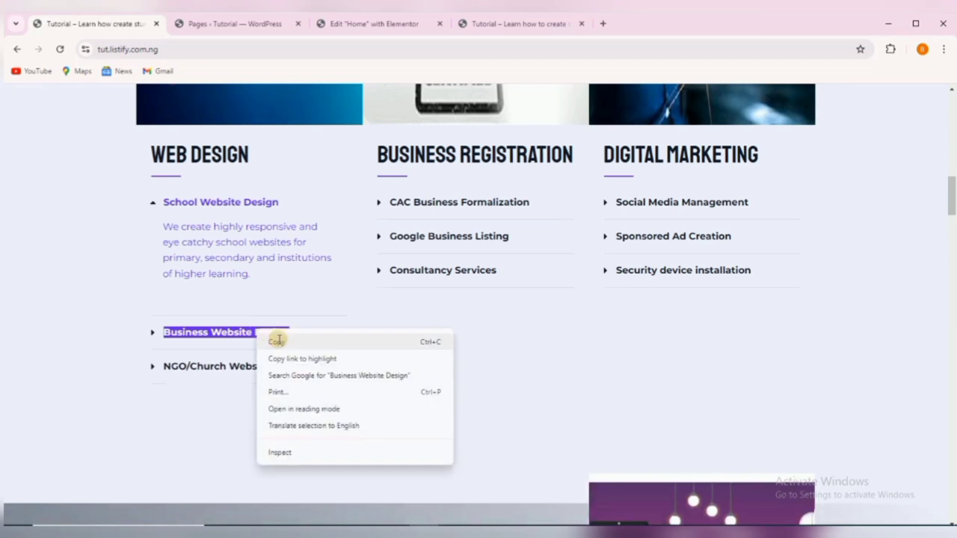
{"action": "left_click", "coordinate": [233, 274]}
{"action": "left_click", "coordinate": [324, 23]}
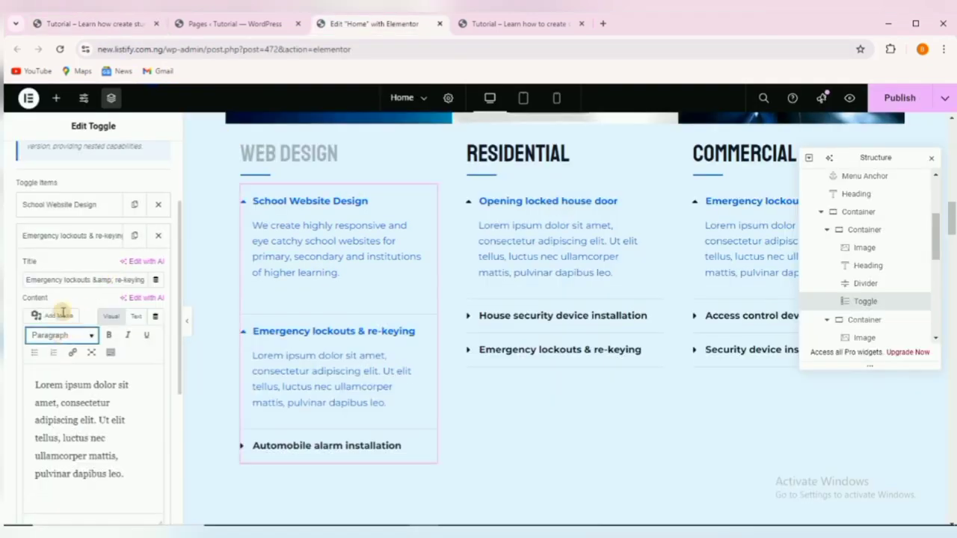
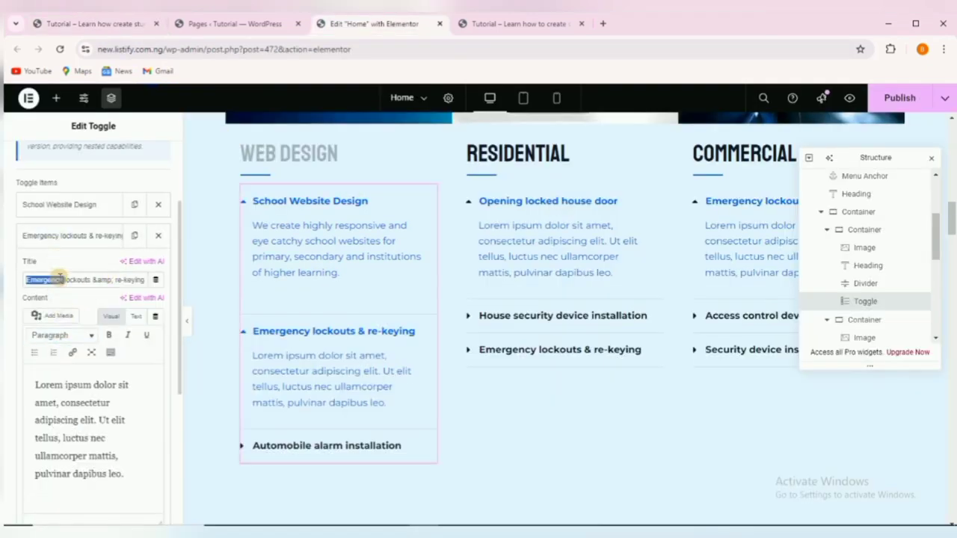
Retitle the second toggle 'Business Website Design' and paste the reference site's Business description as its content.
{"action": "triple_click", "coordinate": [59, 278]}
{"action": "right_click", "coordinate": [59, 279]}
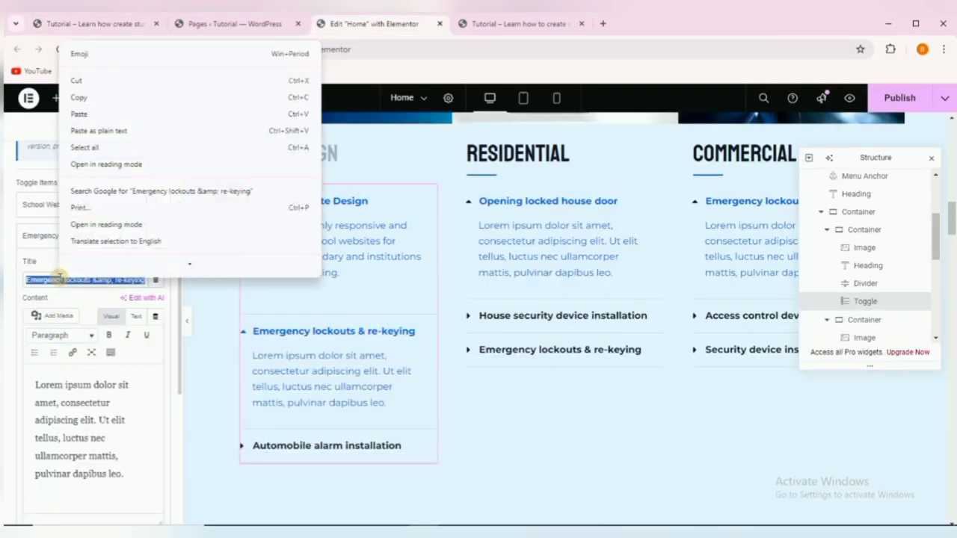
{"action": "left_click", "coordinate": [106, 121]}
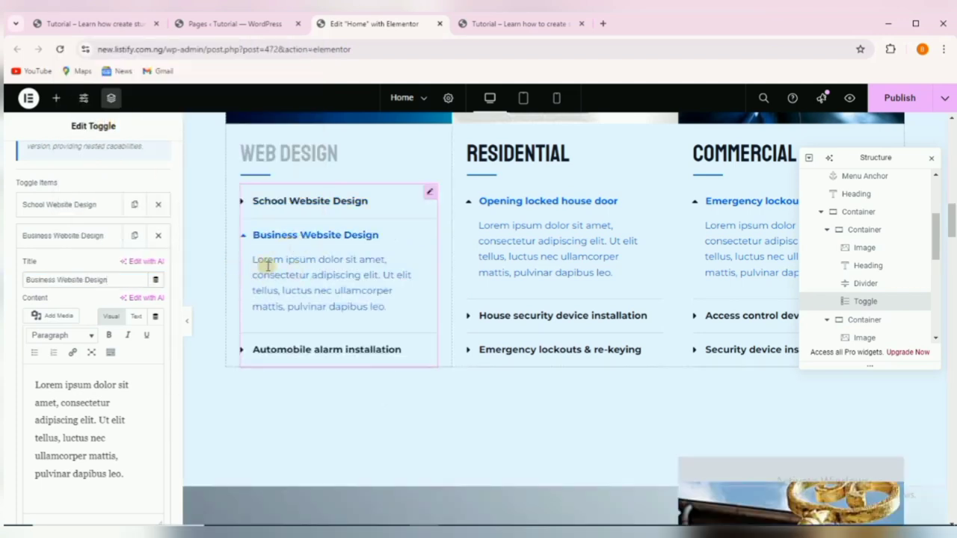
{"action": "left_click", "coordinate": [111, 23]}
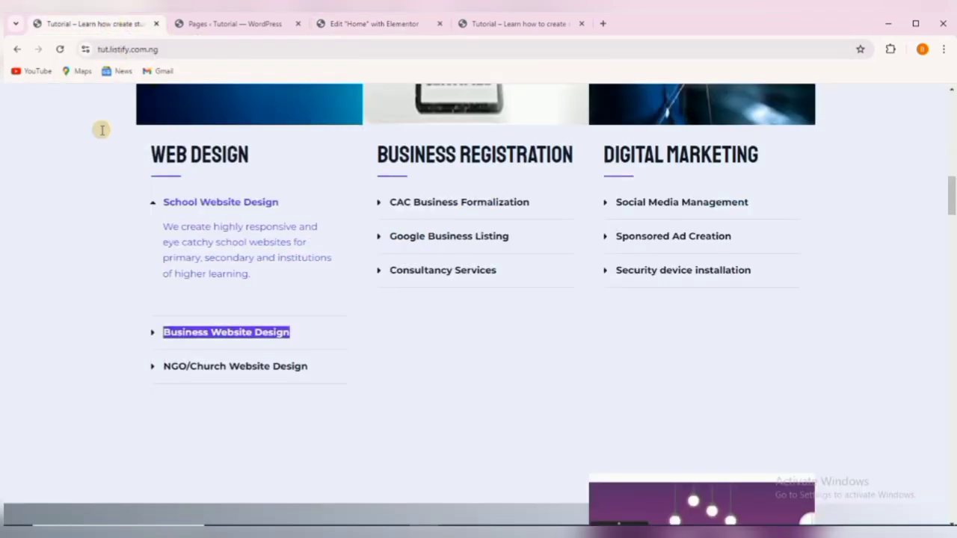
{"action": "left_click", "coordinate": [182, 332]}
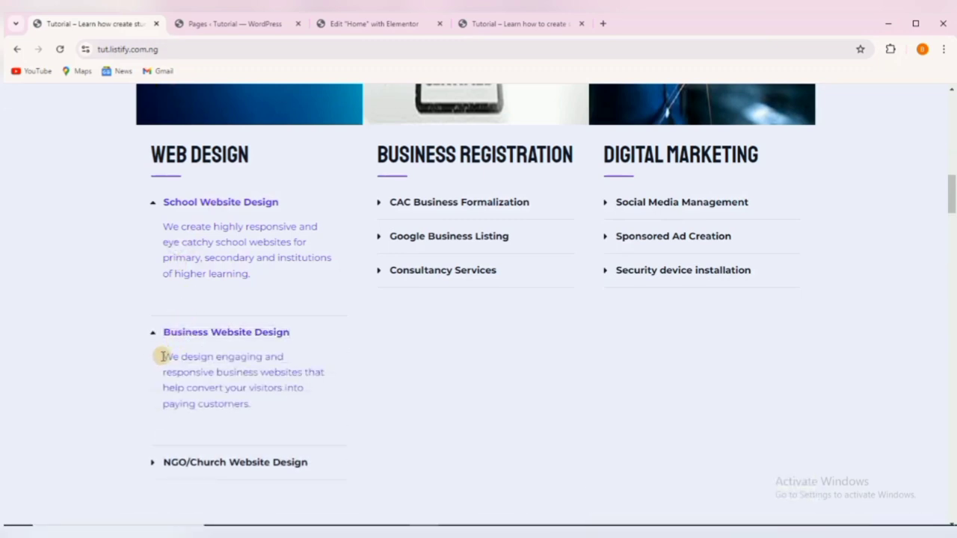
{"action": "left_click_drag", "start_coordinate": [162, 356], "coordinate": [259, 404]}
{"action": "right_click", "coordinate": [233, 373]}
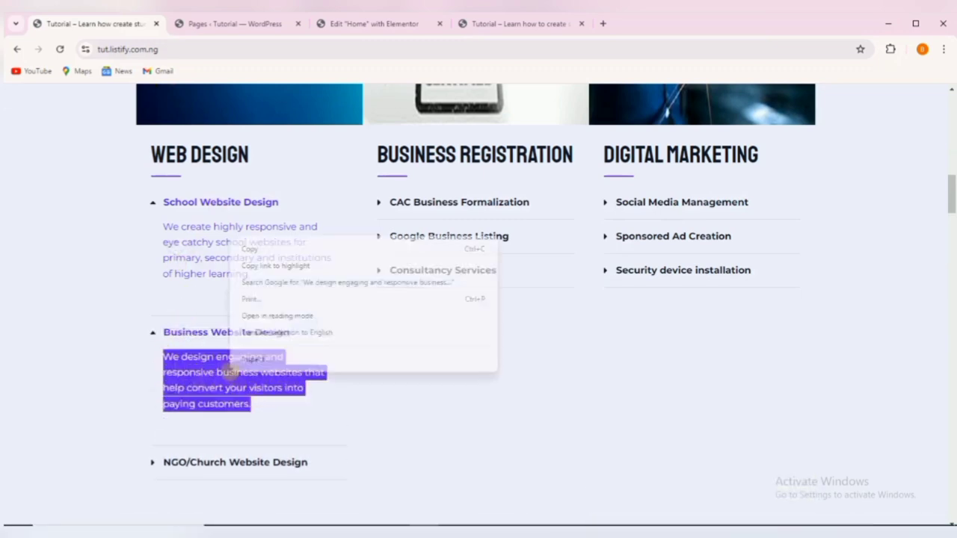
{"action": "left_click", "coordinate": [266, 248]}
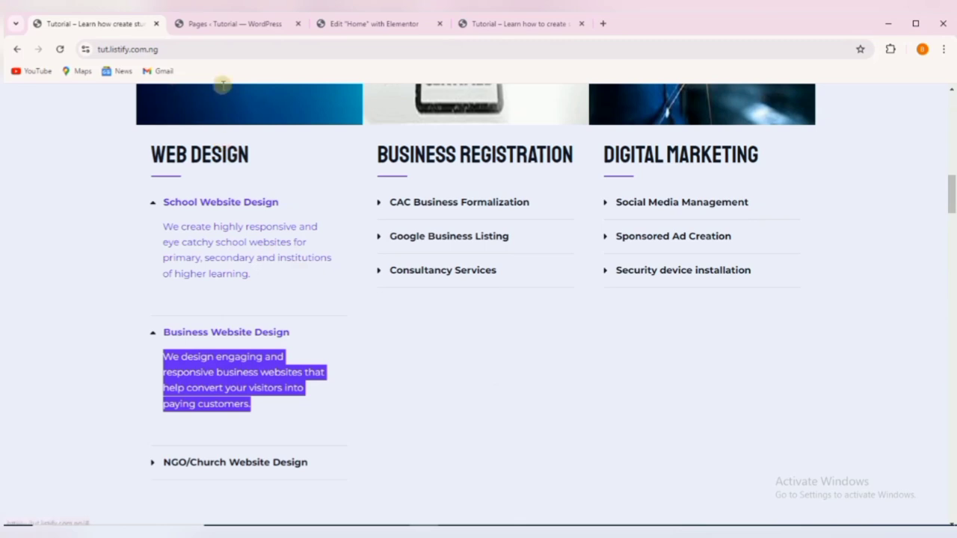
{"action": "left_click", "coordinate": [352, 23]}
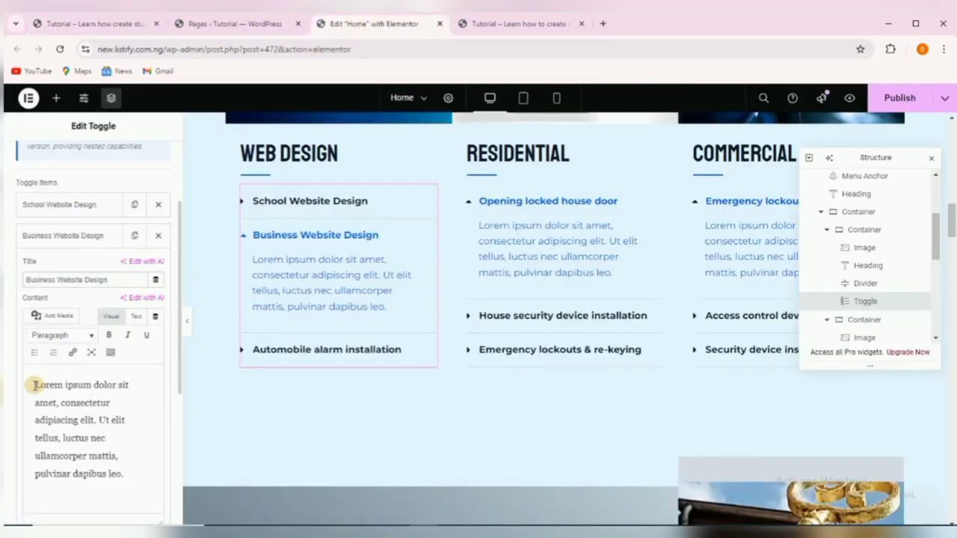
{"action": "left_click_drag", "start_coordinate": [33, 385], "coordinate": [142, 508]}
{"action": "right_click", "coordinate": [80, 421]}
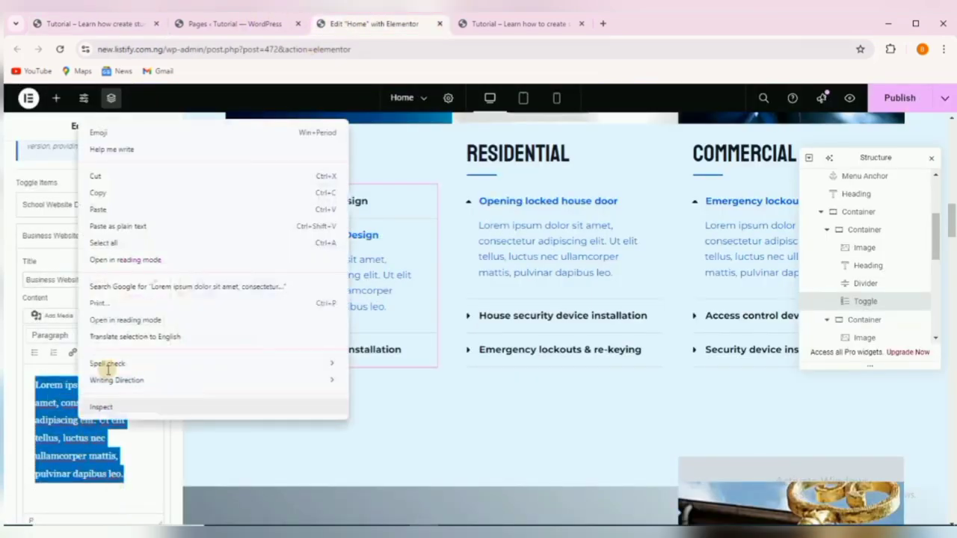
{"action": "left_click", "coordinate": [130, 205]}
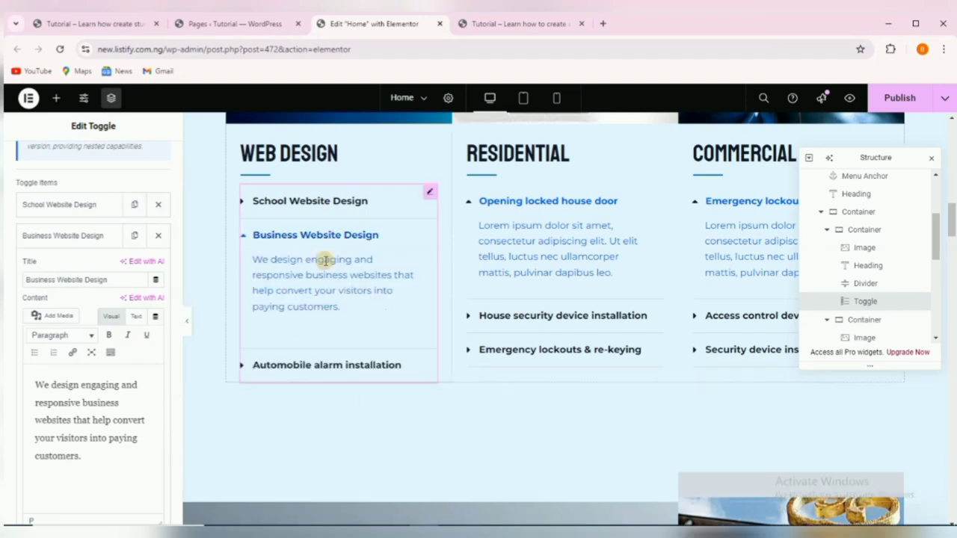
Rename the third toggle from Automobile alarm installation to 'NGO/Church Website Design', copied from the reference site.
{"action": "left_click", "coordinate": [66, 236]}
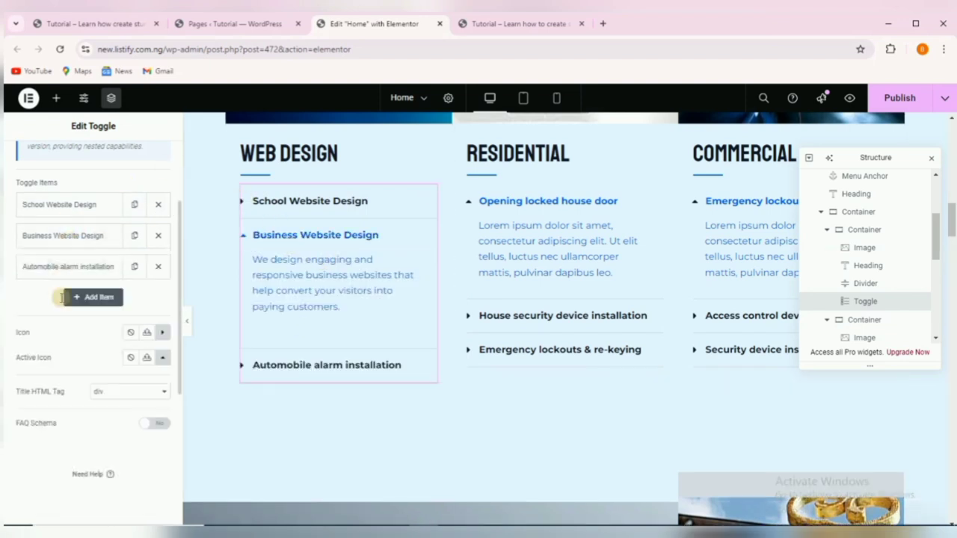
{"action": "left_click", "coordinate": [66, 267]}
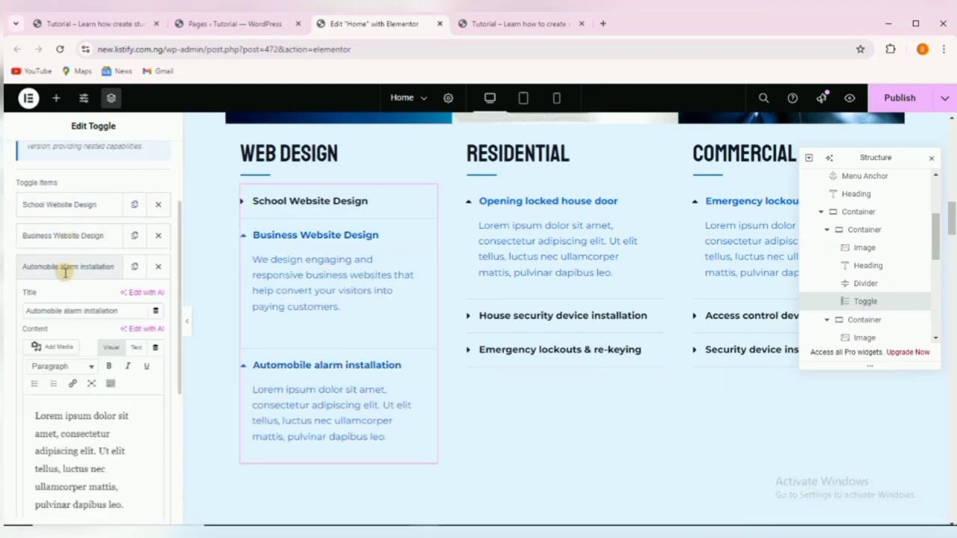
{"action": "left_click", "coordinate": [66, 269]}
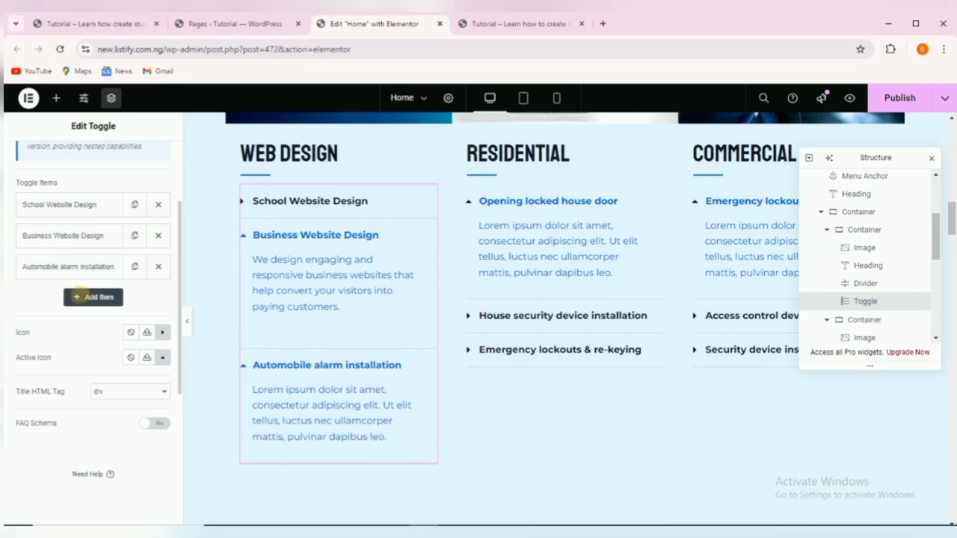
{"action": "left_click", "coordinate": [60, 266]}
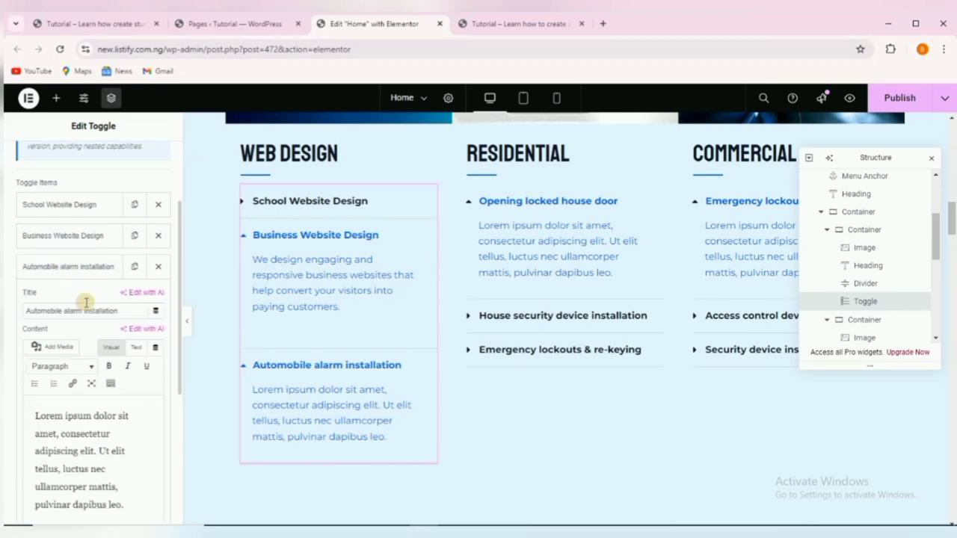
{"action": "left_click", "coordinate": [108, 23]}
{"action": "scroll", "coordinate": [198, 277], "scroll_direction": "down", "scroll_amount": 3}
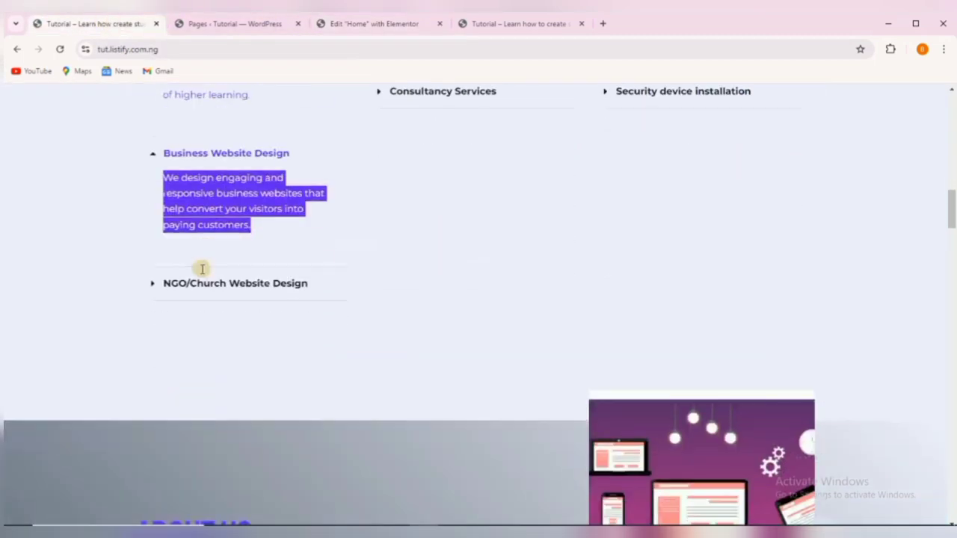
{"action": "left_click", "coordinate": [205, 283]}
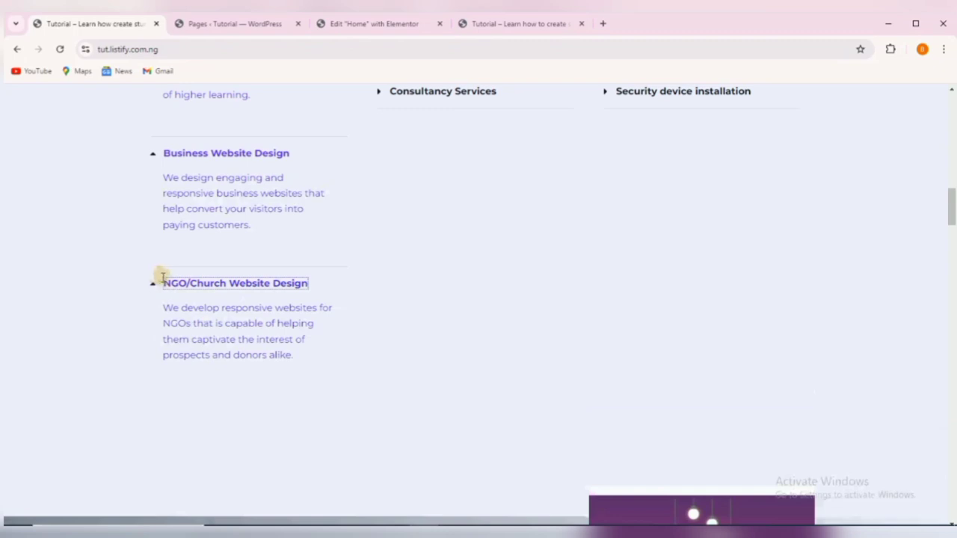
{"action": "left_click_drag", "start_coordinate": [164, 278], "coordinate": [306, 290]}
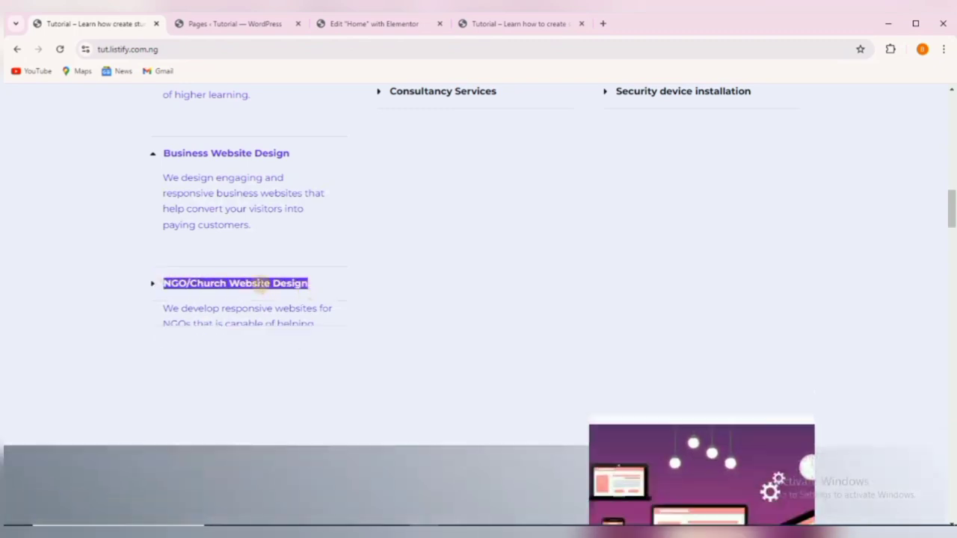
{"action": "right_click", "coordinate": [262, 289]}
{"action": "left_click", "coordinate": [278, 296]}
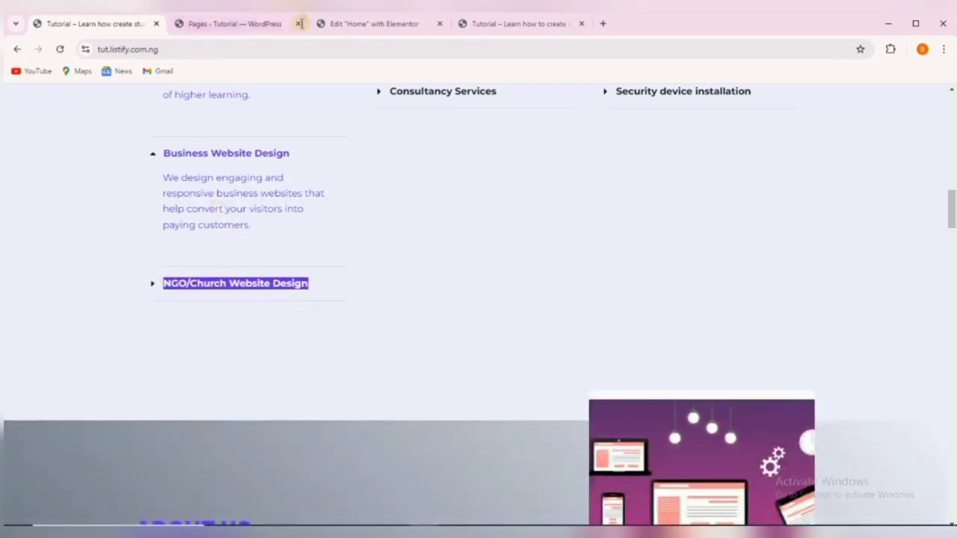
{"action": "left_click", "coordinate": [344, 21]}
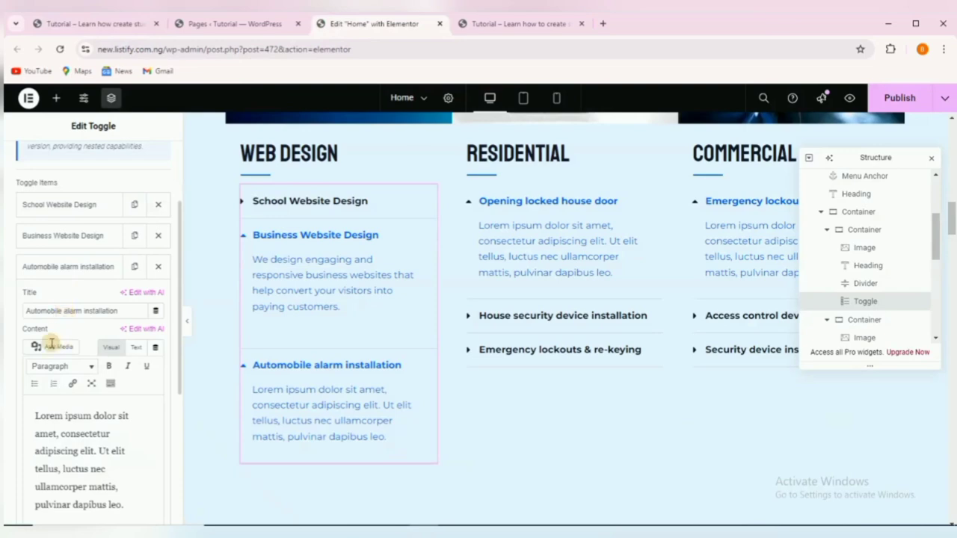
{"action": "triple_click", "coordinate": [51, 309]}
{"action": "right_click", "coordinate": [54, 308]}
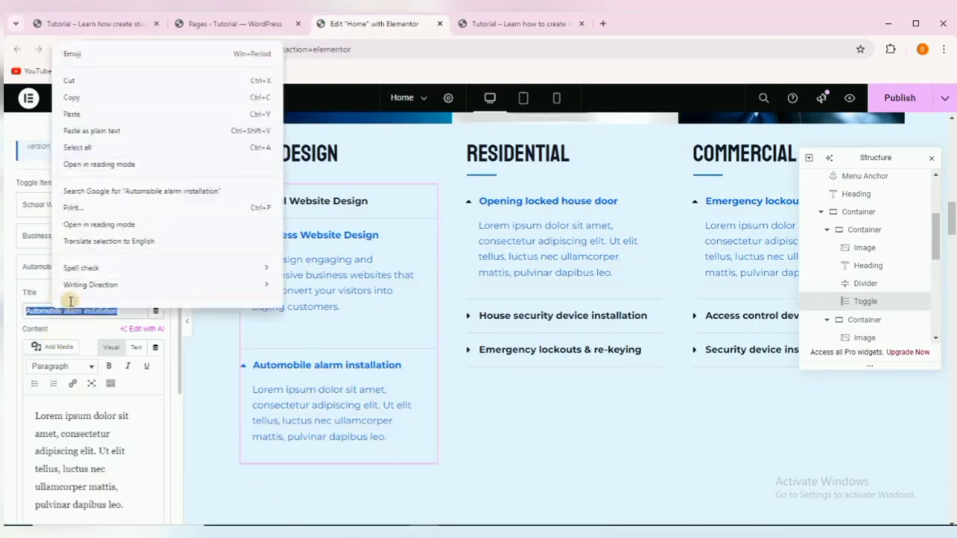
{"action": "left_click", "coordinate": [85, 113]}
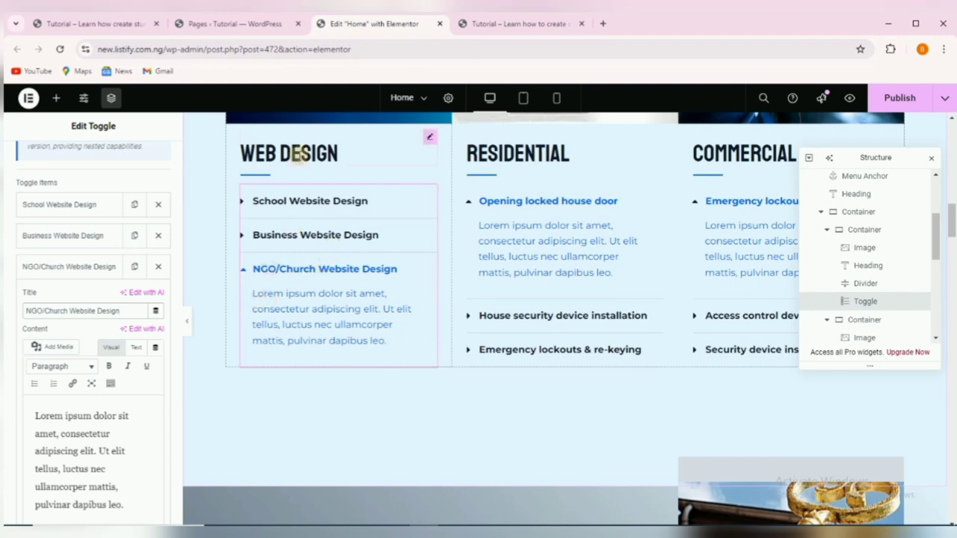
Replace the third toggle's placeholder content with the reference's NGO/Church Website Design description.
{"action": "left_click", "coordinate": [67, 23]}
{"action": "left_click", "coordinate": [213, 284]}
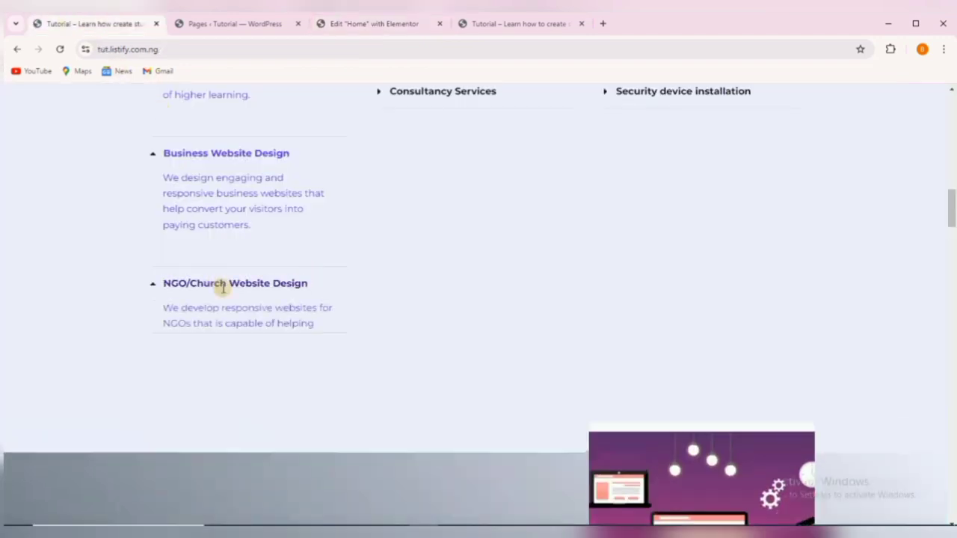
{"action": "left_click_drag", "start_coordinate": [165, 308], "coordinate": [293, 361]}
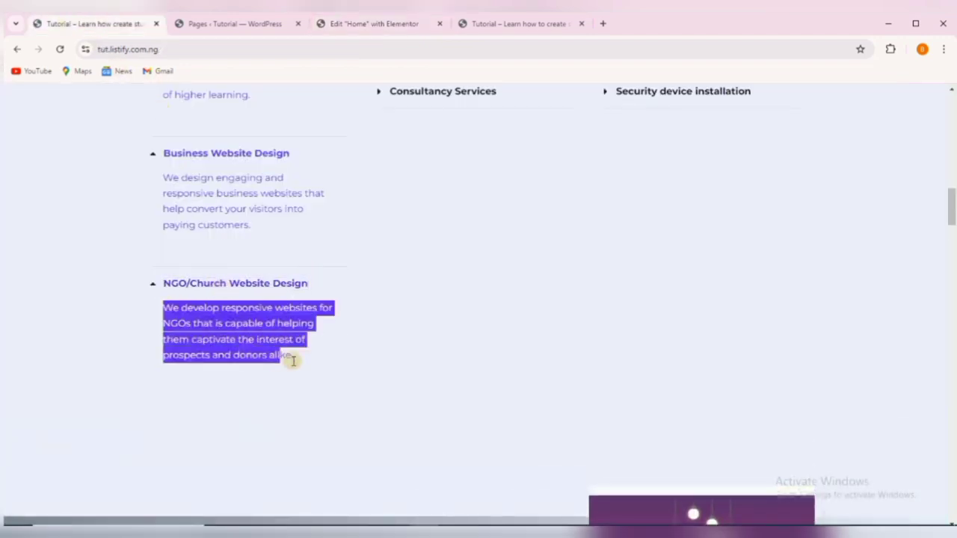
{"action": "right_click", "coordinate": [246, 323]}
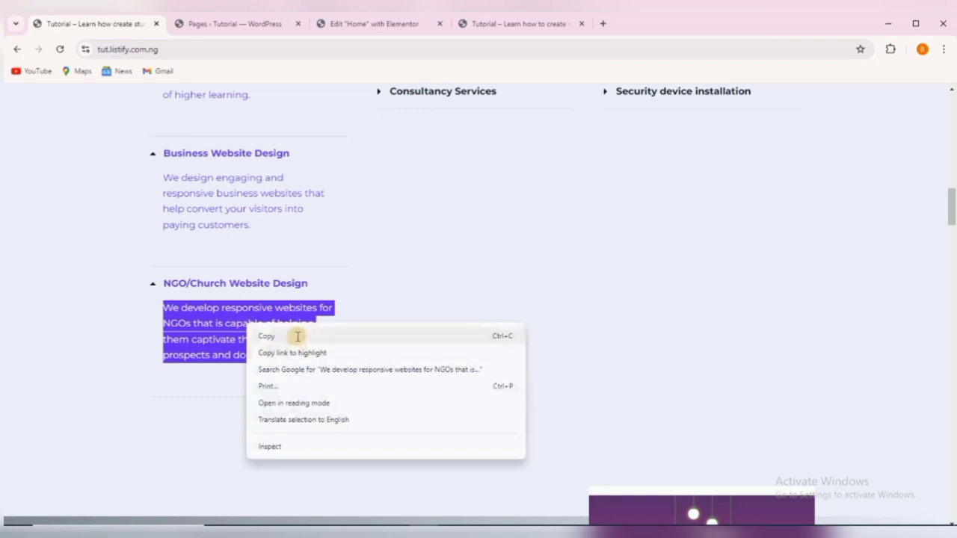
{"action": "left_click", "coordinate": [296, 334]}
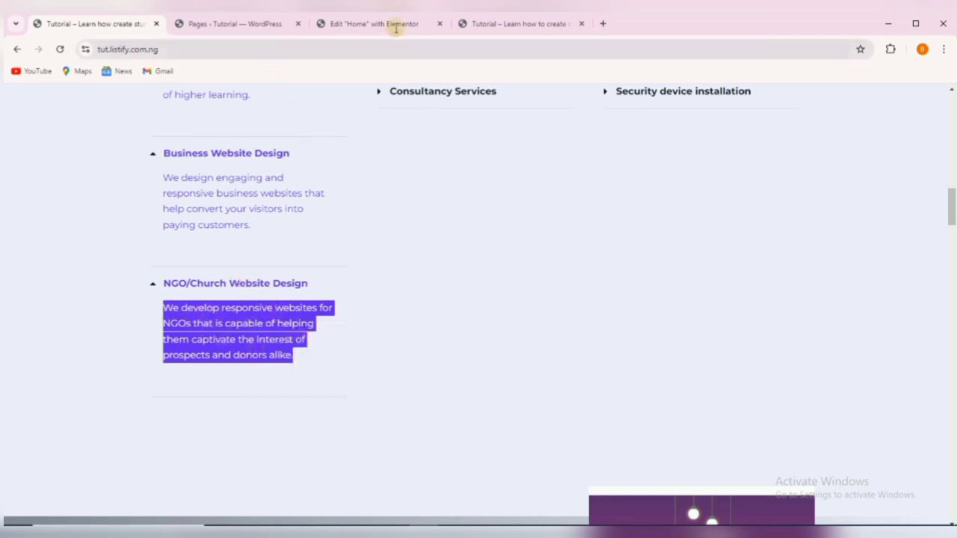
{"action": "left_click", "coordinate": [363, 23]}
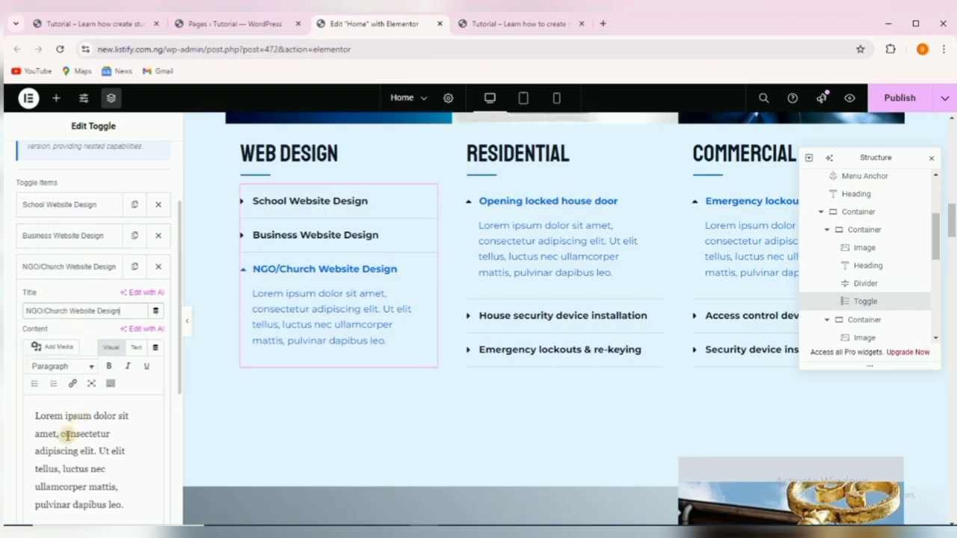
{"action": "left_click_drag", "start_coordinate": [37, 417], "coordinate": [129, 524]}
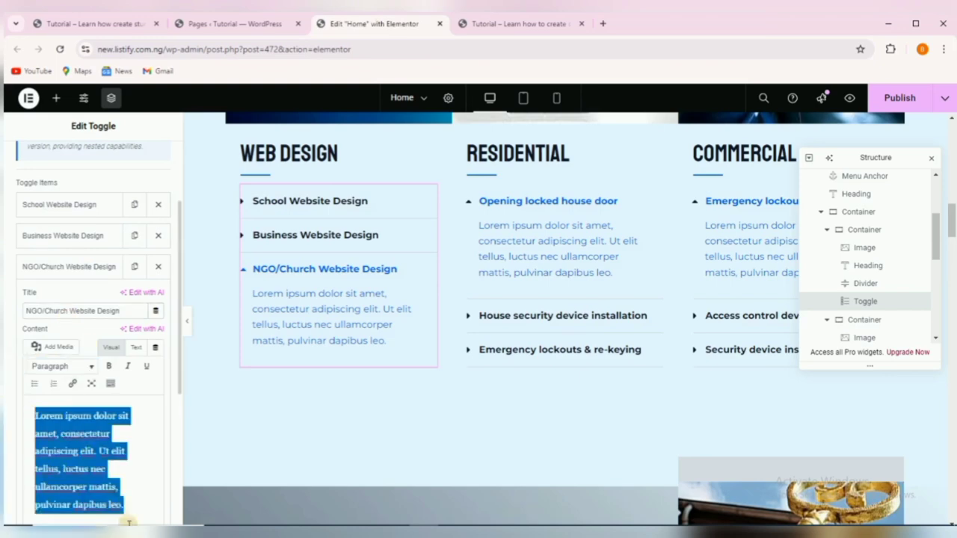
{"action": "right_click", "coordinate": [87, 434]}
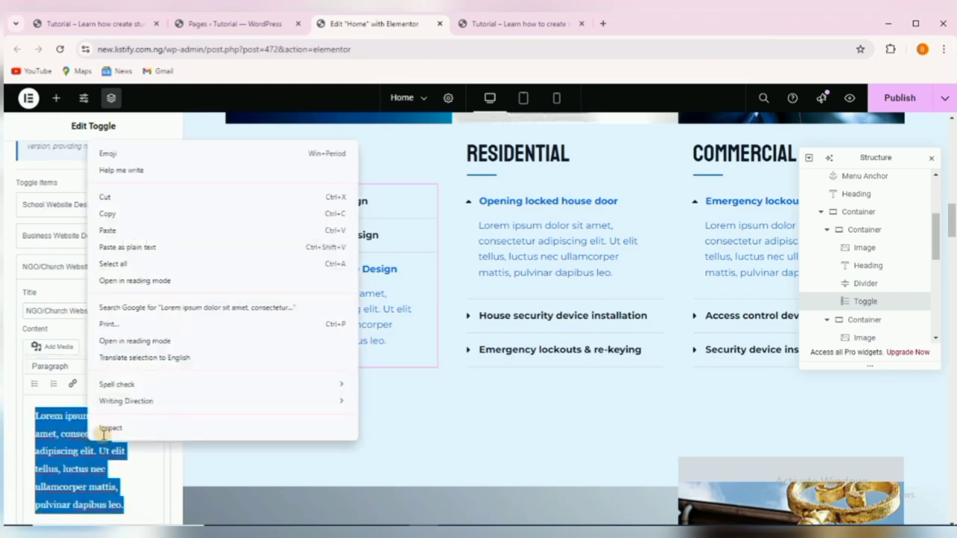
{"action": "left_click", "coordinate": [144, 230]}
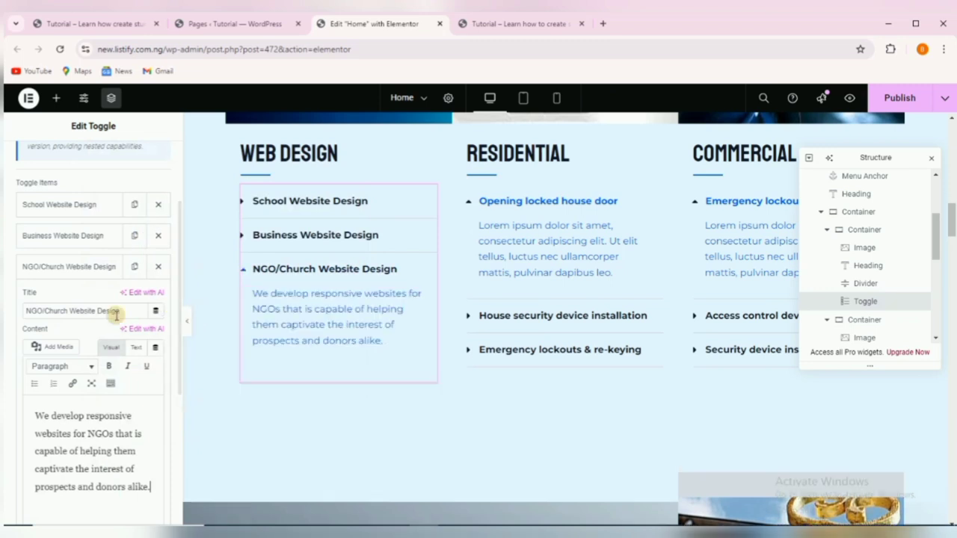
{"action": "left_click", "coordinate": [71, 266]}
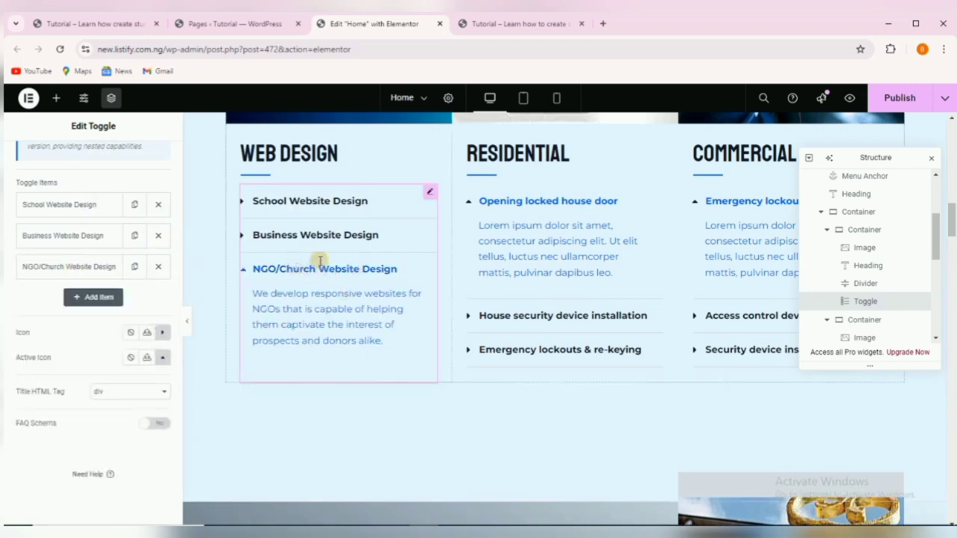
Rename the RESIDENTIAL heading to 'BUSINESS REGISTRATION', copied from the reference site.
{"action": "left_click", "coordinate": [508, 153]}
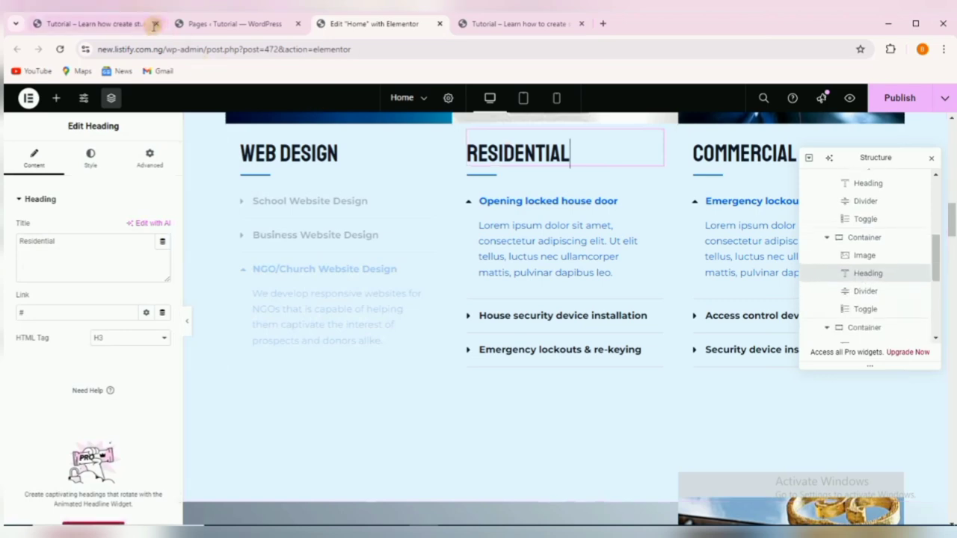
{"action": "left_click", "coordinate": [122, 23]}
{"action": "scroll", "coordinate": [412, 251], "scroll_direction": "up", "scroll_amount": 2}
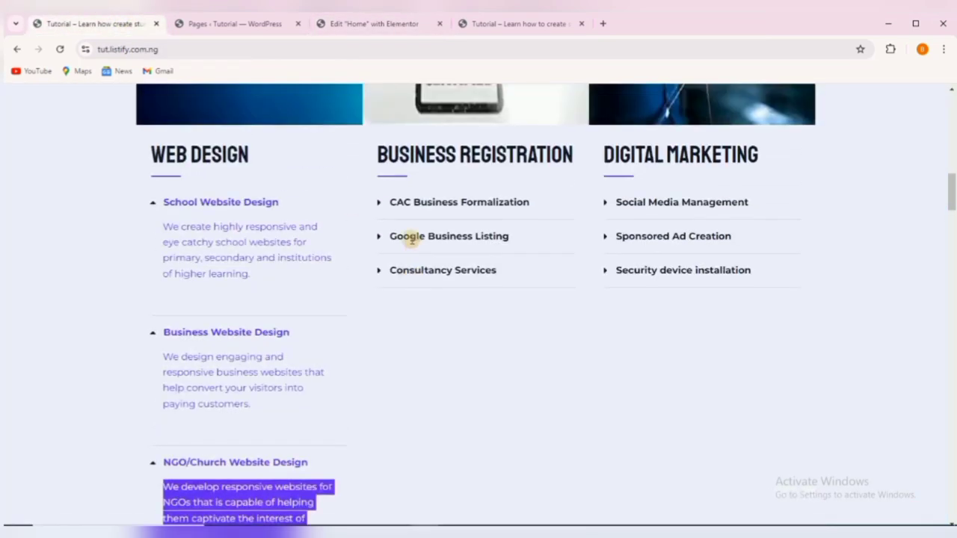
{"action": "left_click_drag", "start_coordinate": [378, 146], "coordinate": [536, 155]}
{"action": "right_click", "coordinate": [537, 155]}
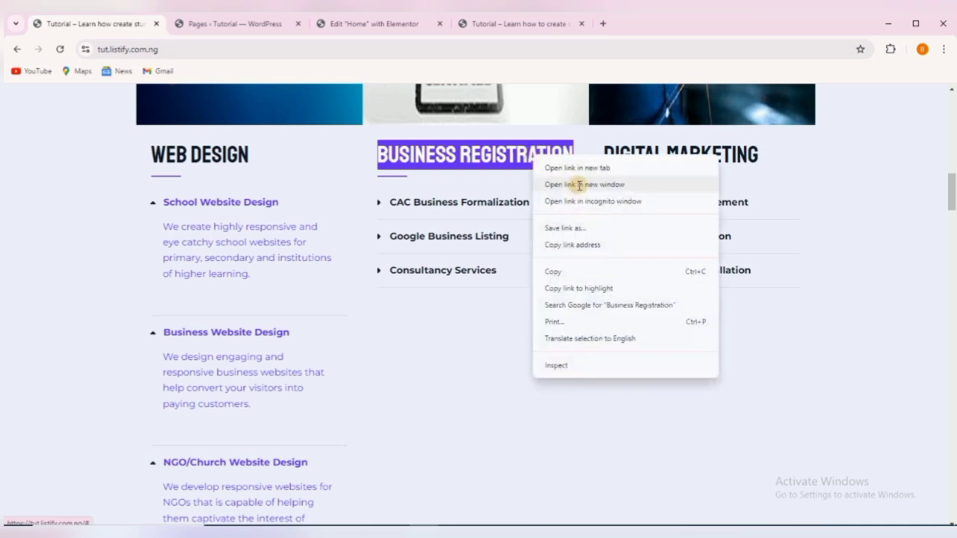
{"action": "left_click", "coordinate": [552, 272]}
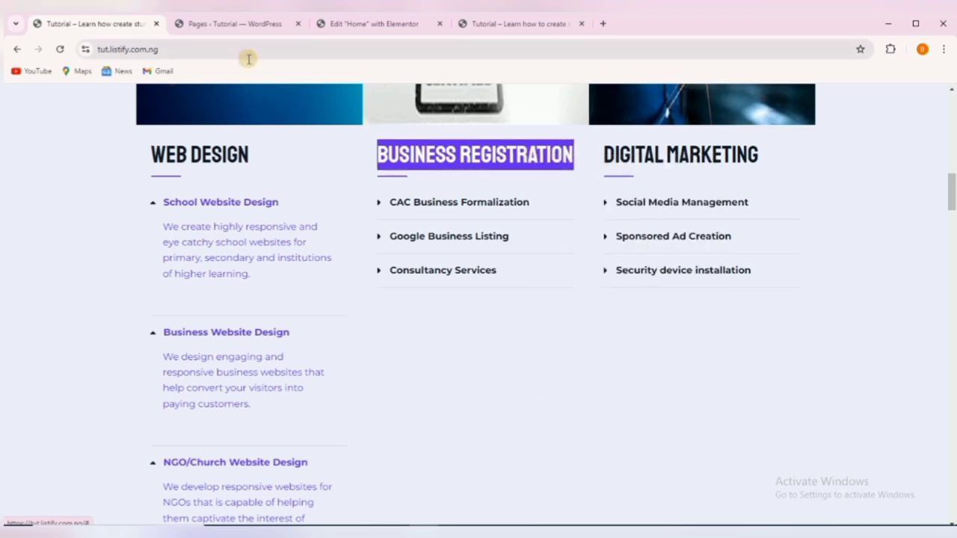
{"action": "left_click", "coordinate": [354, 23]}
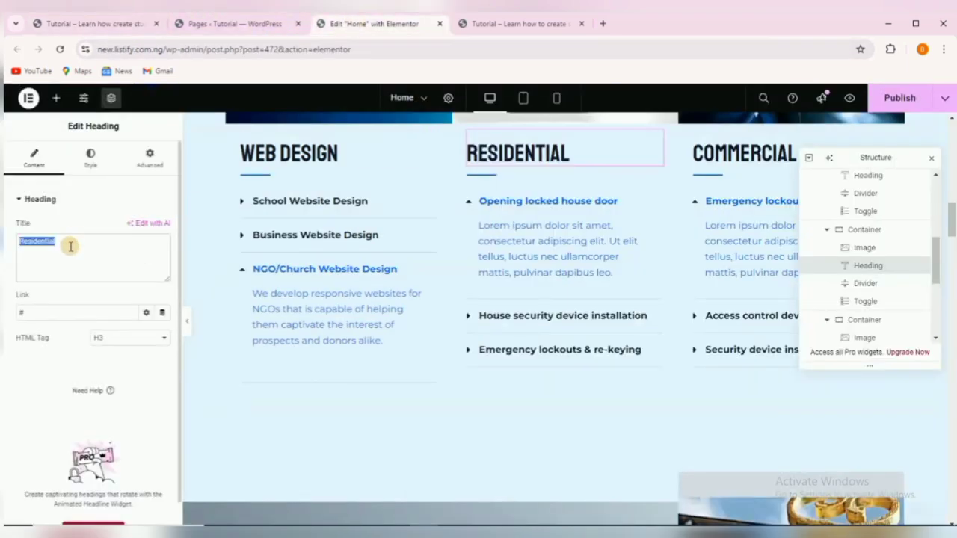
{"action": "key", "text": "ctrl+v"}
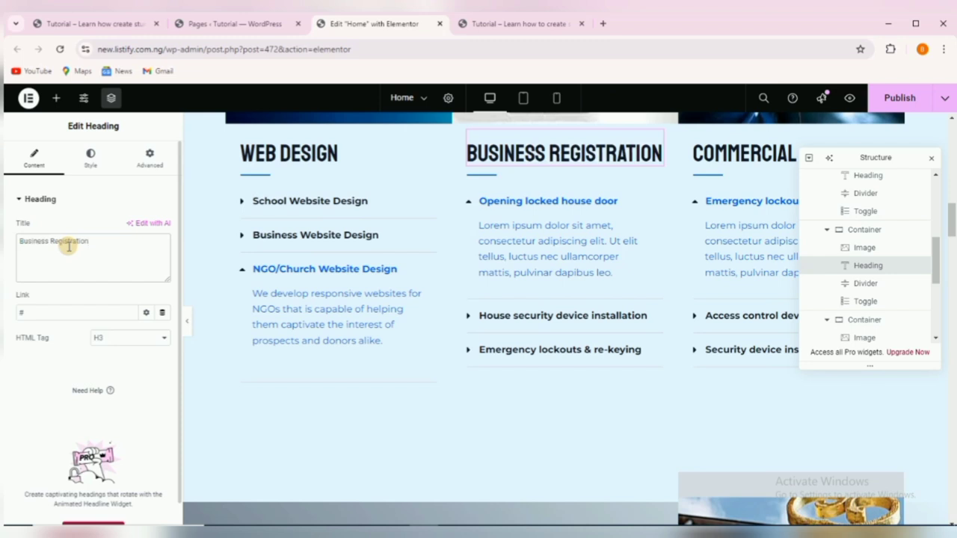
Rename the Commercial heading to 'DIGITAL MARKETING', copied from the reference site.
{"action": "left_click", "coordinate": [710, 154]}
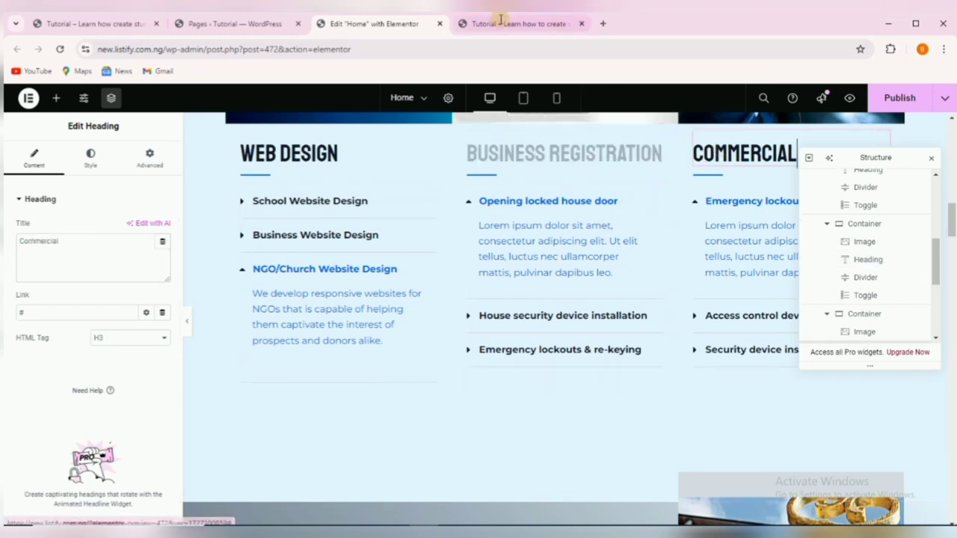
{"action": "left_click", "coordinate": [94, 23]}
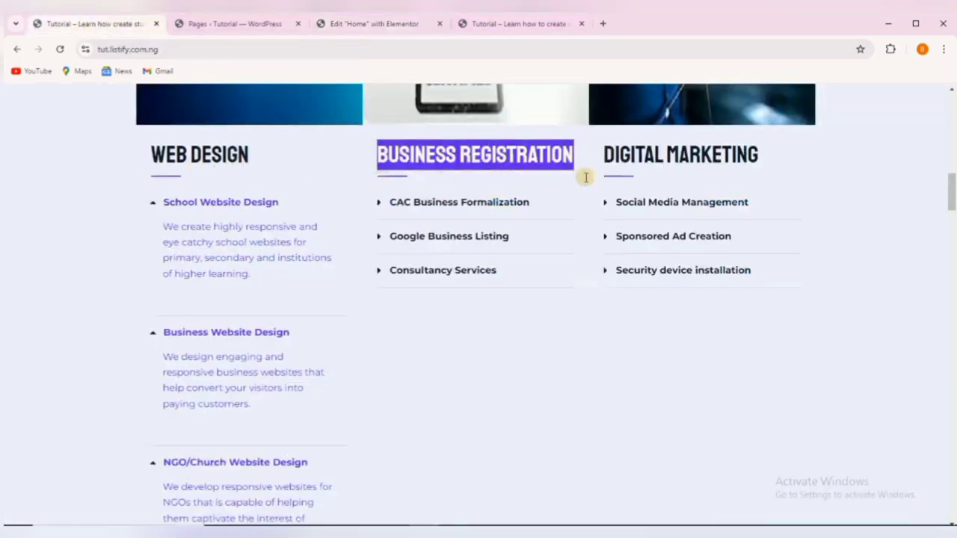
{"action": "left_click_drag", "start_coordinate": [605, 152], "coordinate": [700, 158]}
{"action": "left_click_drag", "start_coordinate": [598, 152], "coordinate": [750, 169]}
{"action": "right_click", "coordinate": [734, 155]}
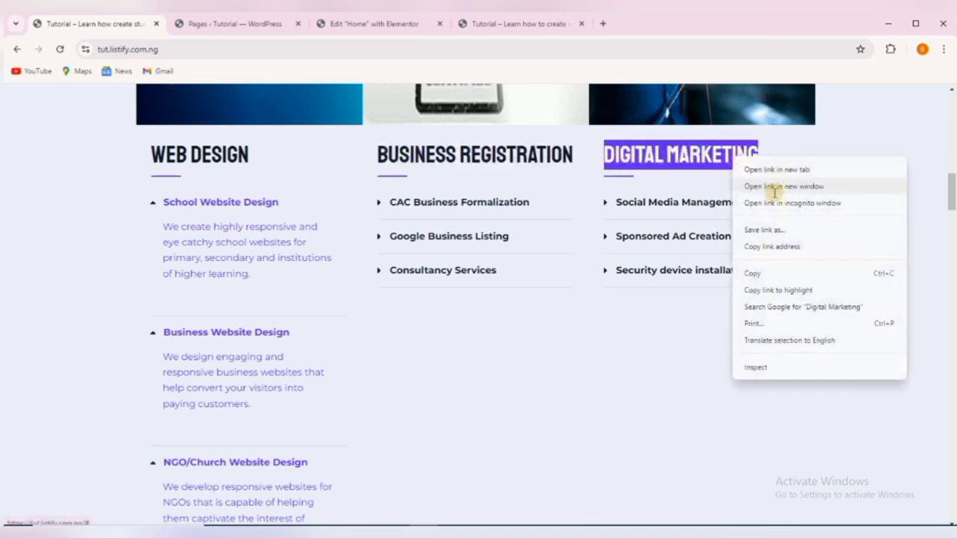
{"action": "left_click", "coordinate": [753, 271]}
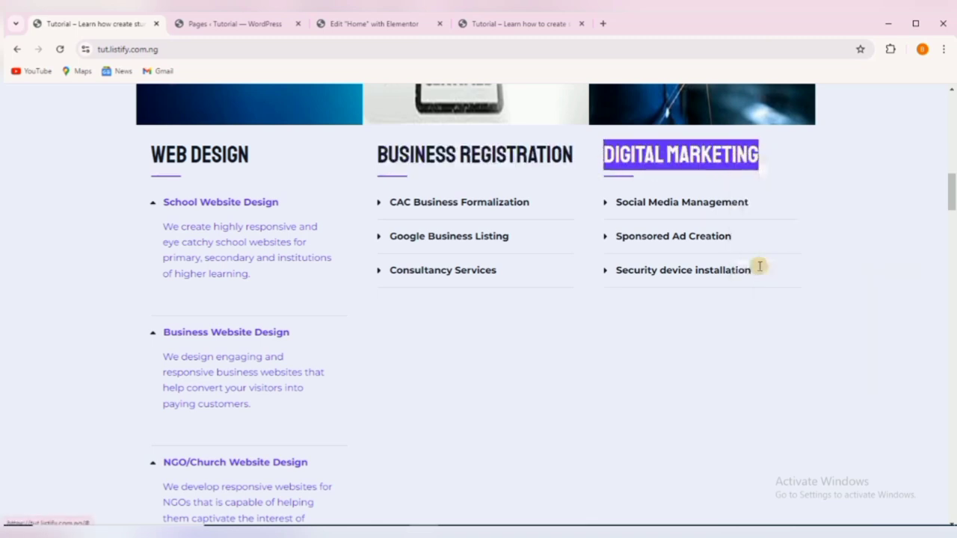
{"action": "left_click", "coordinate": [377, 23]}
{"action": "double_click", "coordinate": [58, 249]}
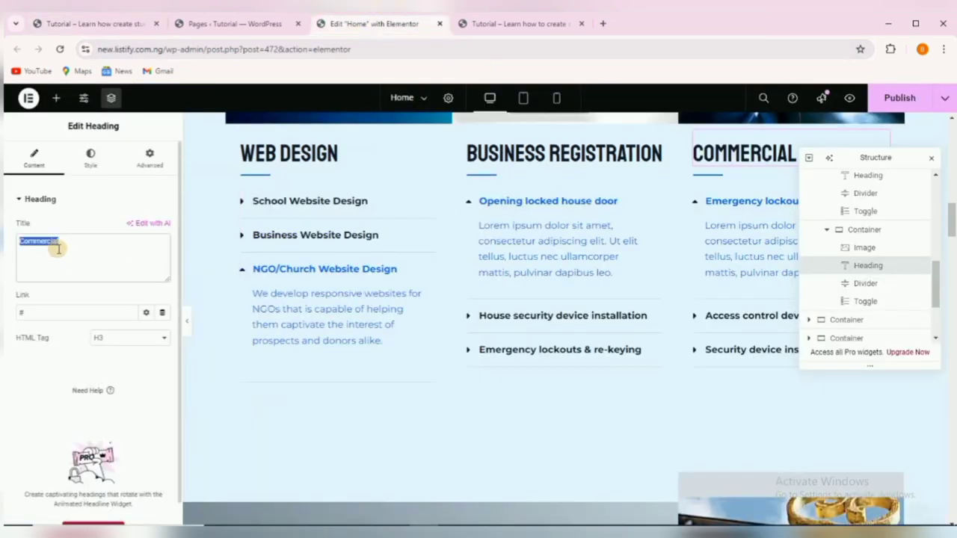
{"action": "key", "text": "ctrl+v"}
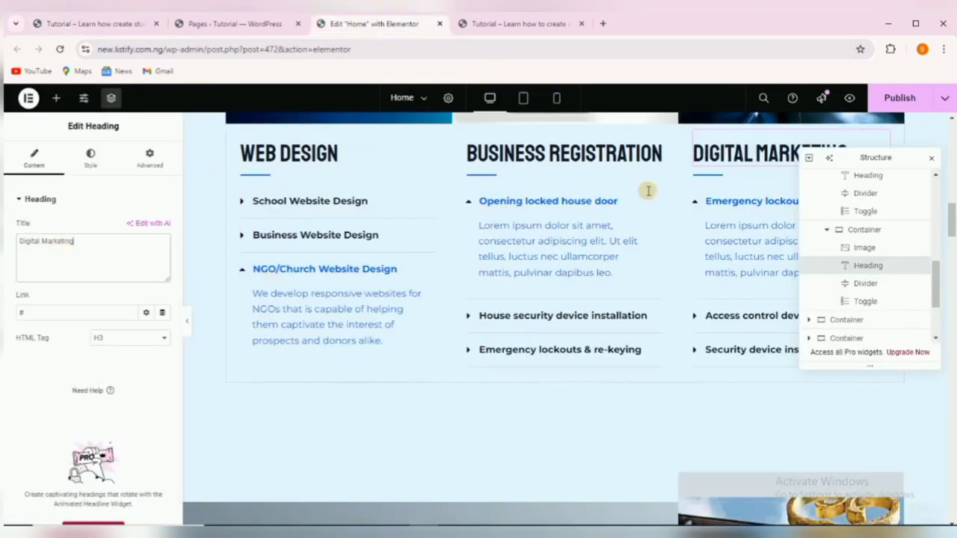
{"action": "left_click", "coordinate": [528, 194]}
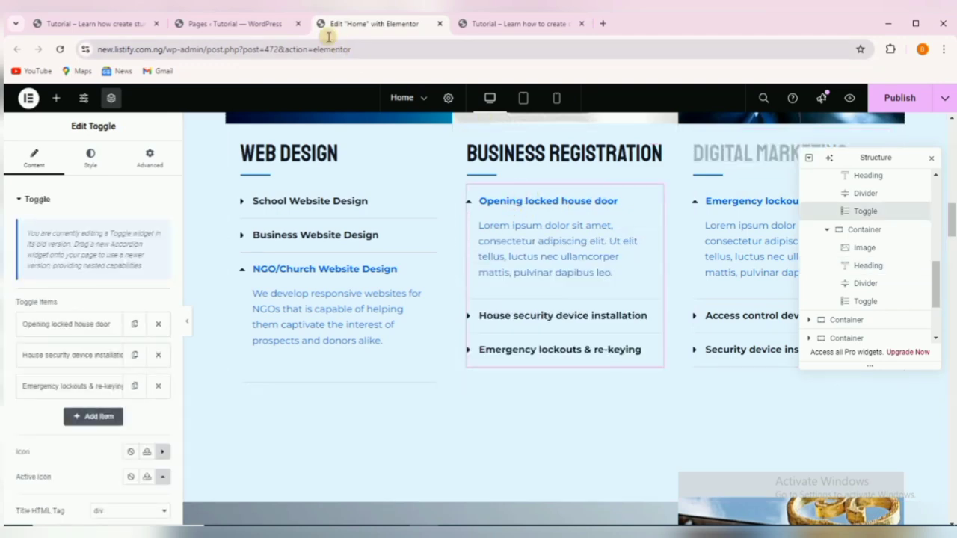
Retitle the 'Opening locked house door' item 'CAC Business Formalization', copied from the reference site.
{"action": "left_click", "coordinate": [132, 23]}
{"action": "left_click", "coordinate": [424, 202]}
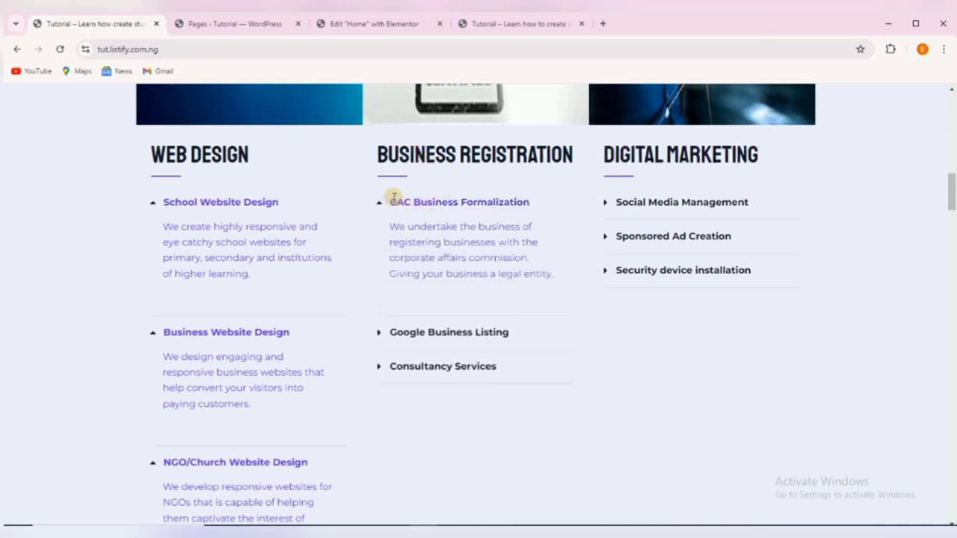
{"action": "left_click_drag", "start_coordinate": [394, 198], "coordinate": [534, 199]}
{"action": "right_click", "coordinate": [509, 200]}
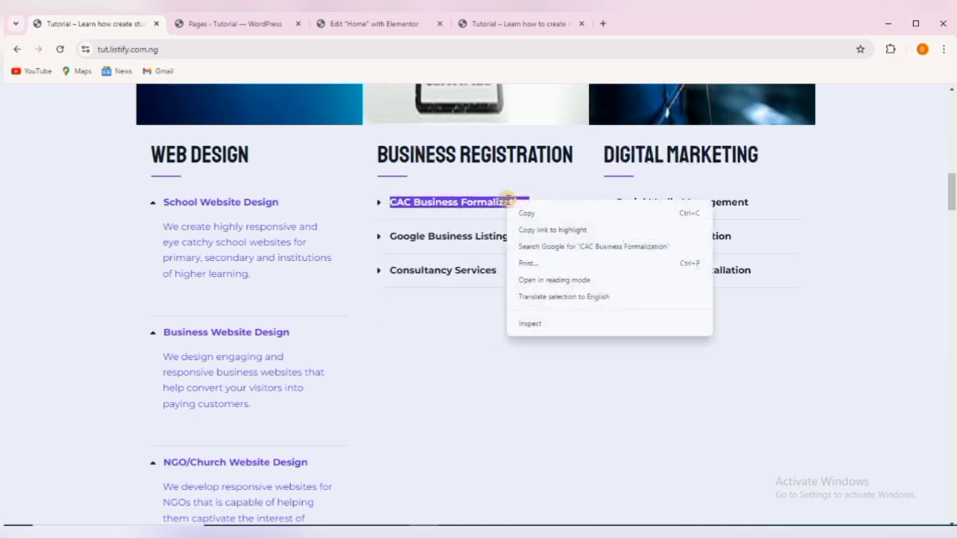
{"action": "left_click", "coordinate": [526, 212]}
{"action": "left_click", "coordinate": [374, 23]}
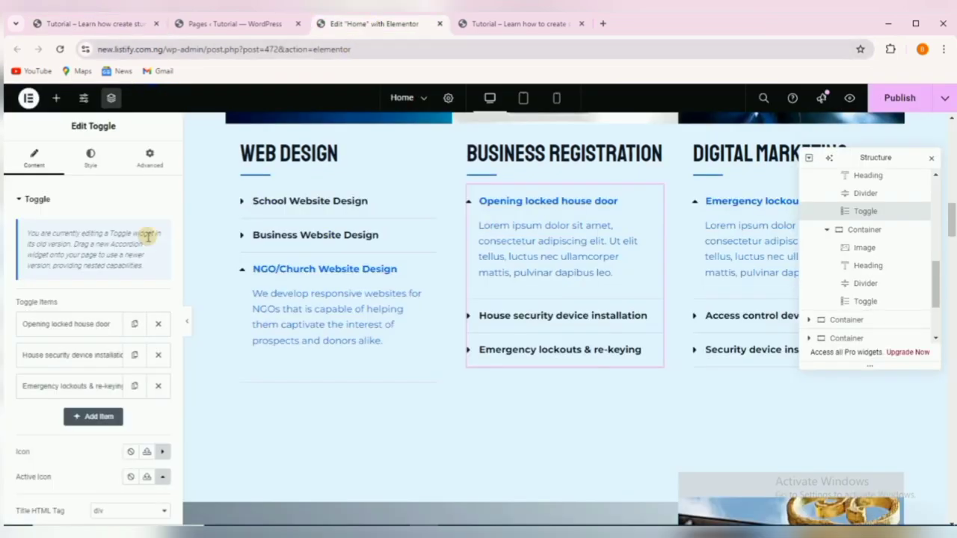
{"action": "left_click", "coordinate": [64, 324]}
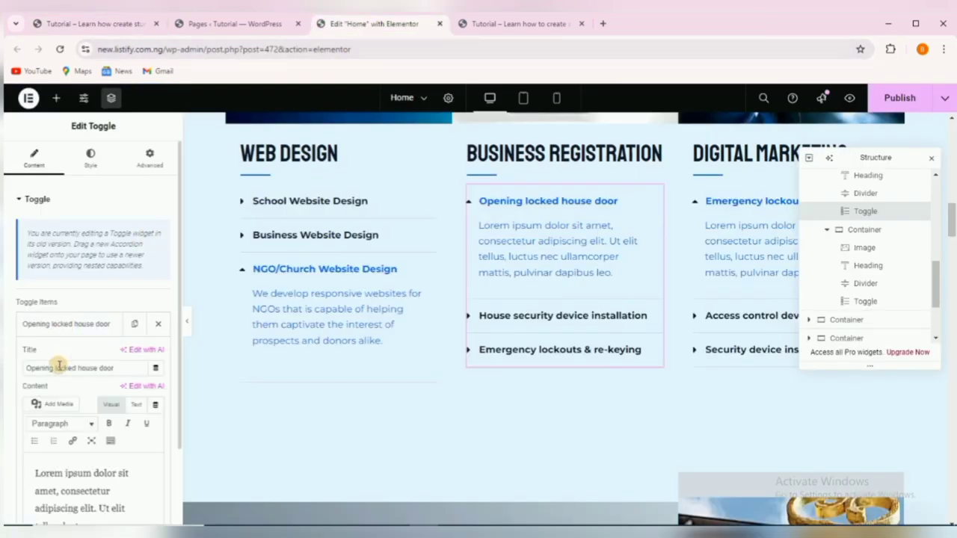
{"action": "triple_click", "coordinate": [59, 365]}
{"action": "right_click", "coordinate": [59, 364]}
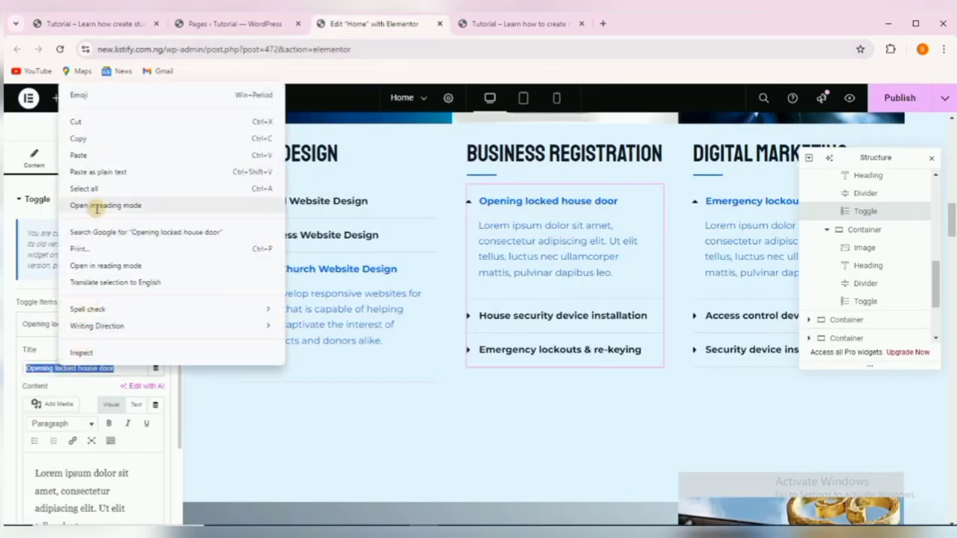
{"action": "left_click", "coordinate": [100, 156]}
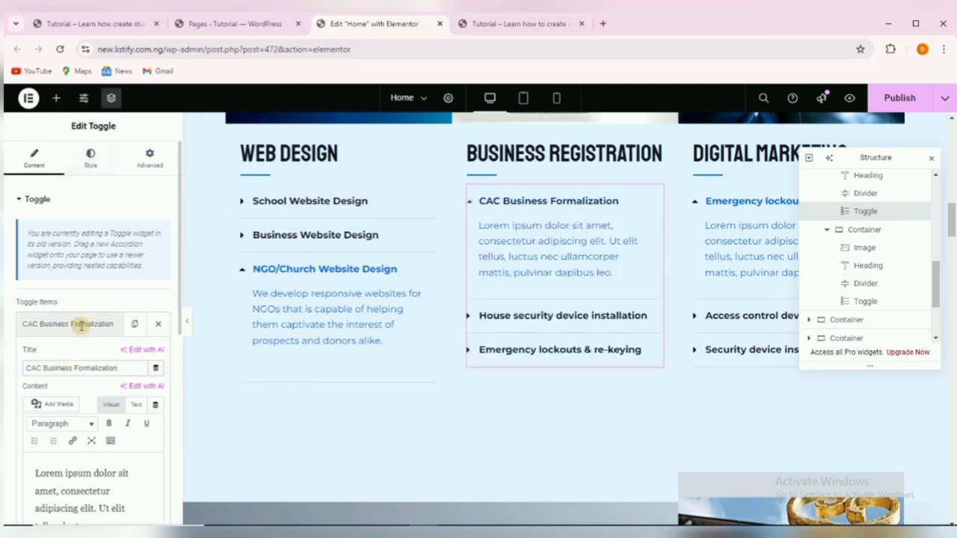
{"action": "left_click", "coordinate": [80, 323]}
Retitle the 'House security device installation' item 'Google Business Listing'.
{"action": "left_click", "coordinate": [61, 356]}
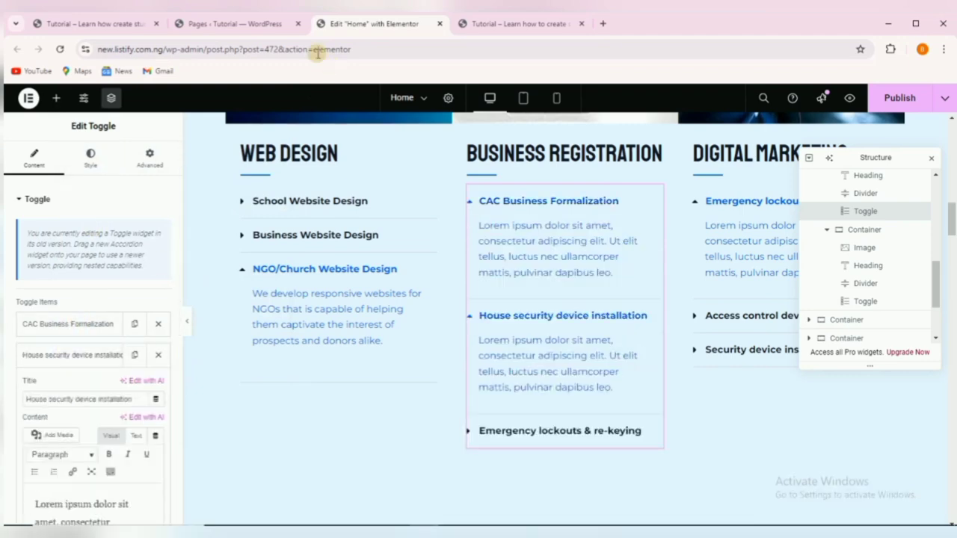
{"action": "left_click", "coordinate": [117, 24]}
{"action": "left_click", "coordinate": [413, 234]}
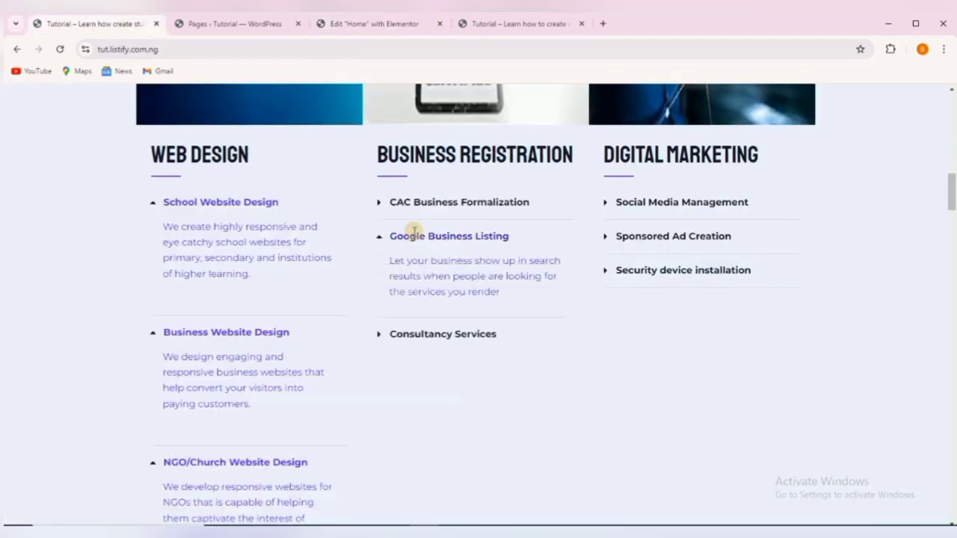
{"action": "left_click_drag", "start_coordinate": [389, 233], "coordinate": [508, 241]}
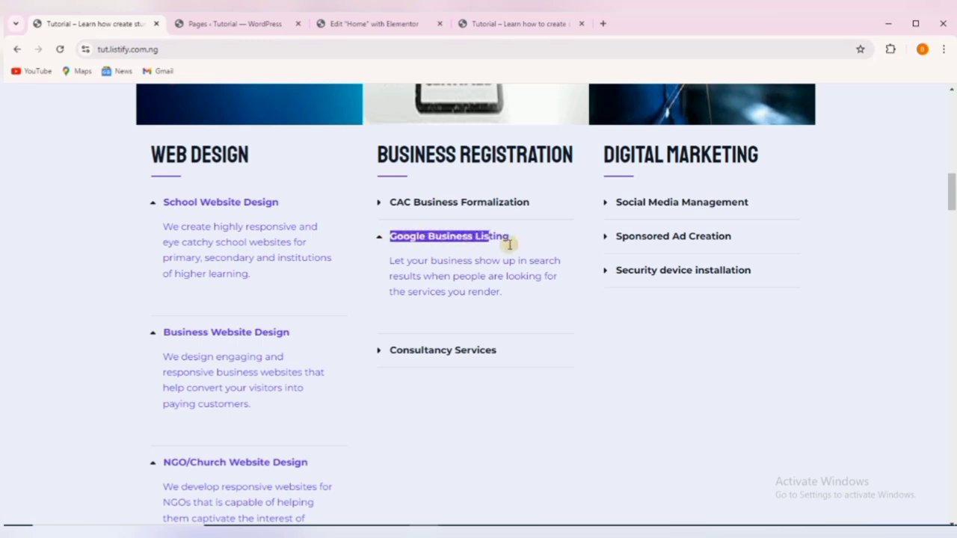
{"action": "right_click", "coordinate": [486, 237]}
{"action": "left_click", "coordinate": [505, 247]}
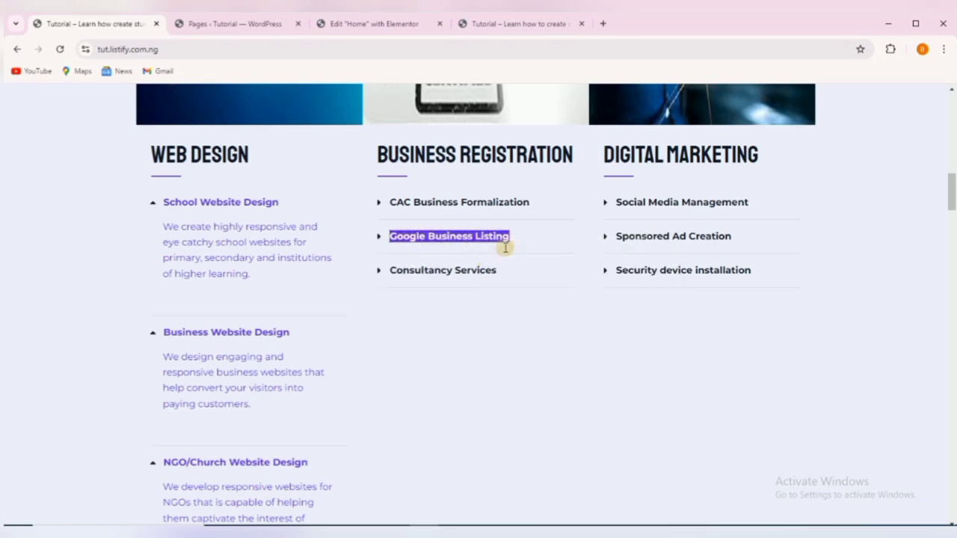
{"action": "left_click", "coordinate": [358, 21]}
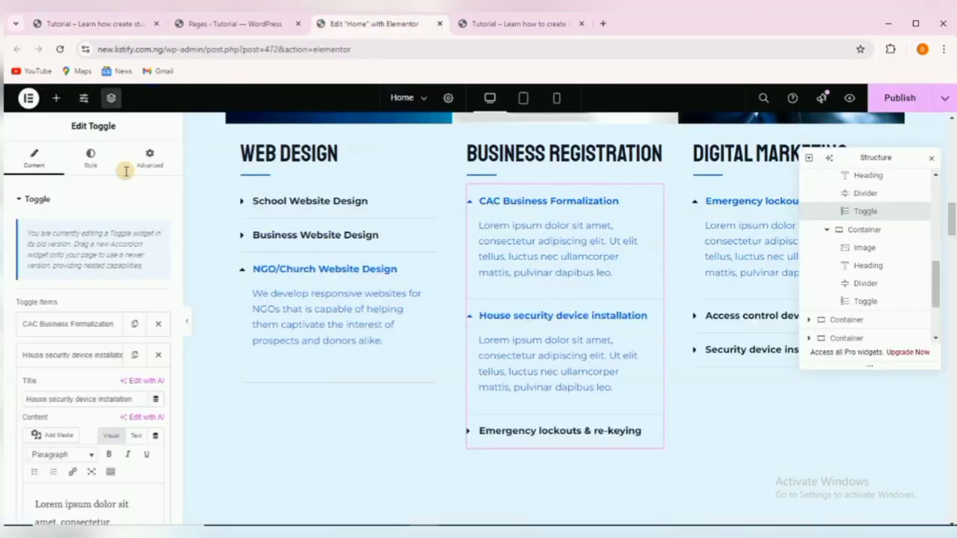
{"action": "triple_click", "coordinate": [66, 396]}
{"action": "right_click", "coordinate": [66, 399]}
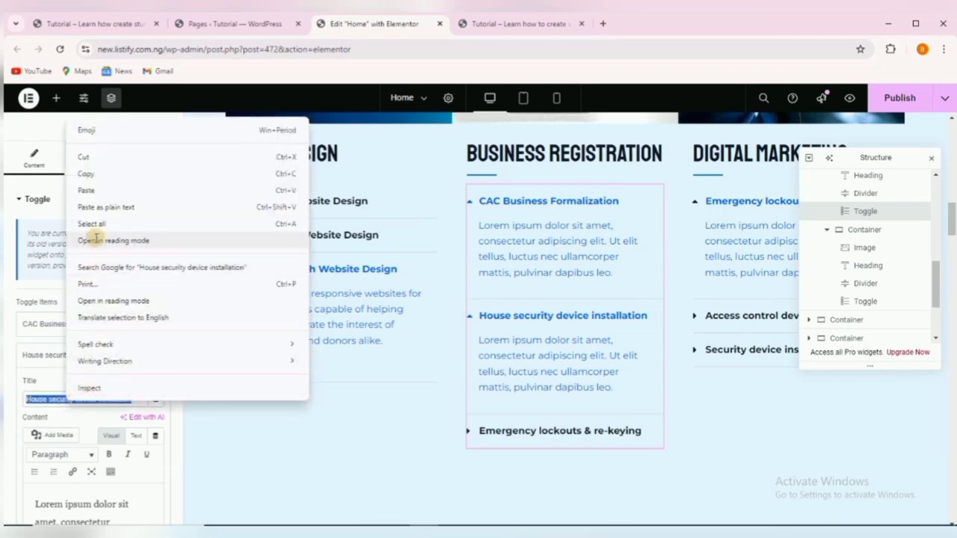
{"action": "left_click", "coordinate": [89, 191]}
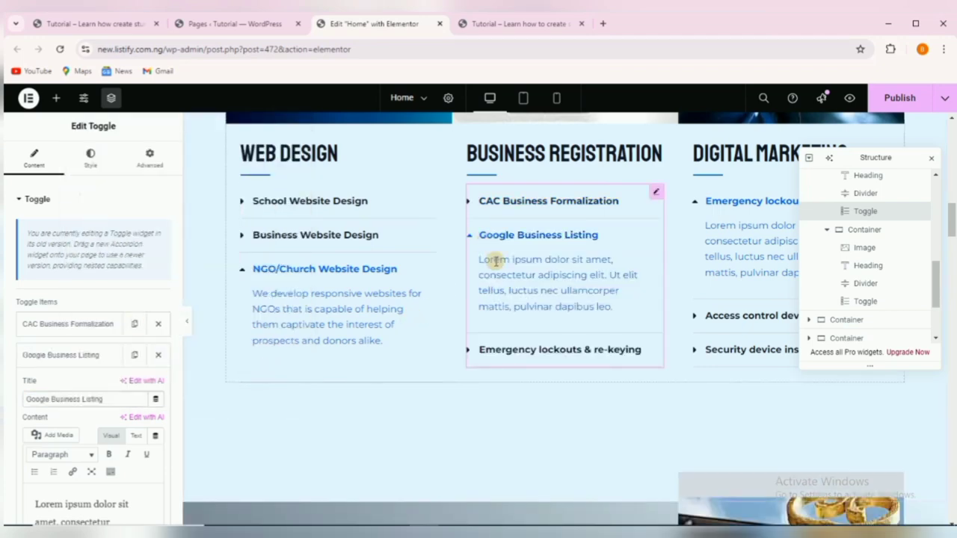
Retitle the 'Emergency lockouts & re-keying' item 'Consultancy Services'.
{"action": "left_click", "coordinate": [507, 349]}
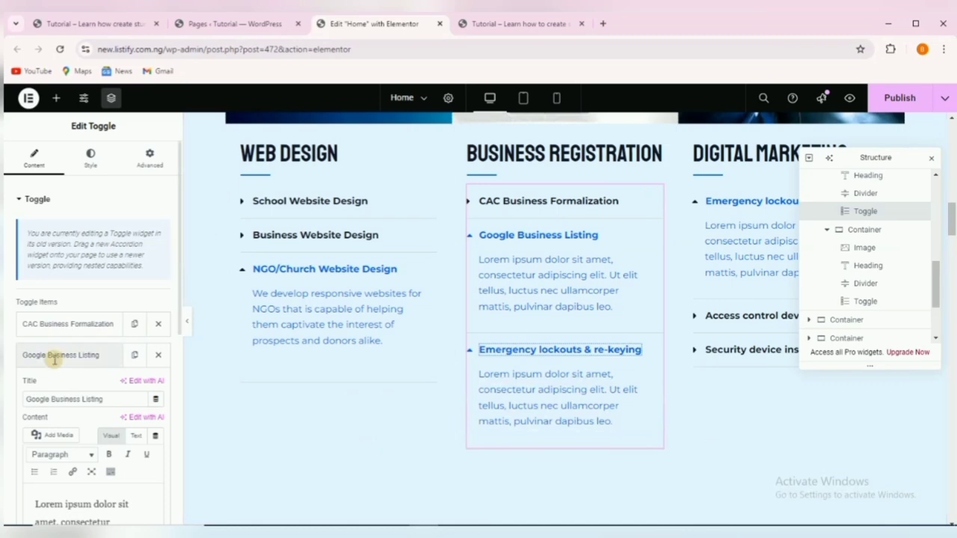
{"action": "left_click", "coordinate": [63, 355]}
{"action": "left_click", "coordinate": [64, 385]}
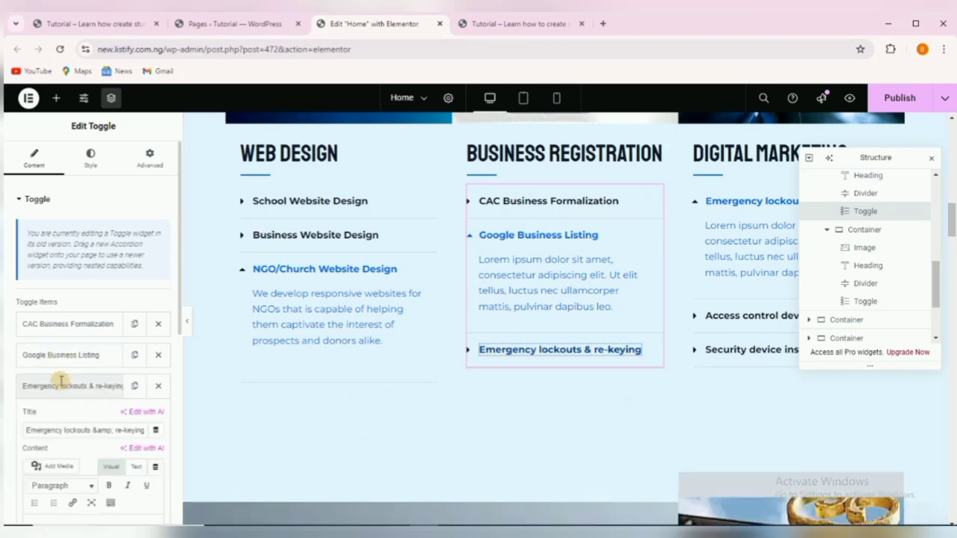
{"action": "left_click", "coordinate": [97, 18]}
{"action": "left_click_drag", "start_coordinate": [389, 267], "coordinate": [491, 272]}
{"action": "right_click", "coordinate": [491, 272]}
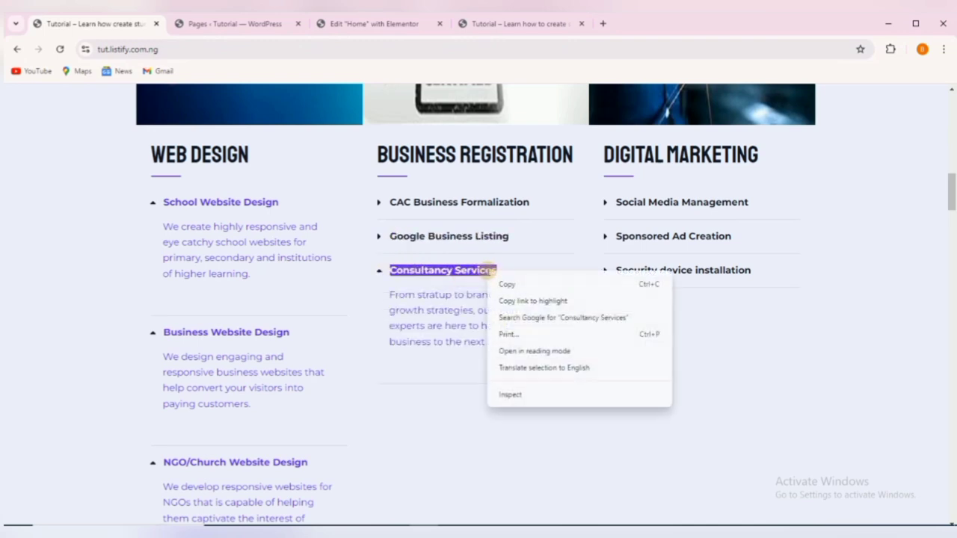
{"action": "left_click", "coordinate": [513, 281]}
{"action": "left_click", "coordinate": [352, 20]}
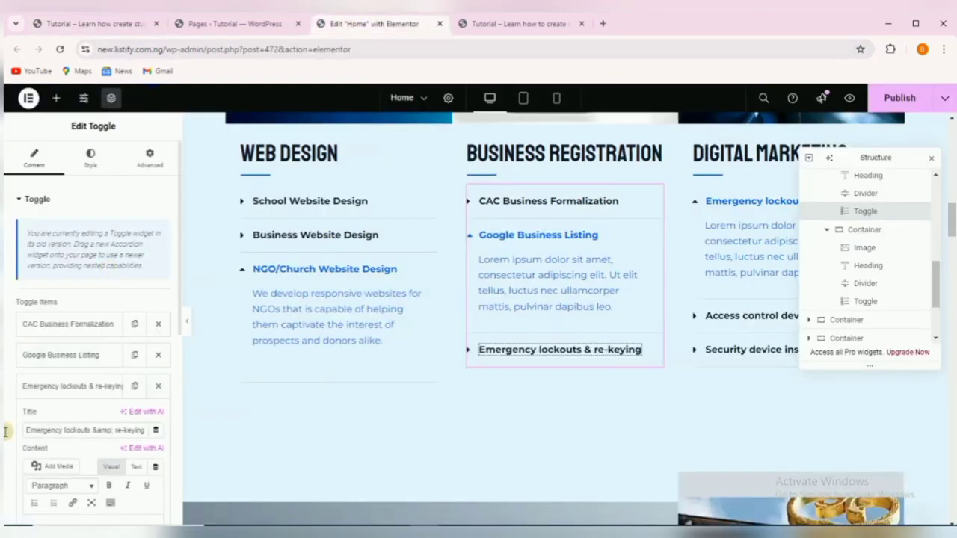
{"action": "left_click", "coordinate": [52, 430]}
{"action": "key", "text": "ctrl+a"}
{"action": "right_click", "coordinate": [52, 430]}
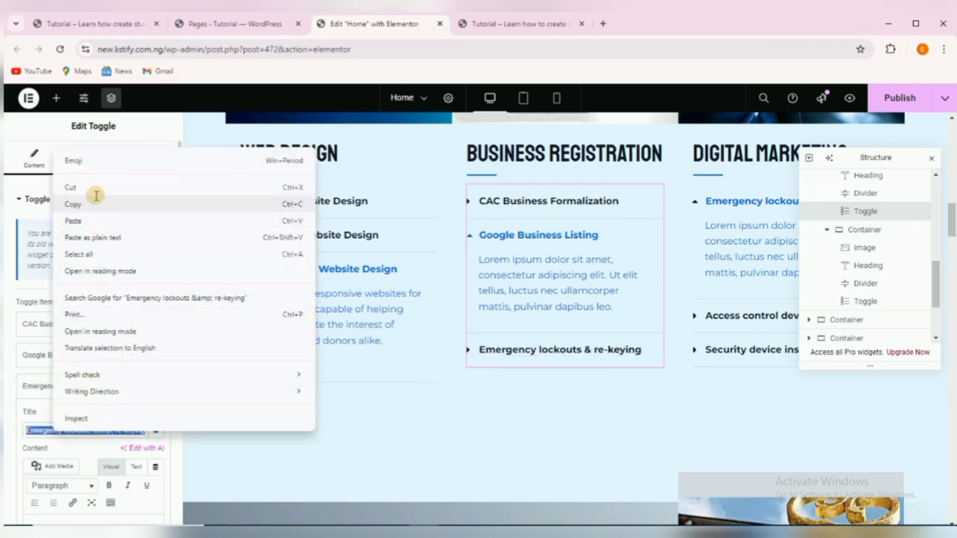
{"action": "left_click", "coordinate": [97, 220]}
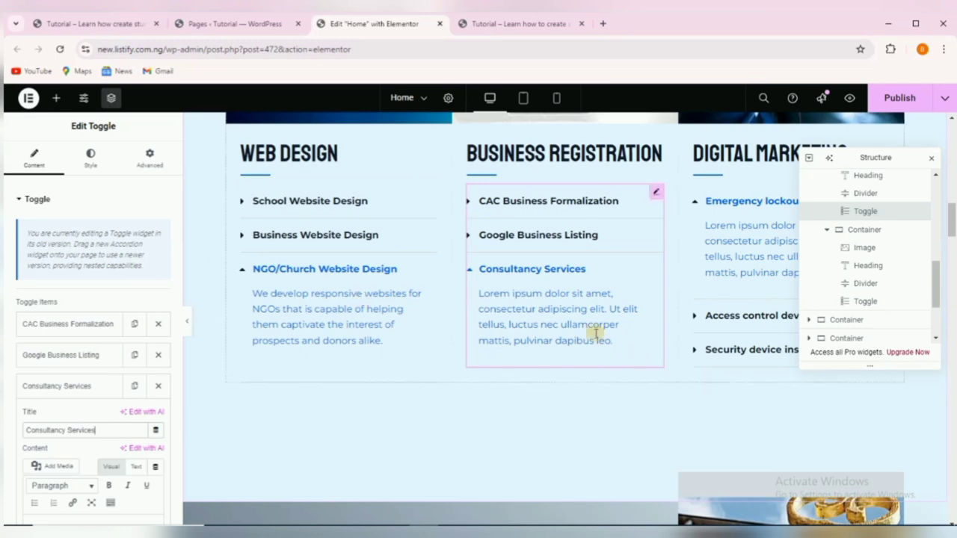
Retitle the Digital Marketing column's first toggle 'Social Media Management', copied from the reference site.
{"action": "left_click", "coordinate": [751, 202]}
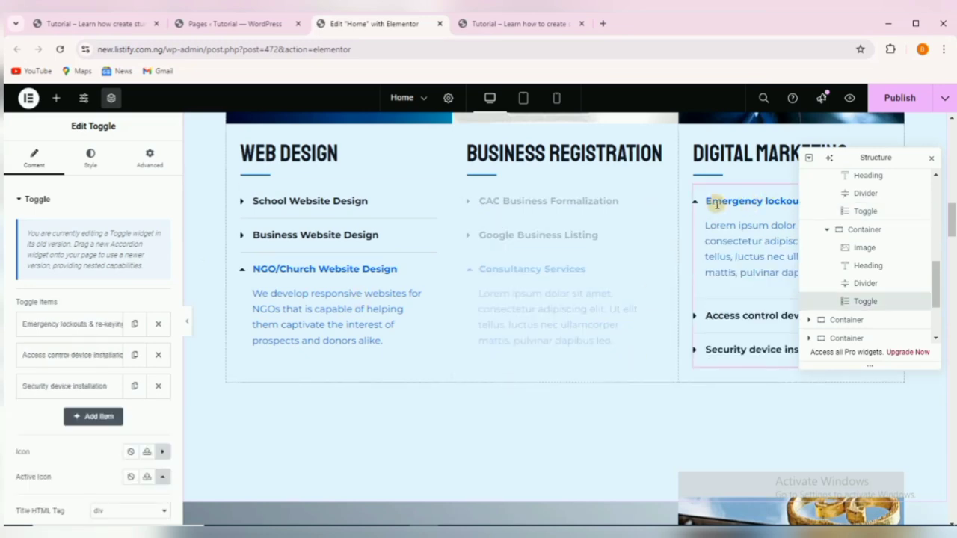
{"action": "left_click", "coordinate": [74, 323]}
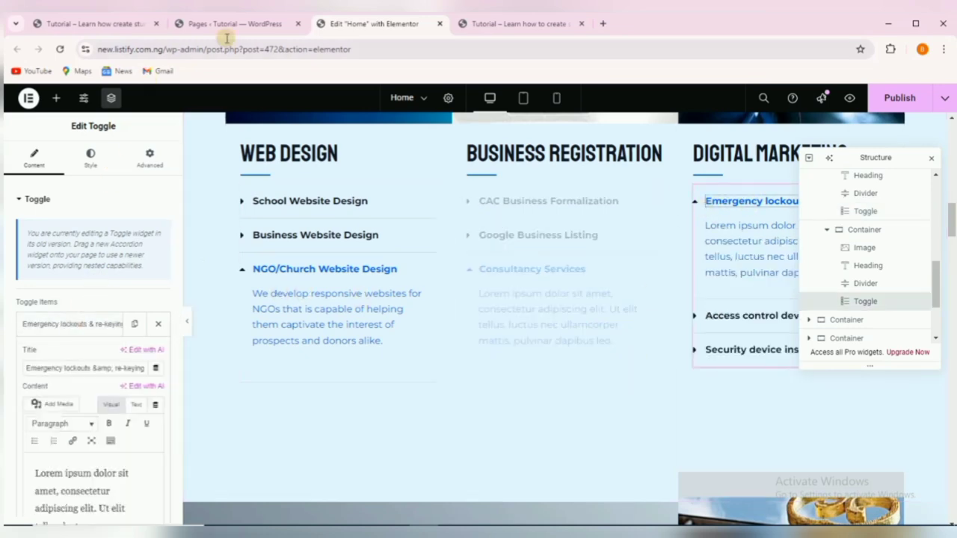
{"action": "left_click", "coordinate": [94, 24]}
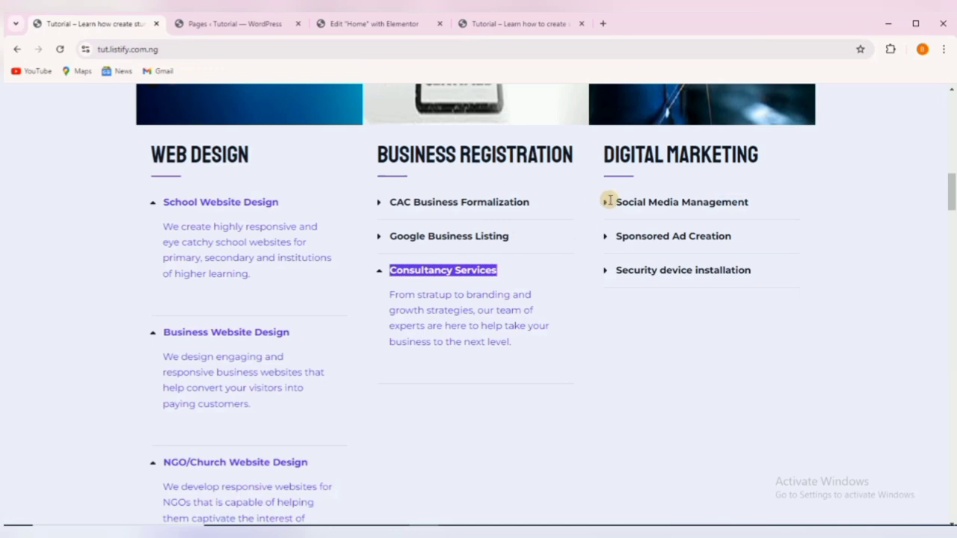
{"action": "left_click_drag", "start_coordinate": [616, 200], "coordinate": [748, 205]}
{"action": "right_click", "coordinate": [717, 202]}
{"action": "left_click", "coordinate": [738, 212]}
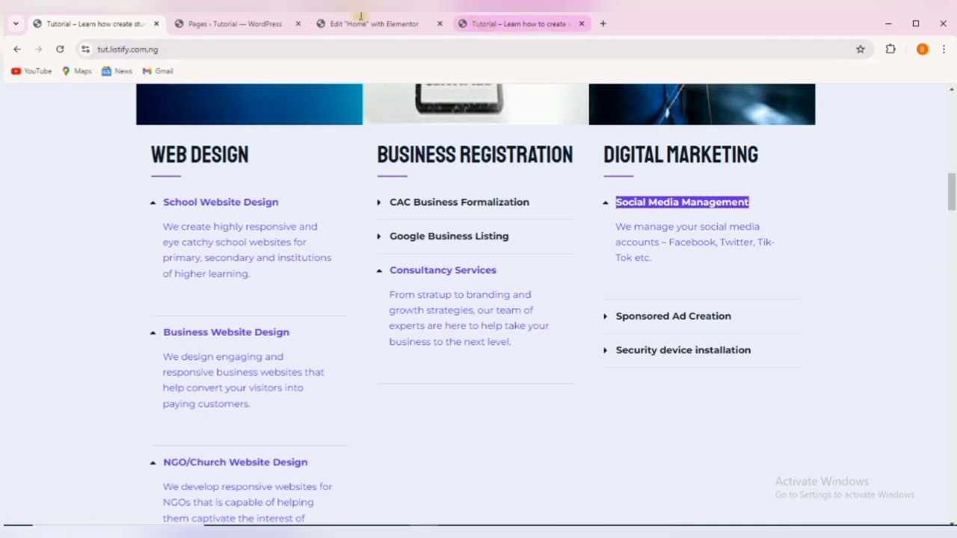
{"action": "left_click", "coordinate": [353, 21]}
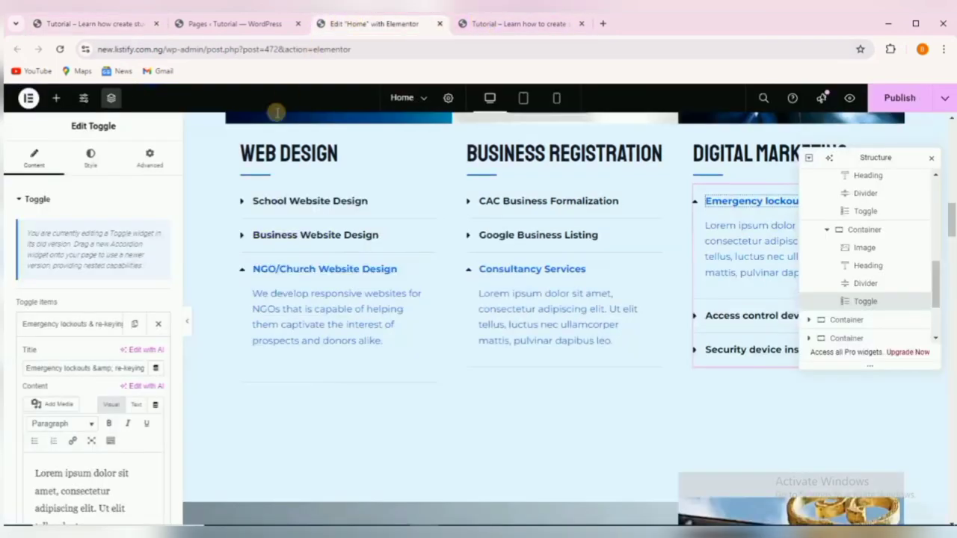
{"action": "triple_click", "coordinate": [66, 369]}
{"action": "right_click", "coordinate": [66, 369]}
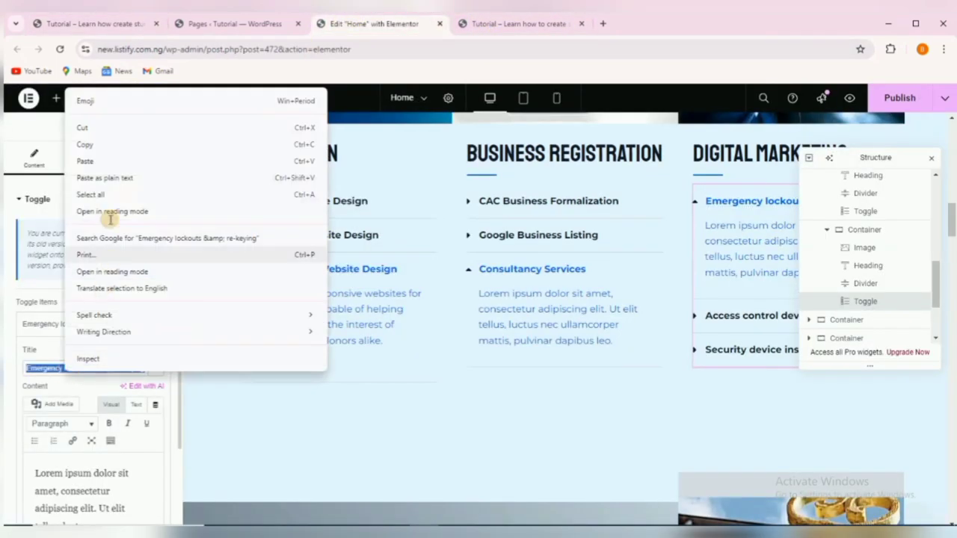
{"action": "left_click", "coordinate": [111, 171]}
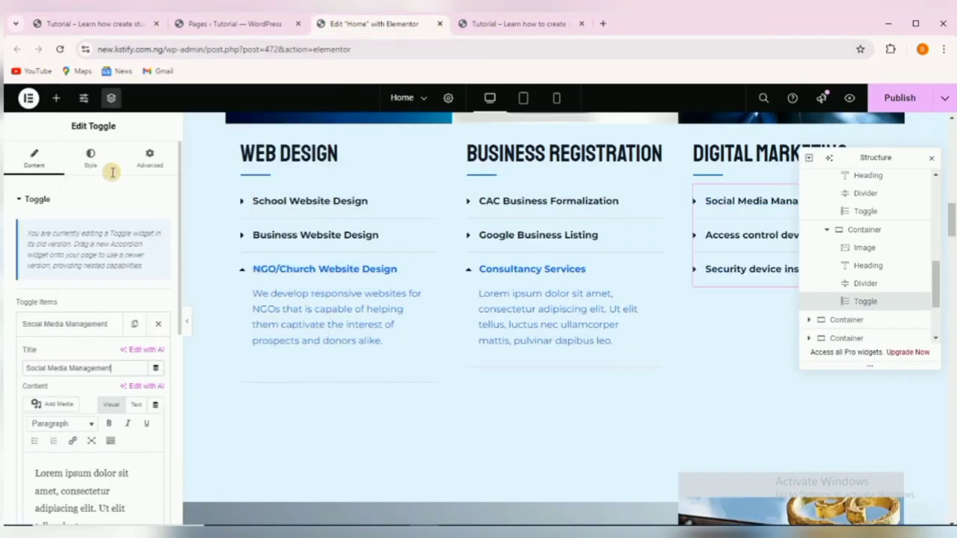
{"action": "left_click", "coordinate": [82, 323]}
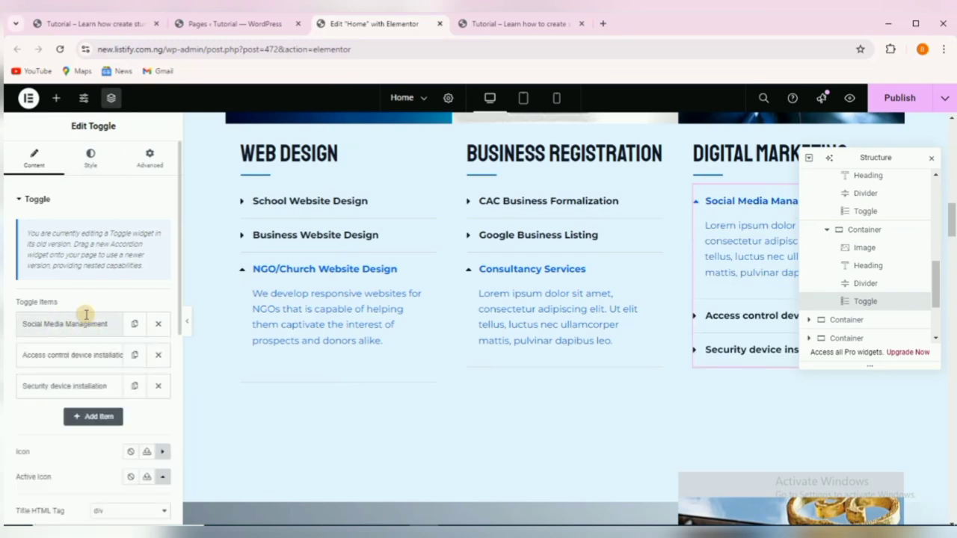
Retitle the 'Access control device installation' toggle 'Sponsored Ad Creation'.
{"action": "left_click", "coordinate": [101, 351]}
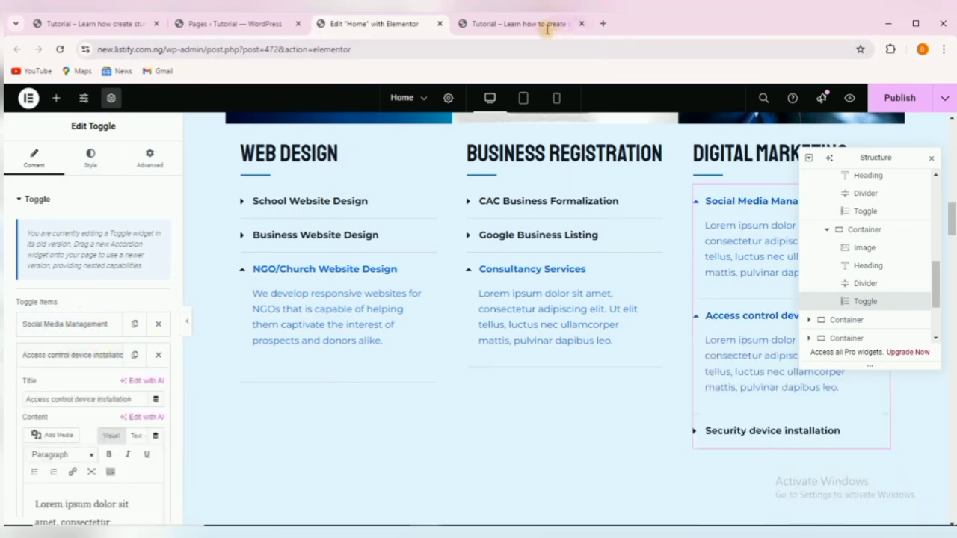
{"action": "left_click", "coordinate": [112, 23]}
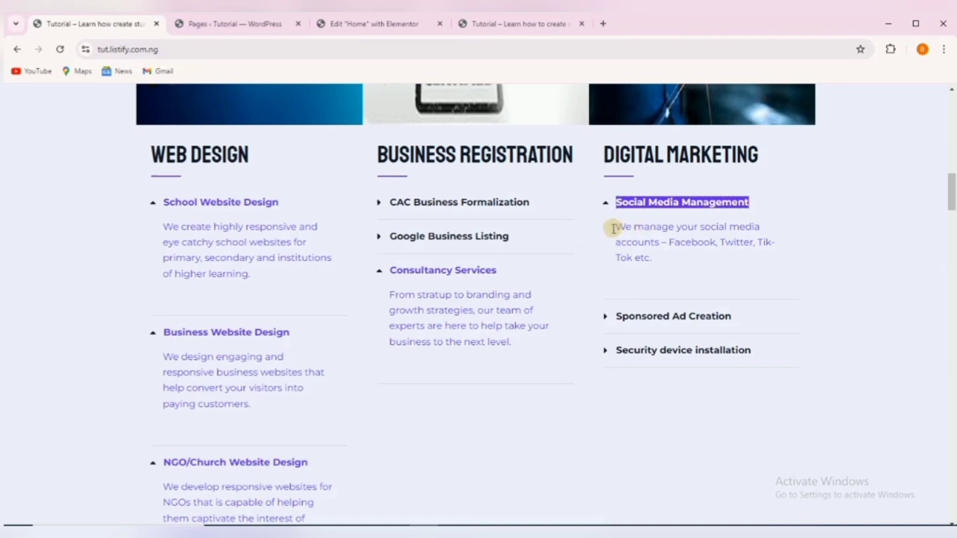
{"action": "left_click_drag", "start_coordinate": [619, 315], "coordinate": [705, 315]}
{"action": "right_click", "coordinate": [705, 315]}
{"action": "left_click", "coordinate": [721, 338]}
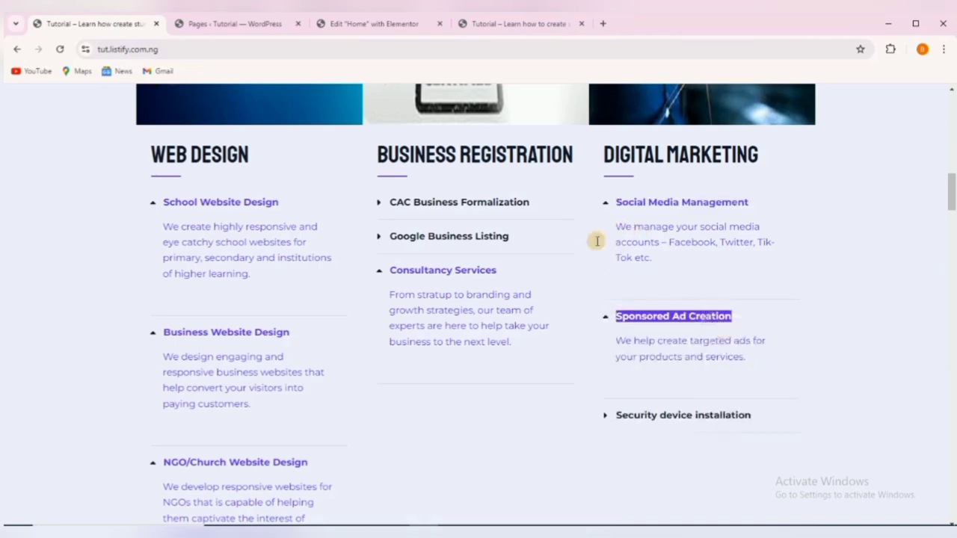
{"action": "left_click", "coordinate": [507, 24]}
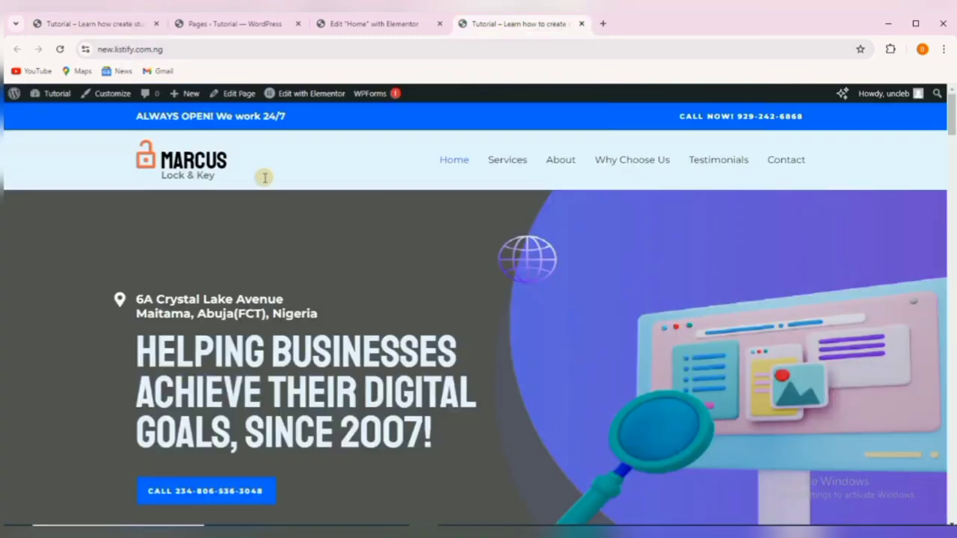
{"action": "left_click", "coordinate": [350, 24]}
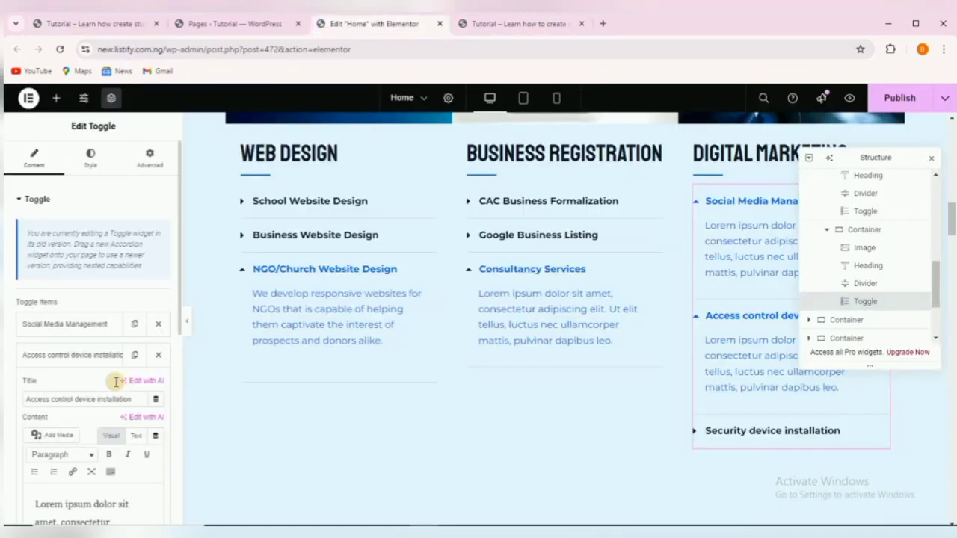
{"action": "triple_click", "coordinate": [58, 399]}
{"action": "right_click", "coordinate": [59, 400]}
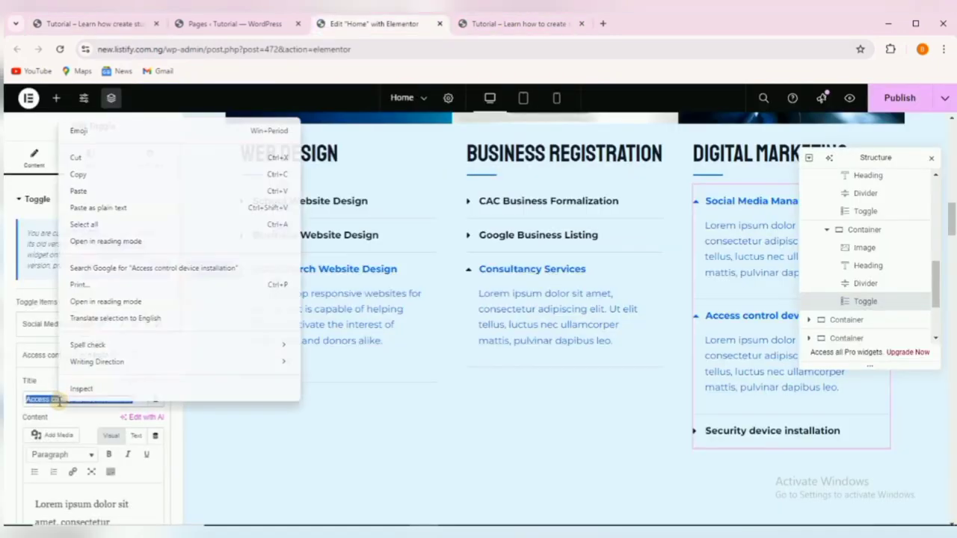
{"action": "left_click", "coordinate": [99, 193]}
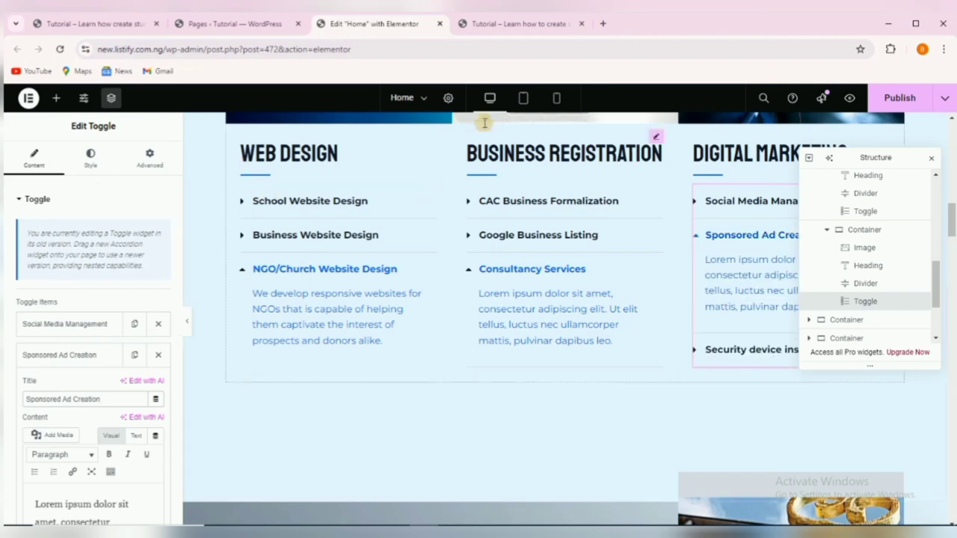
Copy the 'Security device installation' heading from the reference site's services.
{"action": "left_click", "coordinate": [118, 24]}
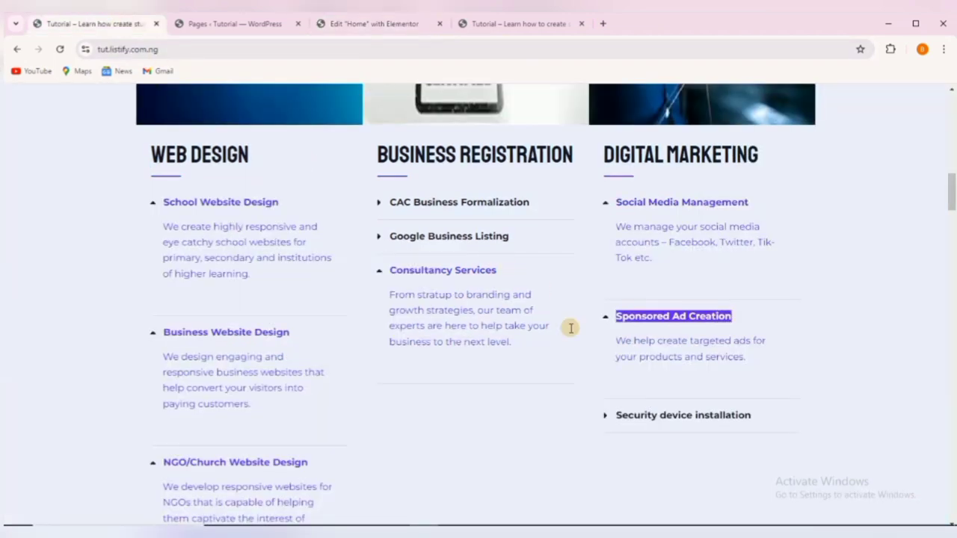
{"action": "left_click_drag", "start_coordinate": [617, 413], "coordinate": [755, 424]}
{"action": "right_click", "coordinate": [704, 423]}
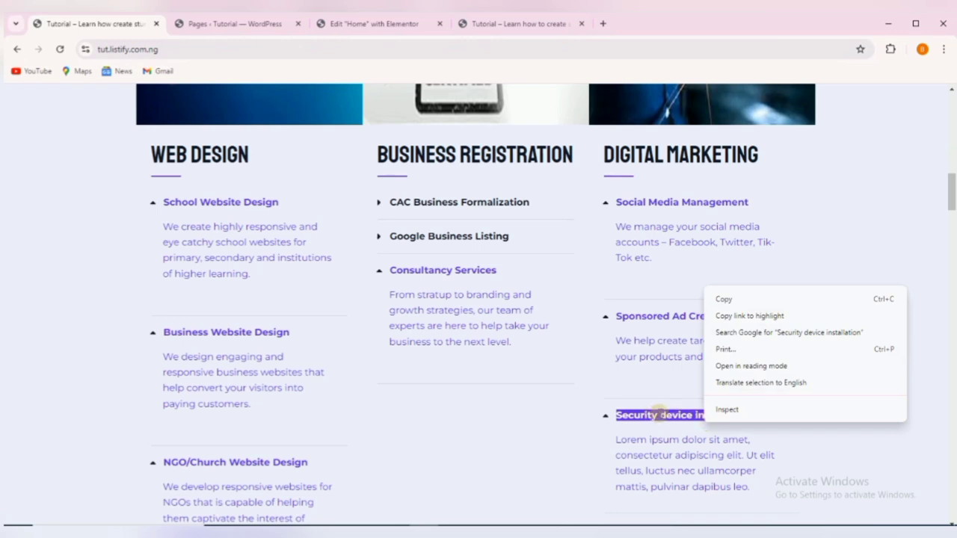
{"action": "left_click", "coordinate": [725, 299]}
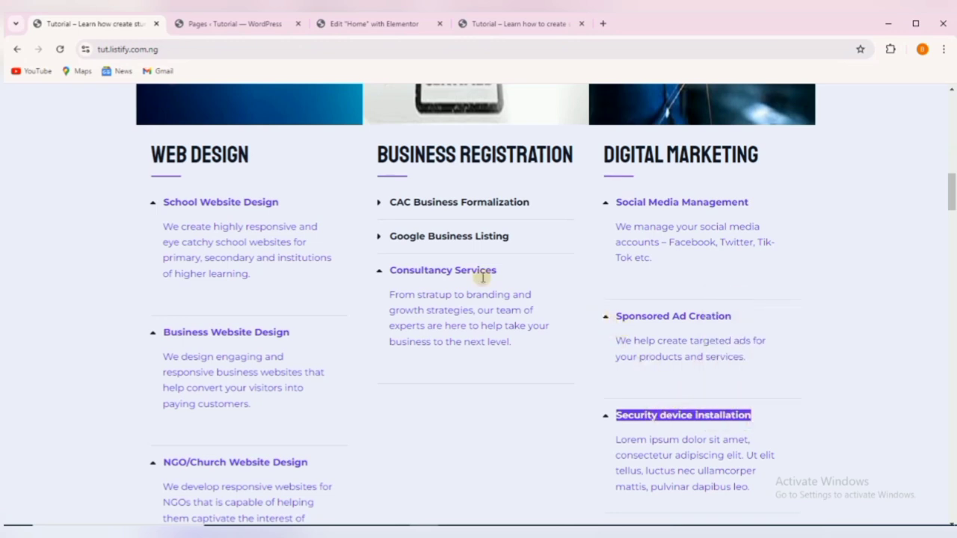
{"action": "left_click", "coordinate": [380, 20]}
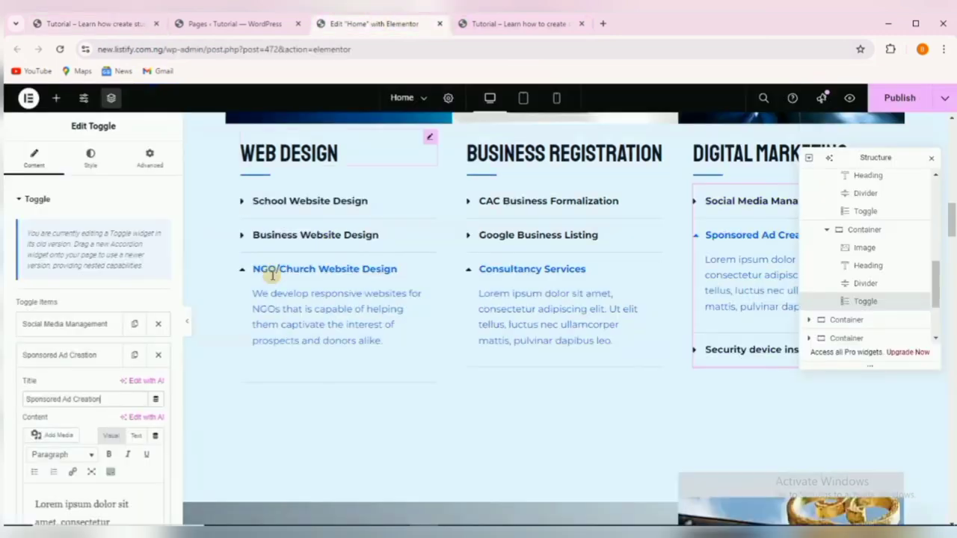
{"action": "left_click", "coordinate": [69, 353]}
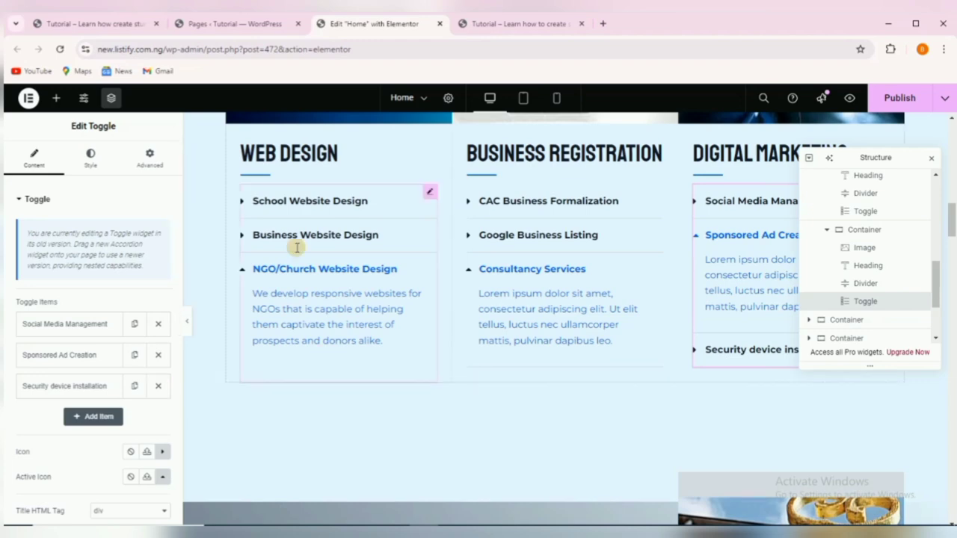
Scroll the canvas down to the About Us section and select its ABOUT US heading.
{"action": "scroll", "coordinate": [438, 306], "scroll_direction": "up", "scroll_amount": 3}
{"action": "scroll", "coordinate": [414, 269], "scroll_direction": "up", "scroll_amount": 3}
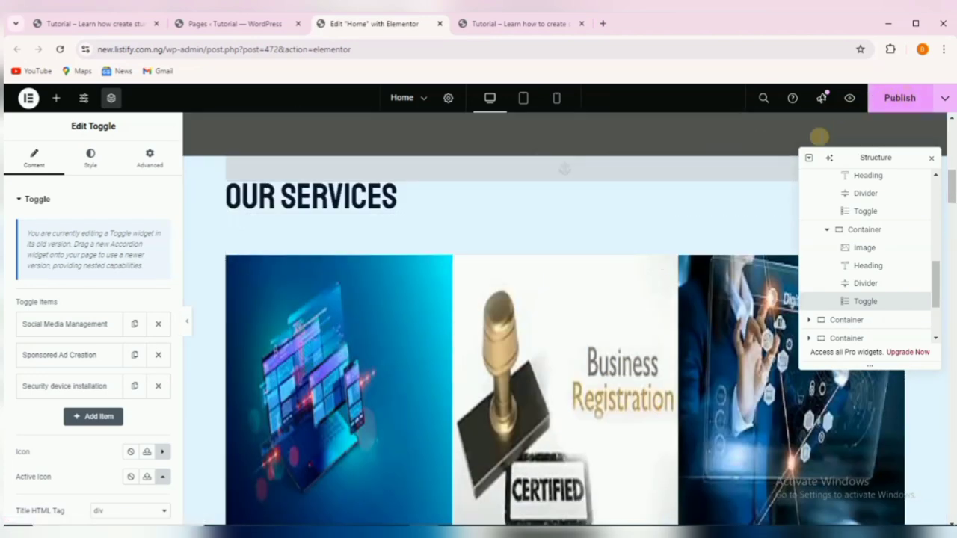
{"action": "scroll", "coordinate": [612, 179], "scroll_direction": "down", "scroll_amount": 2}
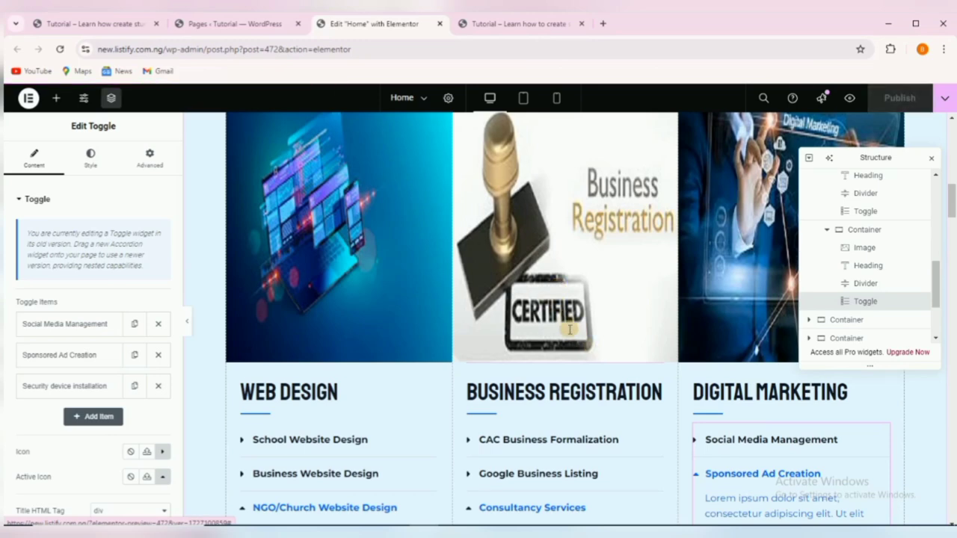
{"action": "scroll", "coordinate": [580, 337], "scroll_direction": "down", "scroll_amount": 1}
{"action": "scroll", "coordinate": [579, 337], "scroll_direction": "down", "scroll_amount": 5}
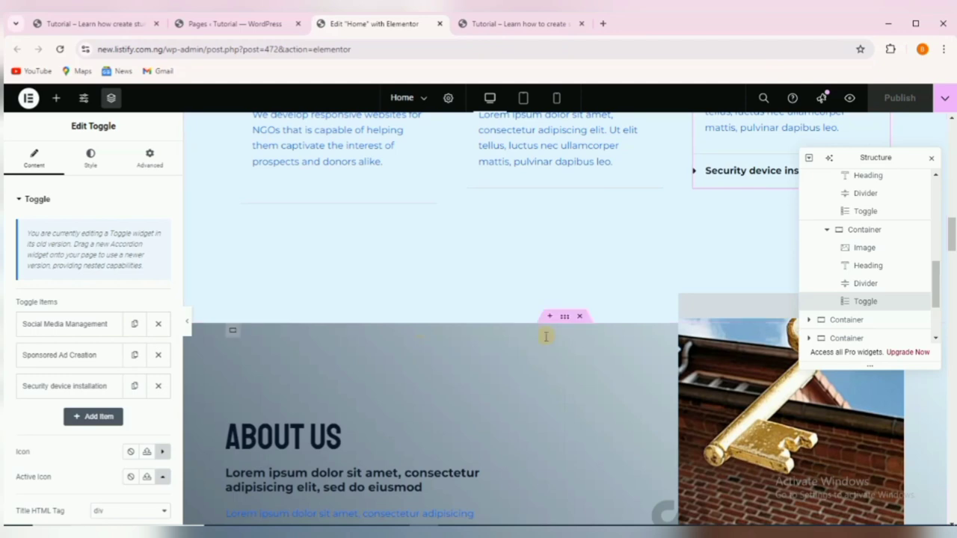
{"action": "scroll", "coordinate": [559, 337], "scroll_direction": "down", "scroll_amount": 1}
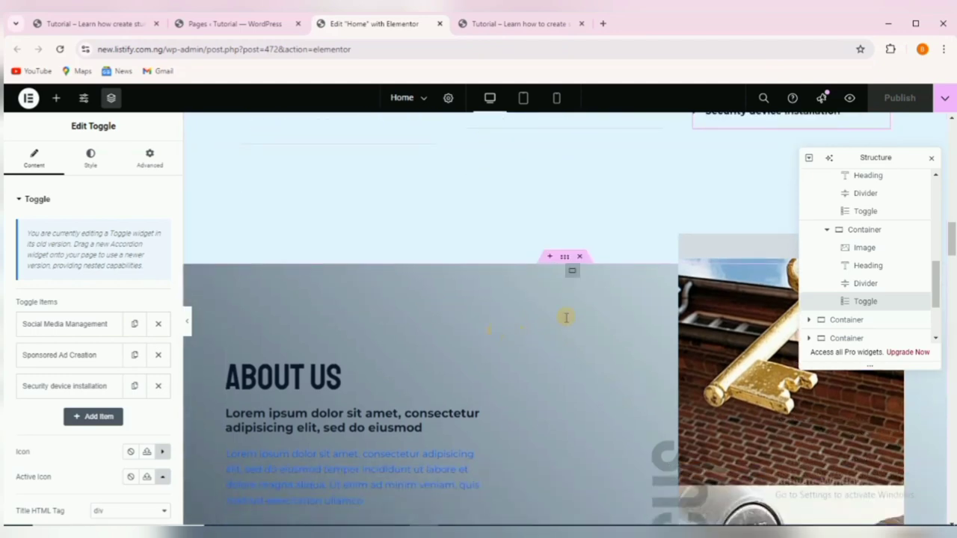
{"action": "scroll", "coordinate": [583, 354], "scroll_direction": "down", "scroll_amount": 1}
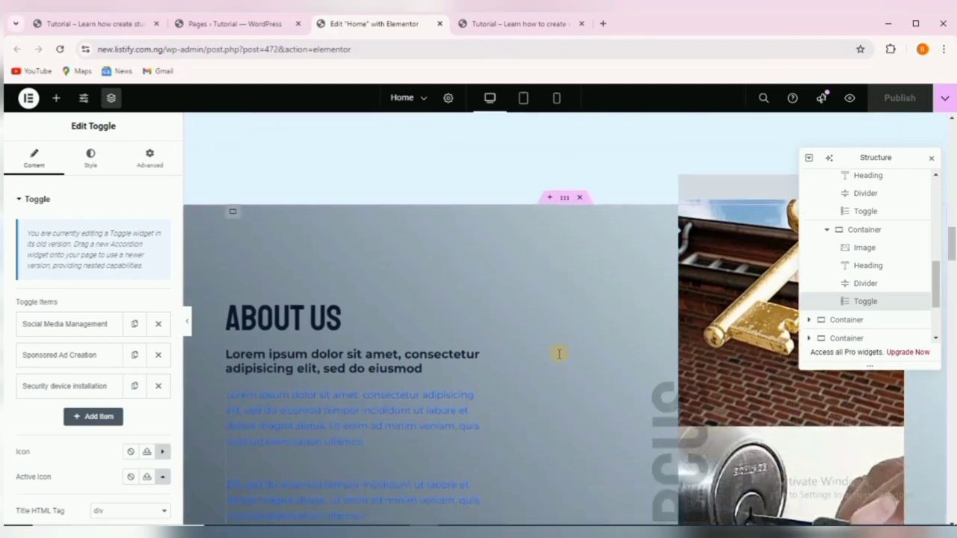
{"action": "left_click", "coordinate": [317, 318]}
{"action": "scroll", "coordinate": [449, 343], "scroll_direction": "down", "scroll_amount": 1}
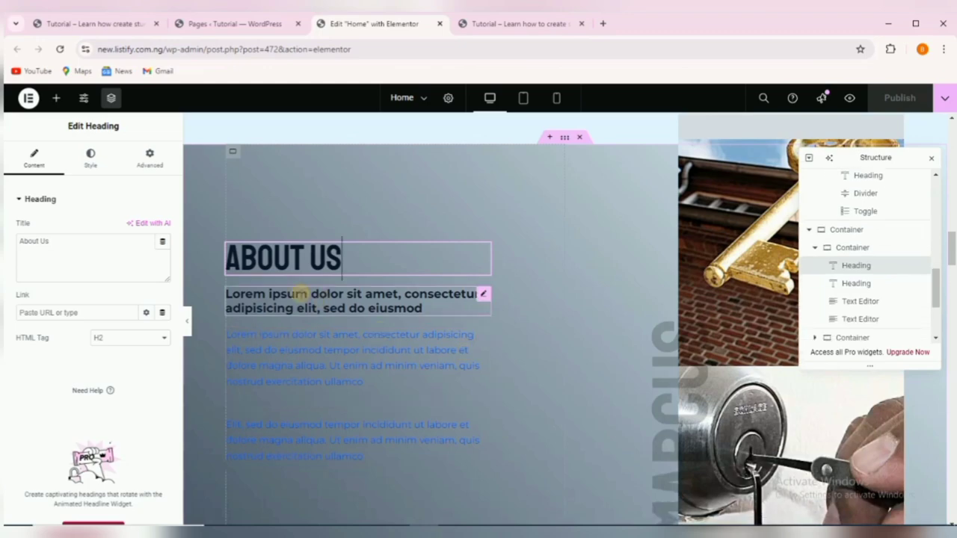
Replace the Lorem ipsum subheading with 'We are a leading ICT Consultancy Firm in Abuja Nigeria.'.
{"action": "left_click", "coordinate": [287, 294]}
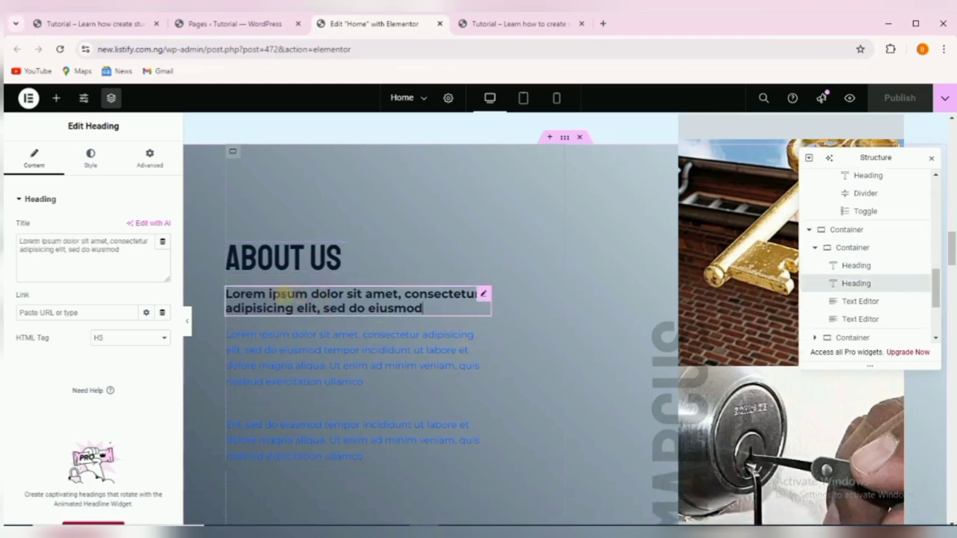
{"action": "left_click", "coordinate": [118, 23]}
{"action": "scroll", "coordinate": [423, 213], "scroll_direction": "down", "scroll_amount": 3}
{"action": "scroll", "coordinate": [423, 214], "scroll_direction": "down", "scroll_amount": 6}
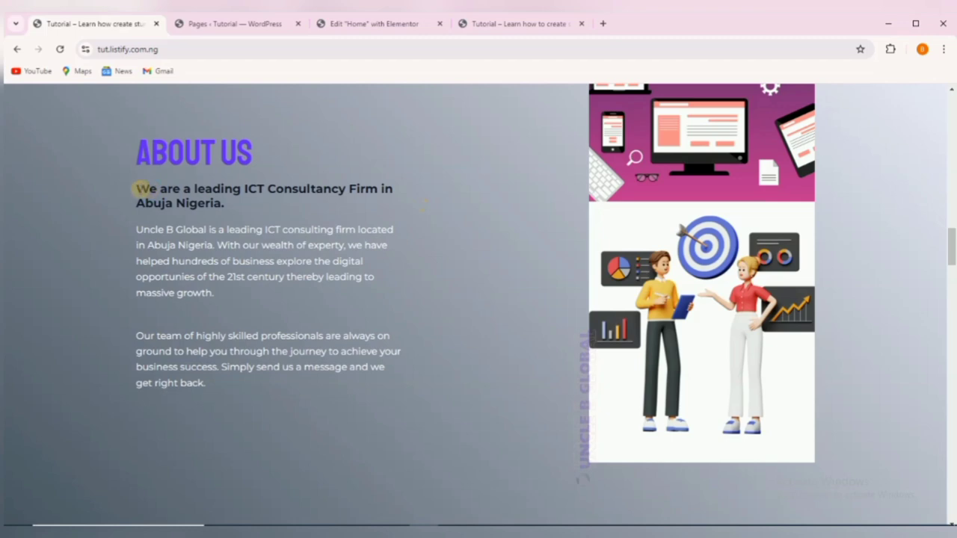
{"action": "left_click_drag", "start_coordinate": [137, 188], "coordinate": [217, 203]}
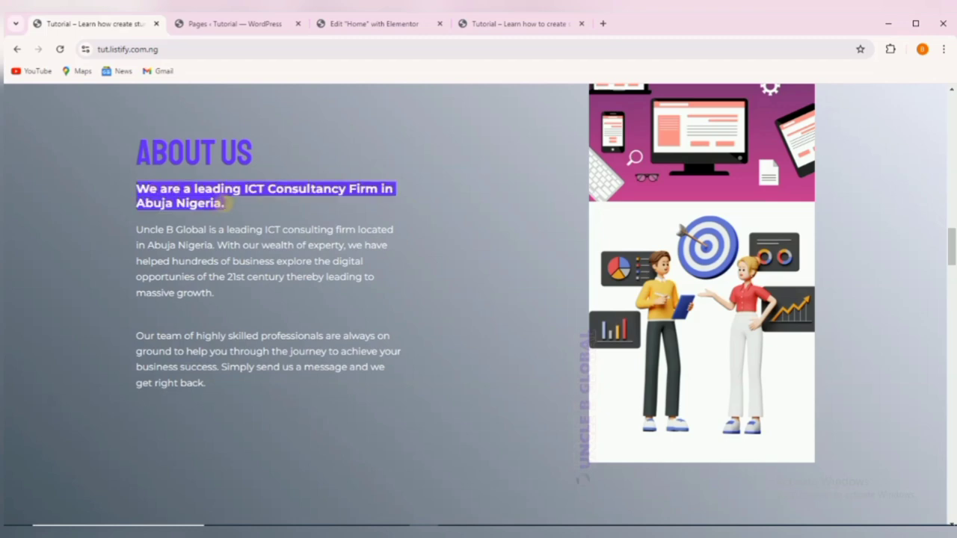
{"action": "right_click", "coordinate": [201, 202]}
{"action": "left_click", "coordinate": [239, 213]}
{"action": "left_click", "coordinate": [340, 18]}
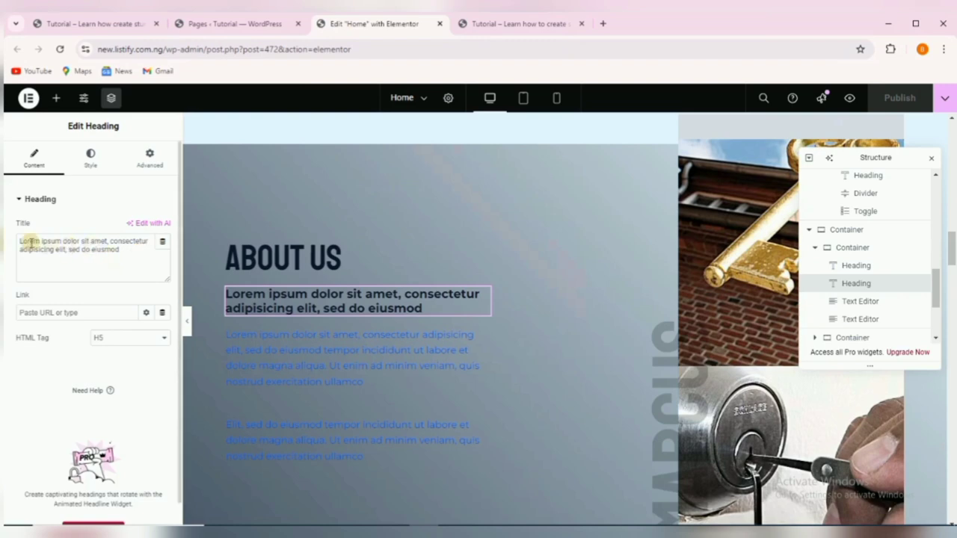
{"action": "left_click_drag", "start_coordinate": [20, 240], "coordinate": [138, 251]}
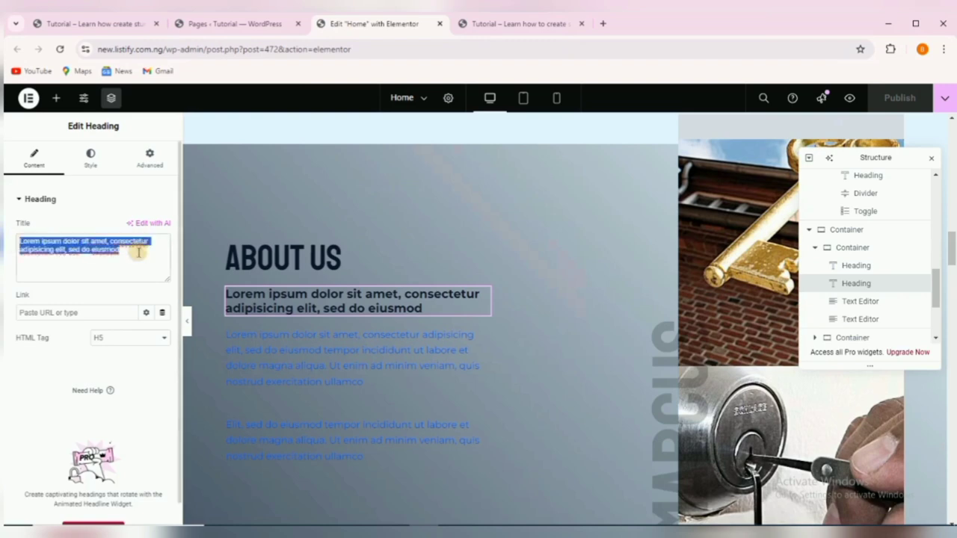
{"action": "right_click", "coordinate": [79, 238]}
{"action": "left_click", "coordinate": [120, 326]}
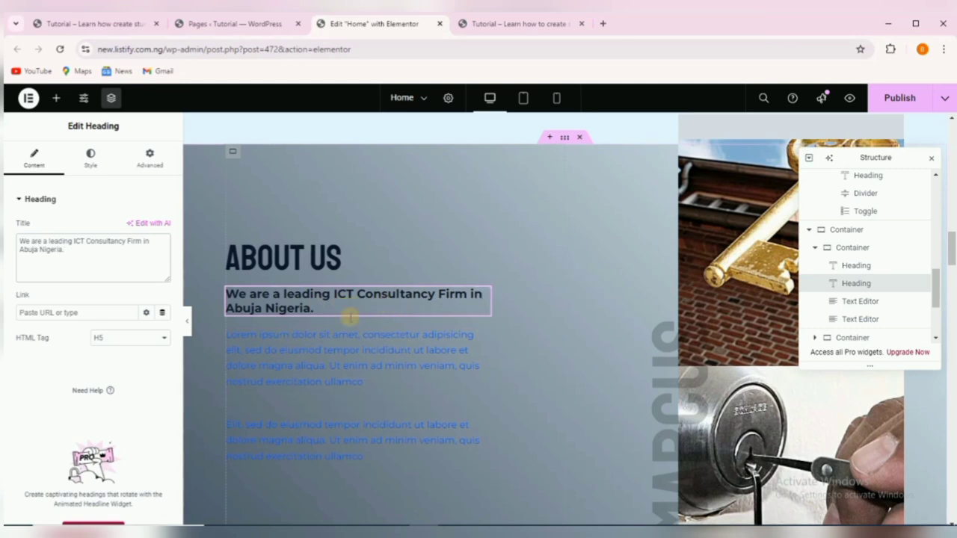
{"action": "left_click", "coordinate": [482, 336]}
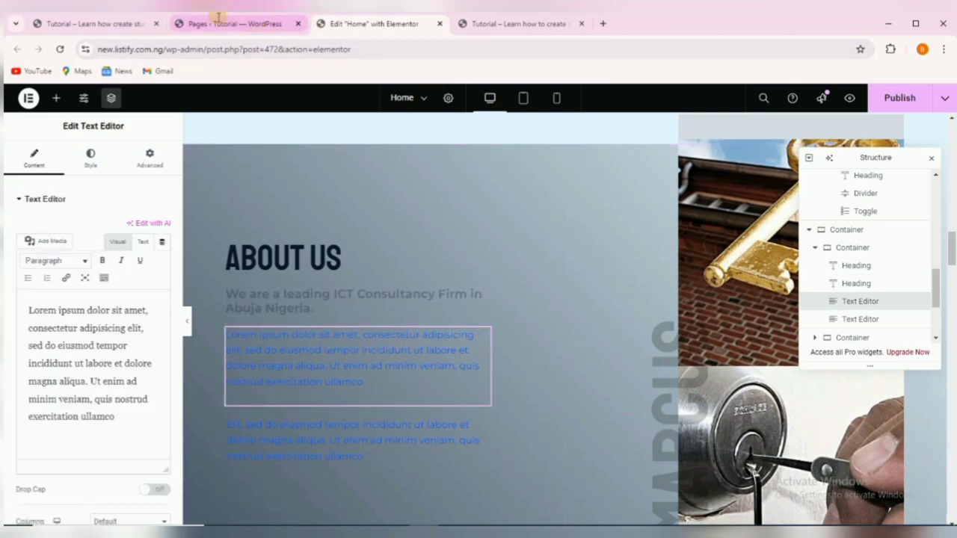
Paste the reference site's Uncle B Global paragraph over the first lorem ipsum text.
{"action": "left_click", "coordinate": [78, 25]}
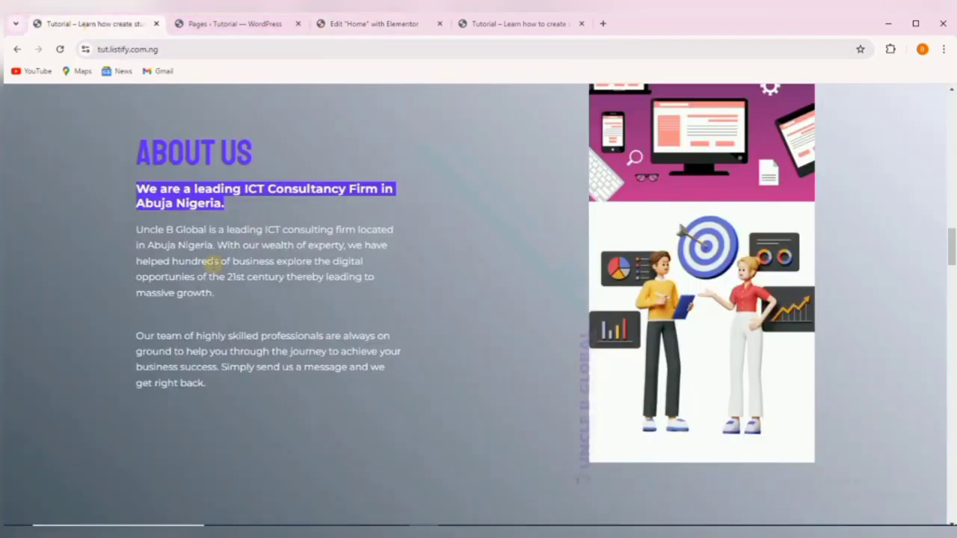
{"action": "left_click_drag", "start_coordinate": [136, 228], "coordinate": [214, 293]}
{"action": "right_click", "coordinate": [196, 272]}
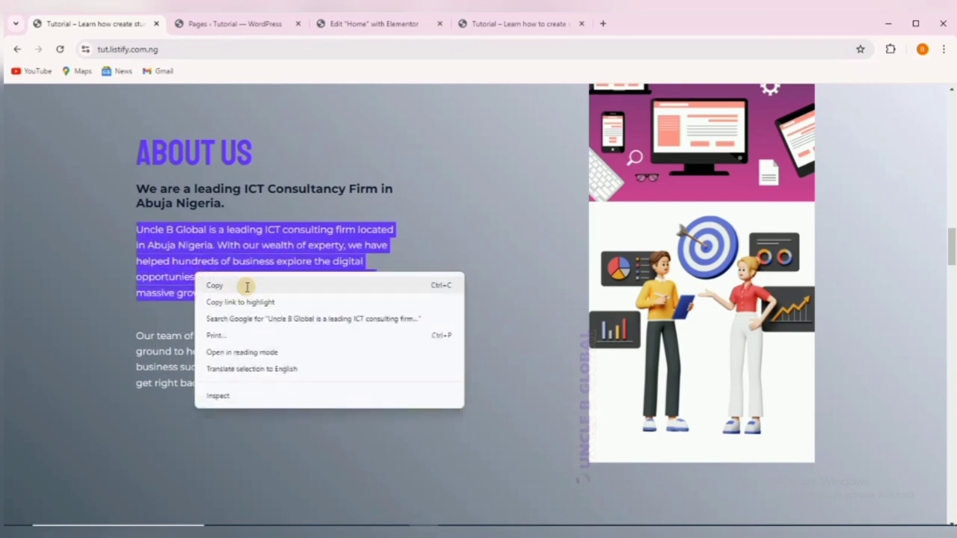
{"action": "left_click", "coordinate": [243, 286]}
{"action": "left_click", "coordinate": [373, 23]}
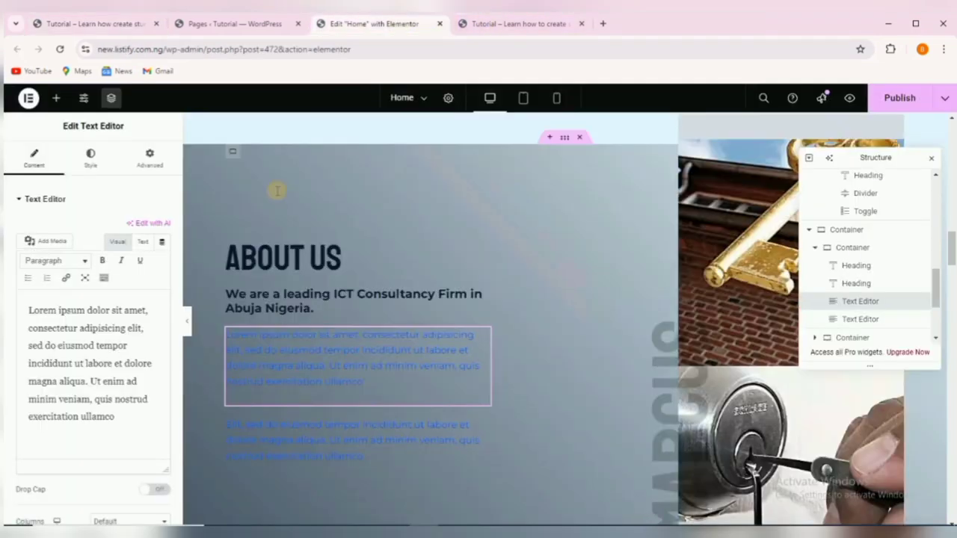
{"action": "left_click_drag", "start_coordinate": [28, 311], "coordinate": [126, 433]}
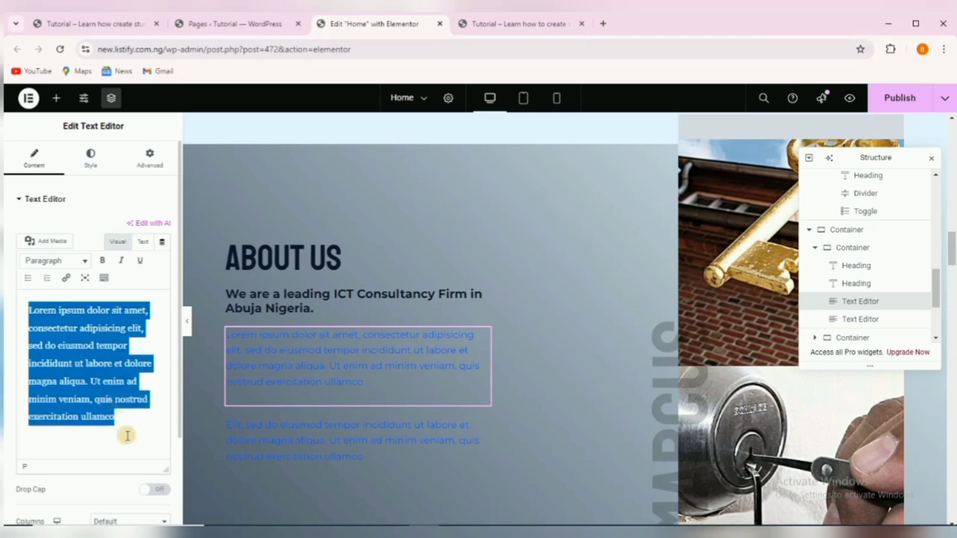
{"action": "right_click", "coordinate": [97, 383]}
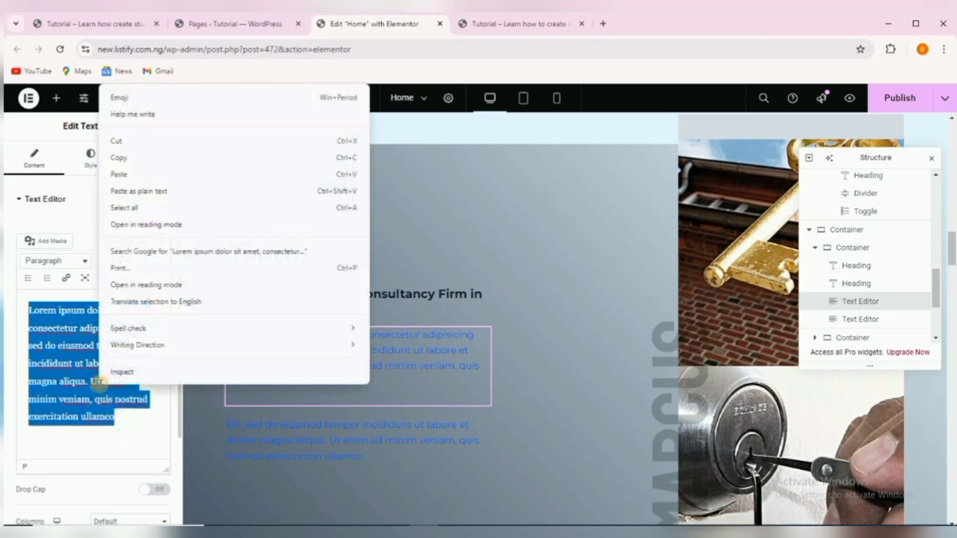
{"action": "left_click", "coordinate": [164, 174]}
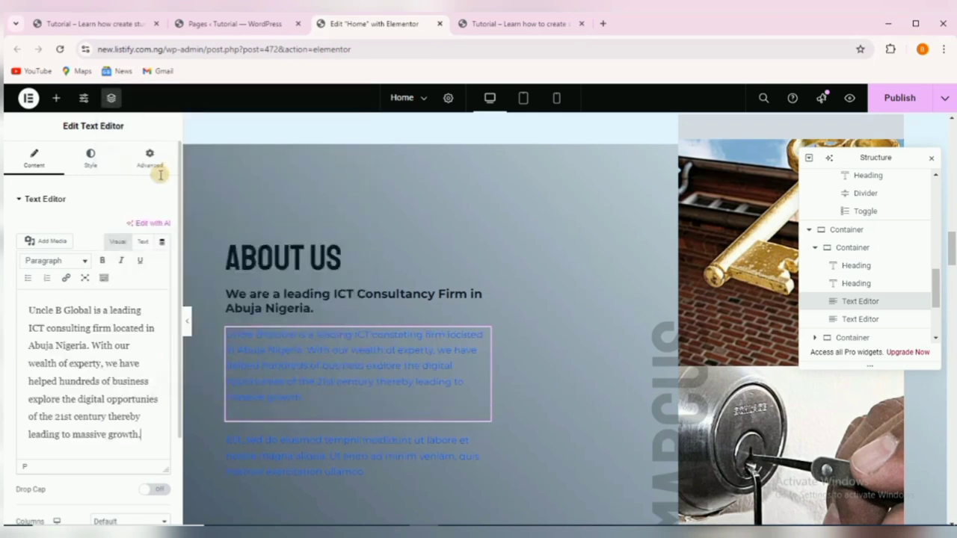
Set the pasted paragraph's text colour to white (#FFFFFF).
{"action": "left_click", "coordinate": [88, 154]}
{"action": "left_click", "coordinate": [163, 251]}
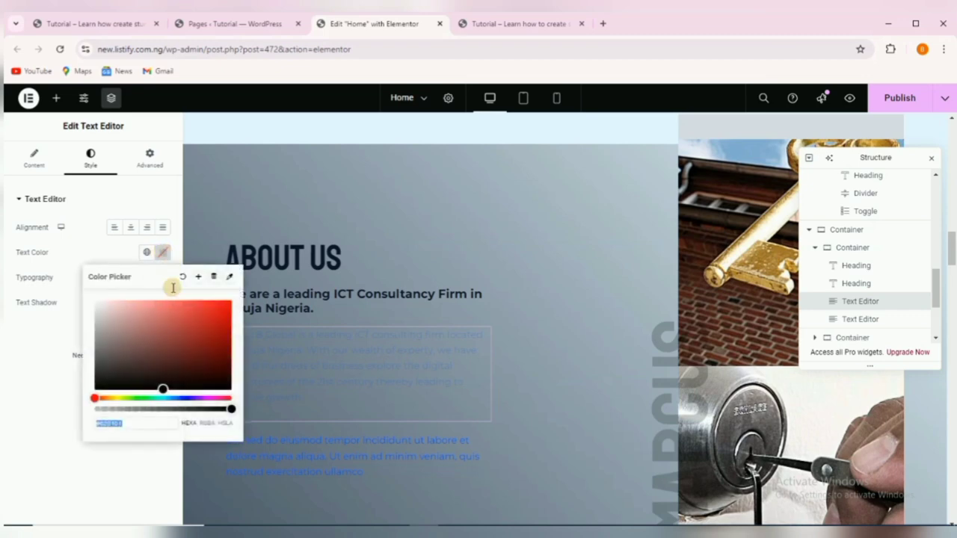
{"action": "left_click_drag", "start_coordinate": [154, 331], "coordinate": [69, 292]}
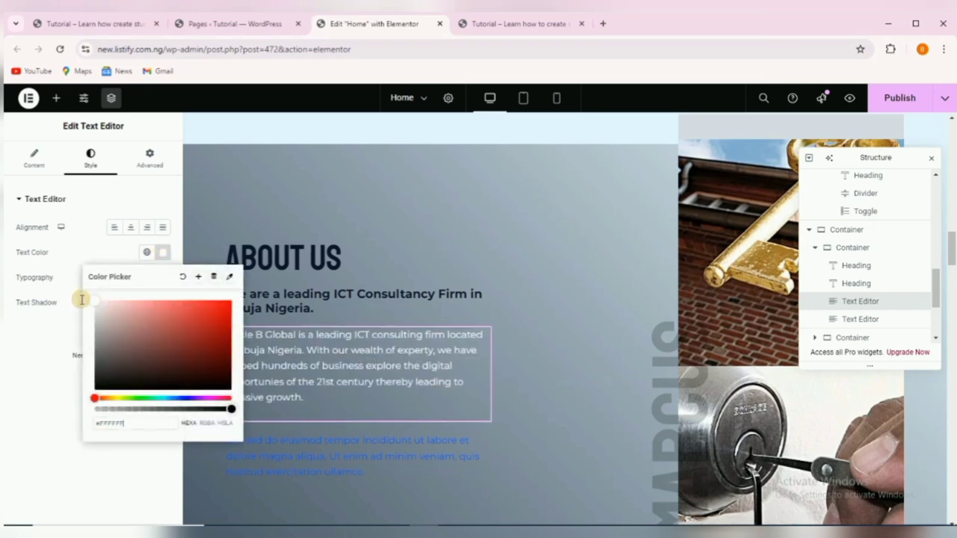
{"action": "left_click", "coordinate": [406, 464]}
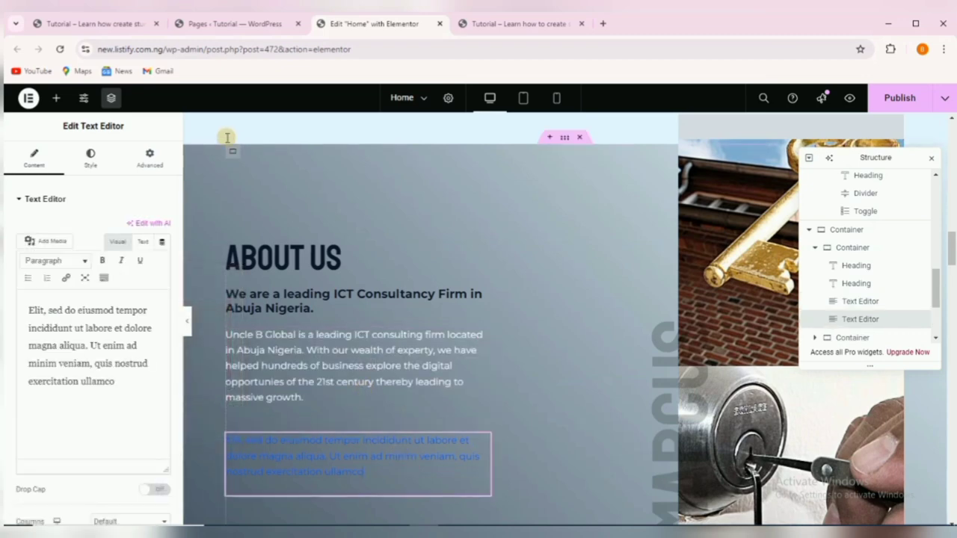
Paste the reference 'Our team of highly skilled professionals…' paragraph into the second Text Editor.
{"action": "left_click", "coordinate": [100, 24]}
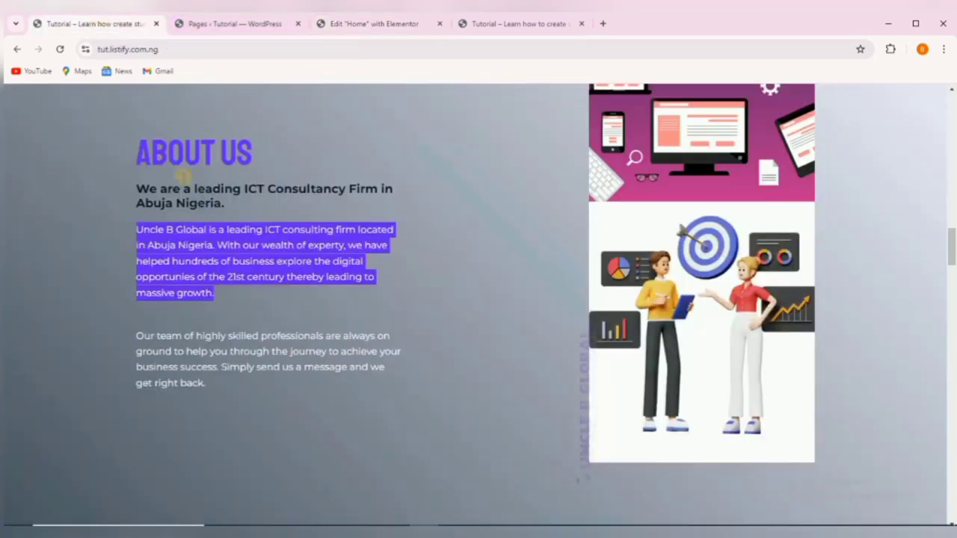
{"action": "left_click_drag", "start_coordinate": [137, 335], "coordinate": [222, 380]}
{"action": "right_click", "coordinate": [212, 352]}
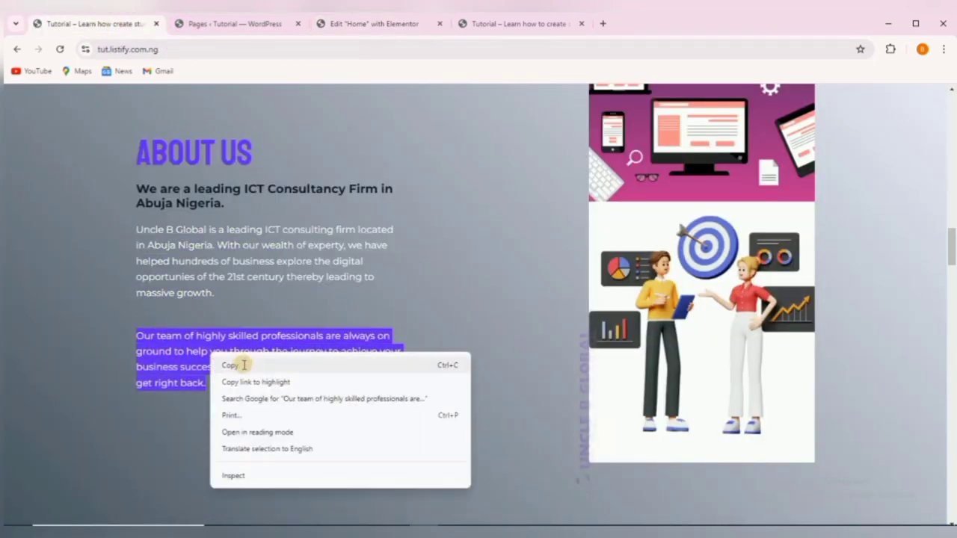
{"action": "left_click", "coordinate": [243, 364]}
{"action": "left_click", "coordinate": [366, 23]}
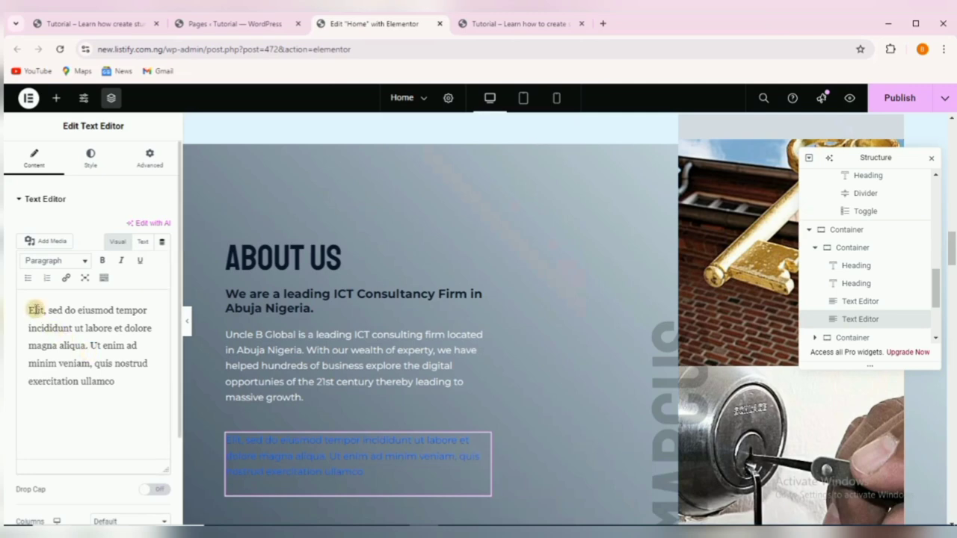
{"action": "left_click_drag", "start_coordinate": [25, 309], "coordinate": [104, 382]}
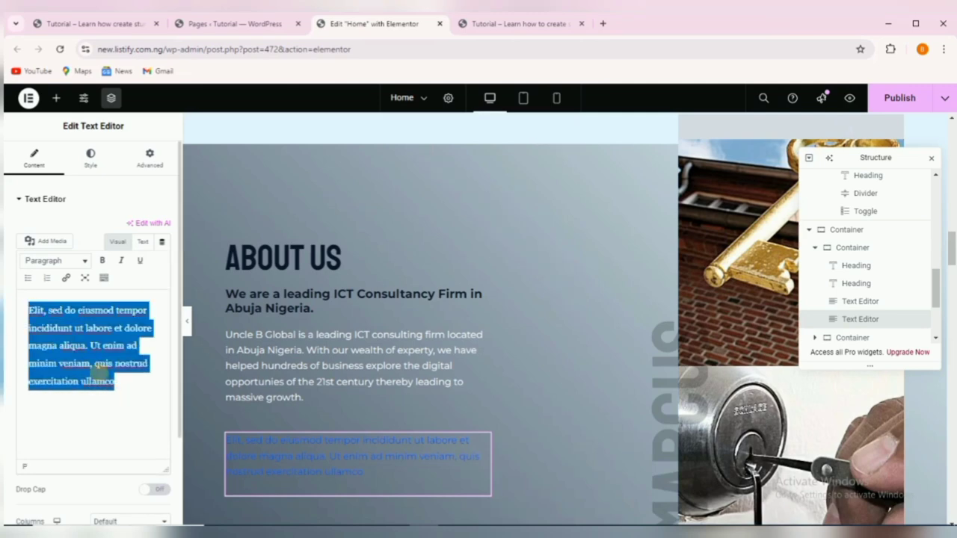
{"action": "right_click", "coordinate": [99, 372]}
{"action": "left_click", "coordinate": [163, 162]}
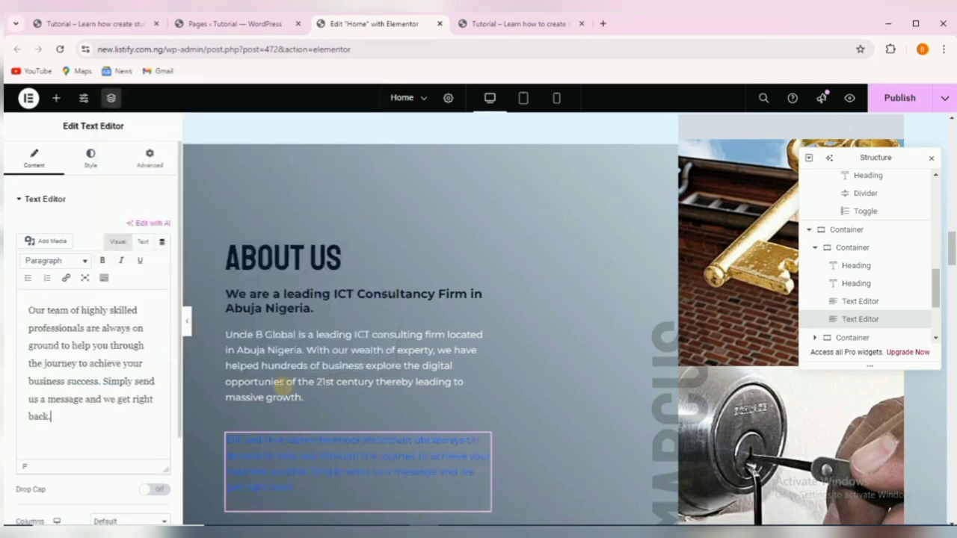
Make the second paragraph's text white and move the Navigator off the image.
{"action": "left_click", "coordinate": [91, 156]}
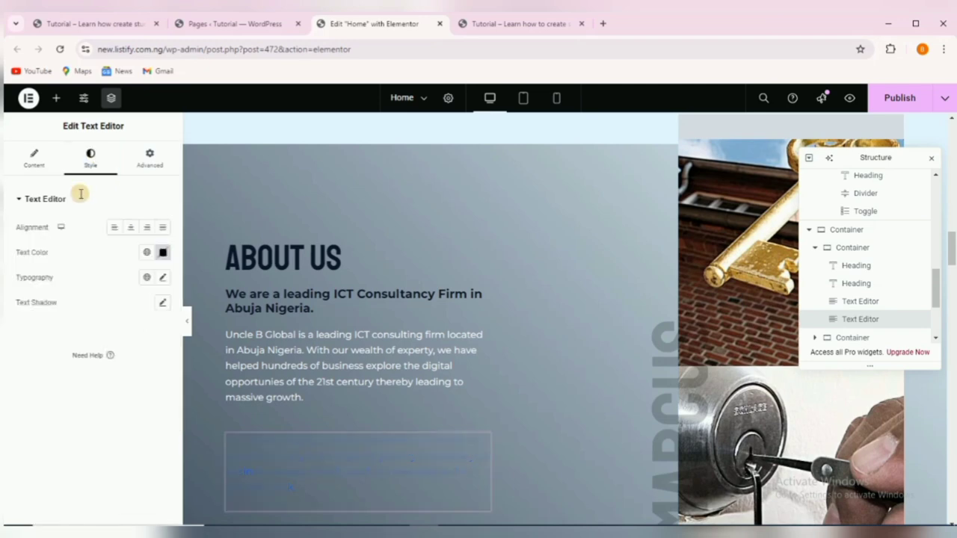
{"action": "left_click", "coordinate": [162, 253]}
{"action": "left_click_drag", "start_coordinate": [130, 350], "coordinate": [81, 294]}
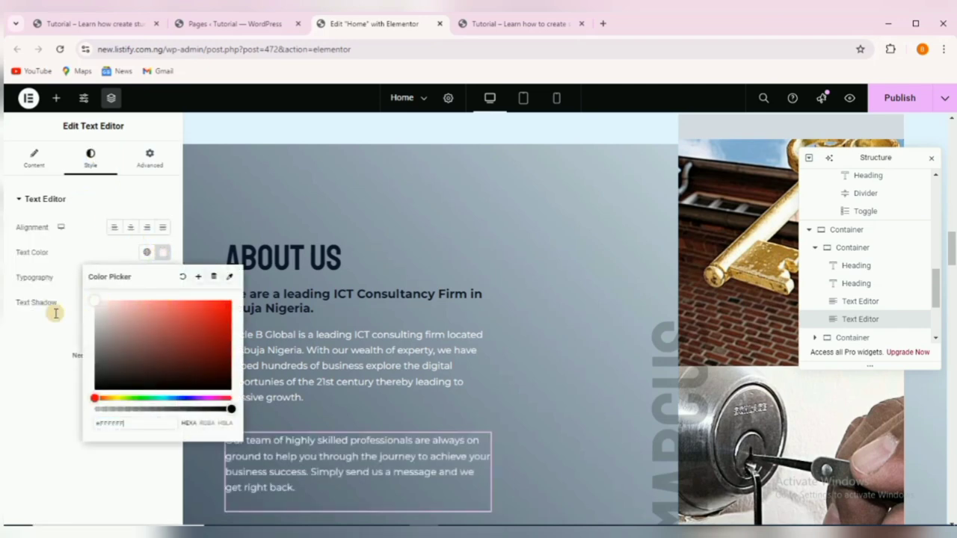
{"action": "left_click", "coordinate": [28, 340]}
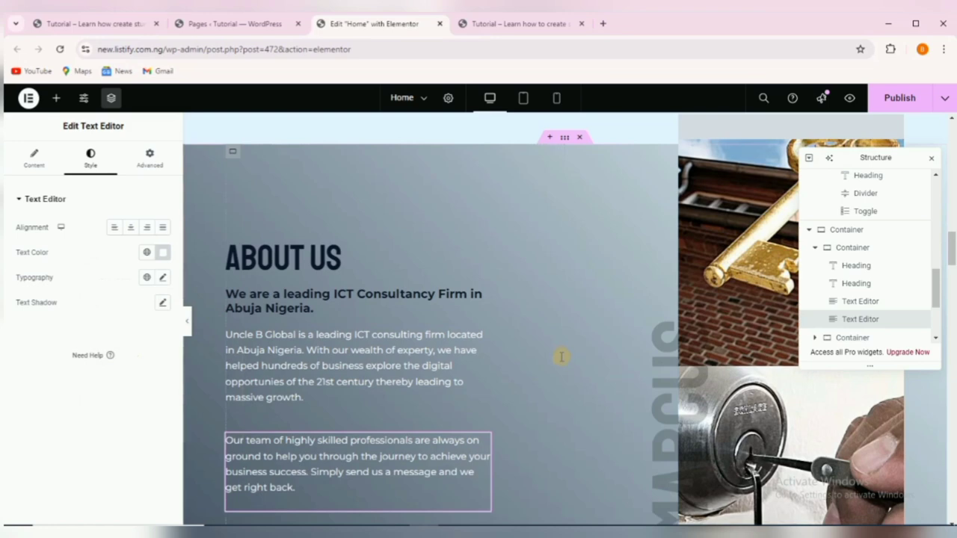
{"action": "scroll", "coordinate": [720, 292], "scroll_direction": "down", "scroll_amount": 1}
{"action": "scroll", "coordinate": [716, 269], "scroll_direction": "up", "scroll_amount": 2}
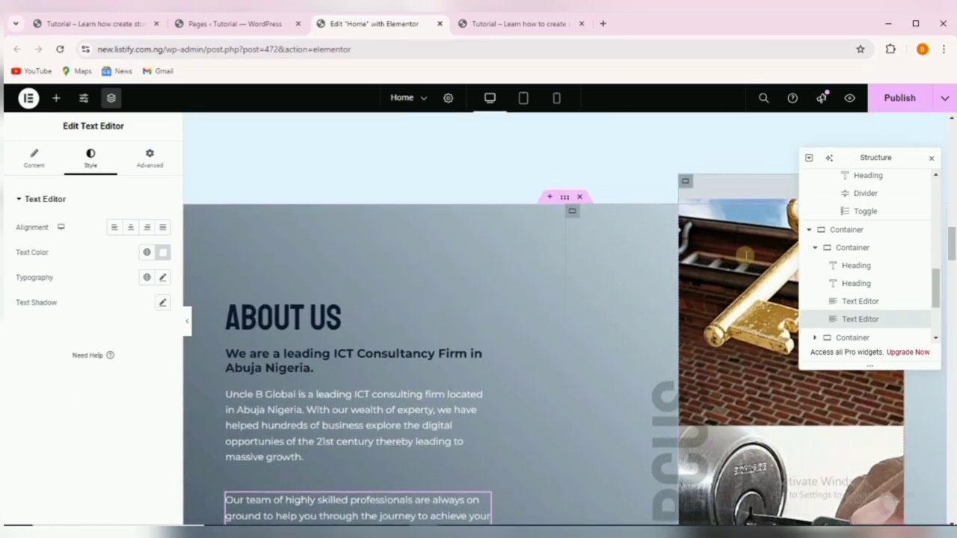
{"action": "scroll", "coordinate": [708, 308], "scroll_direction": "down", "scroll_amount": 1}
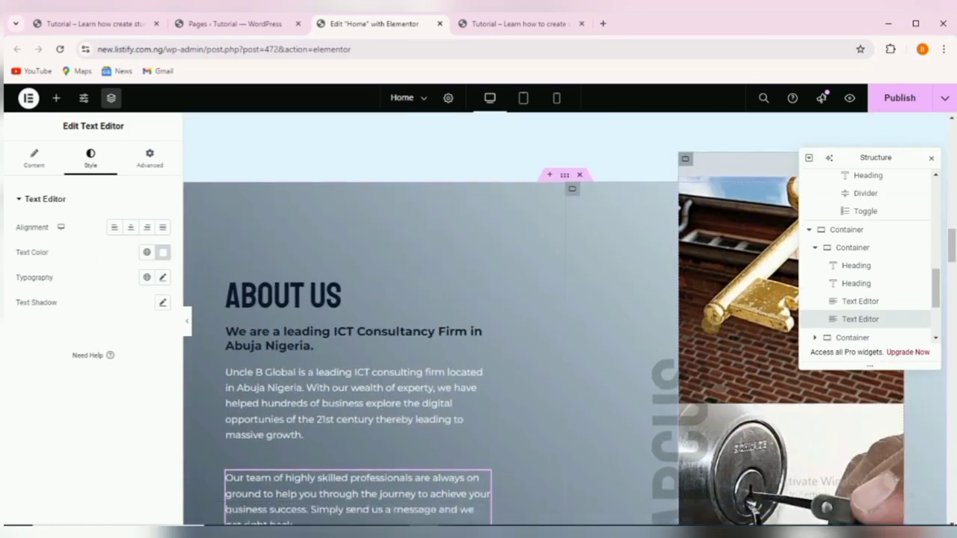
{"action": "scroll", "coordinate": [708, 314], "scroll_direction": "down", "scroll_amount": 2}
{"action": "scroll", "coordinate": [709, 314], "scroll_direction": "up", "scroll_amount": 2}
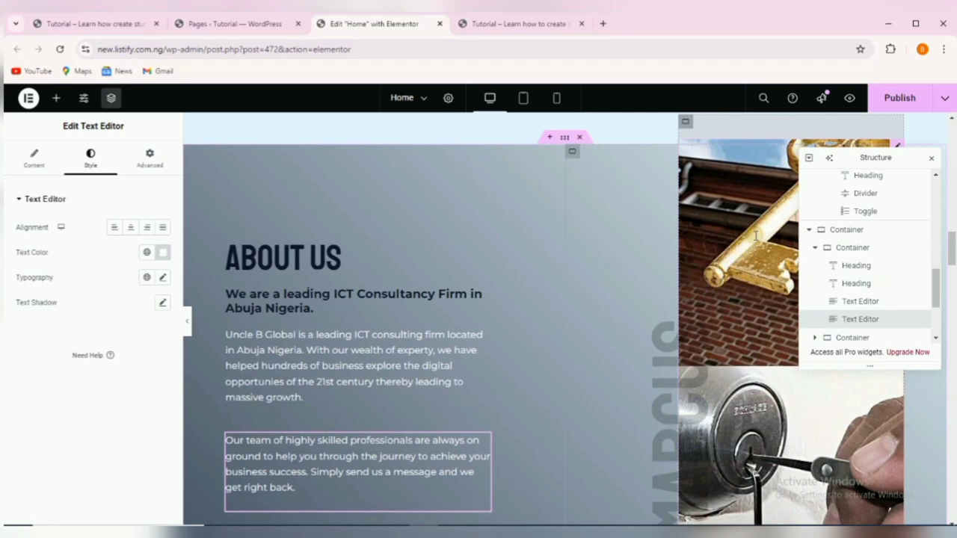
{"action": "left_click_drag", "start_coordinate": [873, 158], "coordinate": [651, 173]}
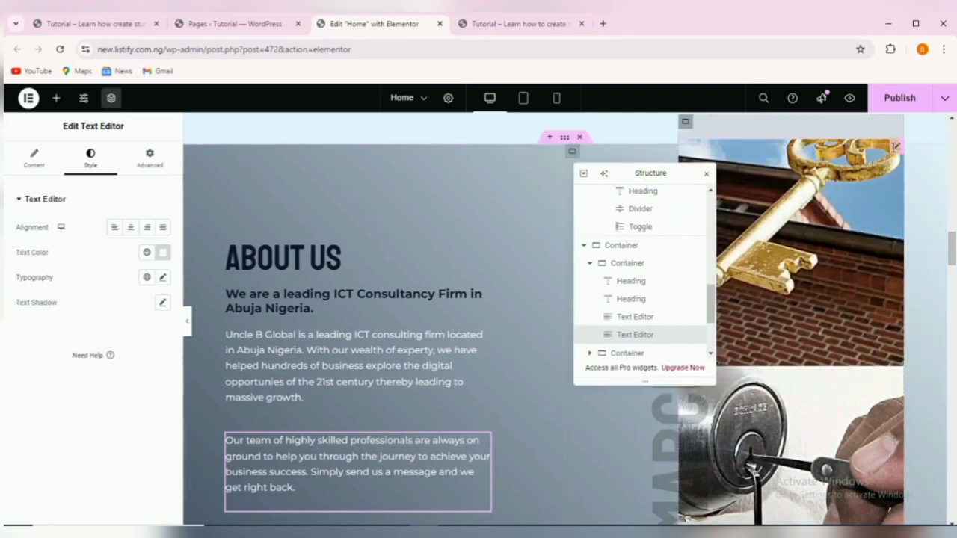
Replace the golden key photo with the serve.png illustration from the Media Library.
{"action": "left_click", "coordinate": [894, 146]}
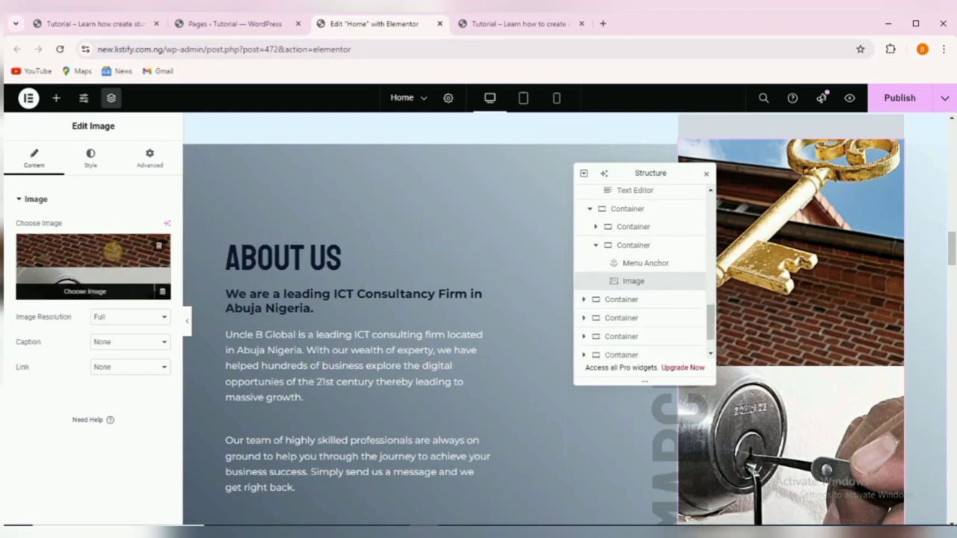
{"action": "left_click", "coordinate": [95, 258]}
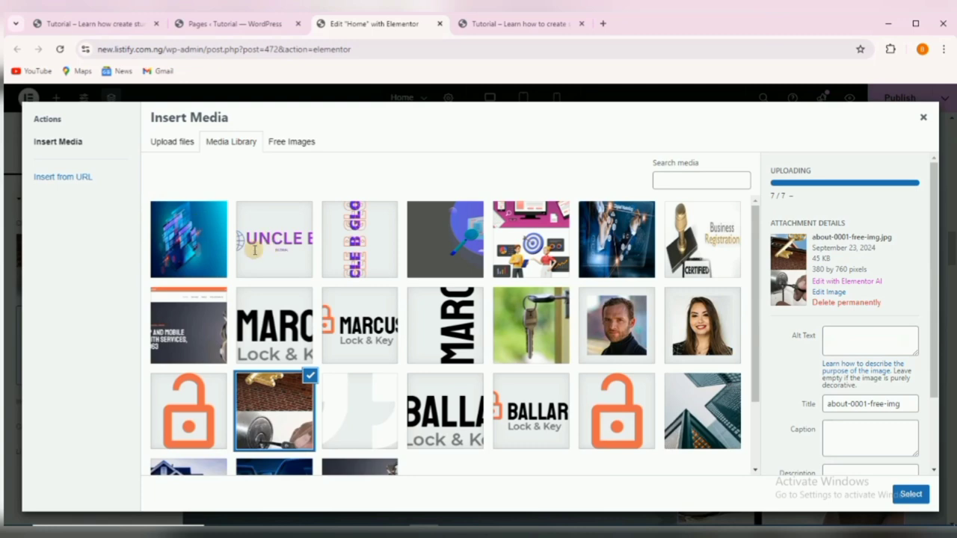
{"action": "left_click", "coordinate": [533, 237]}
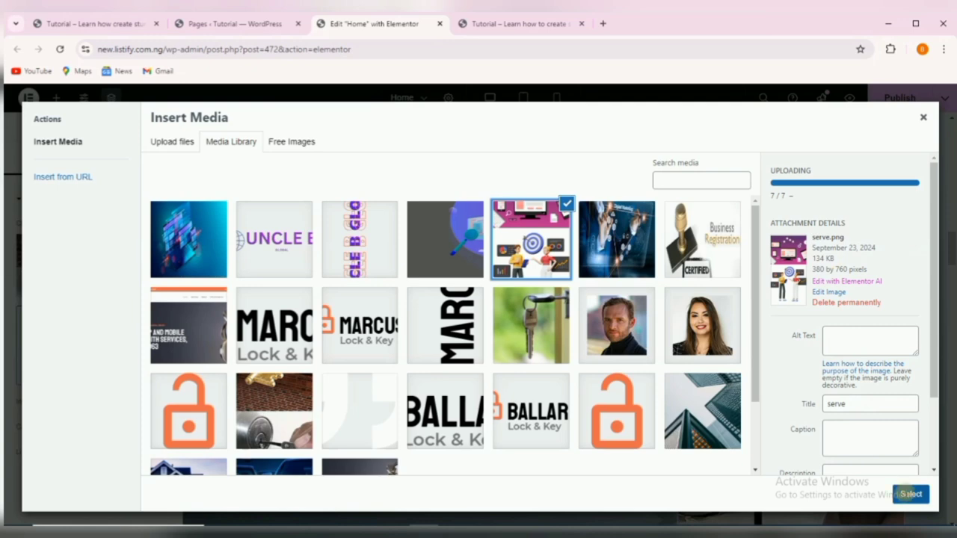
{"action": "left_click", "coordinate": [910, 494]}
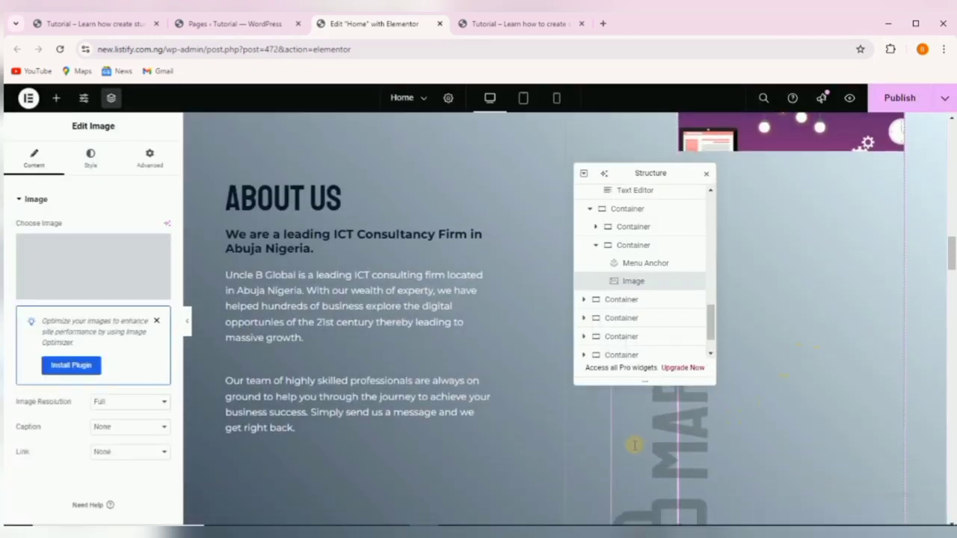
Dock the Navigator full-height on the right and select the vertical MARCUS logo.
{"action": "scroll", "coordinate": [643, 442], "scroll_direction": "down", "scroll_amount": 2}
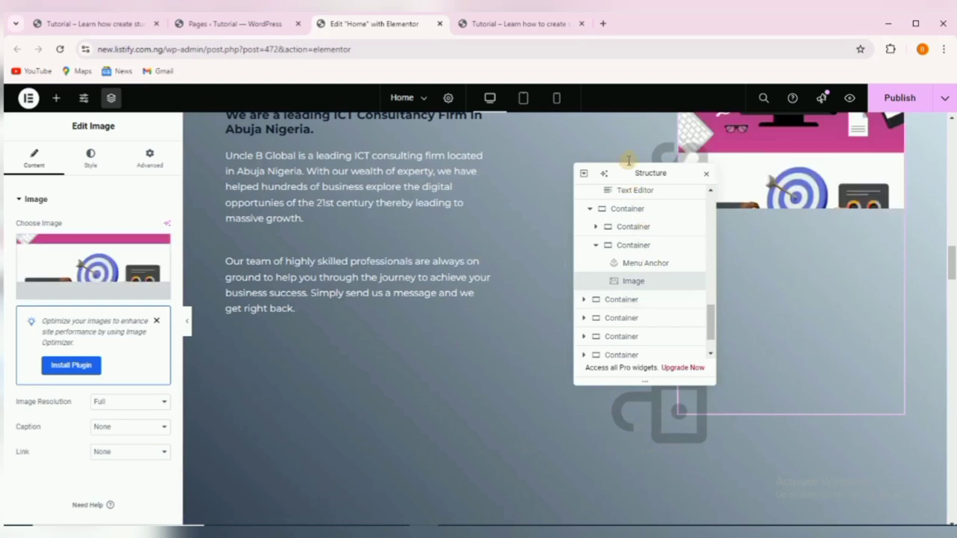
{"action": "left_click_drag", "start_coordinate": [632, 173], "coordinate": [901, 123]}
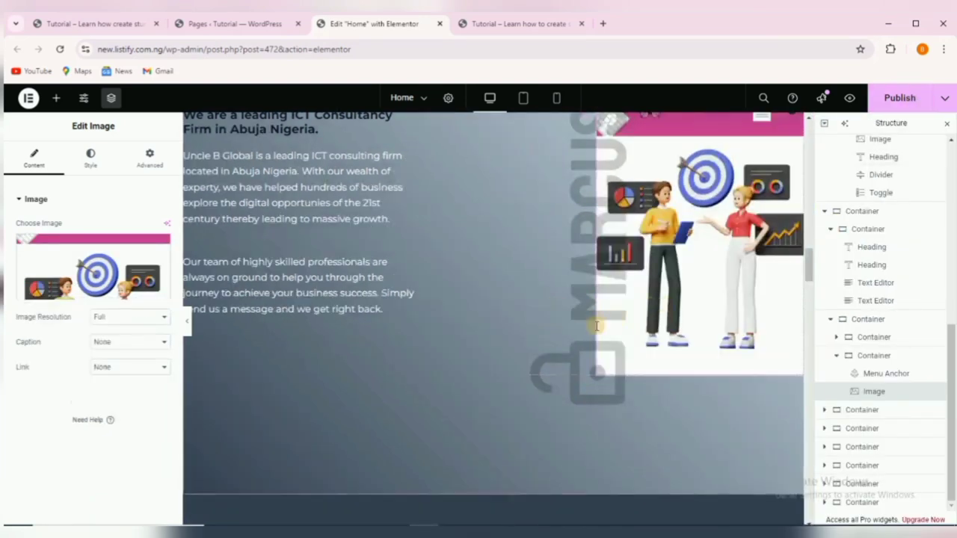
{"action": "scroll", "coordinate": [591, 333], "scroll_direction": "up", "scroll_amount": 2}
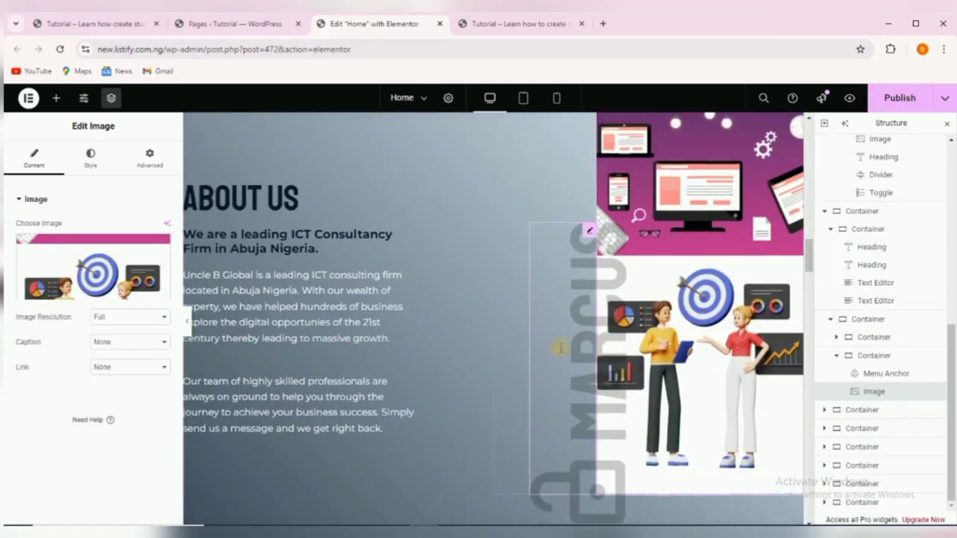
{"action": "left_click", "coordinate": [564, 277]}
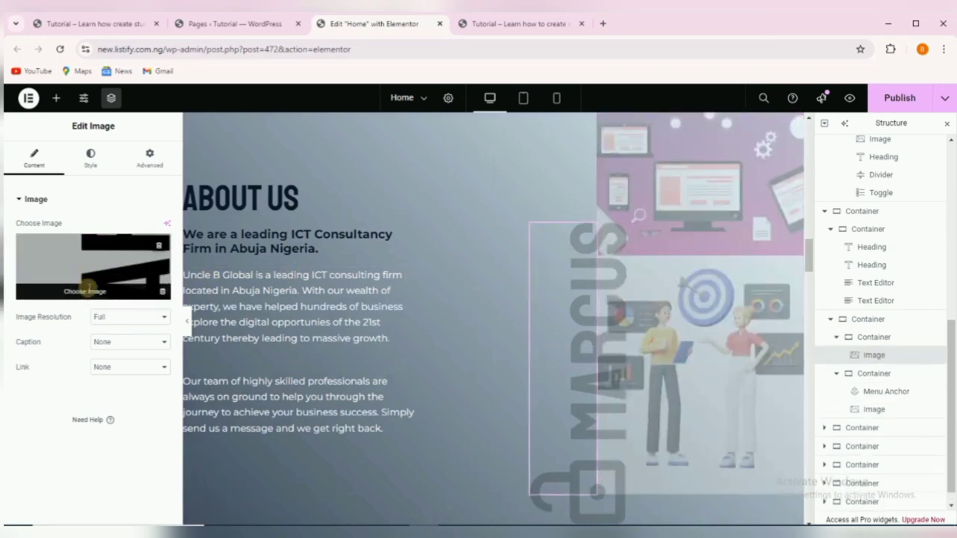
Swap the MARCUS logo for the vertical UNCLE_B_GLOBAL image from the Media Library.
{"action": "left_click", "coordinate": [85, 289]}
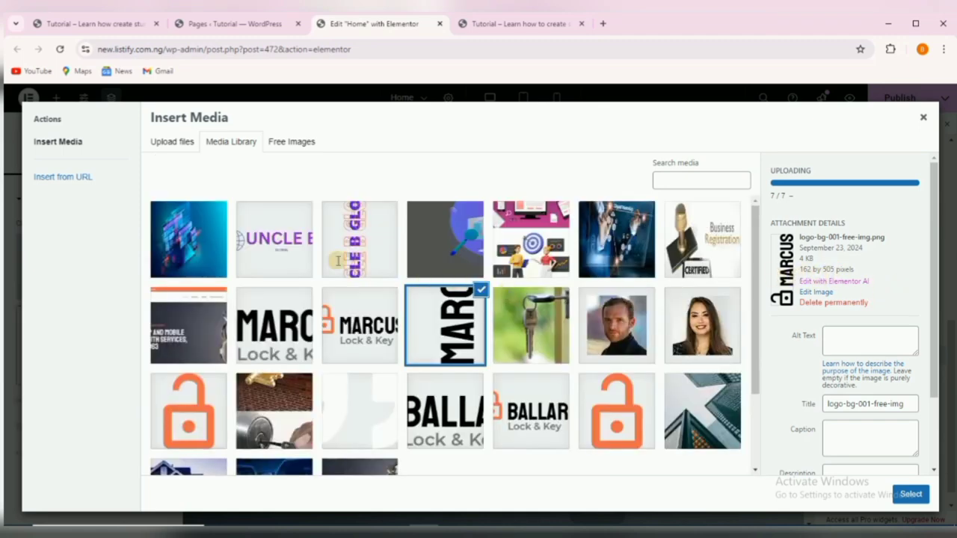
{"action": "left_click", "coordinate": [360, 239]}
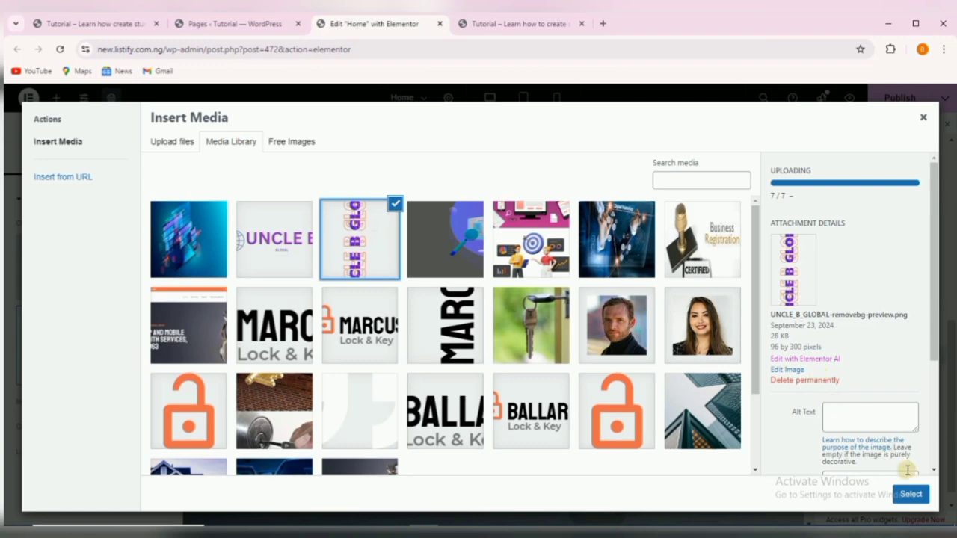
{"action": "left_click", "coordinate": [910, 494]}
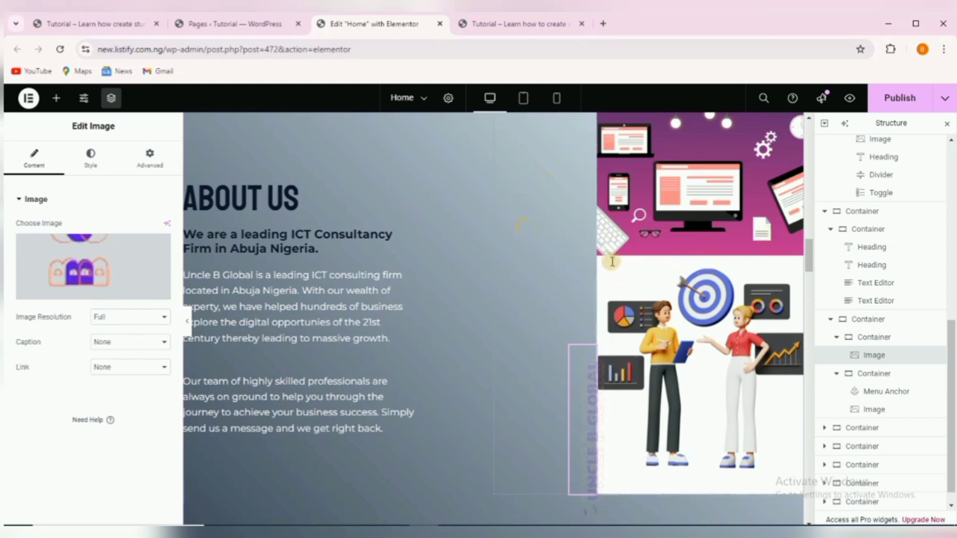
Float the Navigator and select the tagline Heading widget in the next section.
{"action": "scroll", "coordinate": [522, 289], "scroll_direction": "down", "scroll_amount": 2}
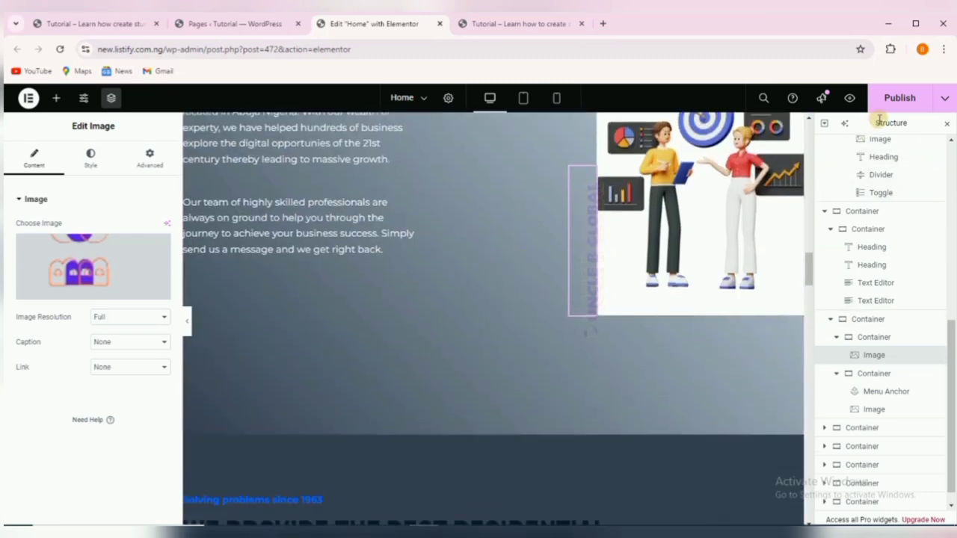
{"action": "left_click_drag", "start_coordinate": [860, 122], "coordinate": [802, 131]}
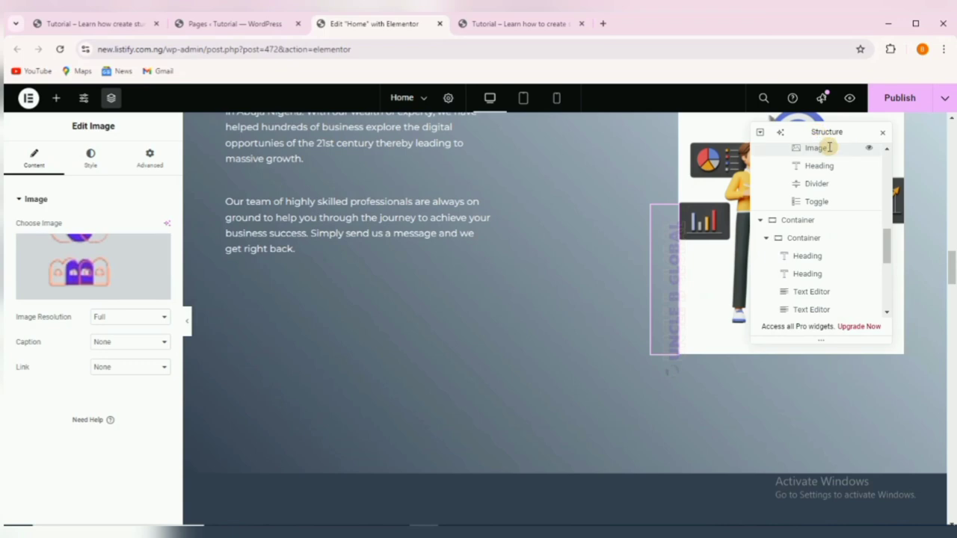
{"action": "mouse_move", "coordinate": [814, 129]}
{"action": "left_mouse_down"}
{"action": "mouse_move", "coordinate": [846, 134]}
{"action": "mouse_move", "coordinate": [806, 135]}
{"action": "left_mouse_up"}
{"action": "scroll", "coordinate": [647, 269], "scroll_direction": "down", "scroll_amount": 3}
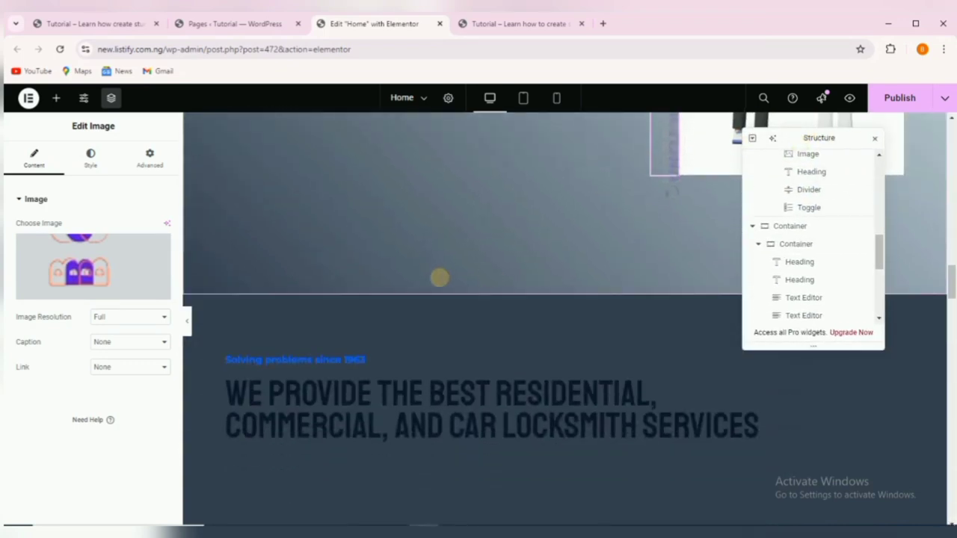
{"action": "scroll", "coordinate": [418, 275], "scroll_direction": "up", "scroll_amount": 5}
{"action": "scroll", "coordinate": [335, 273], "scroll_direction": "down", "scroll_amount": 1}
{"action": "scroll", "coordinate": [335, 273], "scroll_direction": "down", "scroll_amount": 5}
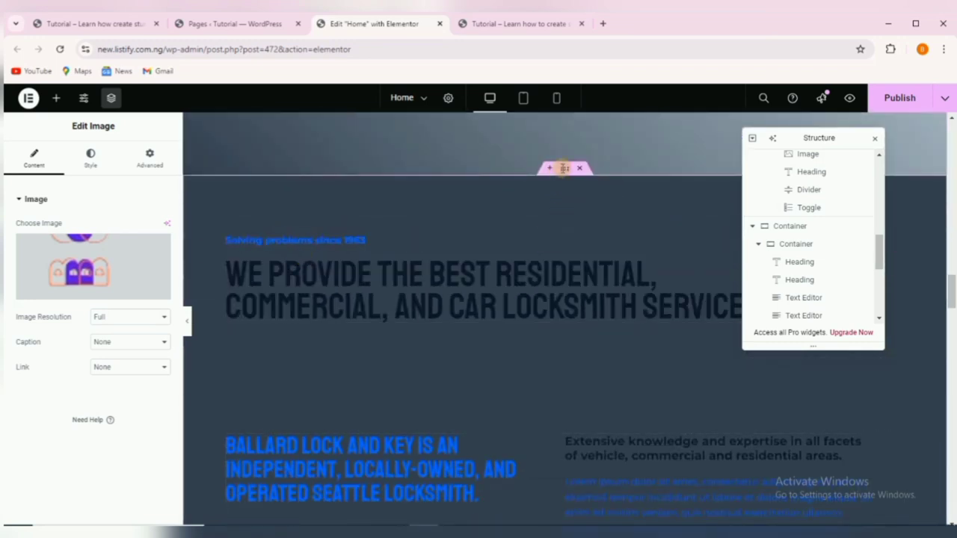
{"action": "left_click", "coordinate": [341, 236]}
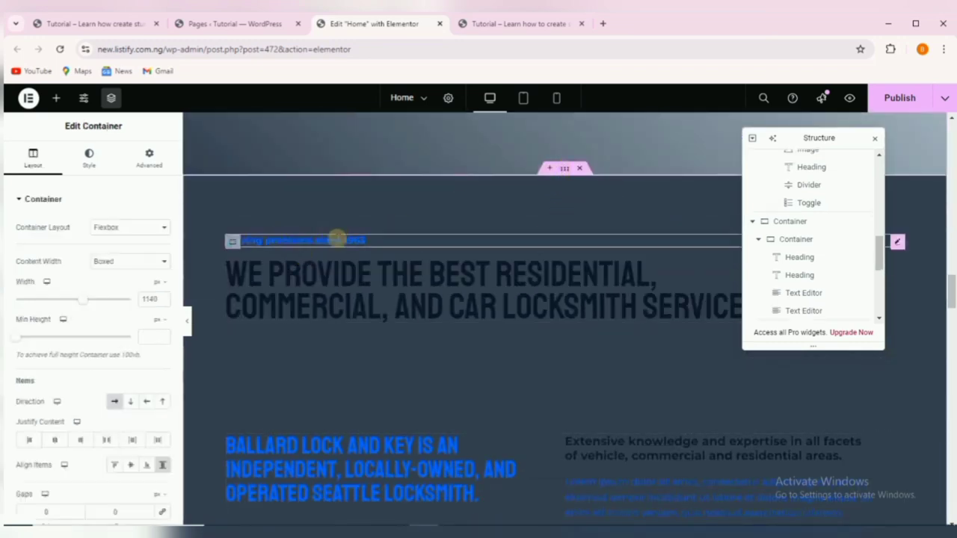
{"action": "left_click", "coordinate": [396, 241]}
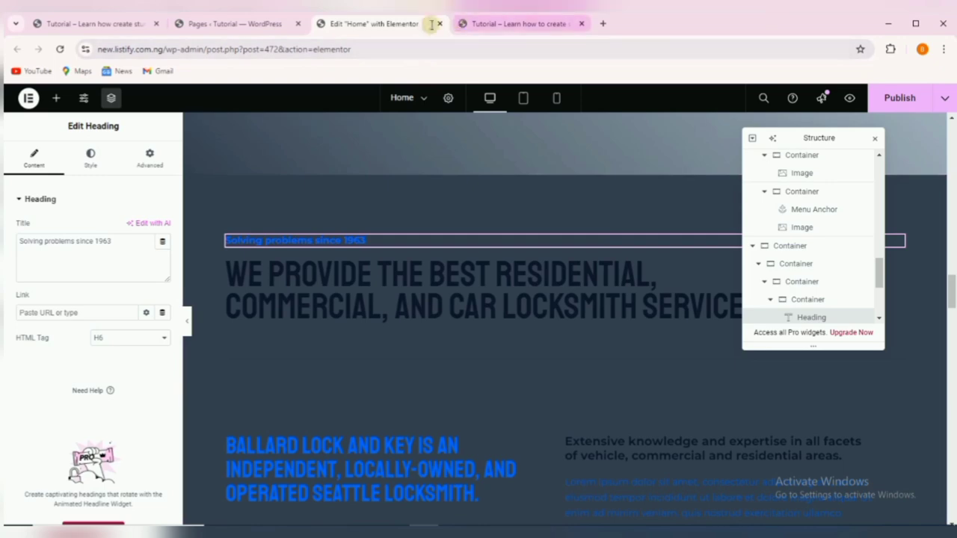
Replace the tagline with the reference site's 'Expanding Business Horizon Since 2007'.
{"action": "left_click", "coordinate": [112, 24]}
{"action": "scroll", "coordinate": [303, 310], "scroll_direction": "down", "scroll_amount": 5}
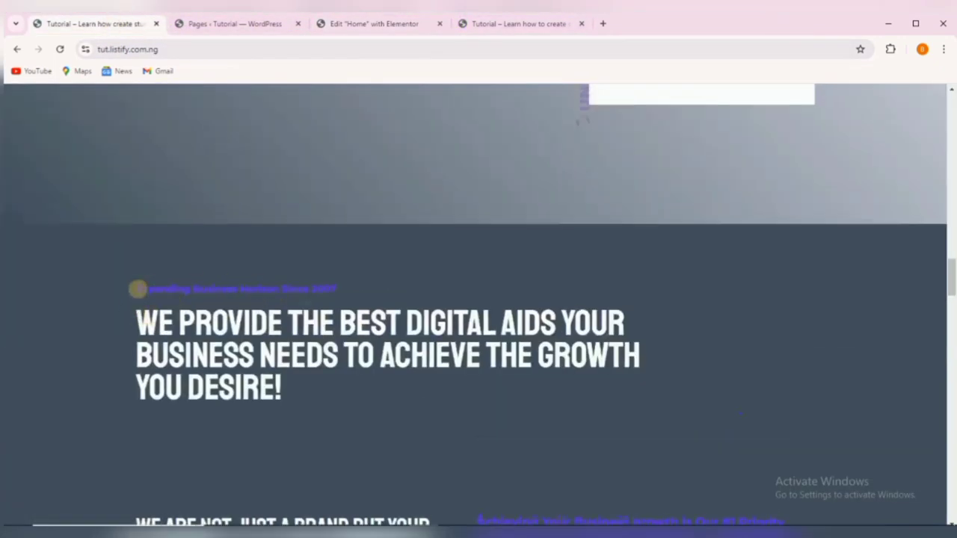
{"action": "left_click_drag", "start_coordinate": [138, 288], "coordinate": [329, 290]}
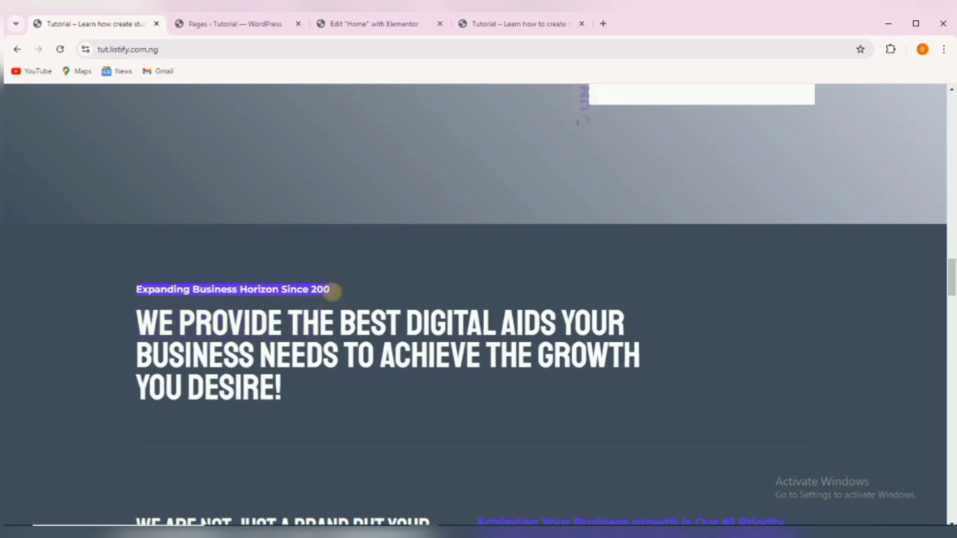
{"action": "right_click", "coordinate": [287, 289]}
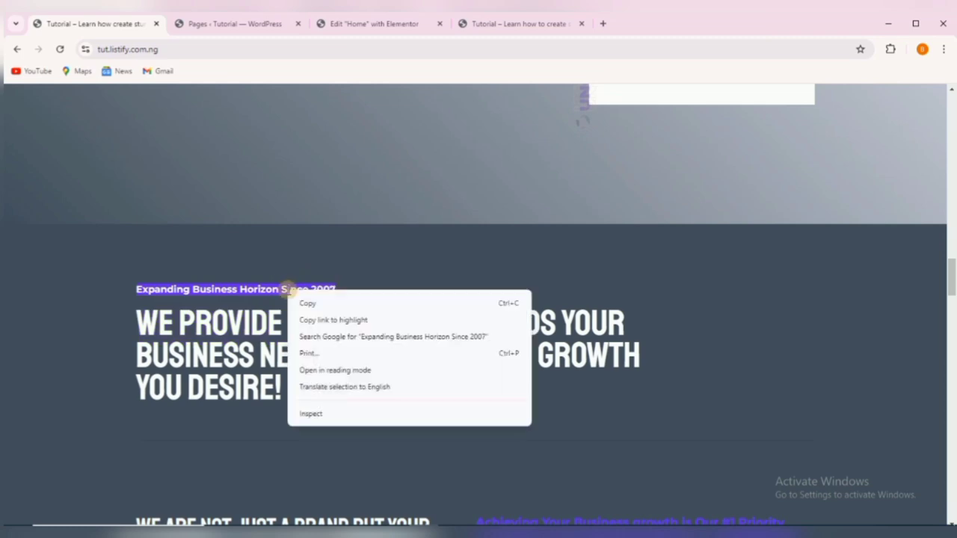
{"action": "left_click", "coordinate": [312, 303]}
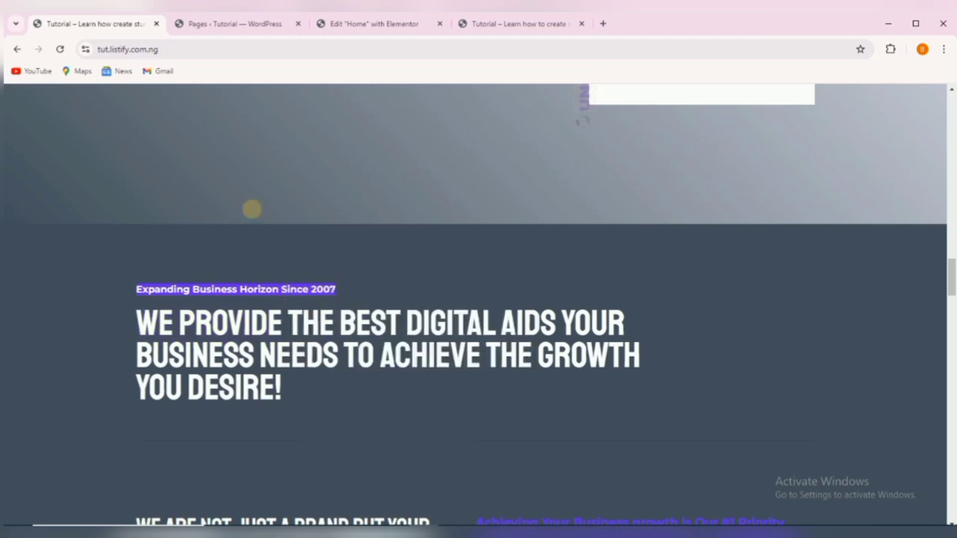
{"action": "left_click", "coordinate": [363, 21]}
{"action": "left_click_drag", "start_coordinate": [111, 242], "coordinate": [7, 243]}
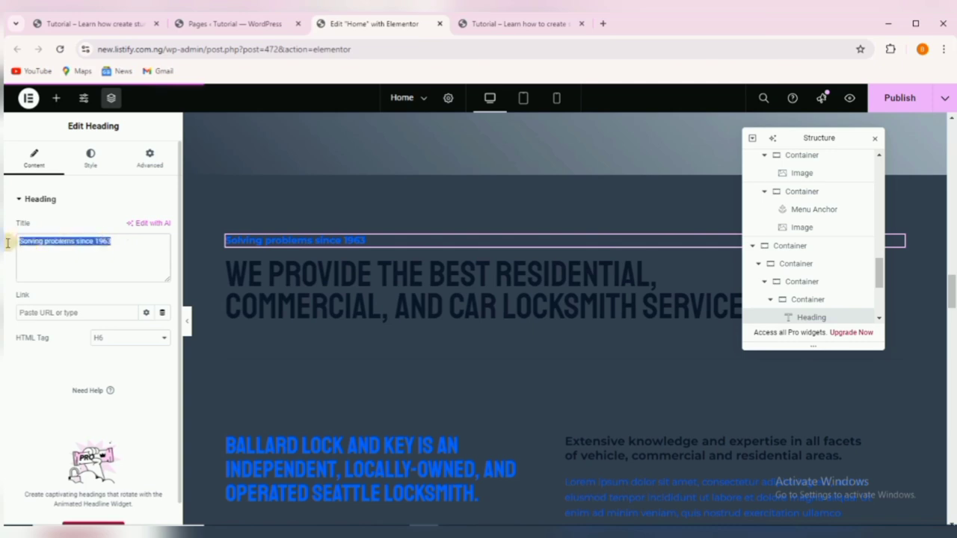
{"action": "right_click", "coordinate": [45, 240]}
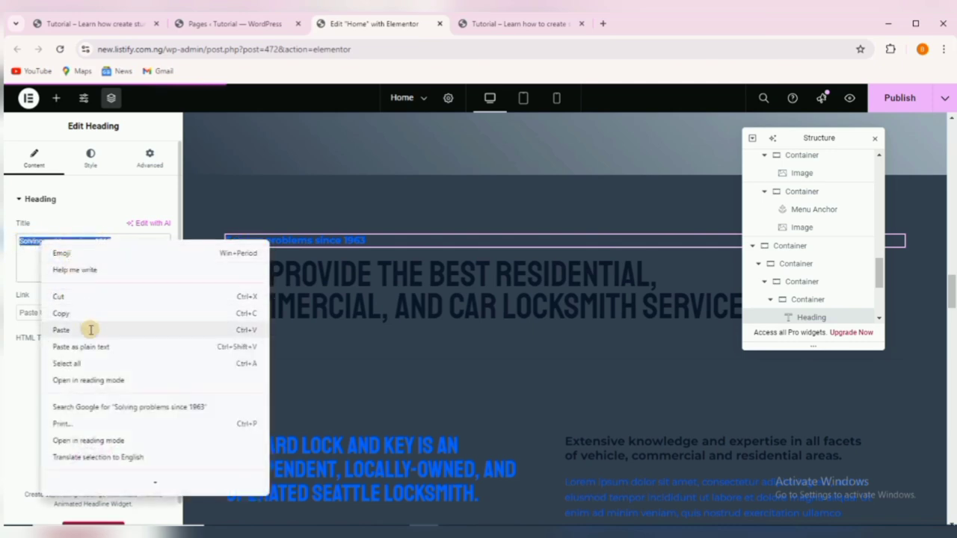
{"action": "left_click", "coordinate": [92, 331]}
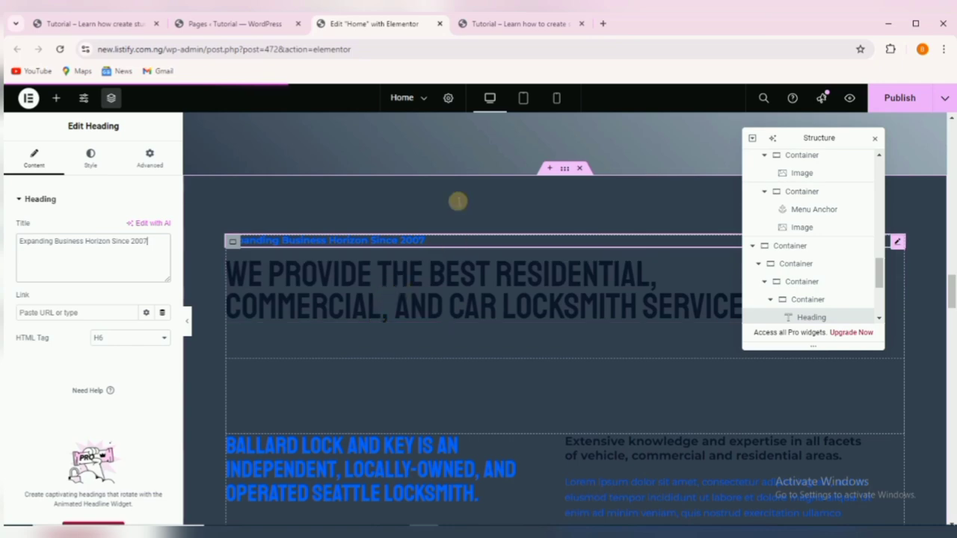
Replace the residential locksmith heading with the reference 'We Provide The best Digital Aids…' text.
{"action": "left_click", "coordinate": [508, 27]}
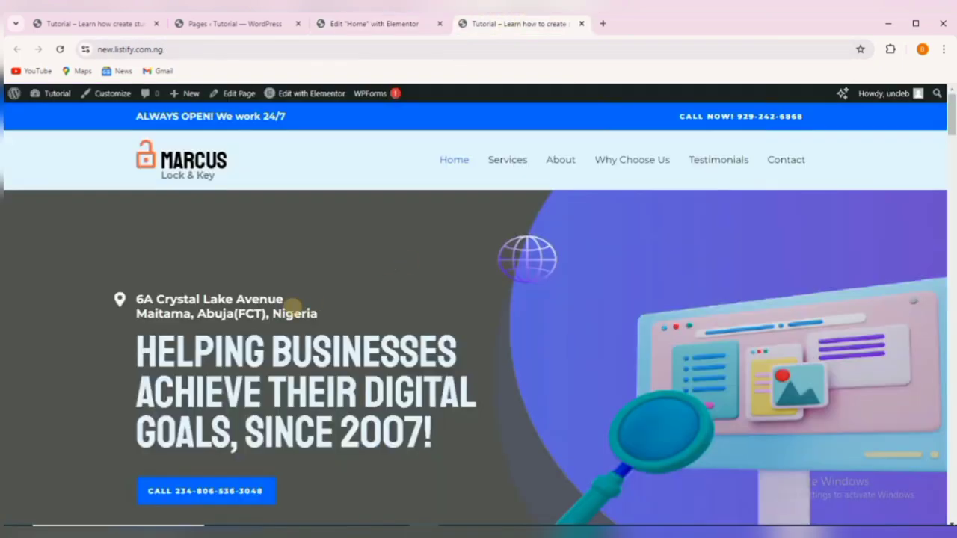
{"action": "left_click", "coordinate": [105, 20]}
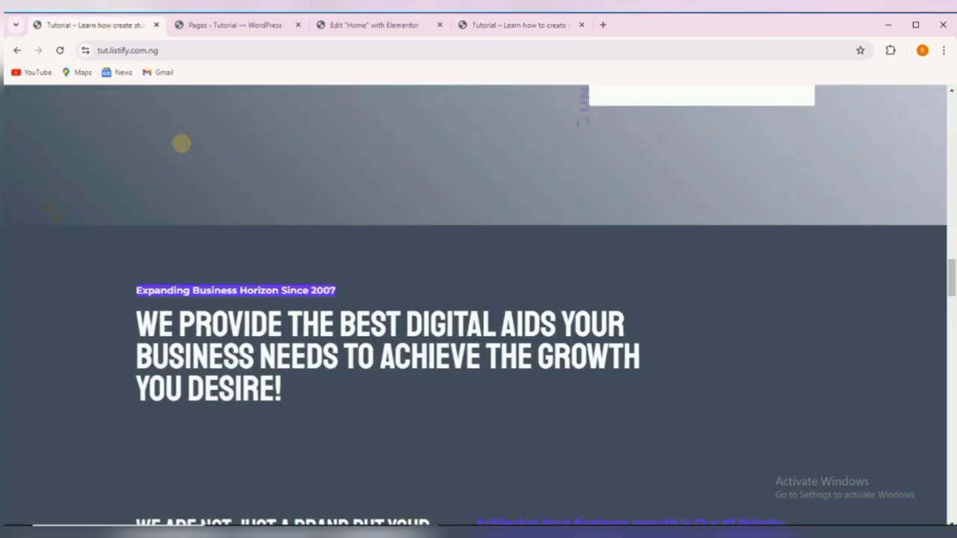
{"action": "left_click_drag", "start_coordinate": [139, 322], "coordinate": [279, 407]}
{"action": "right_click", "coordinate": [204, 344]}
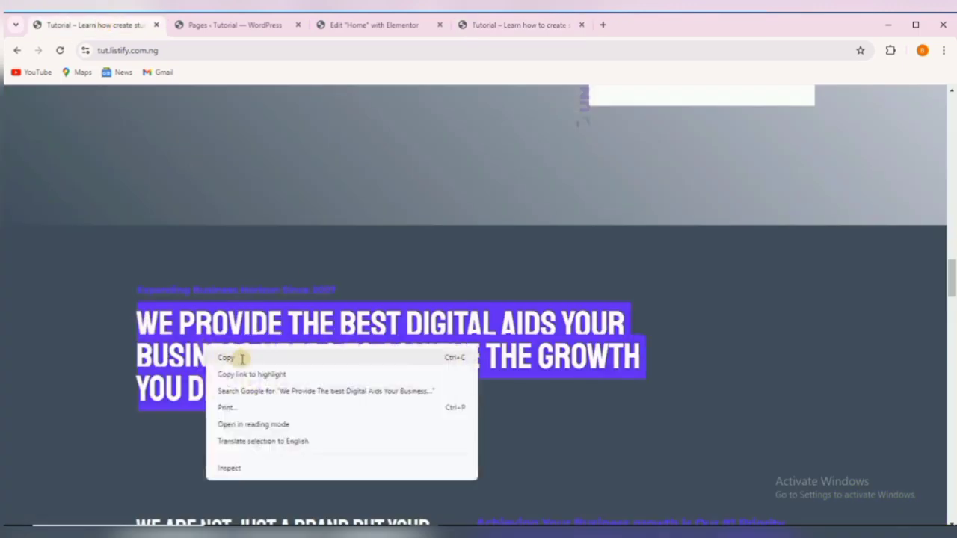
{"action": "left_click", "coordinate": [239, 358]}
{"action": "left_click", "coordinate": [349, 22]}
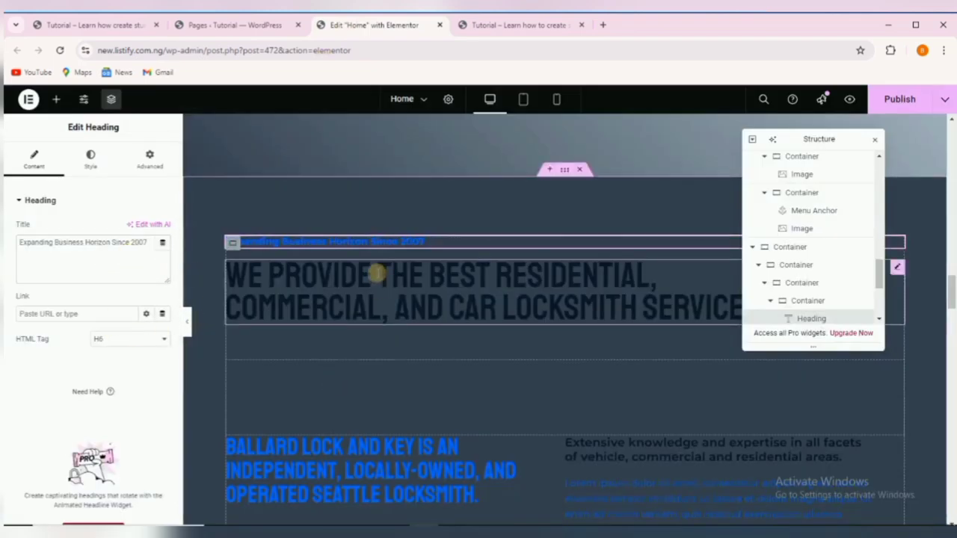
{"action": "left_click", "coordinate": [376, 276]}
{"action": "left_click_drag", "start_coordinate": [18, 241], "coordinate": [123, 253]}
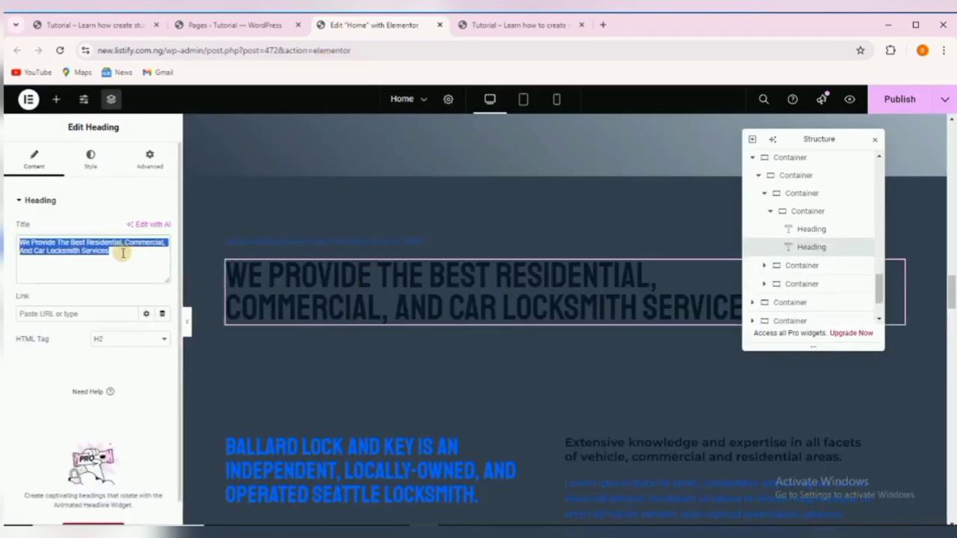
{"action": "right_click", "coordinate": [98, 239]}
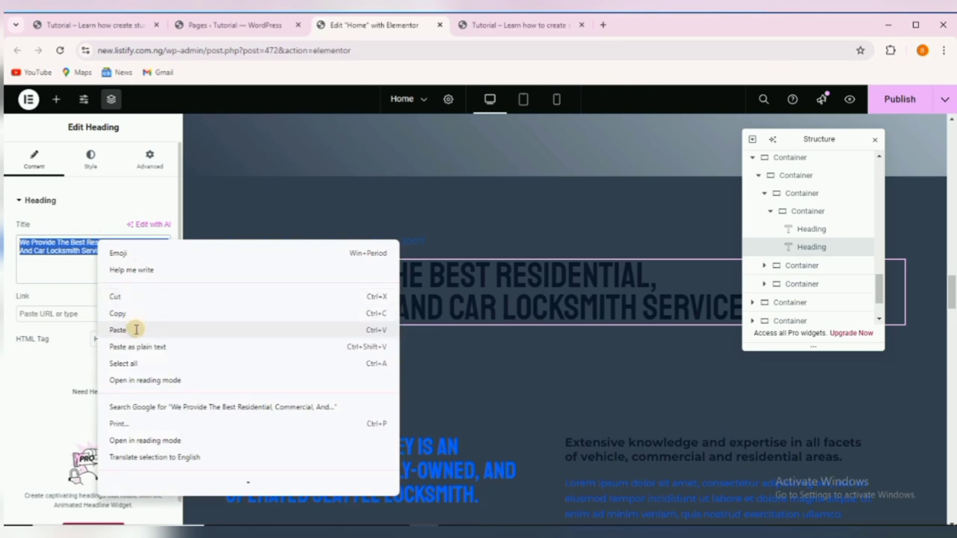
{"action": "left_click", "coordinate": [134, 329]}
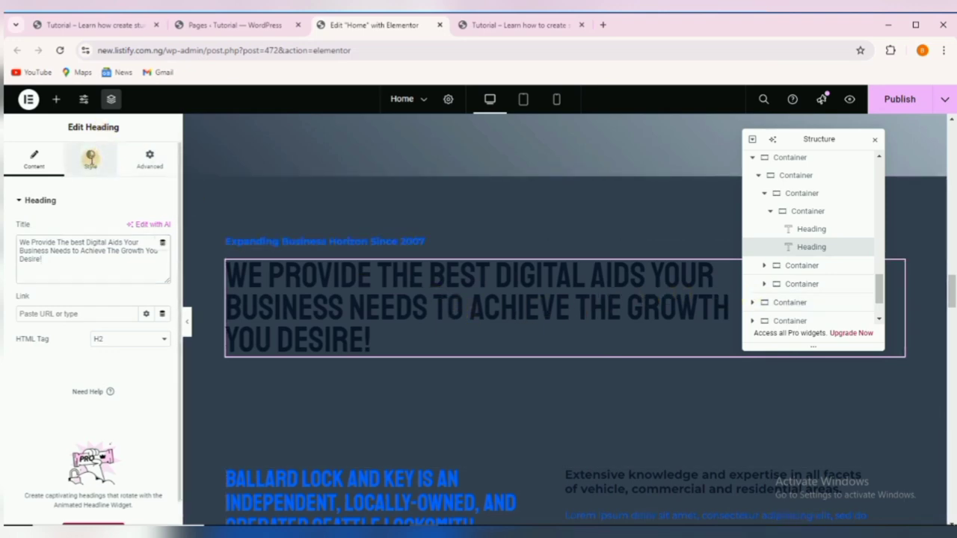
Set the digital-aids heading's typography size to 53 and text colour to white.
{"action": "left_click", "coordinate": [90, 158]}
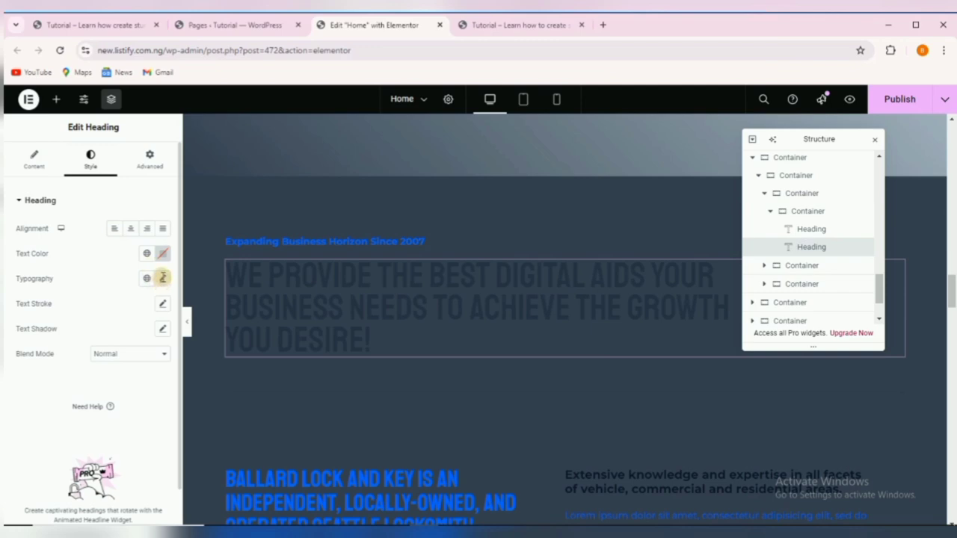
{"action": "left_click", "coordinate": [163, 277]}
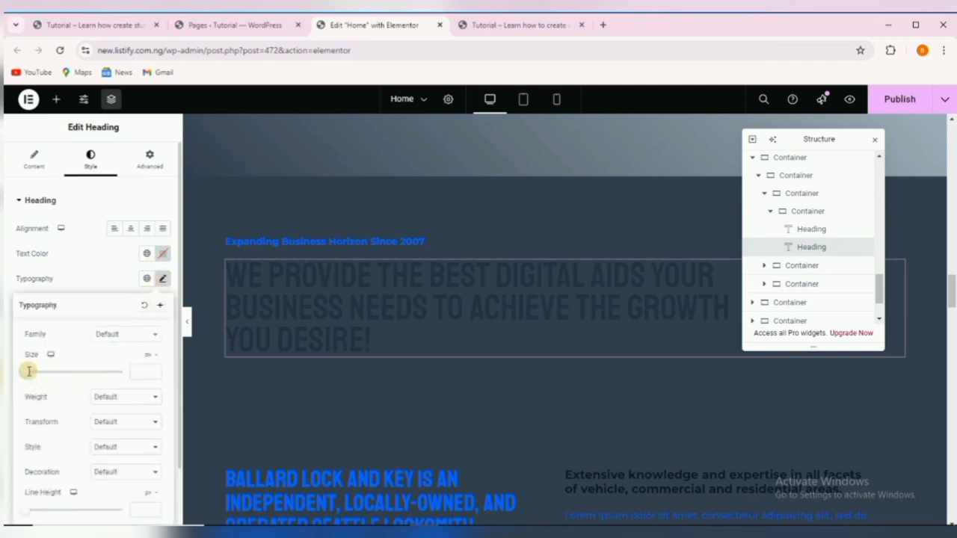
{"action": "left_click_drag", "start_coordinate": [29, 370], "coordinate": [57, 365]}
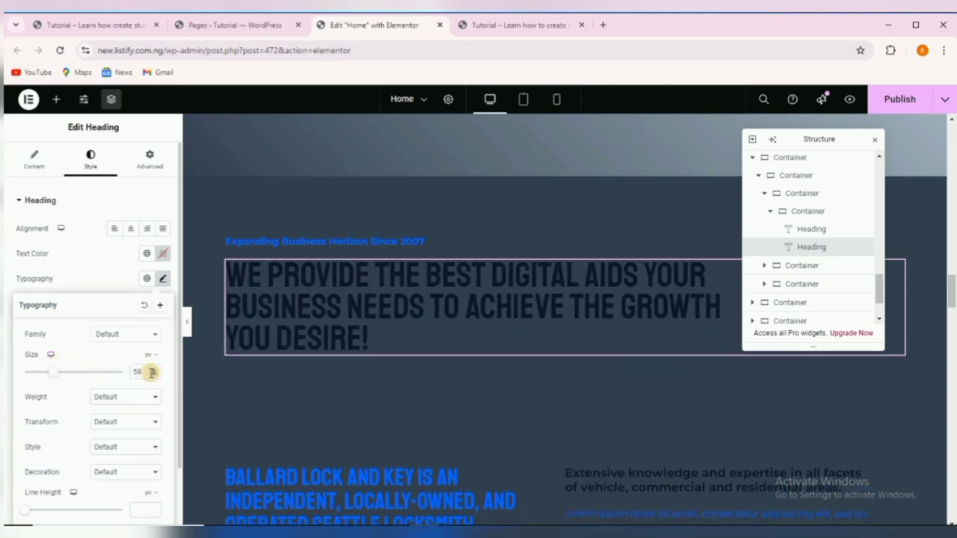
{"action": "key", "text": "Down"}
{"action": "key", "text": "Down"}
{"action": "key", "text": "Down"}
{"action": "key", "text": "Down"}
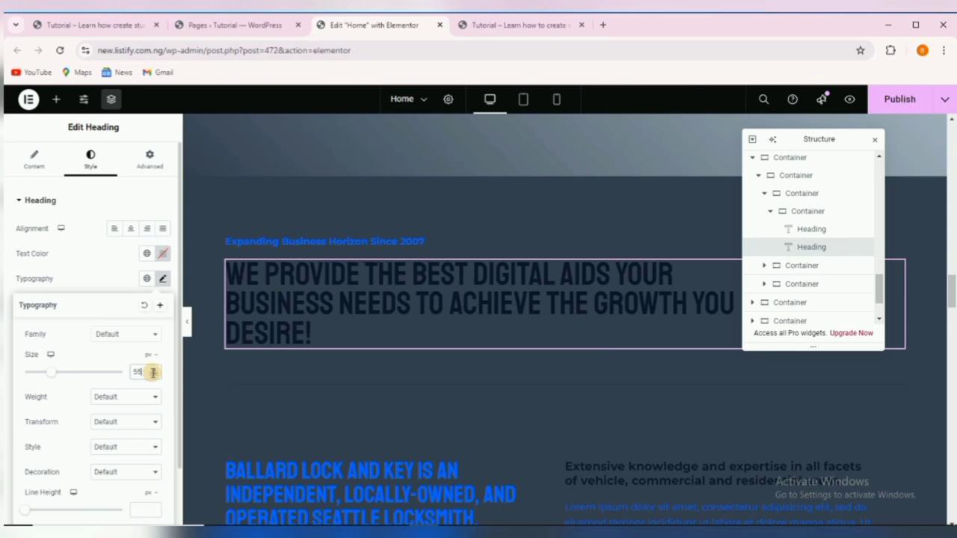
{"action": "key", "text": "Down"}
{"action": "key", "text": "Down"}
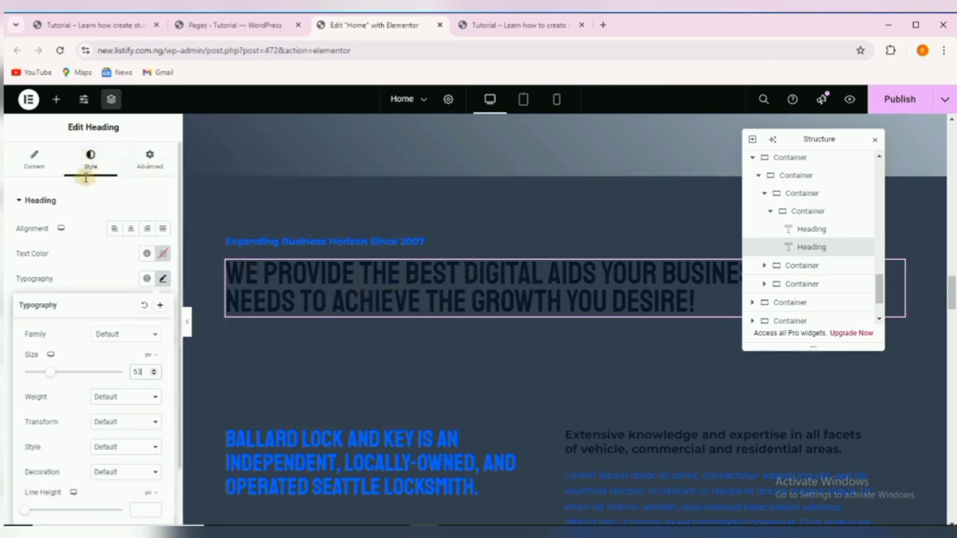
{"action": "left_click", "coordinate": [163, 253]}
{"action": "left_click_drag", "start_coordinate": [123, 335], "coordinate": [79, 290]}
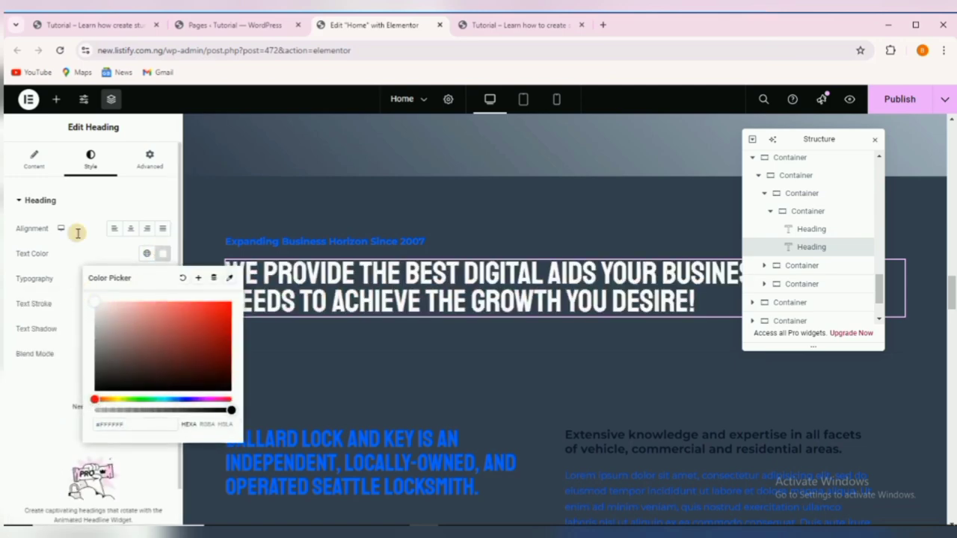
Copy the reference site's growth-partner heading text.
{"action": "left_click", "coordinate": [90, 25]}
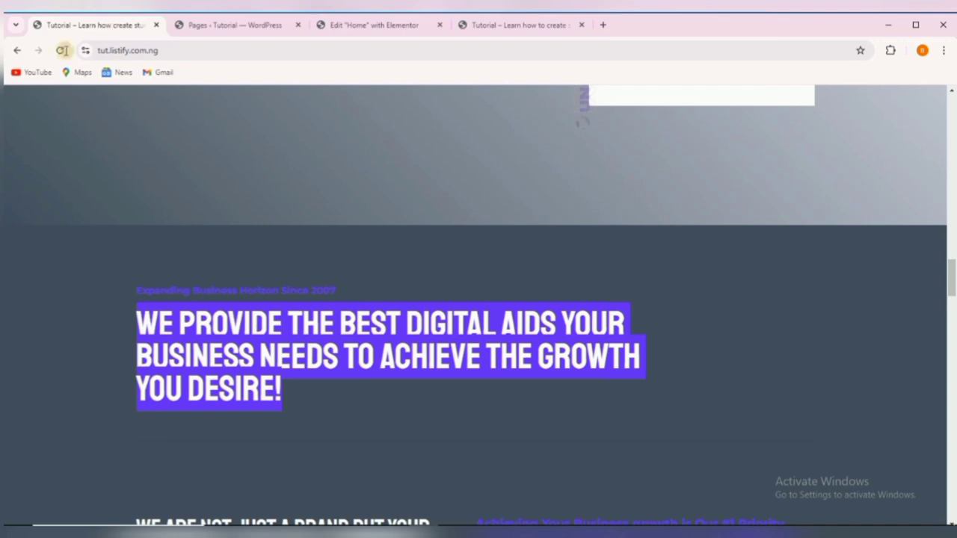
{"action": "left_click", "coordinate": [489, 438]}
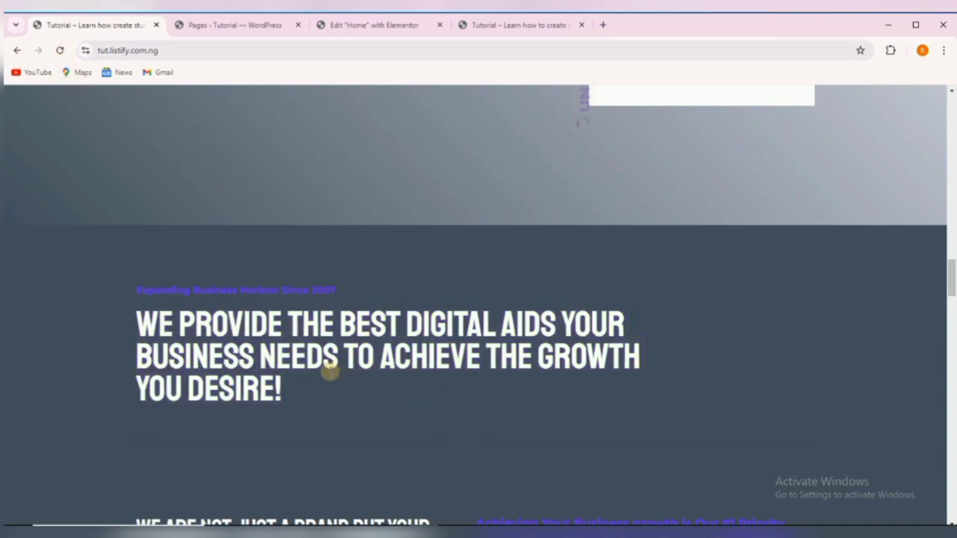
{"action": "scroll", "coordinate": [330, 370], "scroll_direction": "down", "scroll_amount": 2}
{"action": "scroll", "coordinate": [327, 370], "scroll_direction": "down", "scroll_amount": 2}
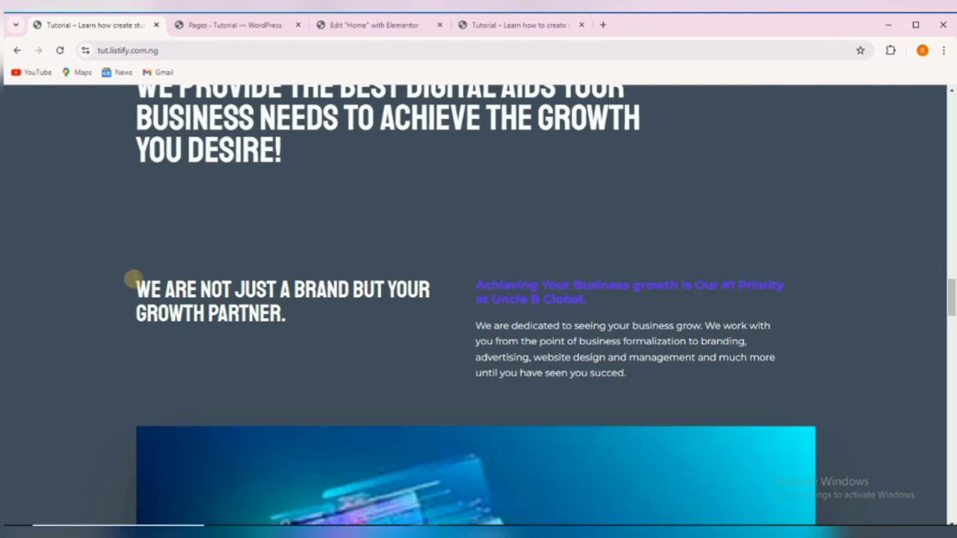
{"action": "left_click_drag", "start_coordinate": [136, 279], "coordinate": [289, 314]}
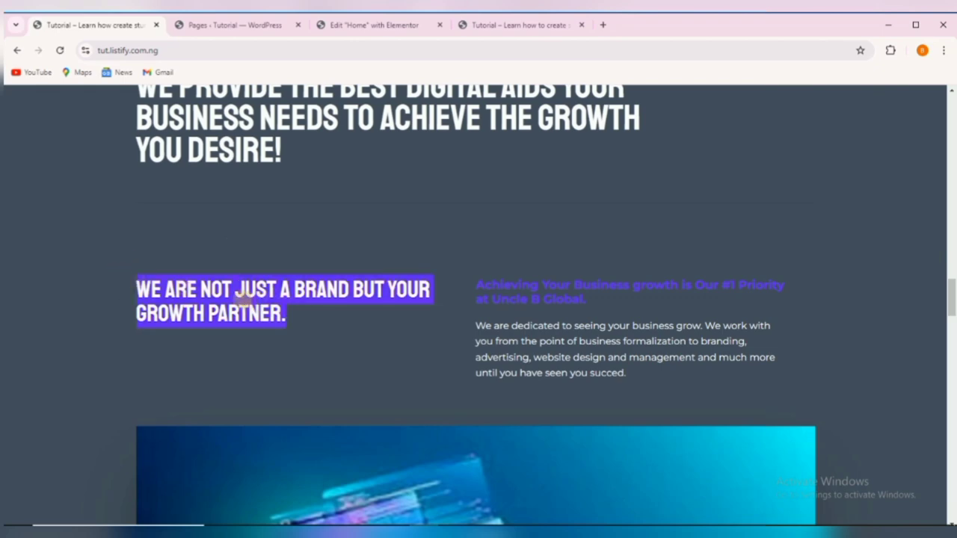
{"action": "right_click", "coordinate": [242, 298]}
{"action": "left_click", "coordinate": [298, 314]}
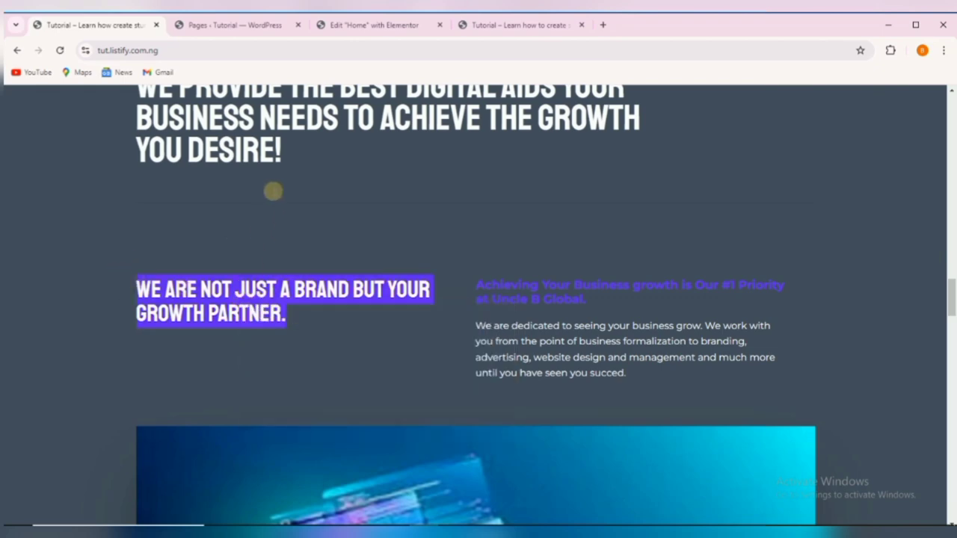
{"action": "left_click", "coordinate": [349, 25]}
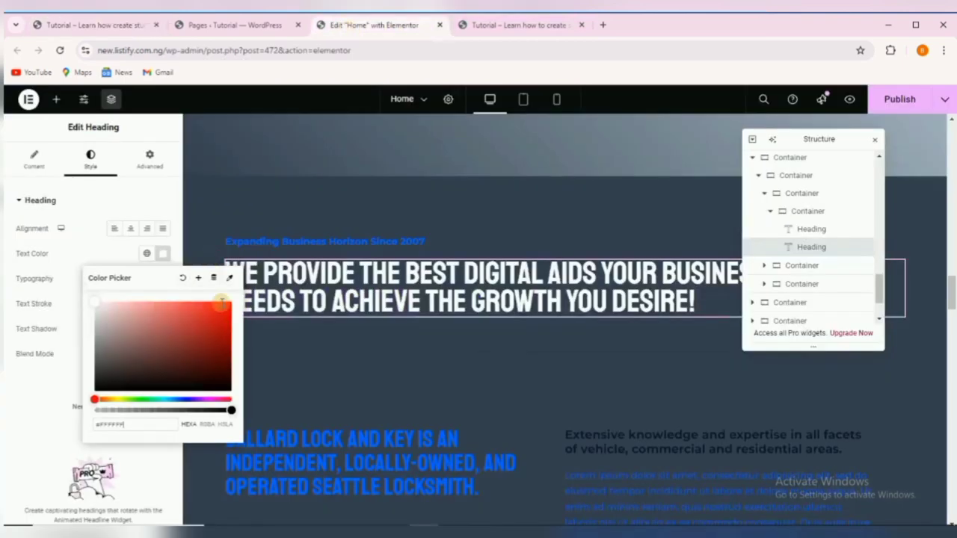
{"action": "left_click", "coordinate": [355, 364]}
Paste 'We Are Not Just A Brand But Your Growth Partner.' over the Ballard Lock heading.
{"action": "scroll", "coordinate": [336, 422], "scroll_direction": "down", "scroll_amount": 1}
{"action": "left_click", "coordinate": [336, 423]}
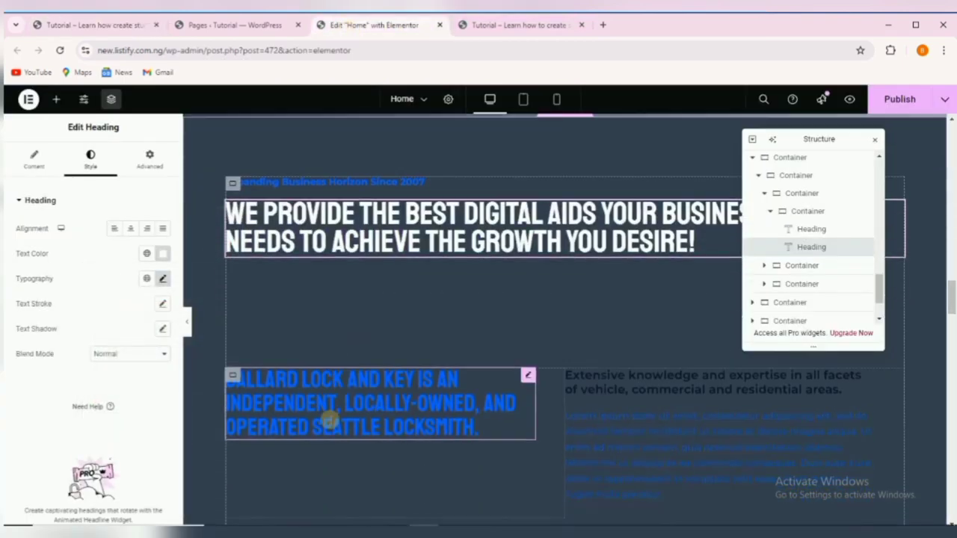
{"action": "left_click", "coordinate": [329, 401]}
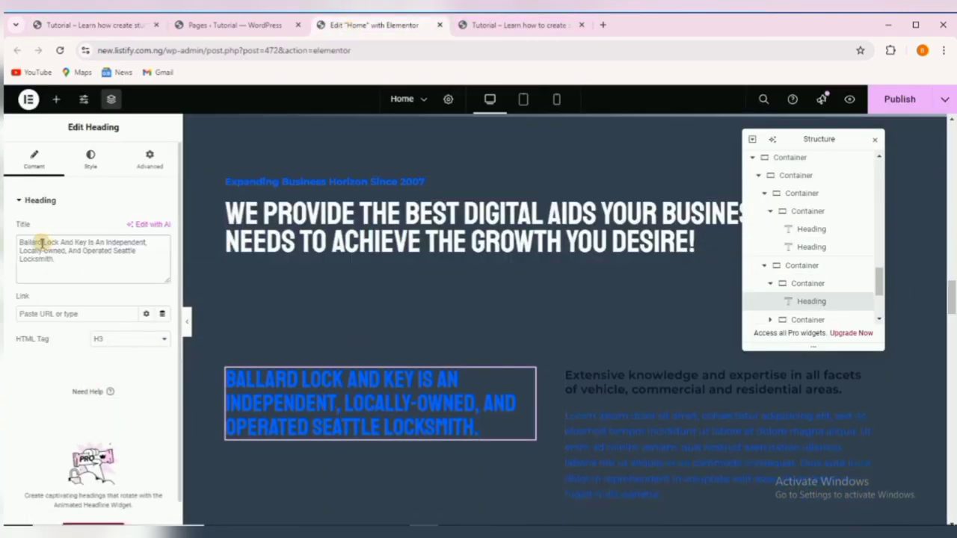
{"action": "triple_click", "coordinate": [43, 243]}
{"action": "right_click", "coordinate": [42, 245]}
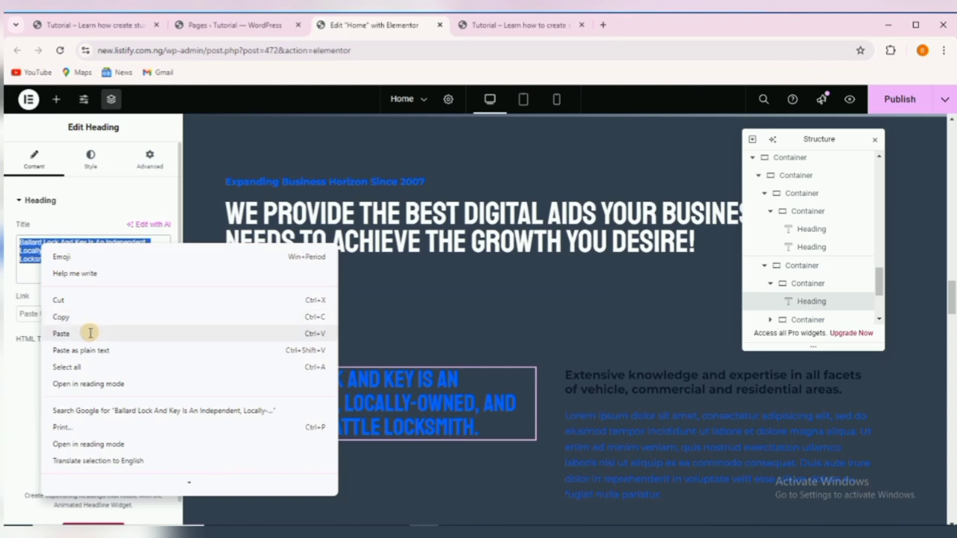
{"action": "left_click", "coordinate": [90, 334]}
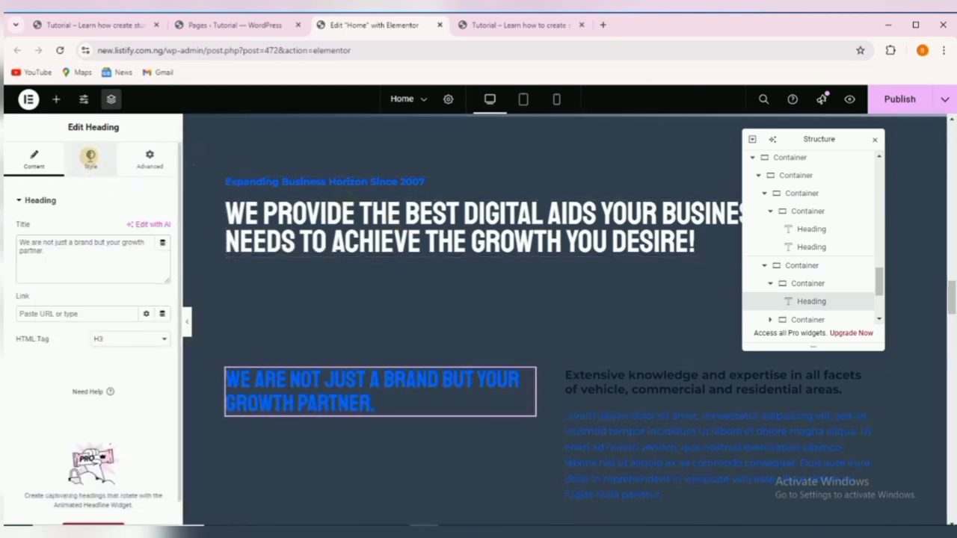
{"action": "left_click", "coordinate": [90, 157]}
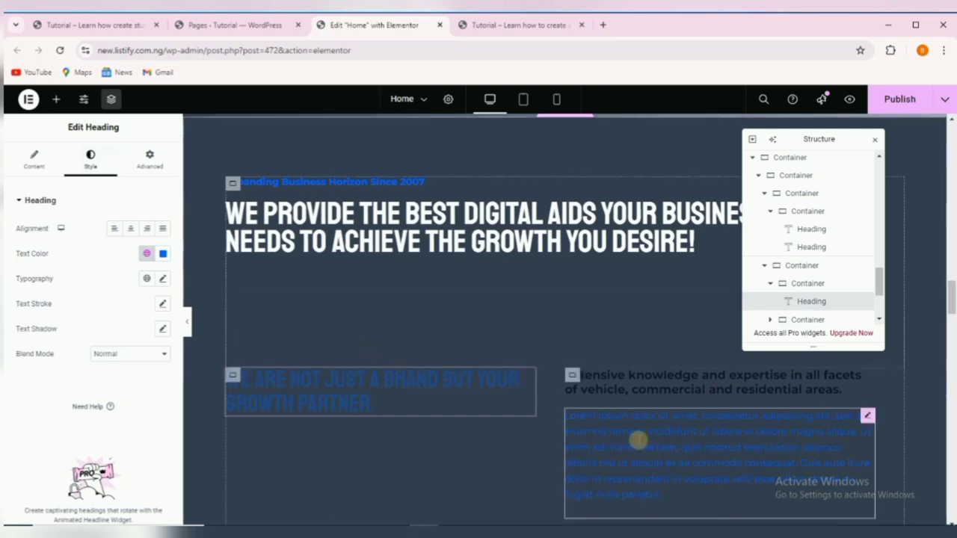
Select the Extensive knowledge subheading and locate its replacement text on the reference site.
{"action": "left_click", "coordinate": [667, 382]}
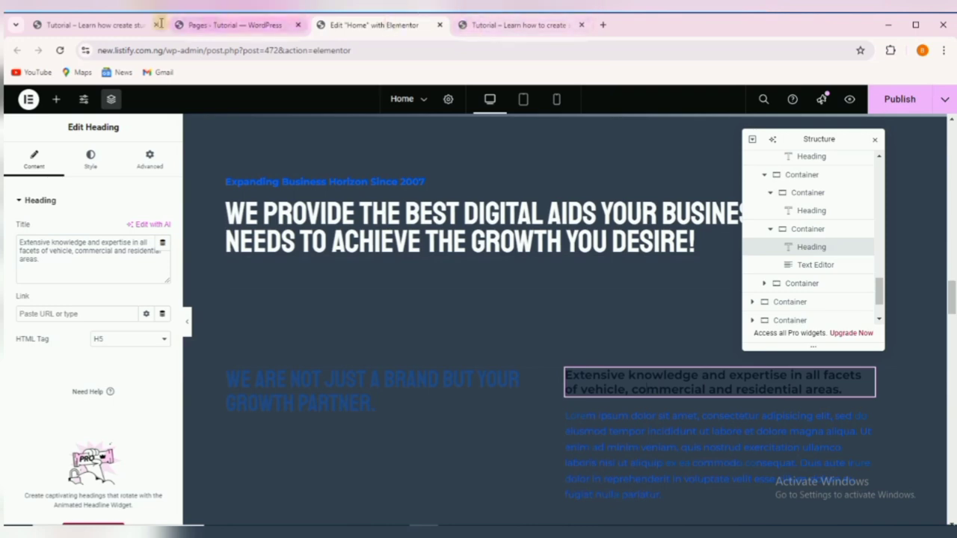
{"action": "left_click", "coordinate": [127, 25]}
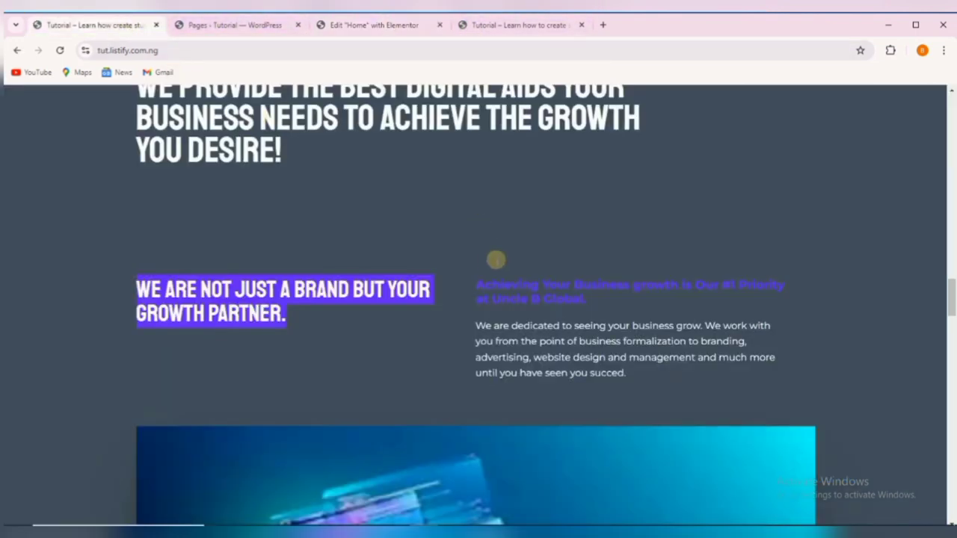
{"action": "left_click", "coordinate": [484, 285]}
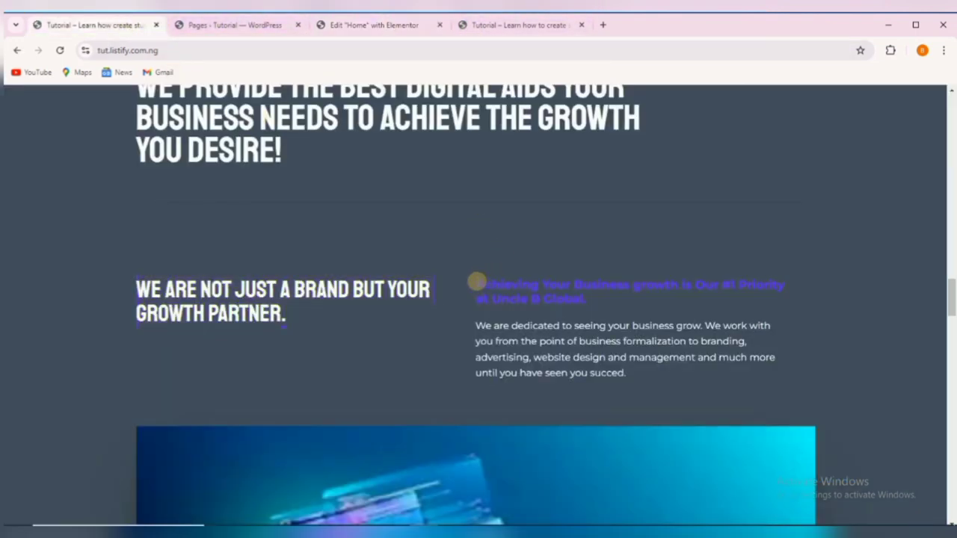
{"action": "left_click_drag", "start_coordinate": [476, 281], "coordinate": [585, 300]}
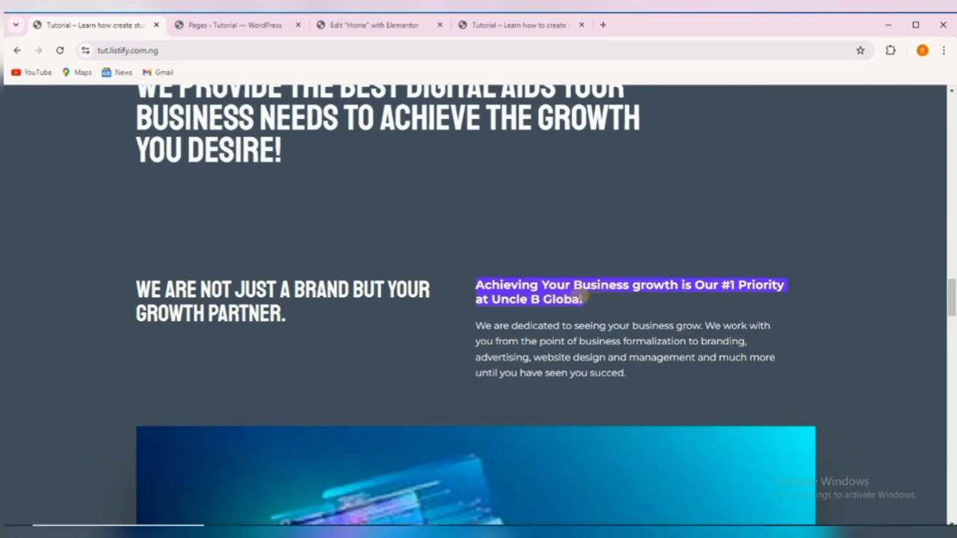
{"action": "left_click", "coordinate": [504, 292]}
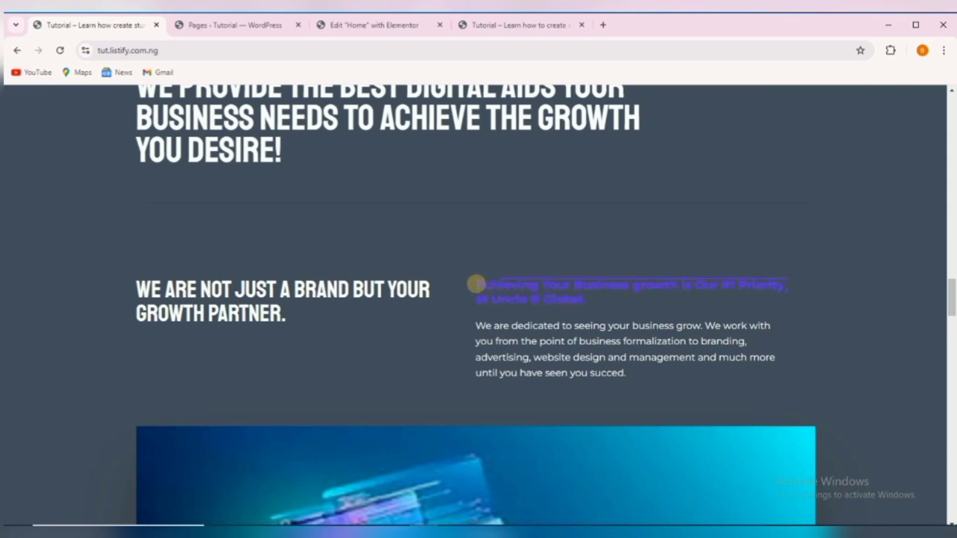
Replace the Extensive knowledge subheading with 'Achieving Your Business growth is Our #1 Priority'.
{"action": "left_click_drag", "start_coordinate": [475, 284], "coordinate": [607, 300]}
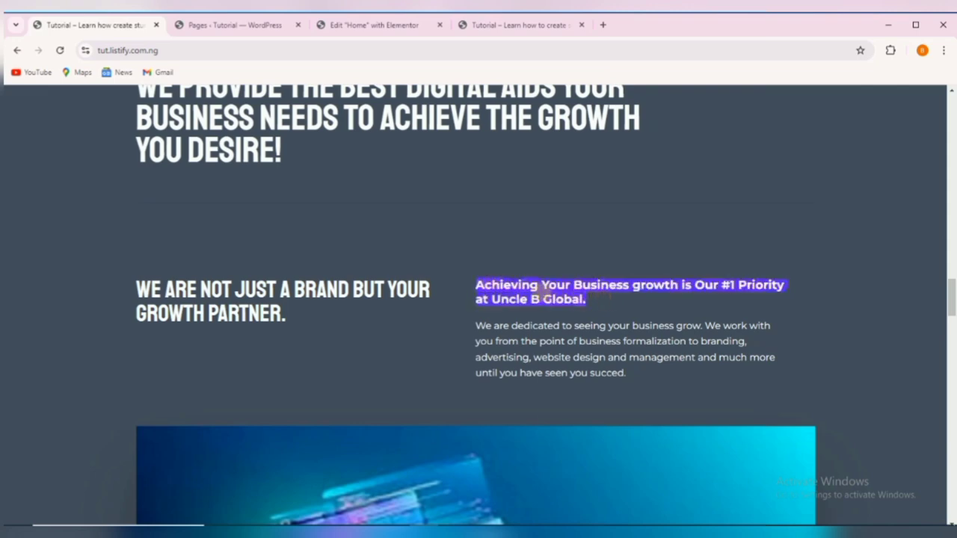
{"action": "right_click", "coordinate": [543, 295]}
{"action": "left_click", "coordinate": [562, 306]}
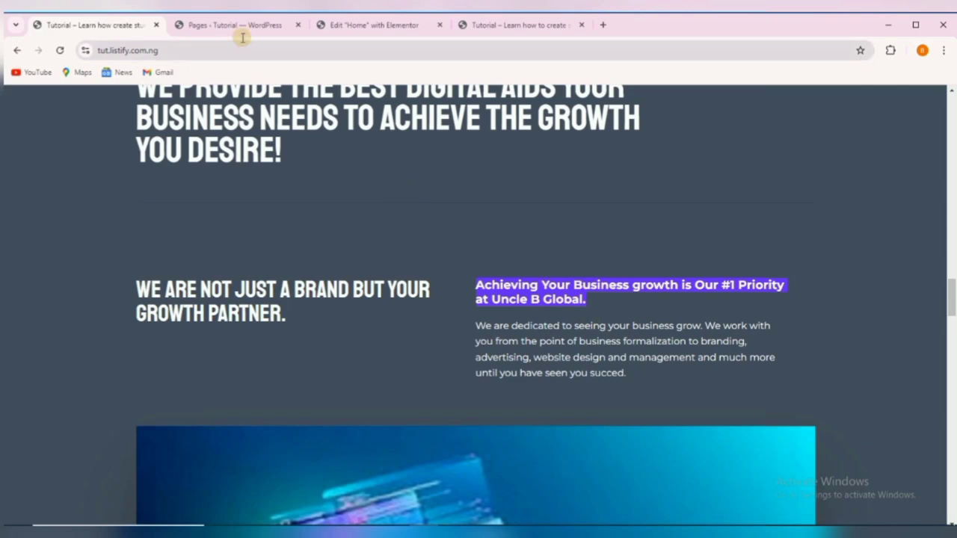
{"action": "left_click", "coordinate": [378, 26]}
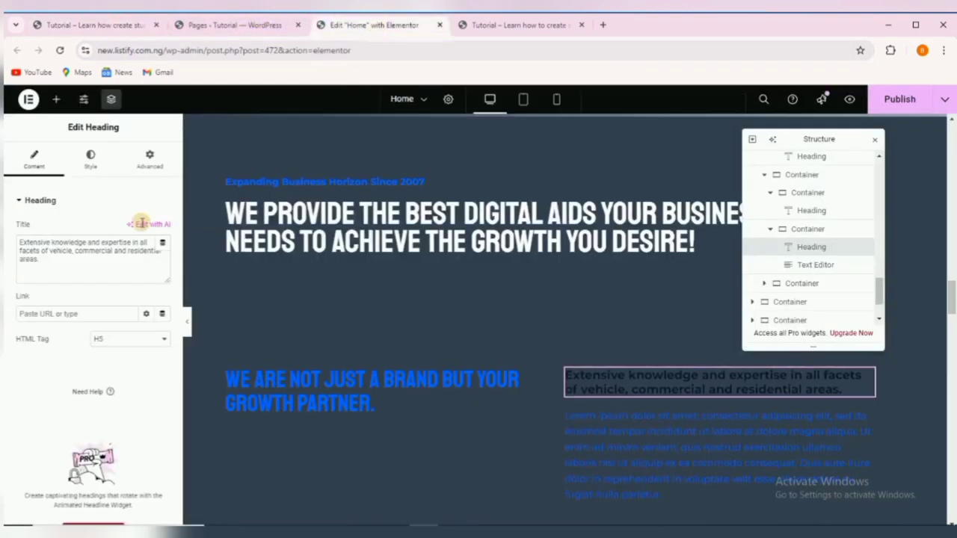
{"action": "triple_click", "coordinate": [98, 251]}
{"action": "right_click", "coordinate": [98, 253]}
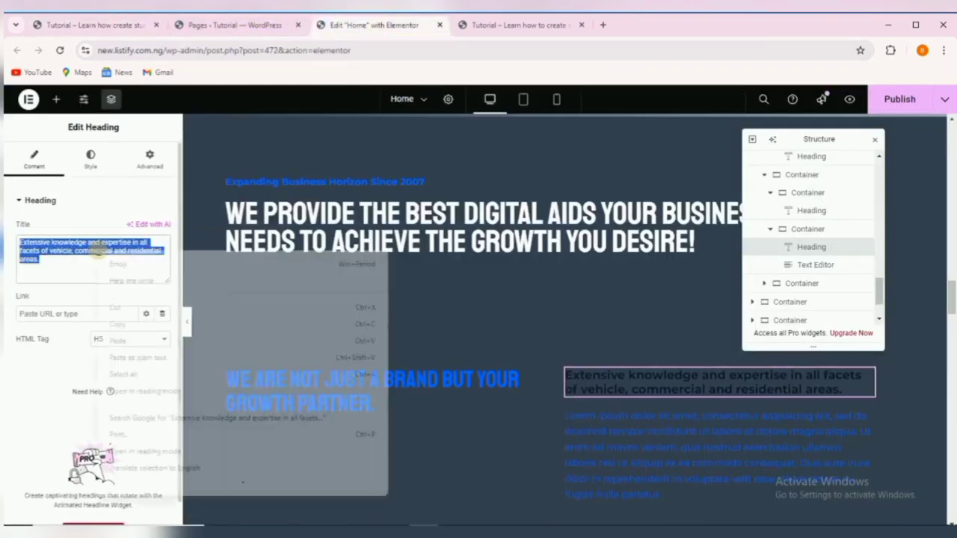
{"action": "left_click", "coordinate": [133, 340]}
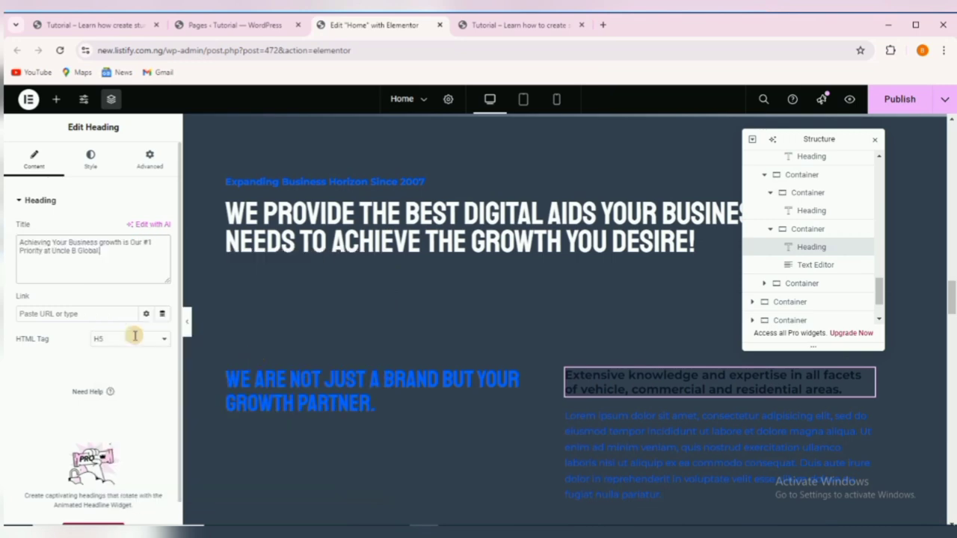
Paste the reference 'We are dedicated…' paragraph over the lorem text, correcting 'succed' to 'succeed'.
{"action": "left_click", "coordinate": [866, 415]}
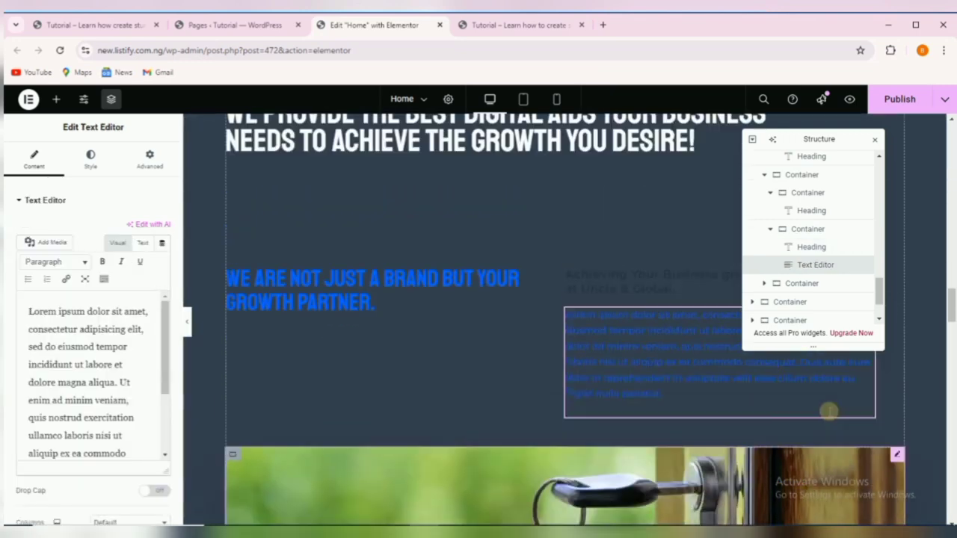
{"action": "left_click", "coordinate": [96, 25]}
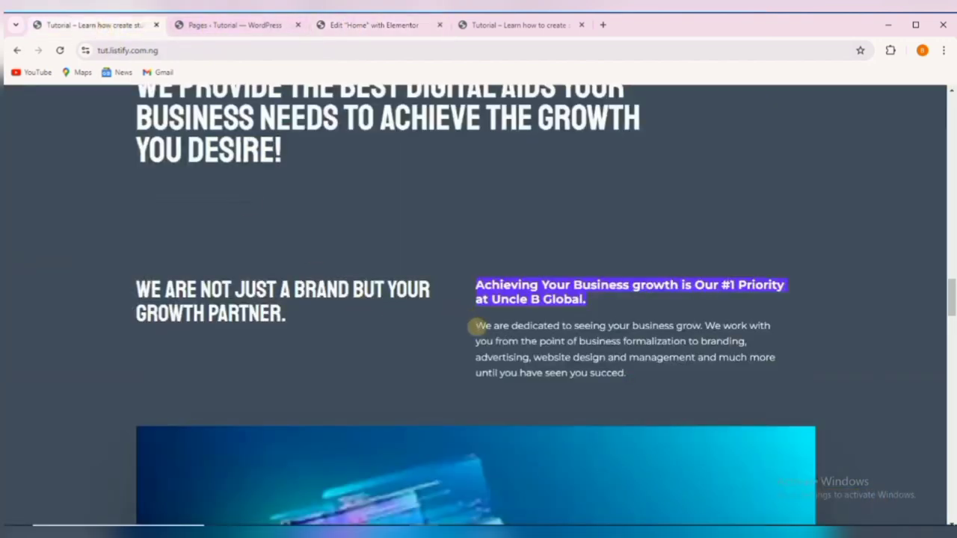
{"action": "left_click_drag", "start_coordinate": [475, 326], "coordinate": [614, 373]}
{"action": "right_click", "coordinate": [577, 352]}
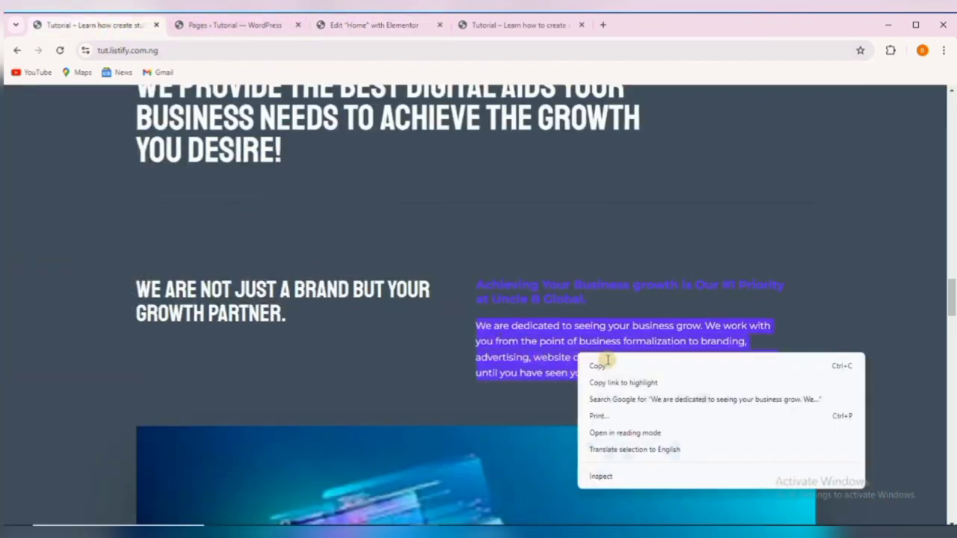
{"action": "left_click", "coordinate": [603, 365]}
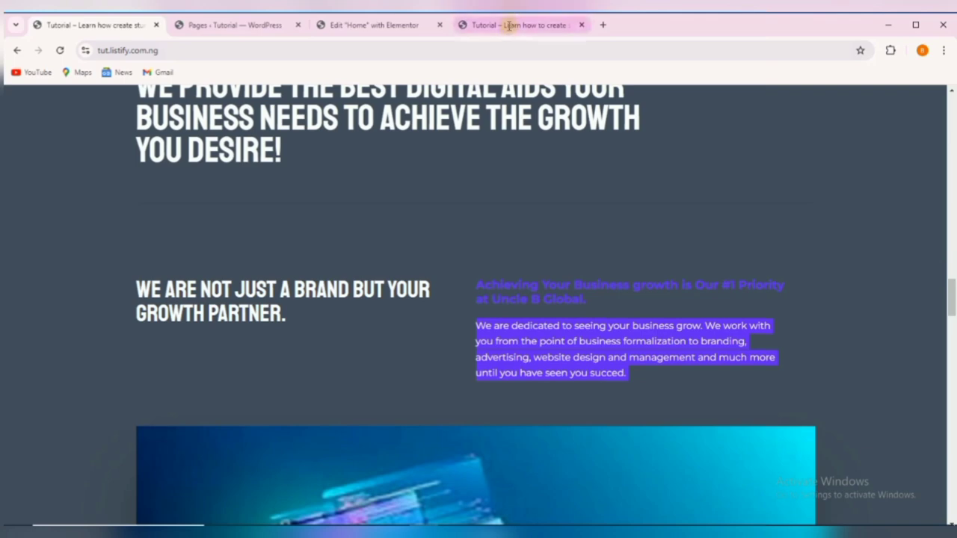
{"action": "left_click", "coordinate": [365, 24]}
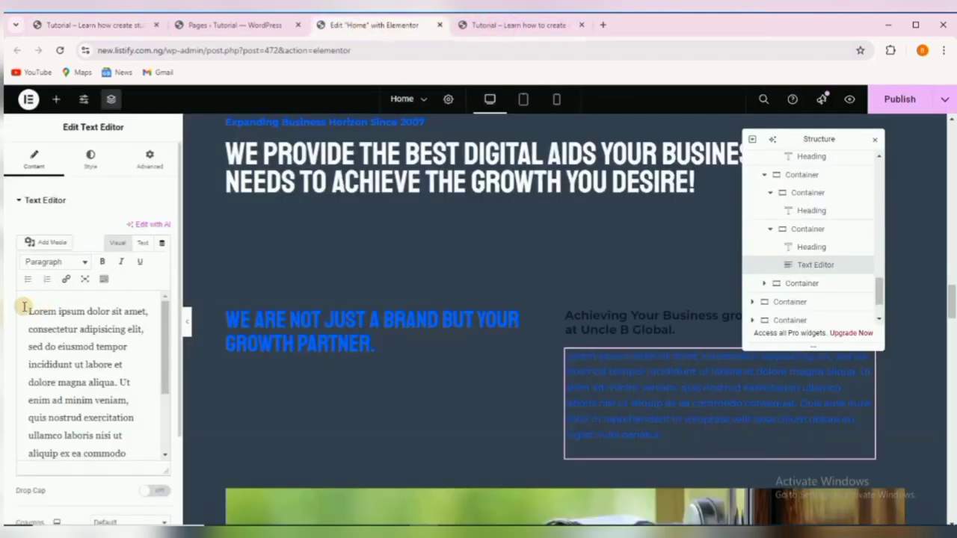
{"action": "left_click_drag", "start_coordinate": [44, 329], "coordinate": [138, 472]}
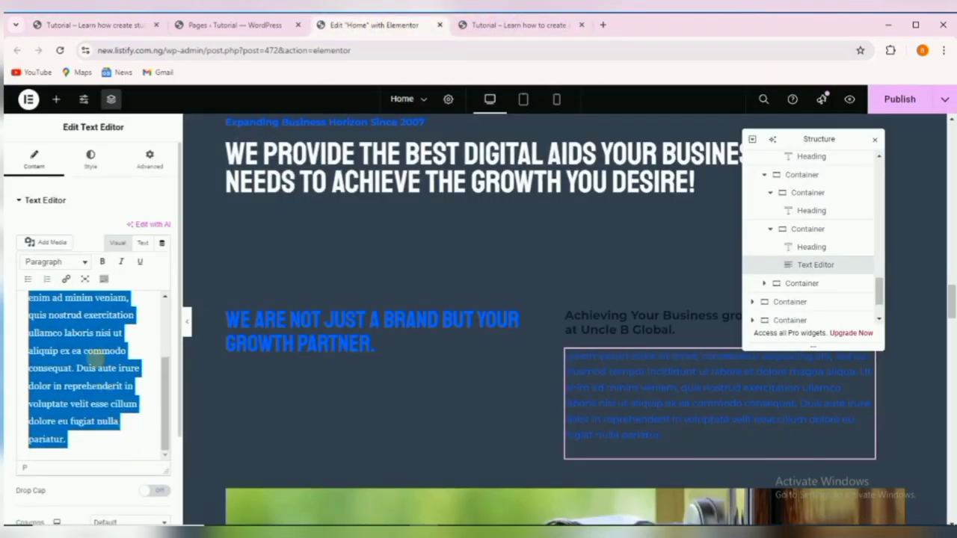
{"action": "right_click", "coordinate": [97, 358]}
{"action": "left_click", "coordinate": [151, 147]}
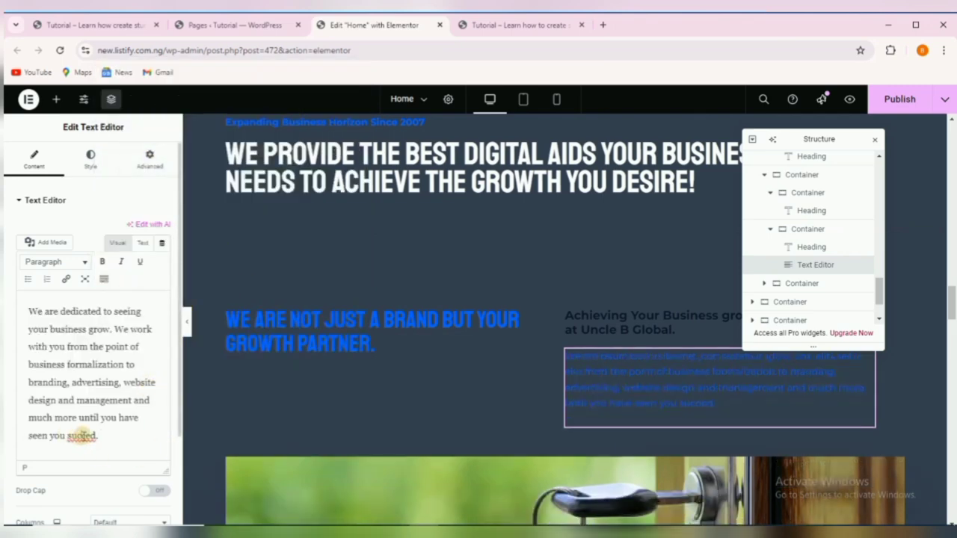
{"action": "right_click", "coordinate": [81, 435]}
{"action": "left_click", "coordinate": [135, 187]}
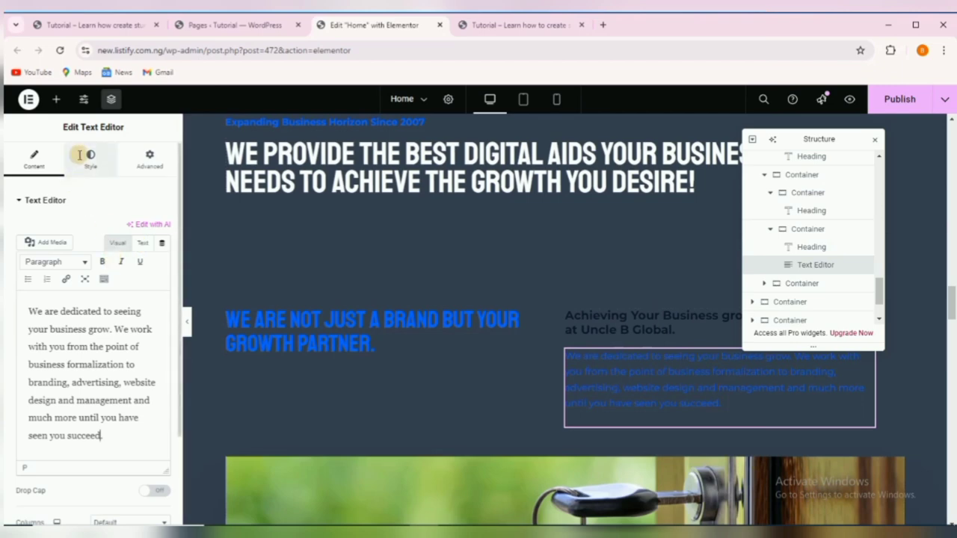
Make the paragraph's text white and move the Navigator toward the canvas middle.
{"action": "left_click", "coordinate": [91, 161]}
{"action": "left_click", "coordinate": [162, 254]}
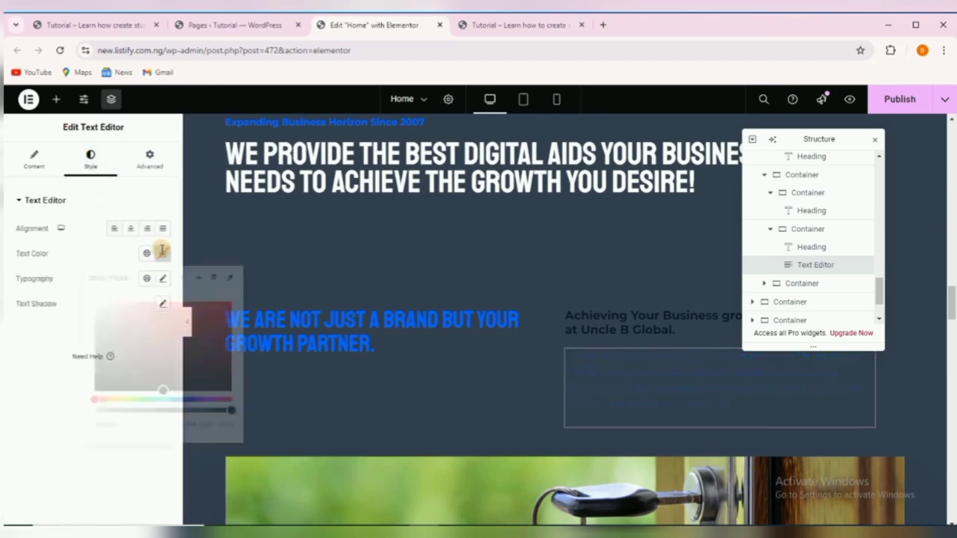
{"action": "left_click_drag", "start_coordinate": [132, 334], "coordinate": [89, 295]}
{"action": "left_click", "coordinate": [35, 355]}
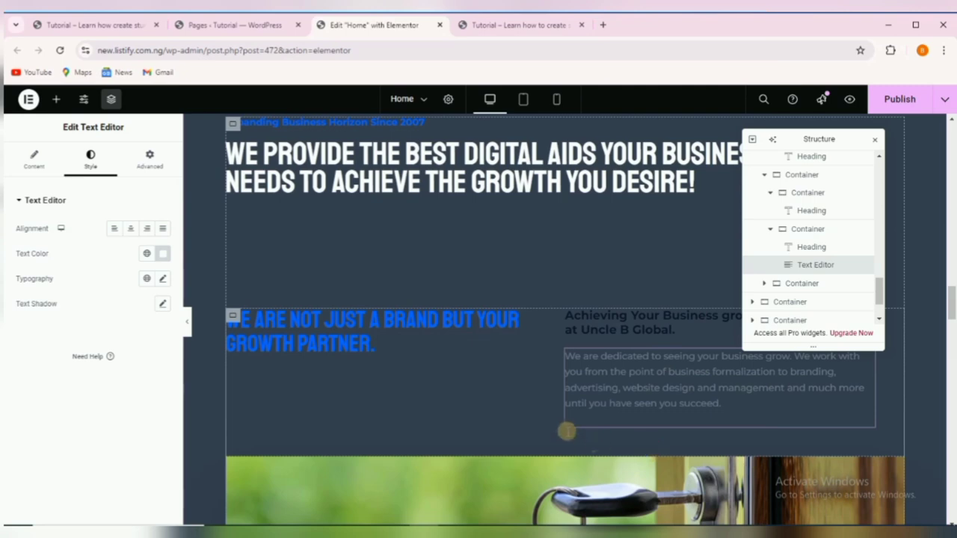
{"action": "scroll", "coordinate": [541, 429], "scroll_direction": "down", "scroll_amount": 3}
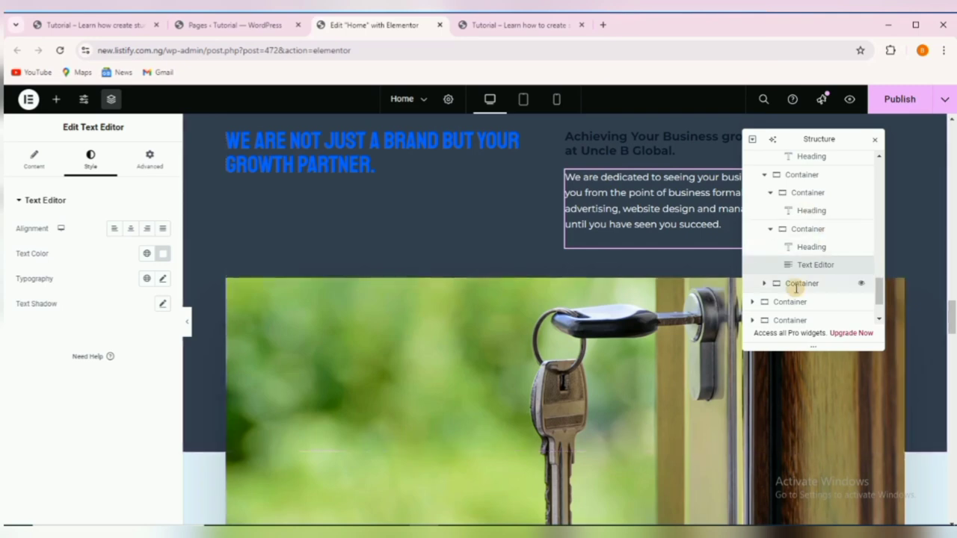
{"action": "left_click_drag", "start_coordinate": [768, 134], "coordinate": [511, 100]}
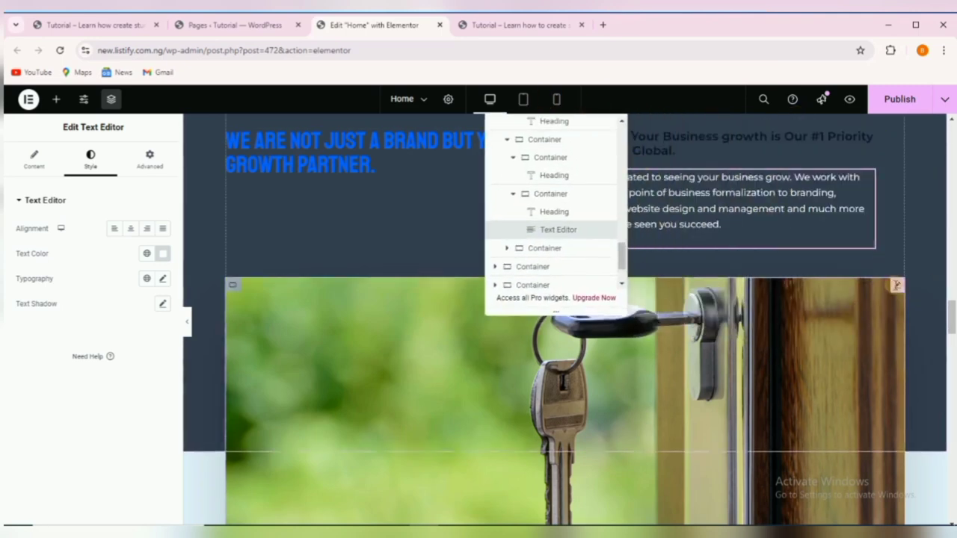
Upload the wide1 image file to the key image's Media Library.
{"action": "left_click", "coordinate": [897, 286]}
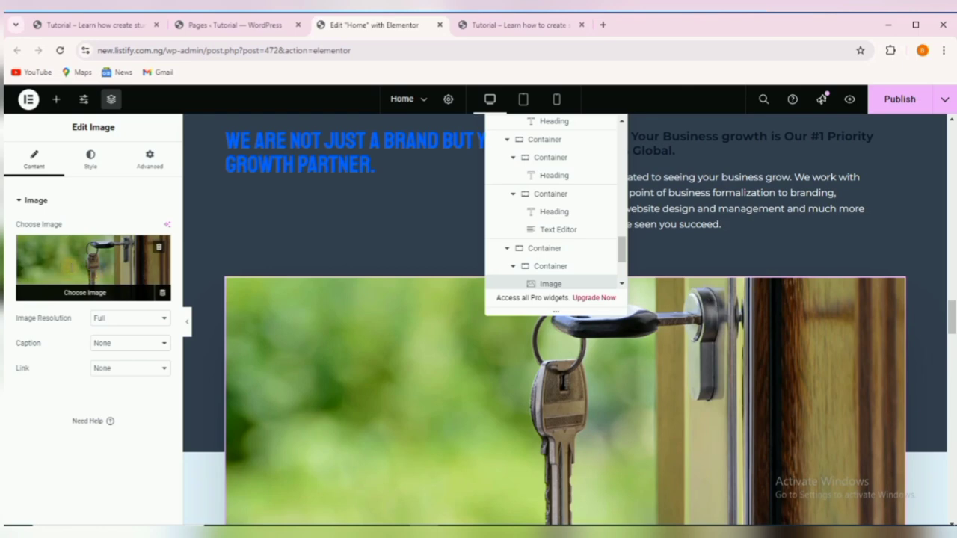
{"action": "left_click", "coordinate": [71, 273]}
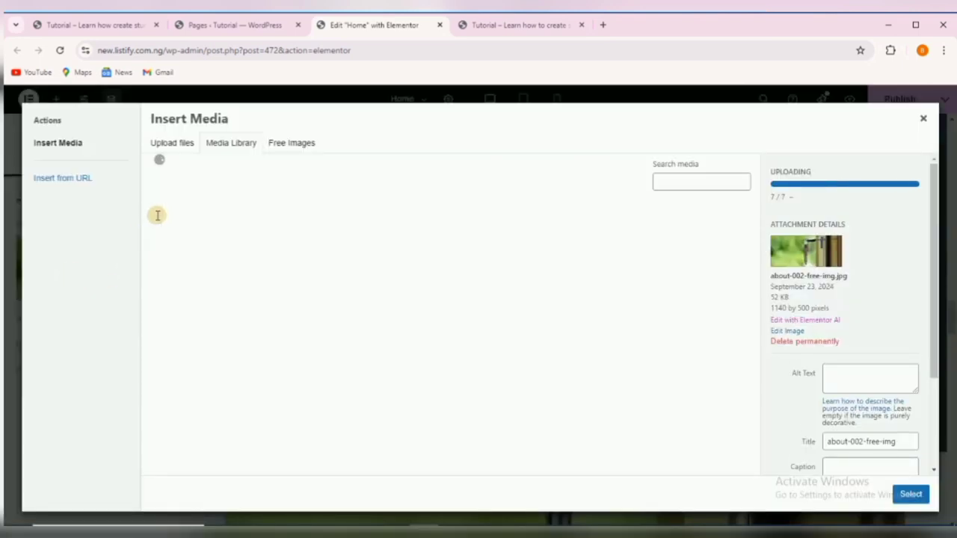
{"action": "left_click", "coordinate": [175, 143]}
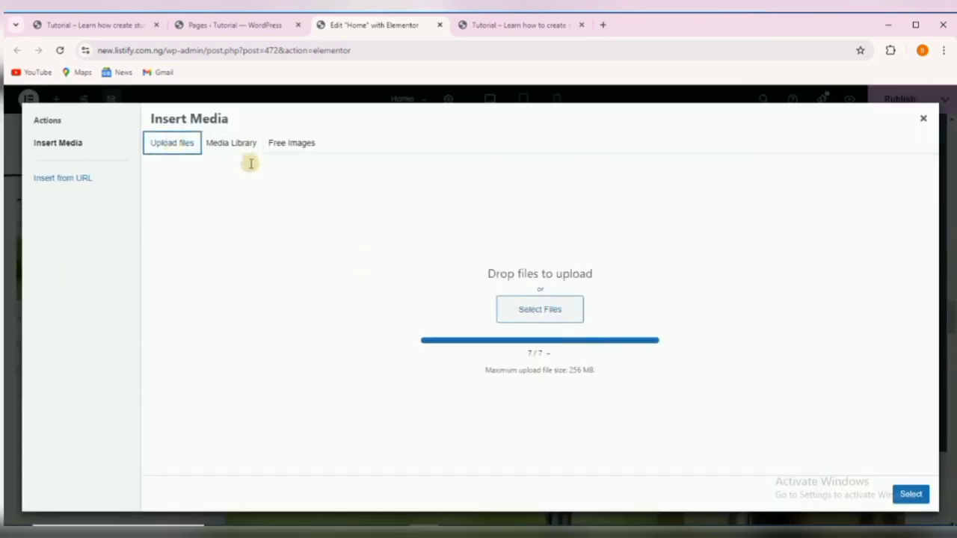
{"action": "left_click", "coordinate": [547, 306]}
{"action": "left_click", "coordinate": [542, 305]}
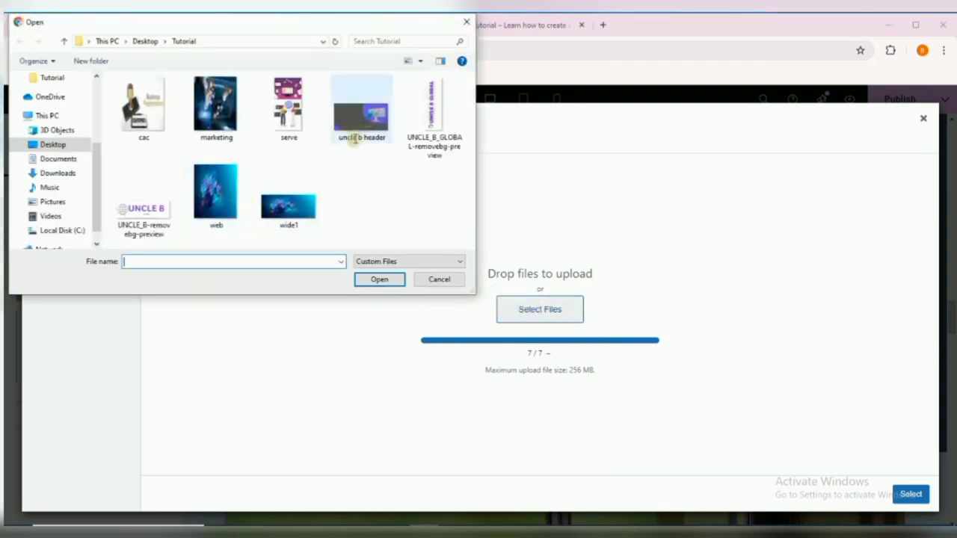
{"action": "left_click", "coordinate": [302, 217]}
{"action": "left_click", "coordinate": [364, 279]}
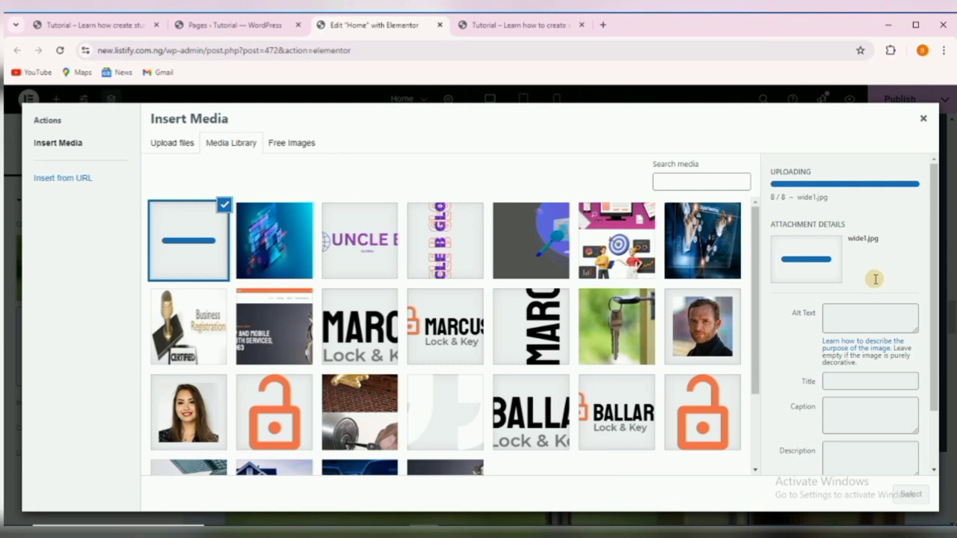
Insert wide1 into the Image widget and scroll down to the Why choose us section.
{"action": "scroll", "coordinate": [874, 279], "scroll_direction": "down", "scroll_amount": 1}
{"action": "scroll", "coordinate": [867, 279], "scroll_direction": "up", "scroll_amount": 1}
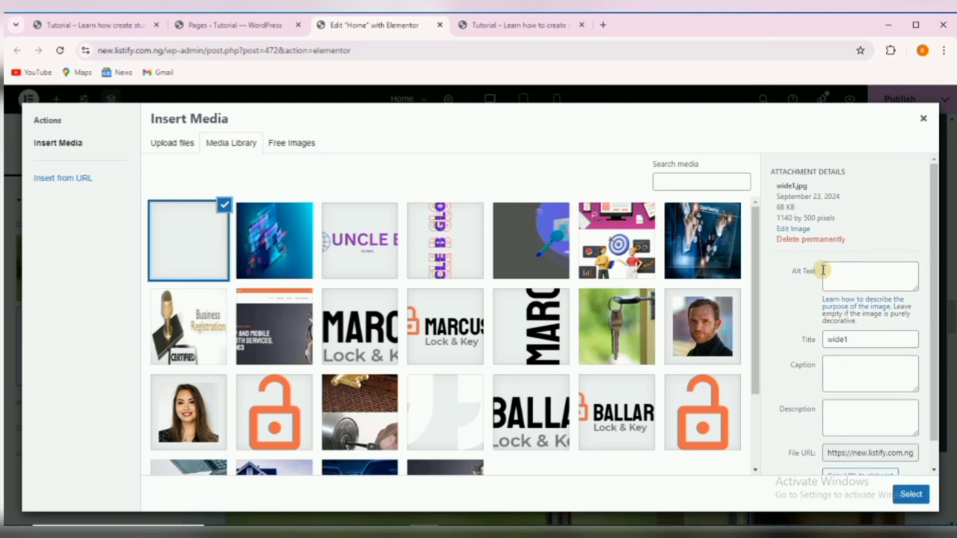
{"action": "left_click", "coordinate": [909, 494]}
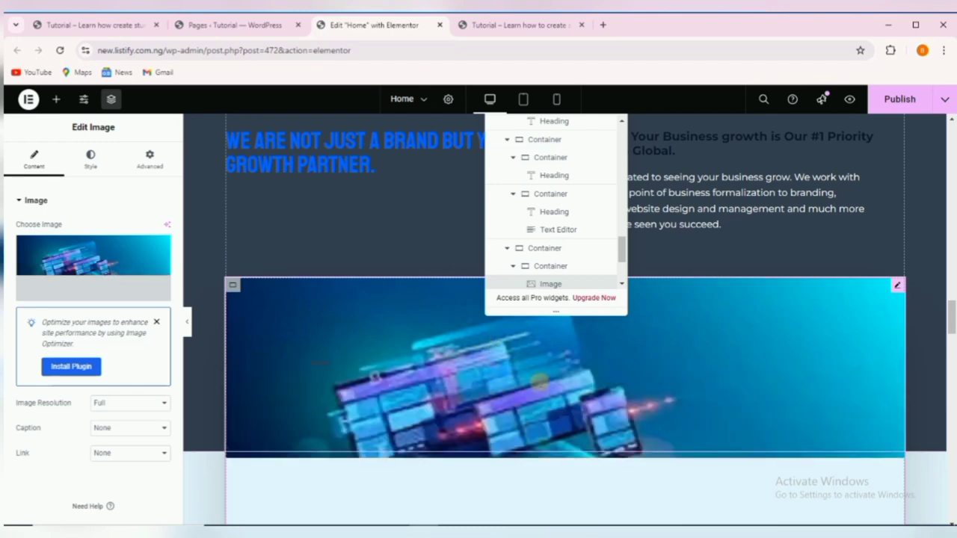
{"action": "scroll", "coordinate": [553, 390], "scroll_direction": "down", "scroll_amount": 2}
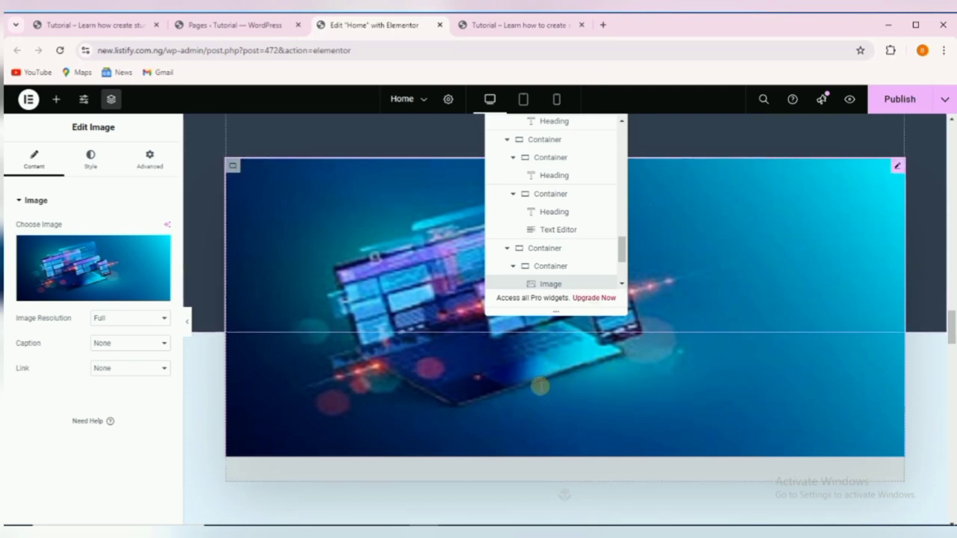
{"action": "scroll", "coordinate": [527, 387], "scroll_direction": "down", "scroll_amount": 2}
{"action": "scroll", "coordinate": [435, 327], "scroll_direction": "up", "scroll_amount": 3}
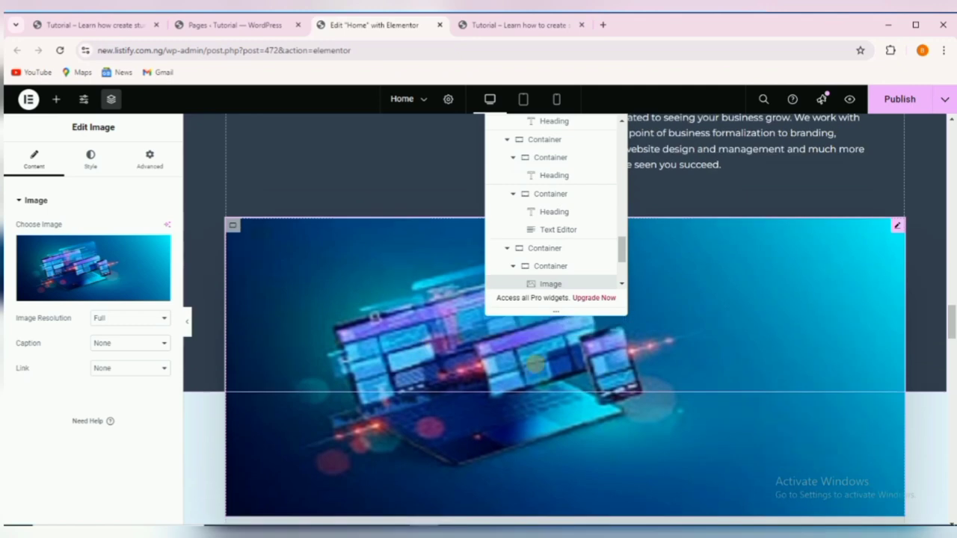
{"action": "scroll", "coordinate": [568, 365], "scroll_direction": "down", "scroll_amount": 5}
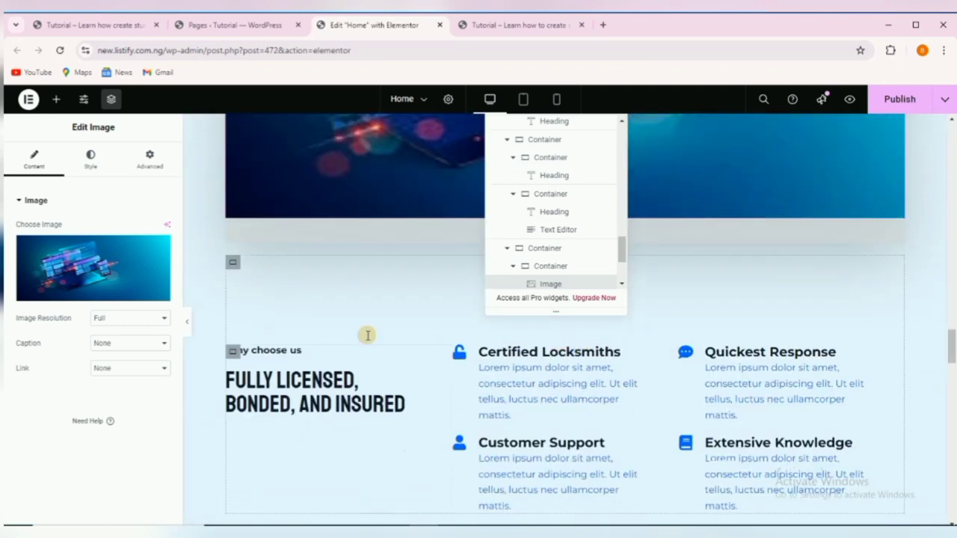
{"action": "scroll", "coordinate": [403, 360], "scroll_direction": "down", "scroll_amount": 2}
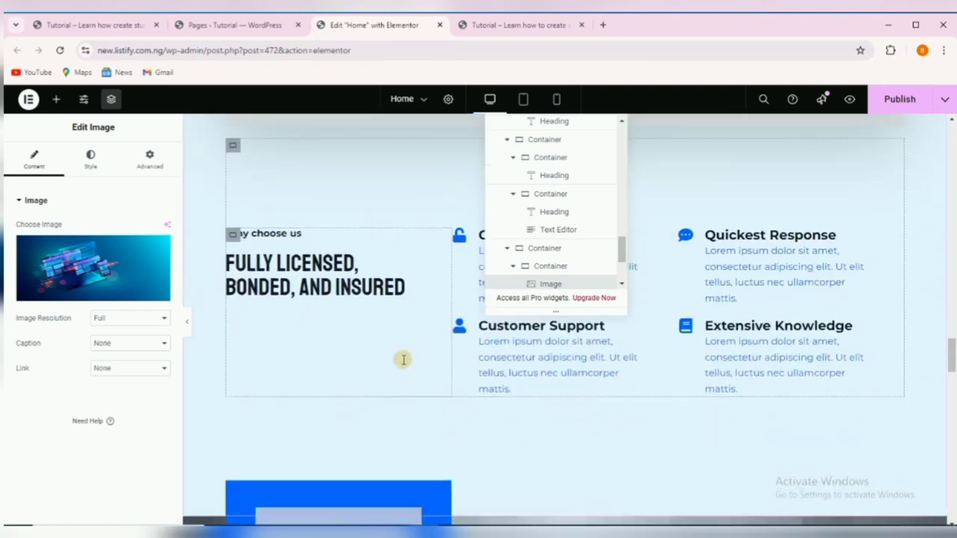
Copy the heading 'Experienced, Dedicated and Certified!' from the reference site.
{"action": "left_click", "coordinate": [277, 260]}
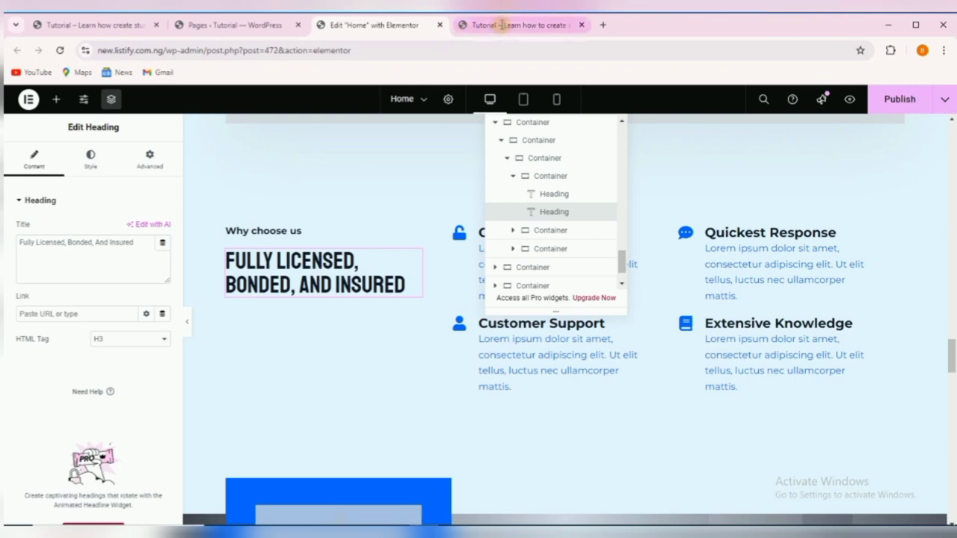
{"action": "left_click", "coordinate": [128, 25]}
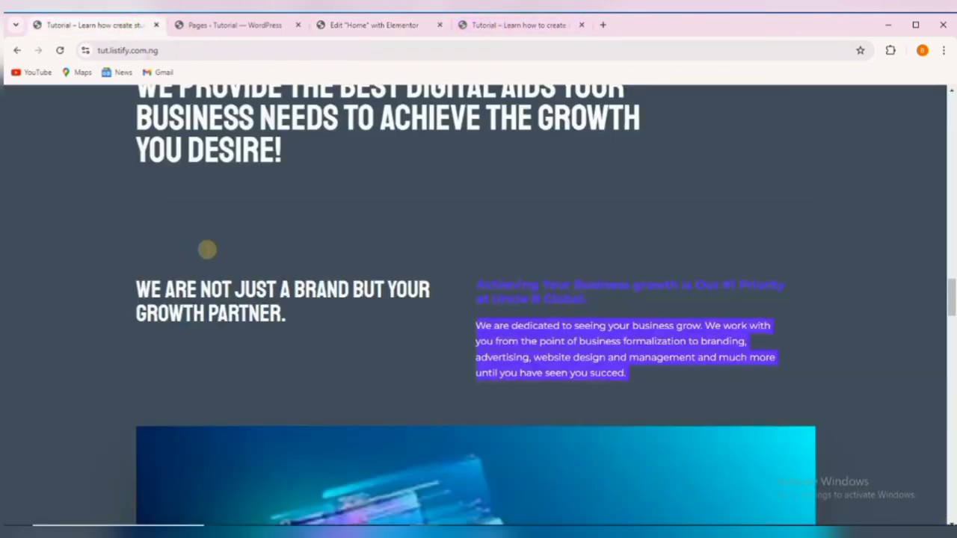
{"action": "scroll", "coordinate": [207, 249], "scroll_direction": "down", "scroll_amount": 8}
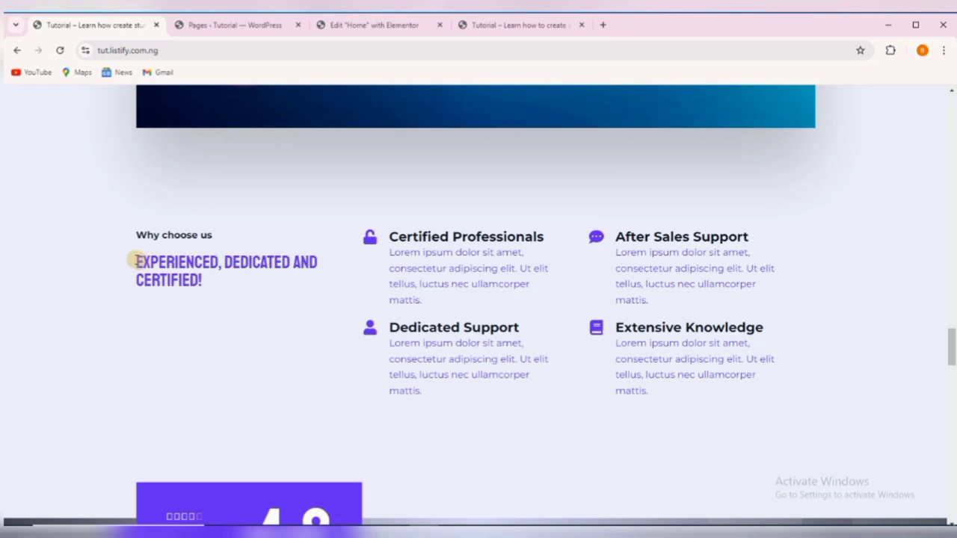
{"action": "left_click_drag", "start_coordinate": [136, 262], "coordinate": [211, 280]}
{"action": "right_click", "coordinate": [181, 266]}
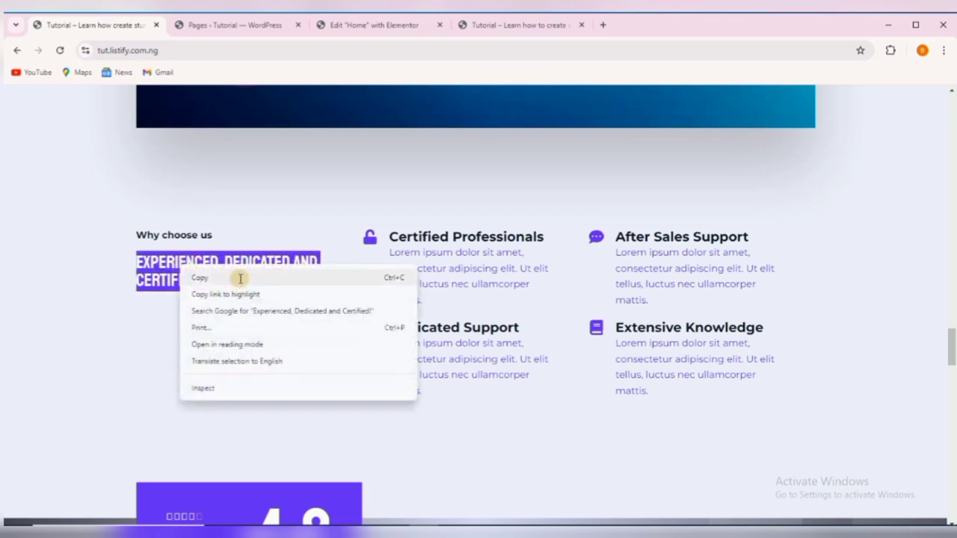
{"action": "left_click", "coordinate": [241, 278]}
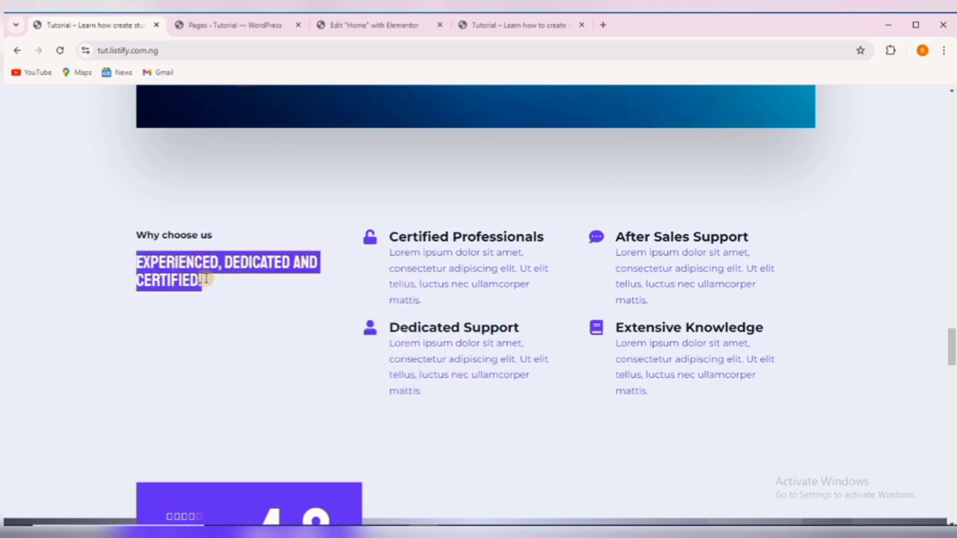
Paste it over the why-choose-us Heading Title in Elementor.
{"action": "left_click", "coordinate": [366, 26]}
{"action": "triple_click", "coordinate": [83, 241]}
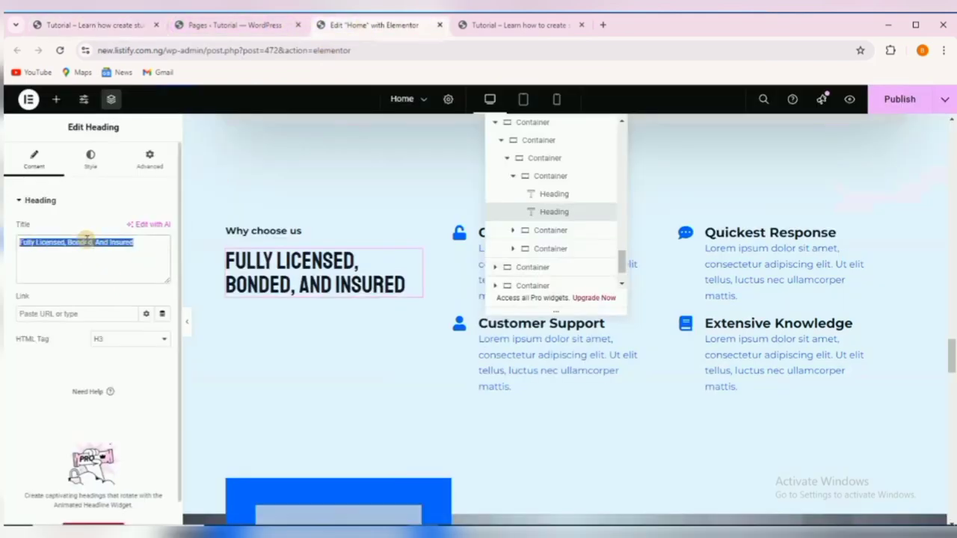
{"action": "right_click", "coordinate": [87, 240]}
{"action": "left_click", "coordinate": [120, 330]}
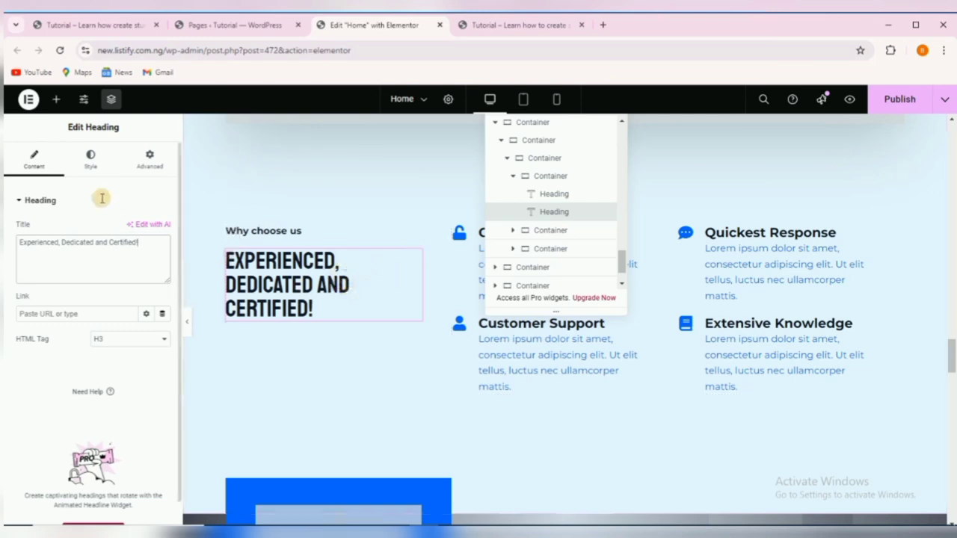
Set the heading's Style > Typography size to 36 px.
{"action": "left_click", "coordinate": [91, 159]}
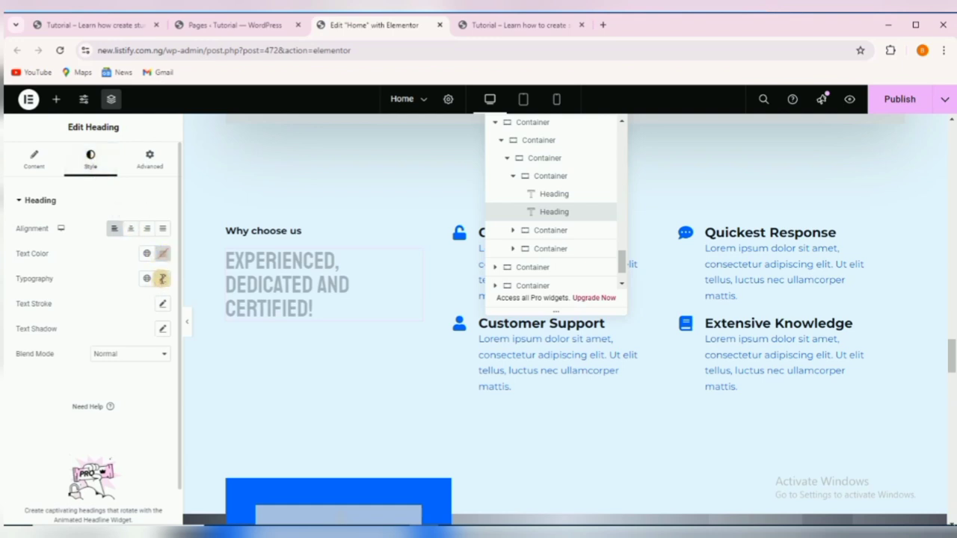
{"action": "left_click", "coordinate": [162, 278]}
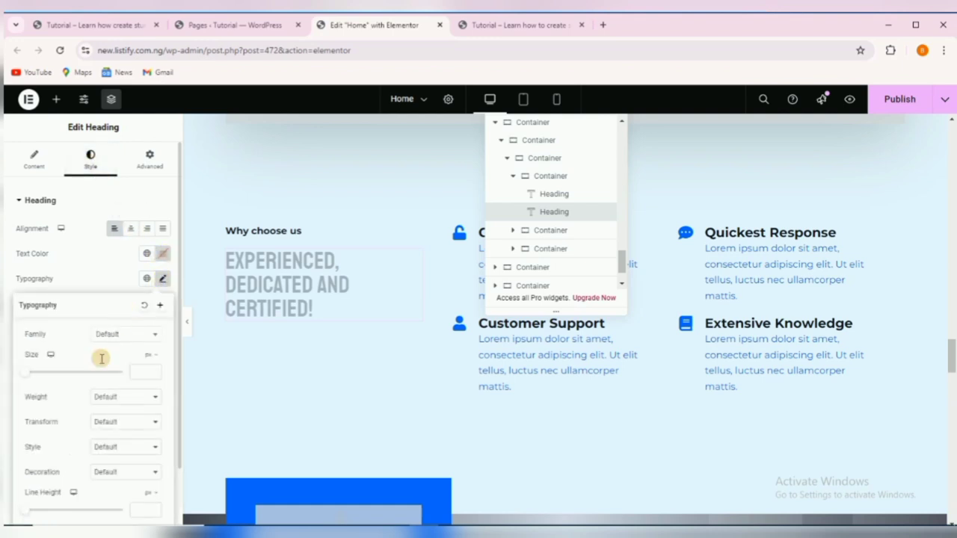
{"action": "left_click", "coordinate": [29, 374]}
{"action": "left_click_drag", "start_coordinate": [34, 374], "coordinate": [39, 374]}
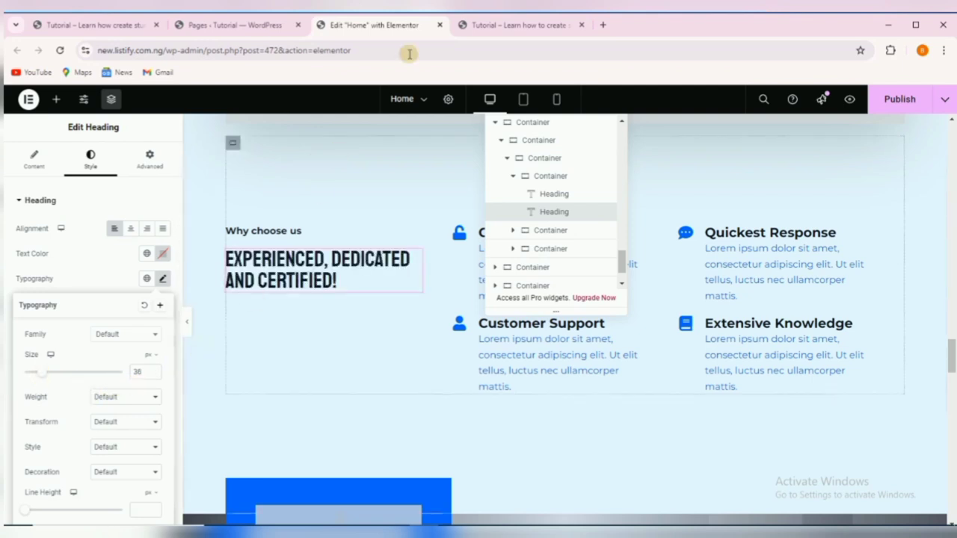
Compare the resized heading against the reference site, ending on the reference tab.
{"action": "left_click", "coordinate": [72, 24]}
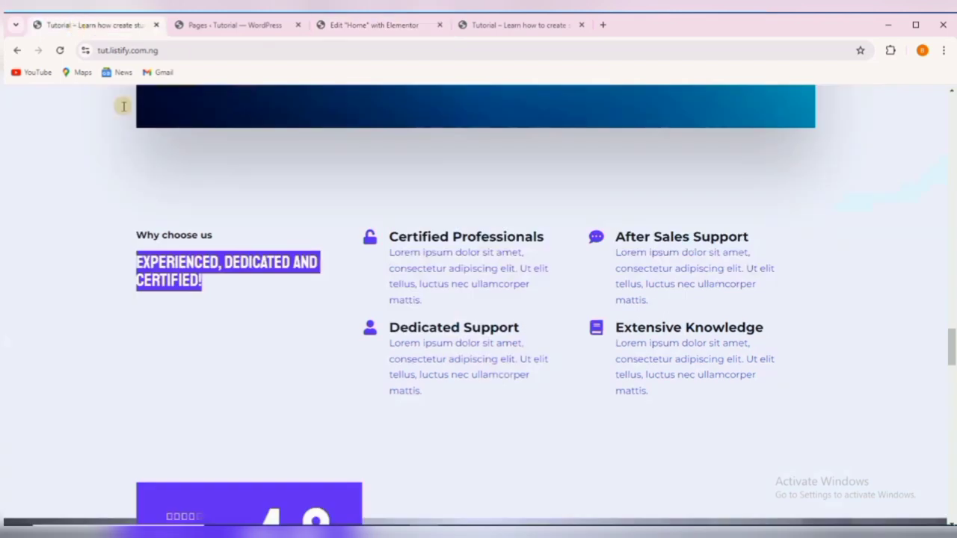
{"action": "left_click", "coordinate": [233, 314]}
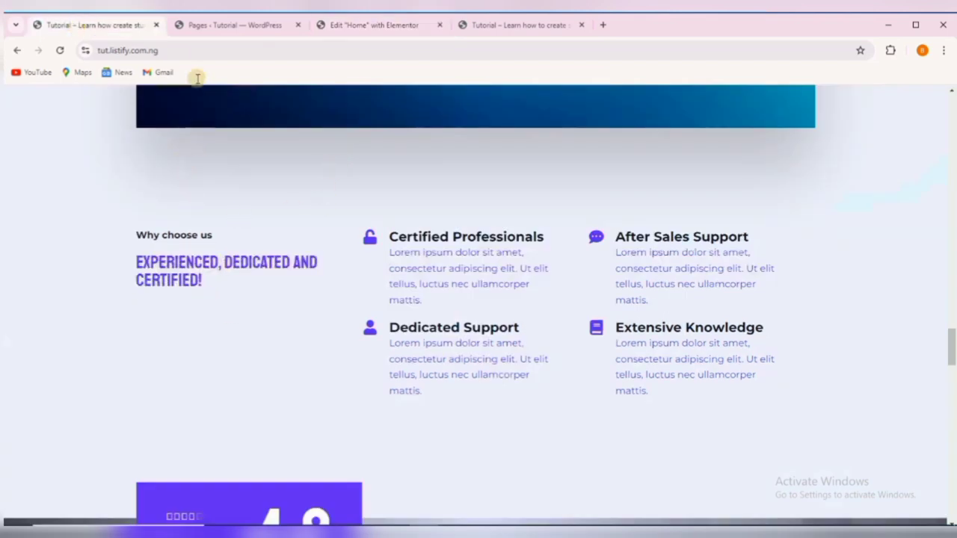
{"action": "left_click", "coordinate": [353, 24]}
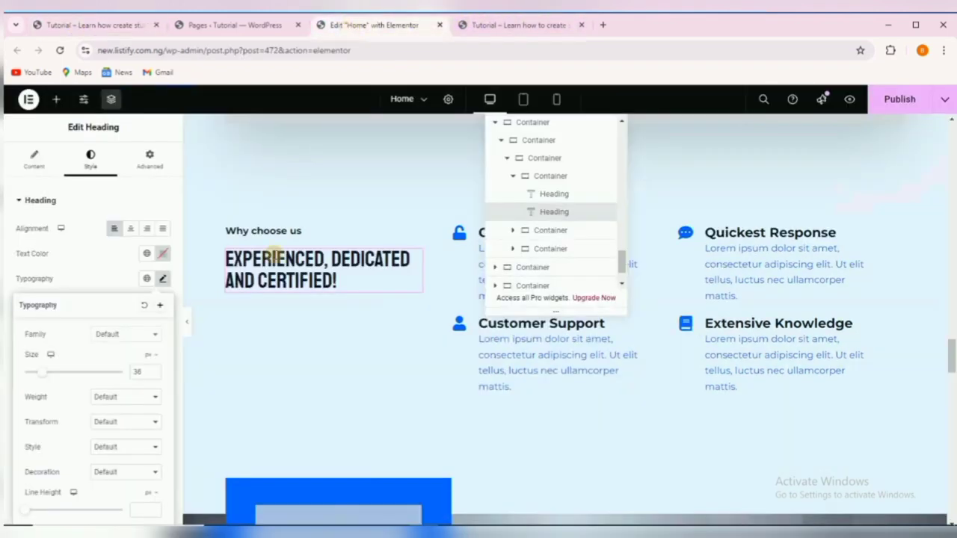
{"action": "left_click", "coordinate": [102, 26]}
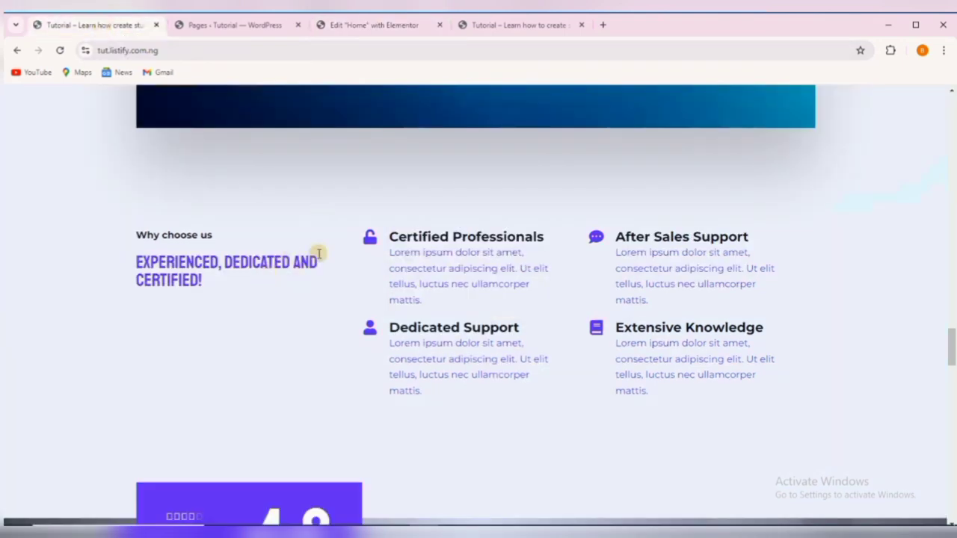
Inspect the Quickest Response icon box's Style > Content title and description settings.
{"action": "left_click", "coordinate": [359, 24]}
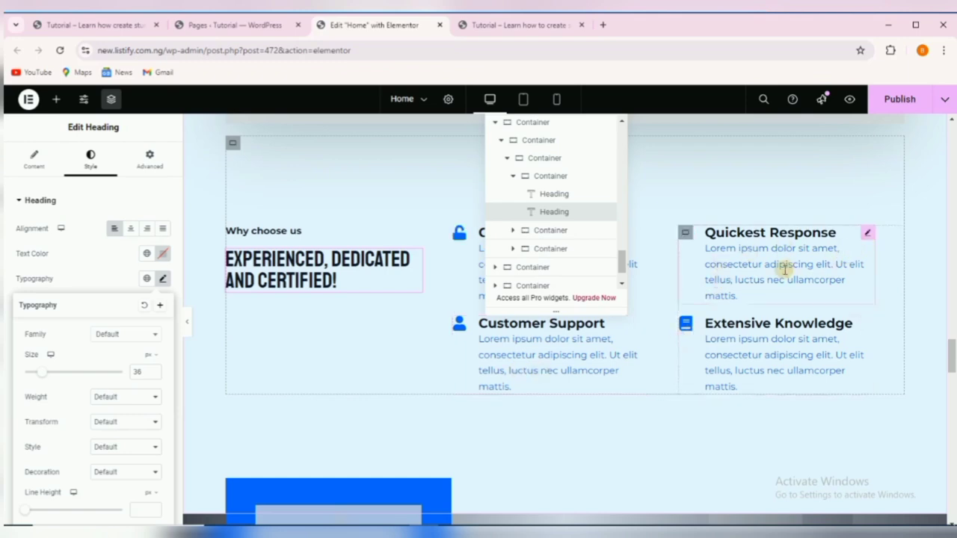
{"action": "left_click", "coordinate": [865, 230]}
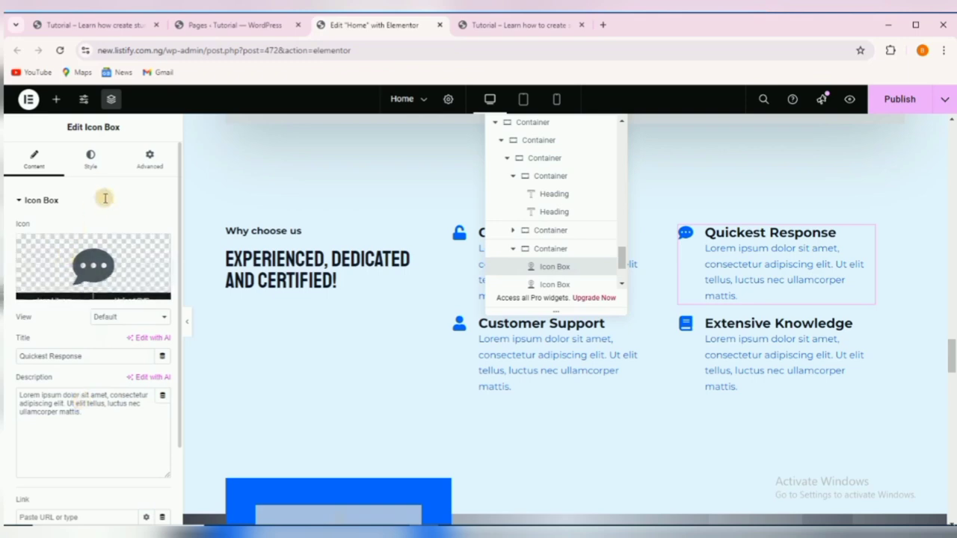
{"action": "left_click", "coordinate": [91, 160]}
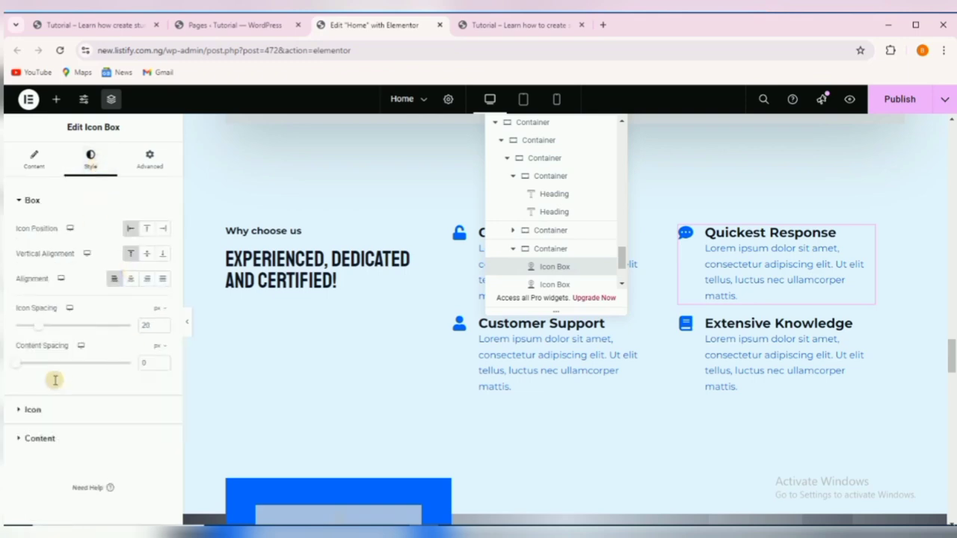
{"action": "left_click", "coordinate": [45, 439]}
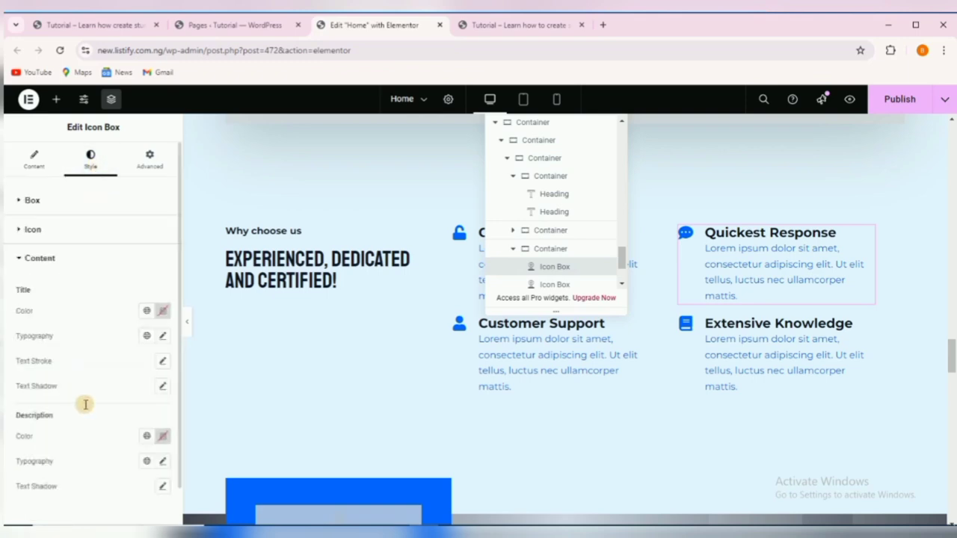
{"action": "scroll", "coordinate": [112, 374], "scroll_direction": "down", "scroll_amount": 1}
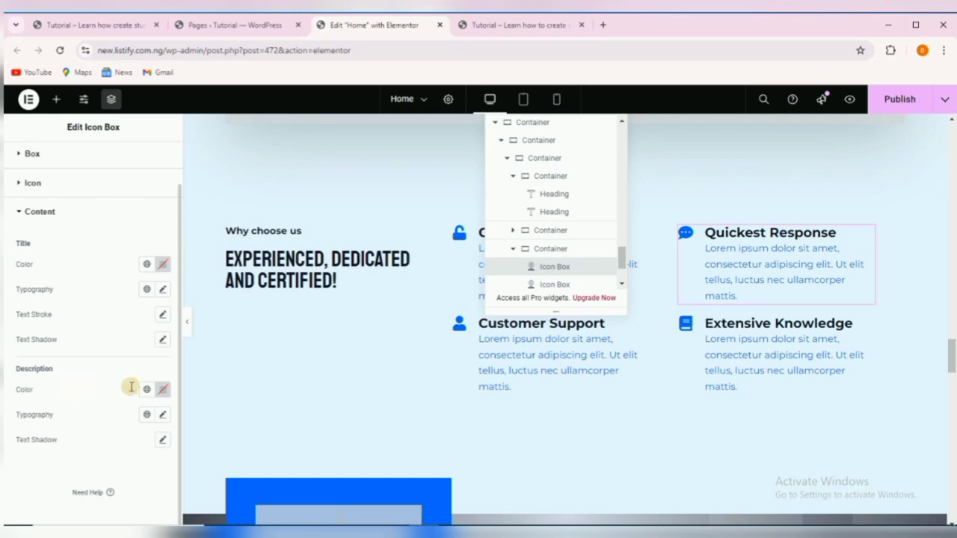
{"action": "scroll", "coordinate": [446, 412], "scroll_direction": "down", "scroll_amount": 2}
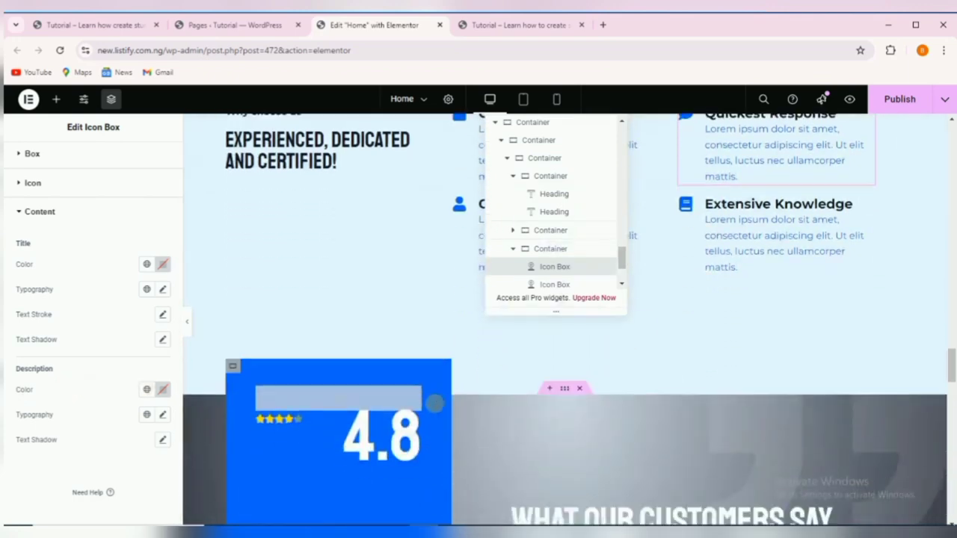
{"action": "scroll", "coordinate": [434, 402], "scroll_direction": "up", "scroll_amount": 6}
{"action": "scroll", "coordinate": [391, 385], "scroll_direction": "up", "scroll_amount": 4}
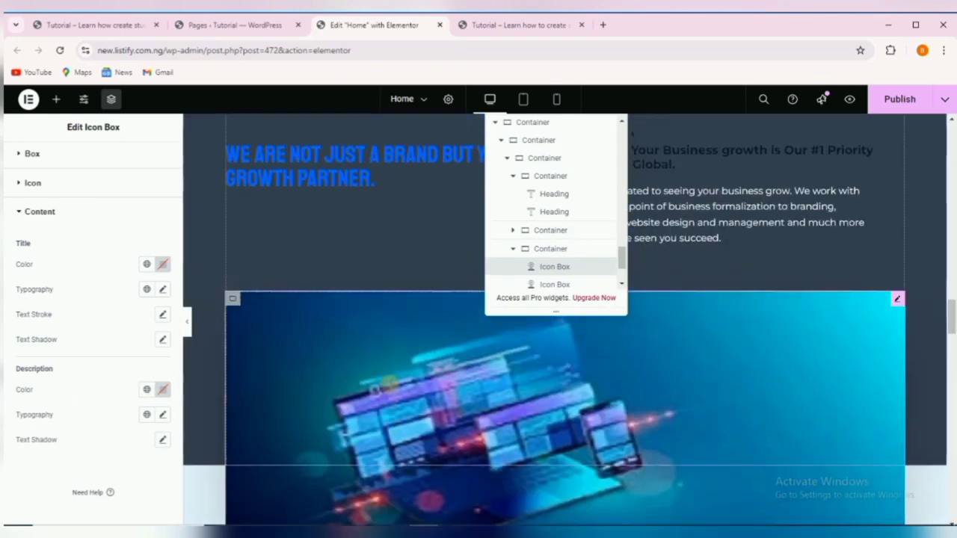
Copy the #0067FF text colour from the blue growth-partner heading.
{"action": "left_click", "coordinate": [351, 327]}
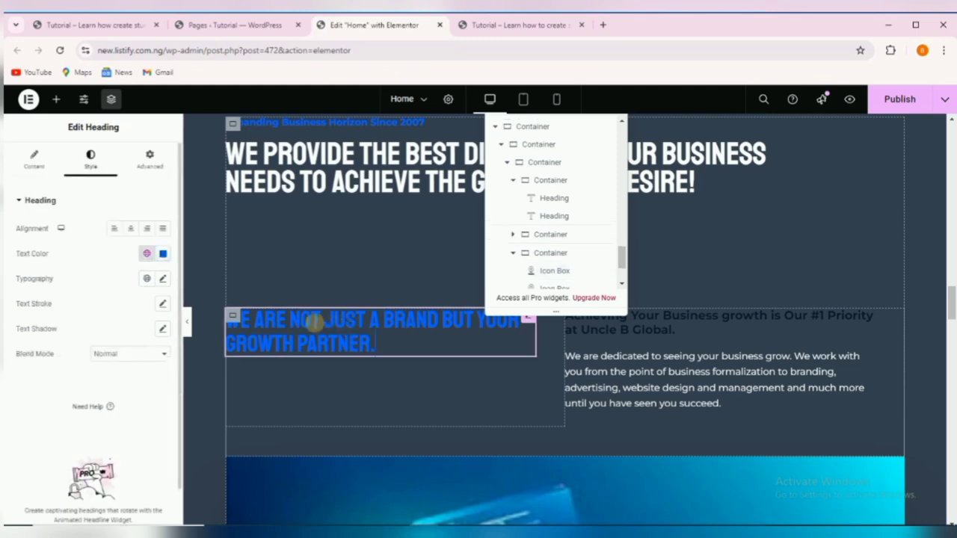
{"action": "left_click", "coordinate": [164, 253]}
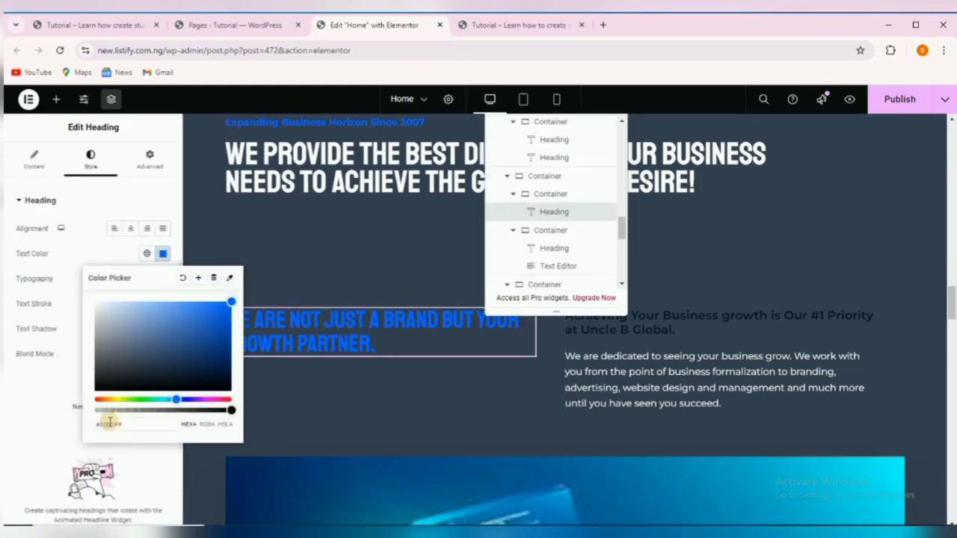
{"action": "left_click_drag", "start_coordinate": [124, 425], "coordinate": [95, 428]}
{"action": "right_click", "coordinate": [109, 425]}
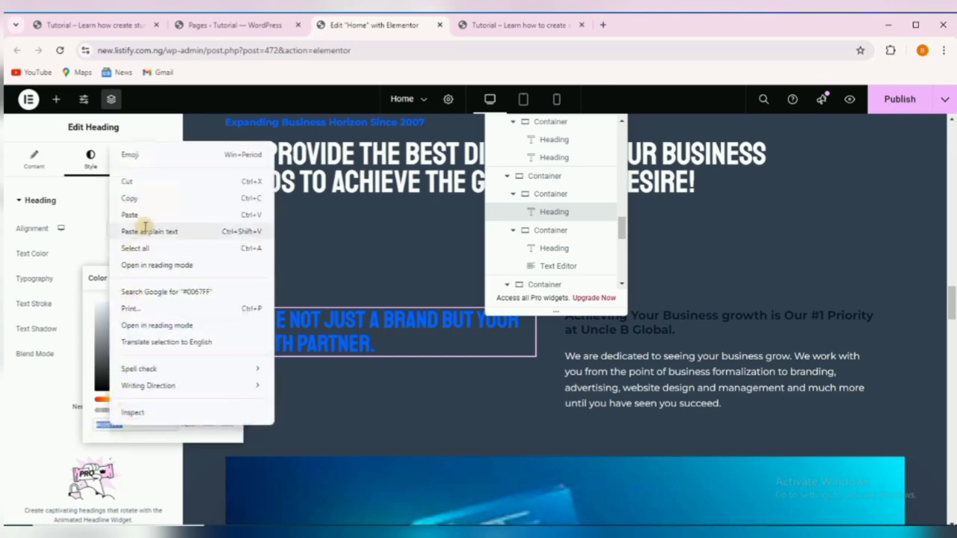
{"action": "left_click", "coordinate": [131, 197]}
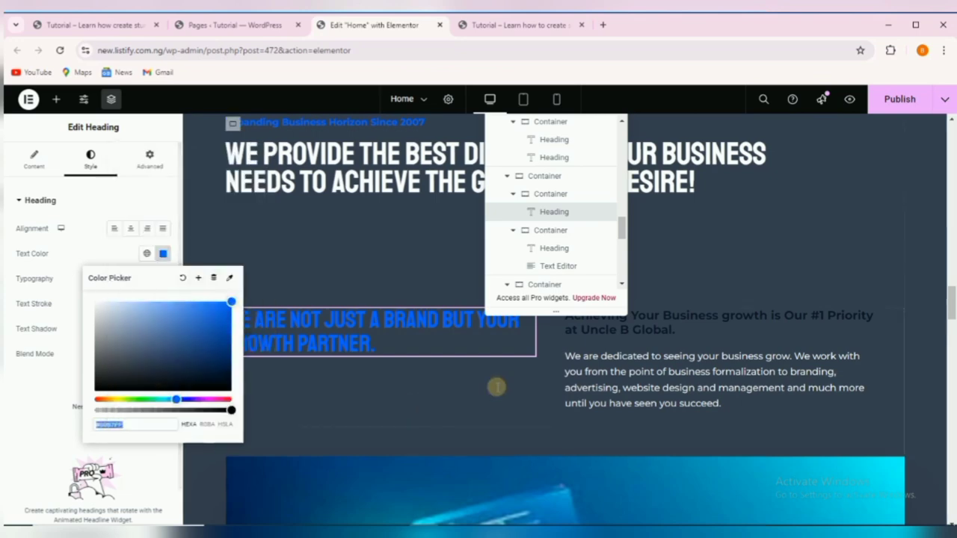
{"action": "scroll", "coordinate": [494, 382], "scroll_direction": "down", "scroll_amount": 5}
{"action": "scroll", "coordinate": [490, 380], "scroll_direction": "down", "scroll_amount": 6}
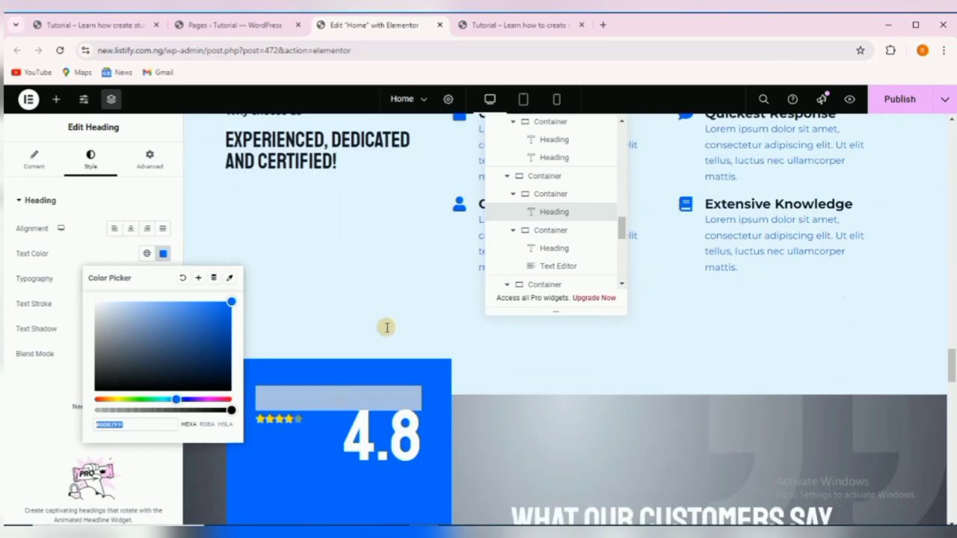
{"action": "scroll", "coordinate": [387, 327], "scroll_direction": "up", "scroll_amount": 1}
Paste #0067FF as the why-choose-us heading's text colour.
{"action": "left_click", "coordinate": [391, 206]}
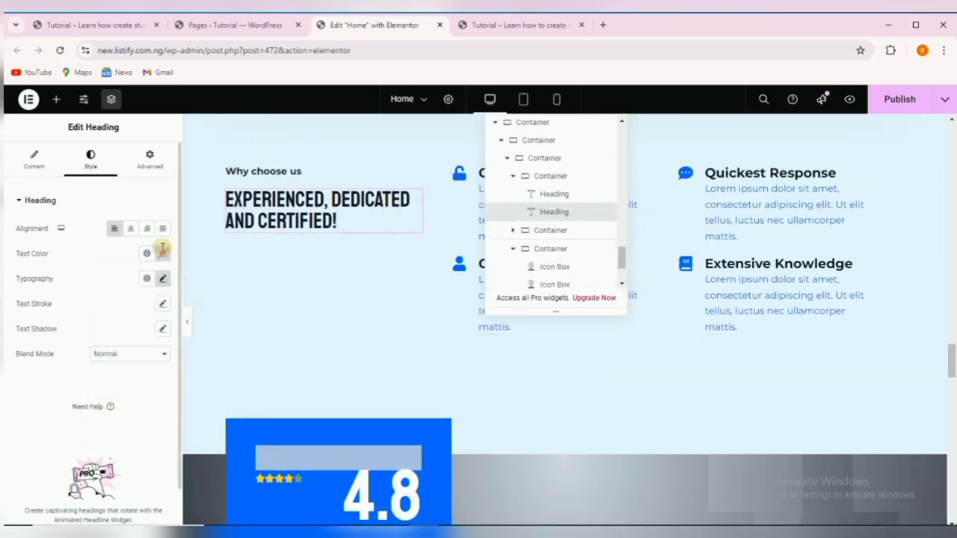
{"action": "left_click", "coordinate": [162, 253]}
{"action": "right_click", "coordinate": [112, 425]}
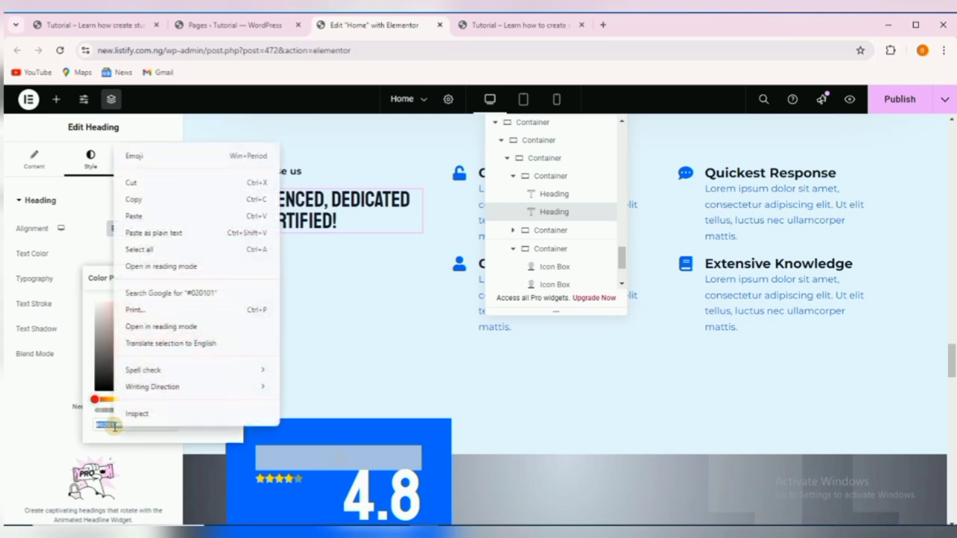
{"action": "left_click", "coordinate": [155, 216]}
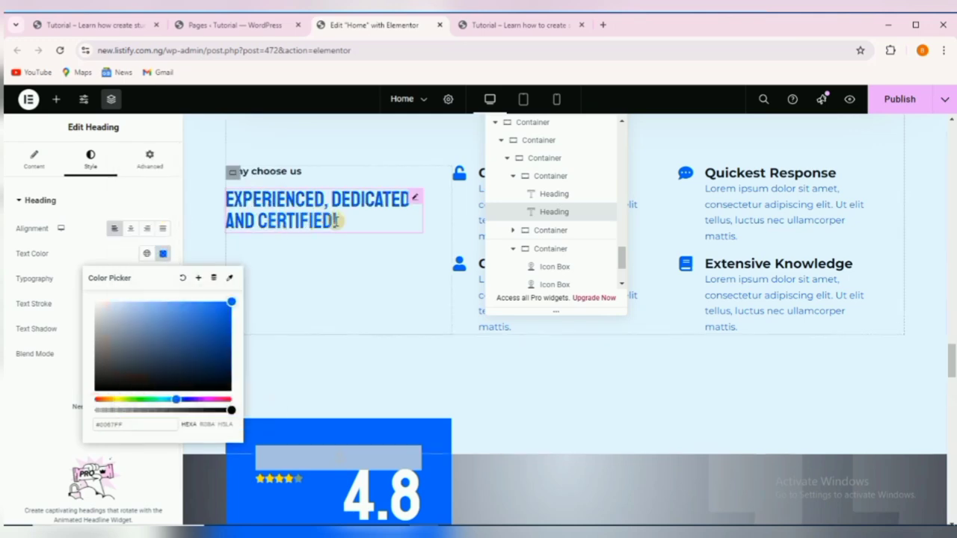
{"action": "left_click", "coordinate": [390, 277]}
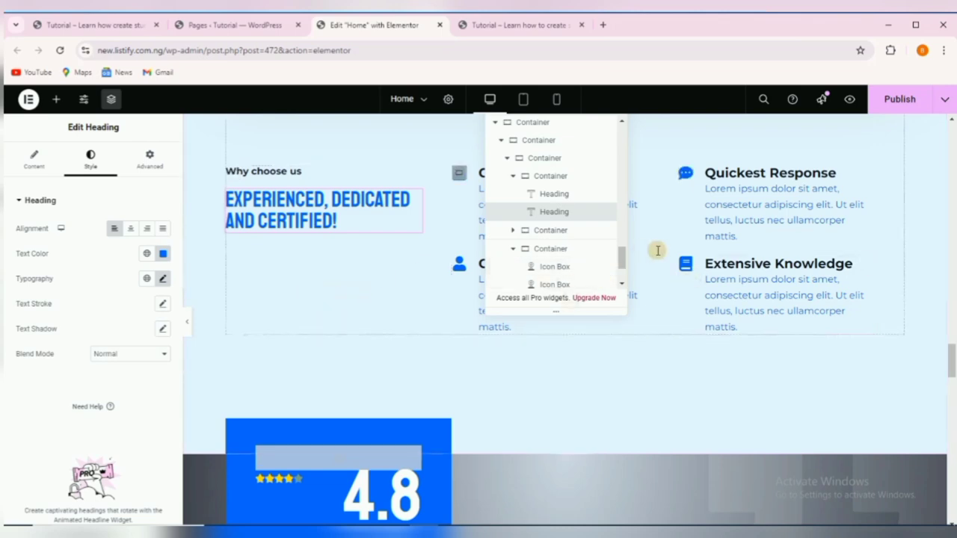
{"action": "scroll", "coordinate": [578, 386], "scroll_direction": "up", "scroll_amount": 3}
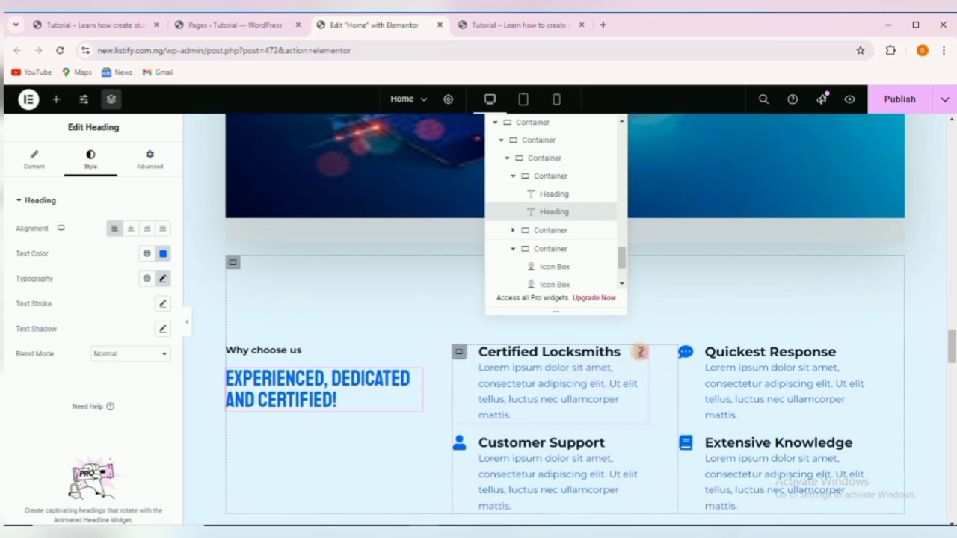
Retitle the Certified Locksmiths icon box to 'Certified Professionals' from the reference site.
{"action": "left_click", "coordinate": [642, 352]}
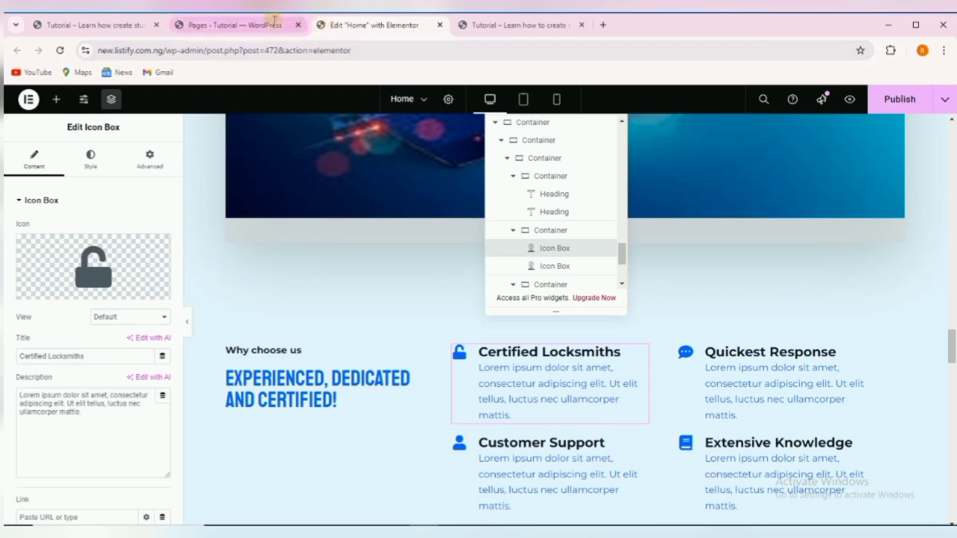
{"action": "left_click", "coordinate": [95, 25]}
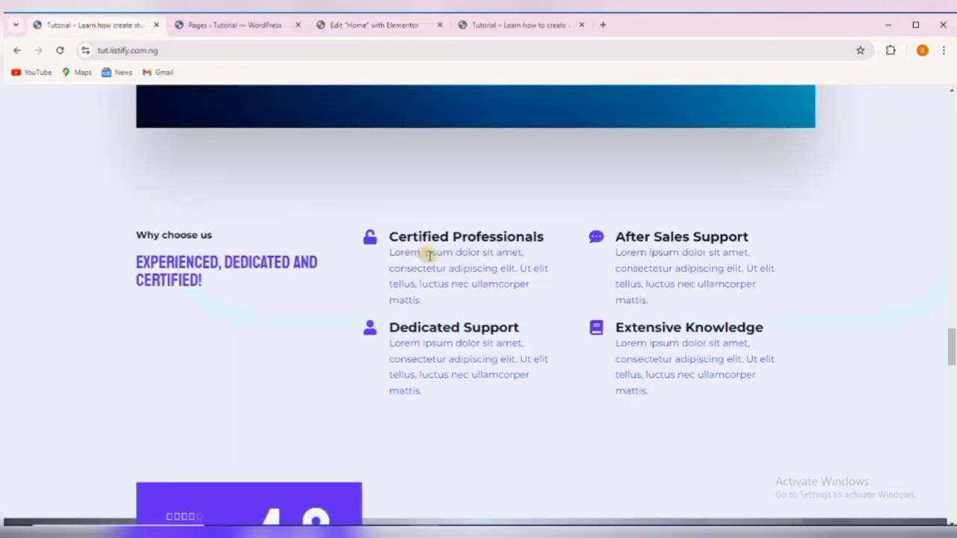
{"action": "left_click_drag", "start_coordinate": [388, 236], "coordinate": [550, 234]}
{"action": "right_click", "coordinate": [508, 234]}
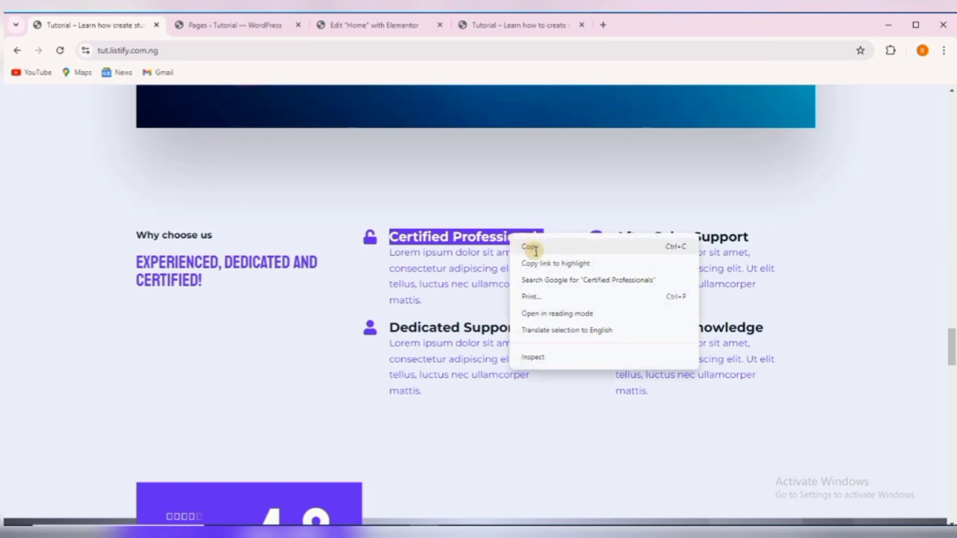
{"action": "left_click", "coordinate": [530, 247]}
{"action": "left_click", "coordinate": [343, 25]}
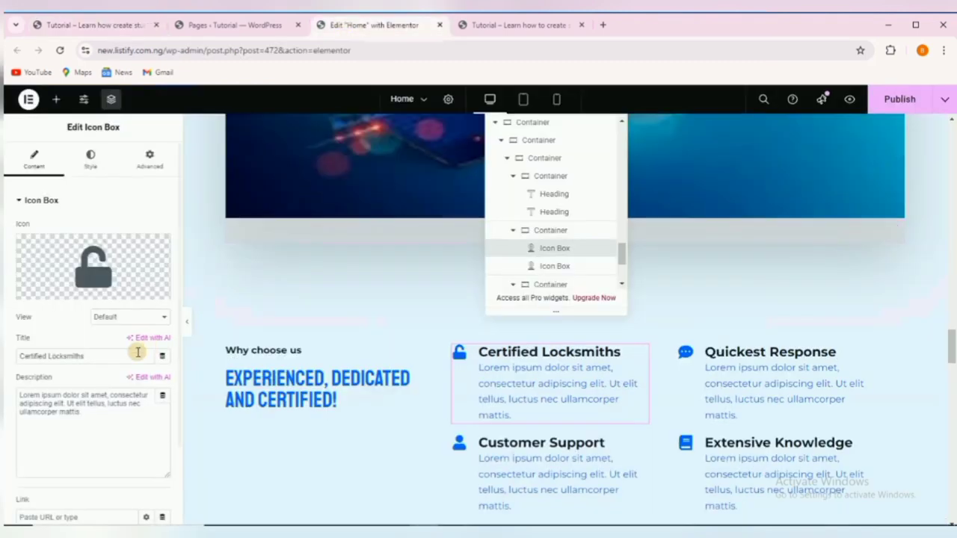
{"action": "double_click", "coordinate": [53, 356]}
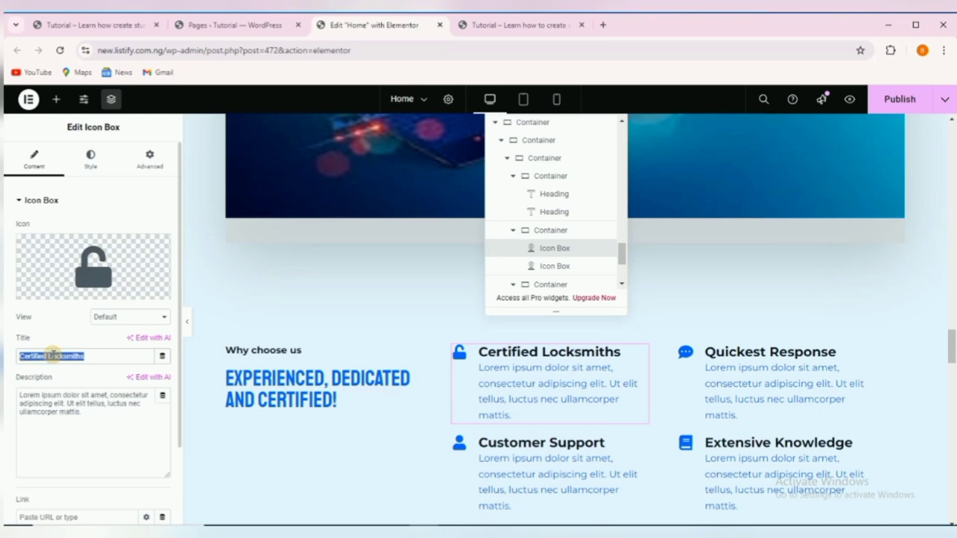
{"action": "right_click", "coordinate": [53, 356]}
{"action": "left_click", "coordinate": [100, 141]}
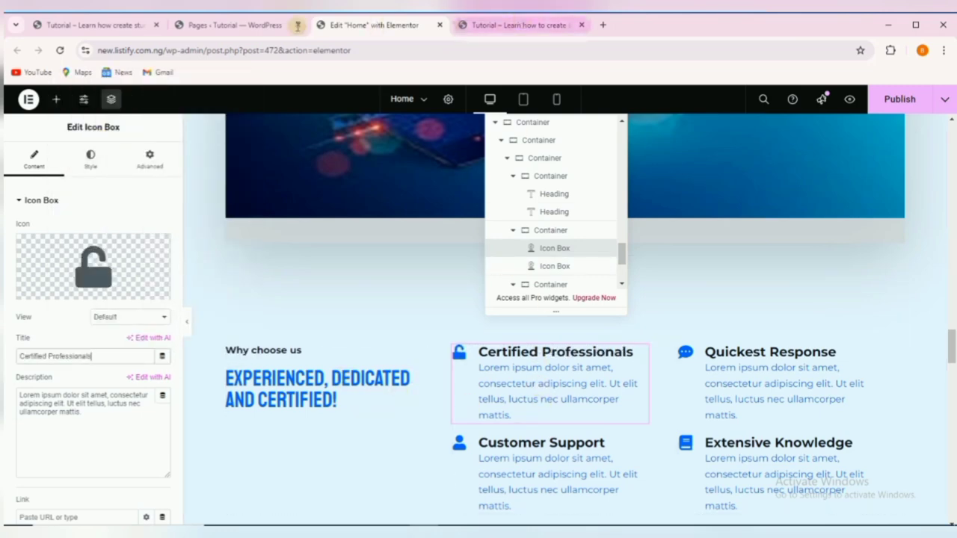
Retitle the Quickest Response icon box to 'After Sales Support' from the reference site.
{"action": "left_click", "coordinate": [95, 25]}
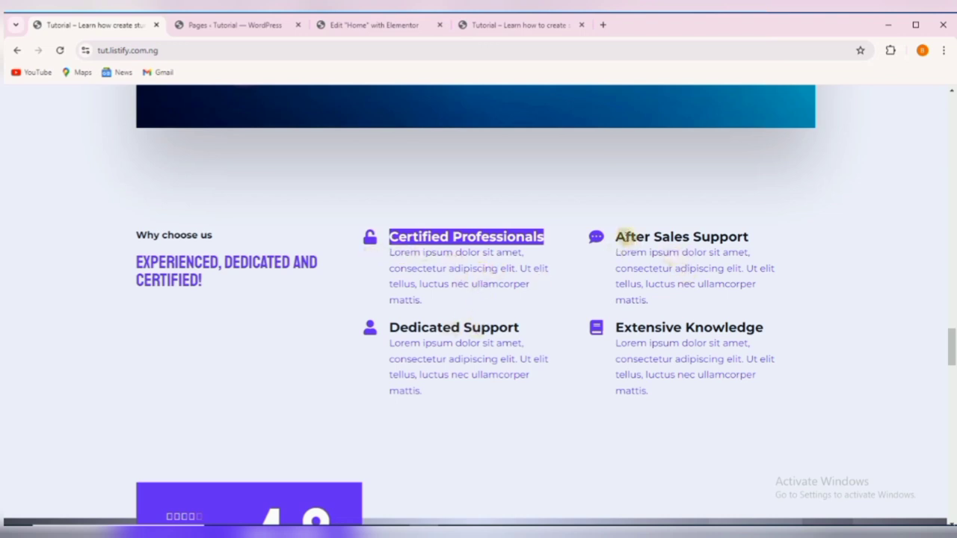
{"action": "left_click_drag", "start_coordinate": [617, 237], "coordinate": [736, 237]}
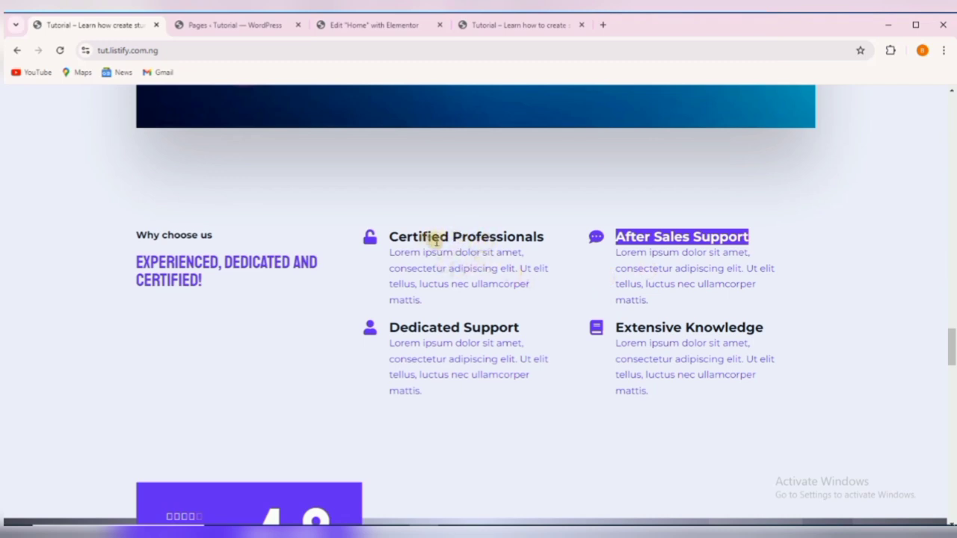
{"action": "right_click", "coordinate": [668, 240]}
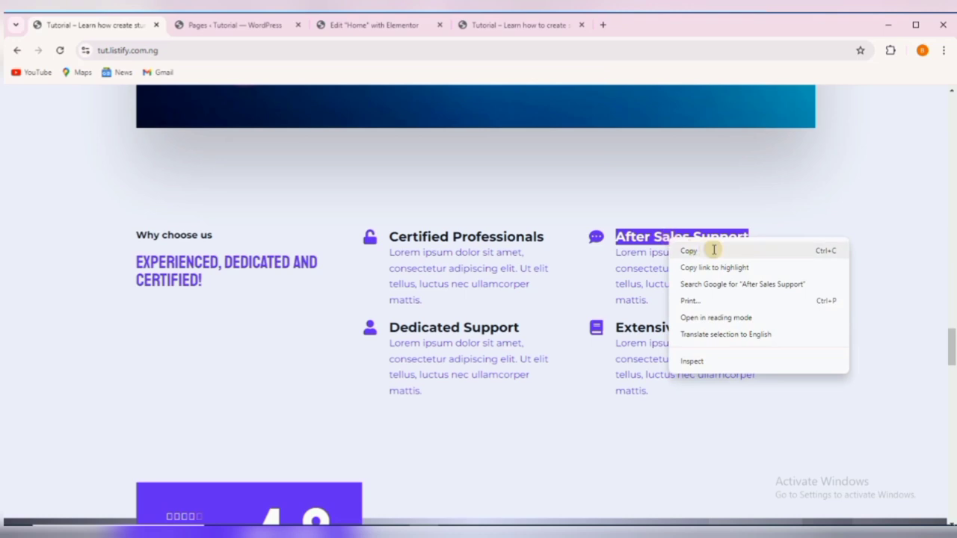
{"action": "left_click", "coordinate": [714, 250]}
{"action": "left_click", "coordinate": [364, 23]}
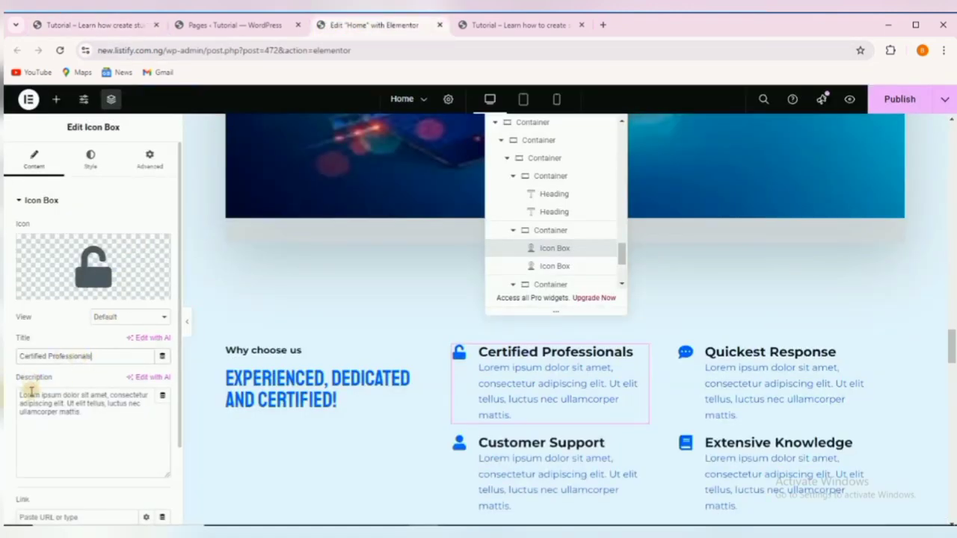
{"action": "left_click", "coordinate": [742, 384]}
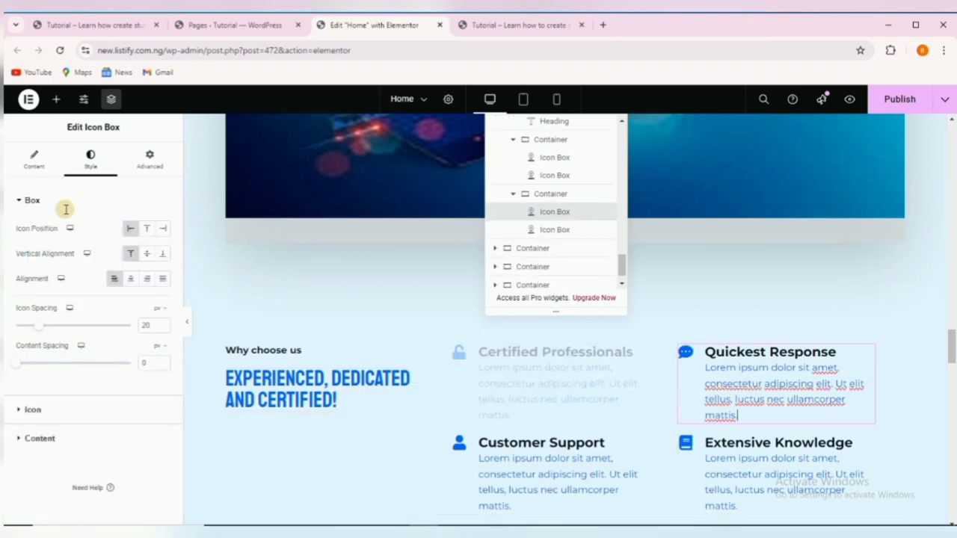
{"action": "left_click", "coordinate": [41, 159]}
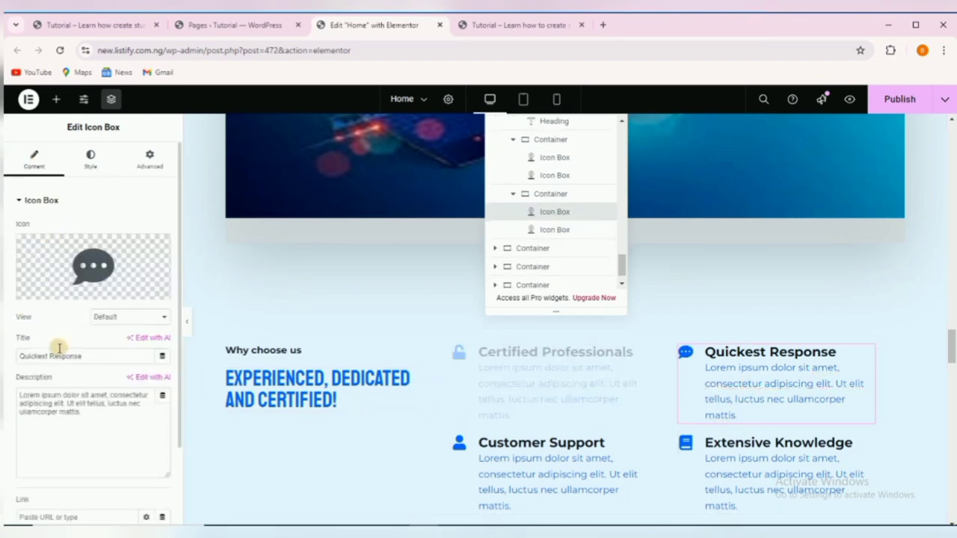
{"action": "triple_click", "coordinate": [59, 357]}
{"action": "right_click", "coordinate": [59, 357]}
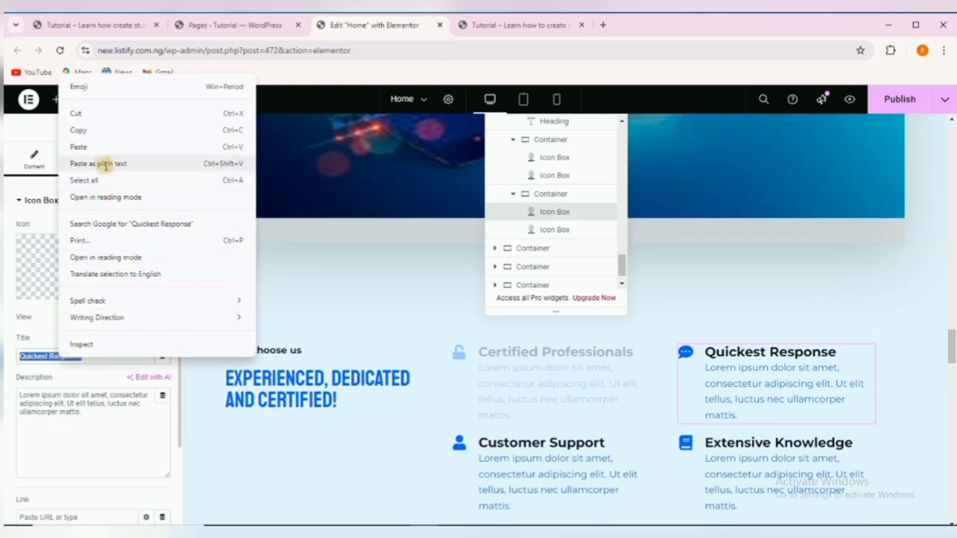
{"action": "left_click", "coordinate": [107, 142]}
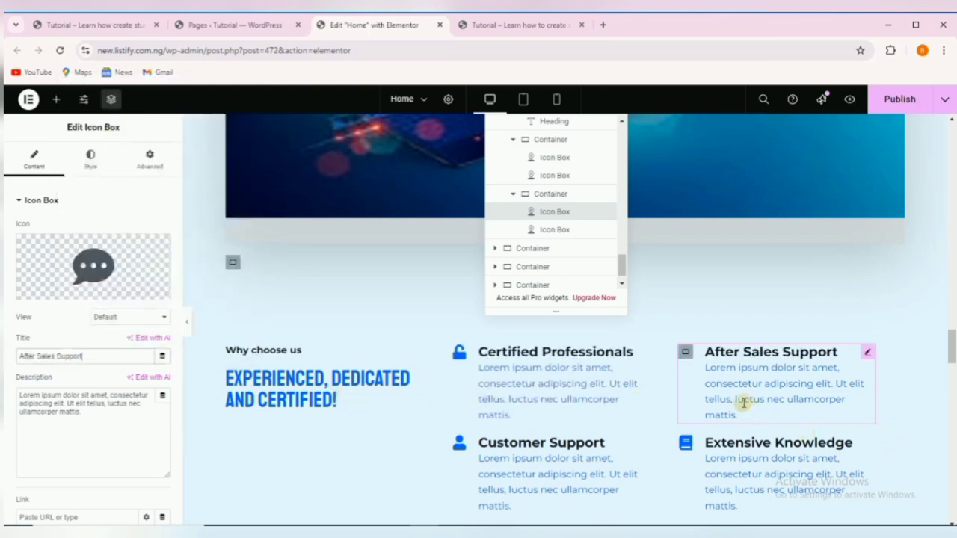
Select the Extensive Knowledge icon box for retitling.
{"action": "scroll", "coordinate": [613, 360], "scroll_direction": "down", "scroll_amount": 2}
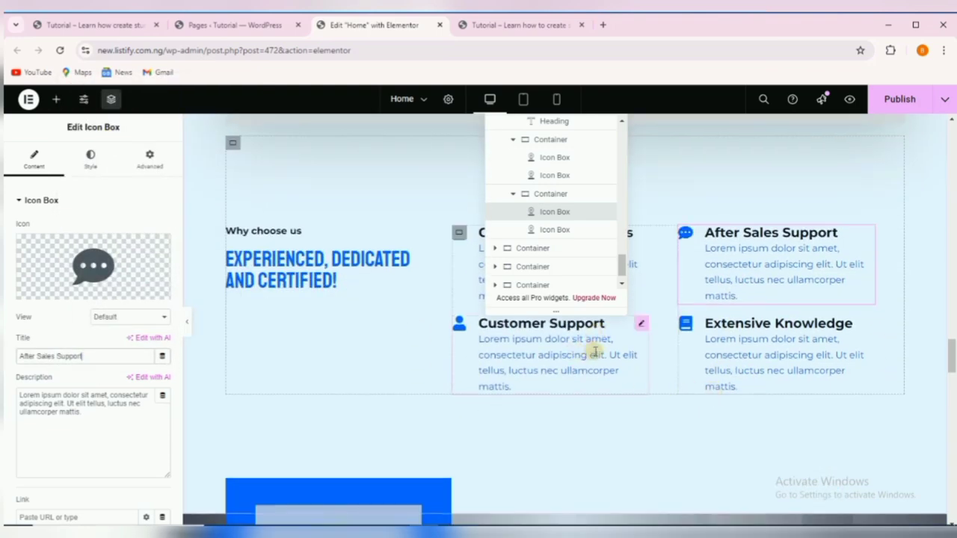
{"action": "left_click", "coordinate": [867, 321]}
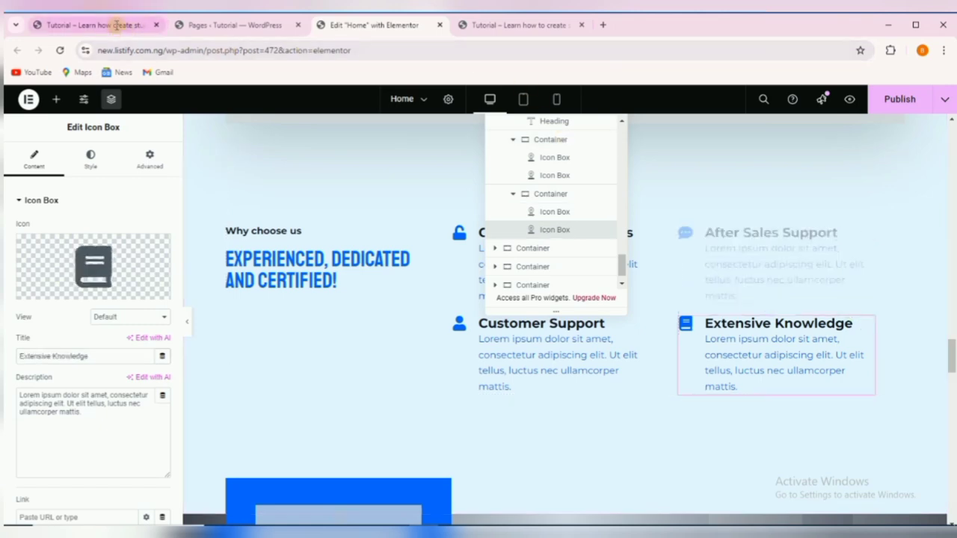
{"action": "mouse_move", "coordinate": [117, 25]}
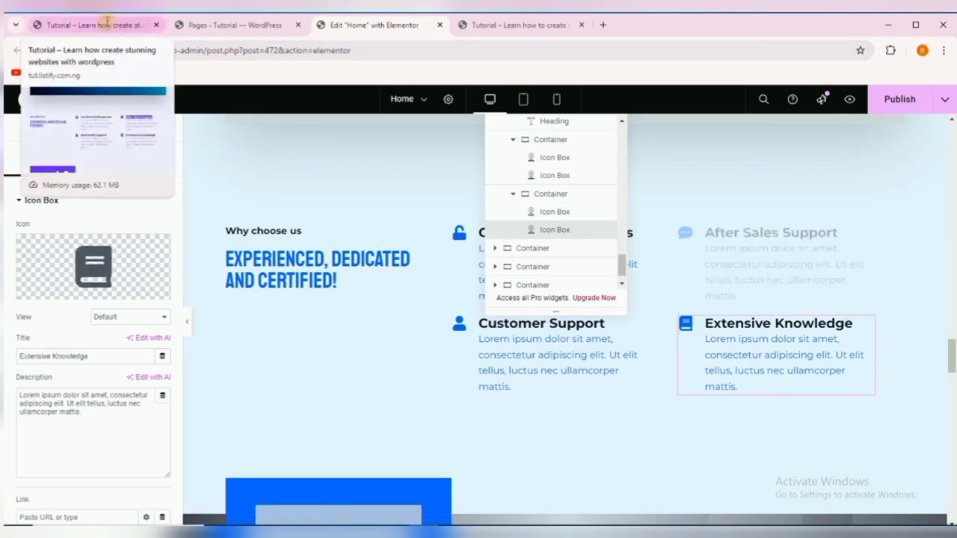
Scroll the reference site to the testimonials and select the 'WHAT OUR CUSTOMERS SAY' heading.
{"action": "left_click", "coordinate": [107, 24]}
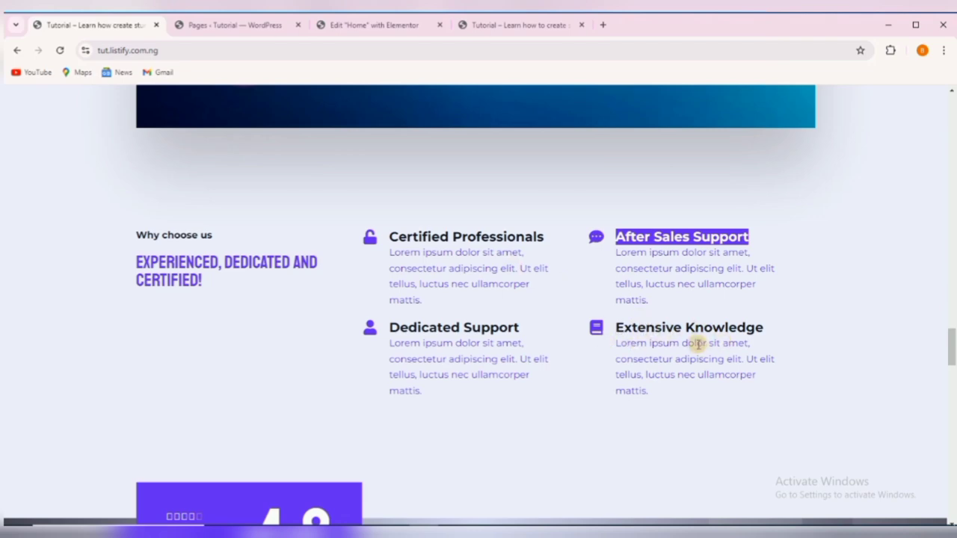
{"action": "scroll", "coordinate": [565, 344], "scroll_direction": "down", "scroll_amount": 3}
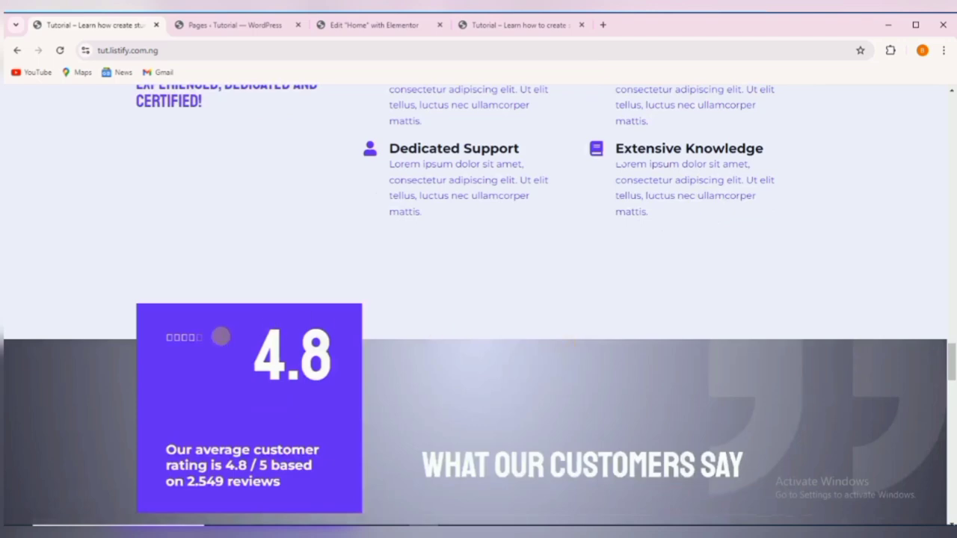
{"action": "scroll", "coordinate": [262, 347], "scroll_direction": "down", "scroll_amount": 3}
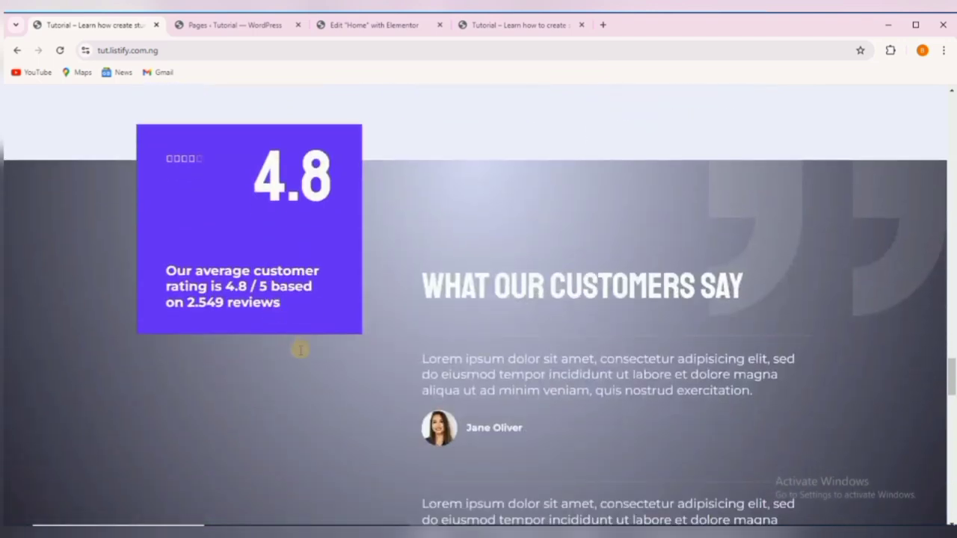
{"action": "scroll", "coordinate": [385, 316], "scroll_direction": "up", "scroll_amount": 4}
{"action": "scroll", "coordinate": [385, 314], "scroll_direction": "down", "scroll_amount": 2}
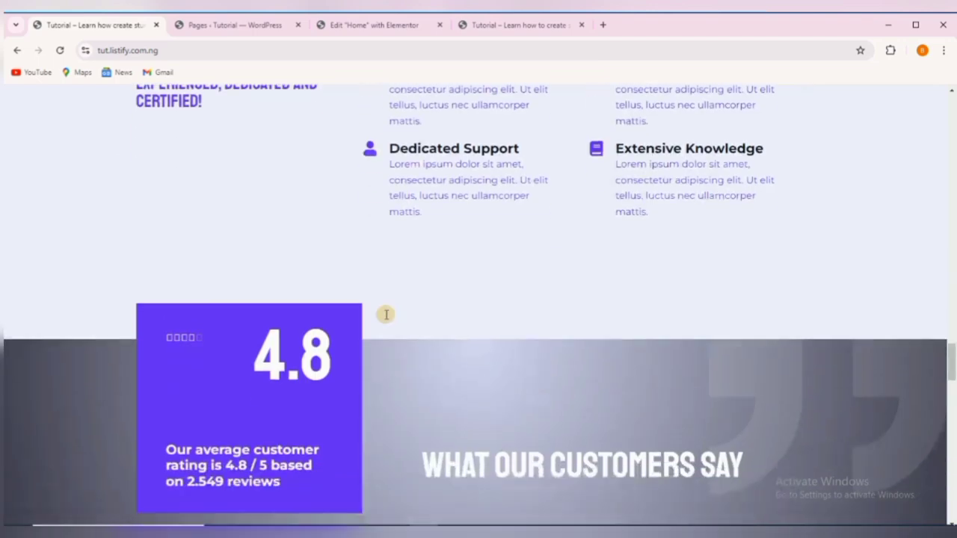
{"action": "scroll", "coordinate": [451, 332], "scroll_direction": "down", "scroll_amount": 2}
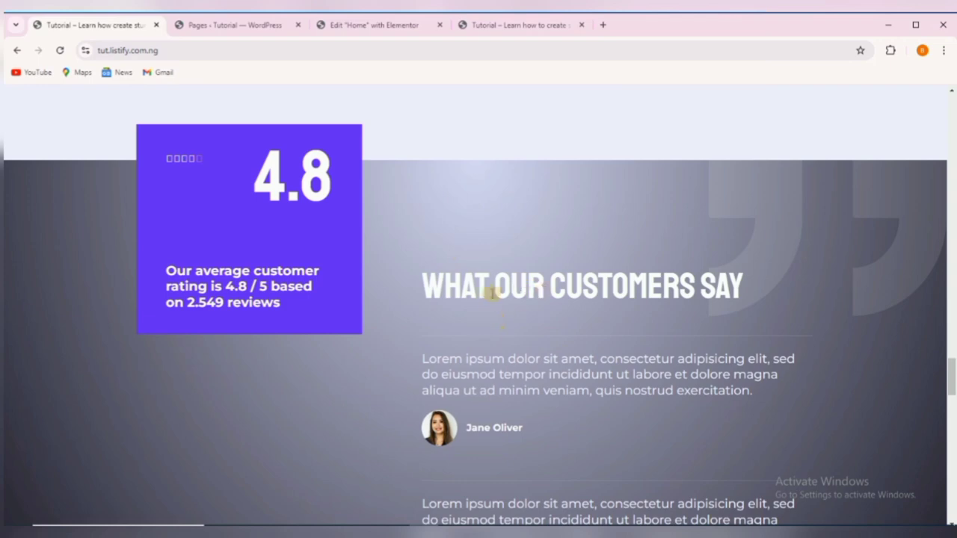
{"action": "scroll", "coordinate": [444, 288], "scroll_direction": "down", "scroll_amount": 2}
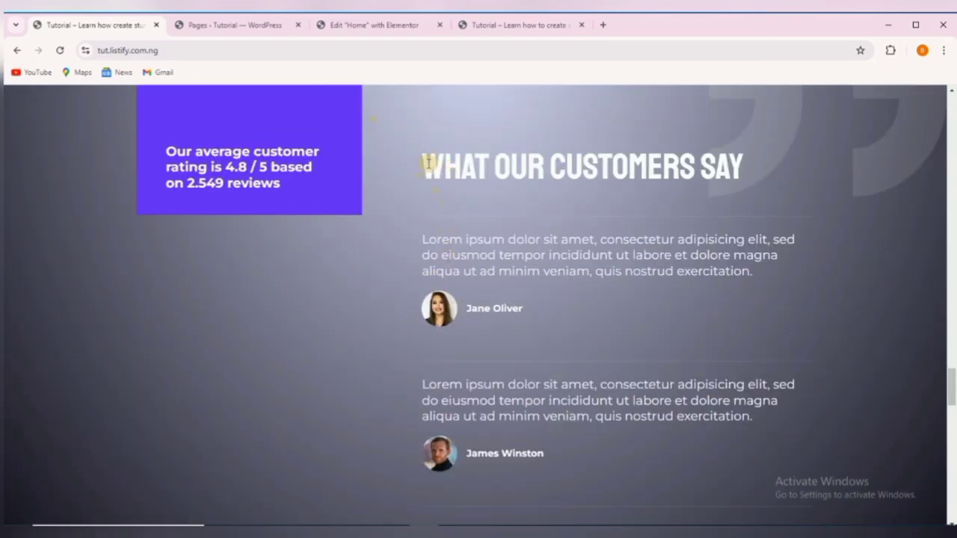
{"action": "left_click_drag", "start_coordinate": [426, 162], "coordinate": [739, 187]}
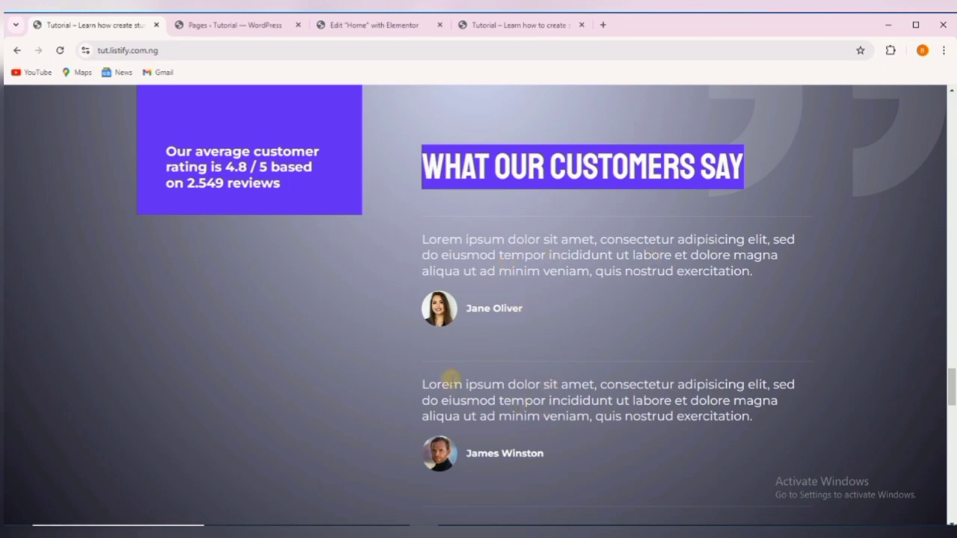
Leave the reference testimonials and go back to the 'Edit "Home" with Elementor' tab.
{"action": "scroll", "coordinate": [611, 384], "scroll_direction": "down", "scroll_amount": 2}
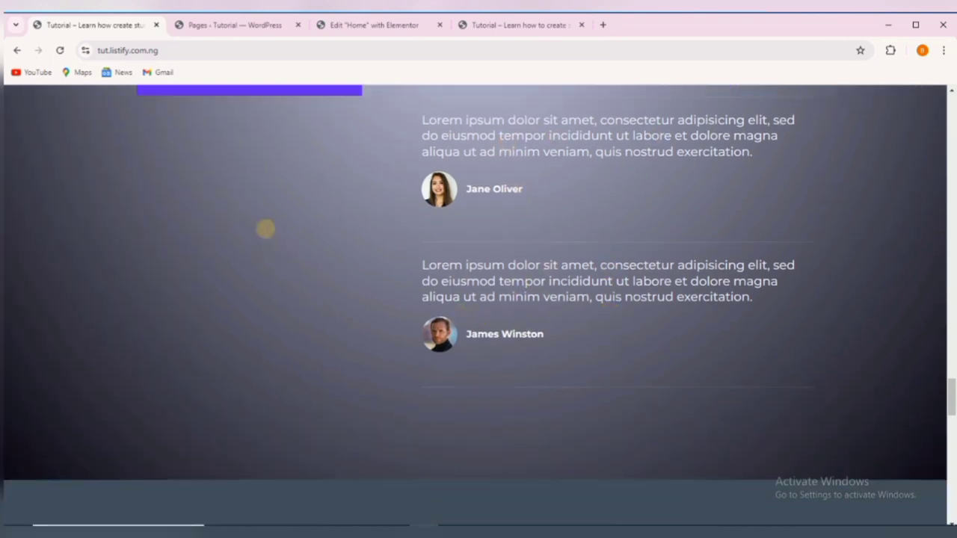
{"action": "left_click", "coordinate": [342, 30]}
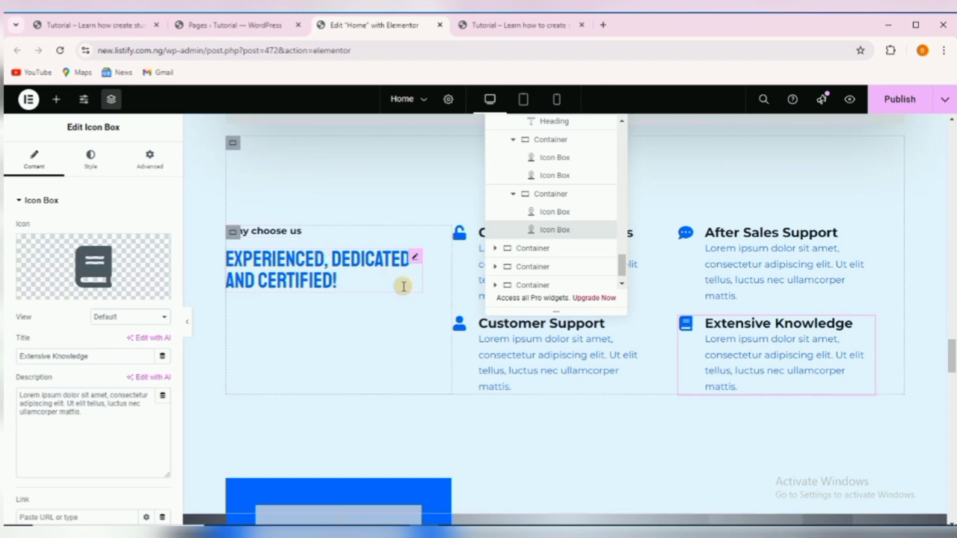
{"action": "scroll", "coordinate": [374, 359], "scroll_direction": "down", "scroll_amount": 6}
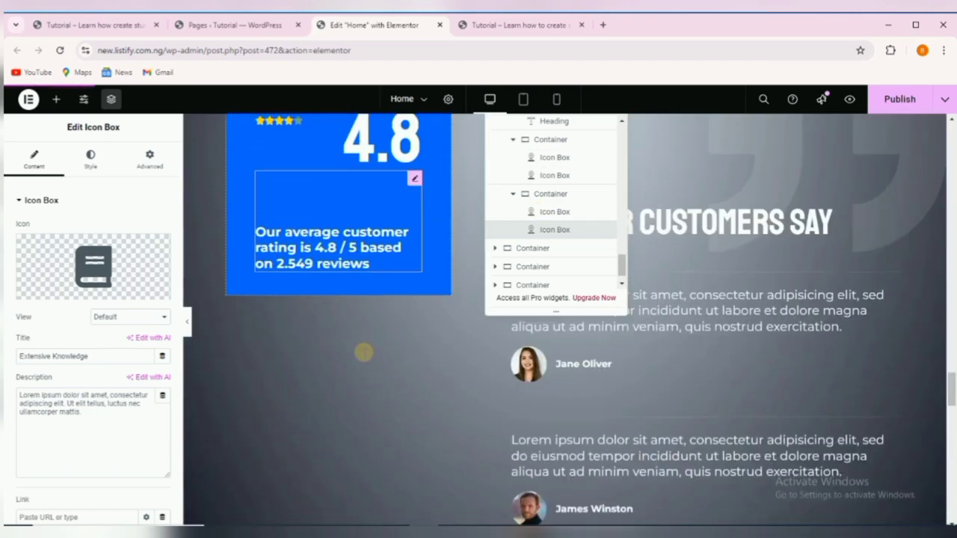
{"action": "scroll", "coordinate": [363, 348], "scroll_direction": "up", "scroll_amount": 2}
{"action": "scroll", "coordinate": [394, 357], "scroll_direction": "up", "scroll_amount": 1}
{"action": "left_click", "coordinate": [680, 344]}
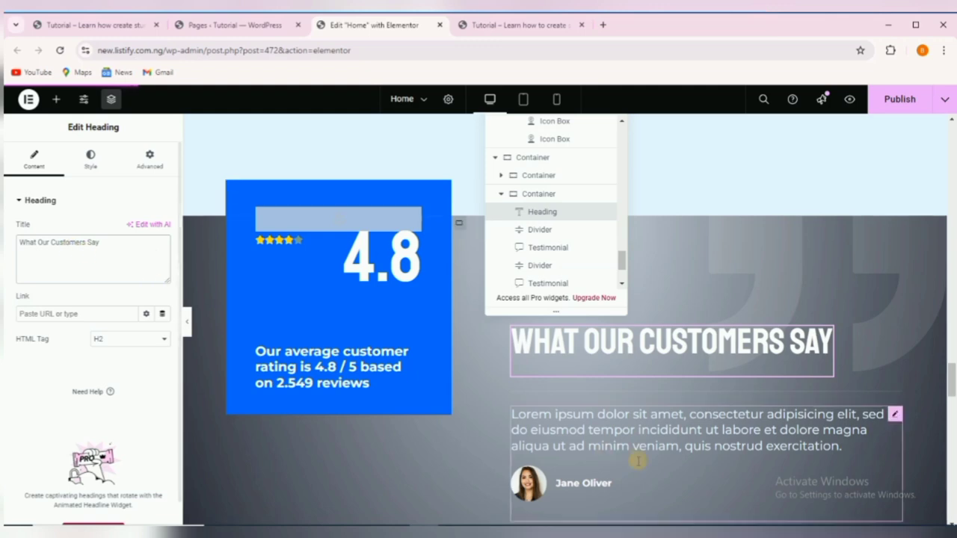
{"action": "left_click", "coordinate": [661, 423]}
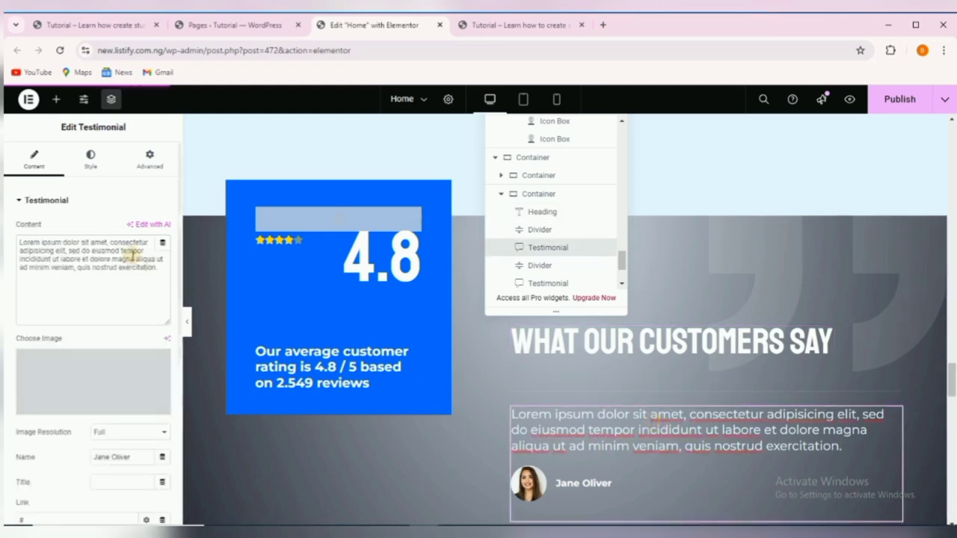
{"action": "left_click", "coordinate": [44, 252]}
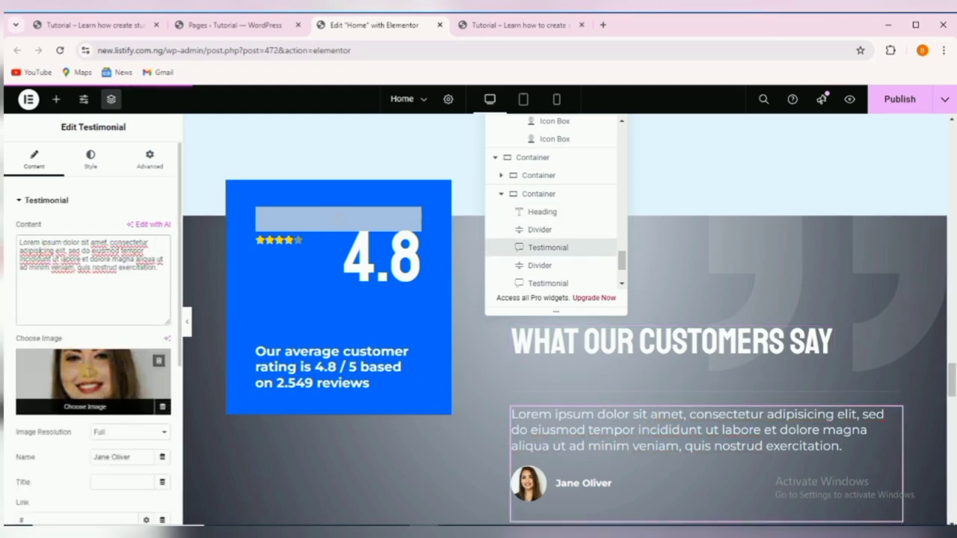
{"action": "left_click", "coordinate": [88, 370]}
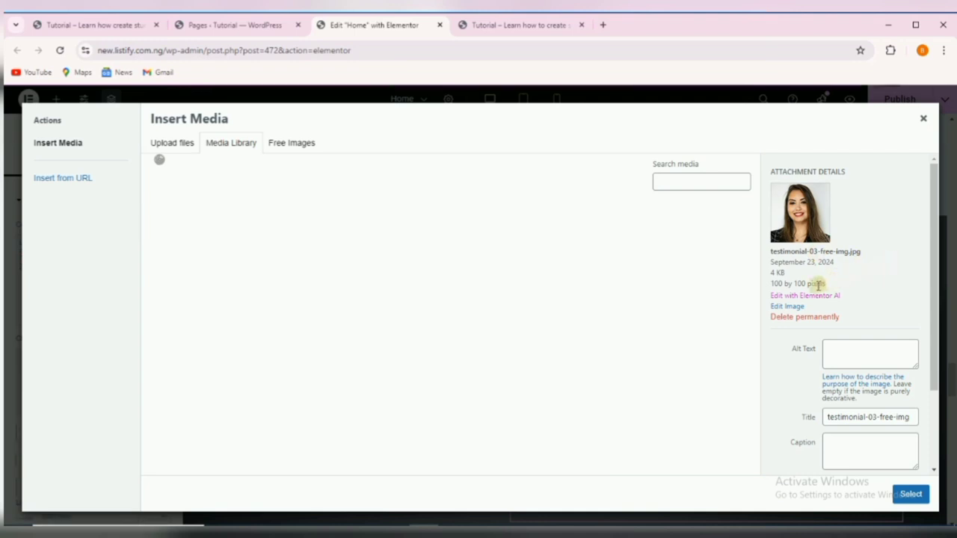
{"action": "left_click", "coordinate": [923, 118]}
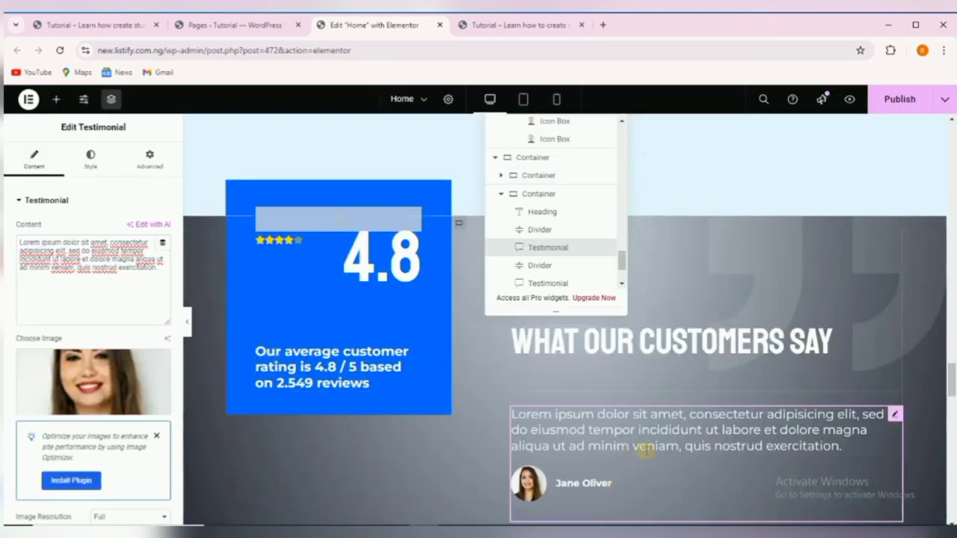
{"action": "scroll", "coordinate": [606, 464], "scroll_direction": "down", "scroll_amount": 3}
{"action": "scroll", "coordinate": [747, 432], "scroll_direction": "down", "scroll_amount": 1}
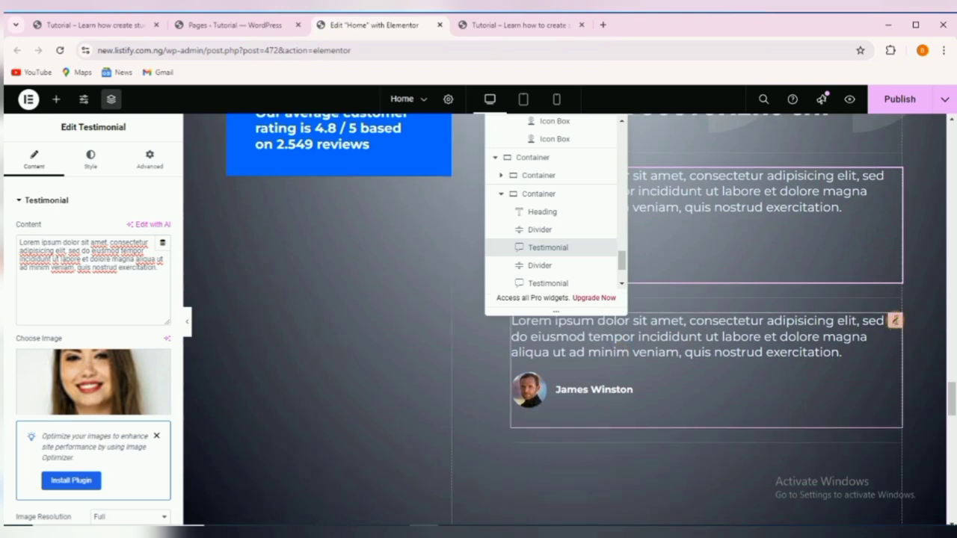
{"action": "right_click", "coordinate": [894, 320]}
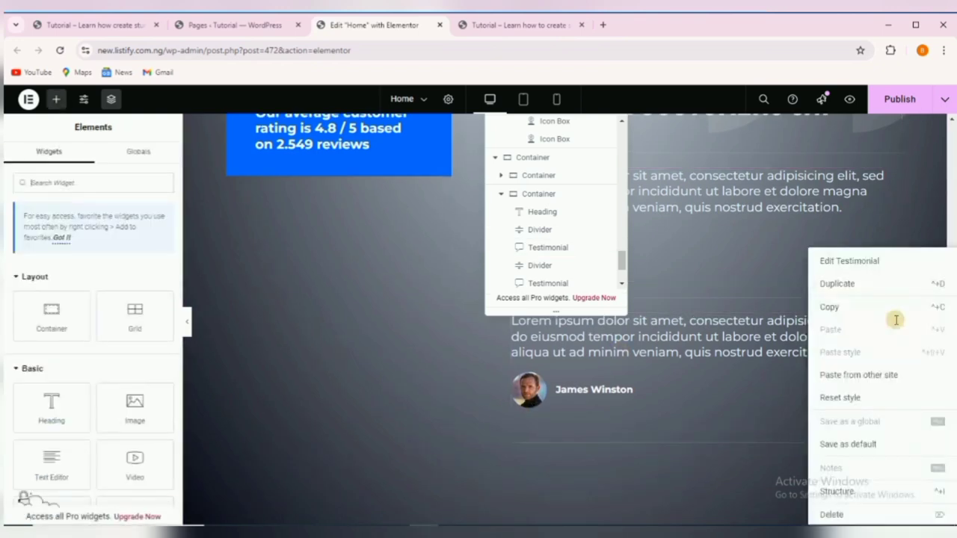
{"action": "left_click", "coordinate": [836, 284]}
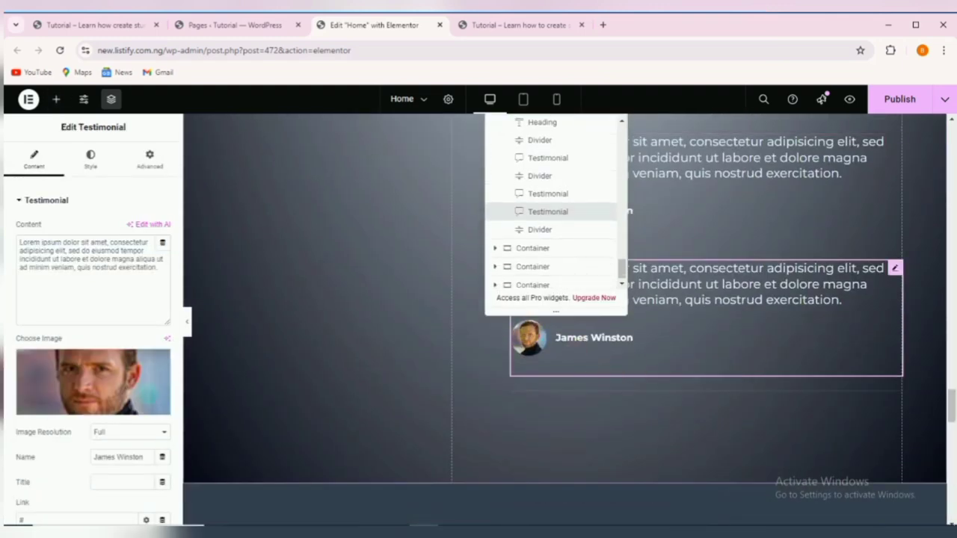
{"action": "scroll", "coordinate": [826, 324], "scroll_direction": "up", "scroll_amount": 3}
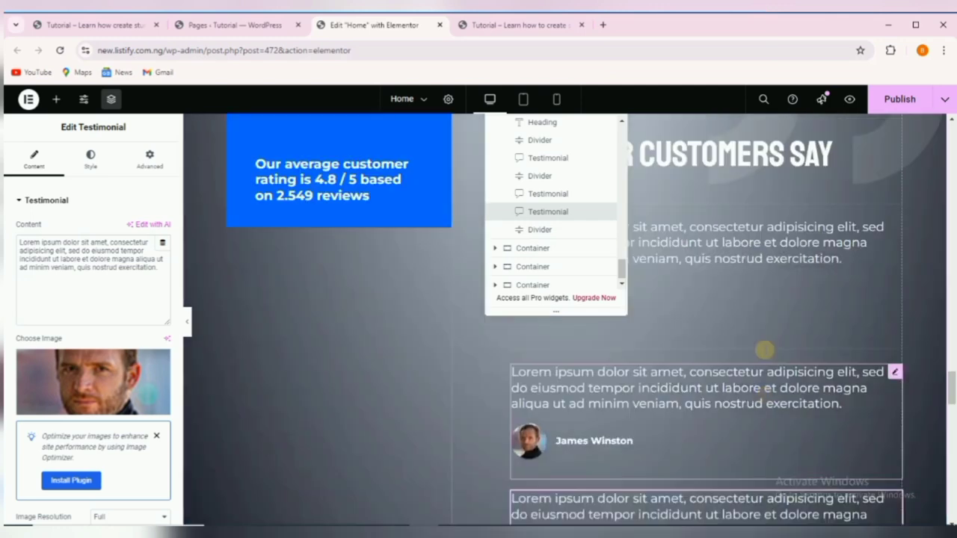
{"action": "scroll", "coordinate": [828, 346], "scroll_direction": "down", "scroll_amount": 5}
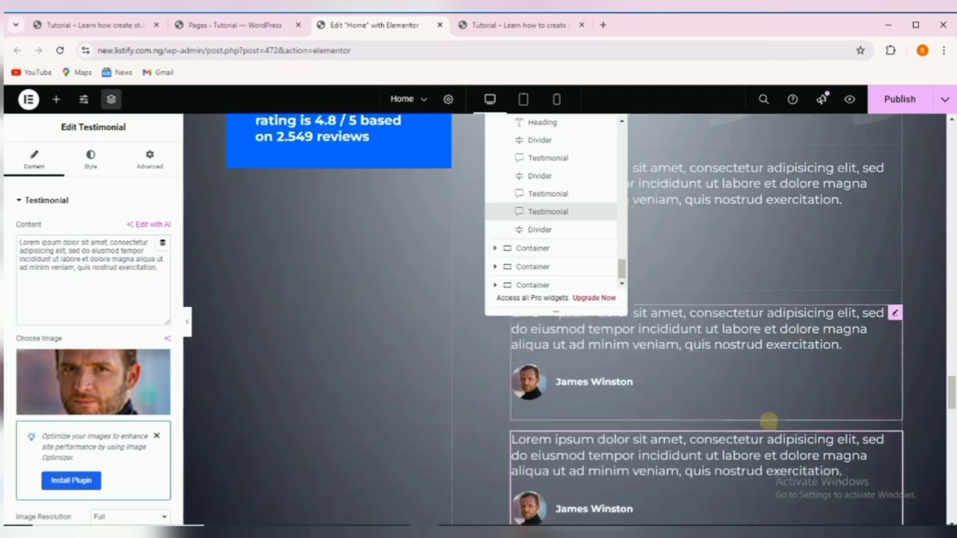
{"action": "scroll", "coordinate": [781, 406], "scroll_direction": "up", "scroll_amount": 1}
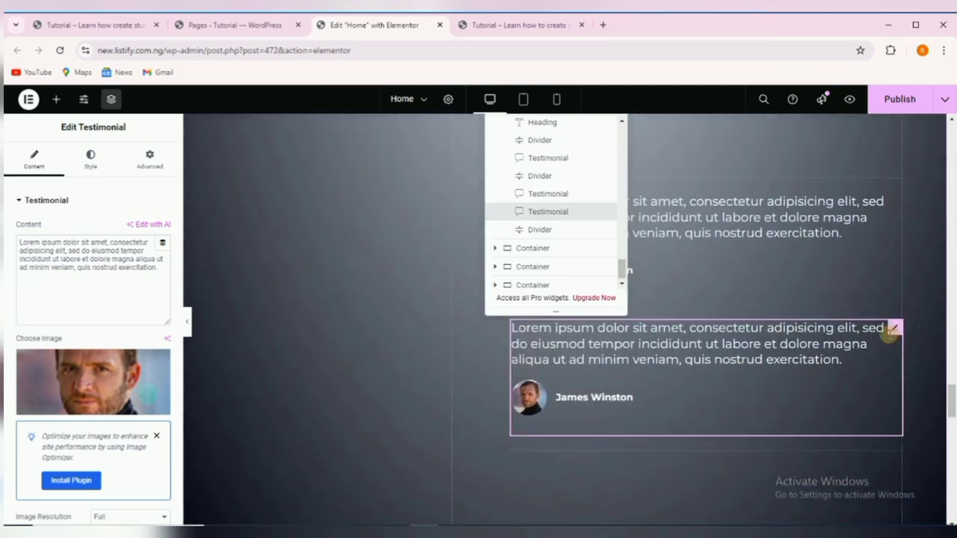
{"action": "right_click", "coordinate": [893, 329]}
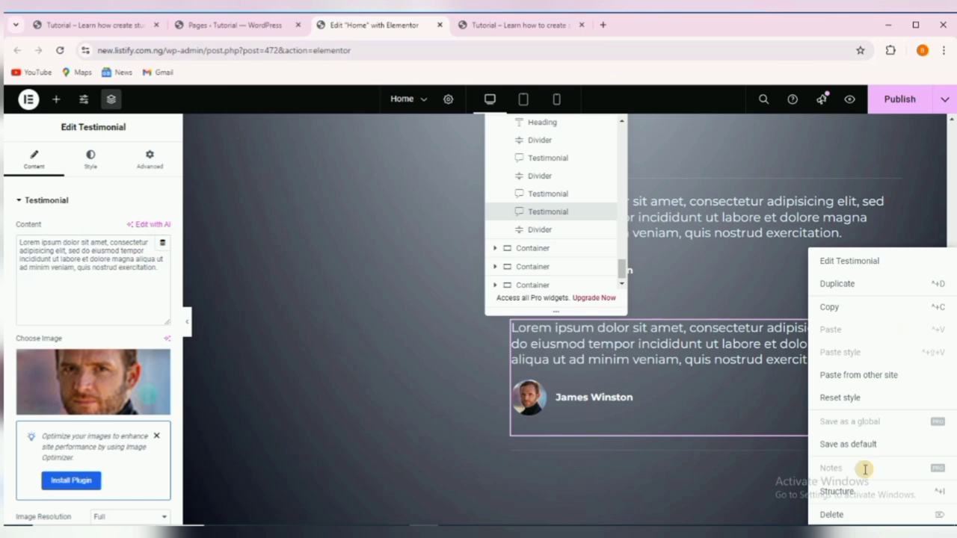
{"action": "left_click", "coordinate": [830, 514]}
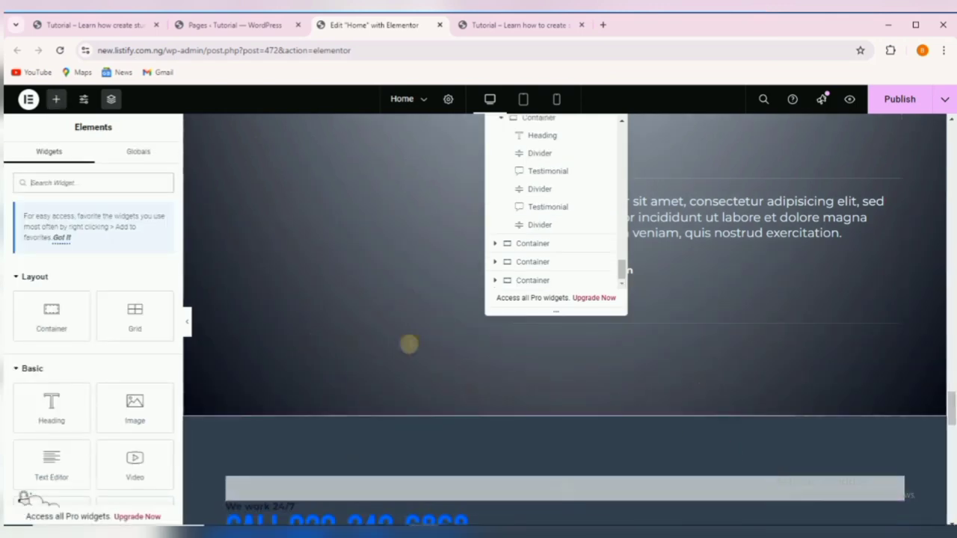
Copy the phone number text from the hero's call button.
{"action": "scroll", "coordinate": [459, 354], "scroll_direction": "down", "scroll_amount": 2}
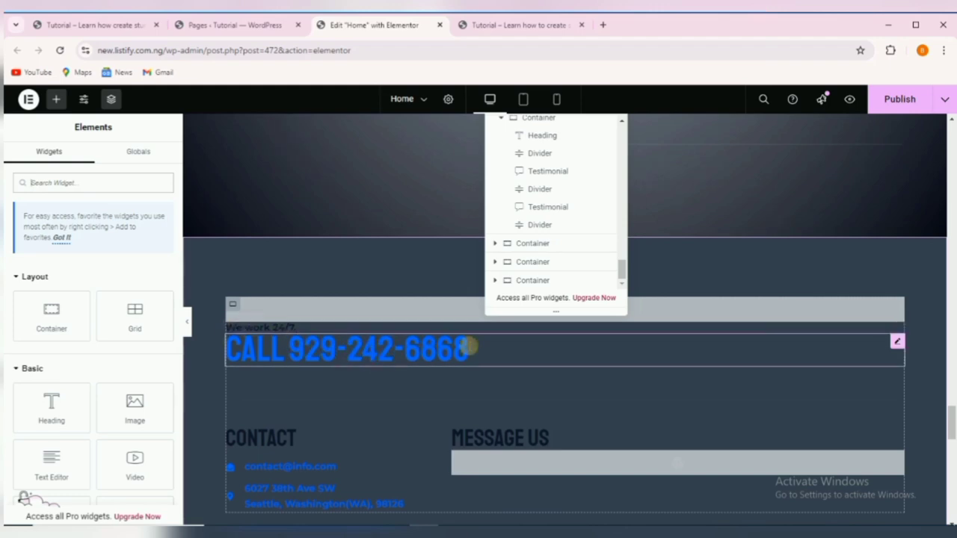
{"action": "left_click", "coordinate": [437, 345]}
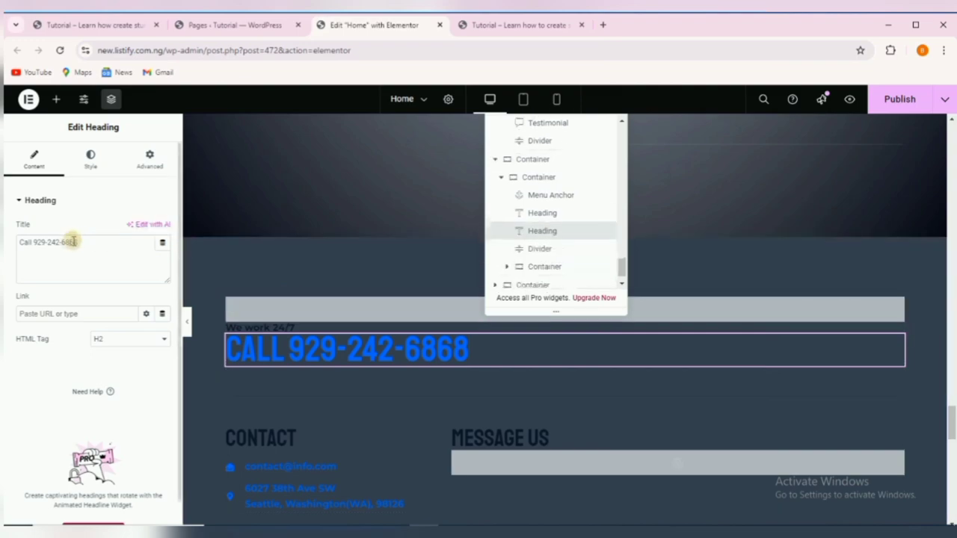
{"action": "left_click_drag", "start_coordinate": [79, 243], "coordinate": [45, 242]}
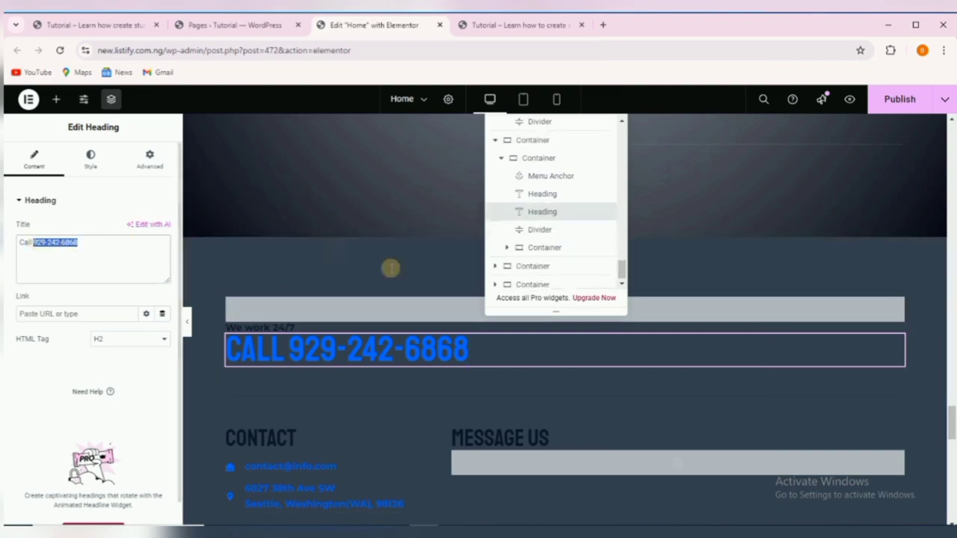
{"action": "scroll", "coordinate": [410, 273], "scroll_direction": "up", "scroll_amount": 10}
{"action": "scroll", "coordinate": [410, 270], "scroll_direction": "up", "scroll_amount": 15}
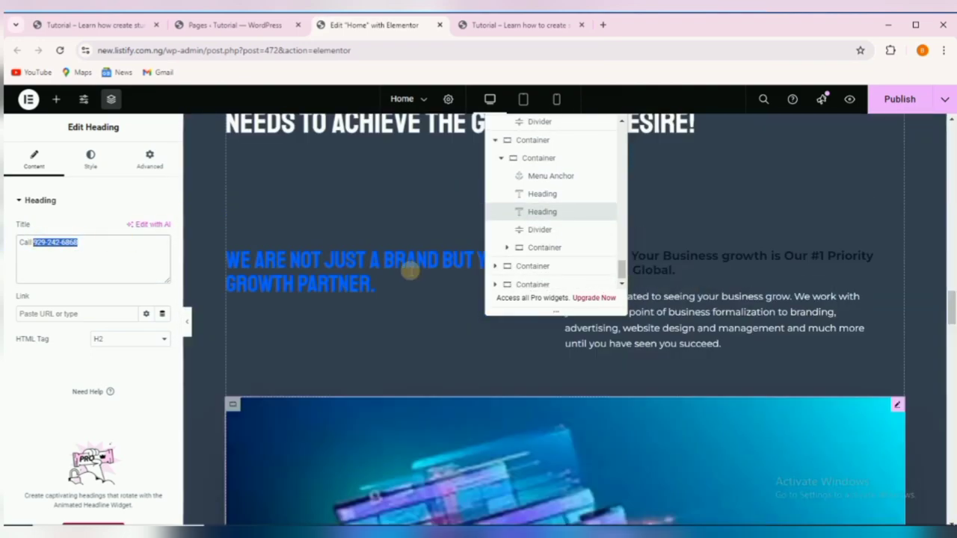
{"action": "scroll", "coordinate": [410, 269], "scroll_direction": "up", "scroll_amount": 15}
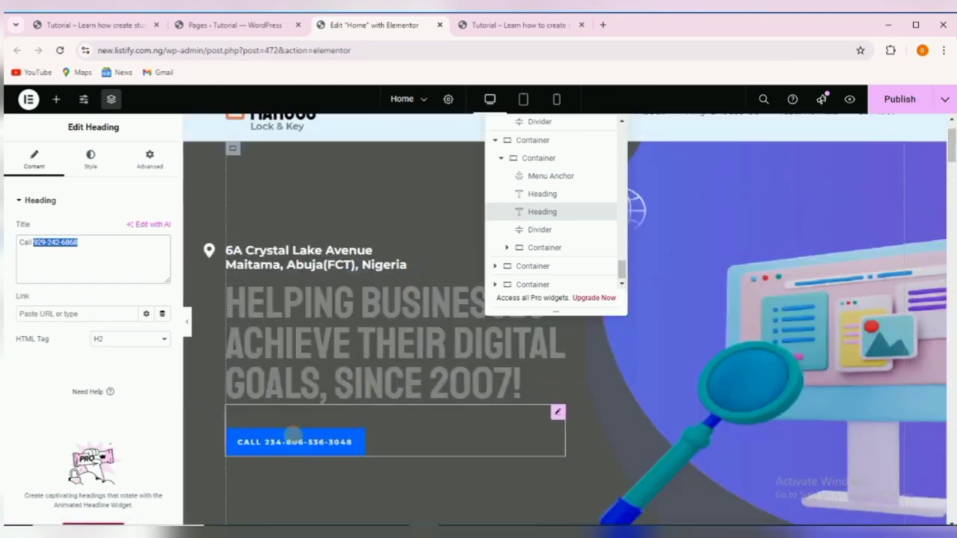
{"action": "left_click", "coordinate": [290, 435]}
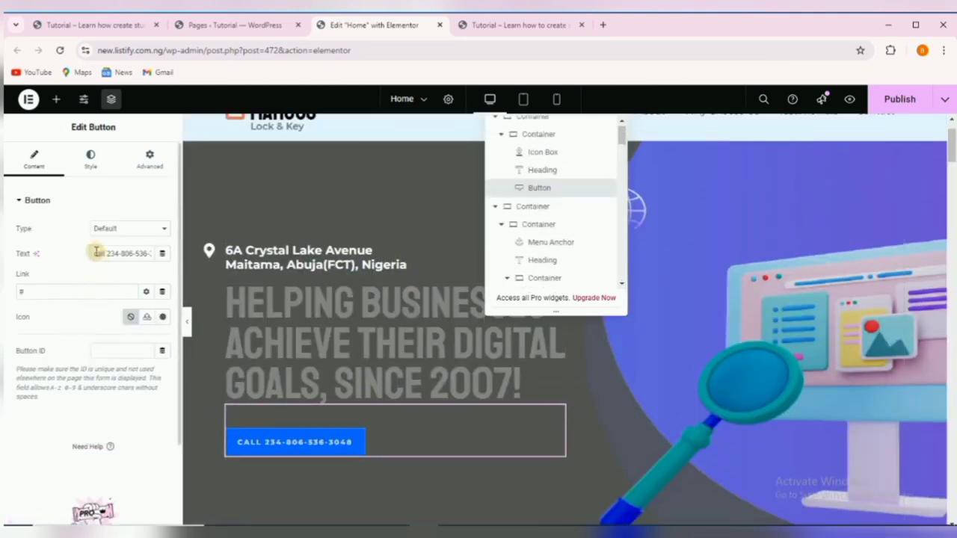
{"action": "double_click", "coordinate": [96, 252]}
{"action": "right_click", "coordinate": [102, 252]}
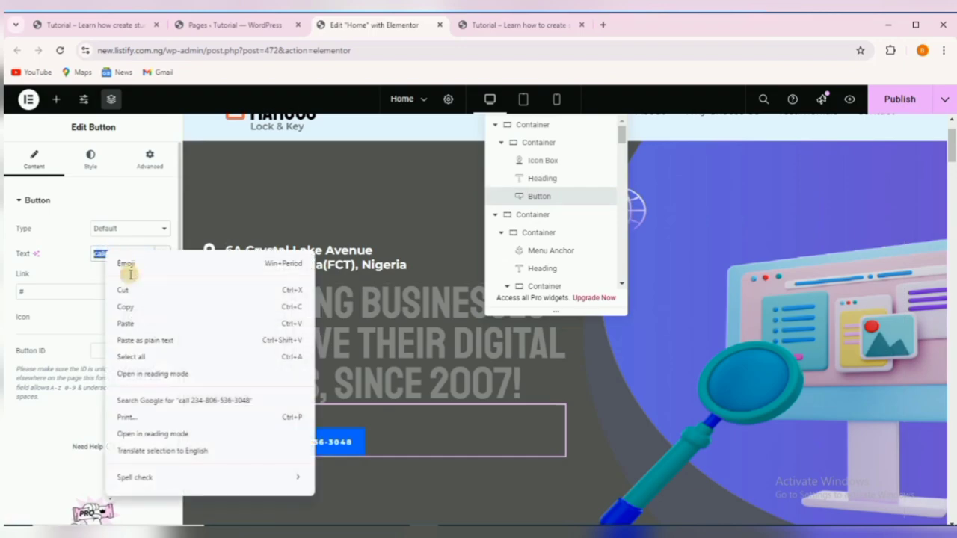
{"action": "left_click", "coordinate": [136, 306]}
Paste the copied number over the footer 'We work 24/7' CALL heading title.
{"action": "scroll", "coordinate": [626, 451], "scroll_direction": "down", "scroll_amount": 15}
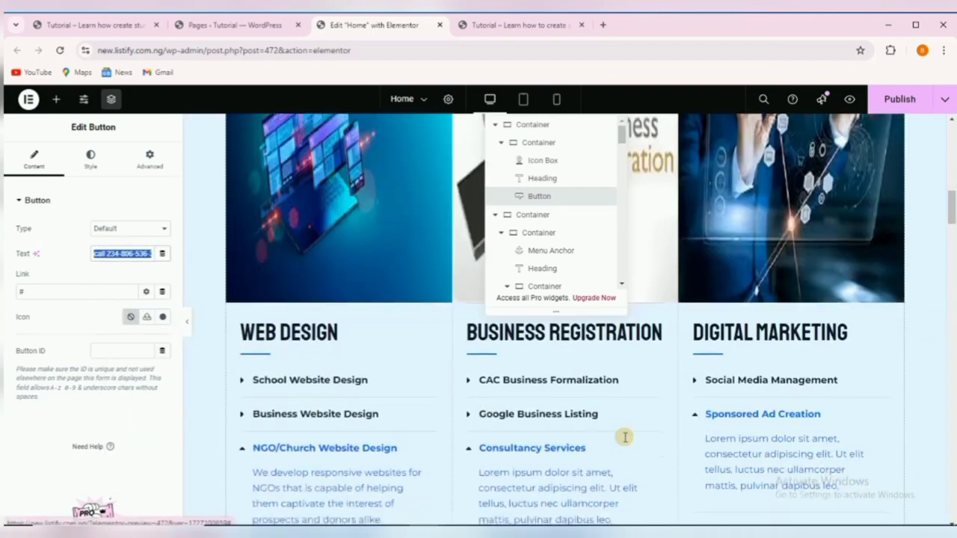
{"action": "scroll", "coordinate": [615, 427], "scroll_direction": "down", "scroll_amount": 10}
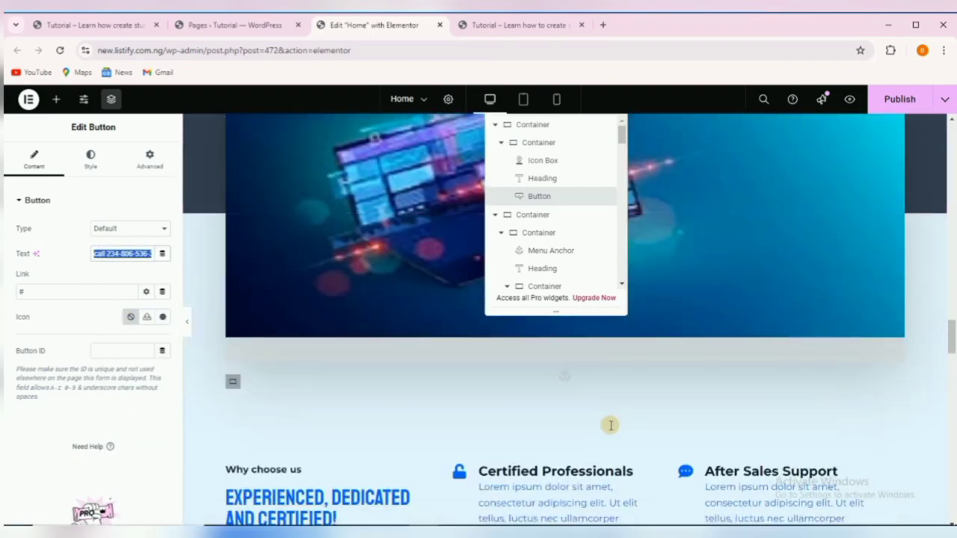
{"action": "scroll", "coordinate": [610, 425], "scroll_direction": "down", "scroll_amount": 10}
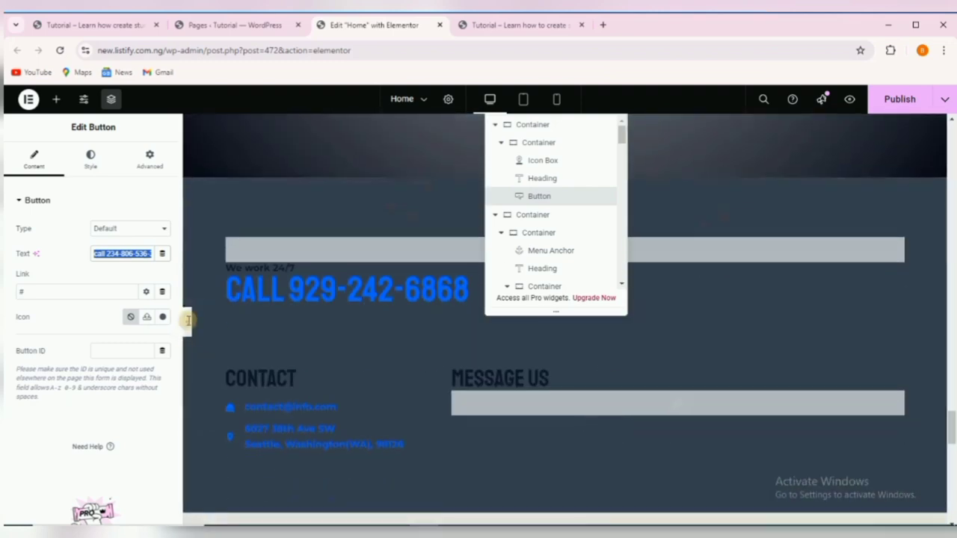
{"action": "left_click", "coordinate": [246, 288]}
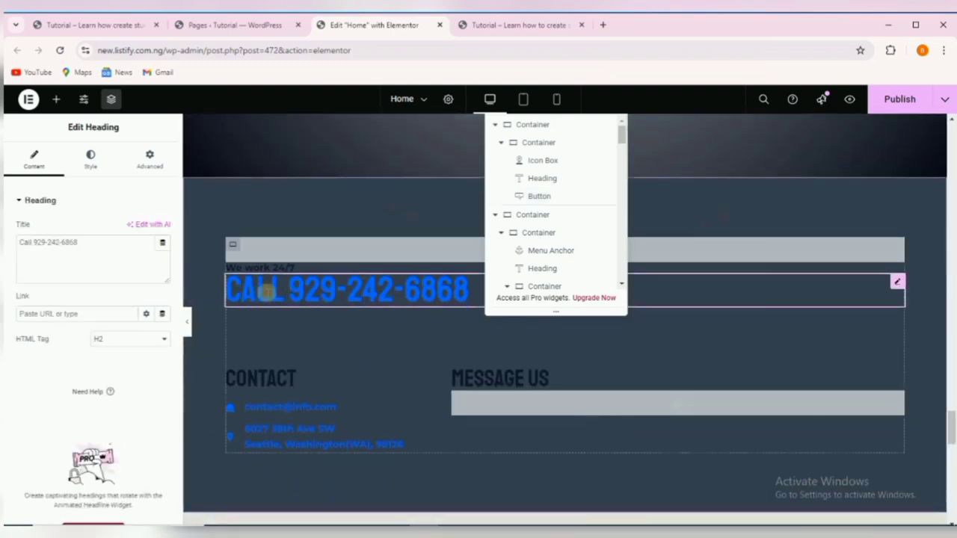
{"action": "triple_click", "coordinate": [41, 246]}
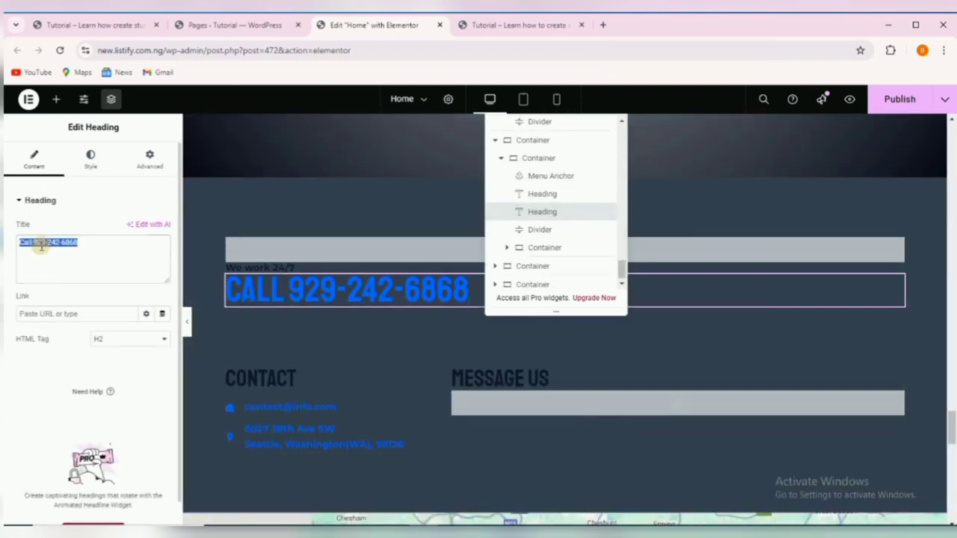
{"action": "key", "text": "ctrl+v"}
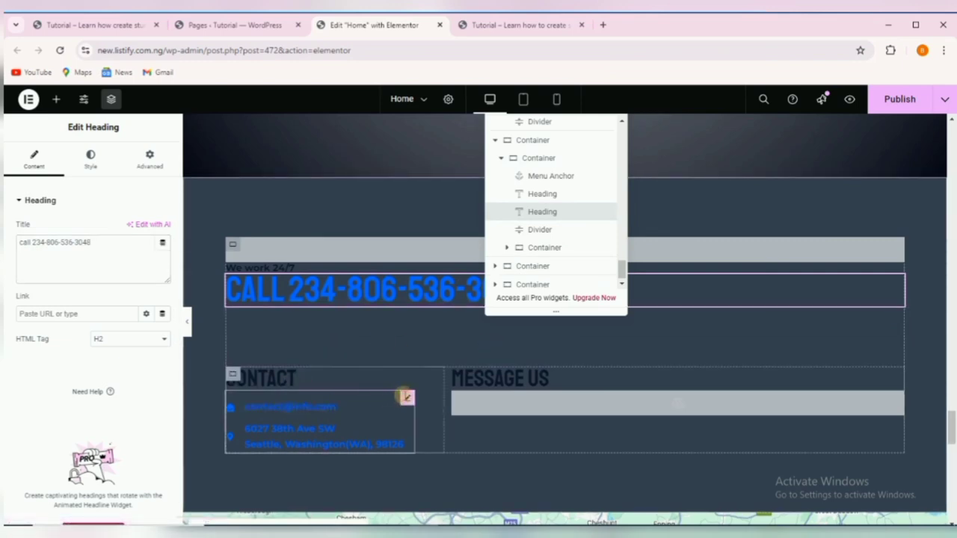
{"action": "left_click", "coordinate": [406, 396]}
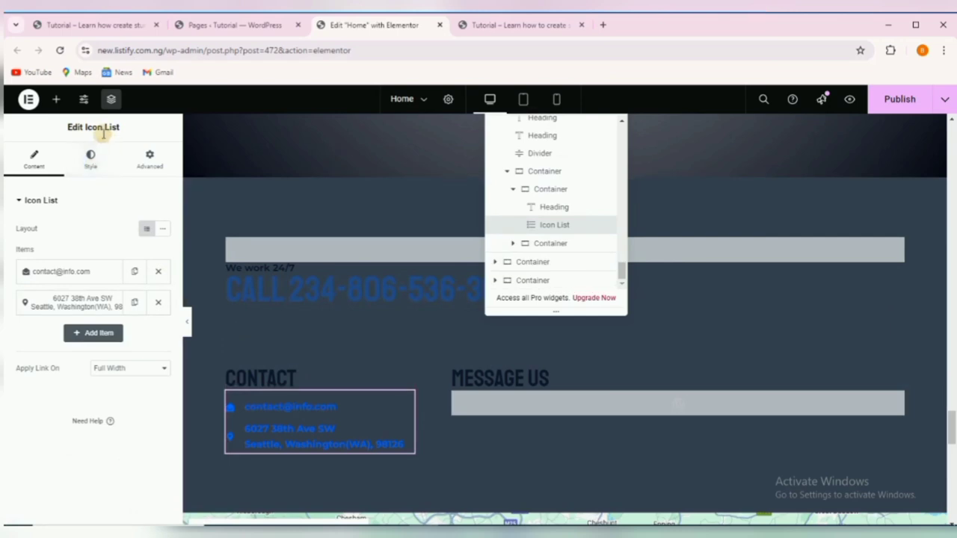
{"action": "left_click", "coordinate": [71, 274]}
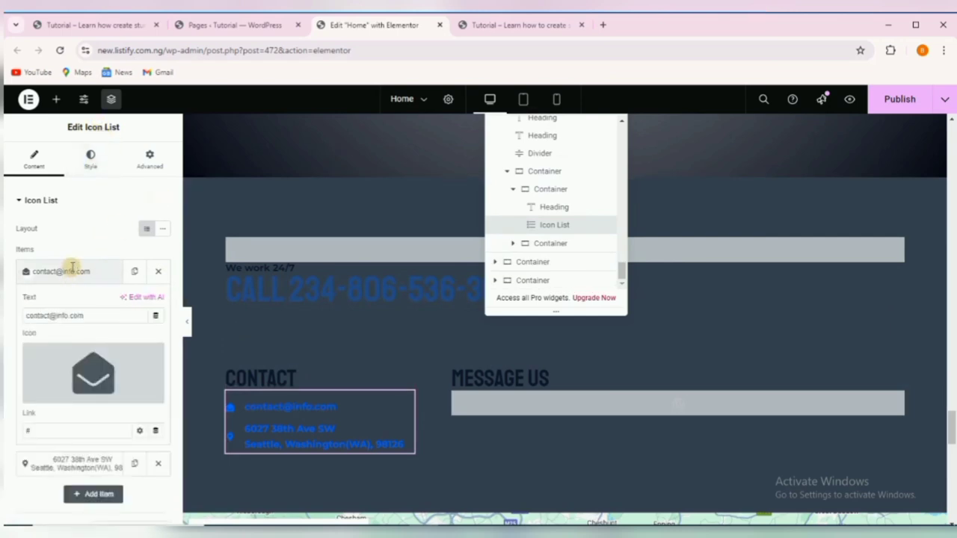
{"action": "left_click_drag", "start_coordinate": [95, 315], "coordinate": [26, 316]}
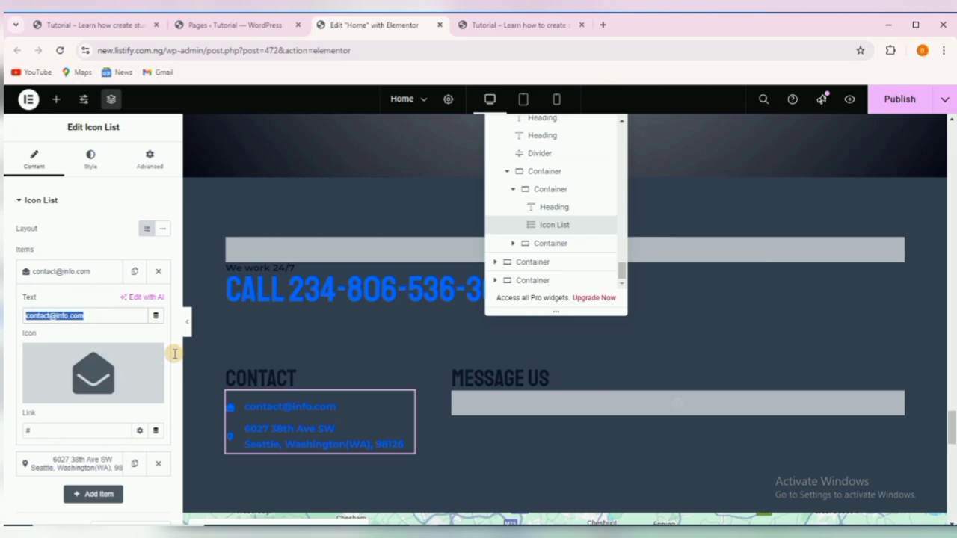
{"action": "type", "text": "suppor"}
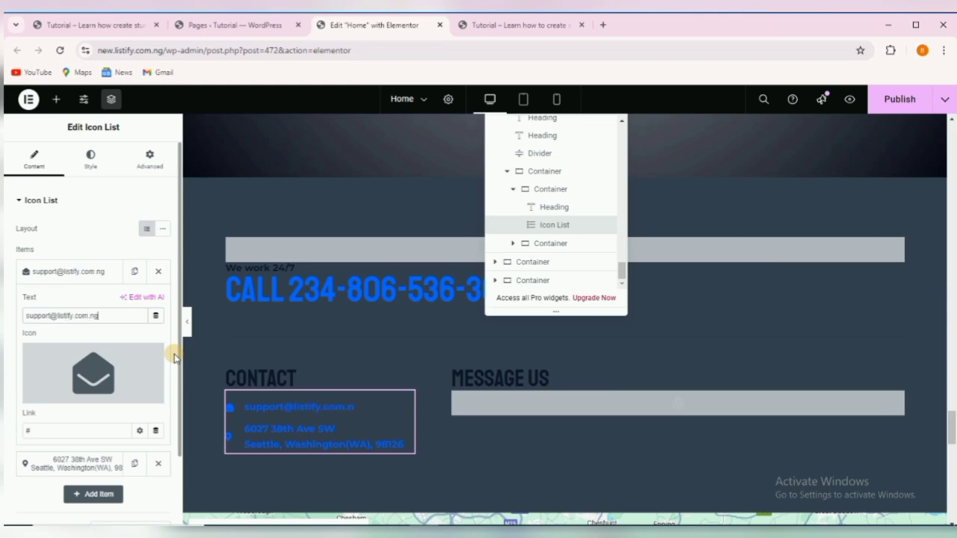
{"action": "left_click", "coordinate": [70, 273]}
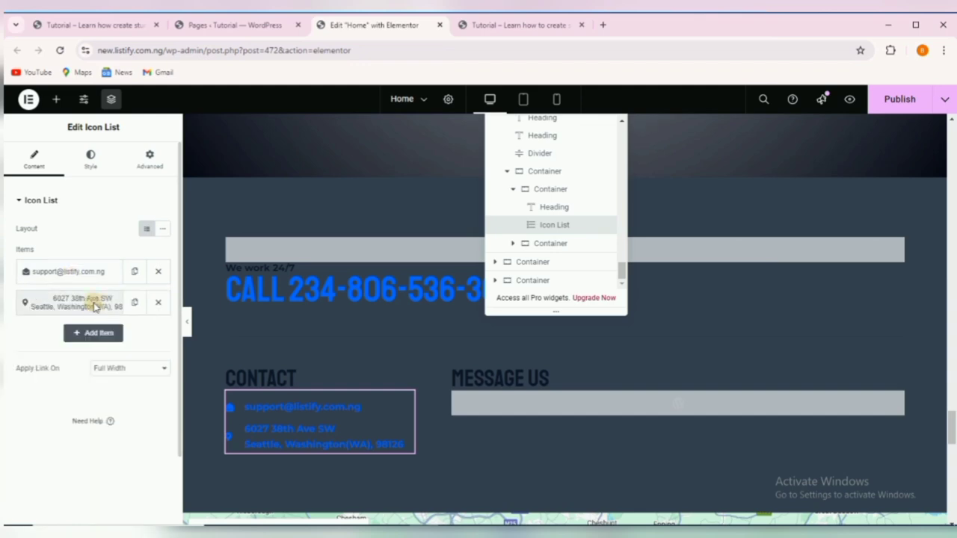
{"action": "left_click", "coordinate": [95, 304]}
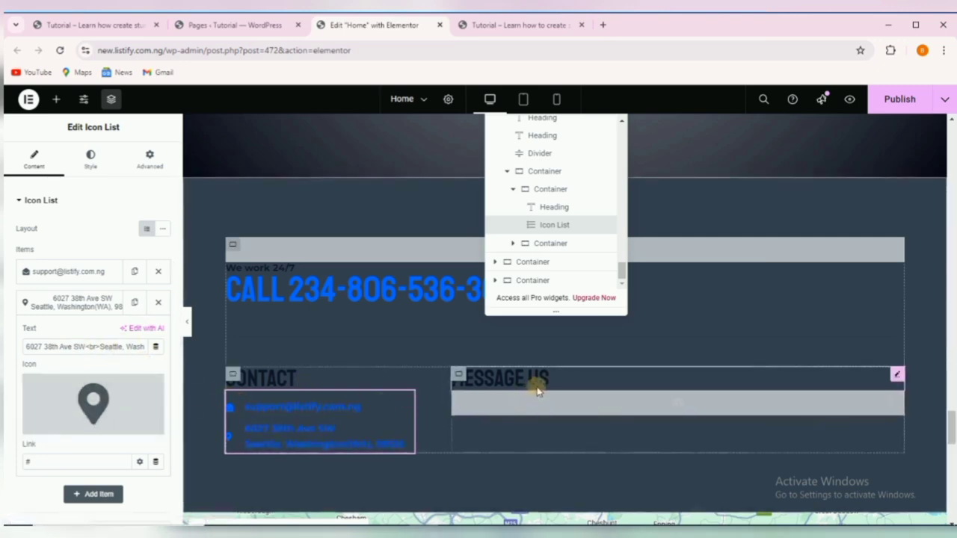
{"action": "left_click", "coordinate": [572, 378]}
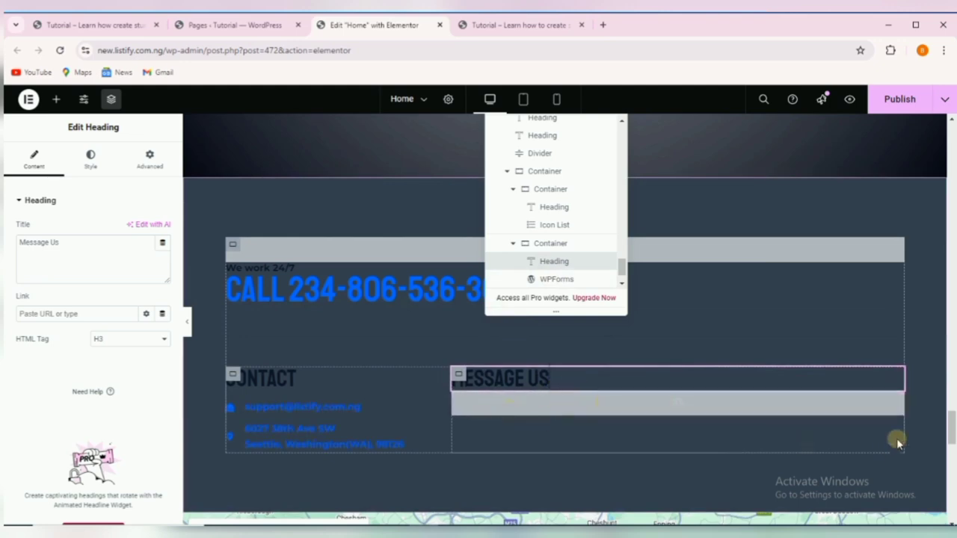
Set the WPForms widget under Message Us to show Contact Form.
{"action": "left_click", "coordinate": [858, 398]}
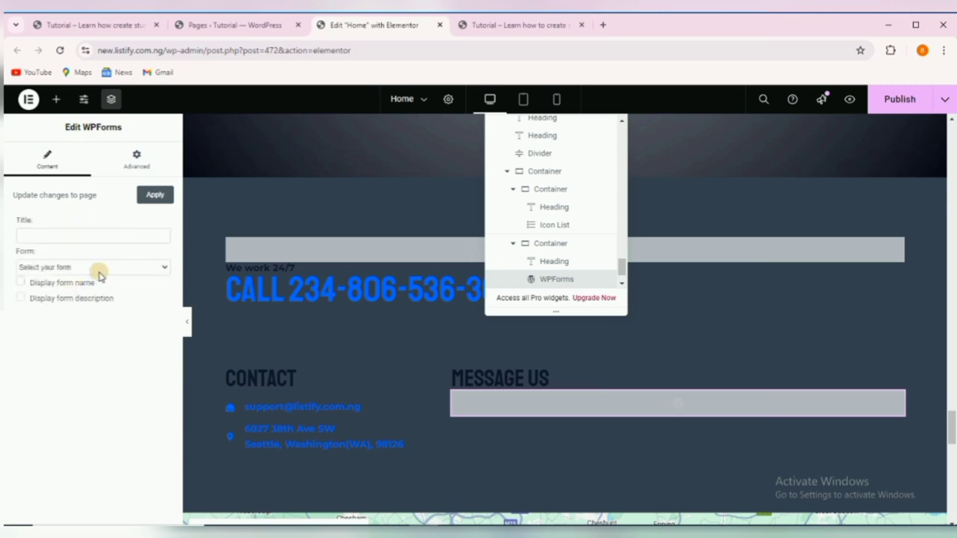
{"action": "left_click", "coordinate": [102, 267]}
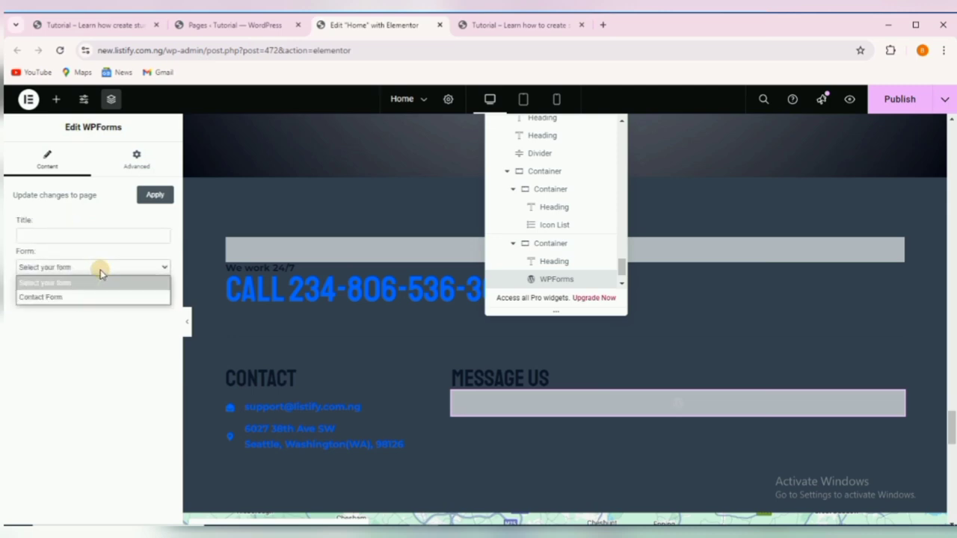
{"action": "left_click", "coordinate": [74, 298]}
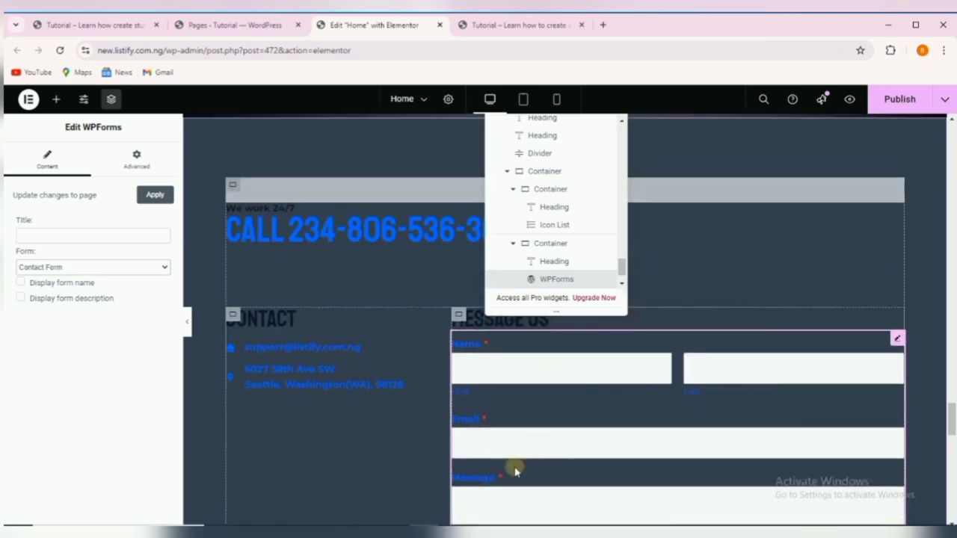
Open the London Eye Google Maps widget for editing.
{"action": "scroll", "coordinate": [523, 478], "scroll_direction": "down", "scroll_amount": 1}
{"action": "scroll", "coordinate": [534, 483], "scroll_direction": "down", "scroll_amount": 1}
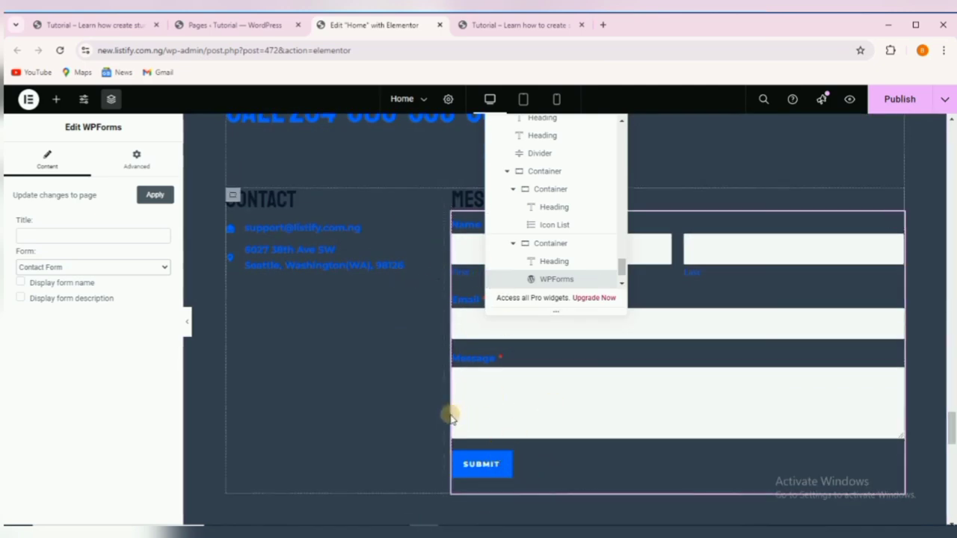
{"action": "scroll", "coordinate": [453, 419], "scroll_direction": "down", "scroll_amount": 2}
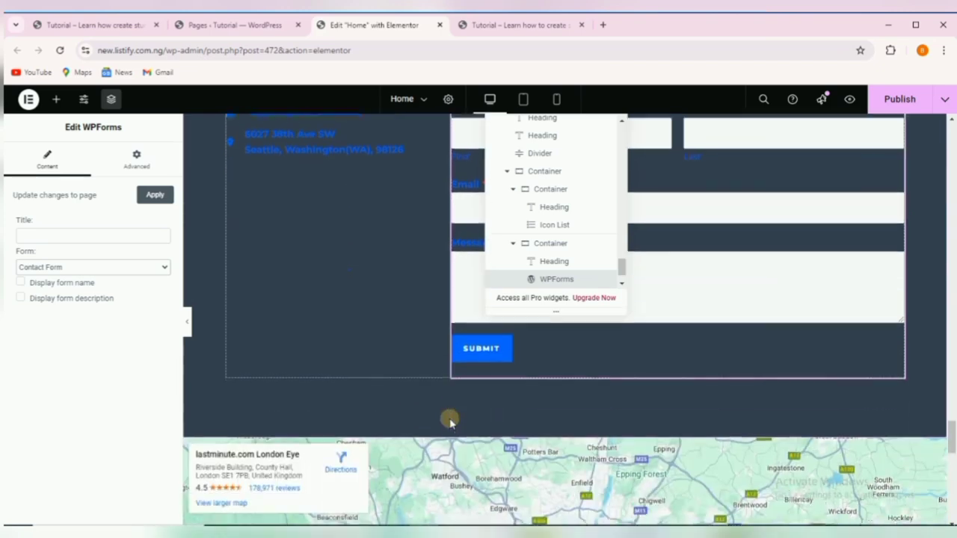
{"action": "scroll", "coordinate": [448, 378], "scroll_direction": "up", "scroll_amount": 1}
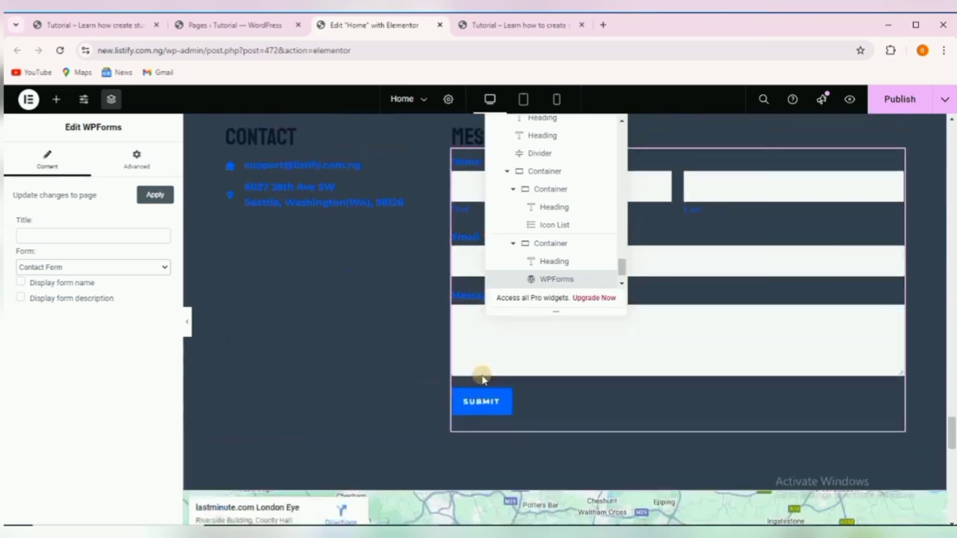
{"action": "scroll", "coordinate": [336, 340], "scroll_direction": "down", "scroll_amount": 4}
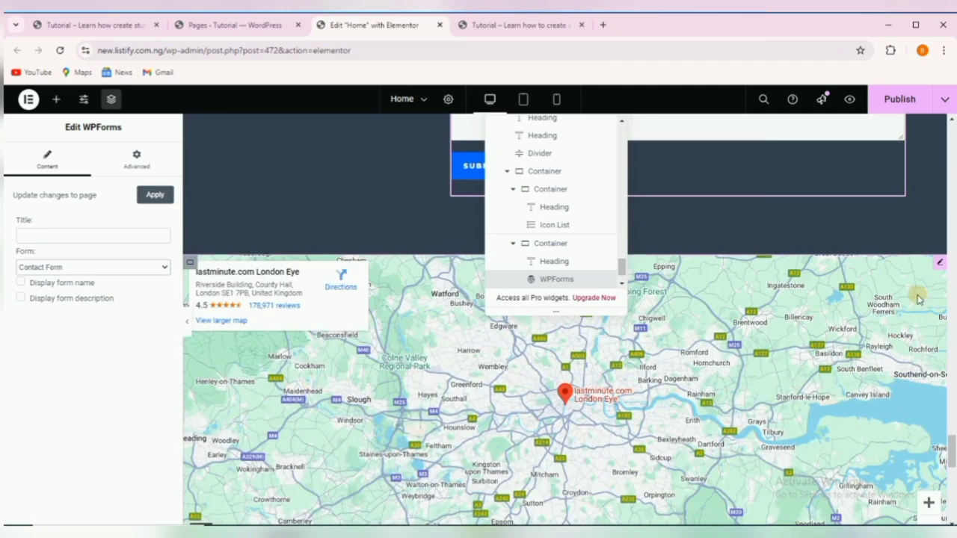
{"action": "left_click", "coordinate": [941, 266]}
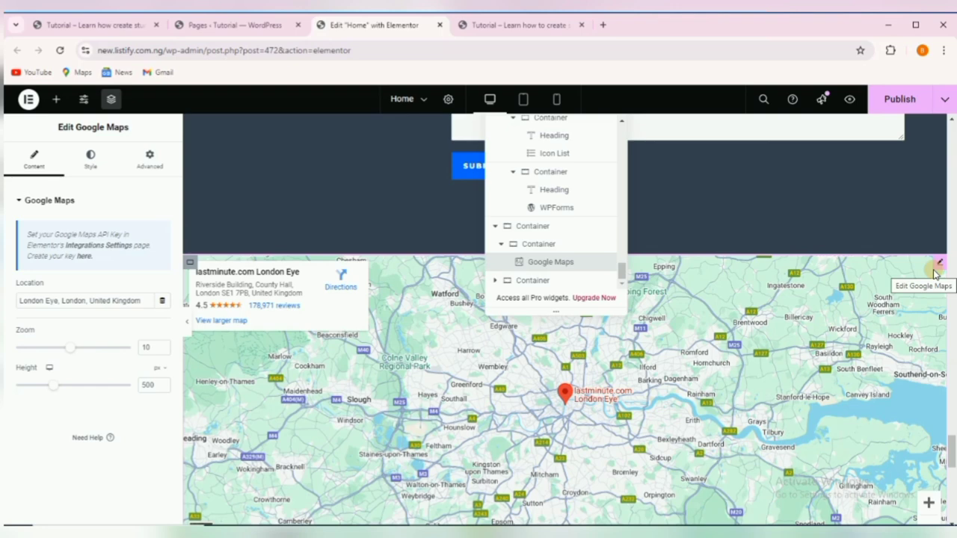
Check the map's London Eye location and open its larger view in Google Maps.
{"action": "triple_click", "coordinate": [76, 301]}
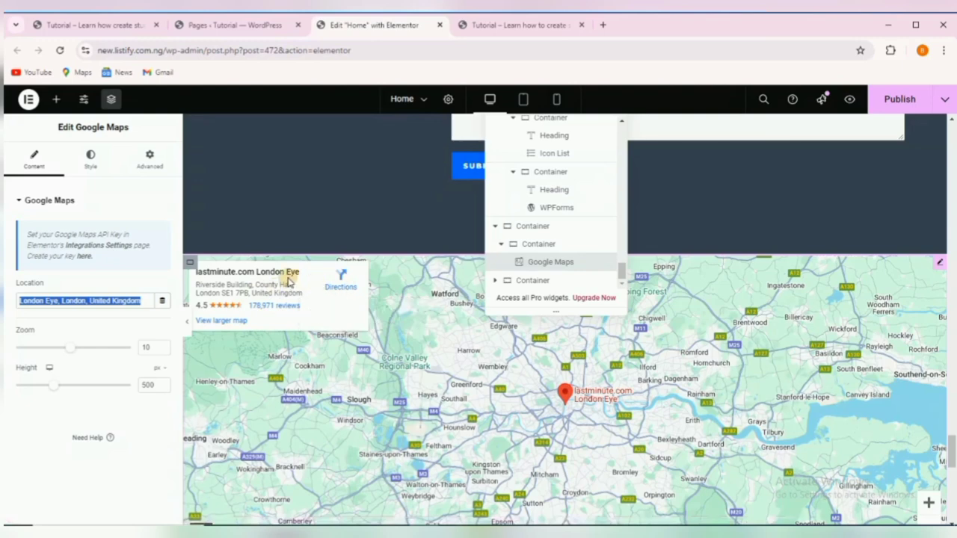
{"action": "left_click", "coordinate": [439, 356]}
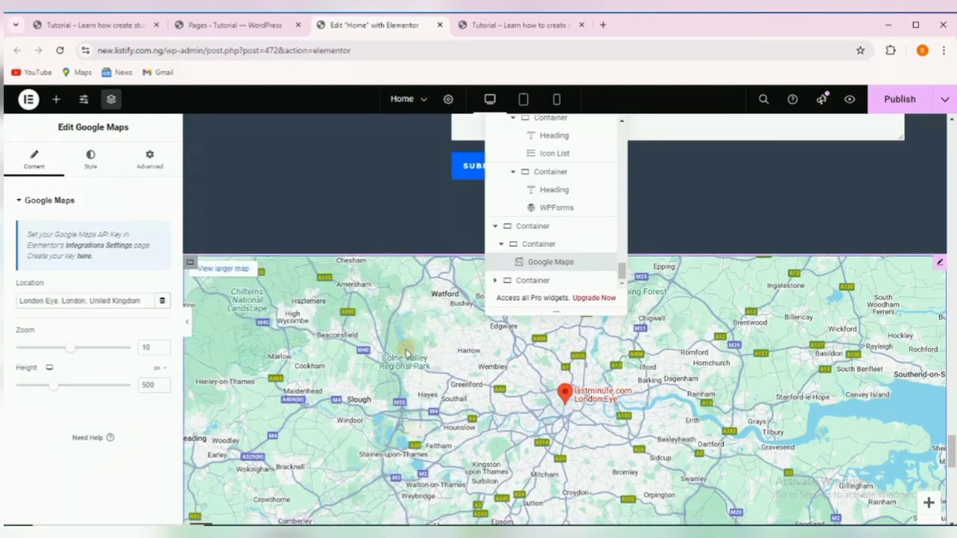
{"action": "left_click", "coordinate": [221, 271]}
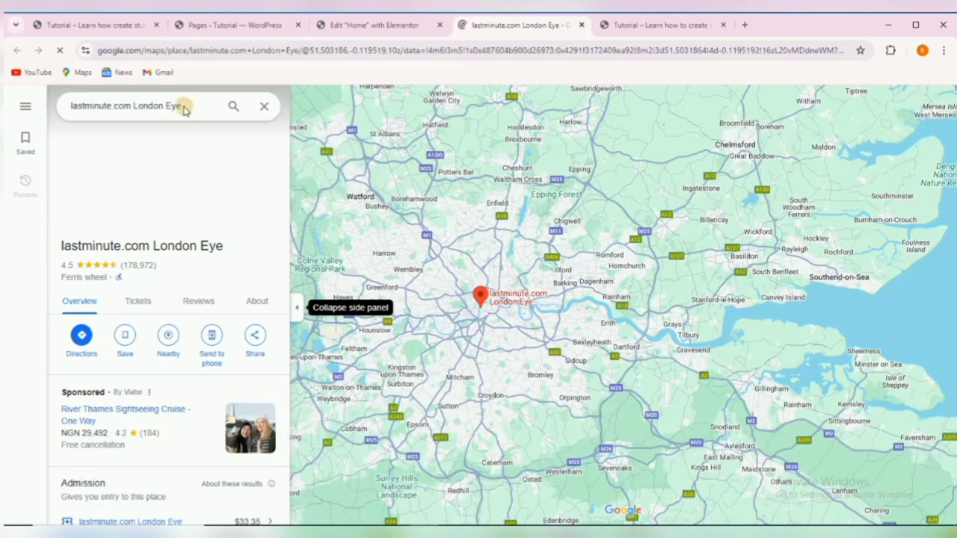
Search Google Maps for 'Emab Plaza', open the Abuja result and copy its address.
{"action": "left_click_drag", "start_coordinate": [147, 108], "coordinate": [172, 107]}
{"action": "triple_click", "coordinate": [137, 109]}
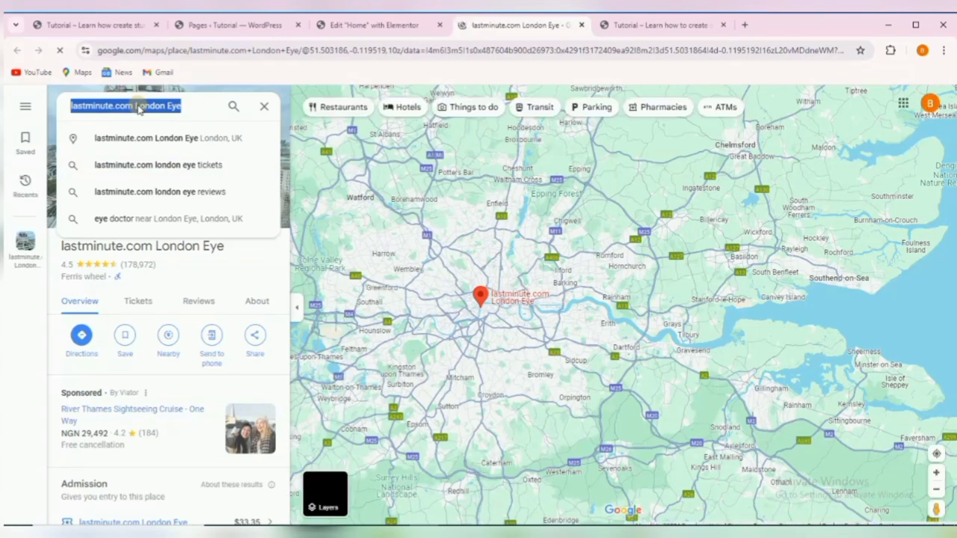
{"action": "type", "text": "Ema"}
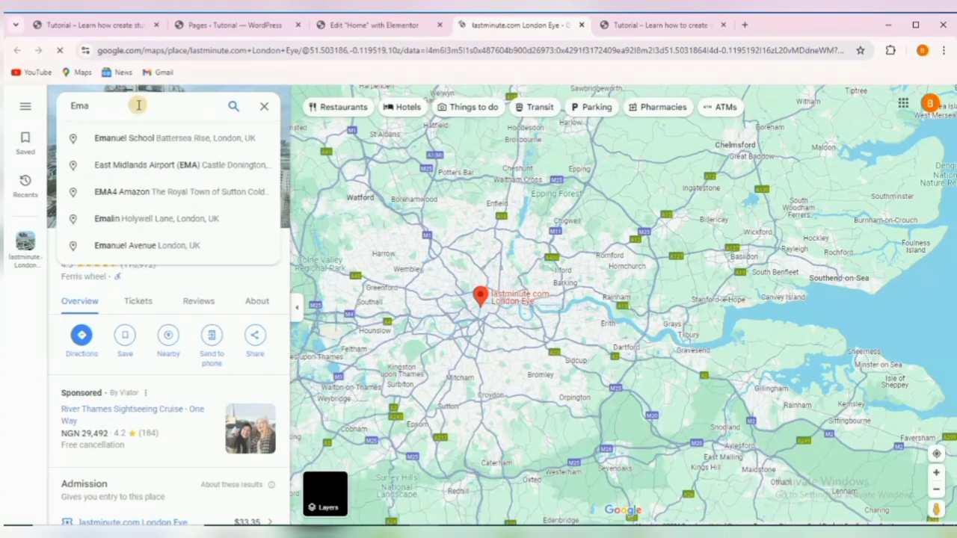
{"action": "type", "text": "b Plaza"}
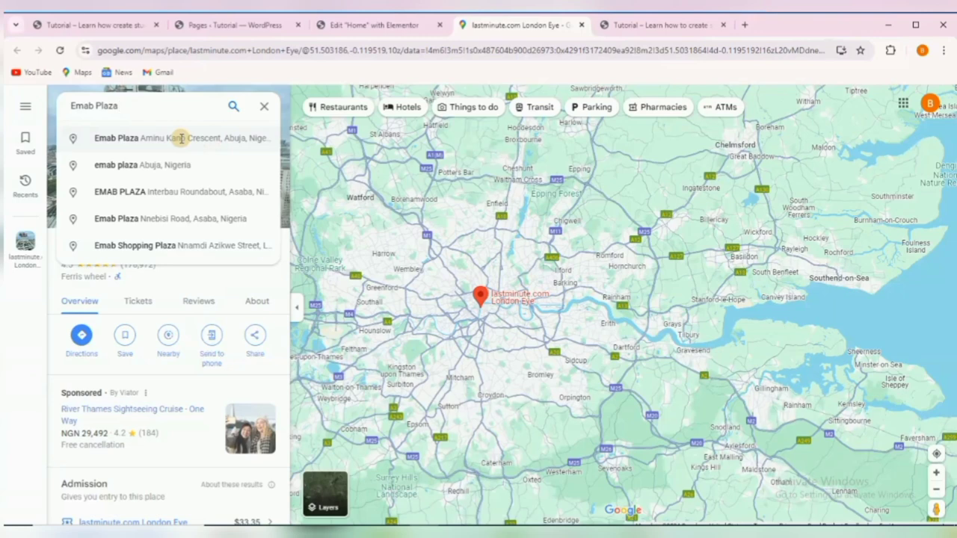
{"action": "left_click", "coordinate": [181, 138]}
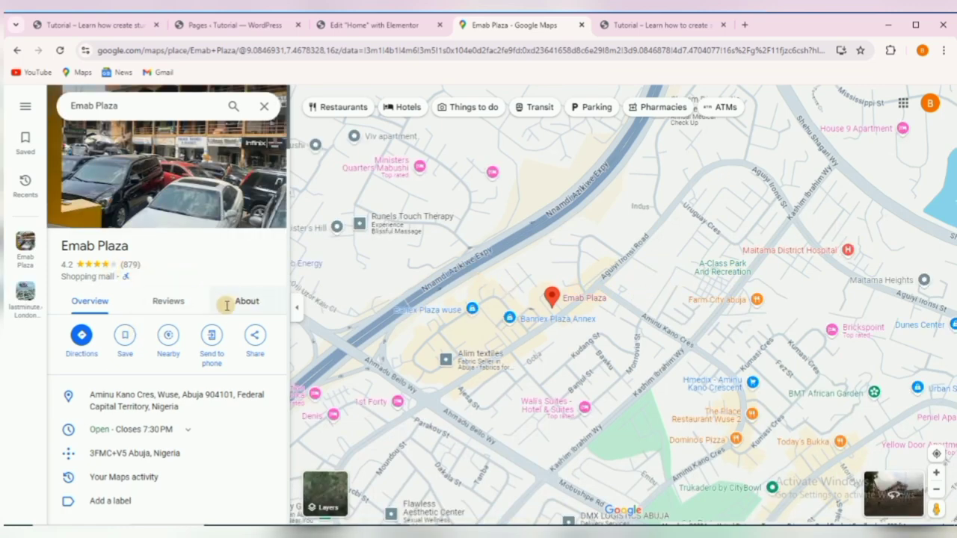
{"action": "scroll", "coordinate": [200, 278], "scroll_direction": "down", "scroll_amount": 1}
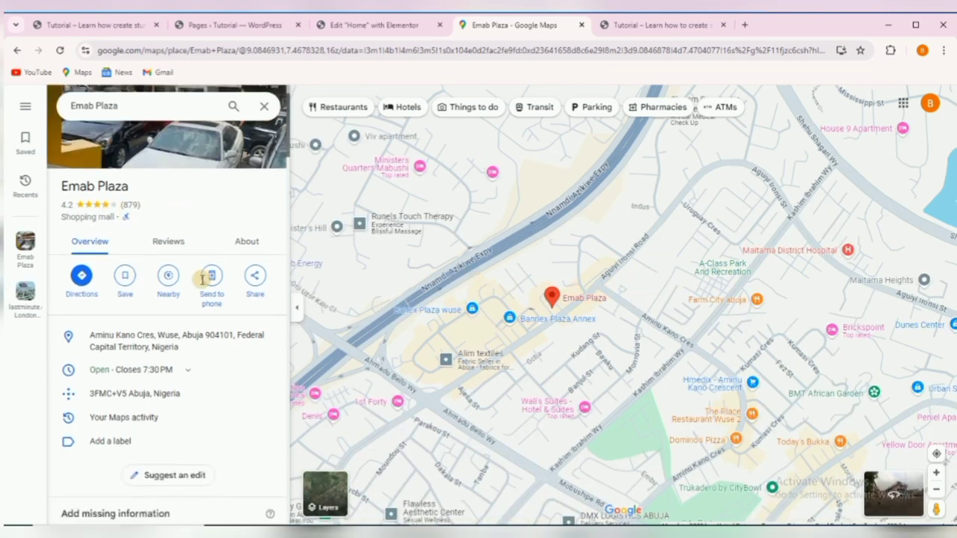
{"action": "left_click", "coordinate": [92, 340]}
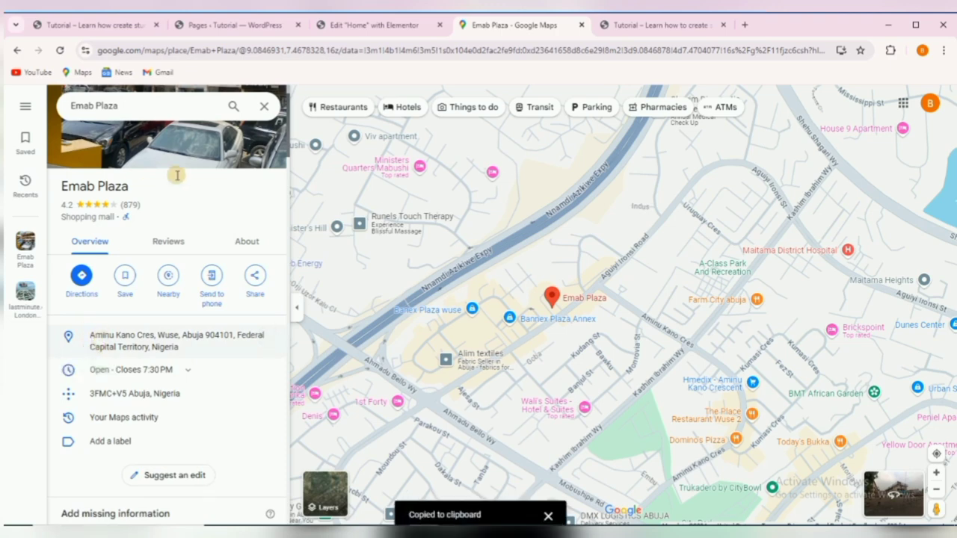
{"action": "left_click", "coordinate": [373, 20]}
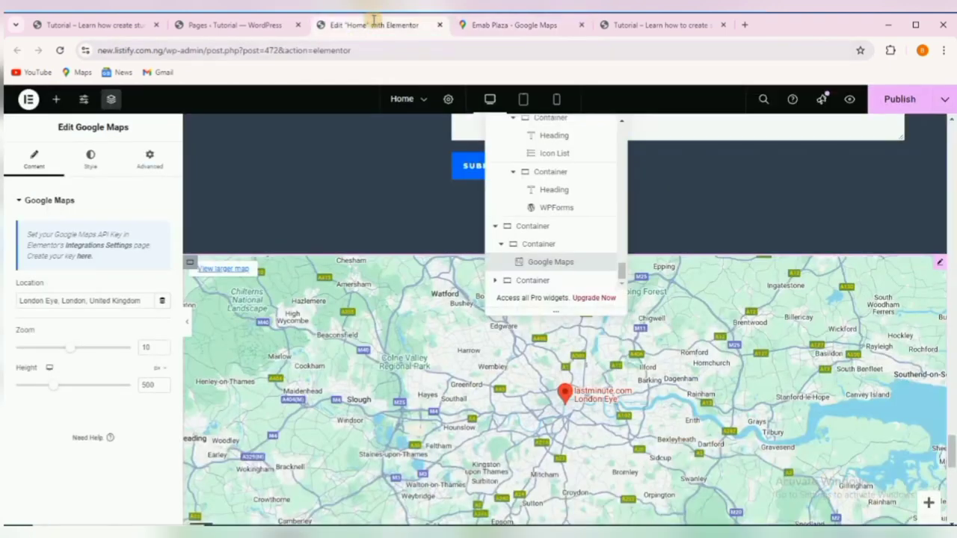
Paste the Emab Plaza address into the map widget's Location, replacing London Eye.
{"action": "triple_click", "coordinate": [69, 302]}
{"action": "right_click", "coordinate": [69, 303]}
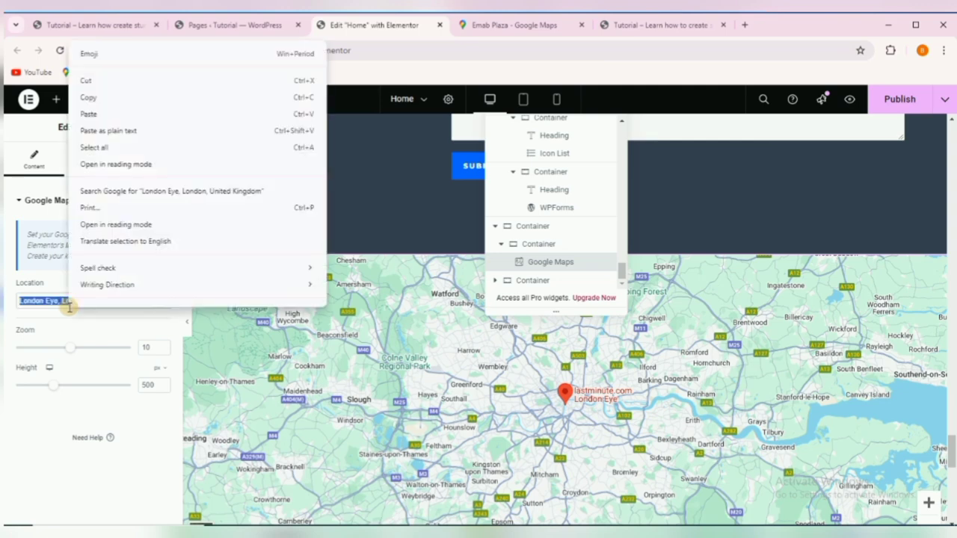
{"action": "left_click", "coordinate": [98, 114]}
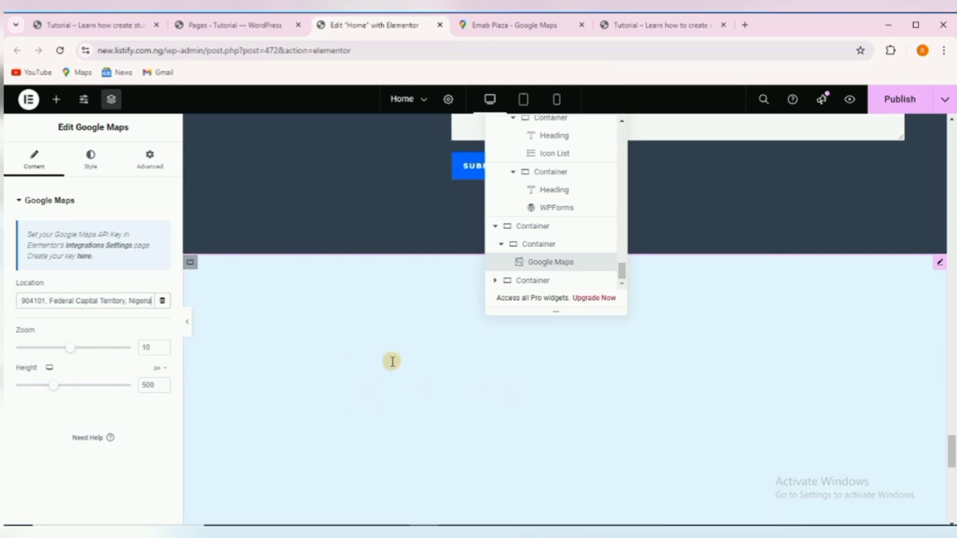
{"action": "scroll", "coordinate": [391, 354], "scroll_direction": "up", "scroll_amount": 5}
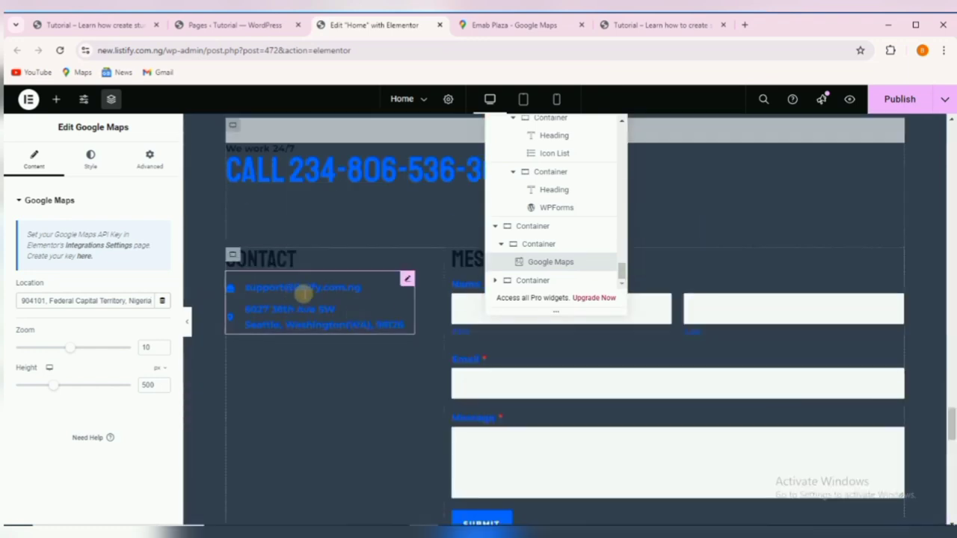
{"action": "scroll", "coordinate": [523, 501], "scroll_direction": "down", "scroll_amount": 4}
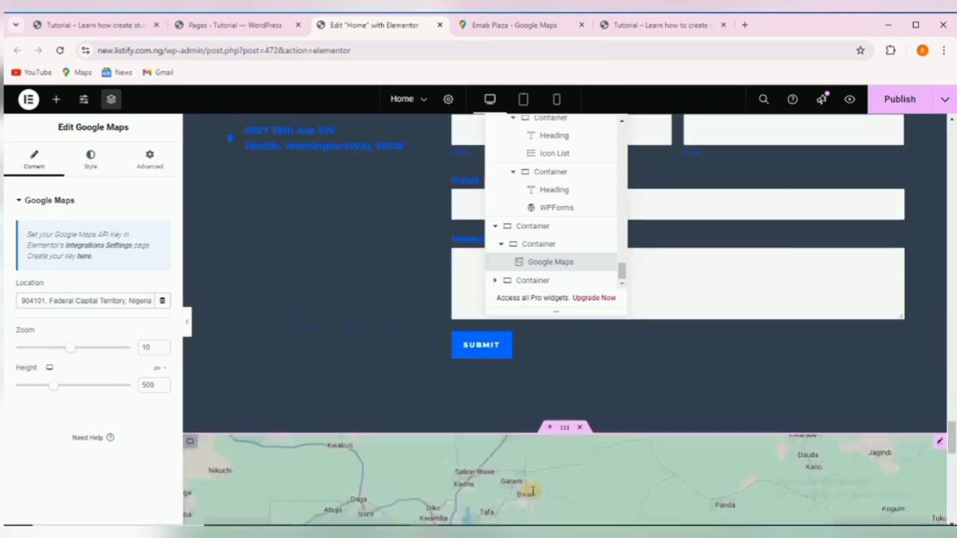
{"action": "scroll", "coordinate": [532, 491], "scroll_direction": "down", "scroll_amount": 3}
{"action": "scroll", "coordinate": [564, 419], "scroll_direction": "down", "scroll_amount": 3}
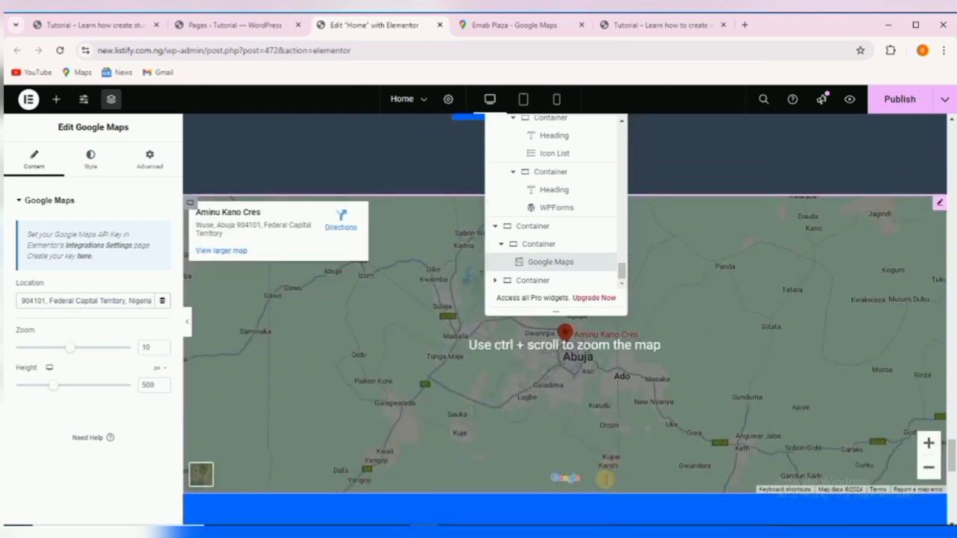
{"action": "scroll", "coordinate": [564, 418], "scroll_direction": "up", "scroll_amount": 2}
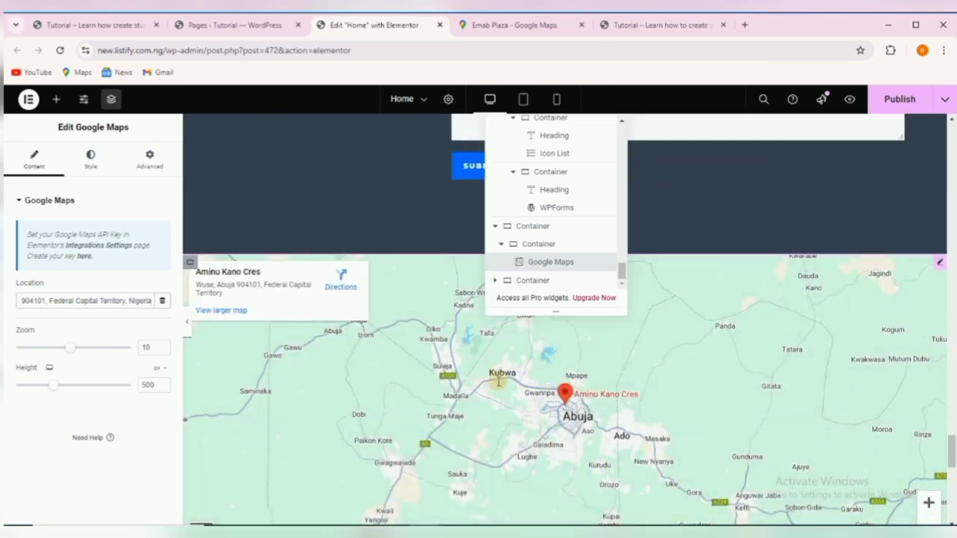
{"action": "scroll", "coordinate": [495, 387], "scroll_direction": "down", "scroll_amount": 3}
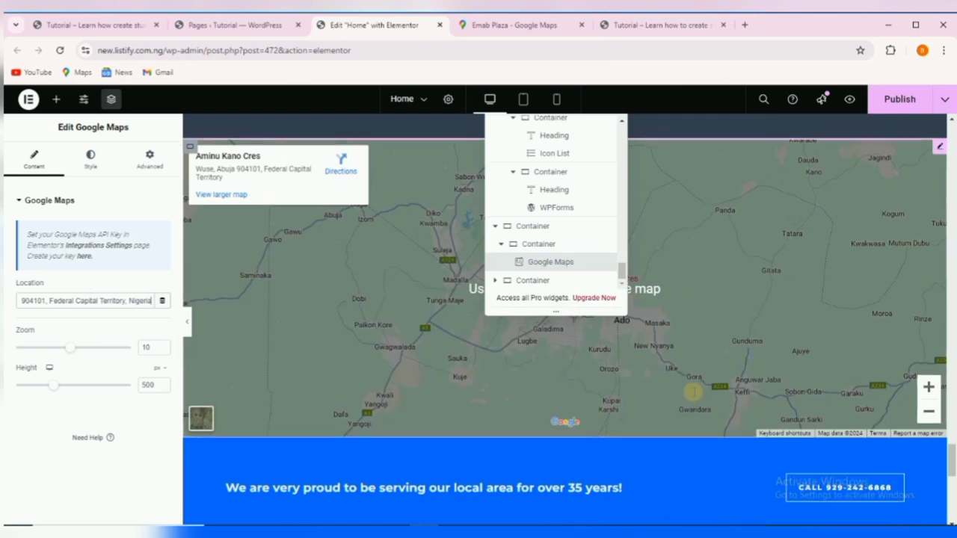
{"action": "scroll", "coordinate": [694, 392], "scroll_direction": "up", "scroll_amount": 3}
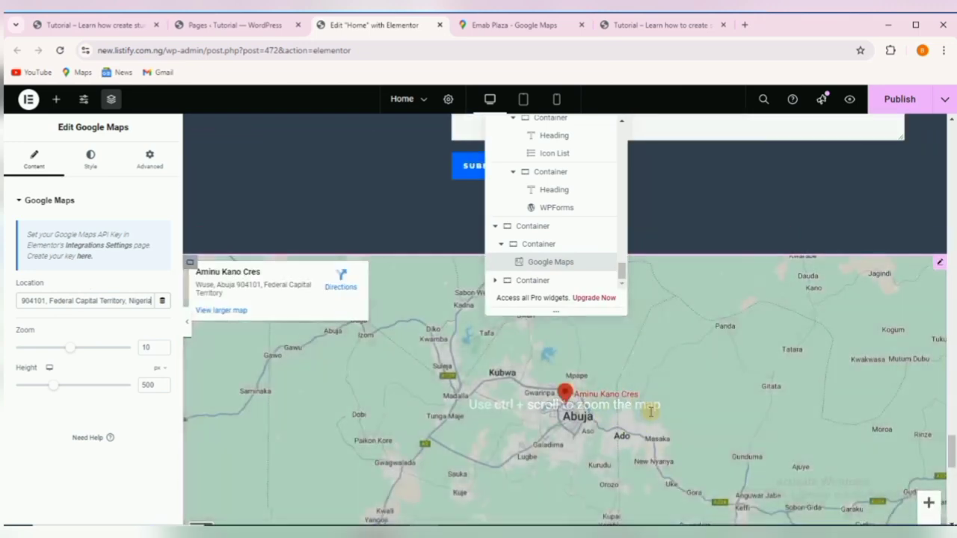
{"action": "scroll", "coordinate": [670, 403], "scroll_direction": "down", "scroll_amount": 3}
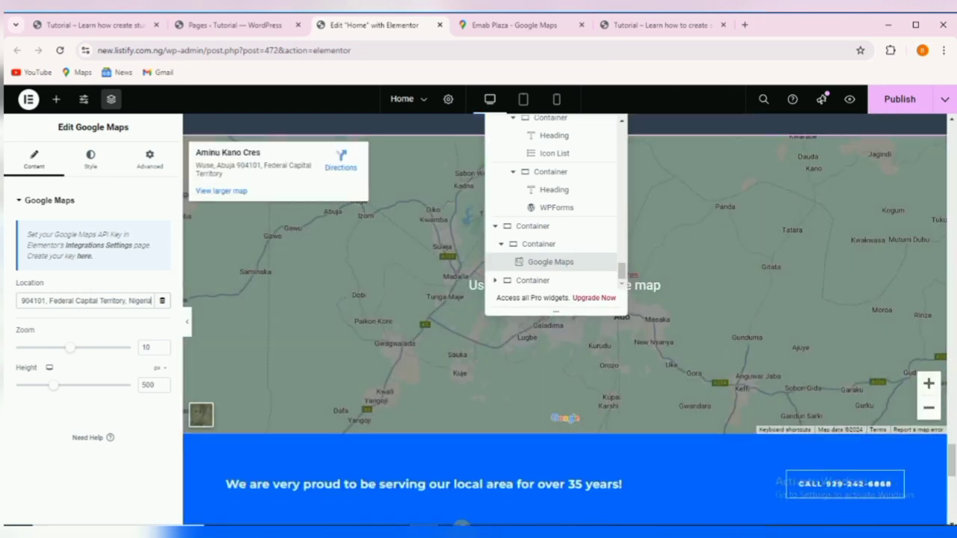
{"action": "scroll", "coordinate": [362, 461], "scroll_direction": "down", "scroll_amount": 1}
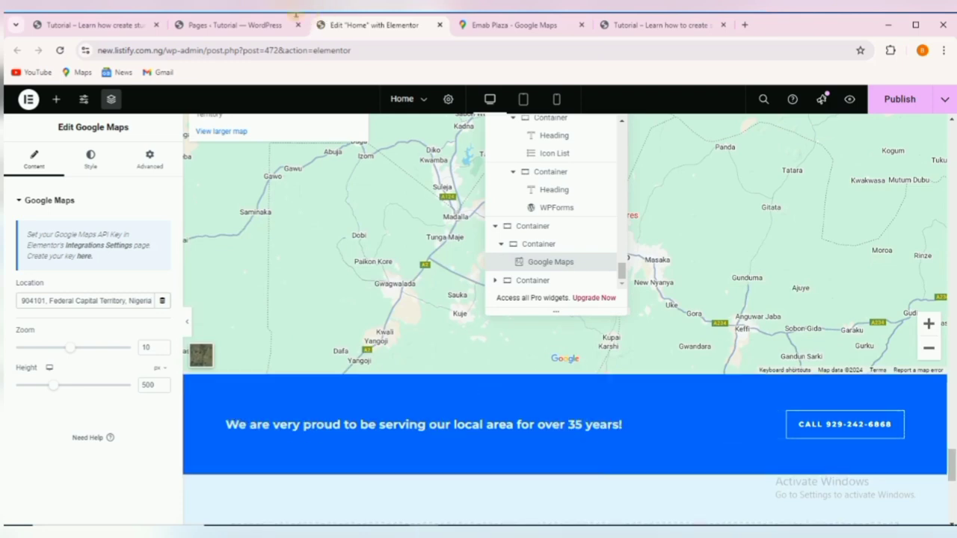
Copy the reference site's 'over 15 years' banner sentence and select Elementor's banner heading.
{"action": "left_click", "coordinate": [57, 25]}
{"action": "scroll", "coordinate": [389, 262], "scroll_direction": "down", "scroll_amount": 10}
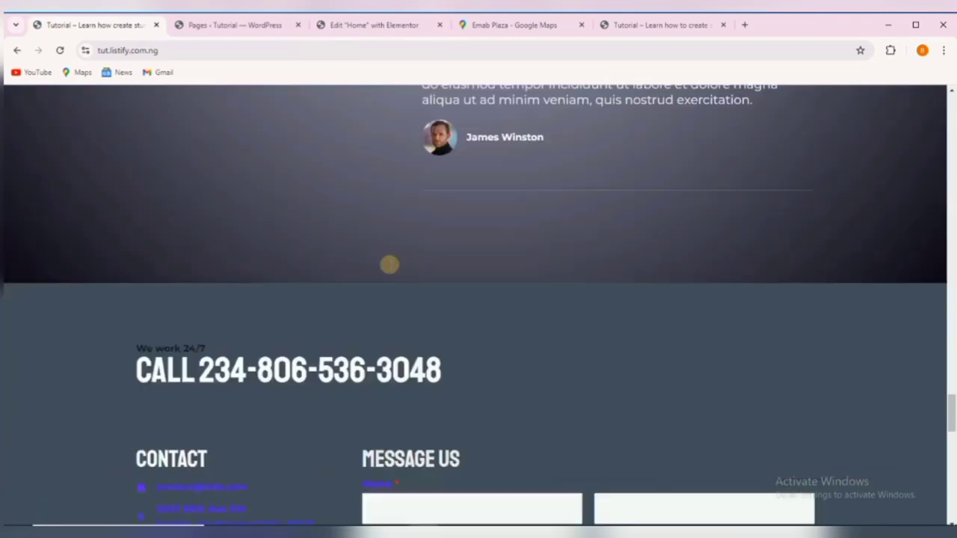
{"action": "scroll", "coordinate": [392, 257], "scroll_direction": "down", "scroll_amount": 6}
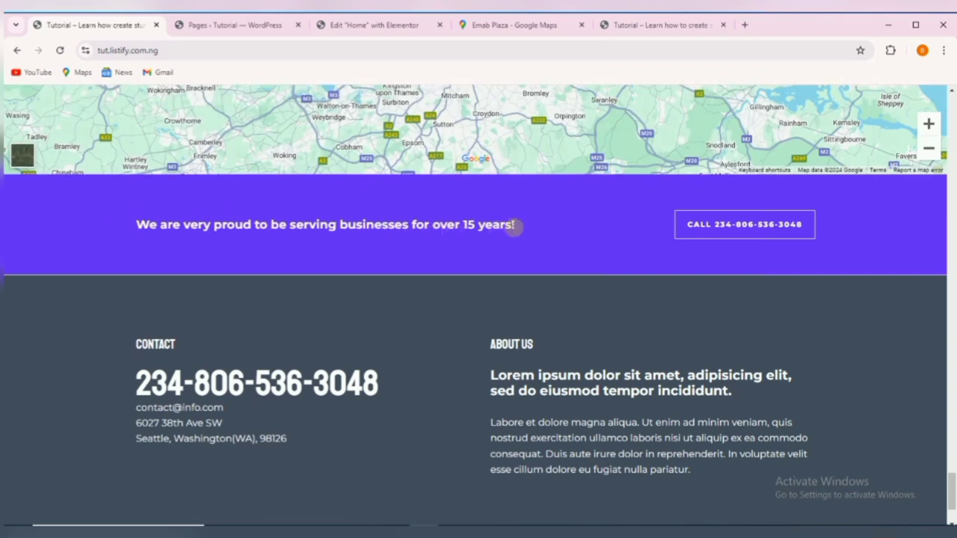
{"action": "right_click", "coordinate": [513, 224]}
{"action": "left_click", "coordinate": [553, 244]}
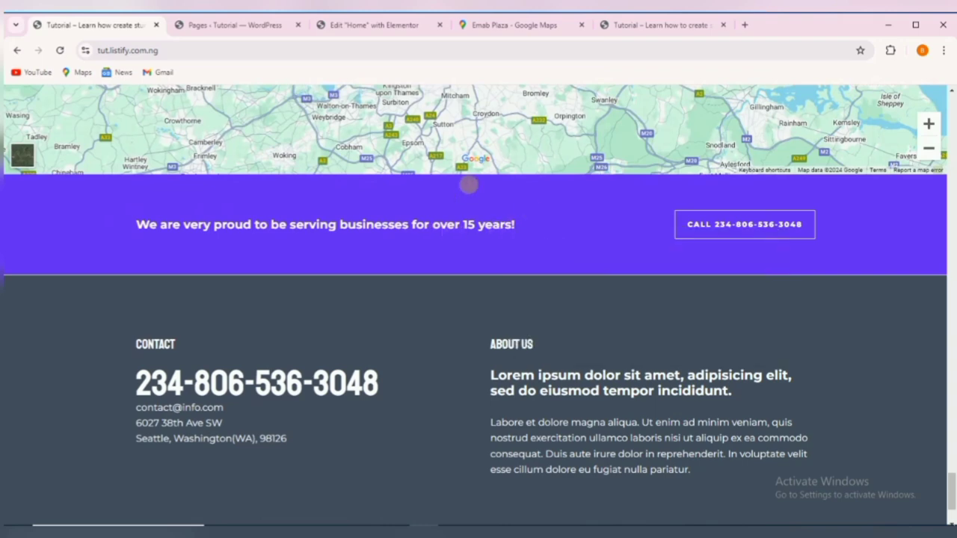
{"action": "left_click", "coordinate": [343, 26]}
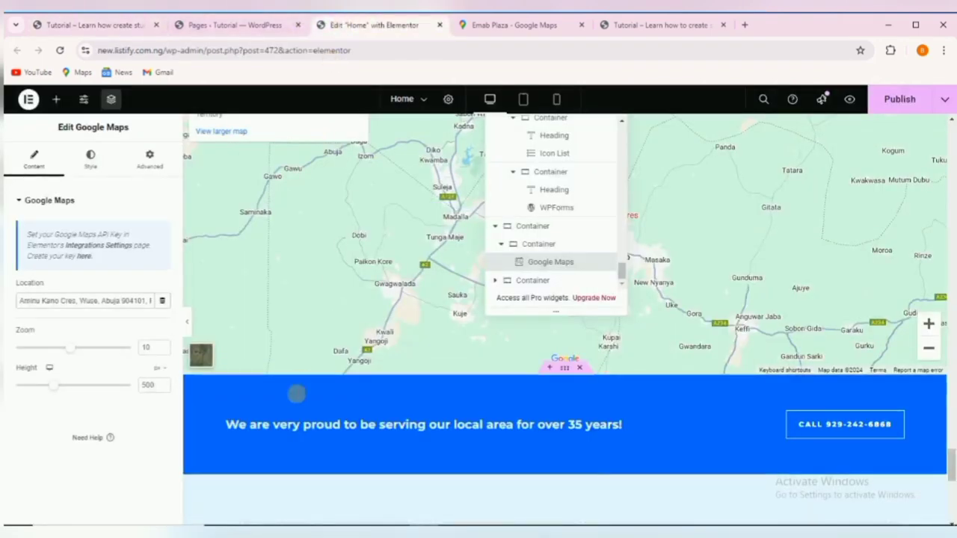
{"action": "left_click", "coordinate": [310, 424]}
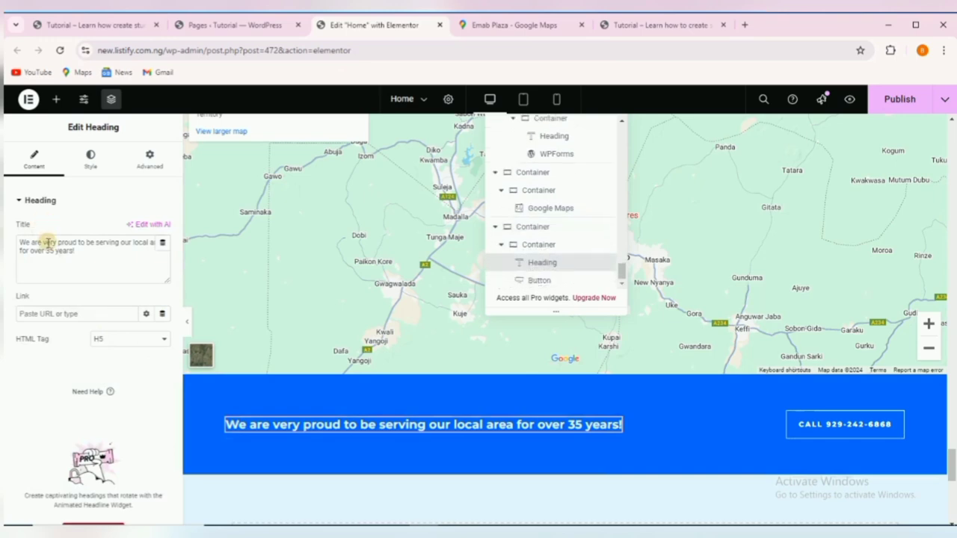
Paste the copied sentence over the banner heading's 35-years title.
{"action": "triple_click", "coordinate": [48, 243]}
{"action": "key", "text": "ctrl+v"}
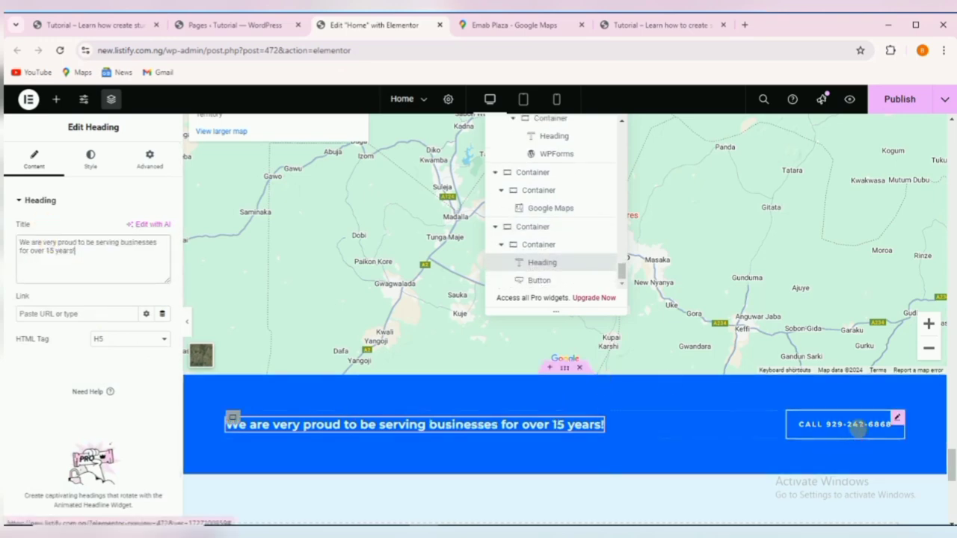
{"action": "left_click", "coordinate": [649, 428]}
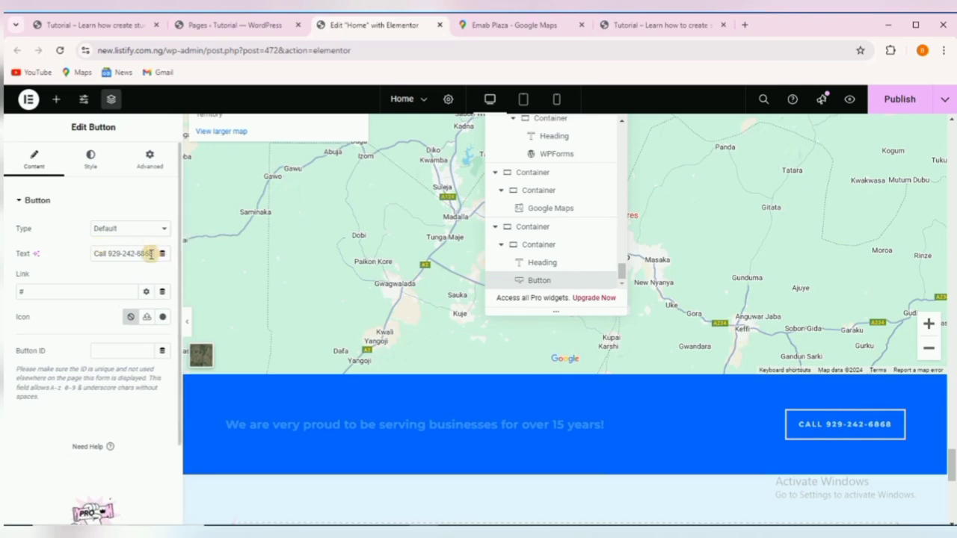
{"action": "scroll", "coordinate": [432, 384], "scroll_direction": "down", "scroll_amount": 3}
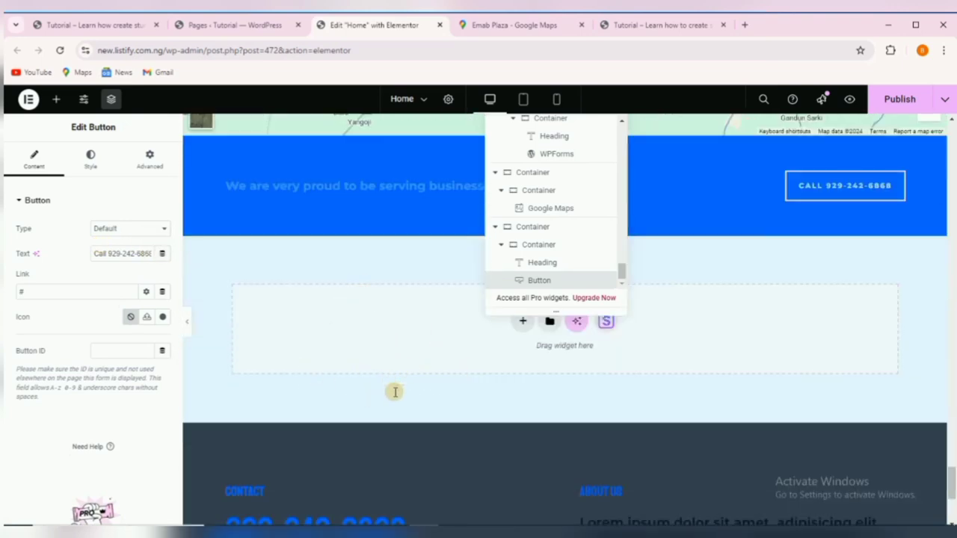
{"action": "scroll", "coordinate": [389, 392], "scroll_direction": "down", "scroll_amount": 2}
{"action": "scroll", "coordinate": [476, 452], "scroll_direction": "up", "scroll_amount": 18}
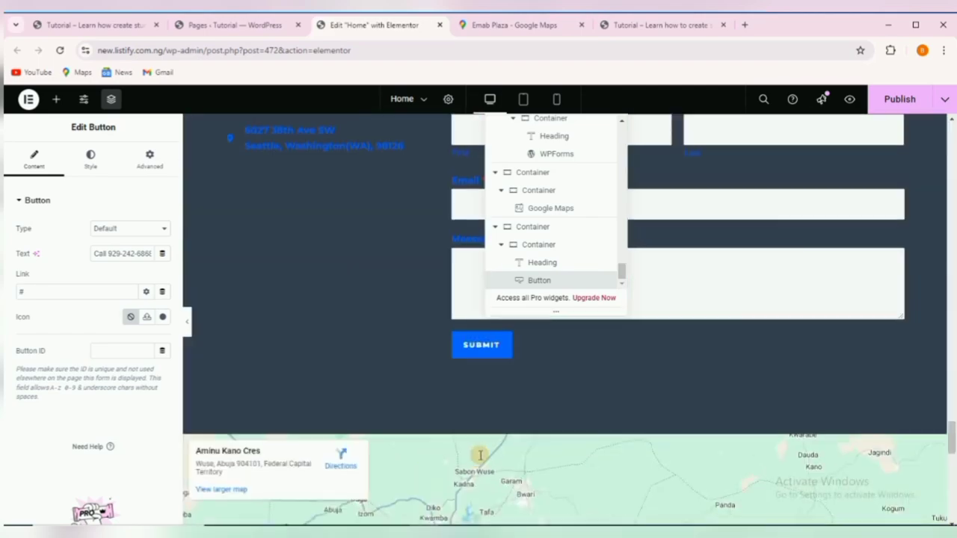
{"action": "scroll", "coordinate": [481, 452], "scroll_direction": "up", "scroll_amount": 20}
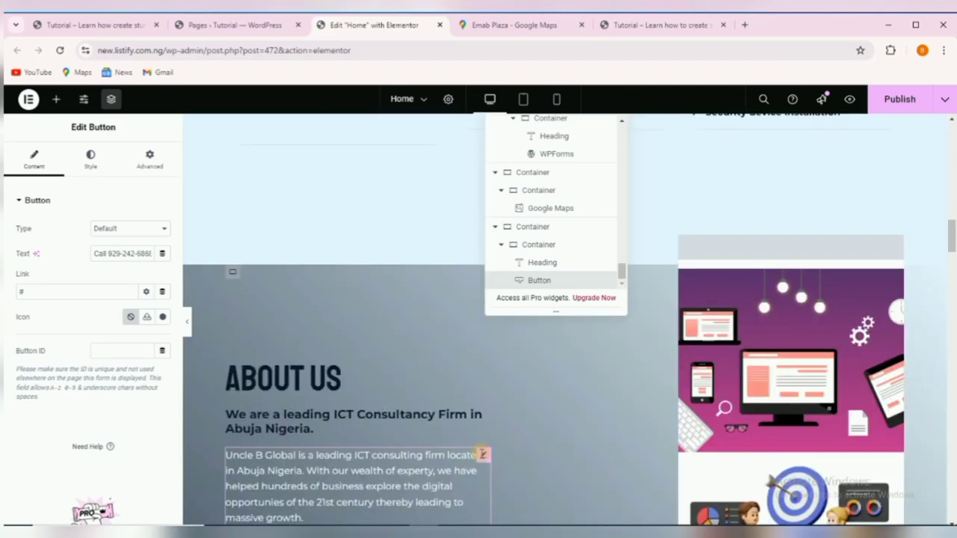
{"action": "scroll", "coordinate": [481, 449], "scroll_direction": "up", "scroll_amount": 8}
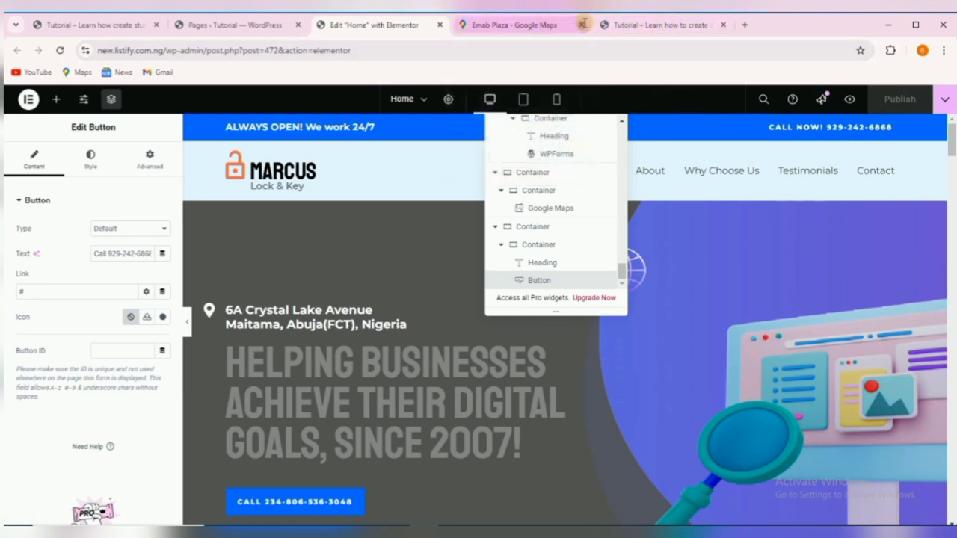
Close the Emab Plaza Maps tab and reload the live site to see the edits.
{"action": "left_click", "coordinate": [583, 24]}
{"action": "left_click", "coordinate": [509, 25]}
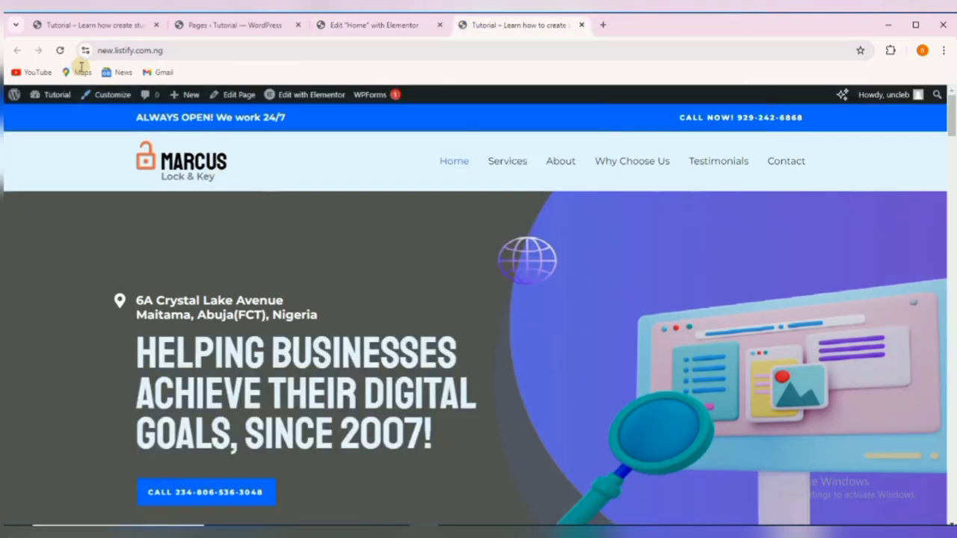
{"action": "left_click", "coordinate": [62, 51]}
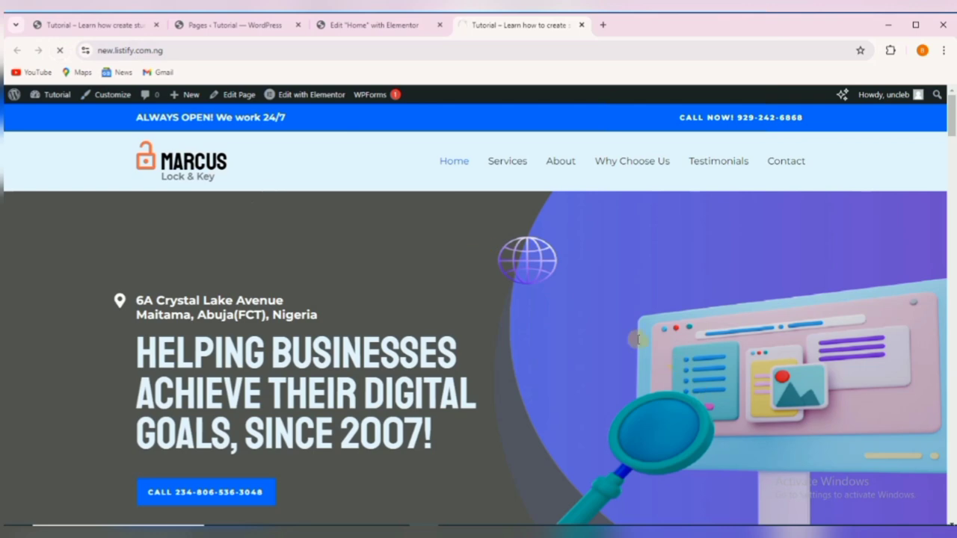
Review the footer on the tut.listify.com.ng reference site.
{"action": "left_click", "coordinate": [98, 25]}
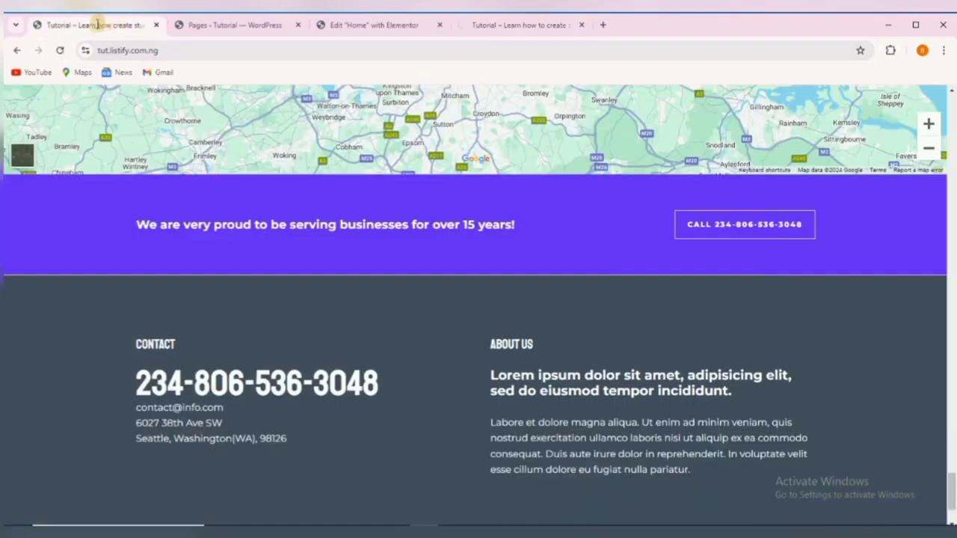
{"action": "scroll", "coordinate": [416, 295], "scroll_direction": "down", "scroll_amount": 2}
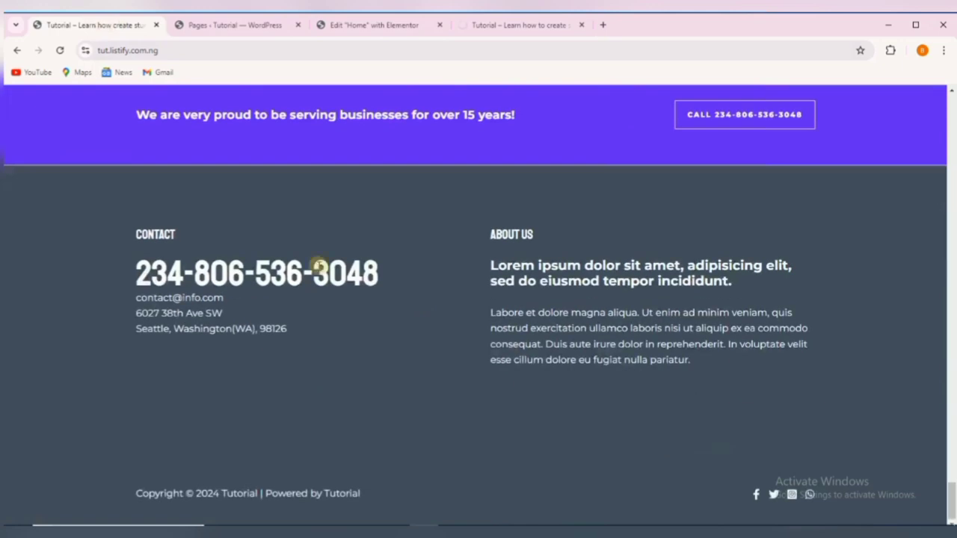
{"action": "left_click_drag", "start_coordinate": [130, 224], "coordinate": [728, 474]}
{"action": "scroll", "coordinate": [372, 242], "scroll_direction": "up", "scroll_amount": 5}
{"action": "scroll", "coordinate": [368, 232], "scroll_direction": "down", "scroll_amount": 3}
{"action": "scroll", "coordinate": [366, 224], "scroll_direction": "up", "scroll_amount": 20}
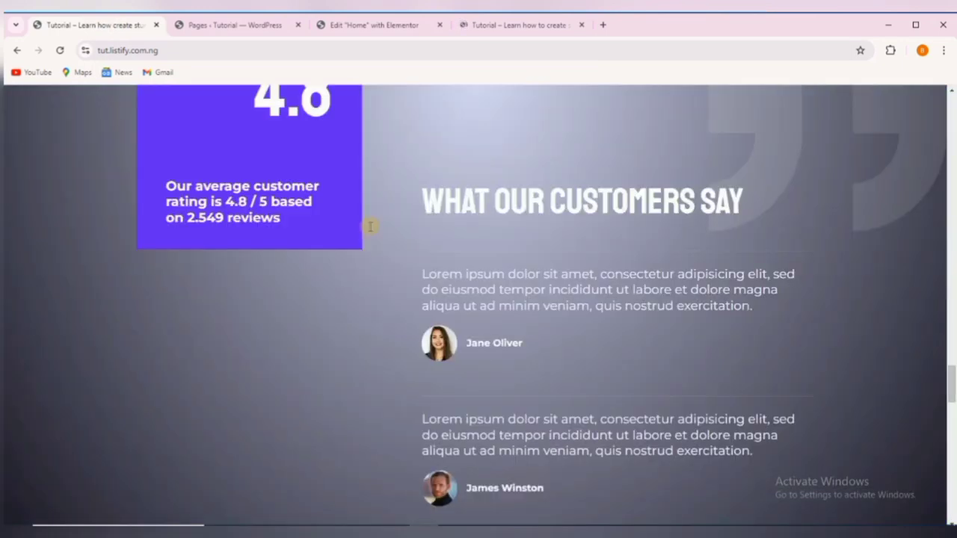
{"action": "scroll", "coordinate": [364, 216], "scroll_direction": "up", "scroll_amount": 15}
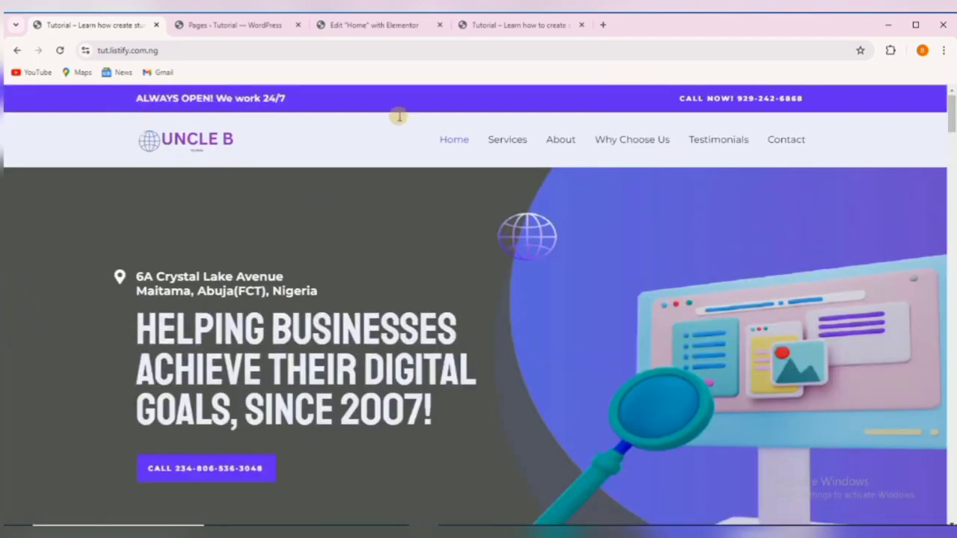
Check the live site's About Us and Why Choose Us sections, then return to Elementor.
{"action": "left_click", "coordinate": [508, 25]}
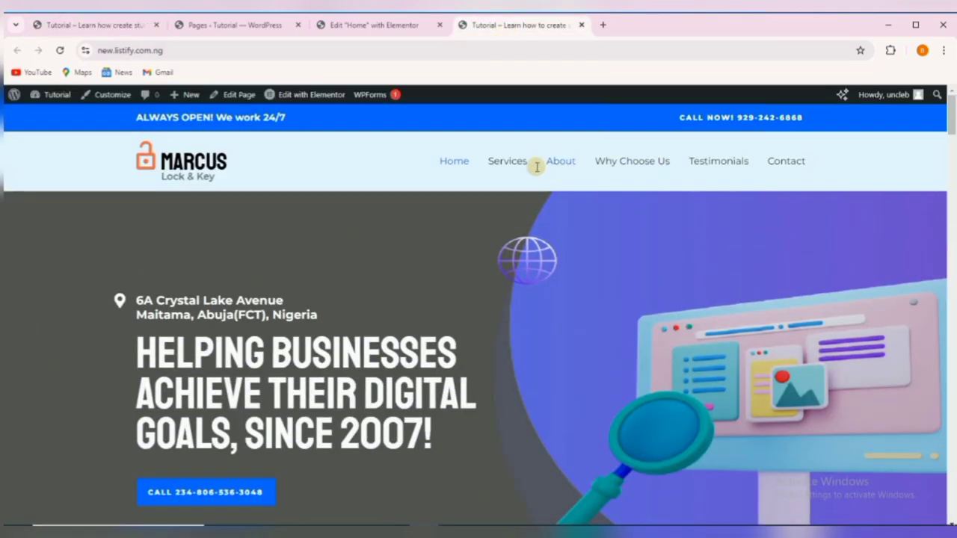
{"action": "scroll", "coordinate": [564, 237], "scroll_direction": "down", "scroll_amount": 10}
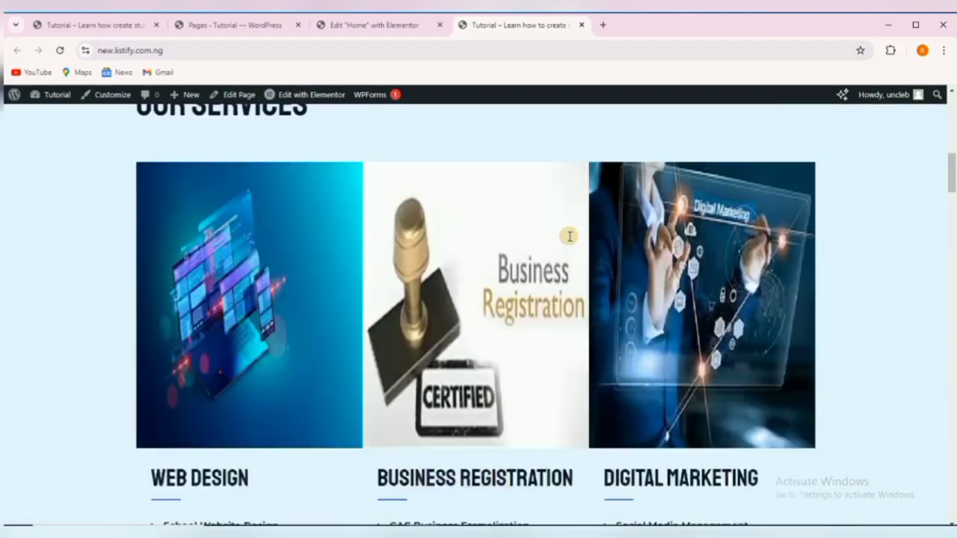
{"action": "scroll", "coordinate": [568, 236], "scroll_direction": "down", "scroll_amount": 10}
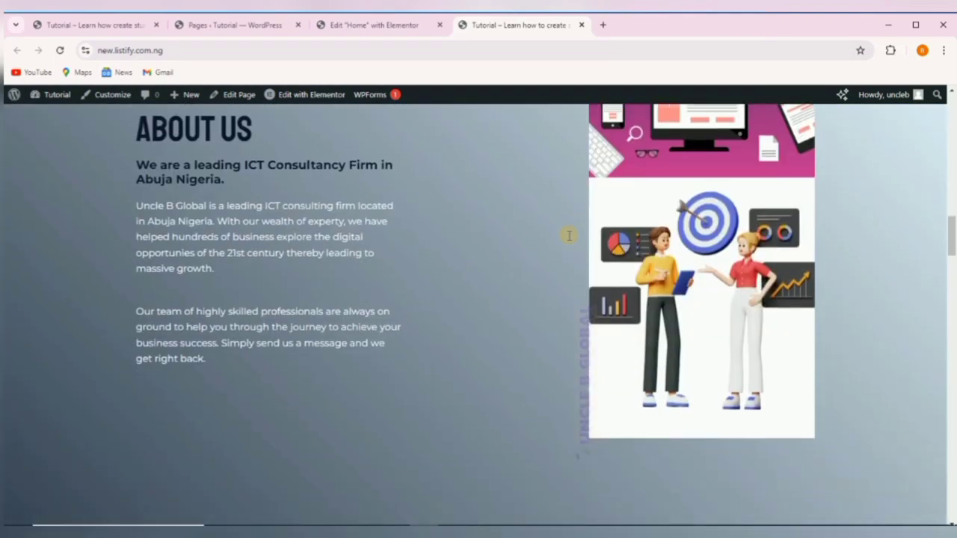
{"action": "scroll", "coordinate": [569, 236], "scroll_direction": "down", "scroll_amount": 10}
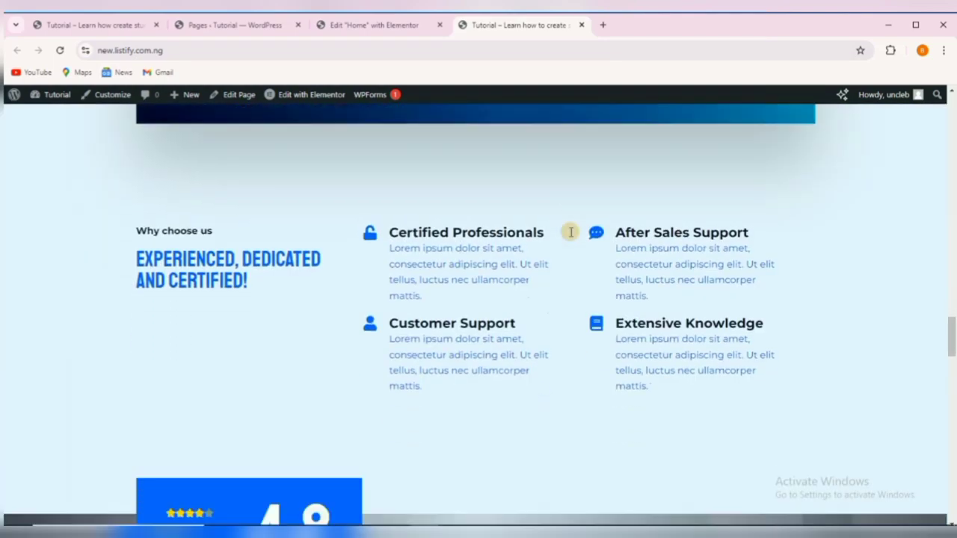
{"action": "scroll", "coordinate": [570, 232], "scroll_direction": "down", "scroll_amount": 10}
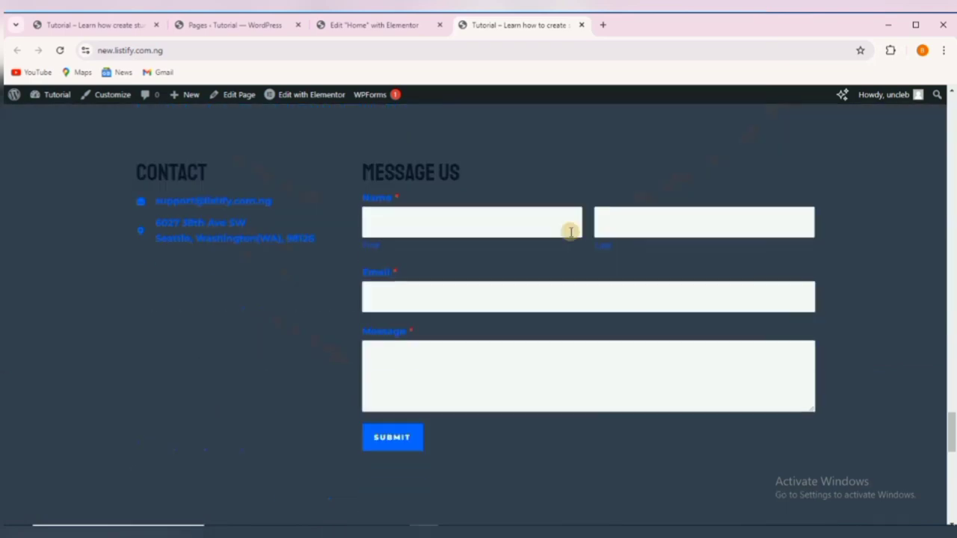
{"action": "scroll", "coordinate": [571, 233], "scroll_direction": "down", "scroll_amount": 9}
{"action": "scroll", "coordinate": [448, 229], "scroll_direction": "up", "scroll_amount": 4}
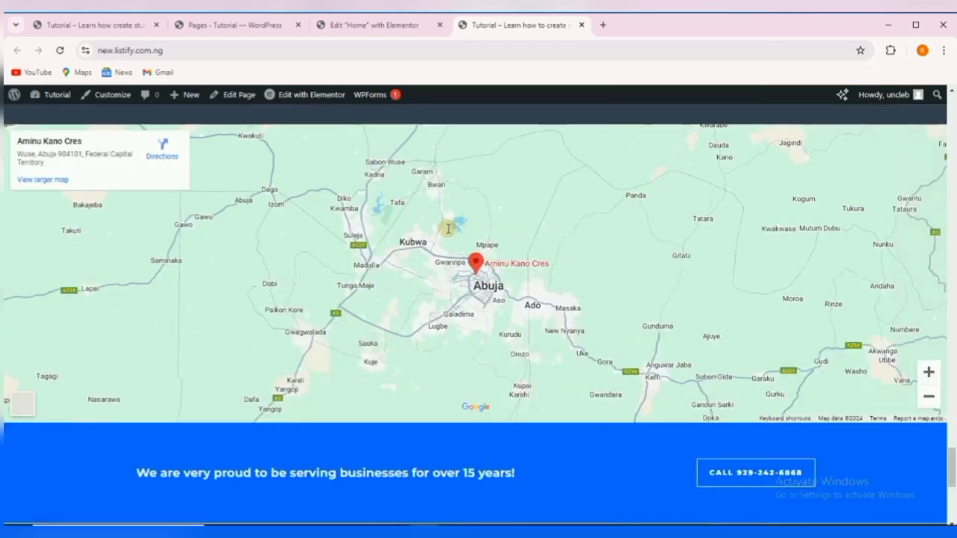
{"action": "scroll", "coordinate": [514, 252], "scroll_direction": "down", "scroll_amount": 2}
{"action": "scroll", "coordinate": [579, 235], "scroll_direction": "down", "scroll_amount": 2}
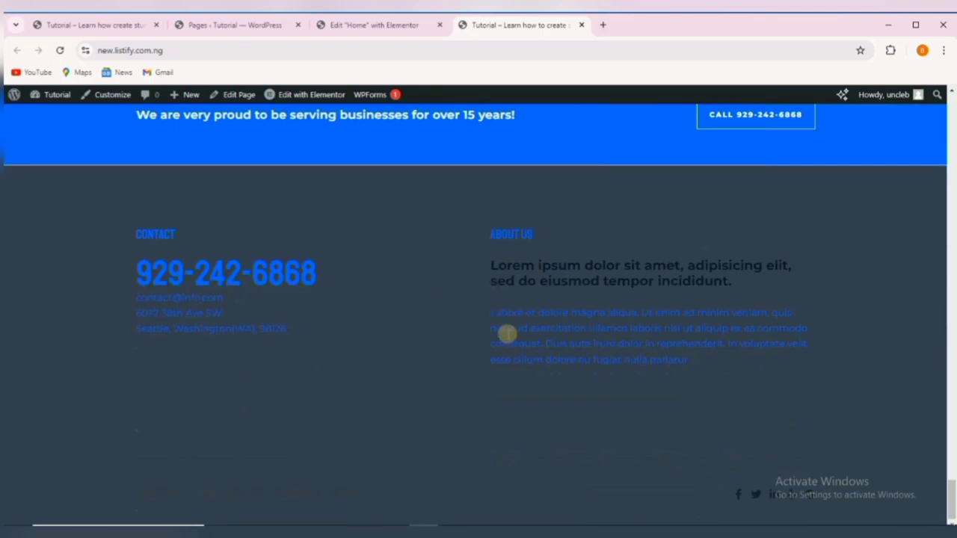
{"action": "scroll", "coordinate": [515, 314], "scroll_direction": "up", "scroll_amount": 15}
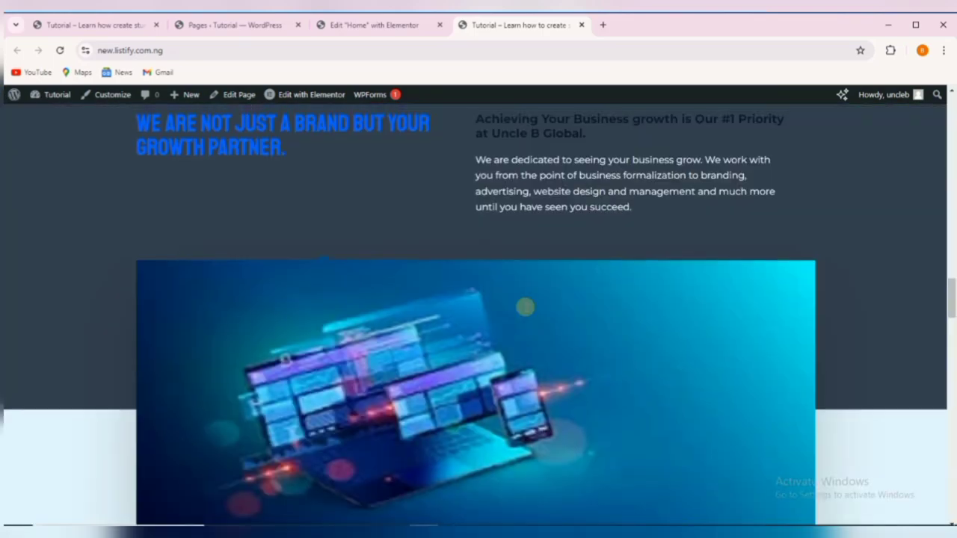
{"action": "scroll", "coordinate": [524, 307], "scroll_direction": "up", "scroll_amount": 15}
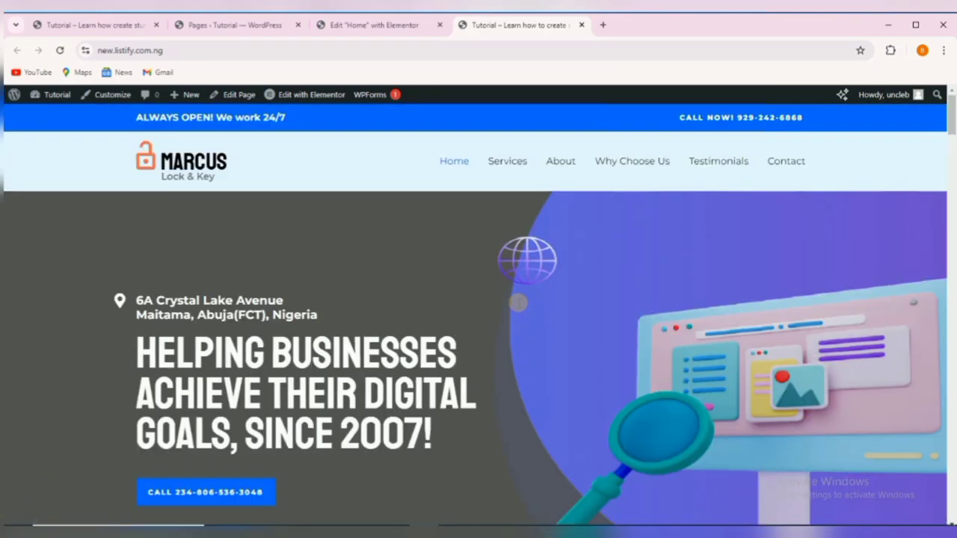
{"action": "left_click", "coordinate": [563, 160]}
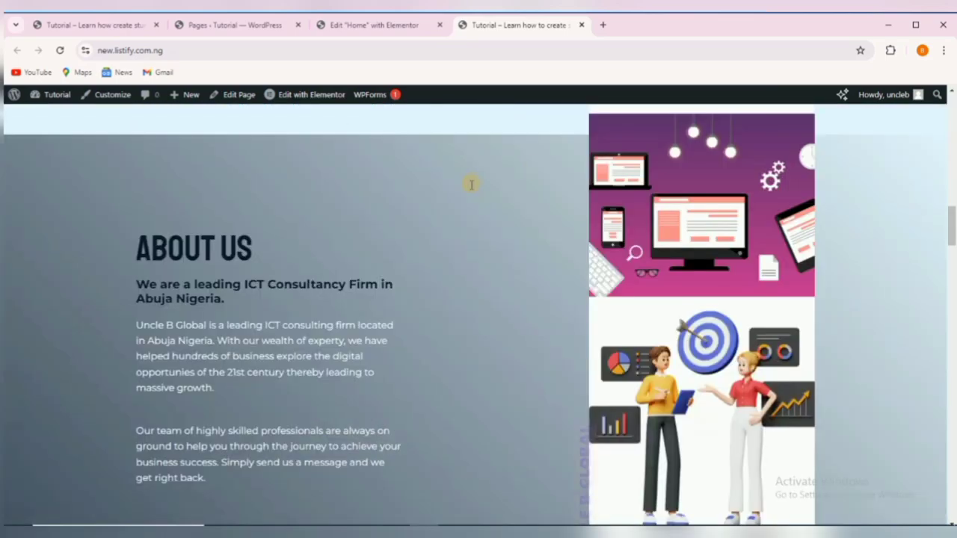
{"action": "scroll", "coordinate": [543, 181], "scroll_direction": "up", "scroll_amount": 5}
{"action": "scroll", "coordinate": [544, 181], "scroll_direction": "up", "scroll_amount": 5}
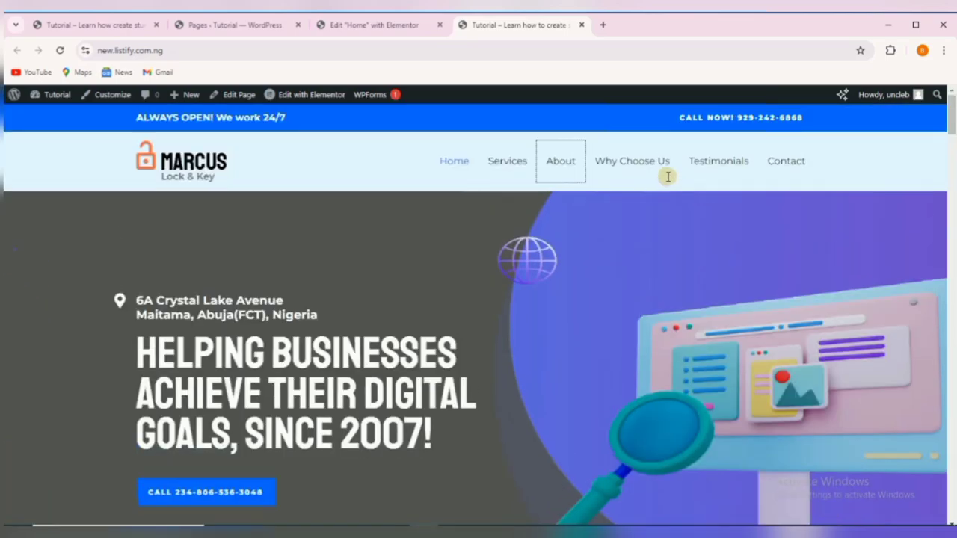
{"action": "left_click", "coordinate": [647, 163]}
{"action": "scroll", "coordinate": [598, 202], "scroll_direction": "up", "scroll_amount": 10}
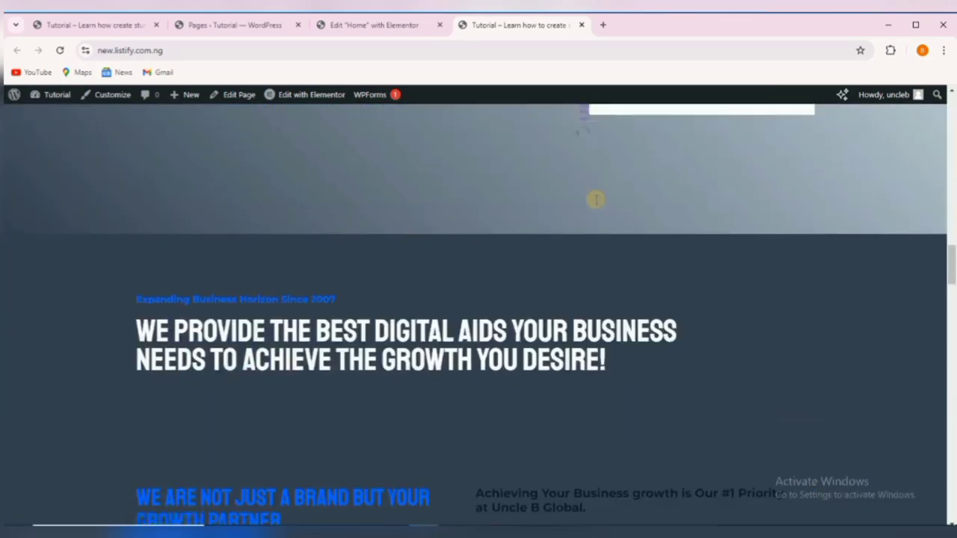
{"action": "scroll", "coordinate": [590, 198], "scroll_direction": "up", "scroll_amount": 5}
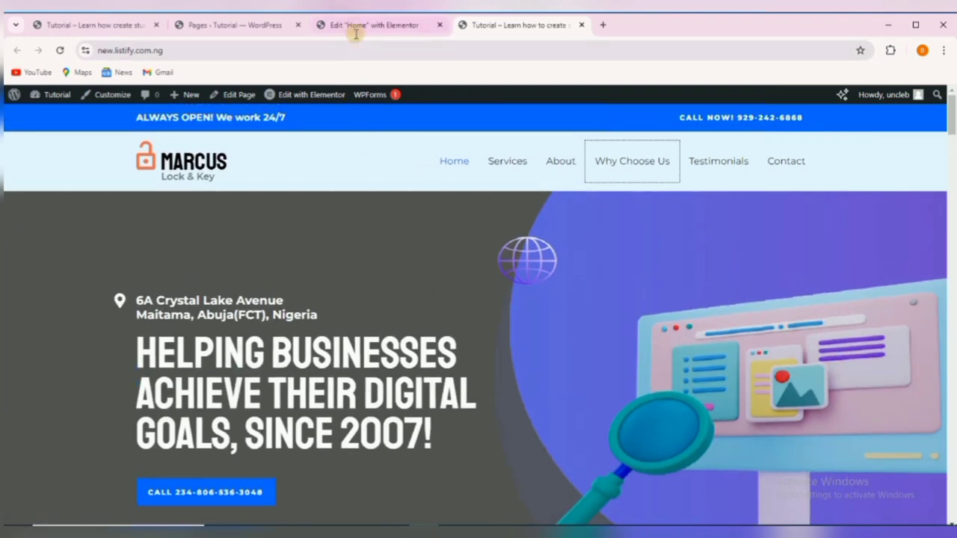
{"action": "left_click", "coordinate": [399, 26]}
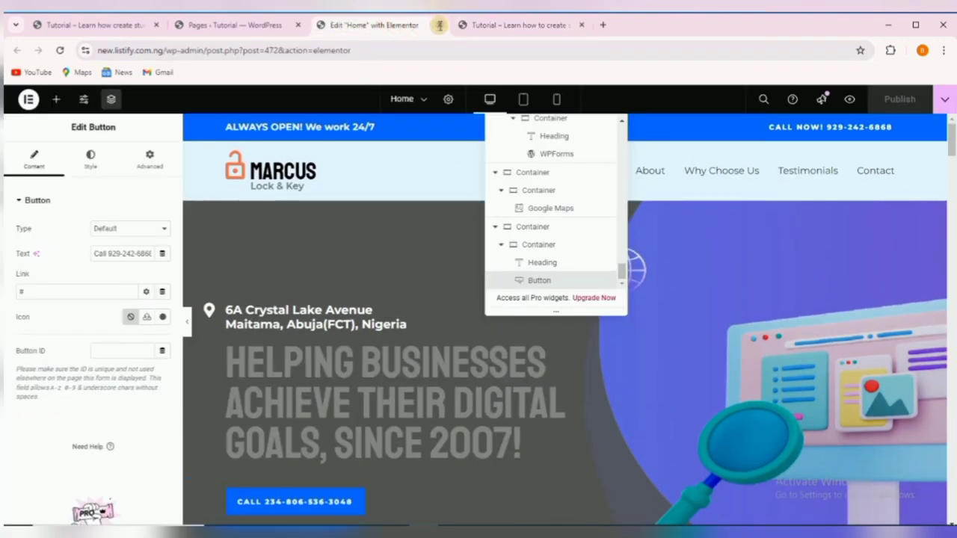
Close the Elementor editor and launch Appearance > Customize from the Pages list.
{"action": "left_click", "coordinate": [439, 25]}
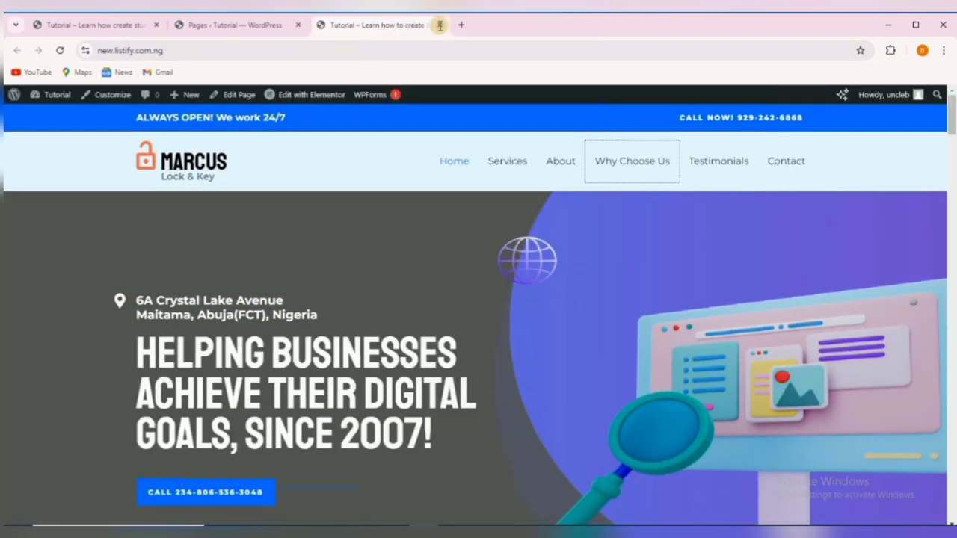
{"action": "left_click", "coordinate": [215, 25]}
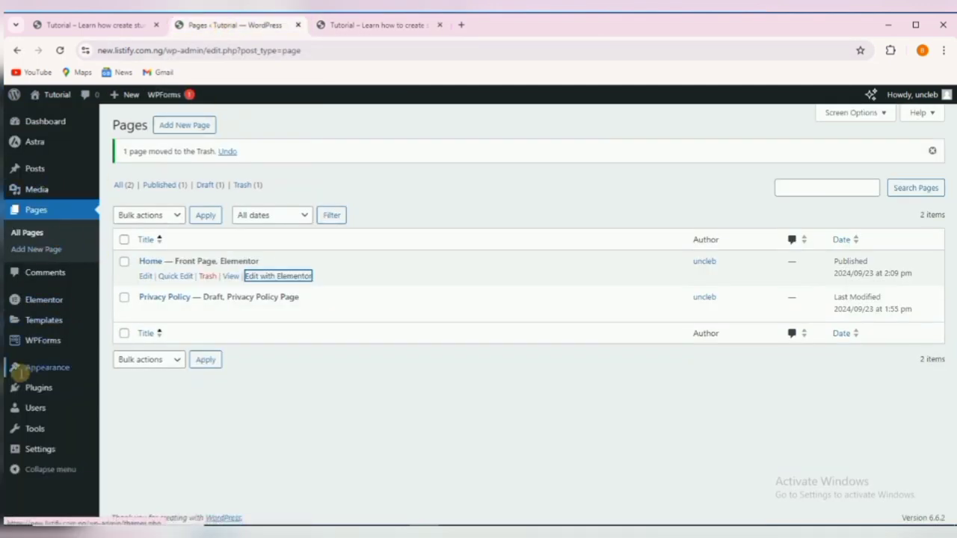
{"action": "mouse_move", "coordinate": [46, 367]}
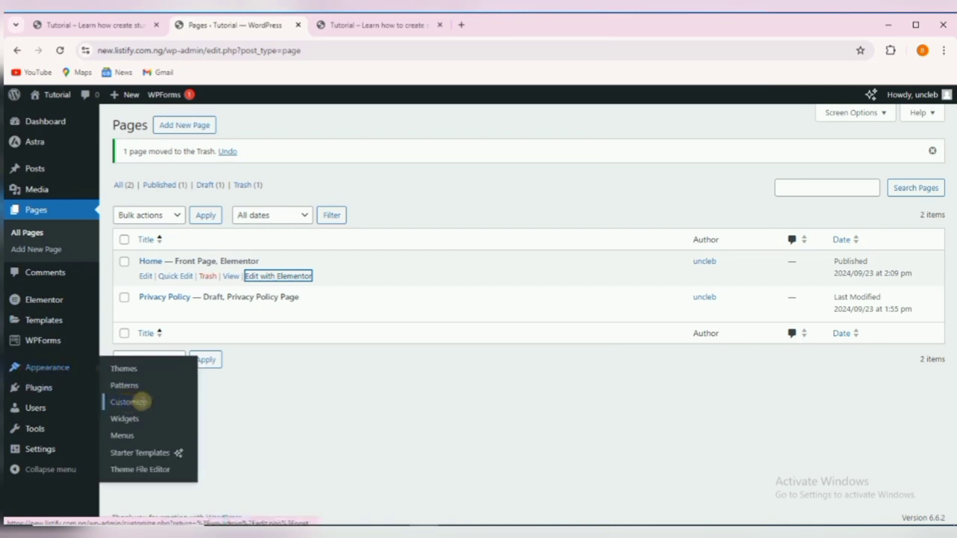
{"action": "left_click", "coordinate": [130, 402]}
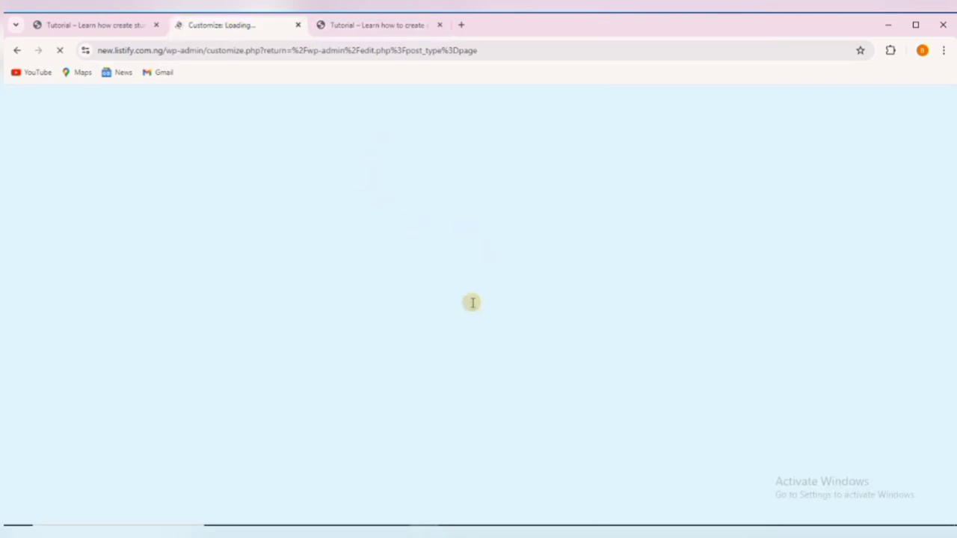
Compare the reference site's footer with the live site's footer while the Customizer loads.
{"action": "left_click", "coordinate": [358, 22]}
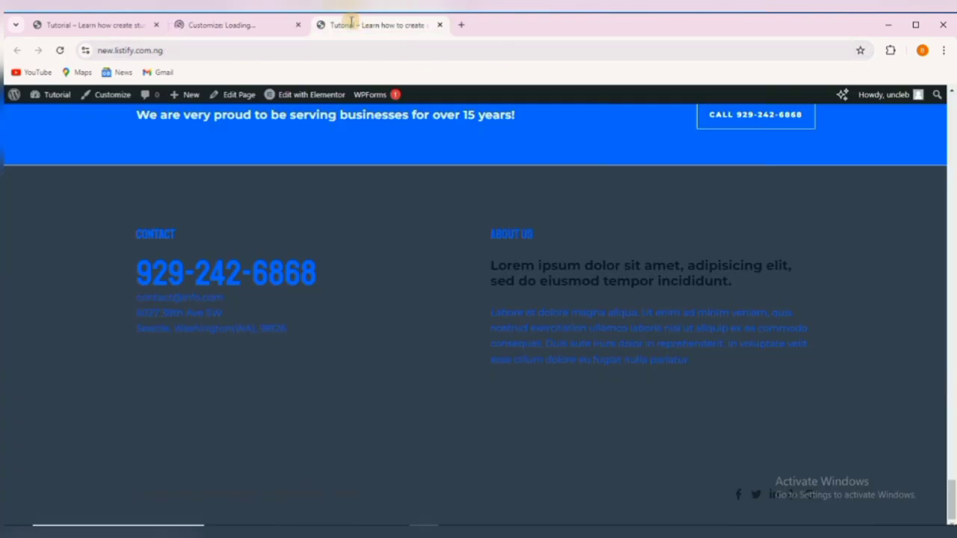
{"action": "left_click", "coordinate": [103, 26]}
{"action": "scroll", "coordinate": [382, 304], "scroll_direction": "down", "scroll_amount": 20}
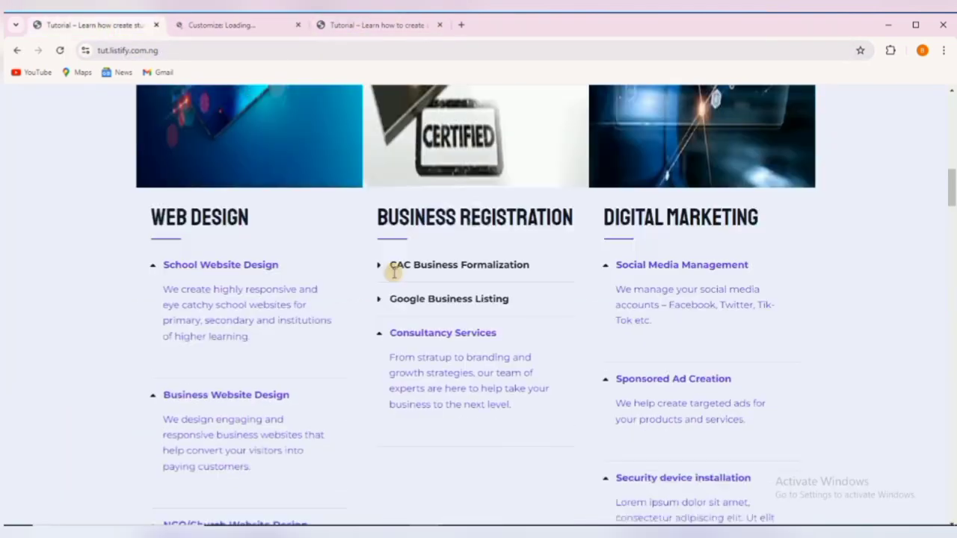
{"action": "scroll", "coordinate": [382, 269], "scroll_direction": "down", "scroll_amount": 20}
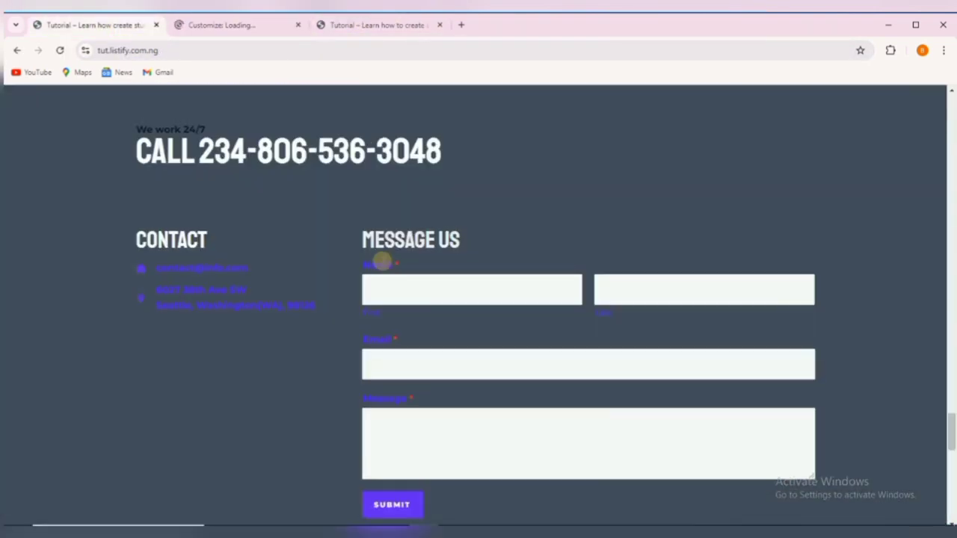
{"action": "key", "text": "ctrl+a"}
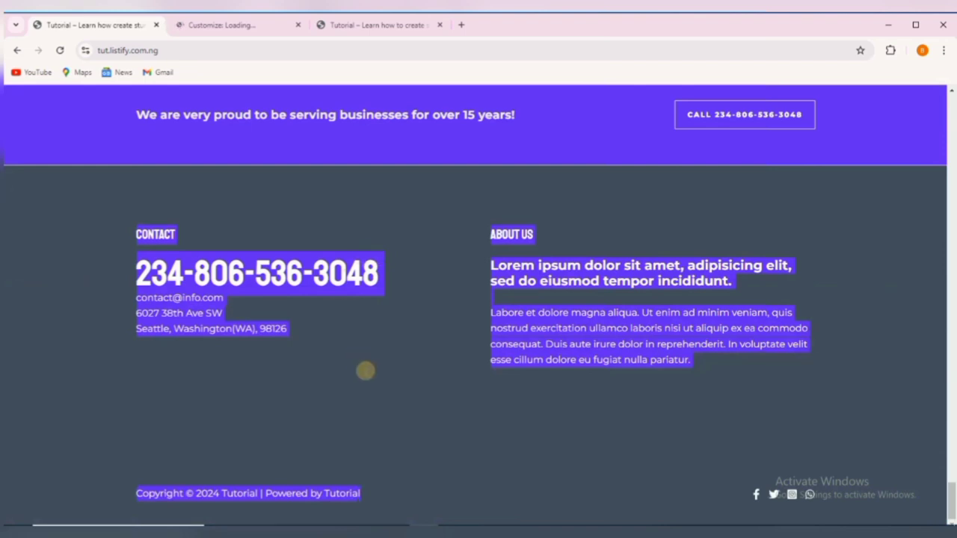
{"action": "left_click", "coordinate": [206, 256]}
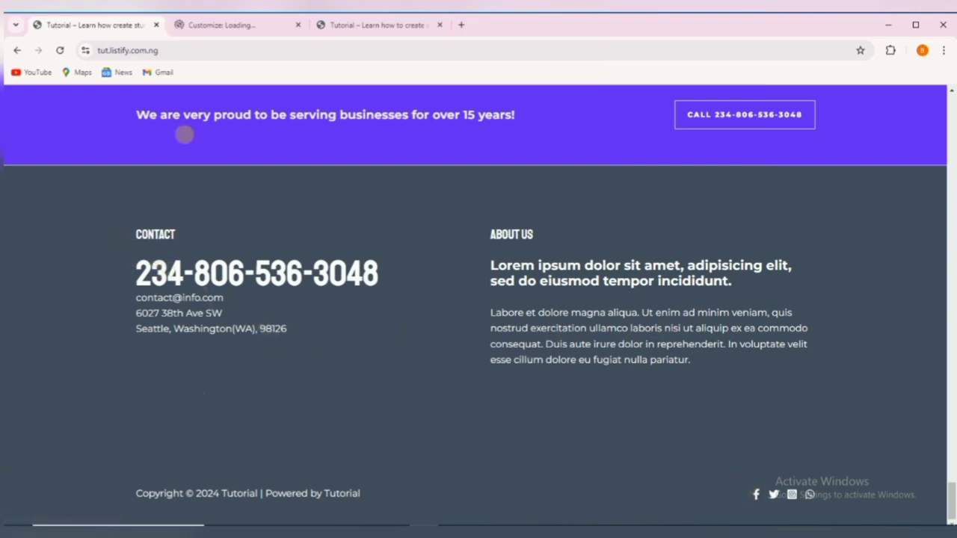
{"action": "left_click", "coordinate": [218, 26]}
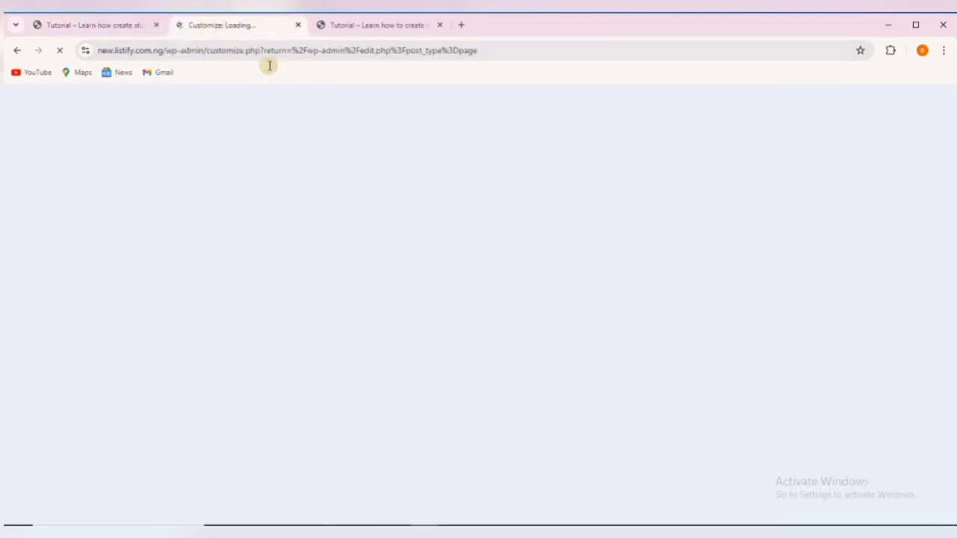
{"action": "left_click", "coordinate": [329, 25]}
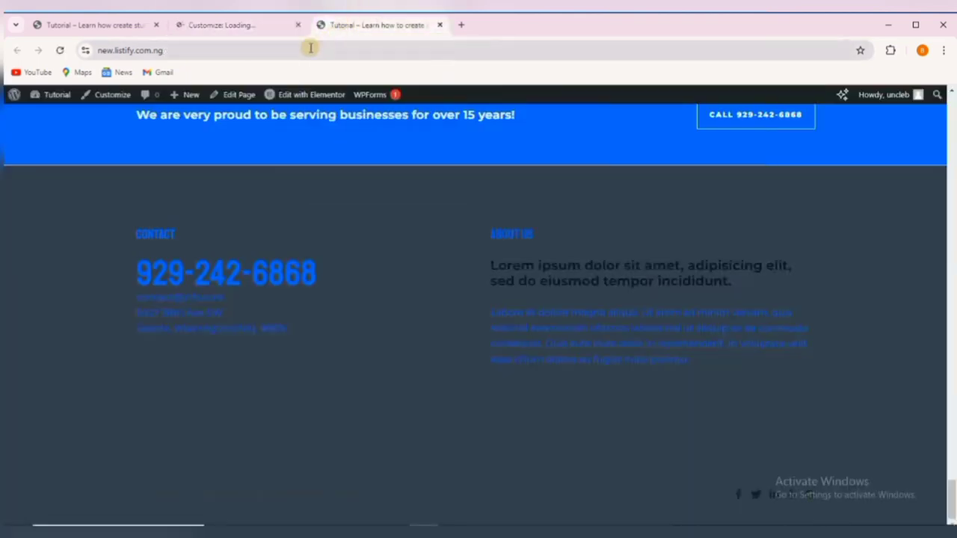
{"action": "left_click", "coordinate": [97, 24]}
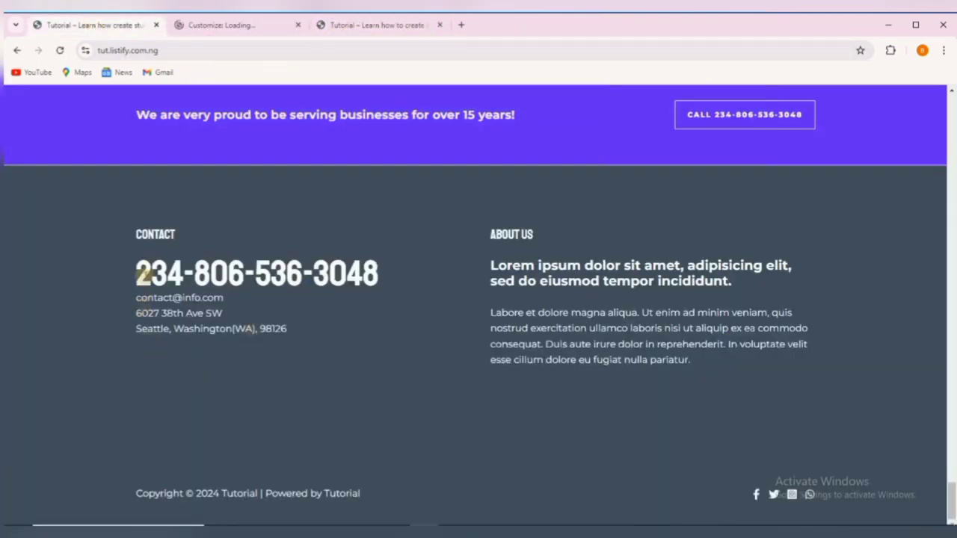
Copy the phone number from the reference site's footer Contact column.
{"action": "left_click_drag", "start_coordinate": [139, 264], "coordinate": [367, 273]}
{"action": "right_click", "coordinate": [319, 273]}
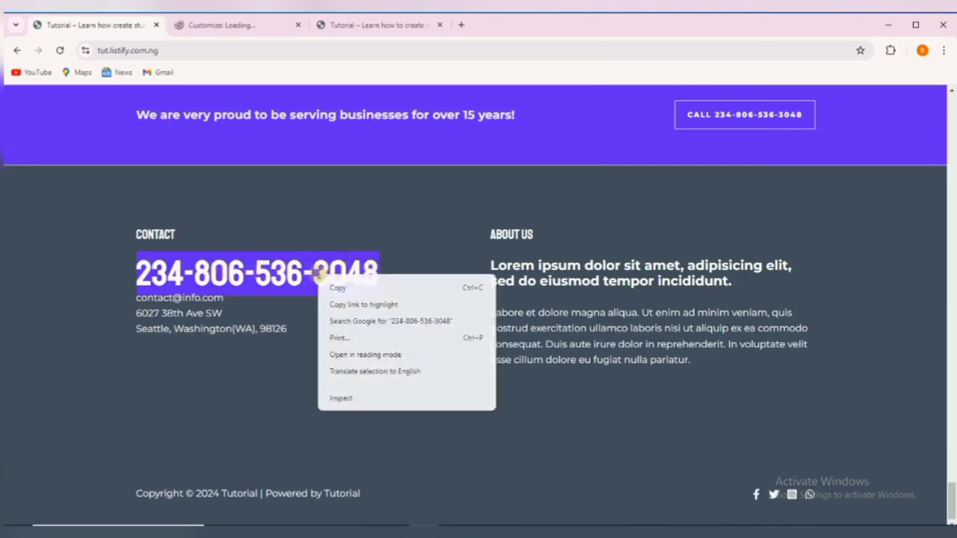
{"action": "left_click", "coordinate": [329, 282]}
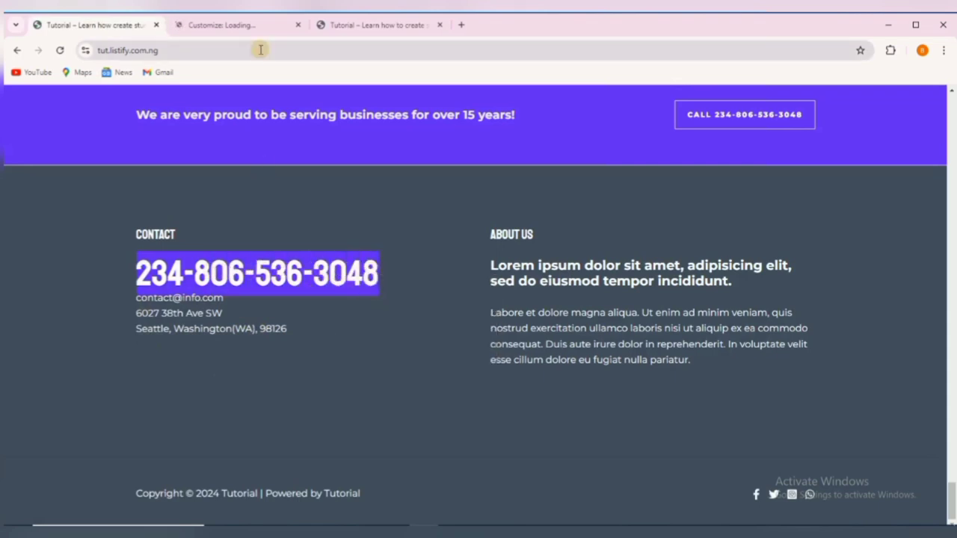
Reload the stalled Customizer until the Astra options and Home page preview appear.
{"action": "left_click", "coordinate": [247, 22]}
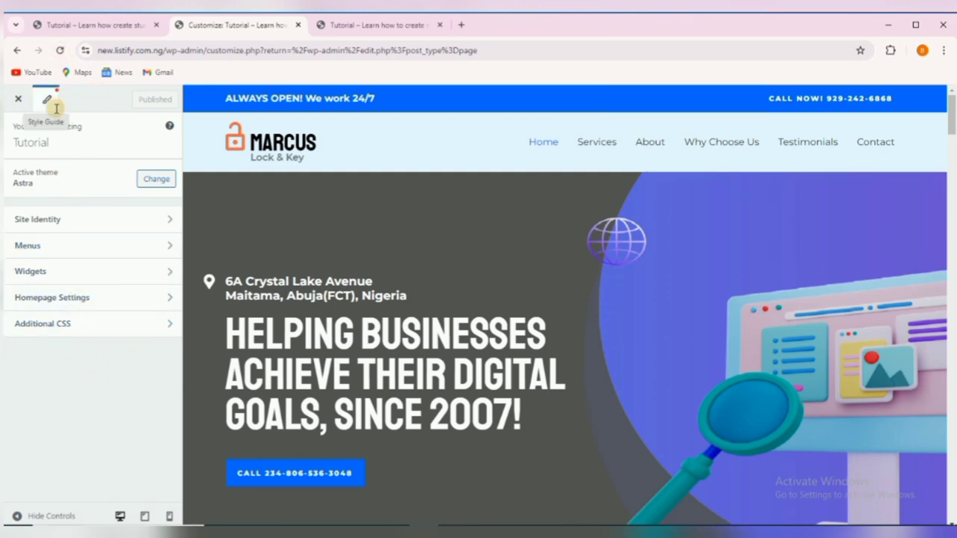
{"action": "left_click", "coordinate": [62, 50]}
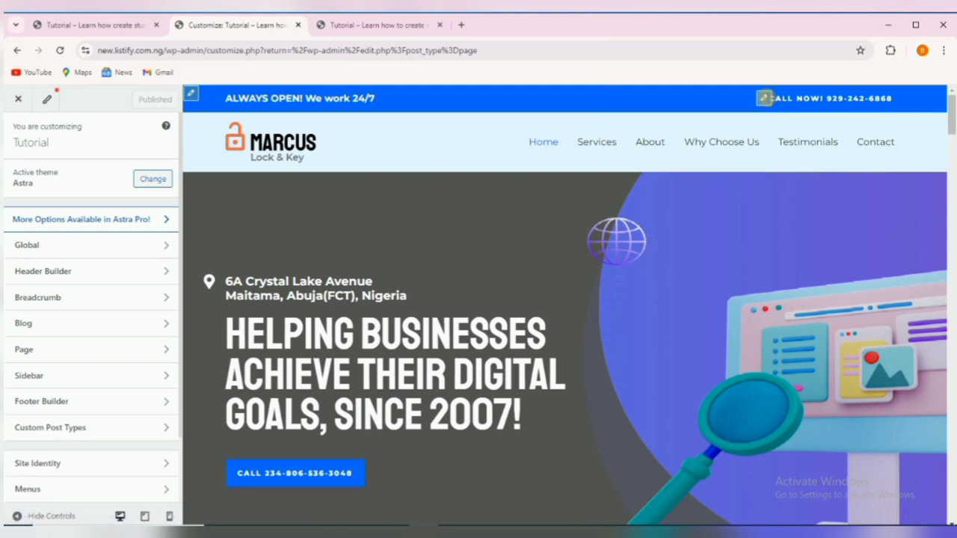
Open the Astra Header Builder listing Site Title & Logo, Button, HTML 1 and Primary Menu.
{"action": "left_click", "coordinate": [763, 98]}
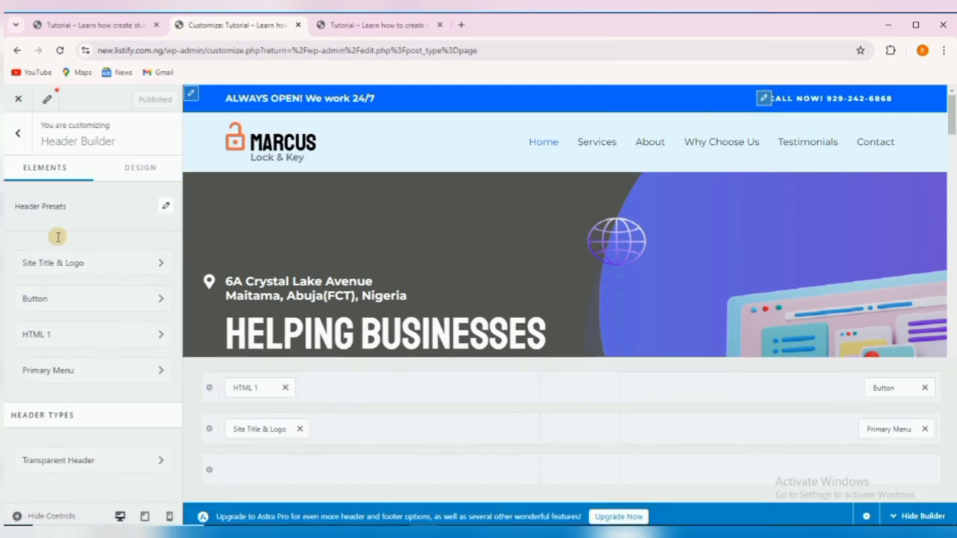
{"action": "left_click", "coordinate": [779, 98]}
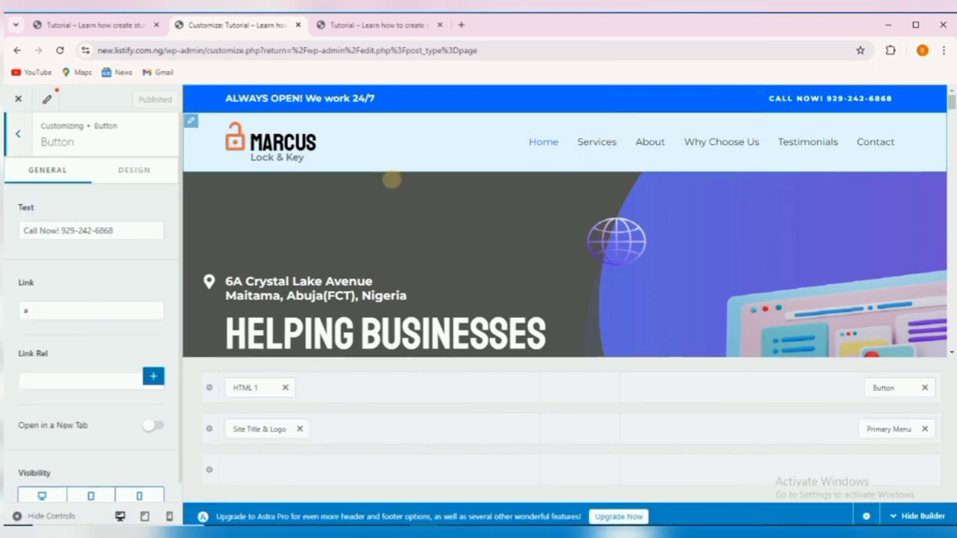
{"action": "left_click", "coordinate": [19, 136]}
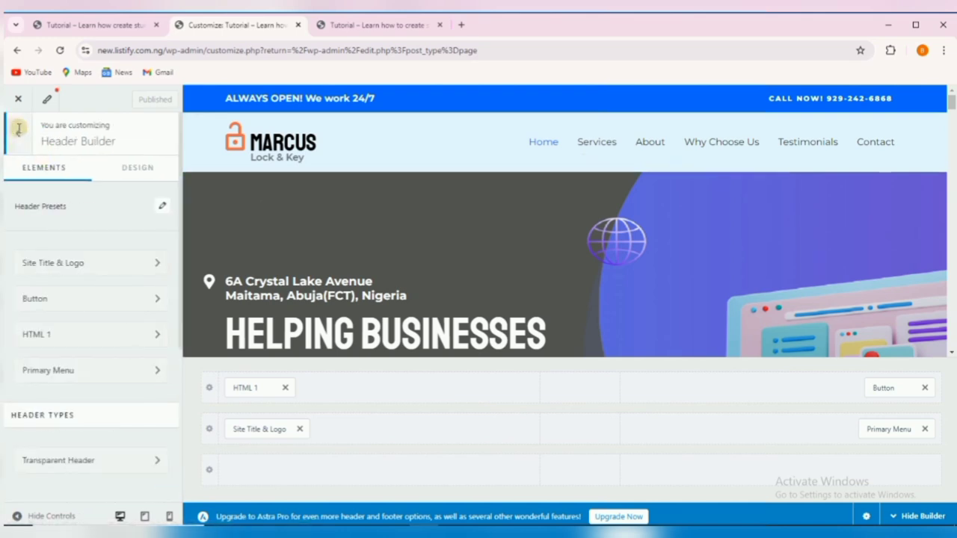
{"action": "left_click", "coordinate": [19, 133]}
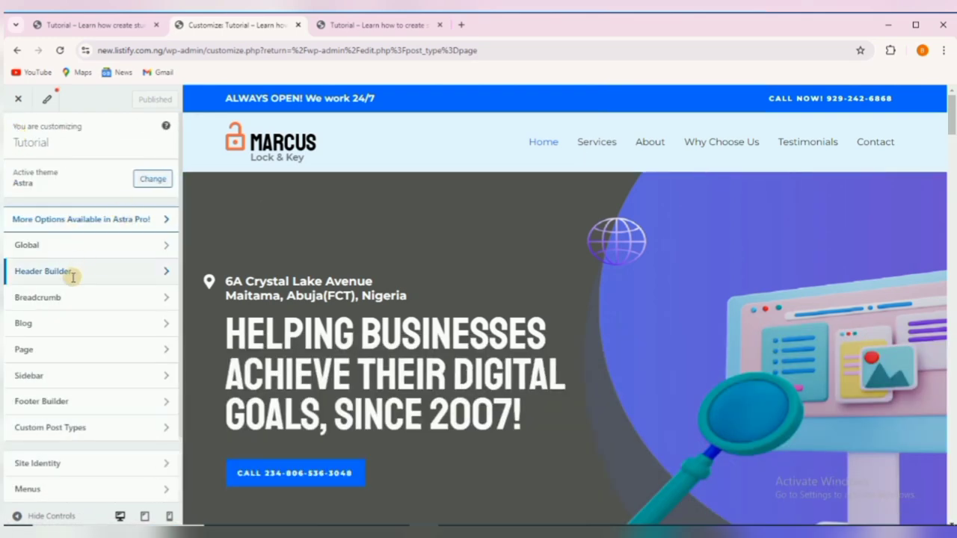
{"action": "left_click", "coordinate": [137, 267]}
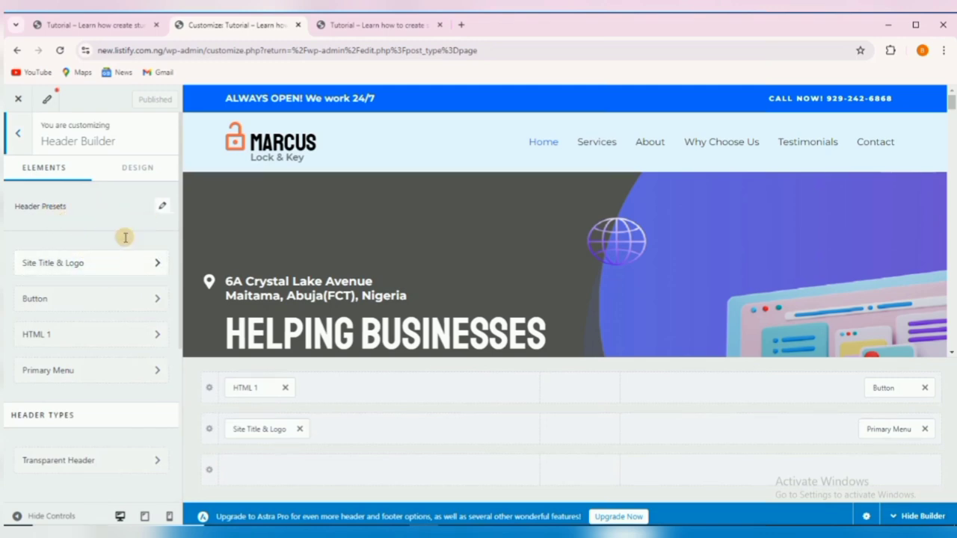
Paste the copied phone number over the old number in the 'Call Now!' button text.
{"action": "left_click", "coordinate": [89, 299]}
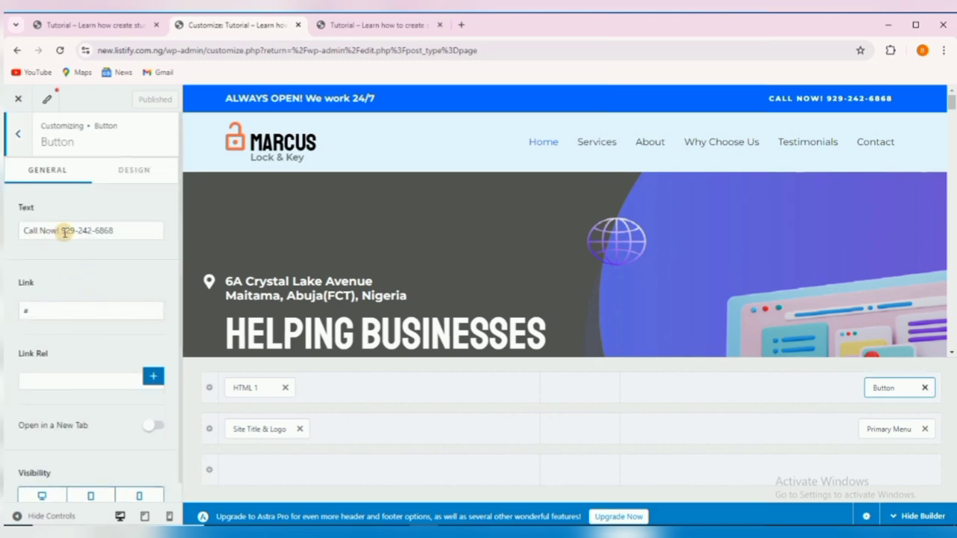
{"action": "triple_click", "coordinate": [111, 230]}
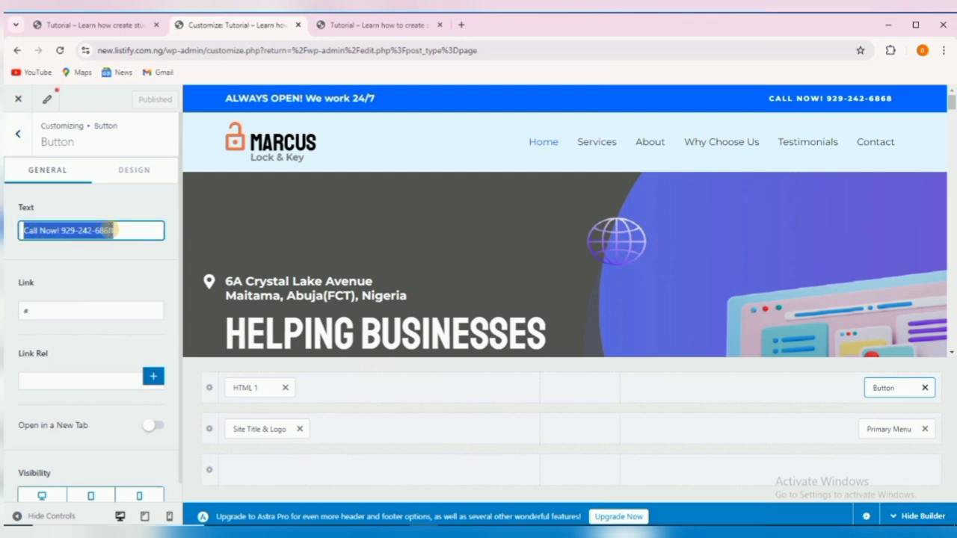
{"action": "right_click", "coordinate": [113, 230]}
{"action": "left_click", "coordinate": [56, 230]}
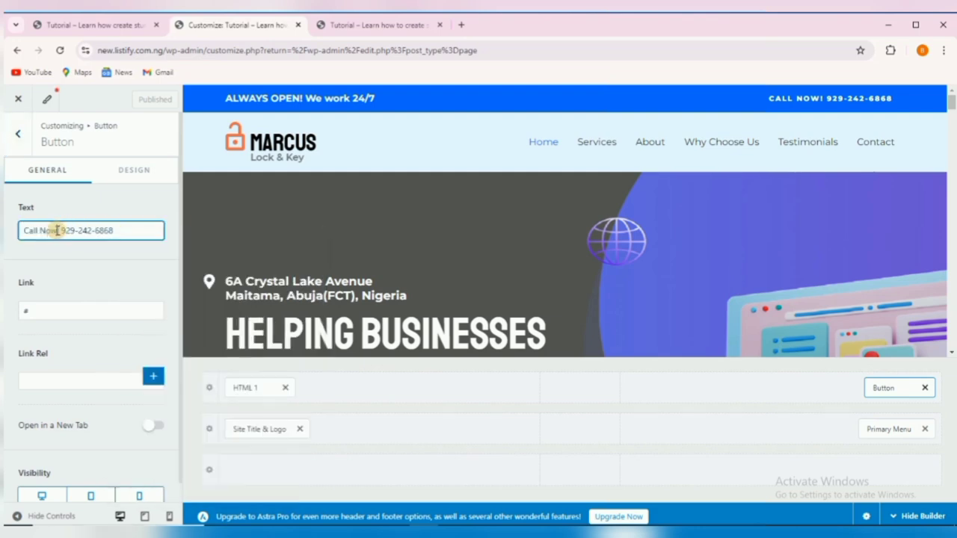
{"action": "left_click_drag", "start_coordinate": [62, 231], "coordinate": [116, 232]}
{"action": "right_click", "coordinate": [113, 231]}
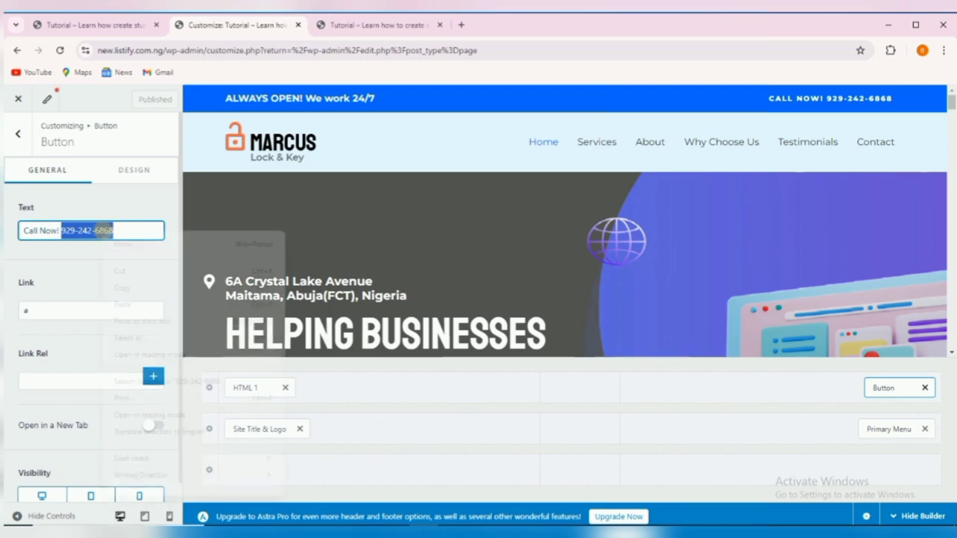
{"action": "left_click", "coordinate": [123, 304]}
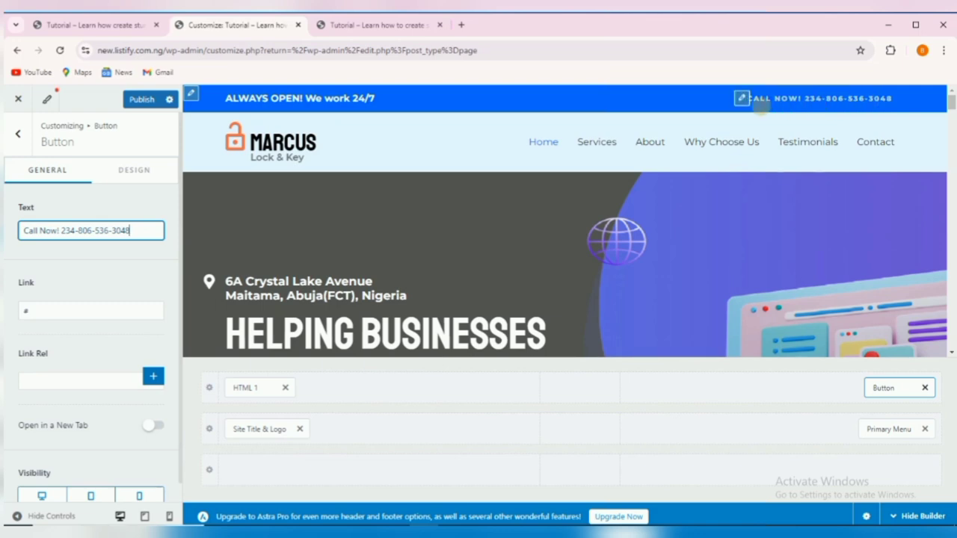
{"action": "left_click", "coordinate": [20, 137]}
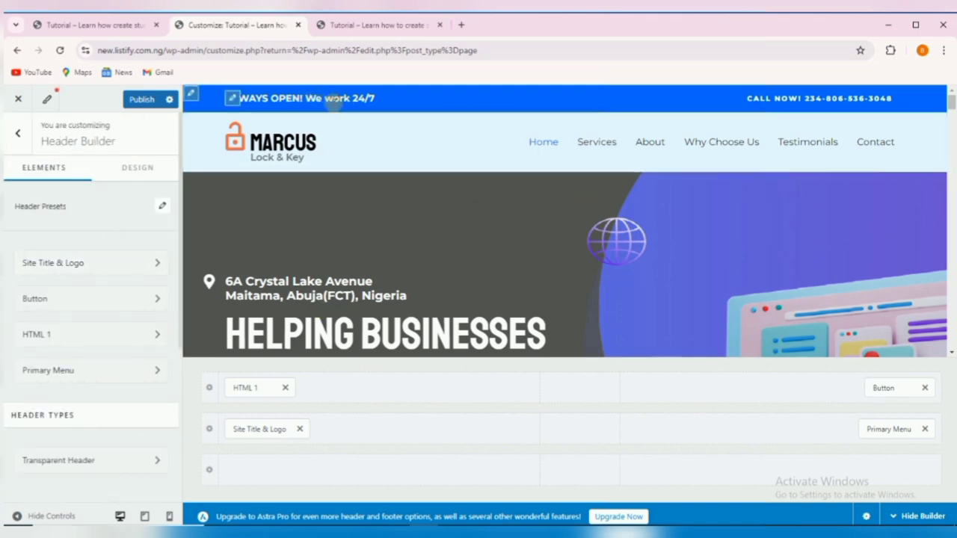
Set the HTML 1 element's text format to Heading 6.
{"action": "left_click", "coordinate": [78, 325]}
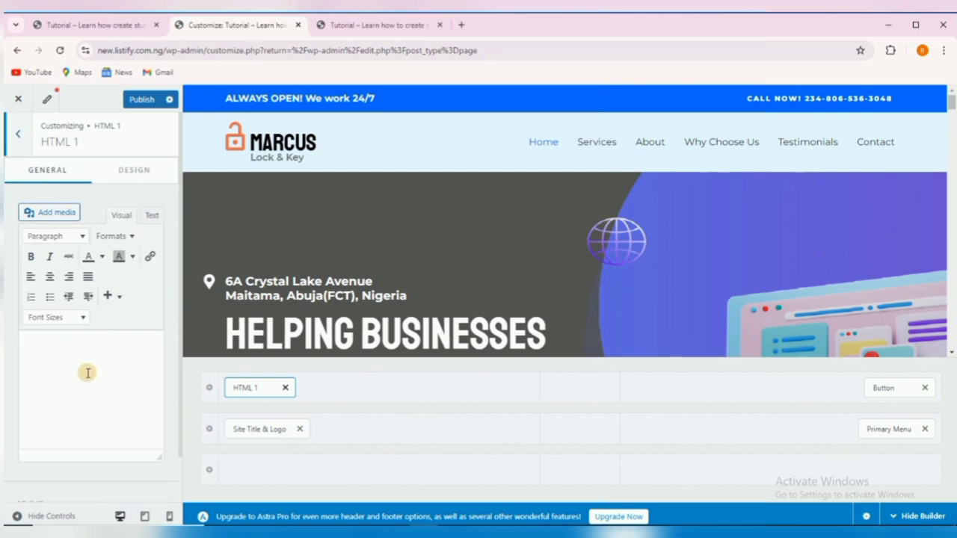
{"action": "left_click", "coordinate": [99, 372]}
{"action": "scroll", "coordinate": [100, 372], "scroll_direction": "down", "scroll_amount": 2}
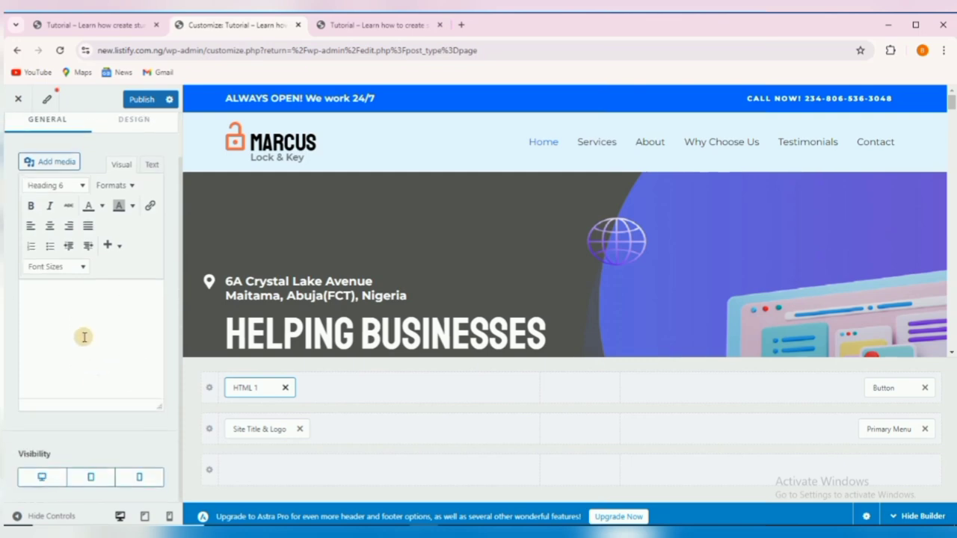
{"action": "scroll", "coordinate": [83, 326], "scroll_direction": "up", "scroll_amount": 2}
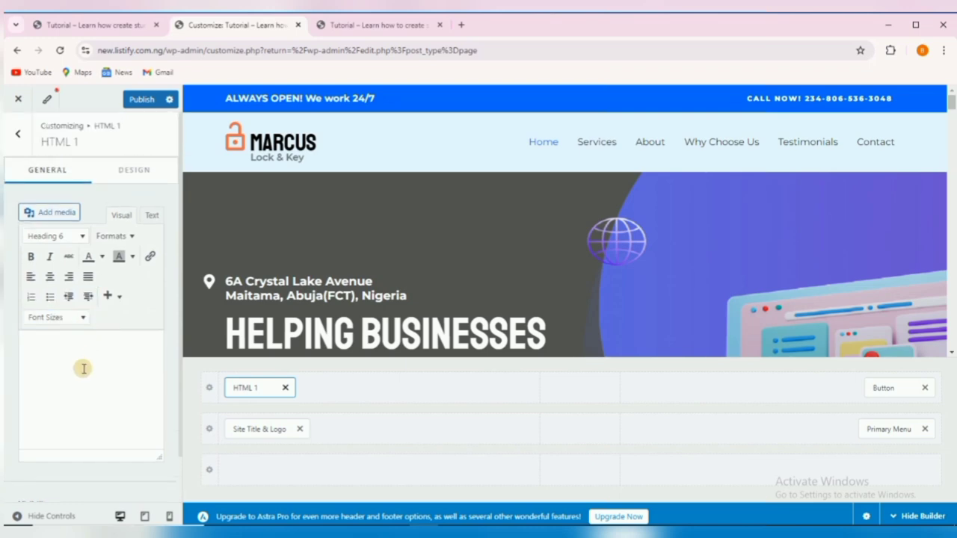
{"action": "scroll", "coordinate": [71, 374], "scroll_direction": "down", "scroll_amount": 2}
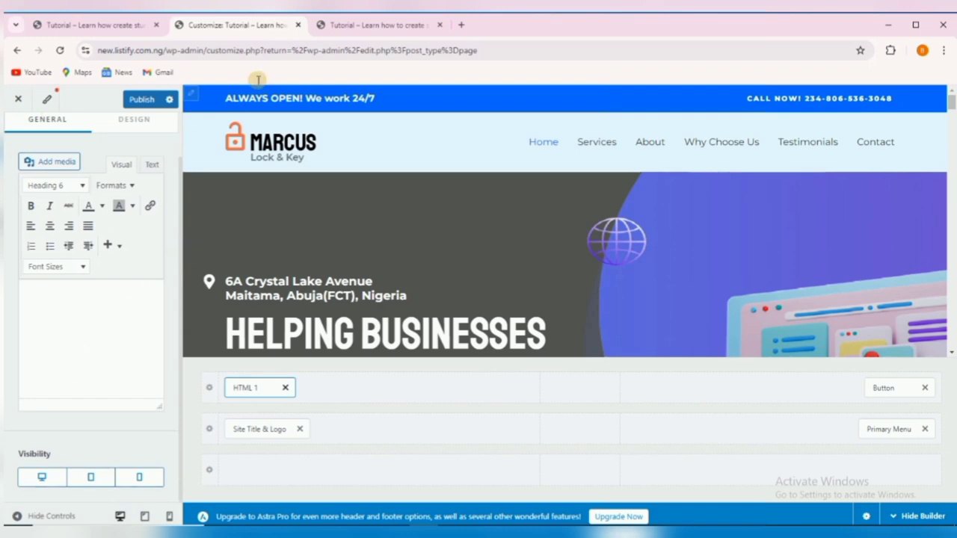
{"action": "left_click", "coordinate": [231, 99]}
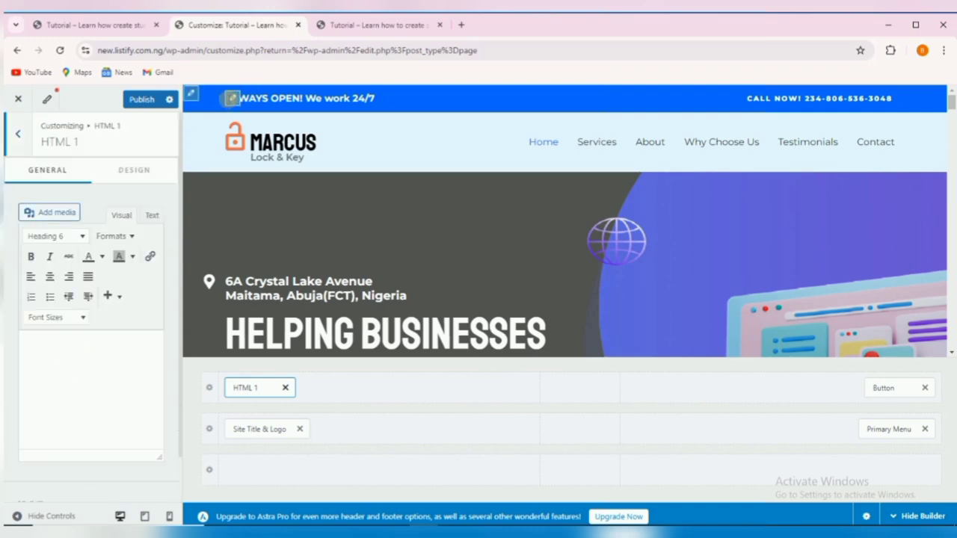
Set HTML 1's text colour to preset Color 8 (#070614).
{"action": "left_click", "coordinate": [127, 172]}
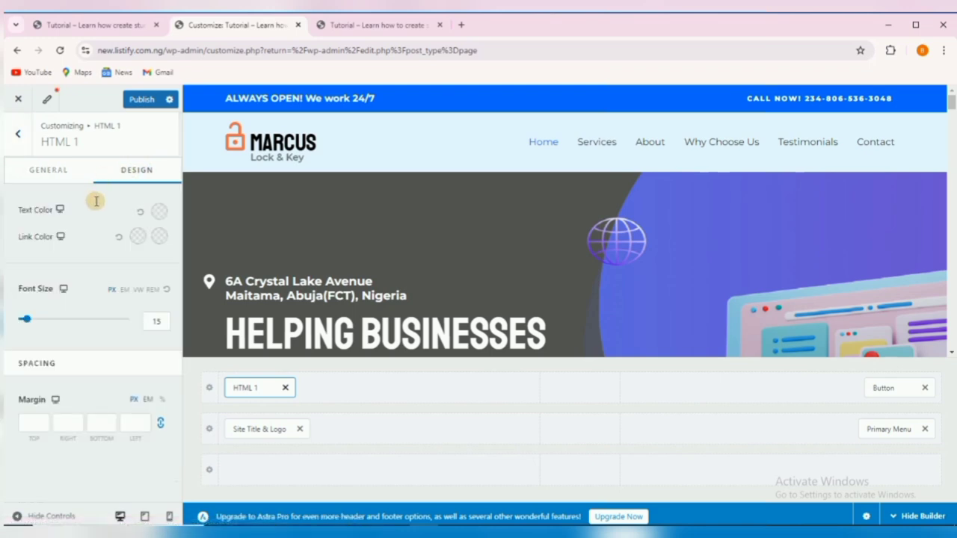
{"action": "left_click", "coordinate": [159, 210]}
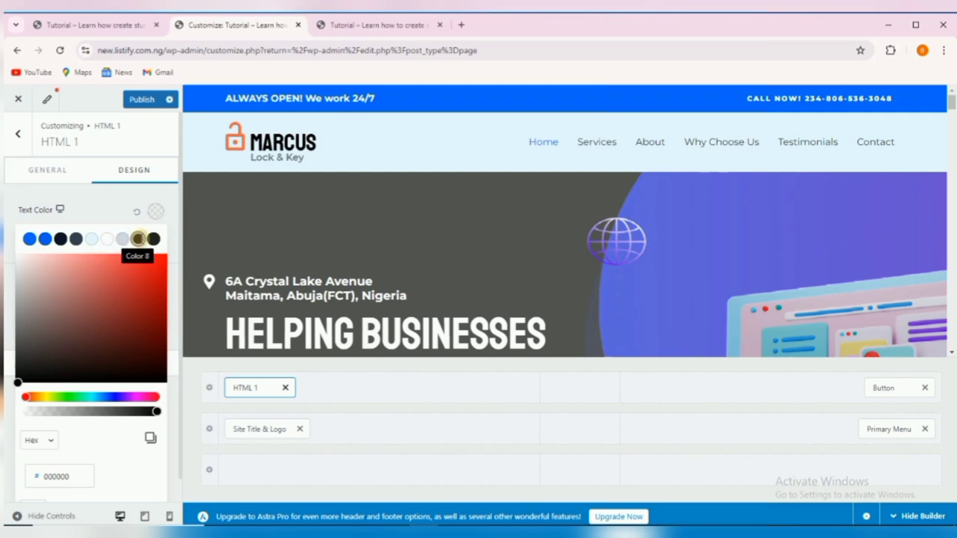
{"action": "left_click", "coordinate": [138, 239]}
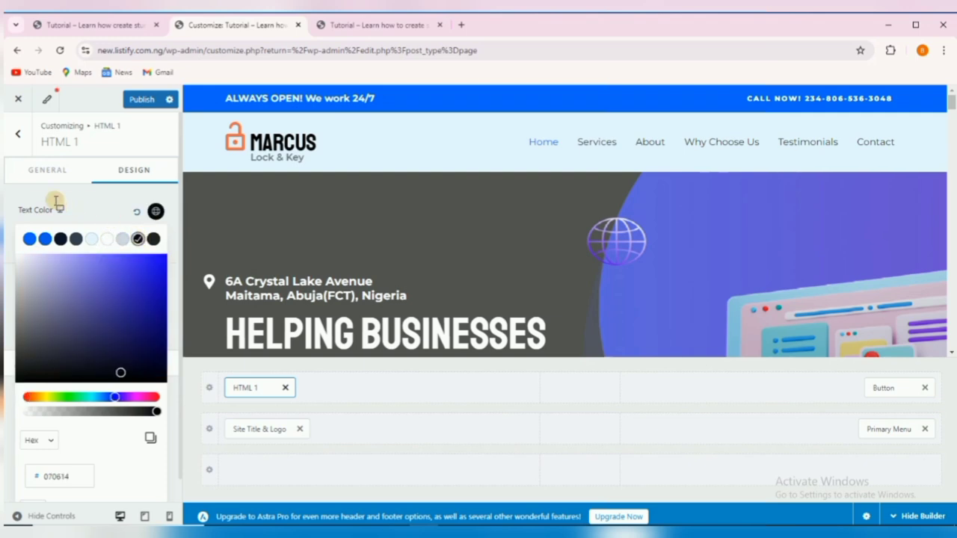
{"action": "left_click", "coordinate": [20, 199]}
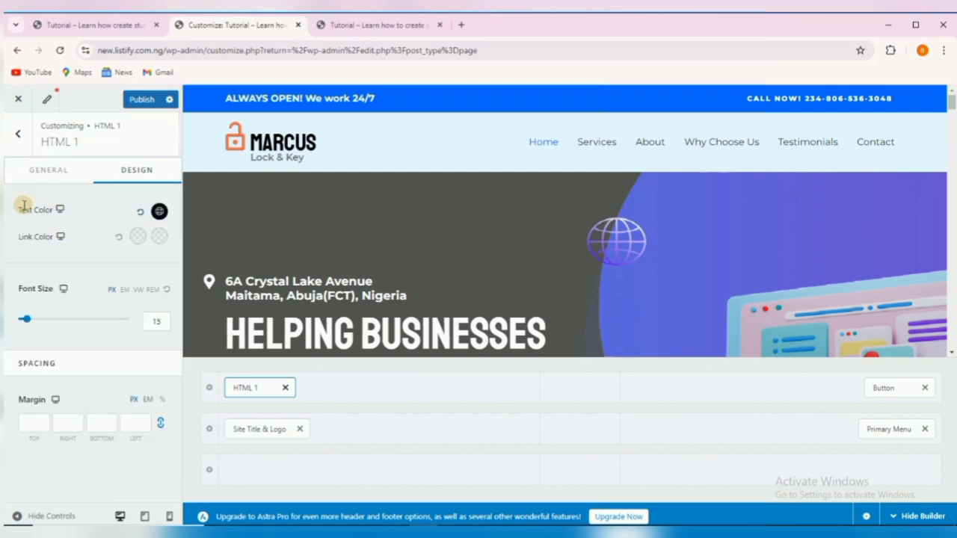
Delete the 'ALWAYS OPEN! We work 24/7' message from HTML 1's content editor.
{"action": "left_click", "coordinate": [59, 167]}
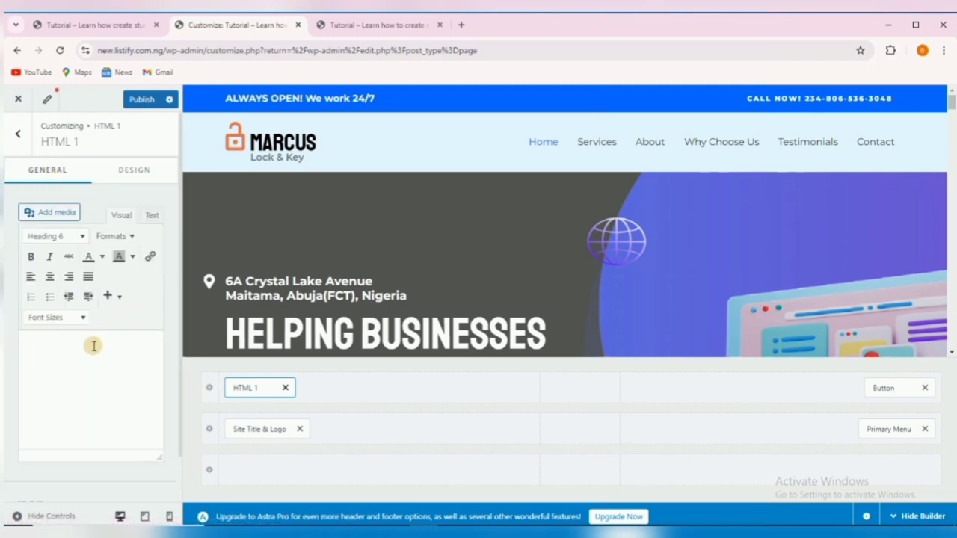
{"action": "left_click", "coordinate": [64, 380]}
{"action": "key", "text": "ctrl+a"}
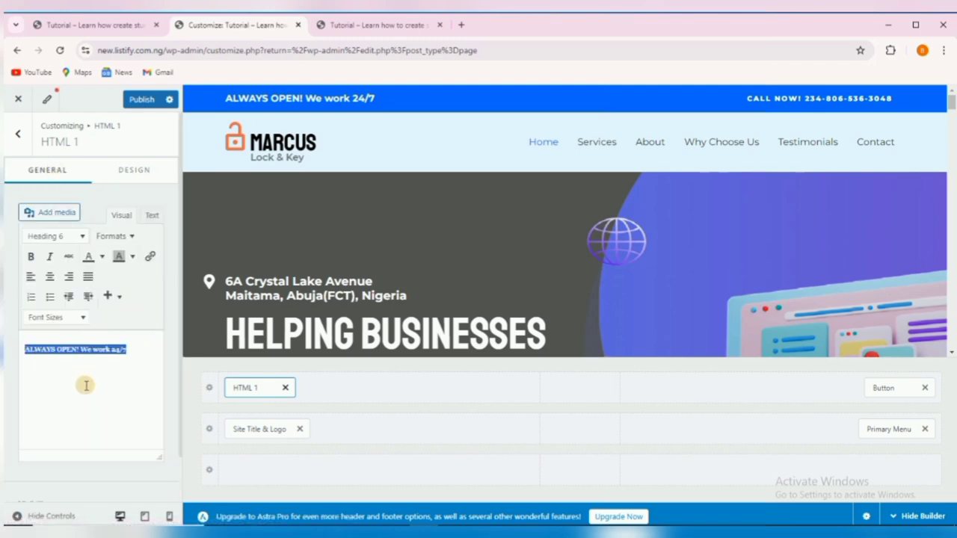
{"action": "triple_click", "coordinate": [99, 364]}
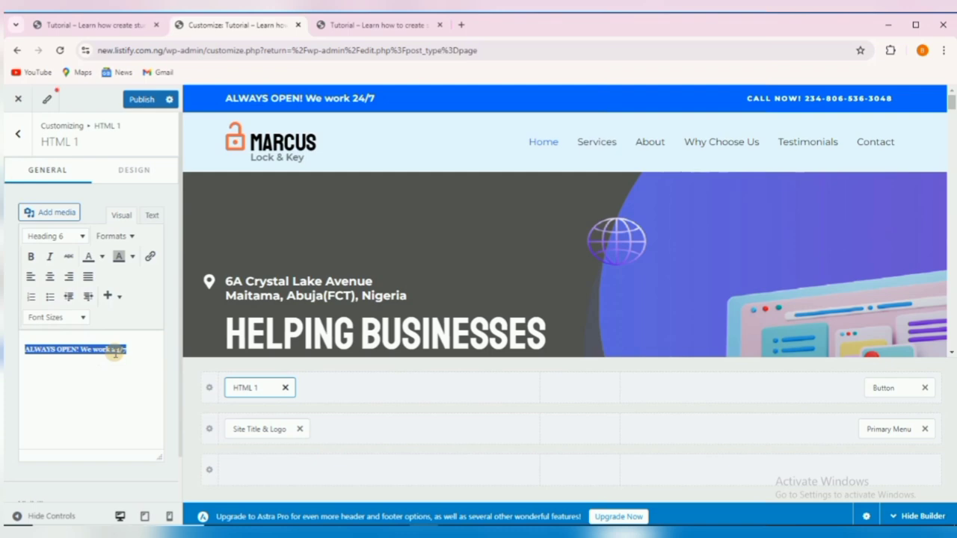
{"action": "key", "text": "BackSpace"}
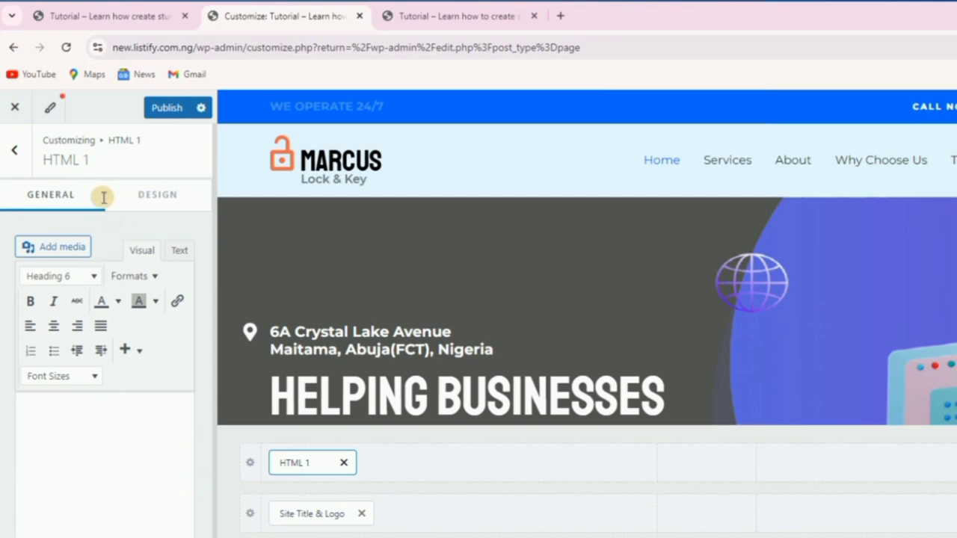
Set HTML 1's text colour to the white preset.
{"action": "left_click", "coordinate": [158, 195]}
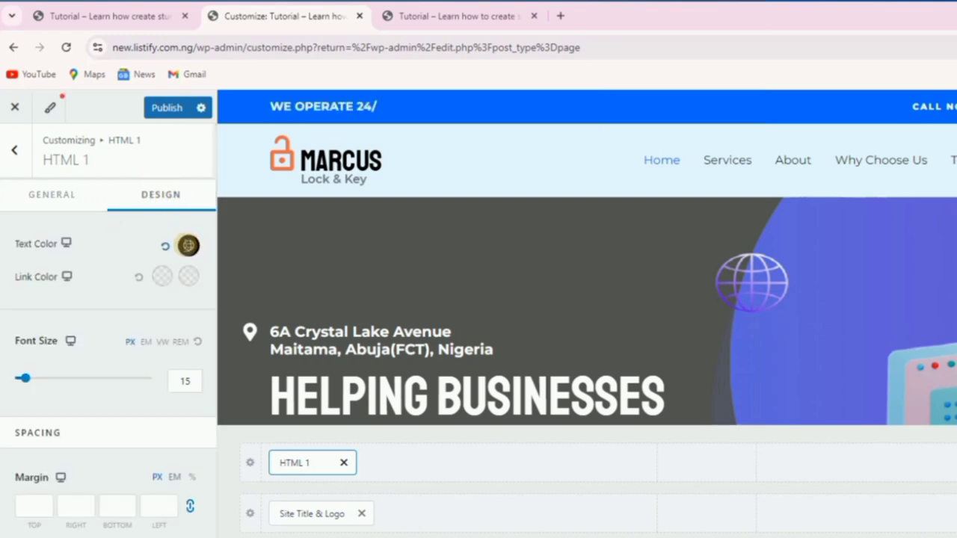
{"action": "left_click", "coordinate": [188, 245]}
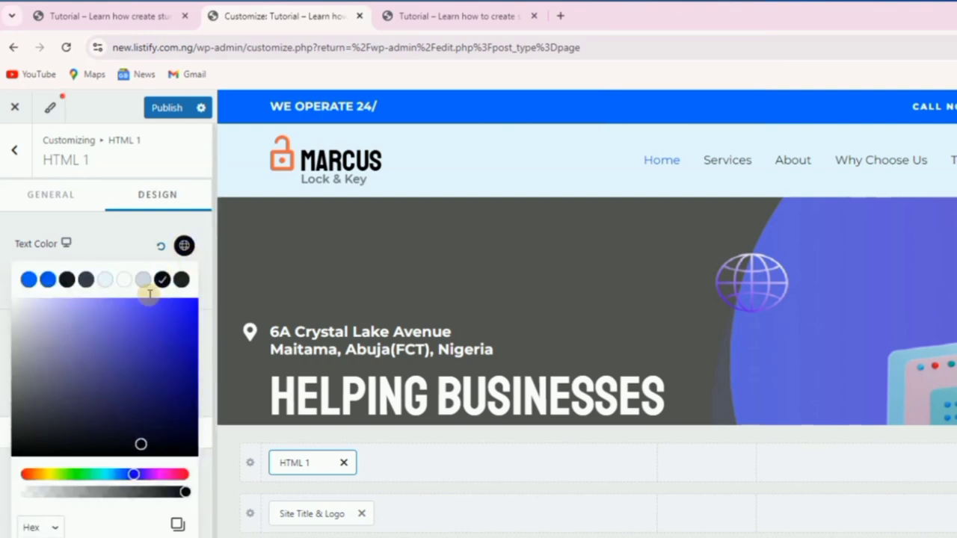
{"action": "left_click", "coordinate": [124, 280]}
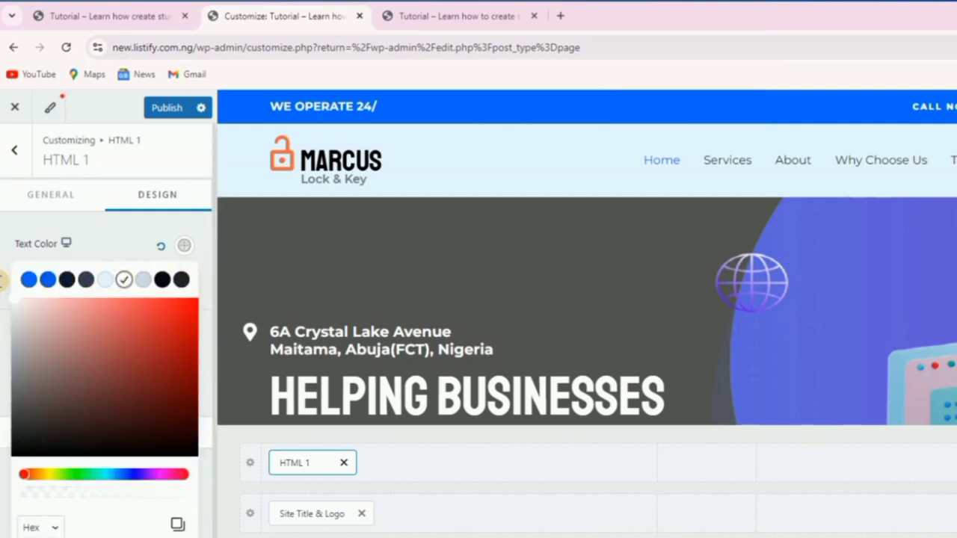
{"action": "left_click", "coordinate": [5, 244]}
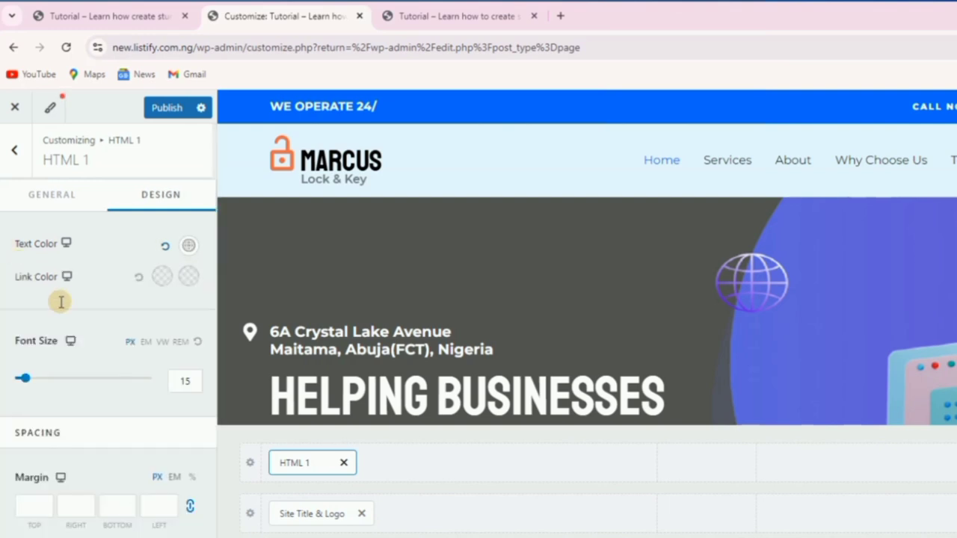
{"action": "left_click", "coordinate": [16, 152]}
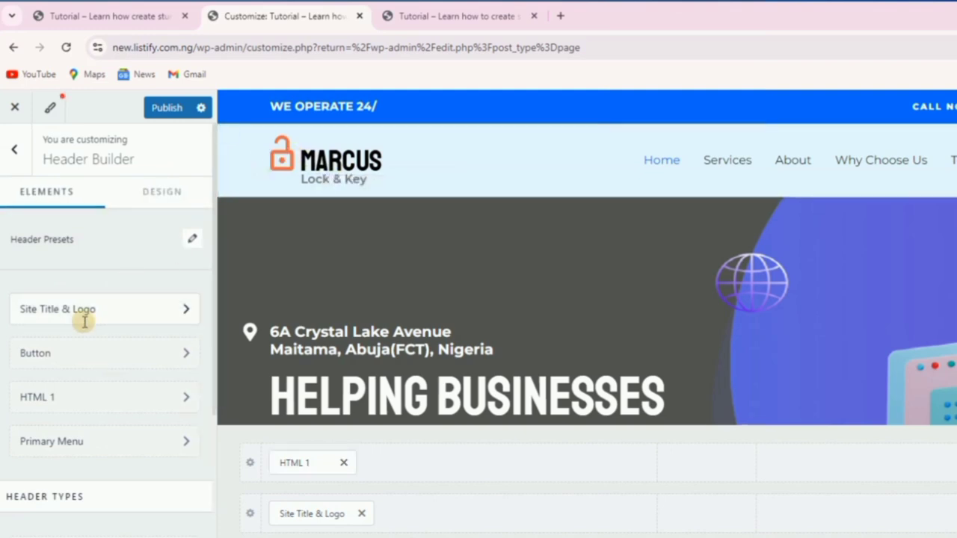
Replace the site logo with the UNCLE B image, skipping cropping.
{"action": "left_click", "coordinate": [112, 307]}
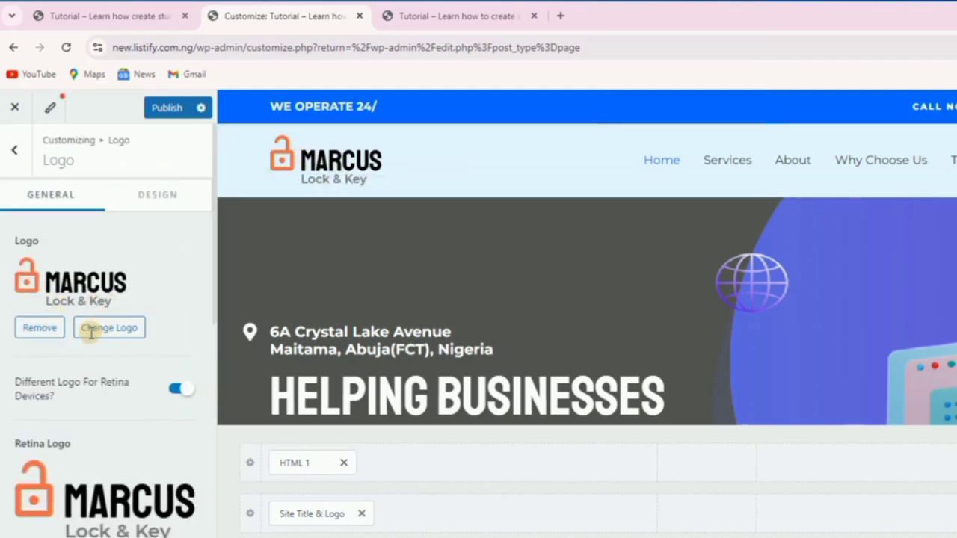
{"action": "left_click", "coordinate": [112, 333]}
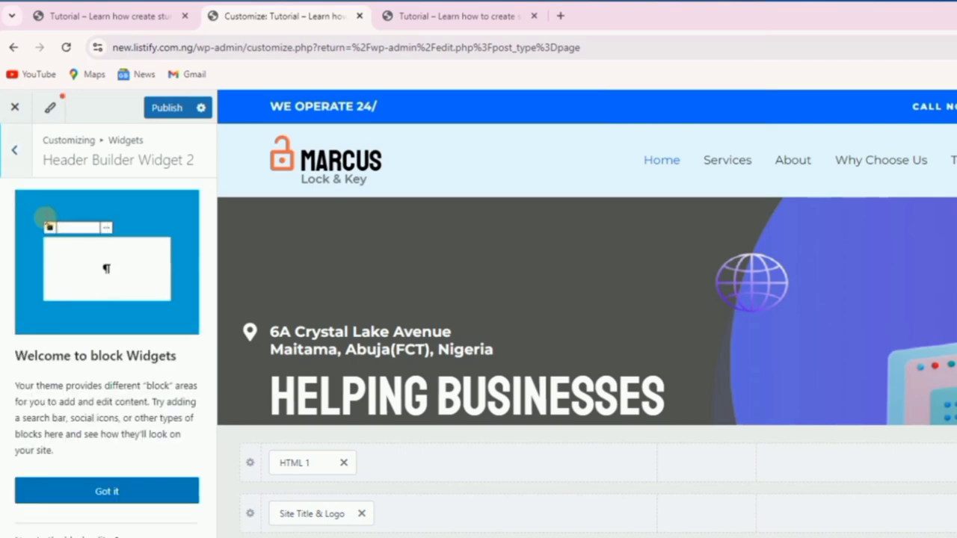
{"action": "left_click", "coordinate": [14, 156]}
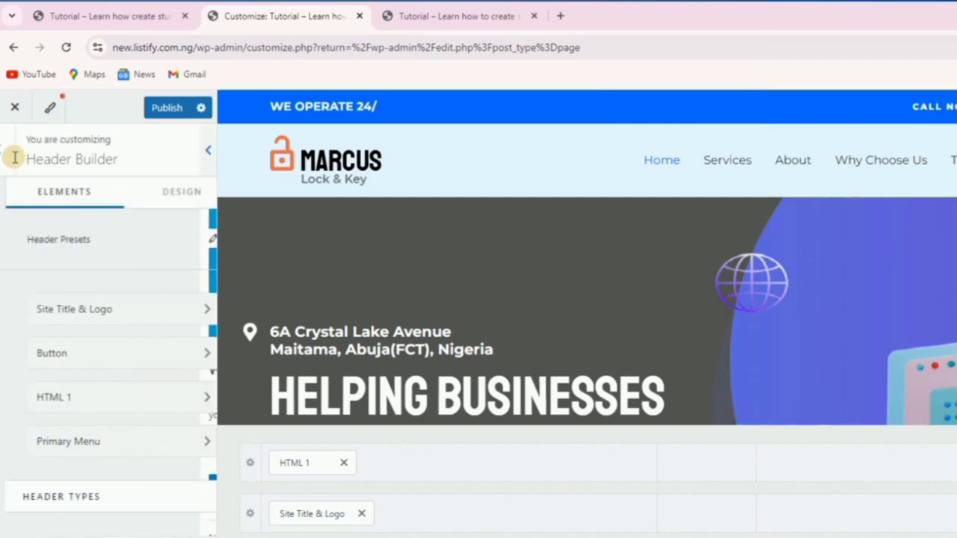
{"action": "left_click", "coordinate": [118, 313]}
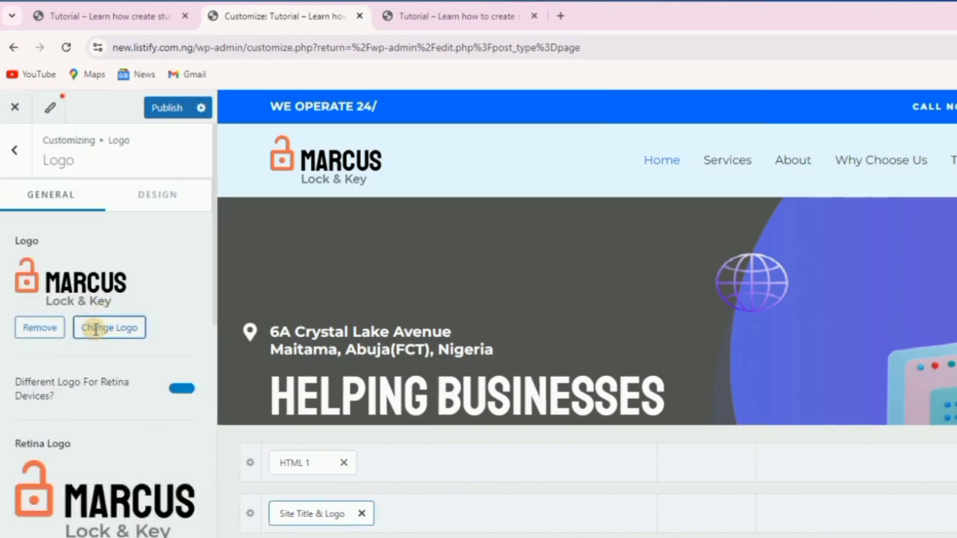
{"action": "left_click", "coordinate": [95, 329]}
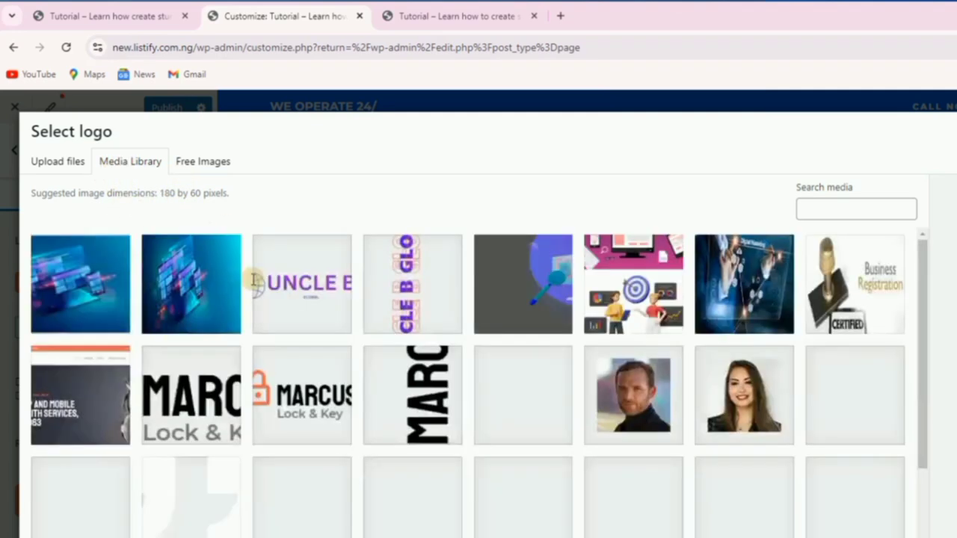
{"action": "left_click", "coordinate": [296, 294]}
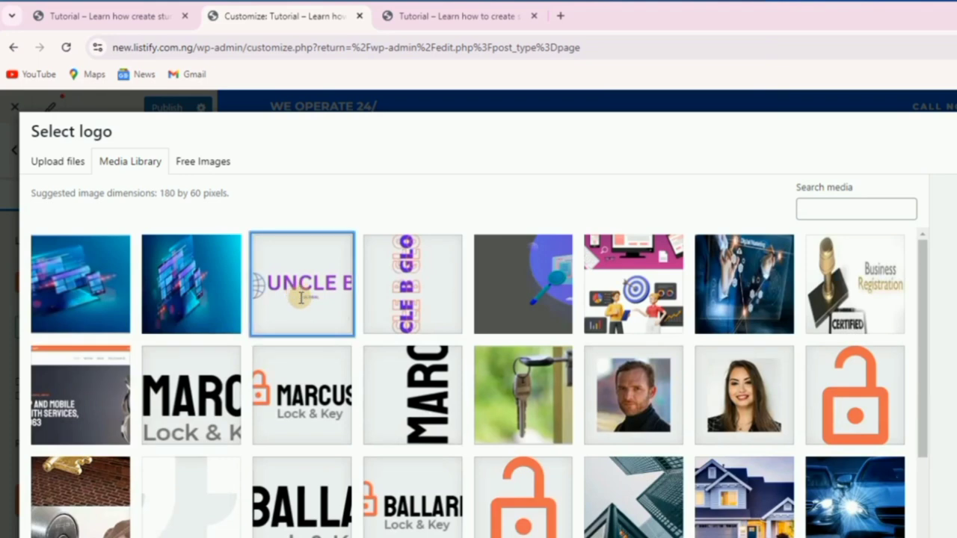
{"action": "left_click", "coordinate": [956, 537]}
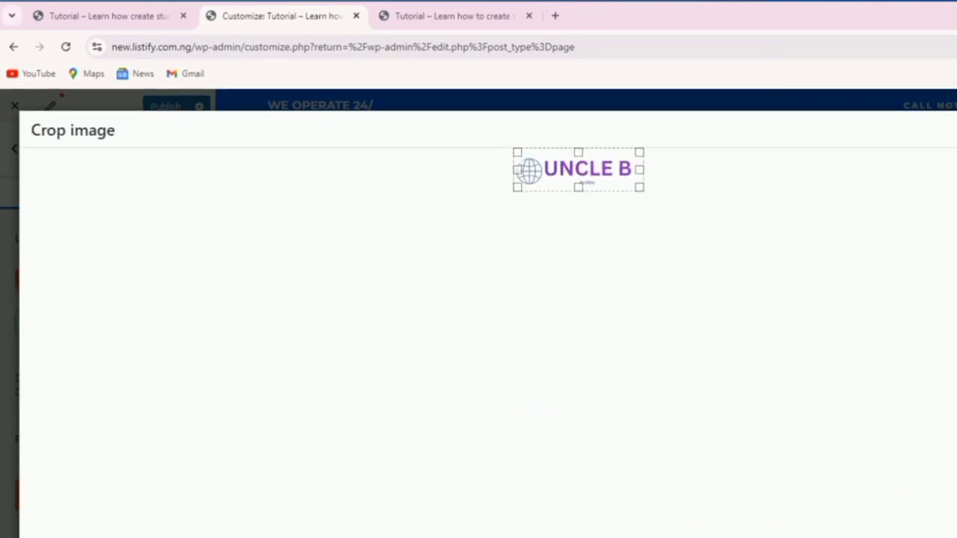
{"action": "left_click", "coordinate": [916, 527]}
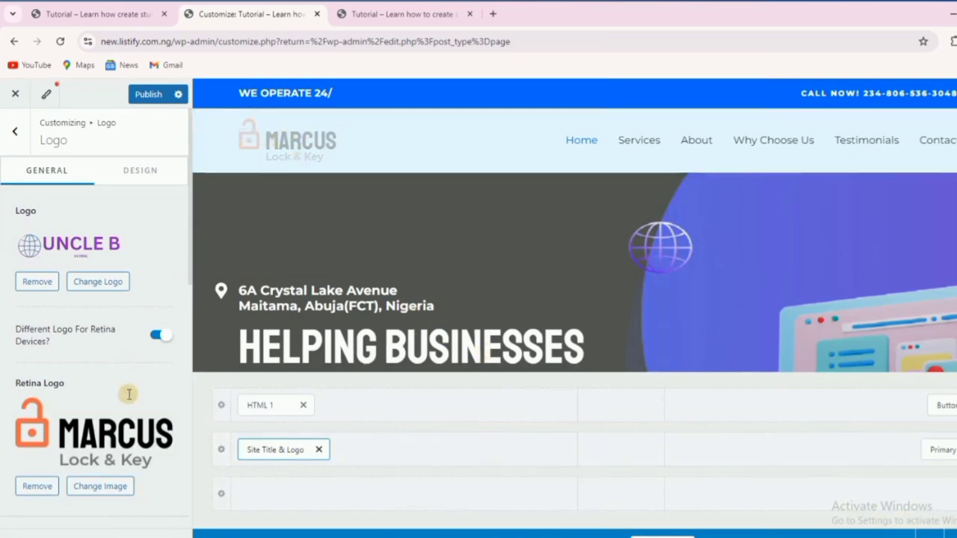
Set the retina logo to the UNCLE B image as well.
{"action": "left_click", "coordinate": [85, 486]}
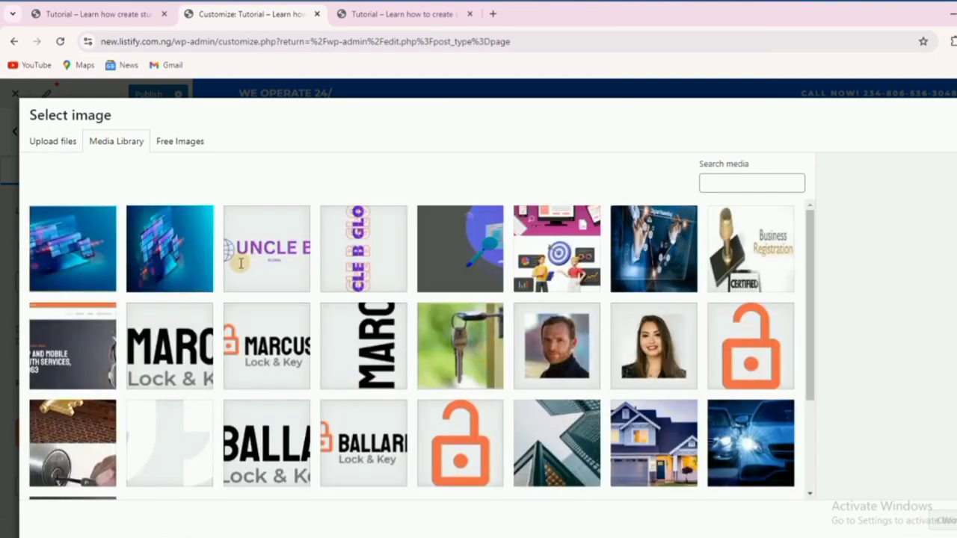
{"action": "left_click", "coordinate": [266, 255]}
{"action": "left_click", "coordinate": [943, 521]}
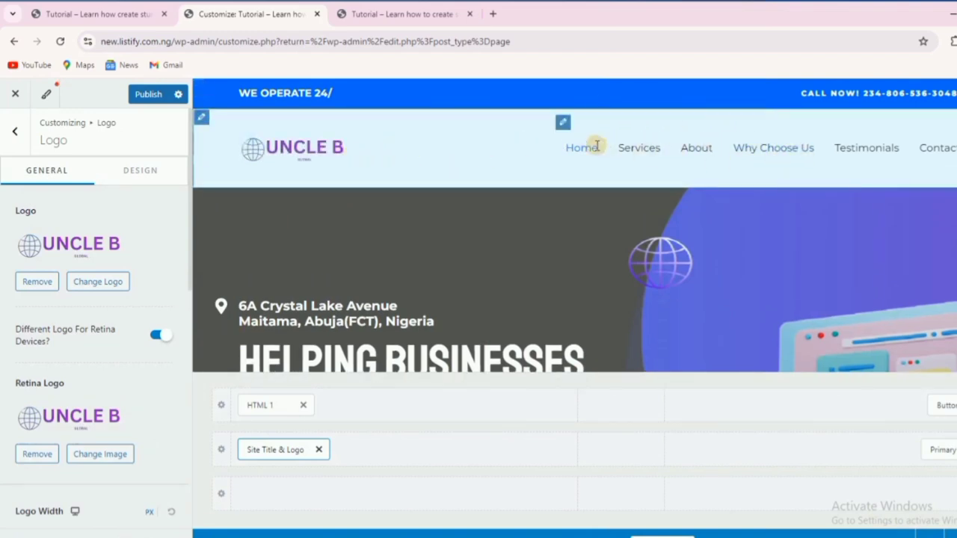
Scroll the Customizer preview down to inspect the site footer.
{"action": "scroll", "coordinate": [581, 272], "scroll_direction": "down", "scroll_amount": 1}
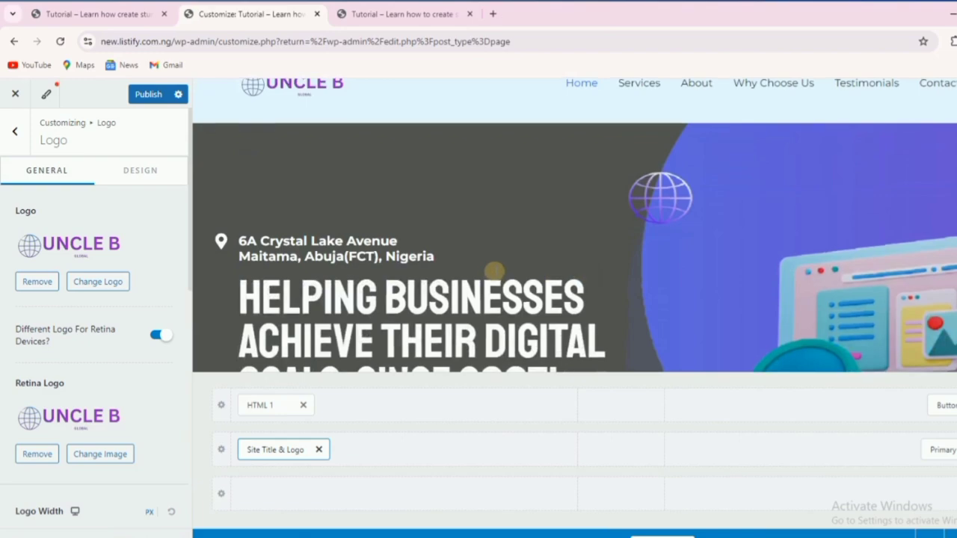
{"action": "scroll", "coordinate": [493, 272], "scroll_direction": "down", "scroll_amount": 7}
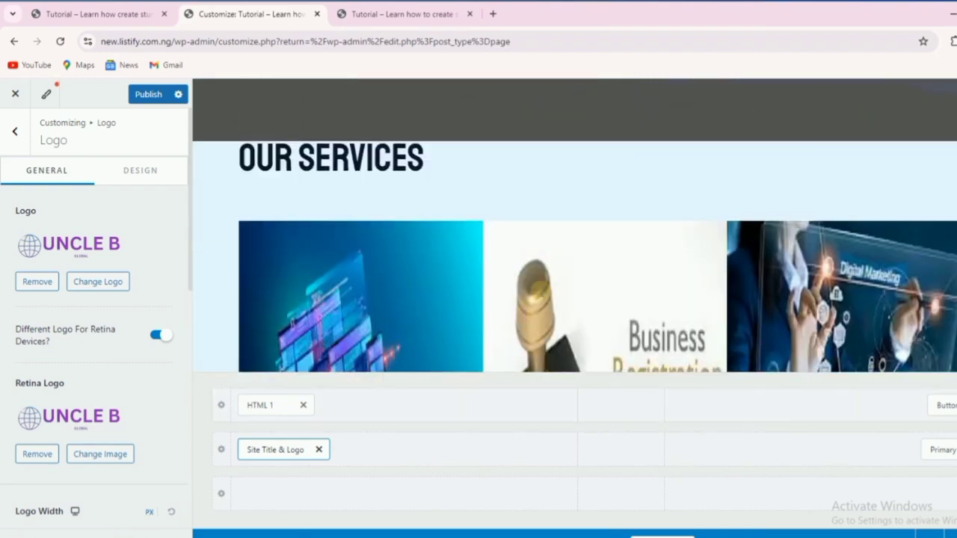
{"action": "scroll", "coordinate": [536, 284], "scroll_direction": "down", "scroll_amount": 10}
{"action": "scroll", "coordinate": [536, 283], "scroll_direction": "down", "scroll_amount": 12}
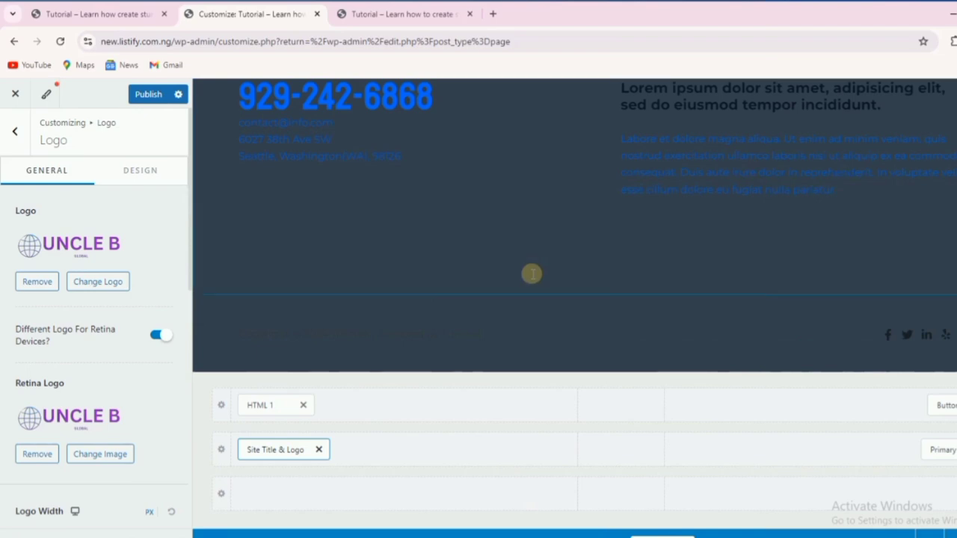
{"action": "scroll", "coordinate": [518, 277], "scroll_direction": "up", "scroll_amount": 2}
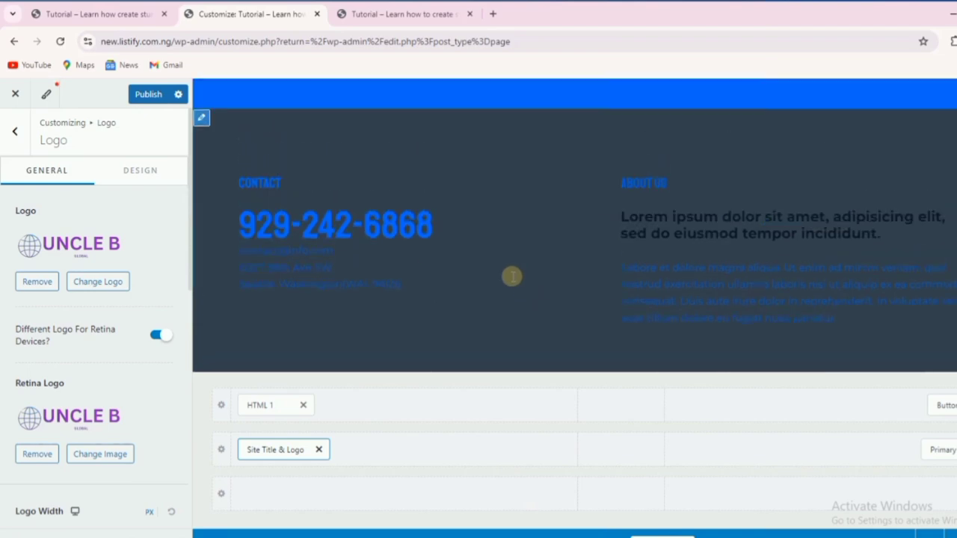
Copy the reference site's footer phone number and return to the Header Builder list.
{"action": "left_click", "coordinate": [116, 9]}
{"action": "right_click", "coordinate": [222, 273]}
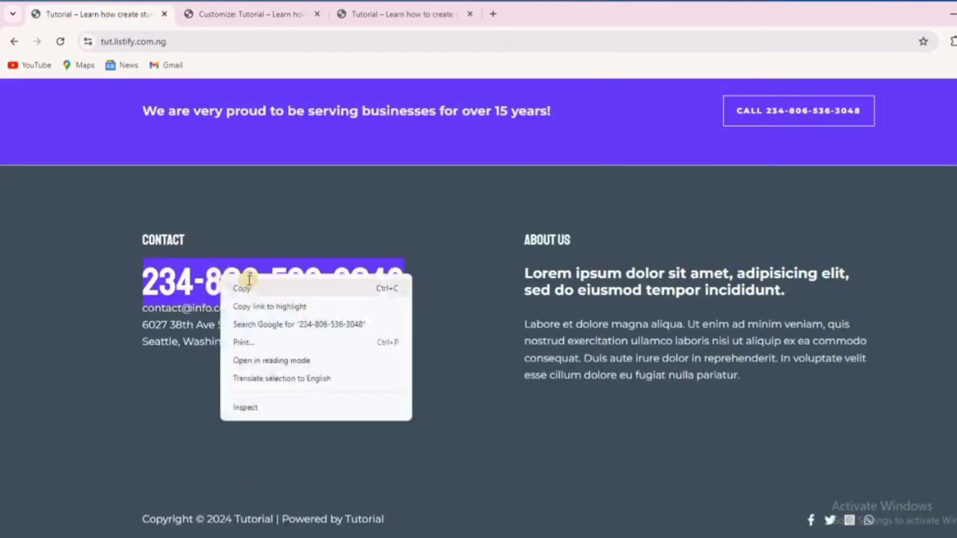
{"action": "left_click", "coordinate": [278, 288]}
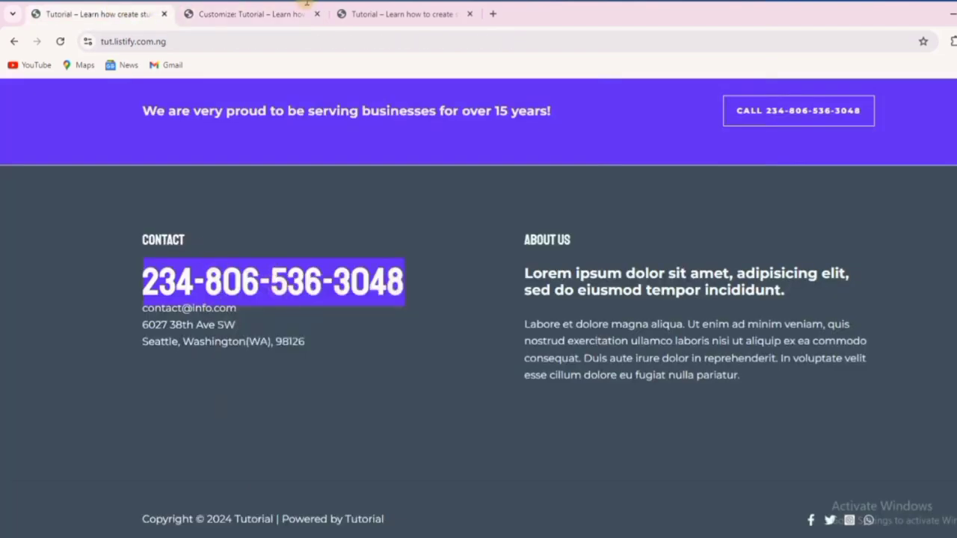
{"action": "left_click", "coordinate": [261, 9]}
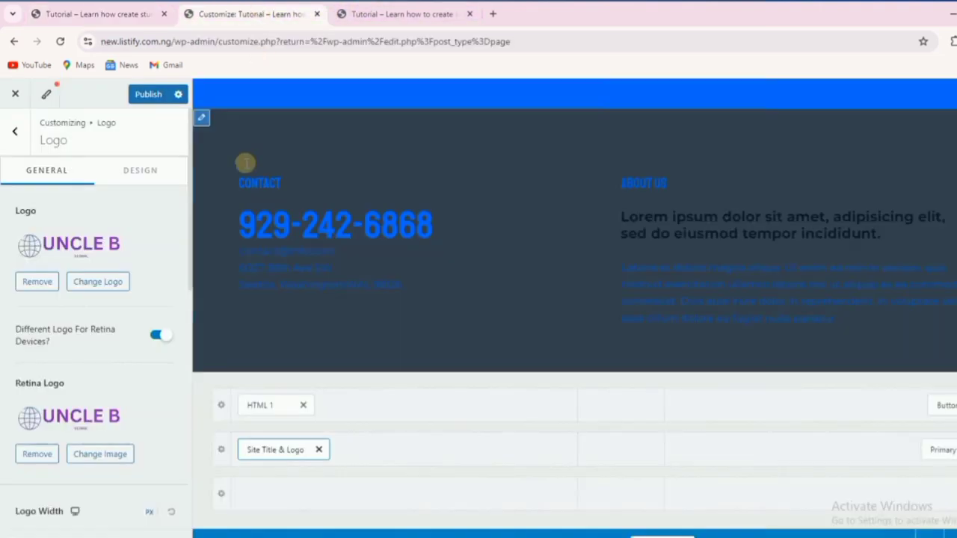
{"action": "left_click", "coordinate": [17, 127]}
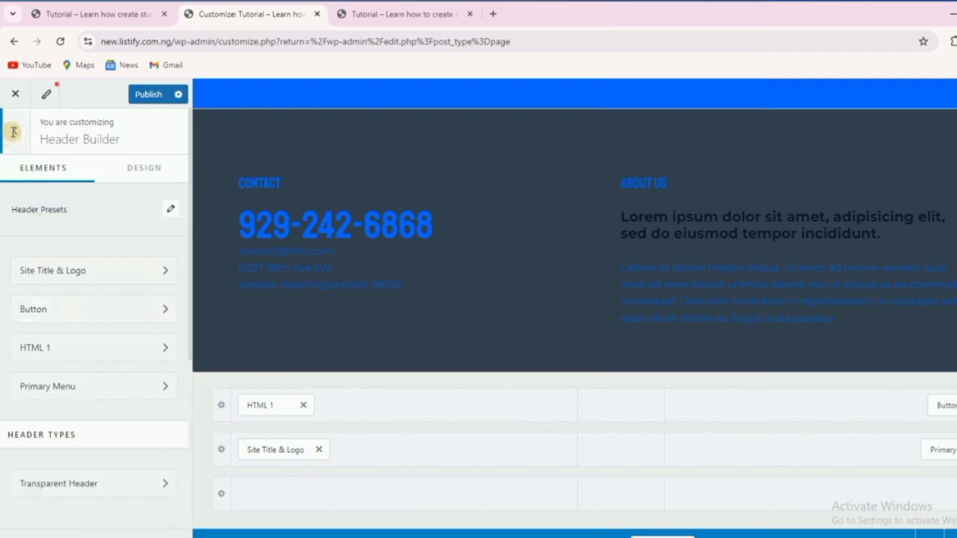
Open Footer Builder's Widget 1 and its contact Custom HTML block for editing.
{"action": "left_click", "coordinate": [14, 132]}
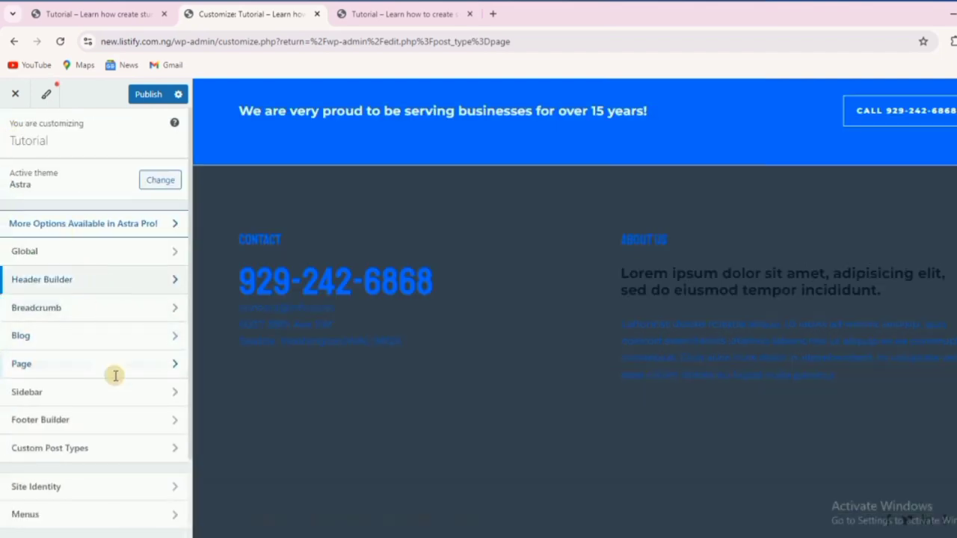
{"action": "left_click", "coordinate": [100, 419]}
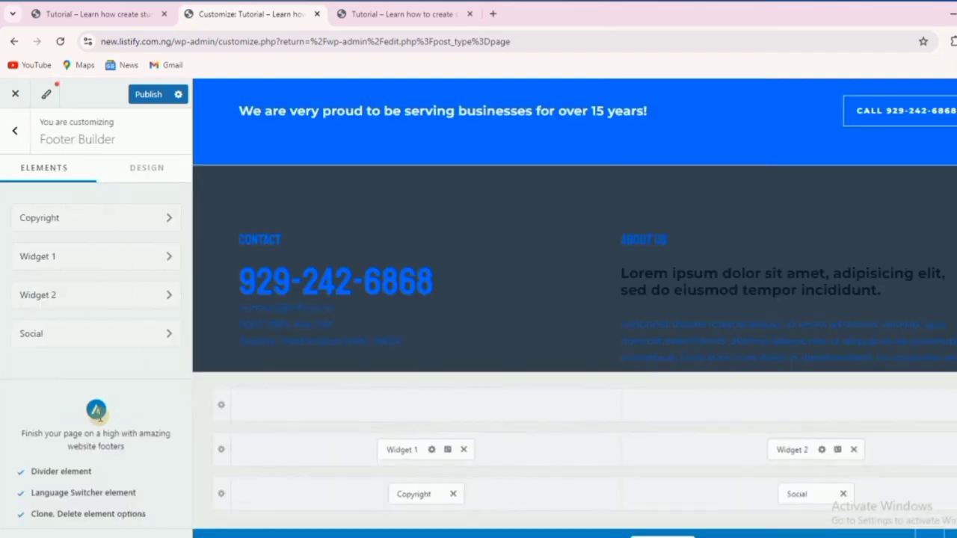
{"action": "scroll", "coordinate": [90, 240], "scroll_direction": "down", "scroll_amount": 2}
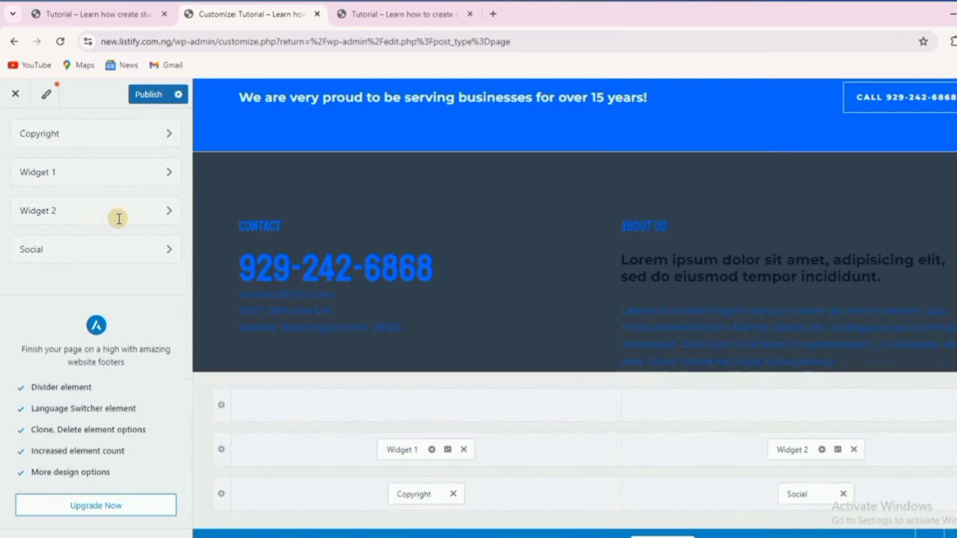
{"action": "scroll", "coordinate": [100, 139], "scroll_direction": "up", "scroll_amount": 2}
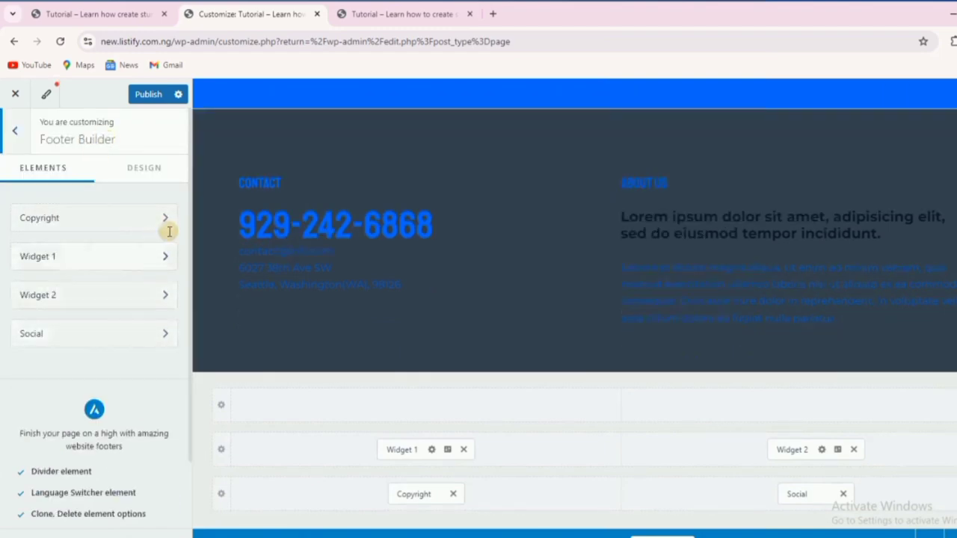
{"action": "left_click", "coordinate": [84, 251]}
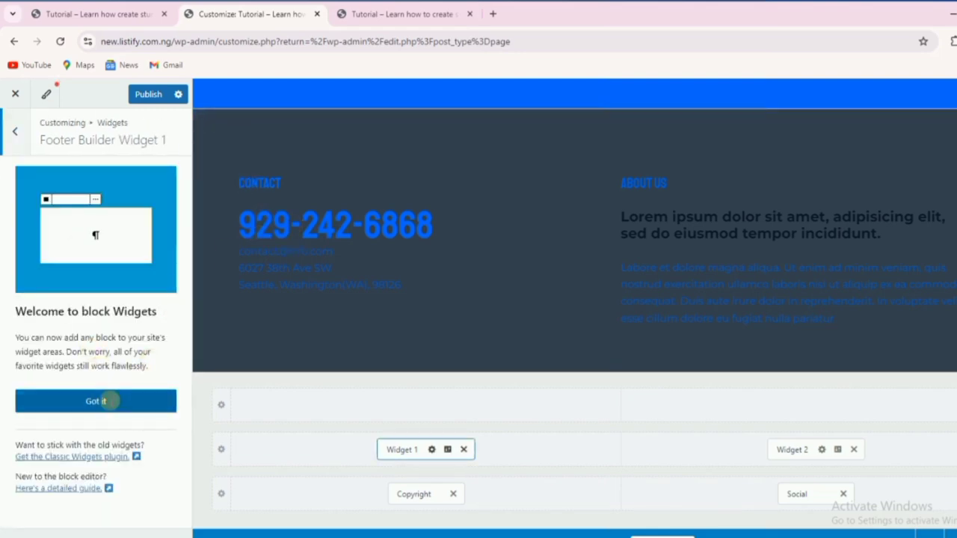
{"action": "left_click", "coordinate": [77, 400]}
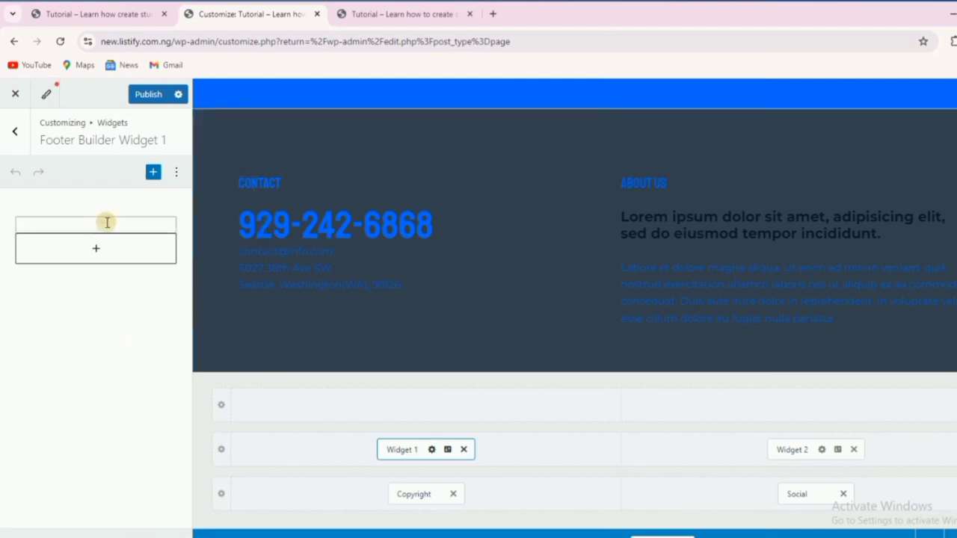
{"action": "key", "text": "ctrl+v"}
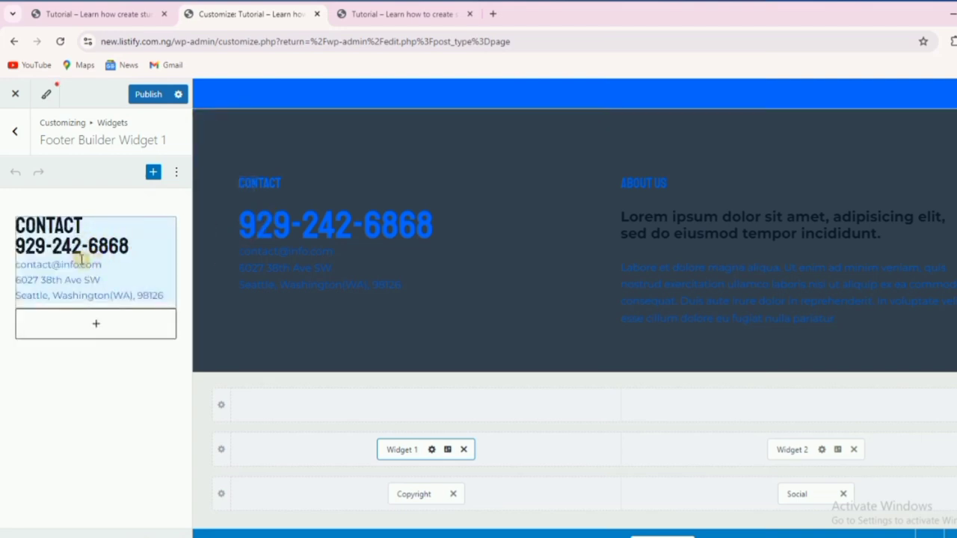
{"action": "left_click", "coordinate": [127, 243]}
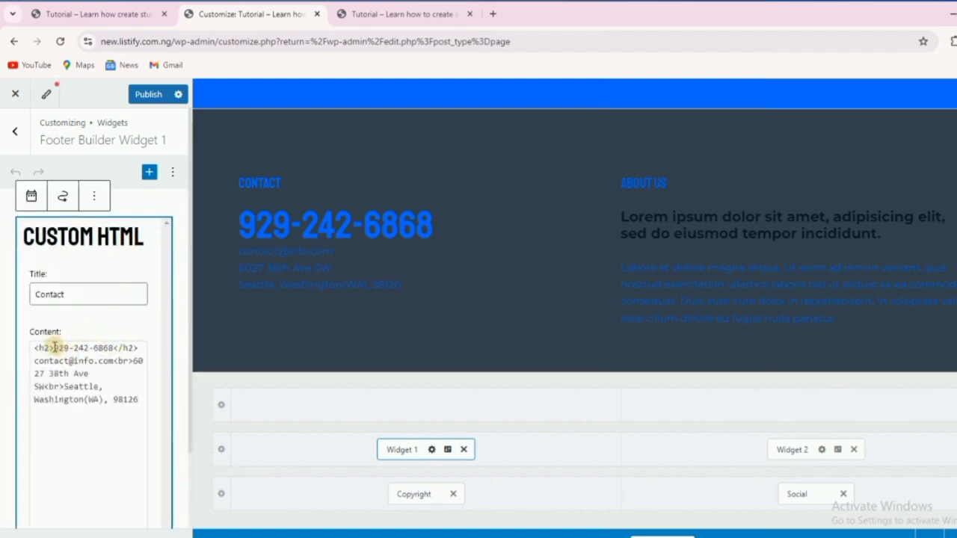
Replace the widget's phone number with the copied one and its e-mail with the support address.
{"action": "left_click_drag", "start_coordinate": [54, 346], "coordinate": [117, 349]}
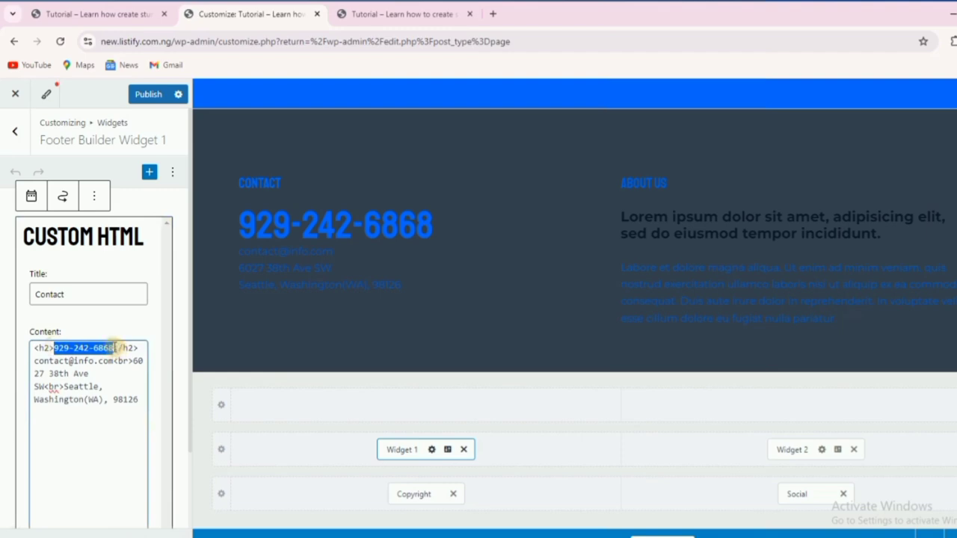
{"action": "key", "text": "ctrl+v"}
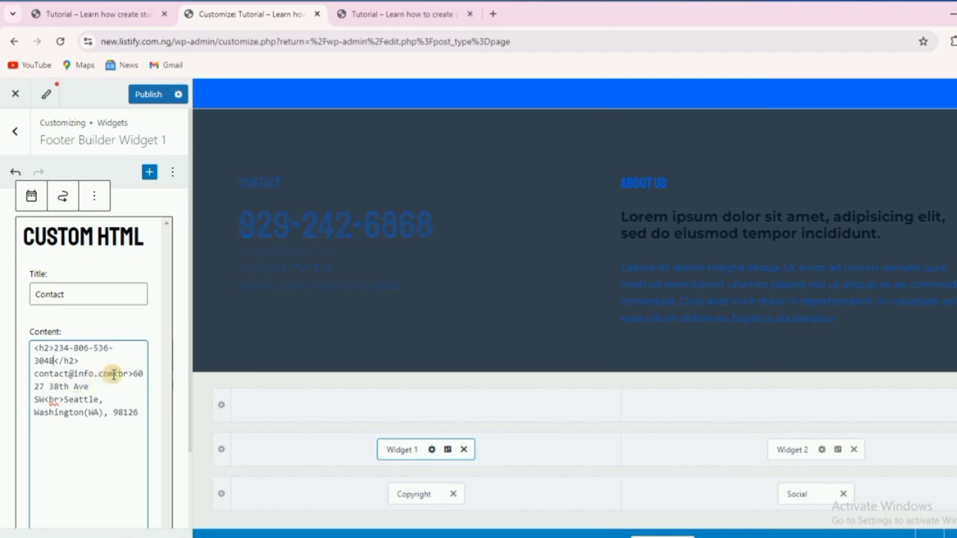
{"action": "left_click_drag", "start_coordinate": [112, 374], "coordinate": [32, 373]}
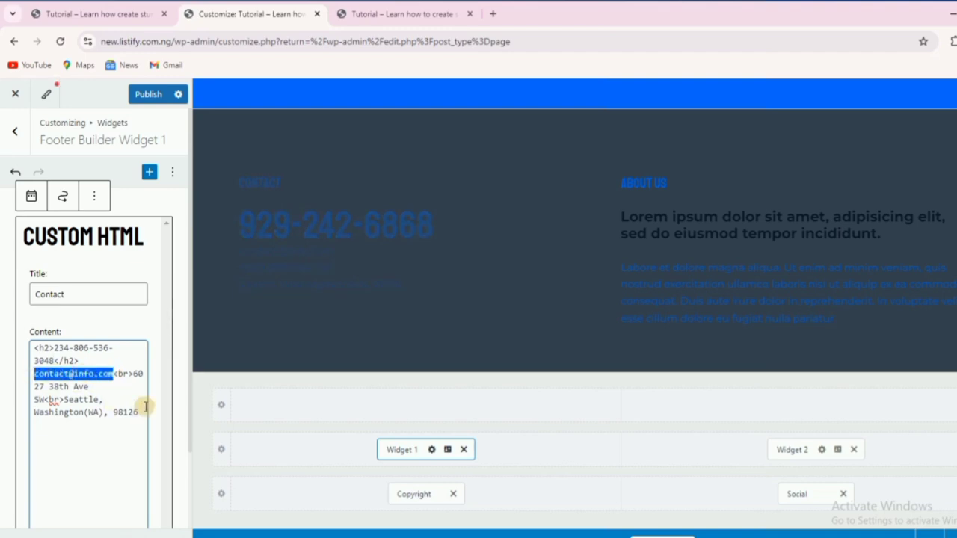
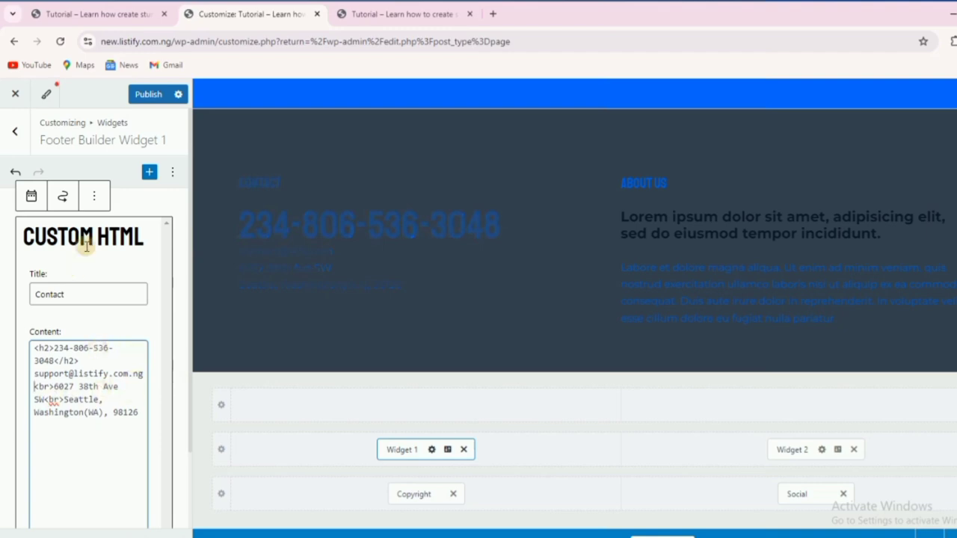
{"action": "left_click", "coordinate": [14, 131]}
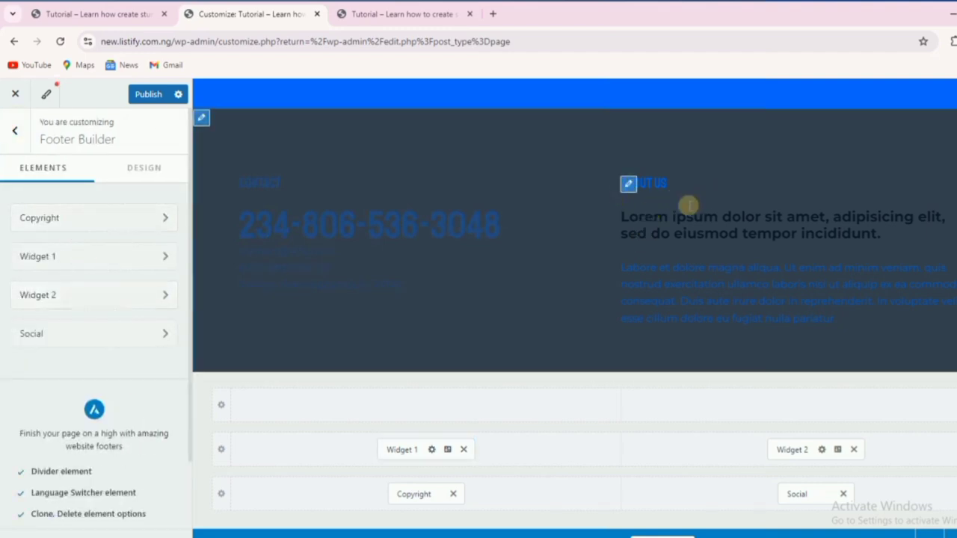
Retitle Footer Widget 2's Custom HTML block from 'About us' to 'Our Principle'.
{"action": "left_click", "coordinate": [133, 295]}
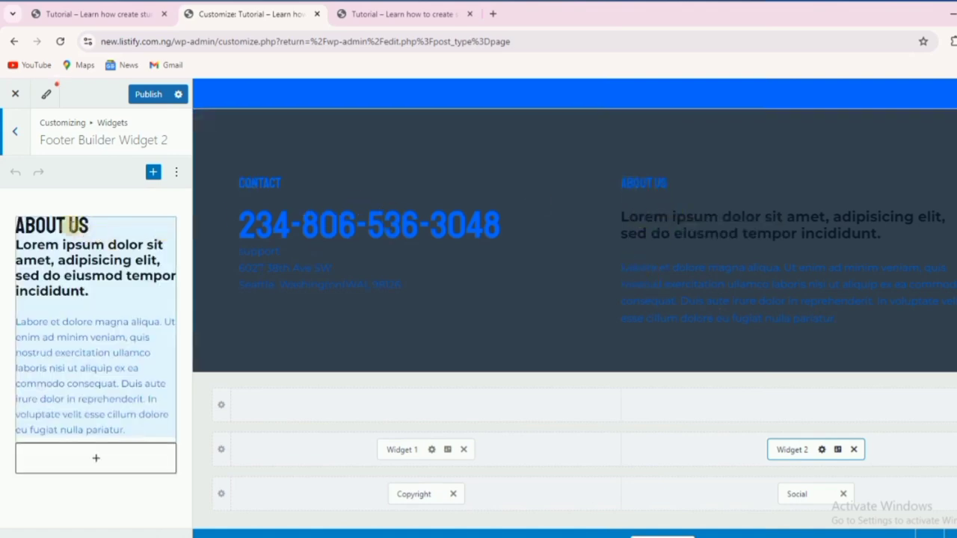
{"action": "left_click", "coordinate": [81, 225]}
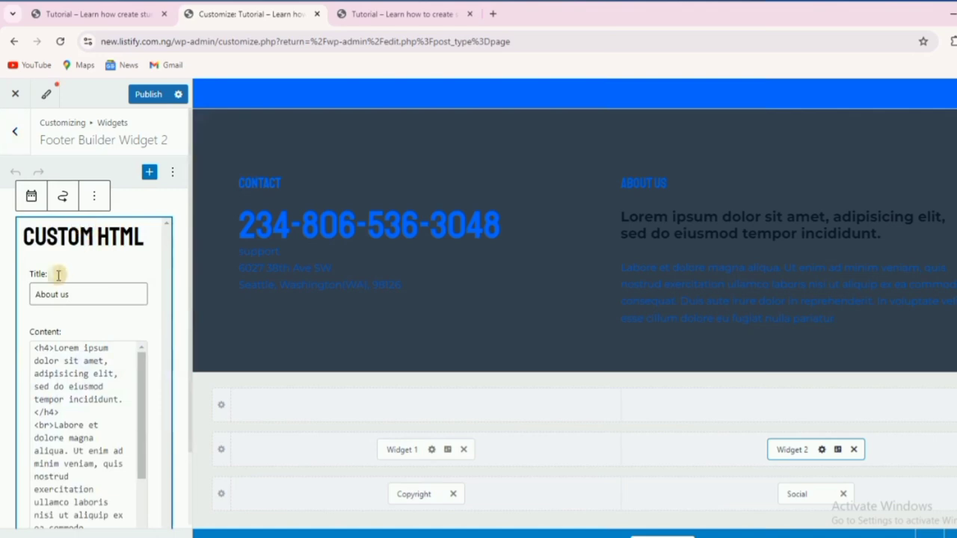
{"action": "left_click_drag", "start_coordinate": [80, 294], "coordinate": [30, 297]}
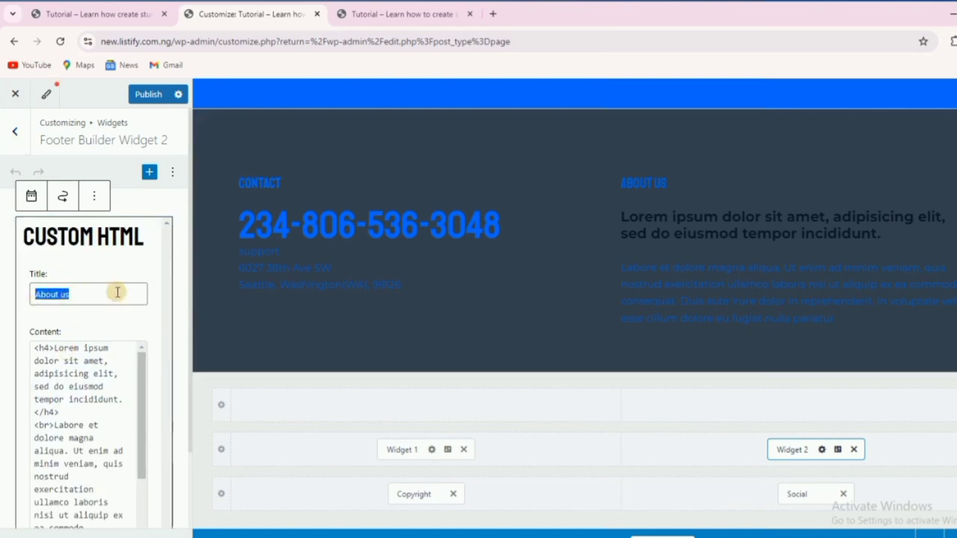
{"action": "type", "text": "Ou"}
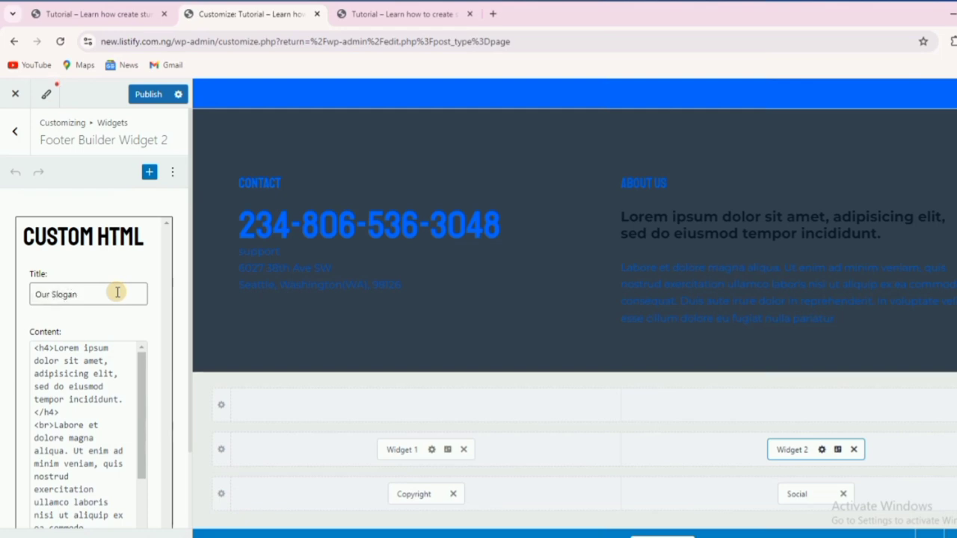
{"action": "type", "text": "r Principle"}
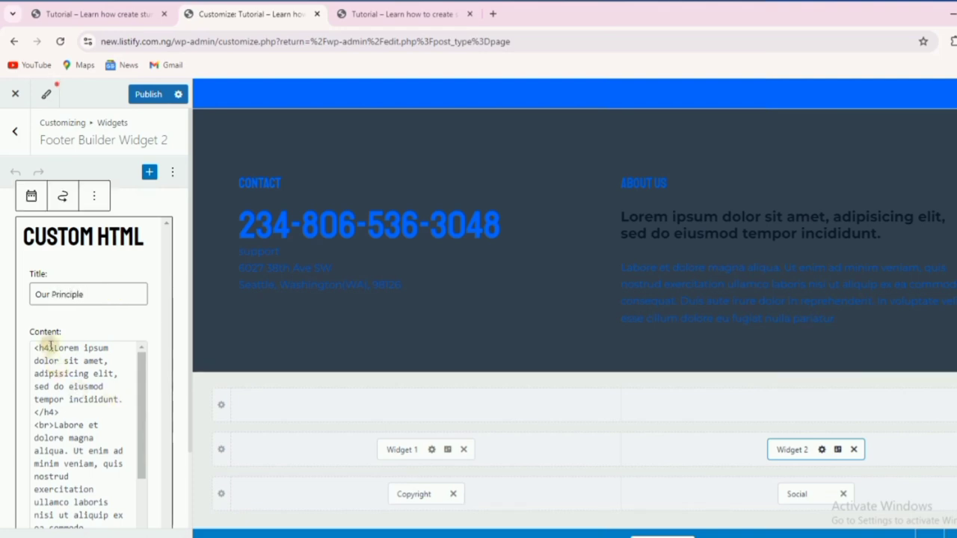
Replace the placeholder heading with 'Dedication is key. No excuse for failur!'.
{"action": "left_click_drag", "start_coordinate": [54, 348], "coordinate": [116, 401]}
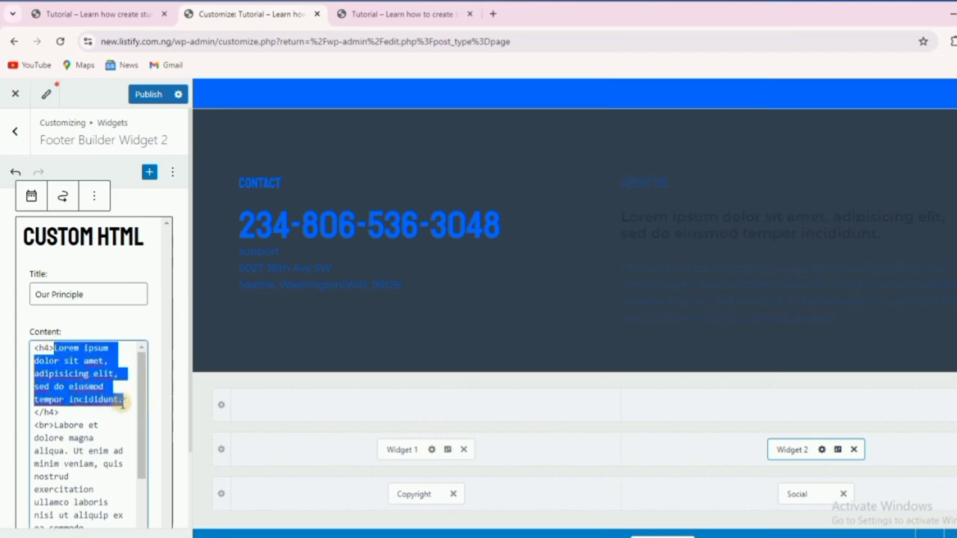
{"action": "type", "text": "De"}
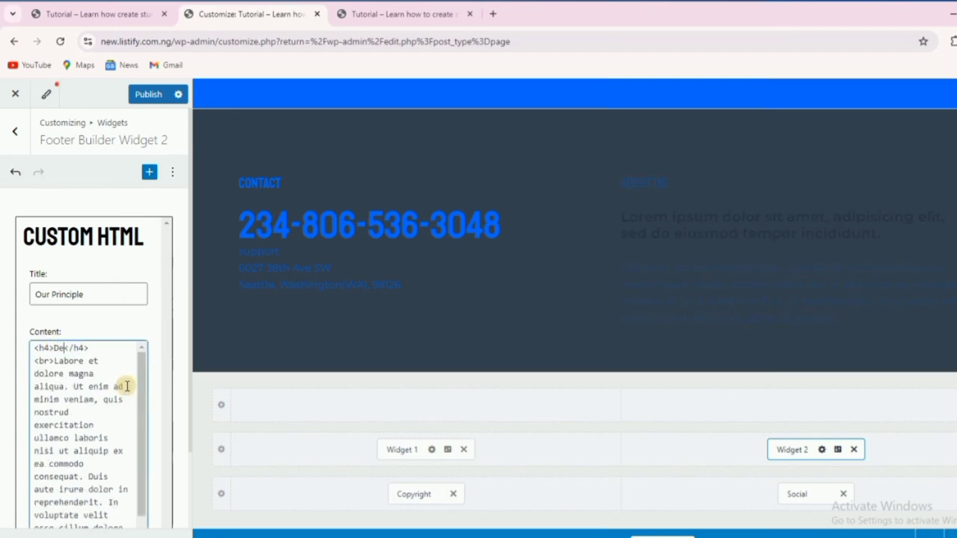
{"action": "type", "text": "dication is"}
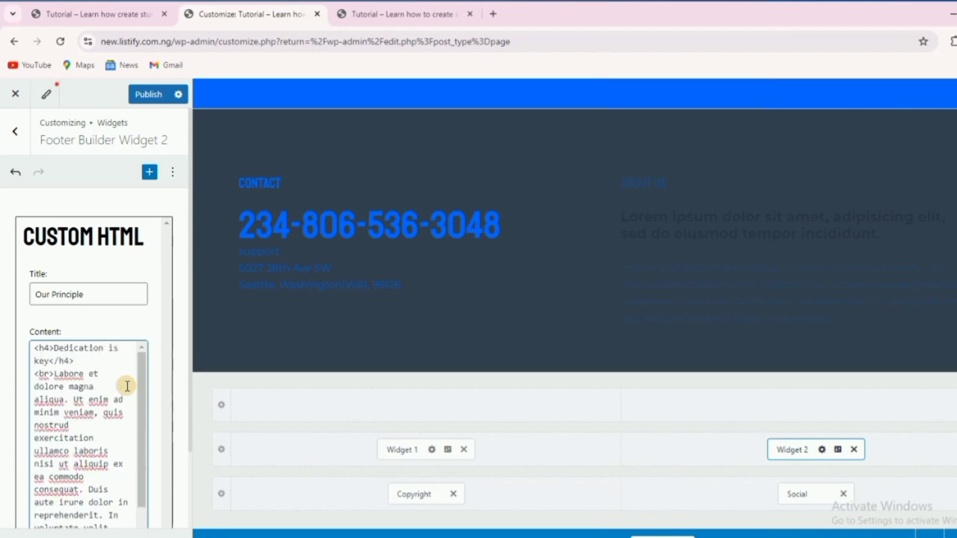
{"action": "type", "text": "key. N"}
{"action": "key", "text": "BackSpace"}
{"action": "type", "text": "xcuse "}
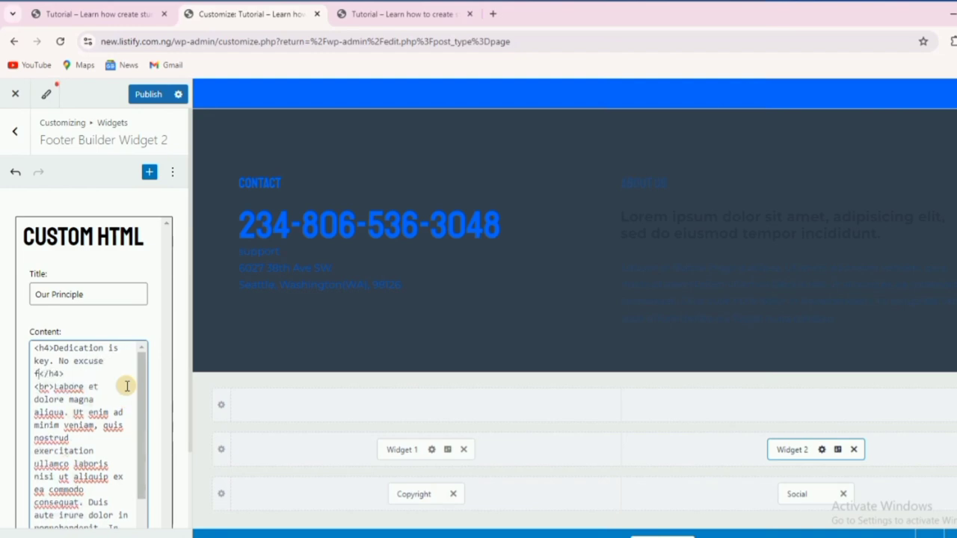
{"action": "type", "text": "for failur!"}
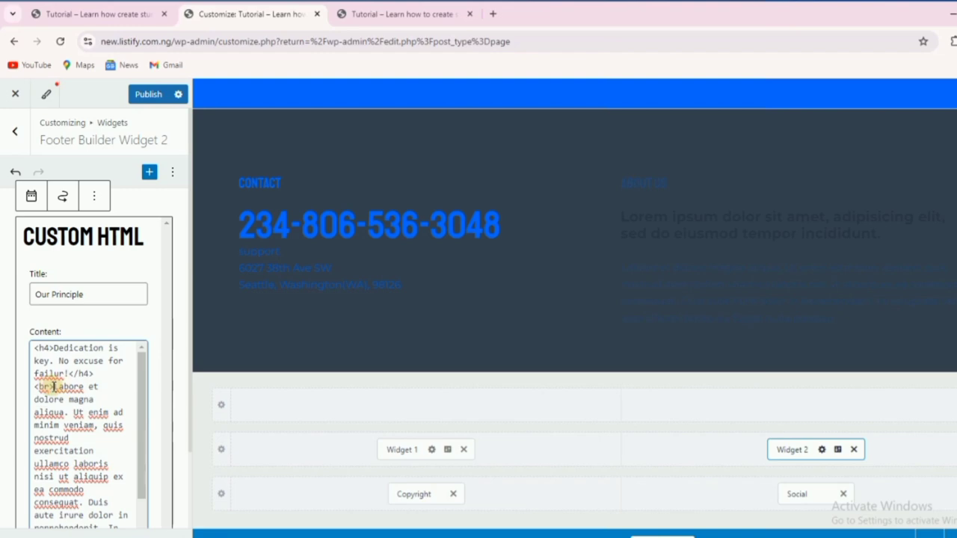
Replace the placeholder paragraph with 'Your work is our priority…' text about not disappointing customers.
{"action": "left_click_drag", "start_coordinate": [53, 386], "coordinate": [112, 456]}
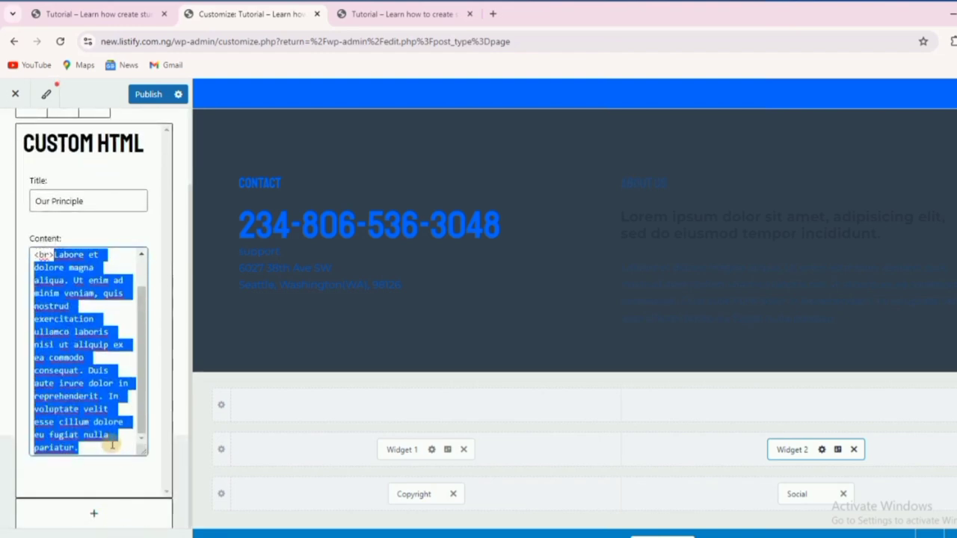
{"action": "type", "text": "Your wo"}
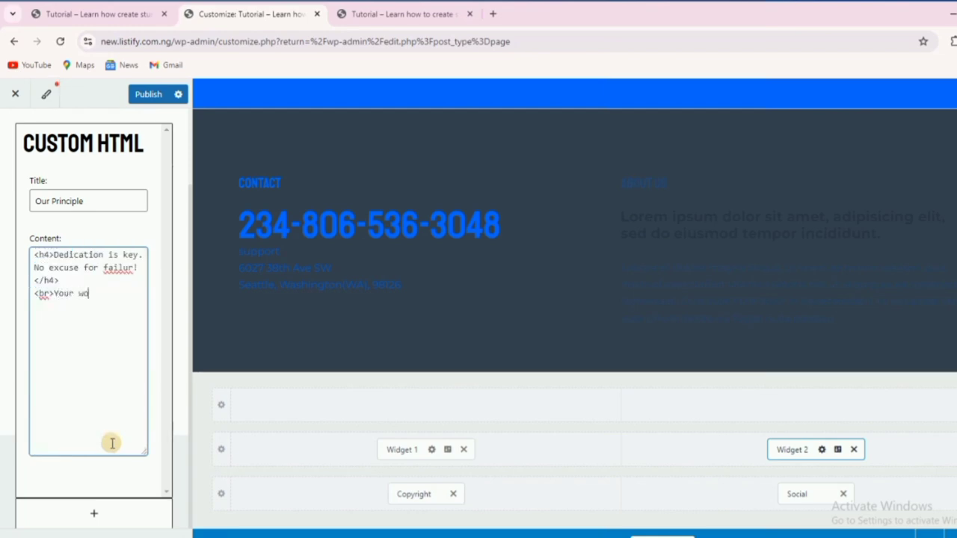
{"action": "type", "text": "rk is our prio"}
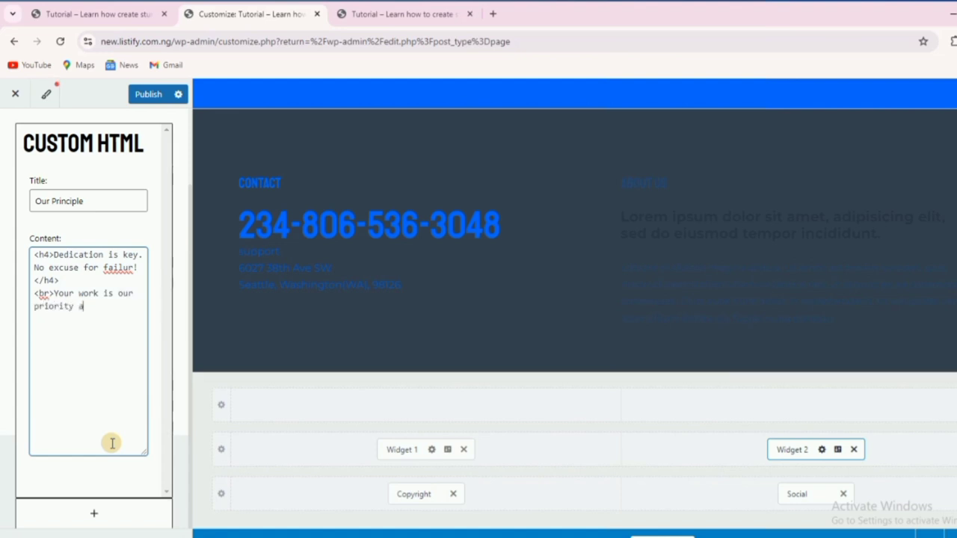
{"action": "type", "text": "rity and we dont give"}
{"action": "type", "text": "nor support"}
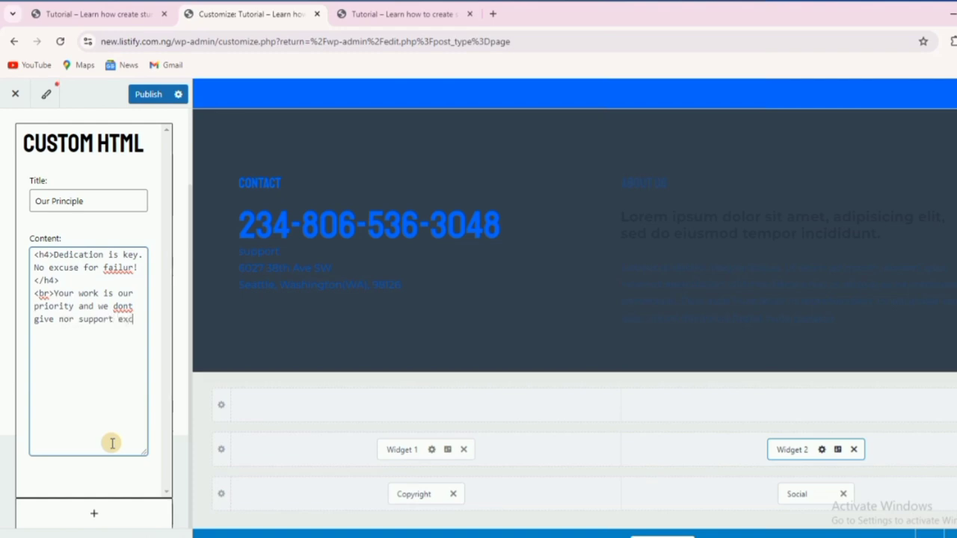
{"action": "type", "text": "excusses"}
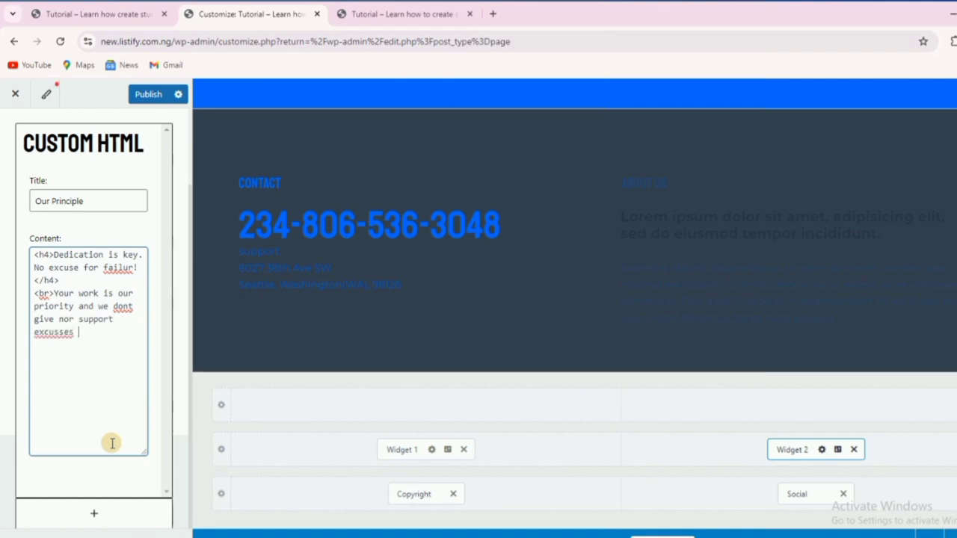
{"action": "type", "text": " for dispointing cus"}
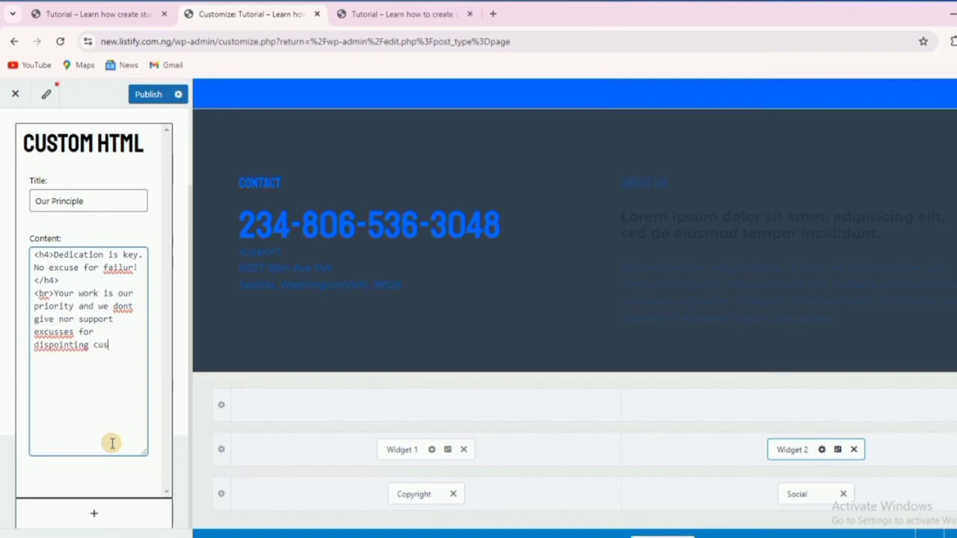
{"action": "type", "text": "tomer."}
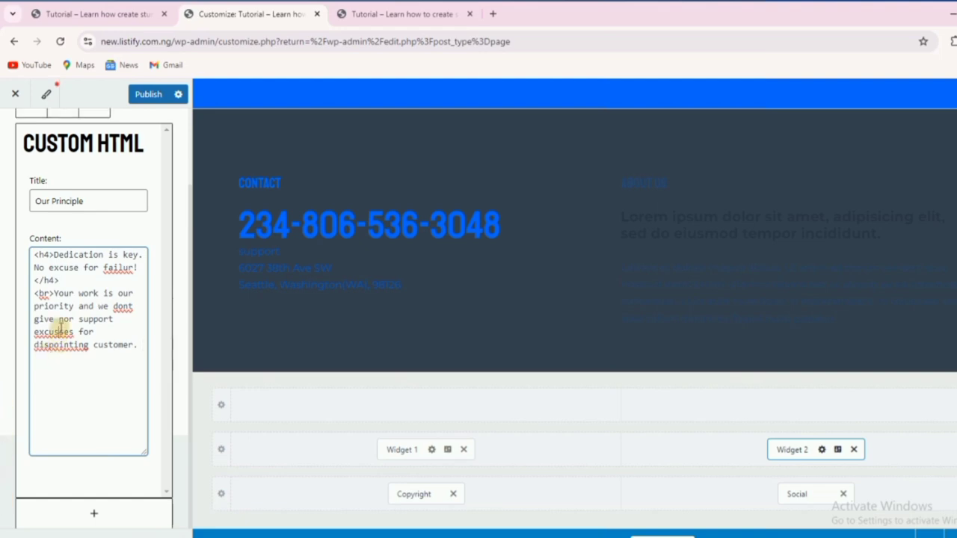
Use spellcheck suggestions to correct excusses, dispointing, dont and failur to excuses, disappointing, don't, failure.
{"action": "right_click", "coordinate": [62, 328]}
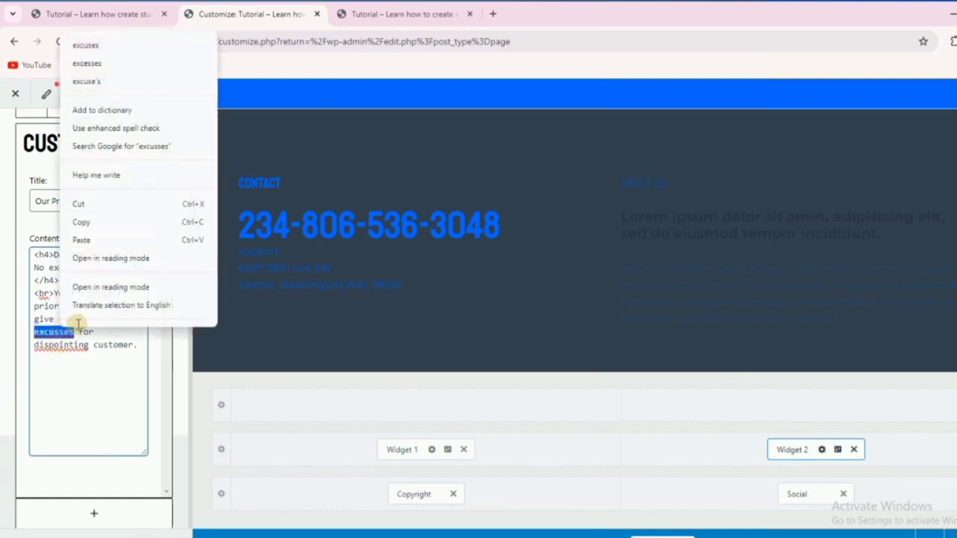
{"action": "left_click", "coordinate": [102, 43]}
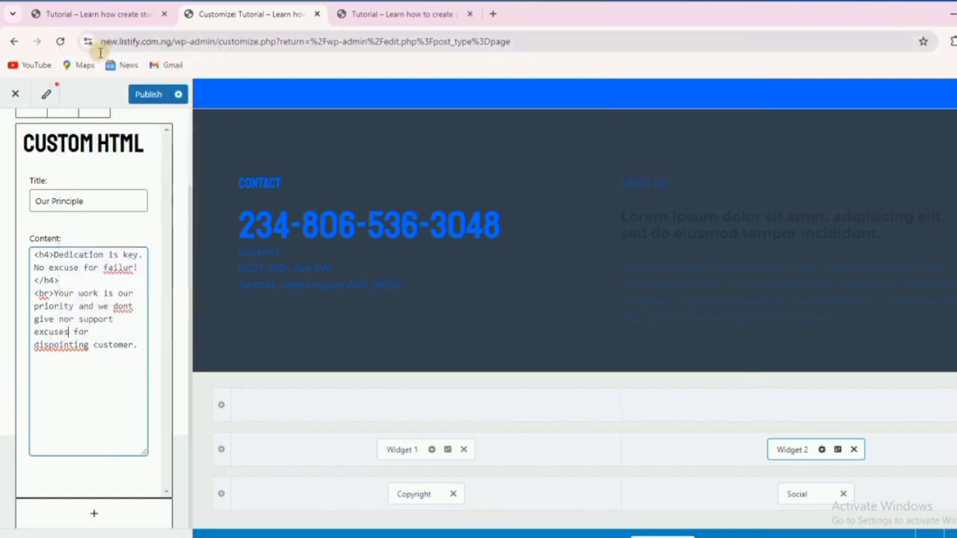
{"action": "right_click", "coordinate": [58, 346]}
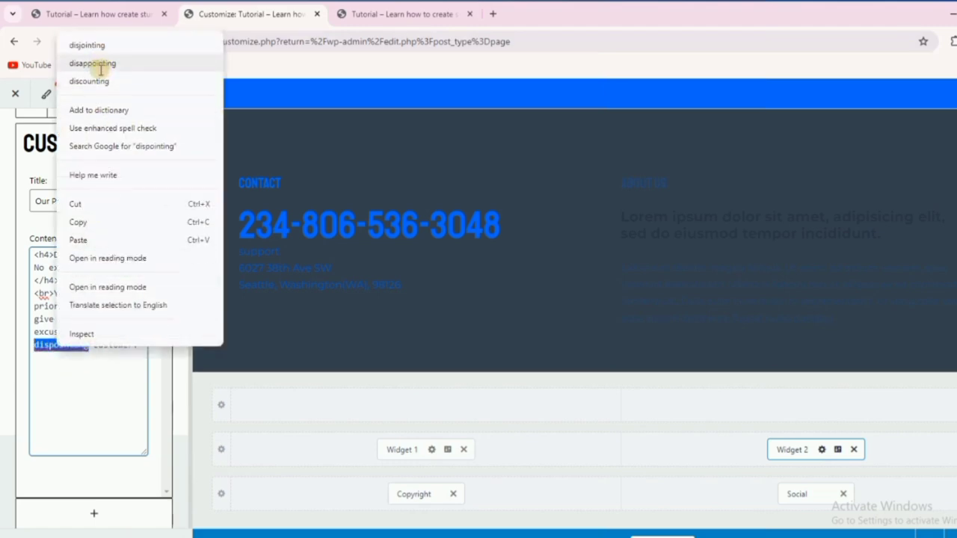
{"action": "left_click", "coordinate": [92, 63]}
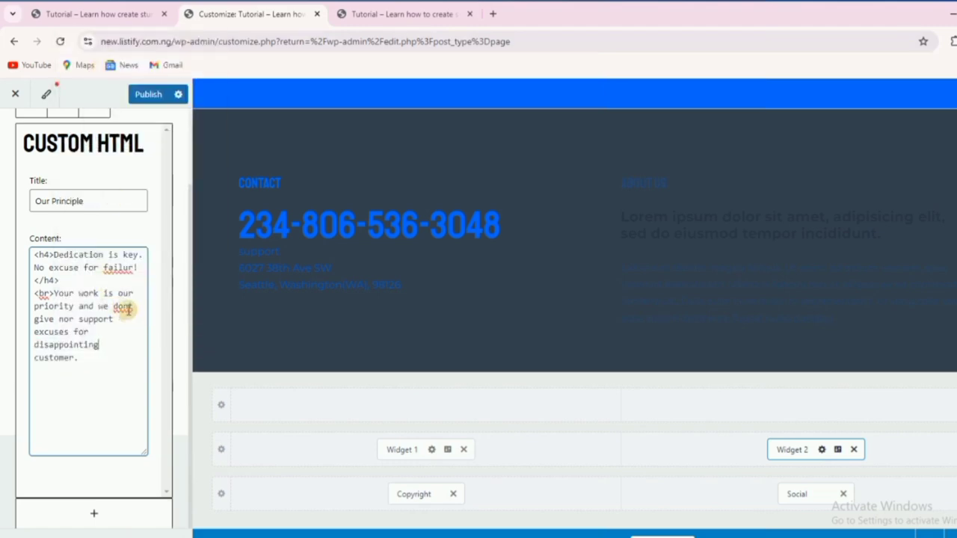
{"action": "right_click", "coordinate": [127, 308]}
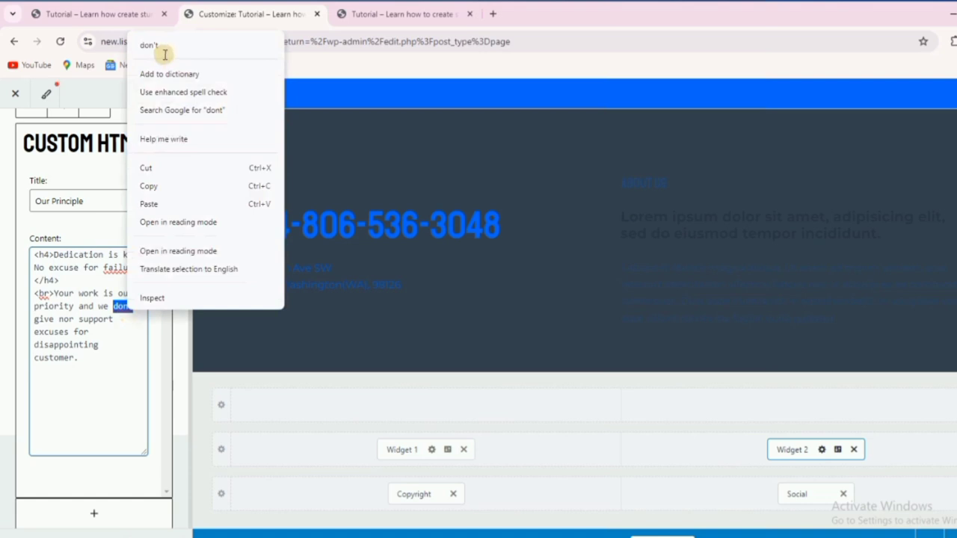
{"action": "left_click", "coordinate": [164, 50]}
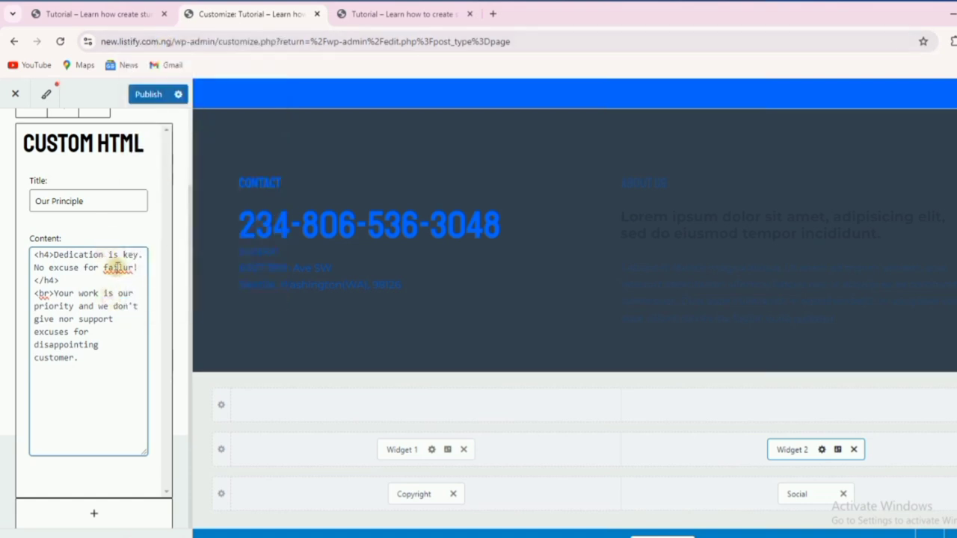
{"action": "right_click", "coordinate": [118, 268]}
{"action": "left_click", "coordinate": [139, 278]}
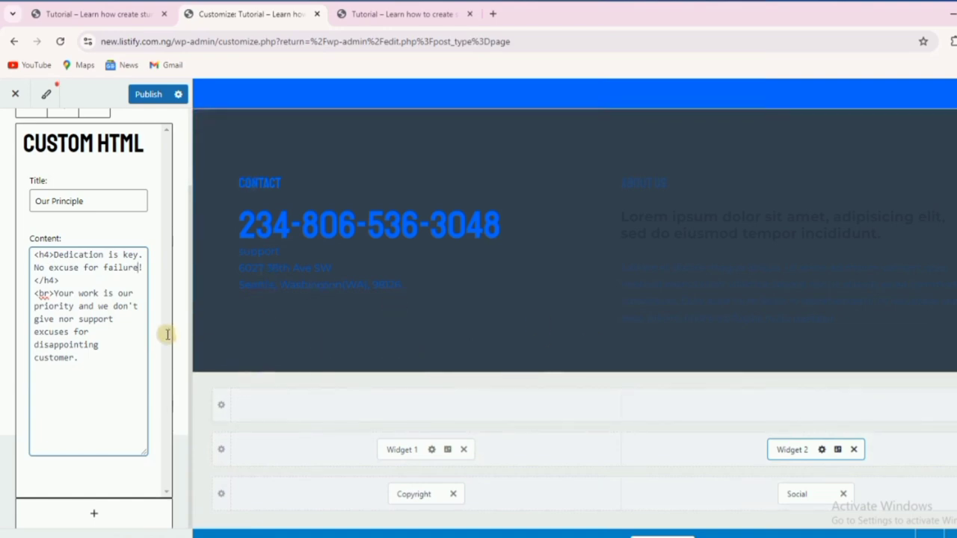
{"action": "scroll", "coordinate": [124, 337], "scroll_direction": "up", "scroll_amount": 2}
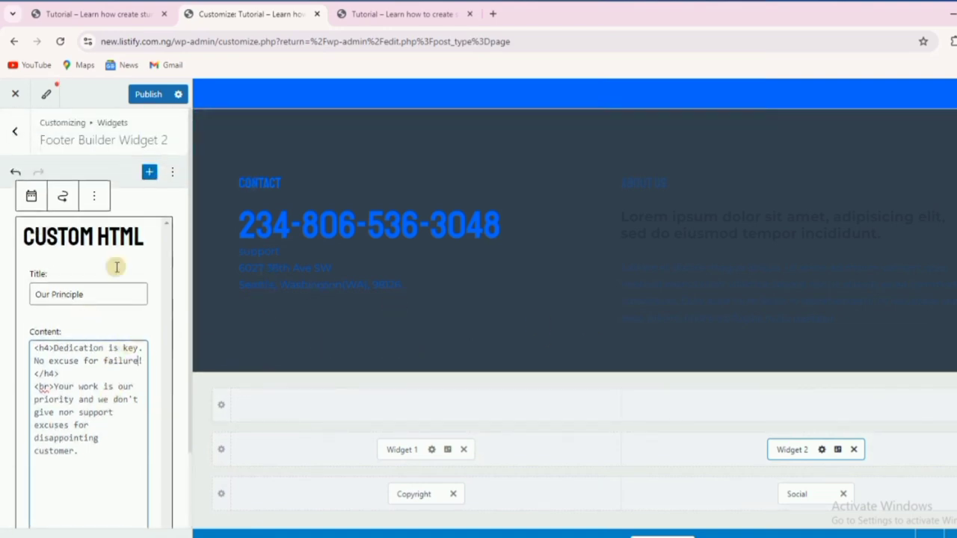
{"action": "left_click", "coordinate": [15, 133]}
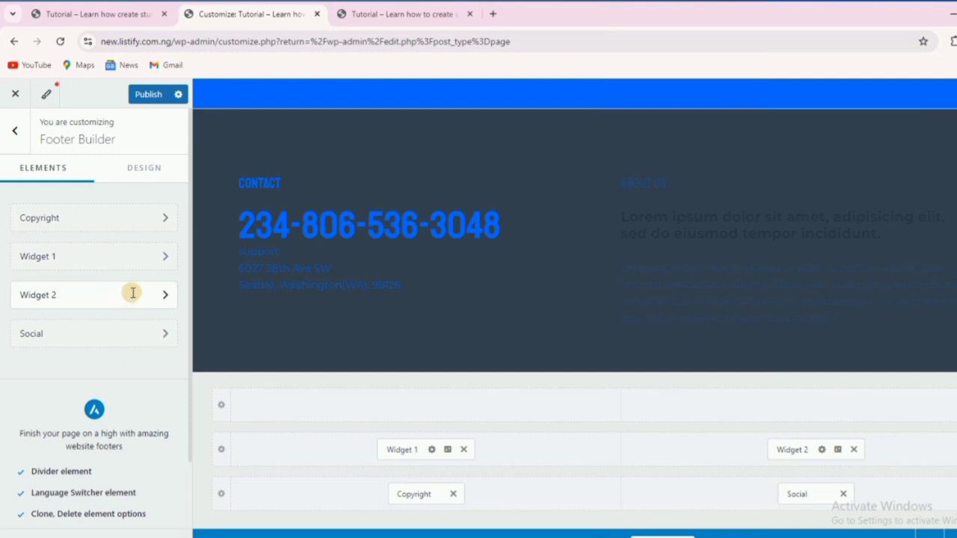
{"action": "left_click", "coordinate": [133, 294]}
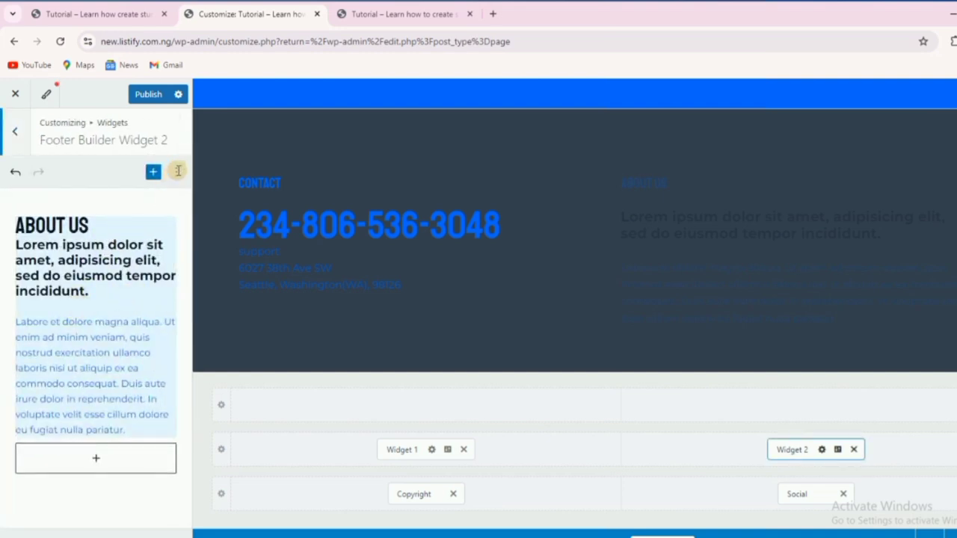
{"action": "left_click", "coordinate": [178, 171]}
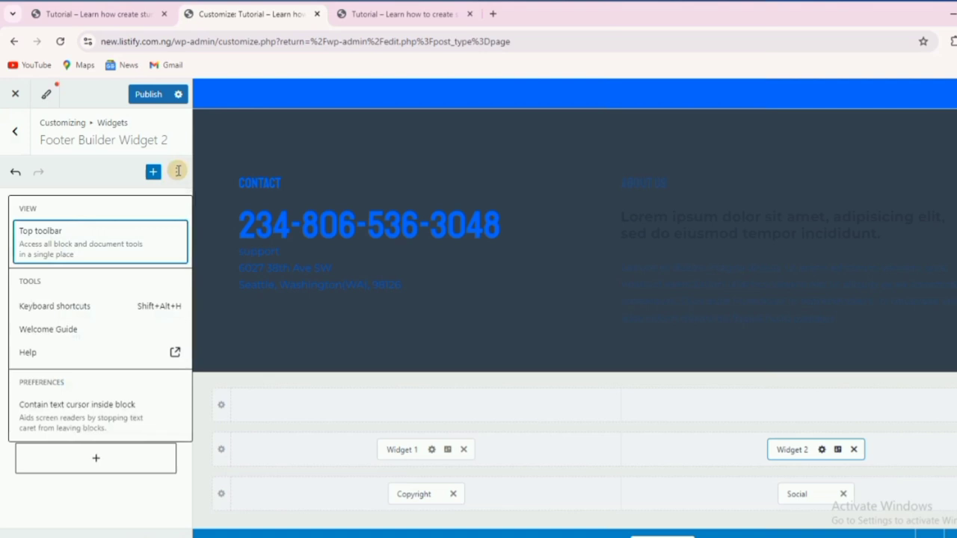
{"action": "left_click", "coordinate": [85, 177]}
{"action": "left_click", "coordinate": [95, 227]}
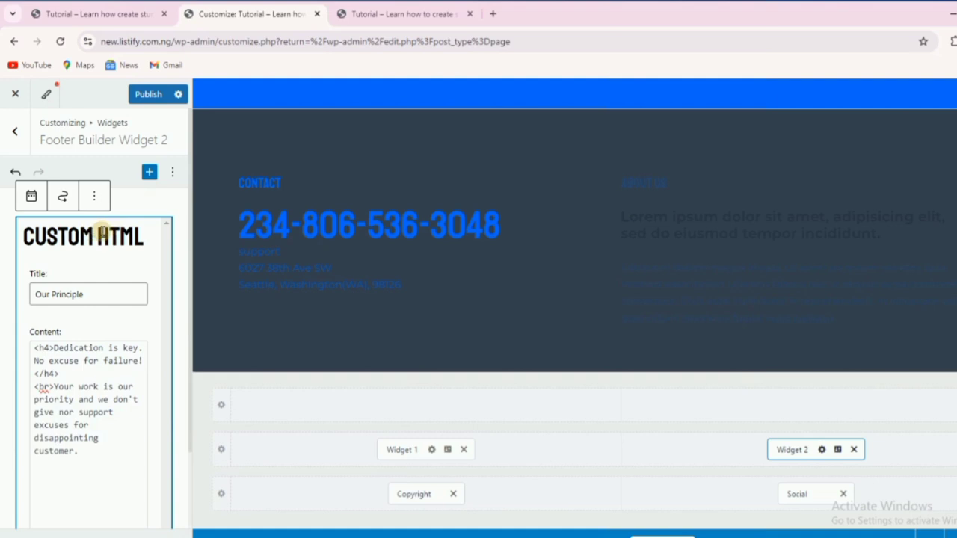
{"action": "left_click", "coordinate": [95, 195]}
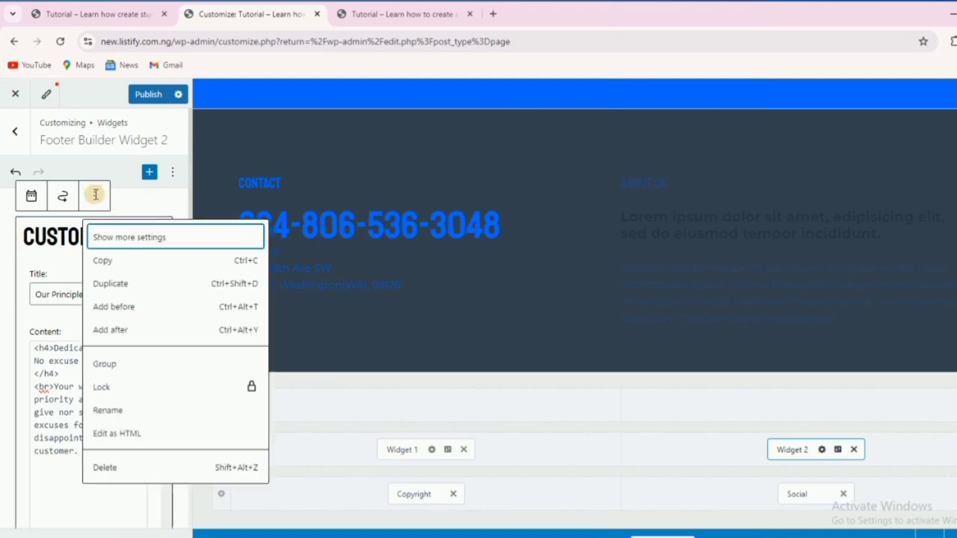
{"action": "left_click", "coordinate": [157, 237]}
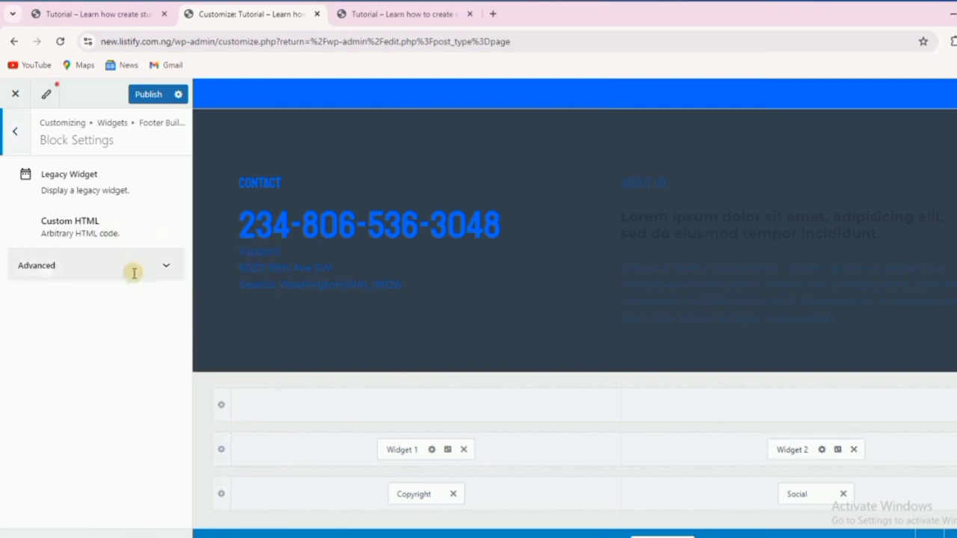
{"action": "left_click", "coordinate": [153, 262]}
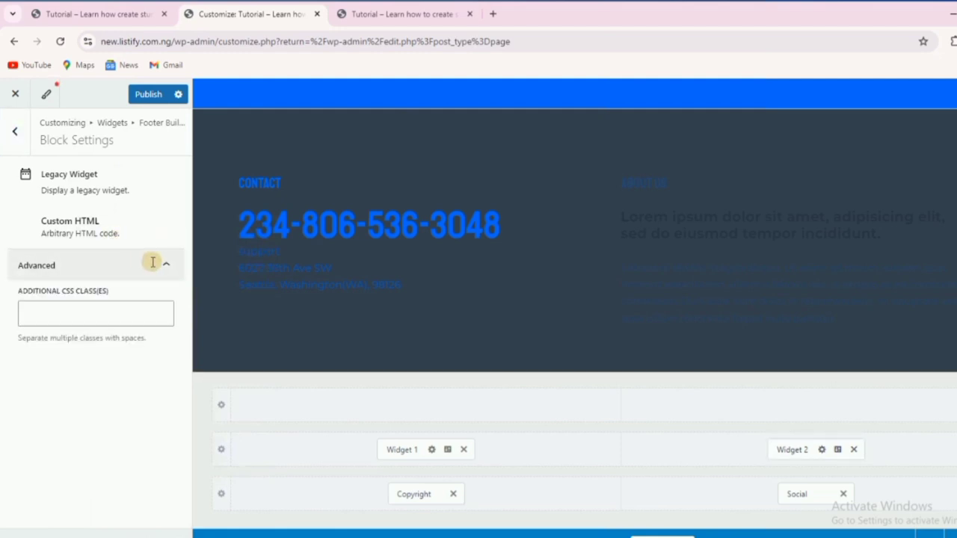
{"action": "left_click", "coordinate": [152, 262]}
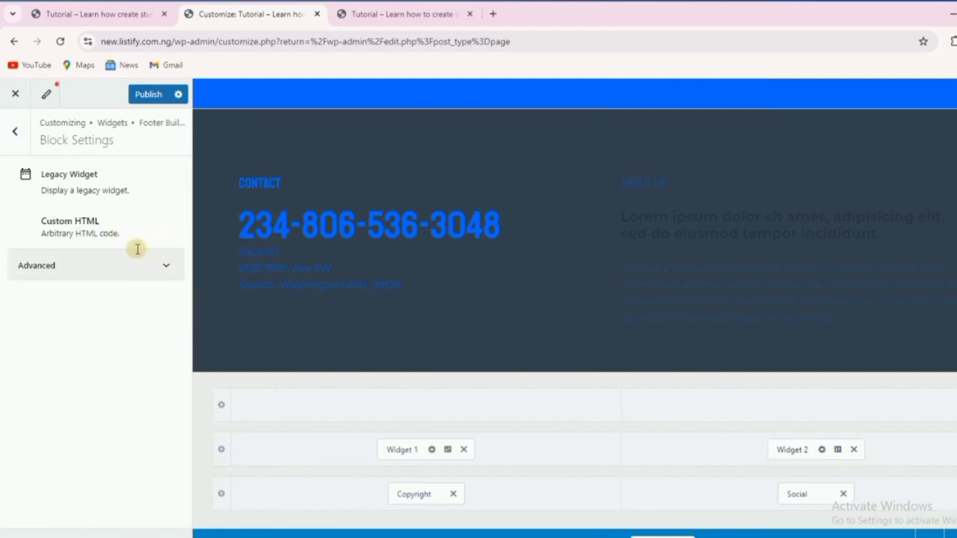
{"action": "left_click", "coordinate": [14, 134]}
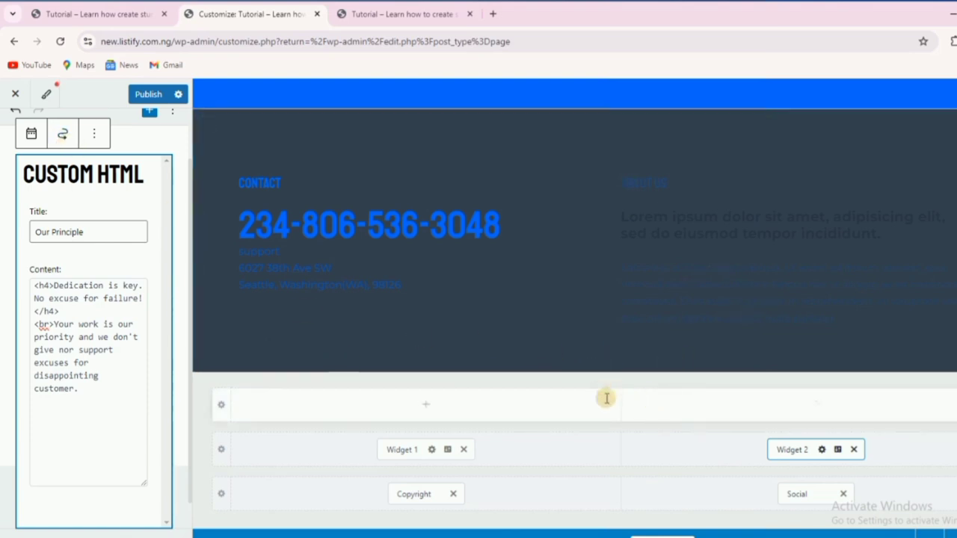
In Widget 2's Design settings, make the heading colour blue and the content colour white.
{"action": "scroll", "coordinate": [523, 287], "scroll_direction": "down", "scroll_amount": 1}
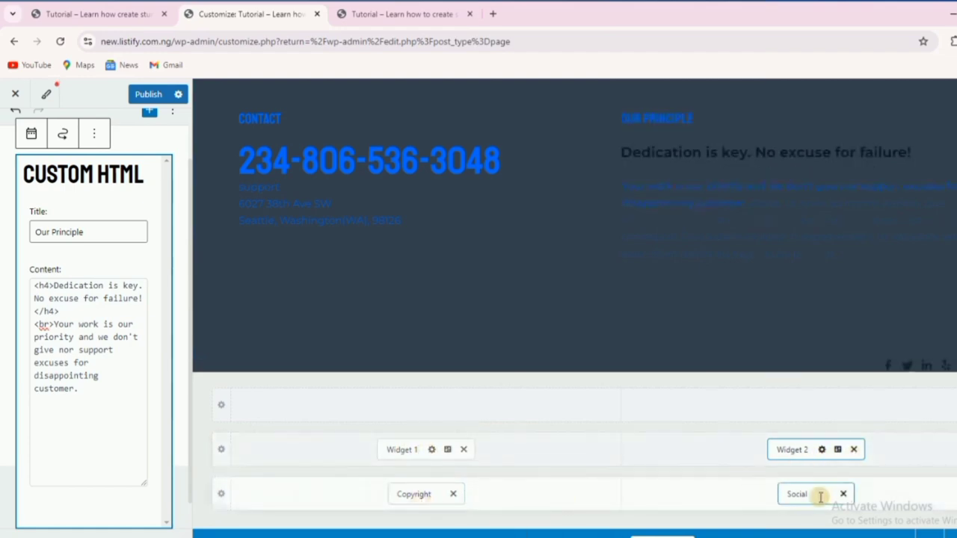
{"action": "left_click", "coordinate": [838, 450]}
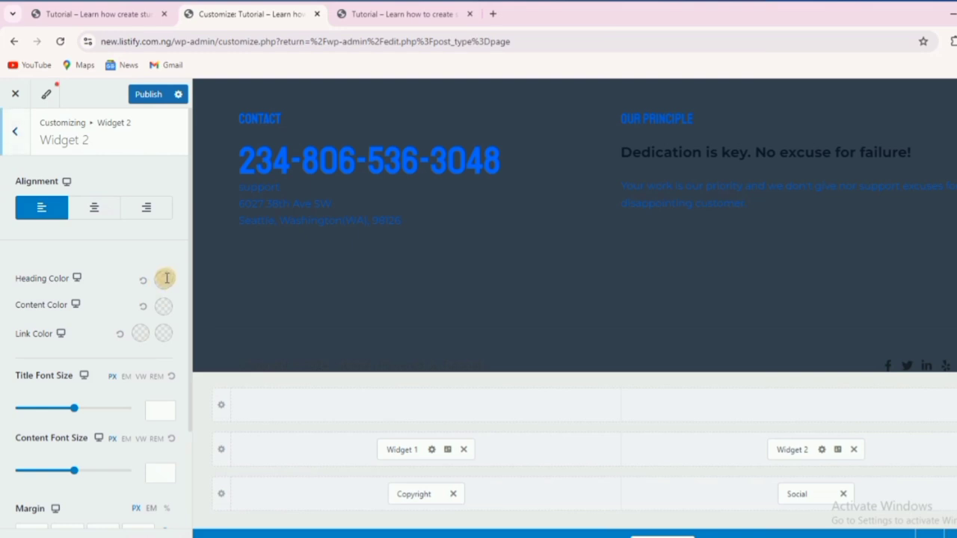
{"action": "left_click", "coordinate": [164, 278]}
{"action": "left_click", "coordinate": [112, 309]}
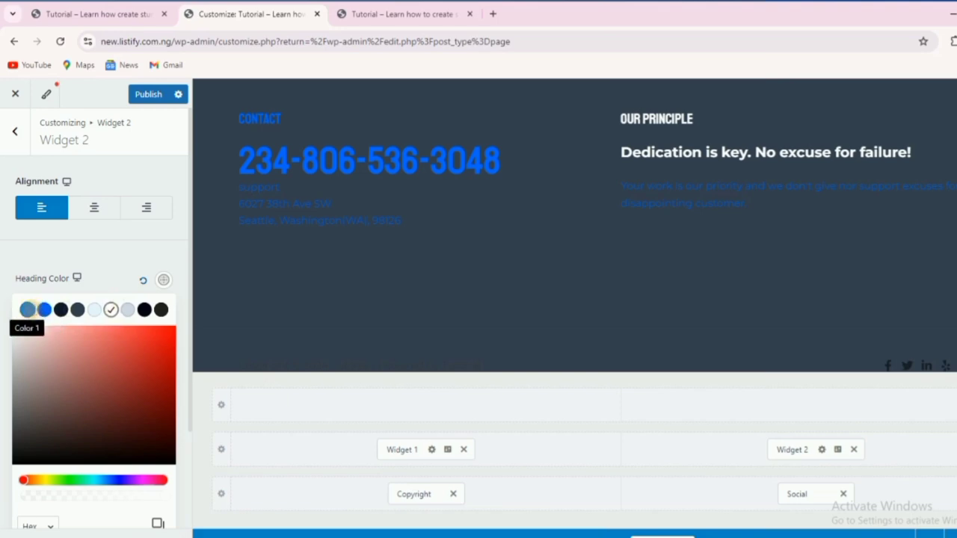
{"action": "left_click", "coordinate": [43, 310]}
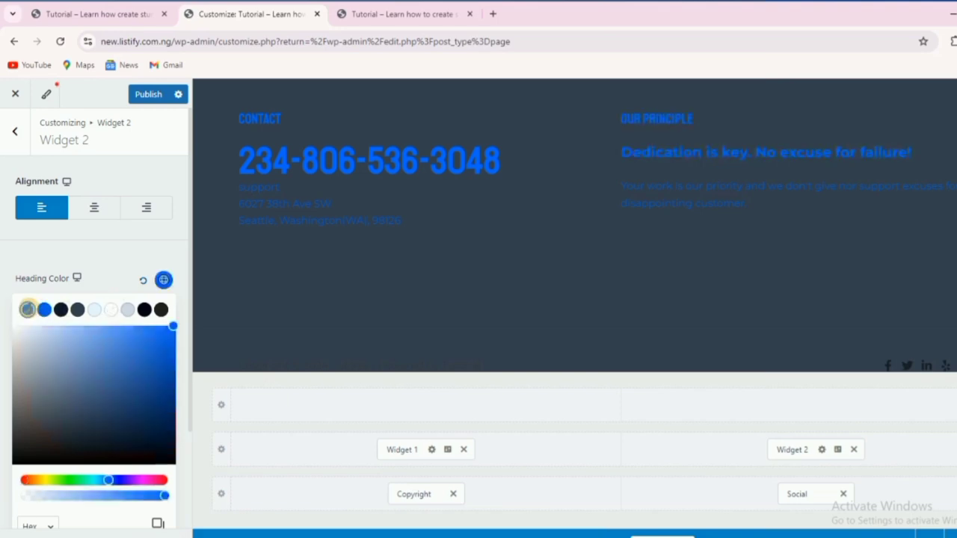
{"action": "left_click", "coordinate": [138, 254]}
{"action": "left_click", "coordinate": [162, 306]}
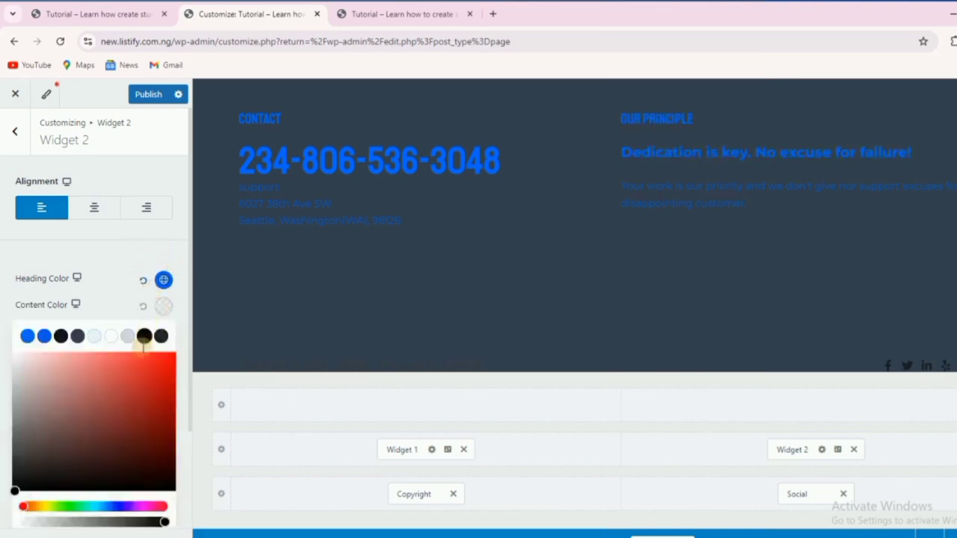
{"action": "left_click", "coordinate": [111, 336]}
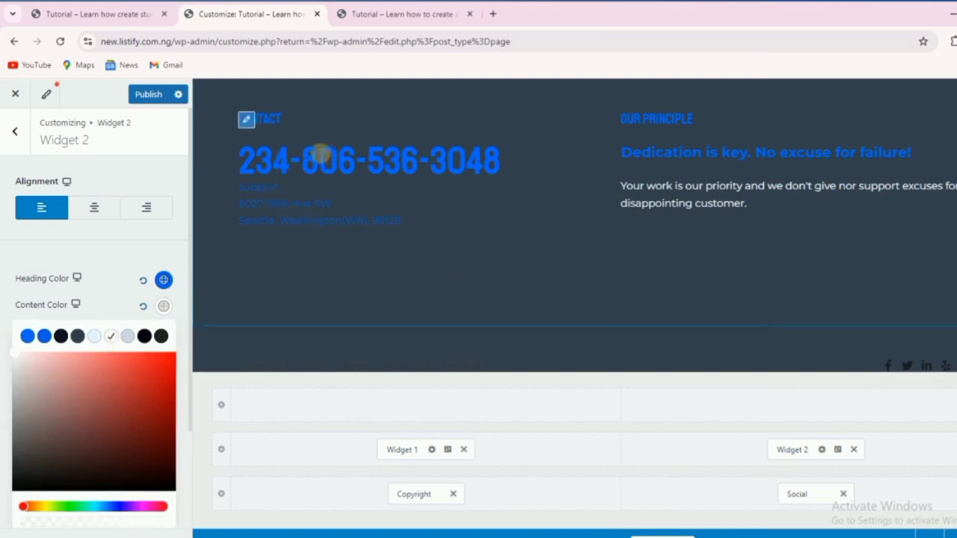
Set Widget 1's content colour to white for the contact details.
{"action": "left_click", "coordinate": [447, 450]}
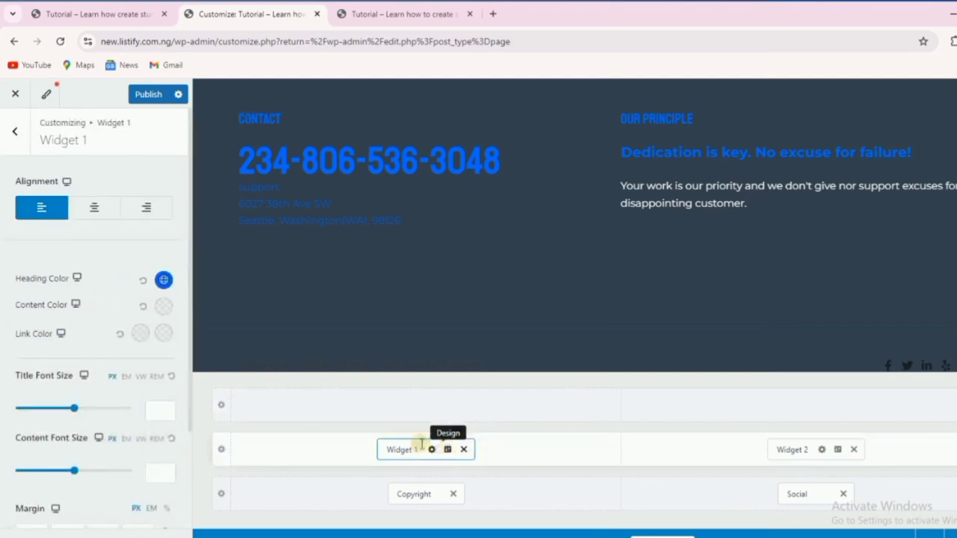
{"action": "left_click", "coordinate": [164, 307]}
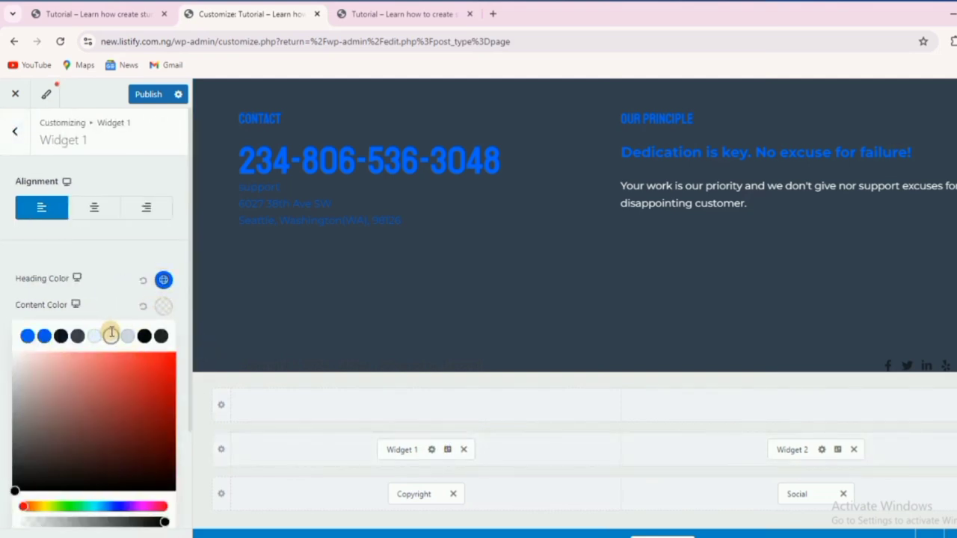
{"action": "left_click", "coordinate": [111, 336]}
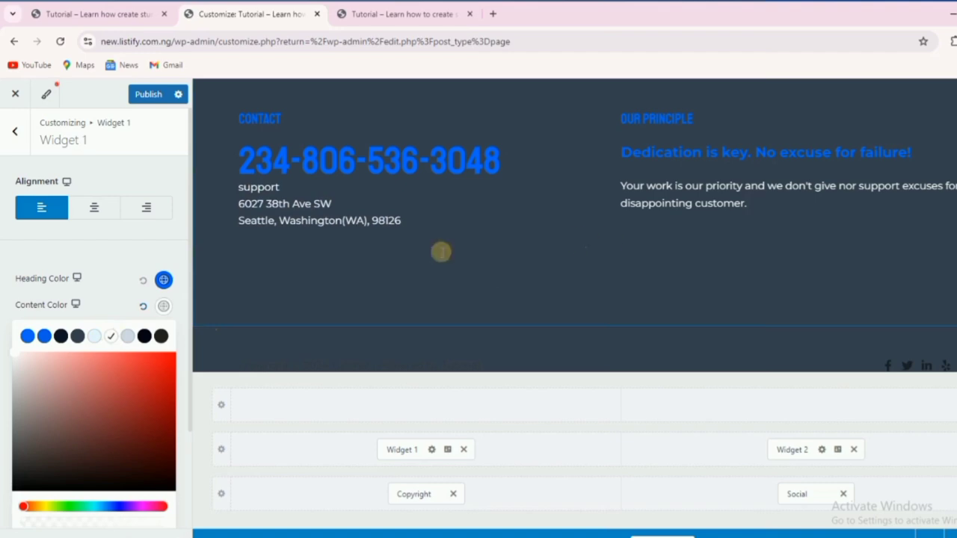
{"action": "left_click", "coordinate": [26, 254]}
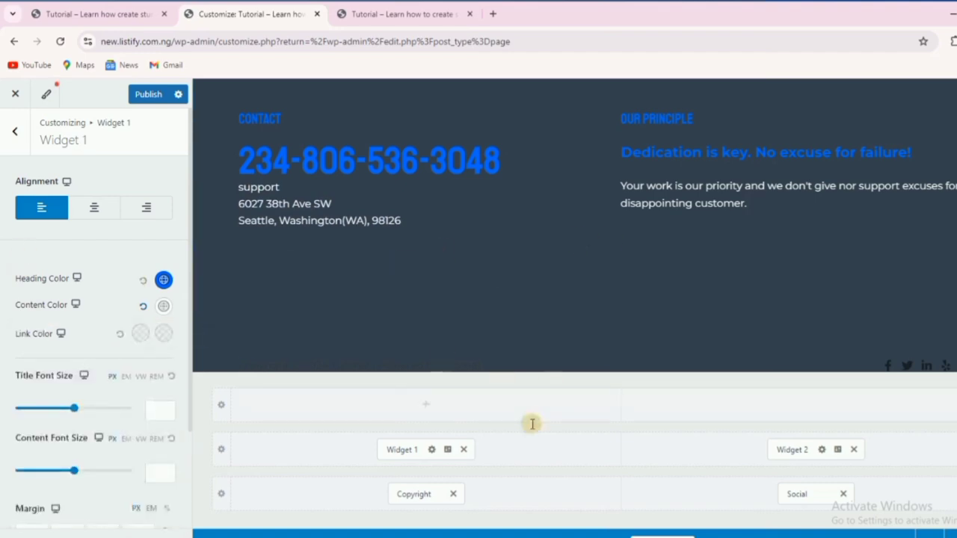
{"action": "left_click", "coordinate": [413, 497]}
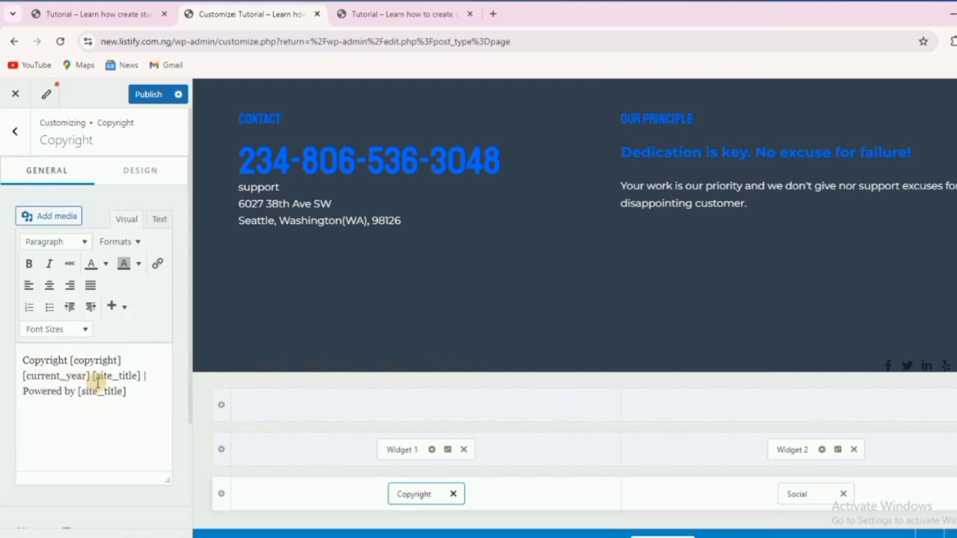
Append '| All Rights' to the end of the footer copyright line.
{"action": "left_click", "coordinate": [85, 364]}
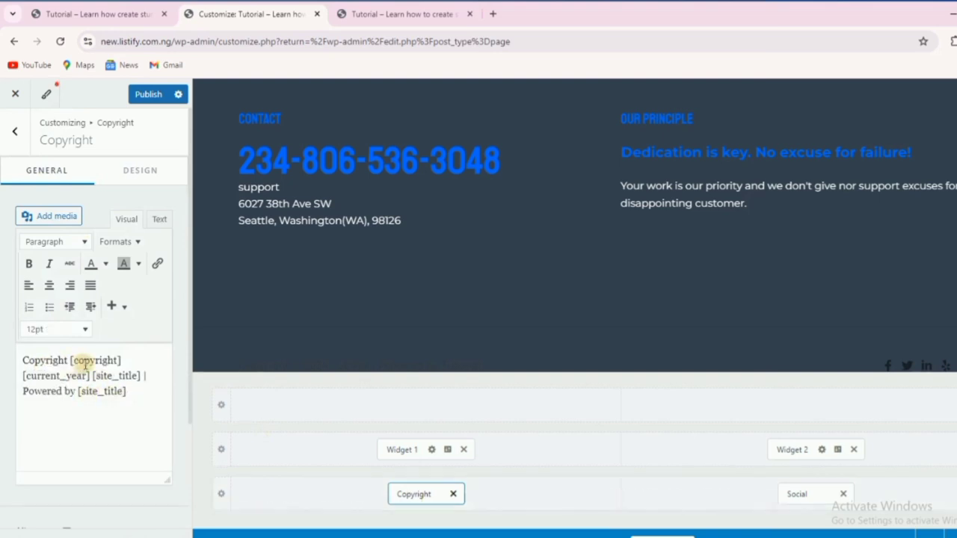
{"action": "left_click", "coordinate": [135, 393]}
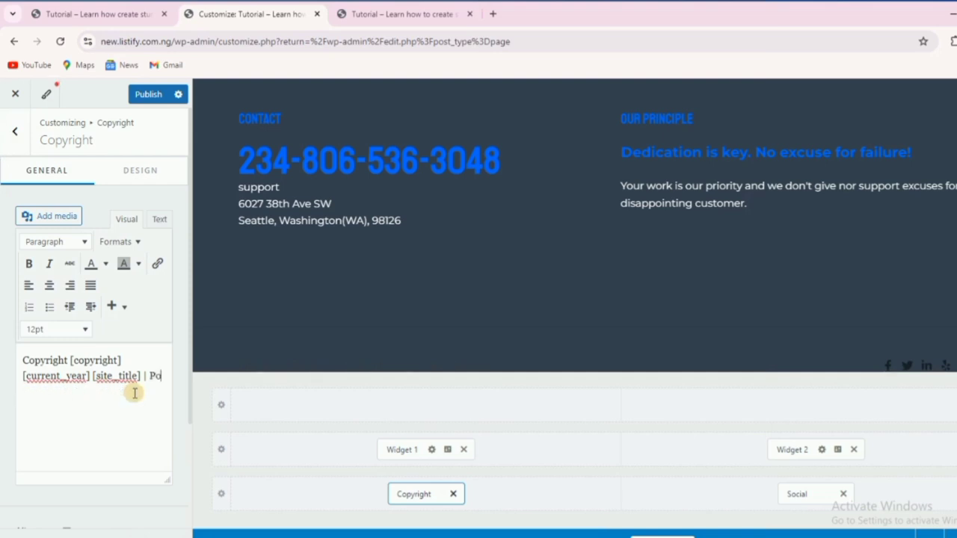
{"action": "type", "text": "| All Rights Reserved."}
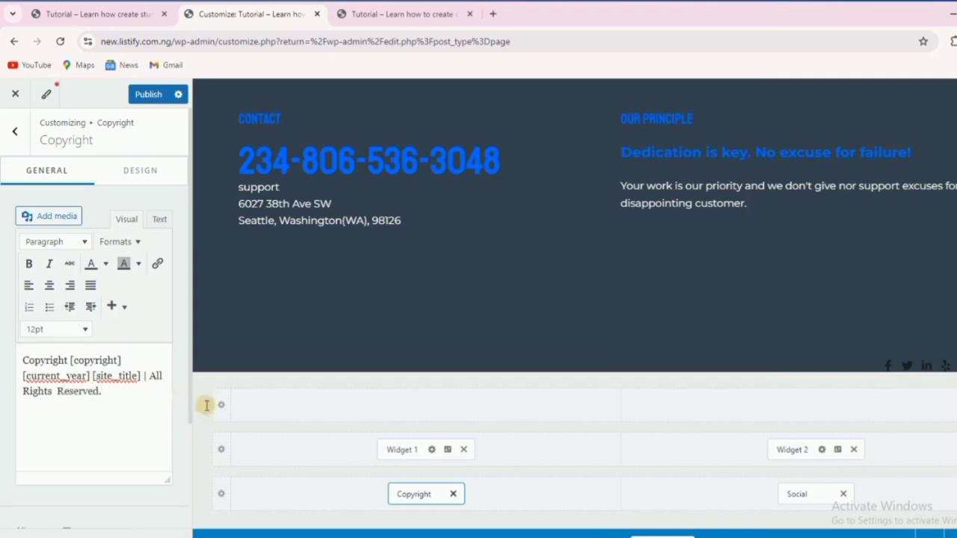
Set the copyright text colour to the white preset (#FFFFFF).
{"action": "scroll", "coordinate": [611, 302], "scroll_direction": "down", "scroll_amount": 1}
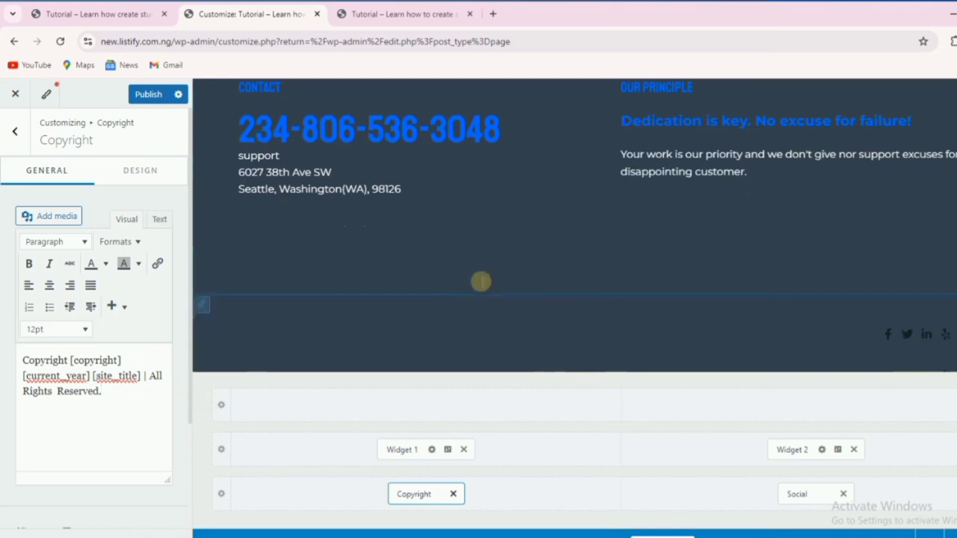
{"action": "left_click", "coordinate": [129, 169]}
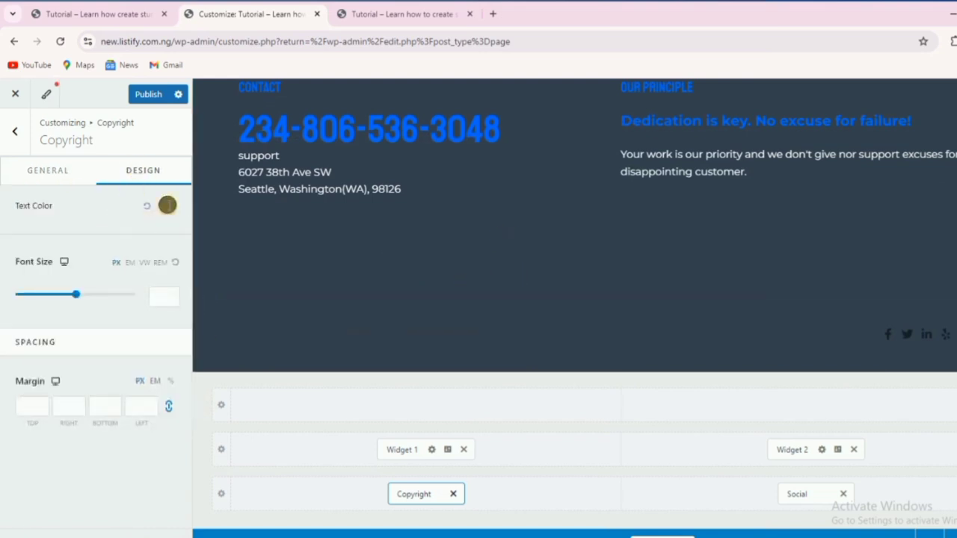
{"action": "left_click", "coordinate": [163, 206]}
{"action": "left_click", "coordinate": [111, 234]}
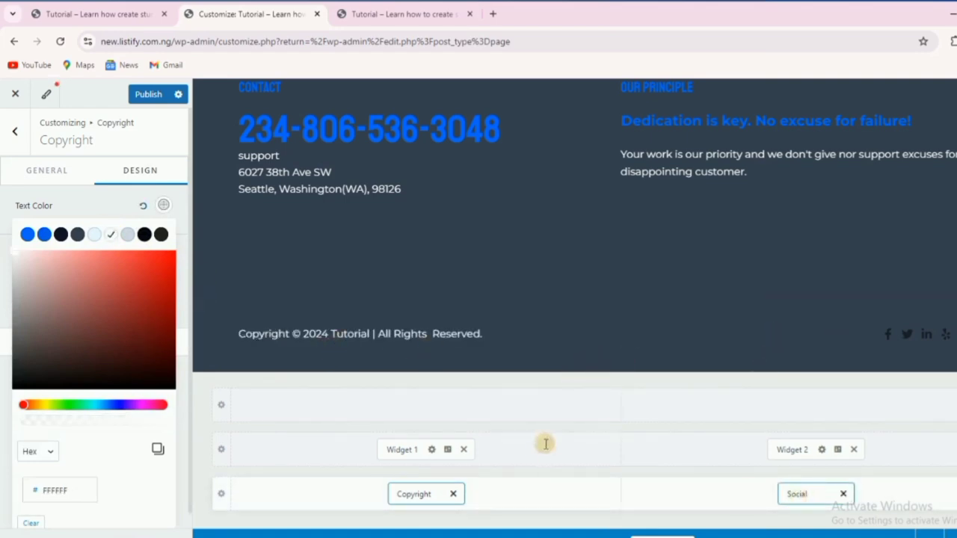
{"action": "left_click", "coordinate": [789, 494]}
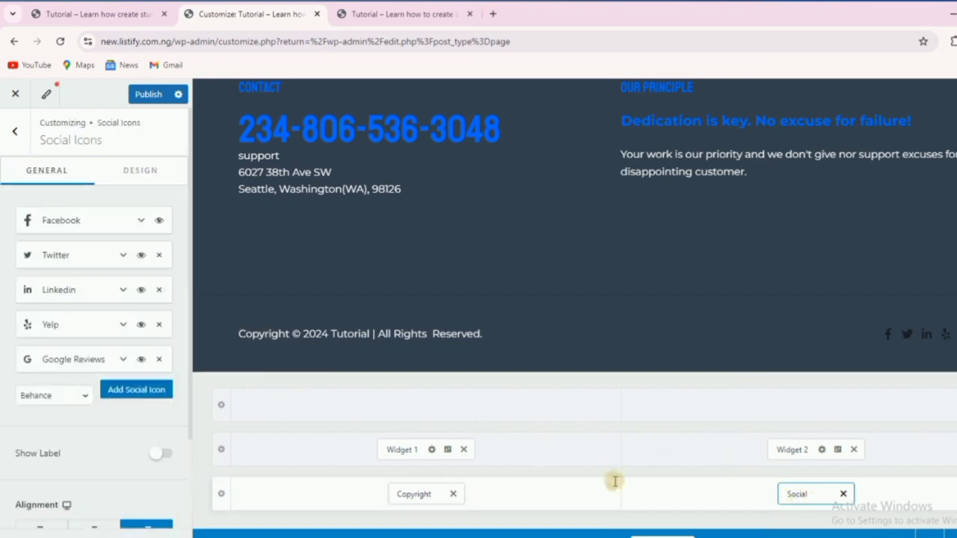
{"action": "left_click", "coordinate": [96, 222]}
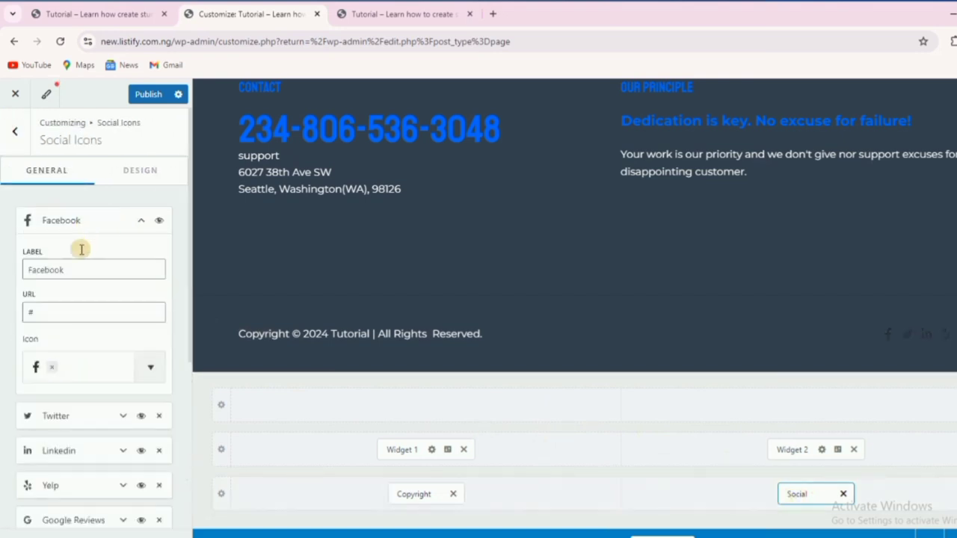
{"action": "double_click", "coordinate": [55, 311]}
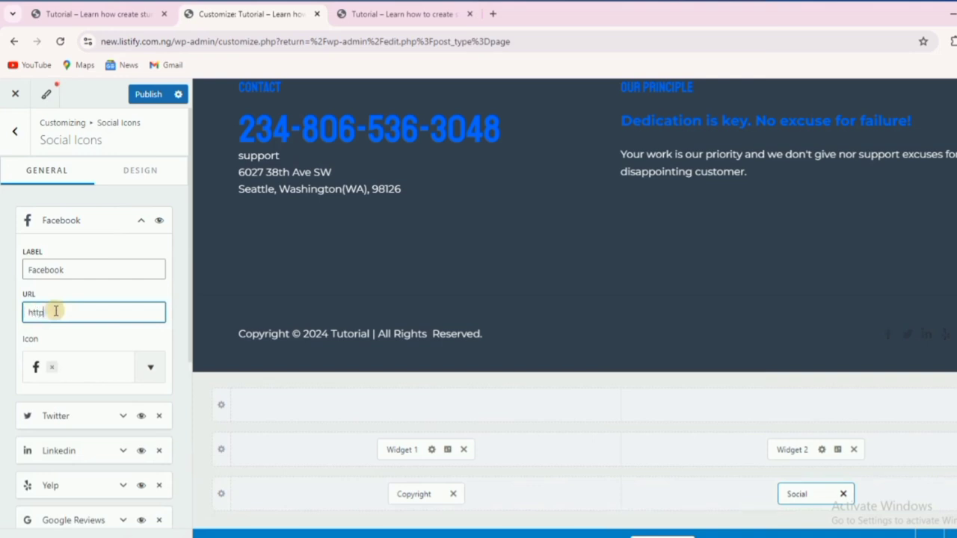
{"action": "type", "text": "https://"}
{"action": "type", "text": "facebook.com/simplymrb"}
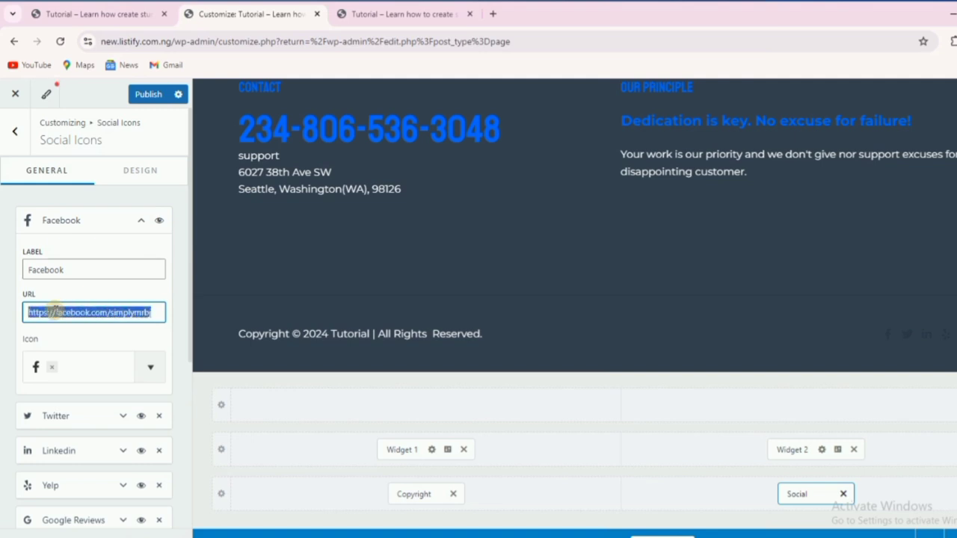
{"action": "left_click", "coordinate": [75, 221]}
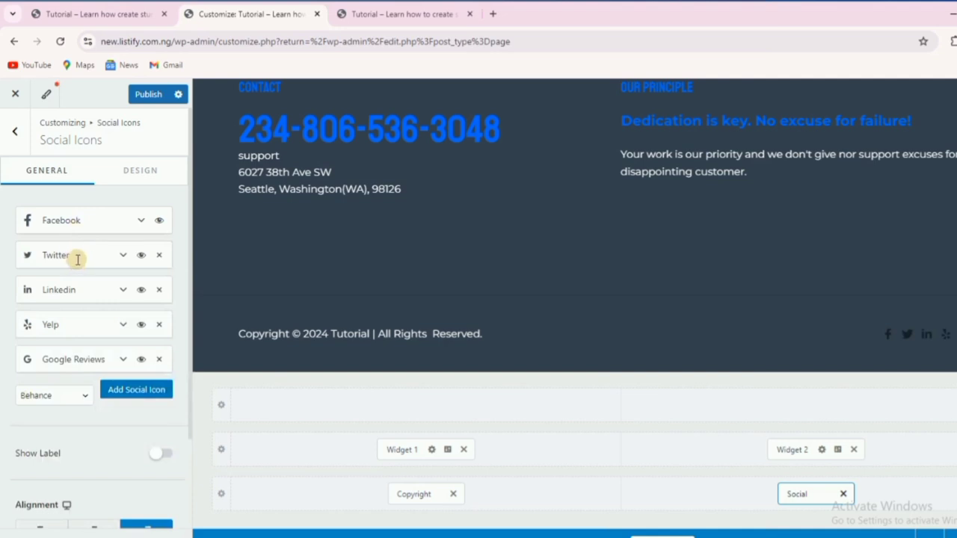
Paste the profile link into the Twitter icon's URL field, adapting it to twitter.com.
{"action": "left_click", "coordinate": [77, 256]}
{"action": "left_click", "coordinate": [57, 347]}
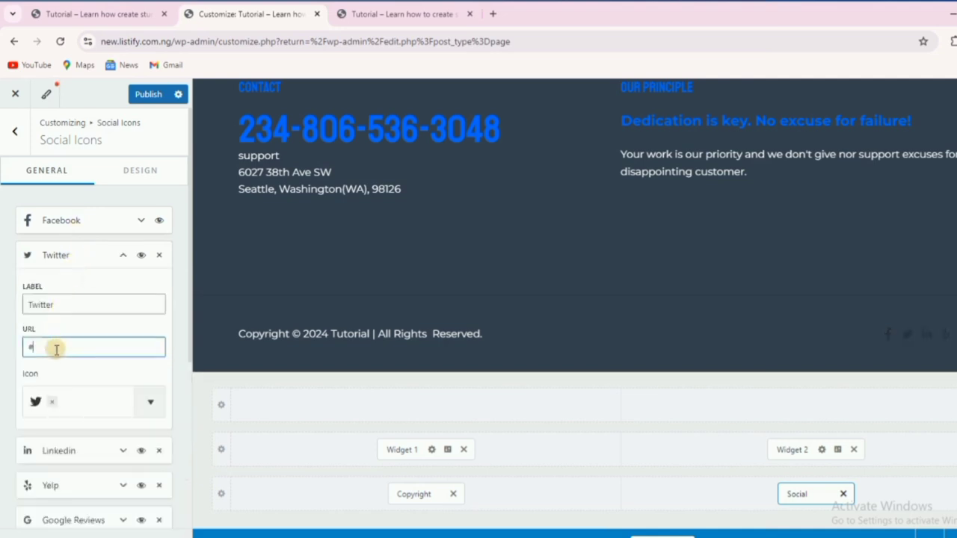
{"action": "key", "text": "BackSpace"}
{"action": "type", "text": "https://facebook.com/simplymrbj"}
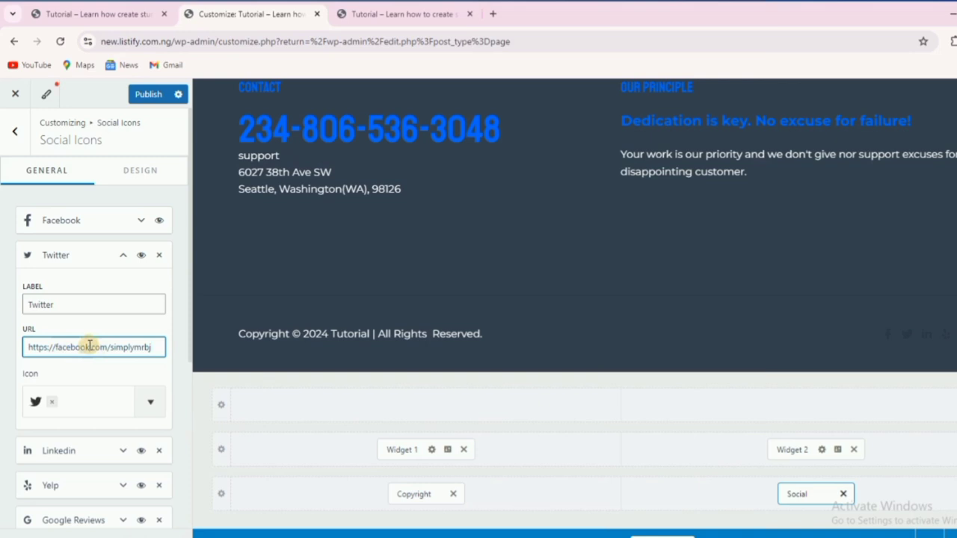
{"action": "key", "text": "BackSpace"}
{"action": "key", "text": "BackSpace"}
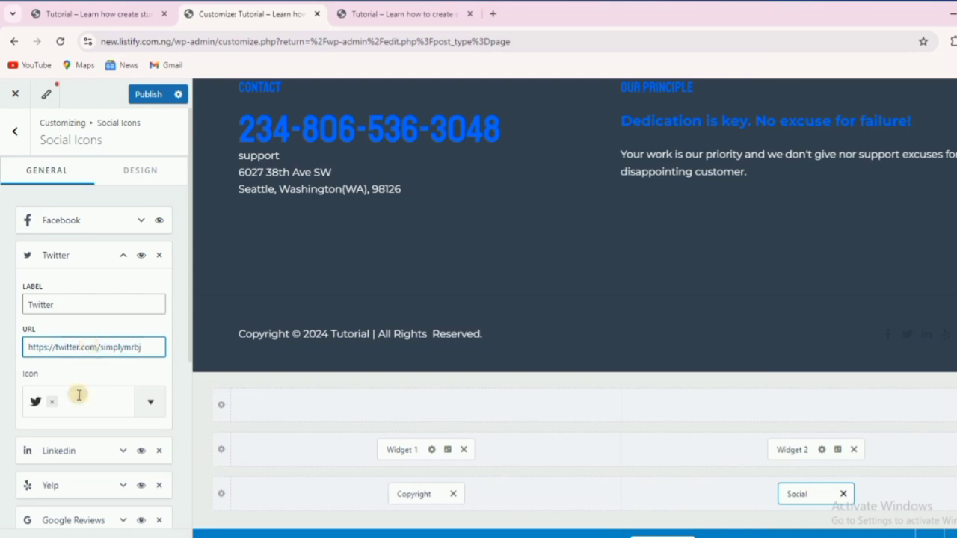
Remove the Yelp, LinkedIn and Google Reviews icons from the footer social list.
{"action": "left_click", "coordinate": [76, 263]}
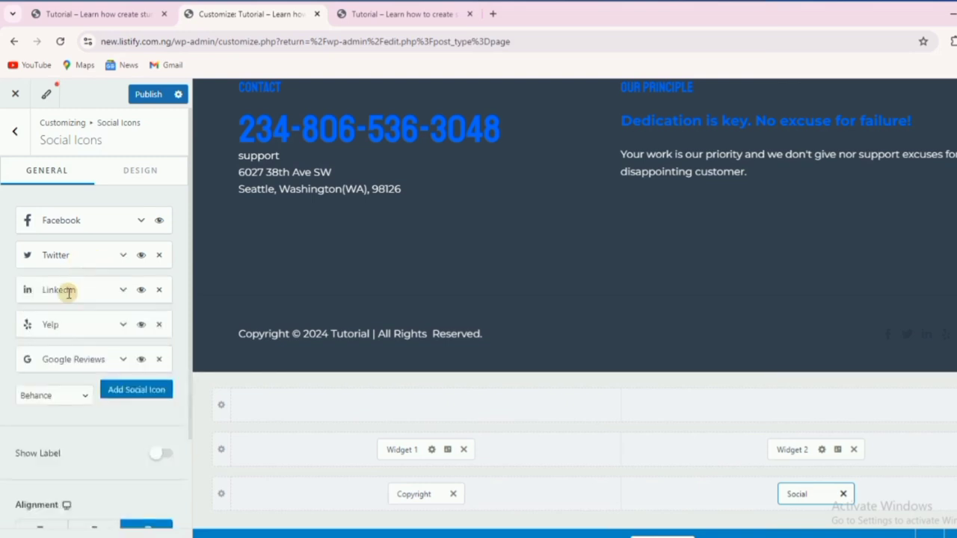
{"action": "left_click", "coordinate": [159, 325]}
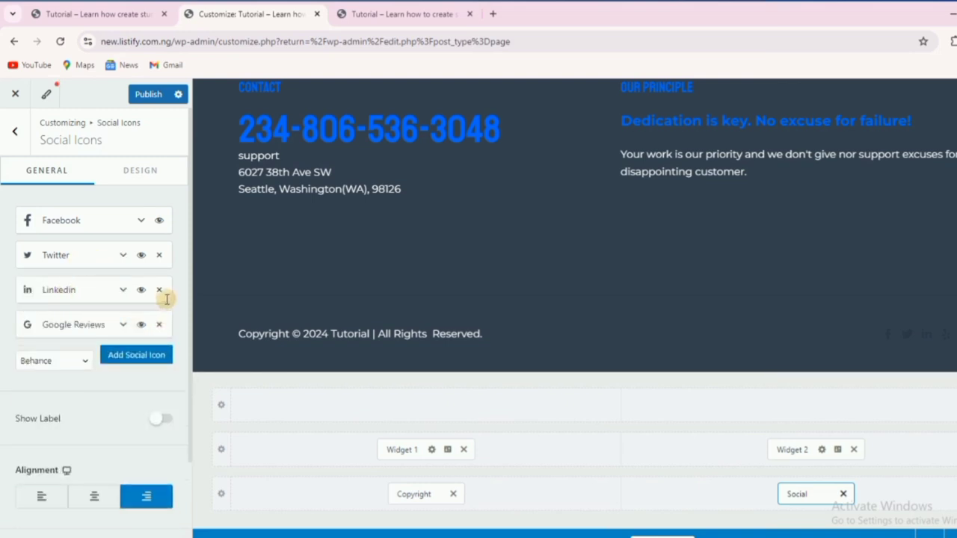
{"action": "left_click", "coordinate": [160, 289]}
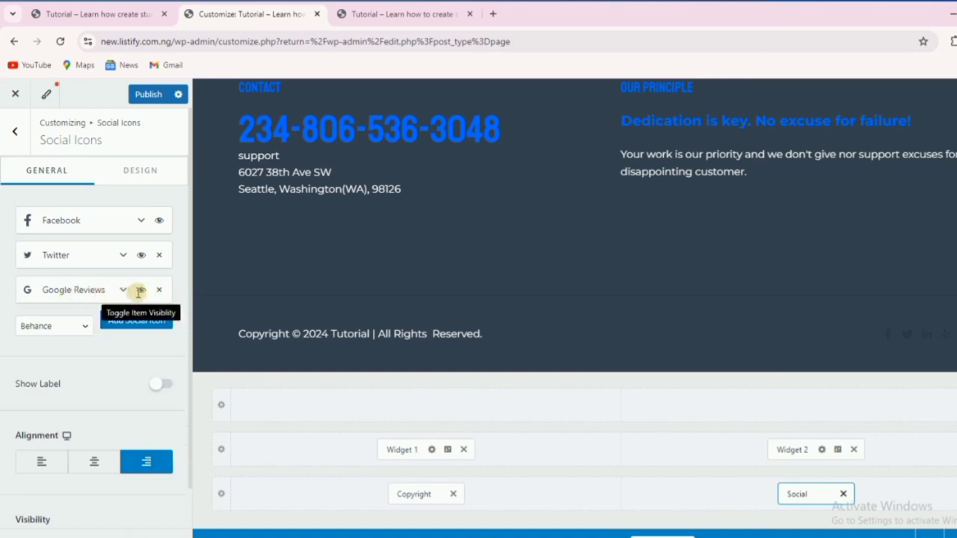
{"action": "left_click", "coordinate": [160, 289]}
Add an Instagram icon and paste its profile link, correcting the domain.
{"action": "left_click", "coordinate": [82, 291]}
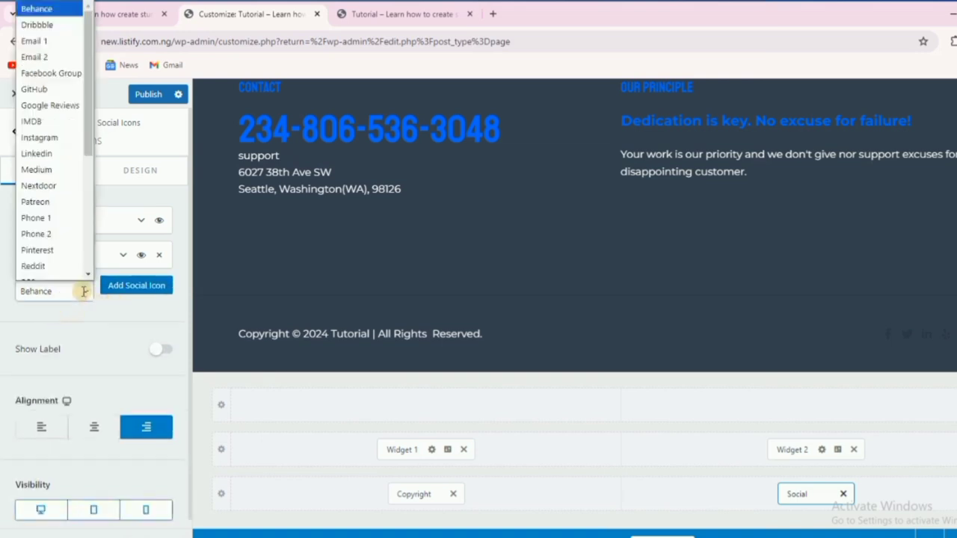
{"action": "left_click", "coordinate": [41, 127]}
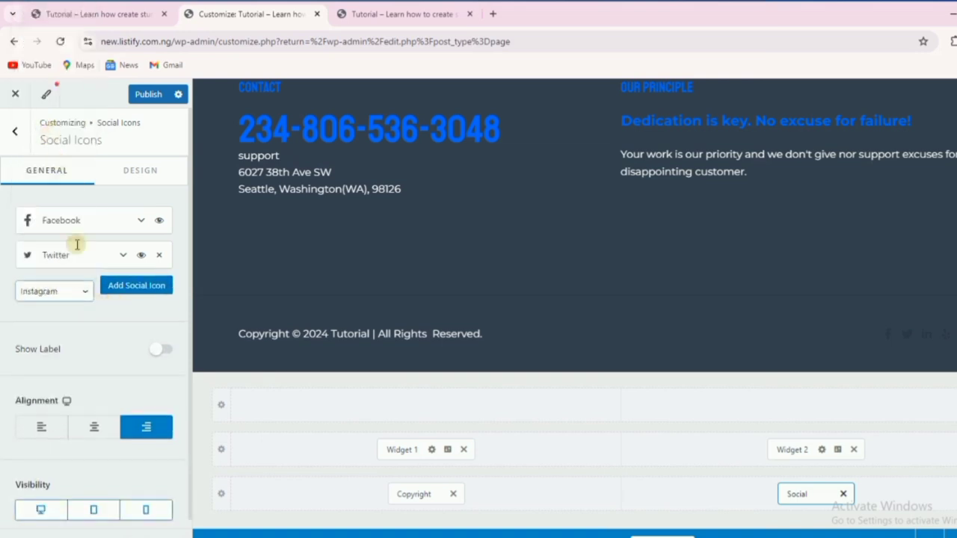
{"action": "left_click", "coordinate": [141, 282]}
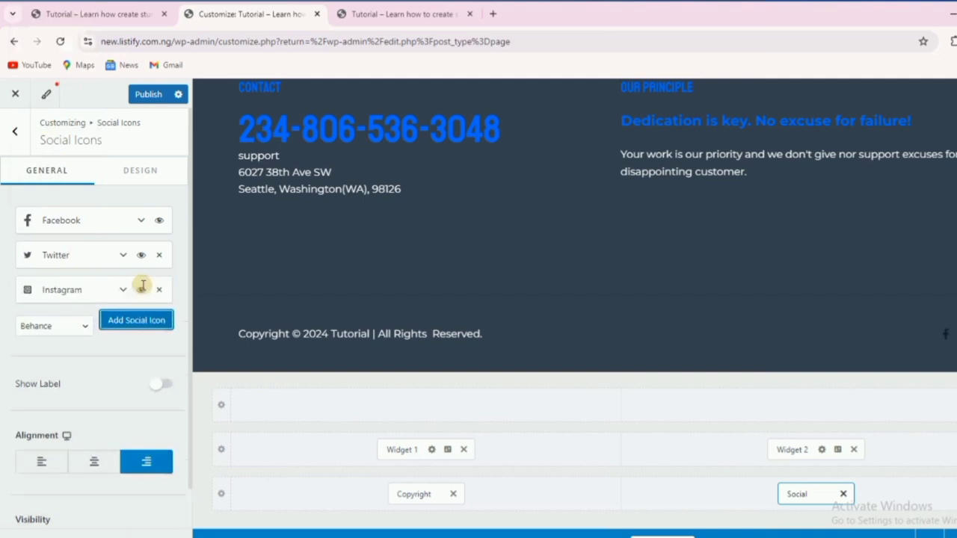
{"action": "left_click", "coordinate": [75, 291]}
{"action": "left_click", "coordinate": [56, 380]}
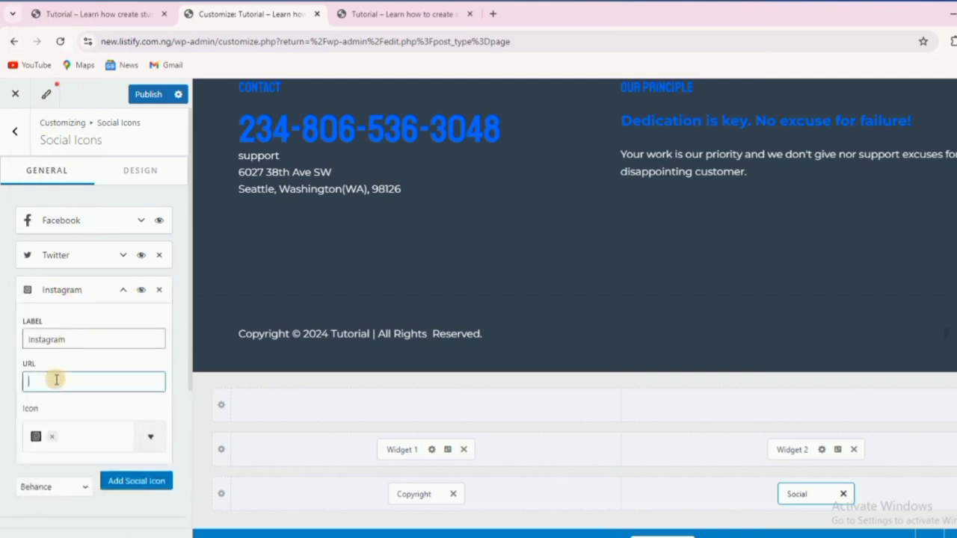
{"action": "type", "text": "https://facebook.com/simplymrbj"}
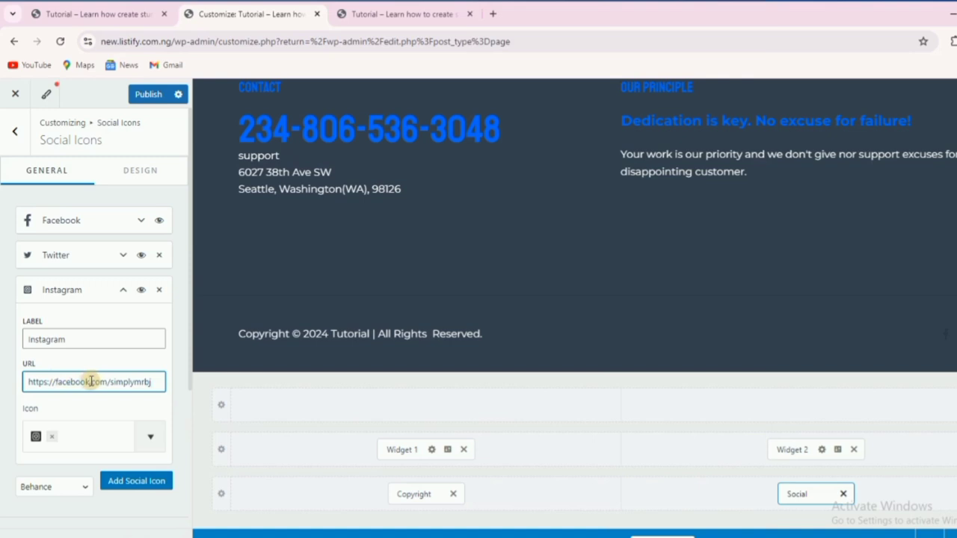
{"action": "key", "text": "BackSpace"}
{"action": "left_click", "coordinate": [75, 291]}
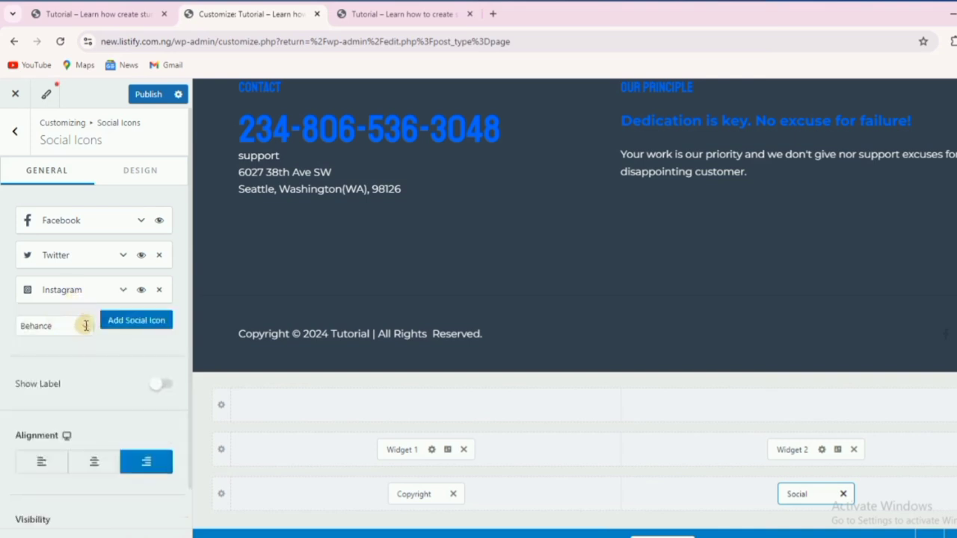
{"action": "left_click", "coordinate": [86, 325]}
{"action": "scroll", "coordinate": [59, 277], "scroll_direction": "down", "scroll_amount": 6}
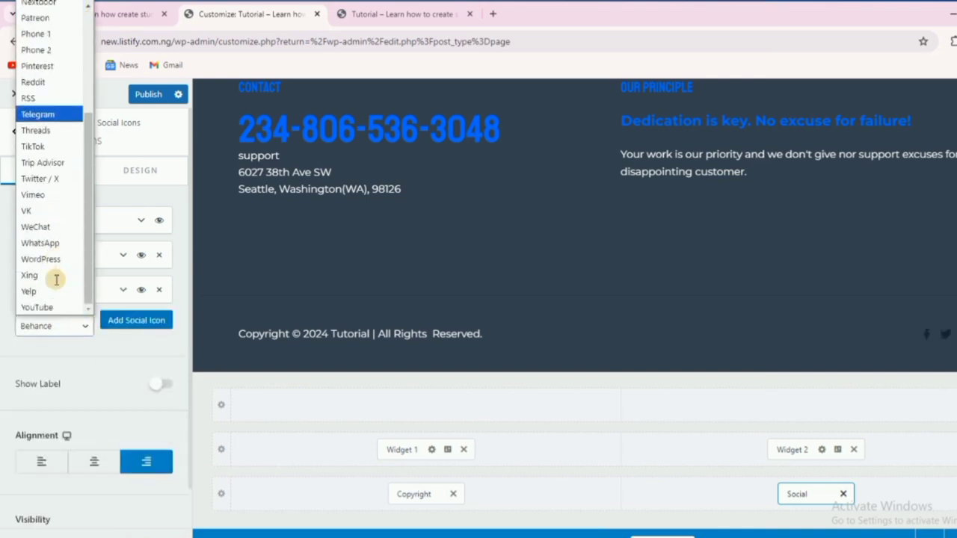
{"action": "left_click", "coordinate": [50, 243]}
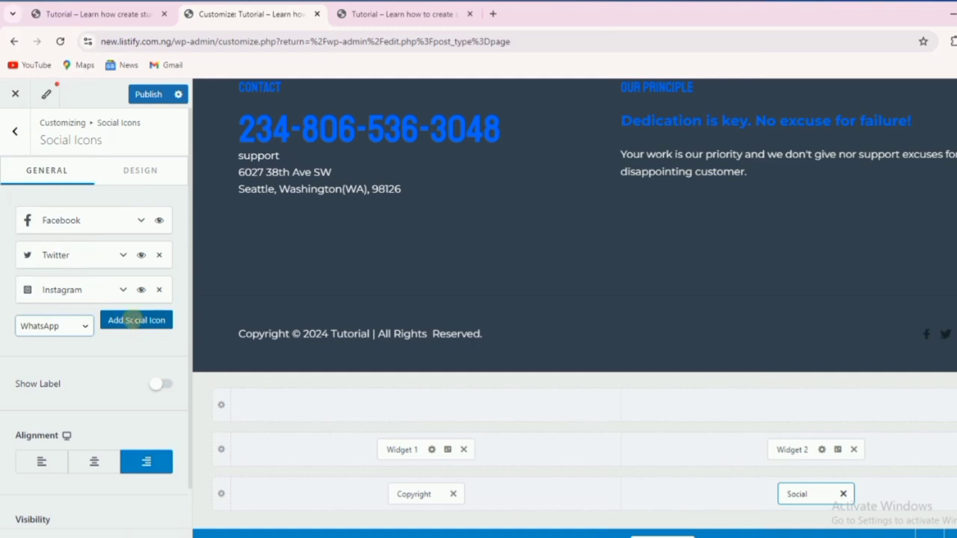
{"action": "left_click", "coordinate": [137, 320]}
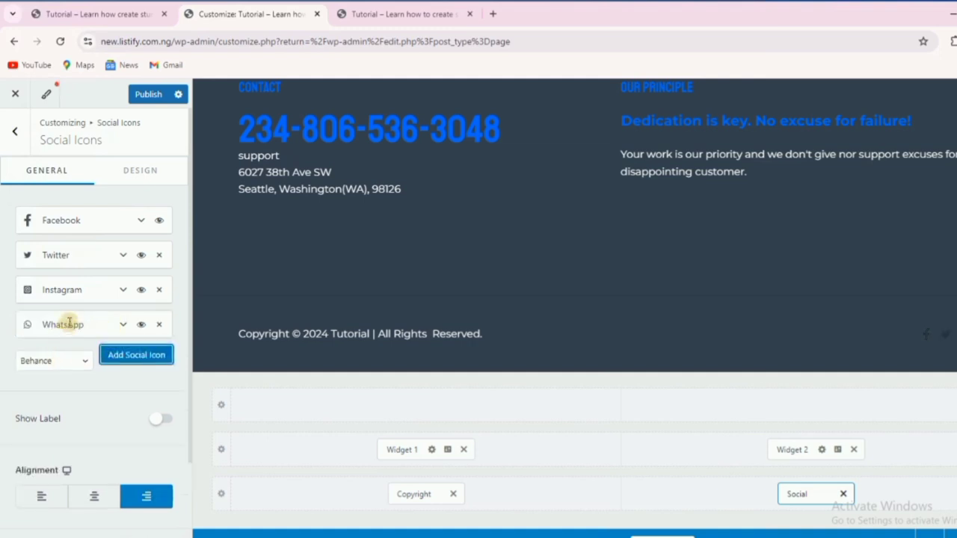
{"action": "left_click", "coordinate": [69, 323]}
{"action": "left_click", "coordinate": [65, 417]}
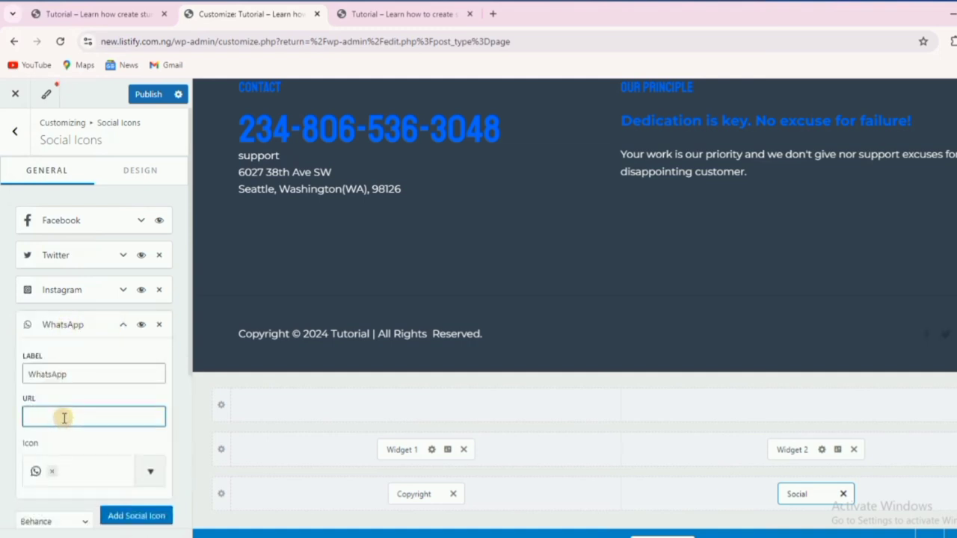
{"action": "type", "text": "https"}
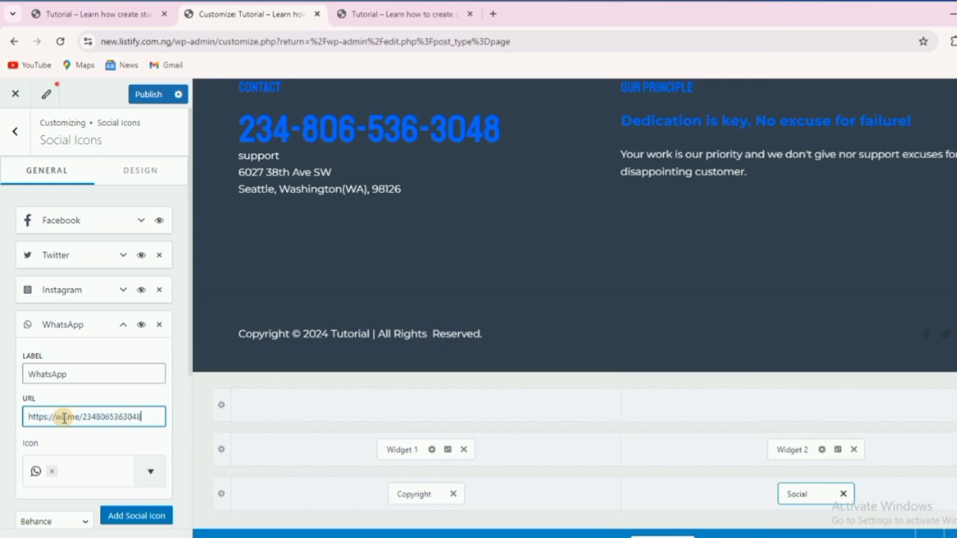
{"action": "left_click", "coordinate": [91, 323]}
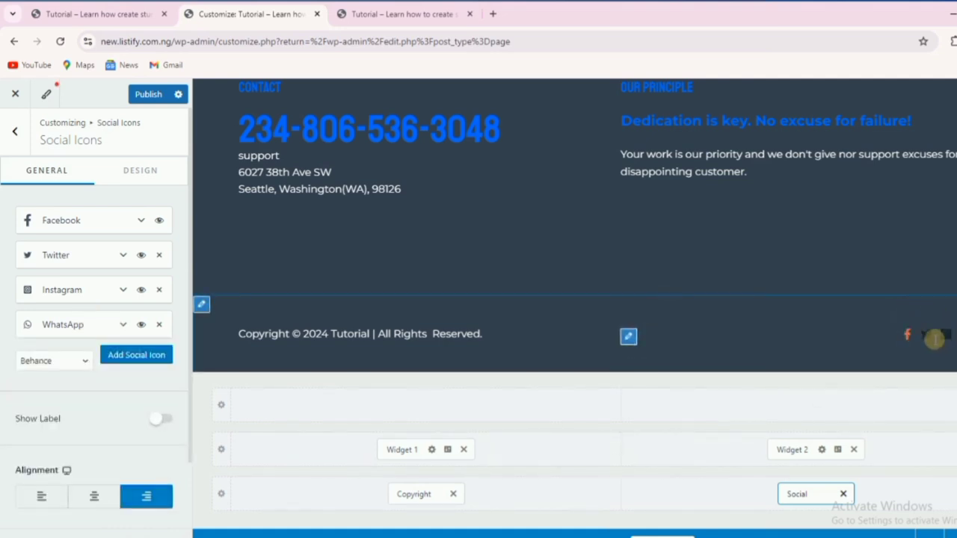
Set the social icons to white with a blue hover colour, then publish the footer.
{"action": "left_click", "coordinate": [151, 171]}
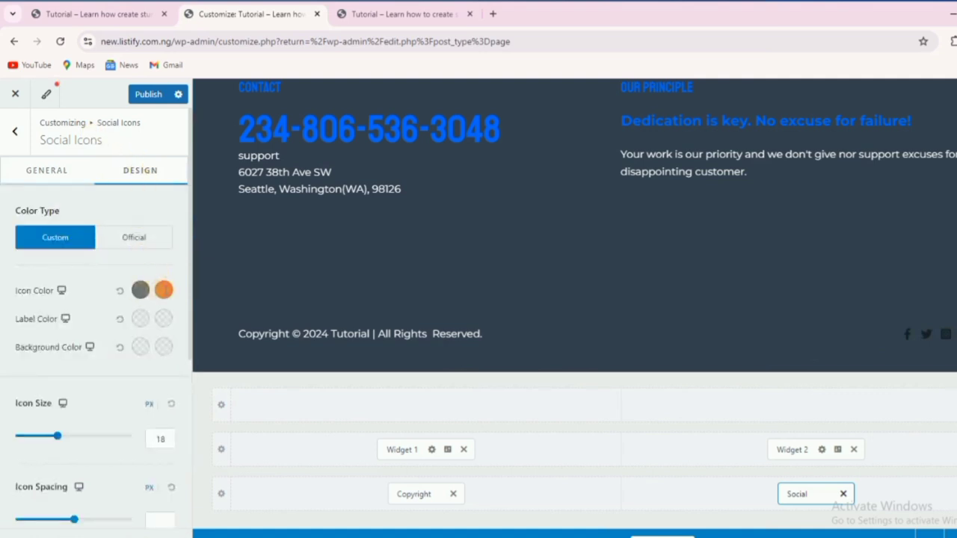
{"action": "left_click", "coordinate": [164, 290]}
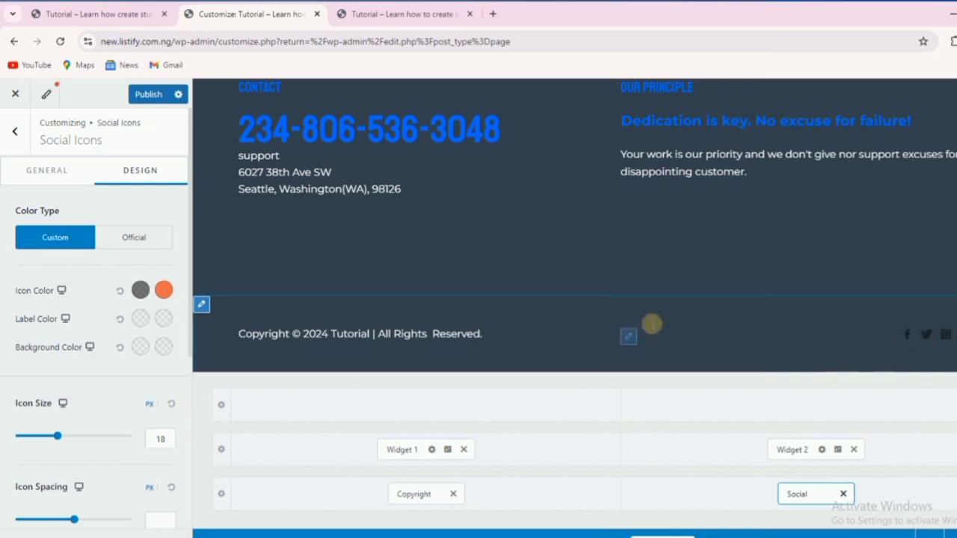
{"action": "left_click", "coordinate": [162, 290]}
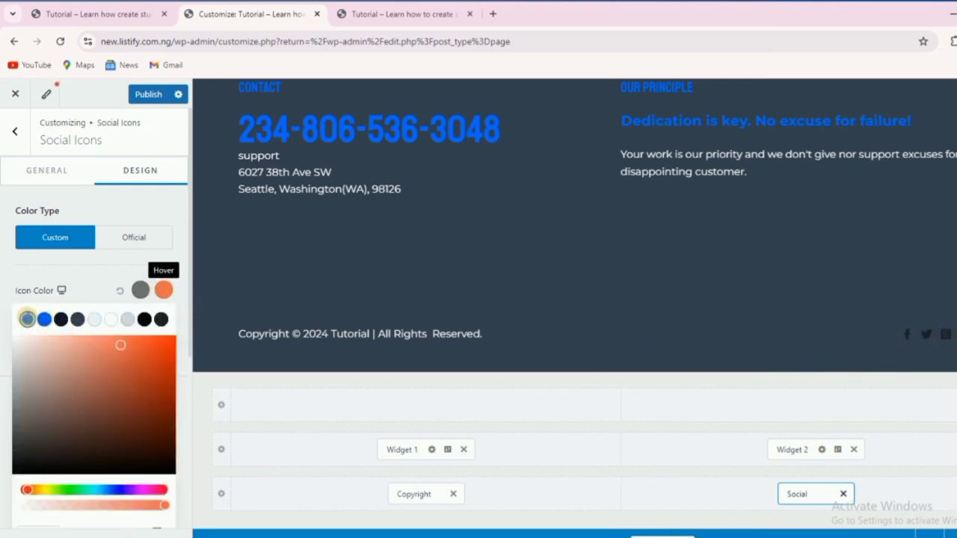
{"action": "left_click", "coordinate": [27, 319]}
{"action": "left_click", "coordinate": [139, 291]}
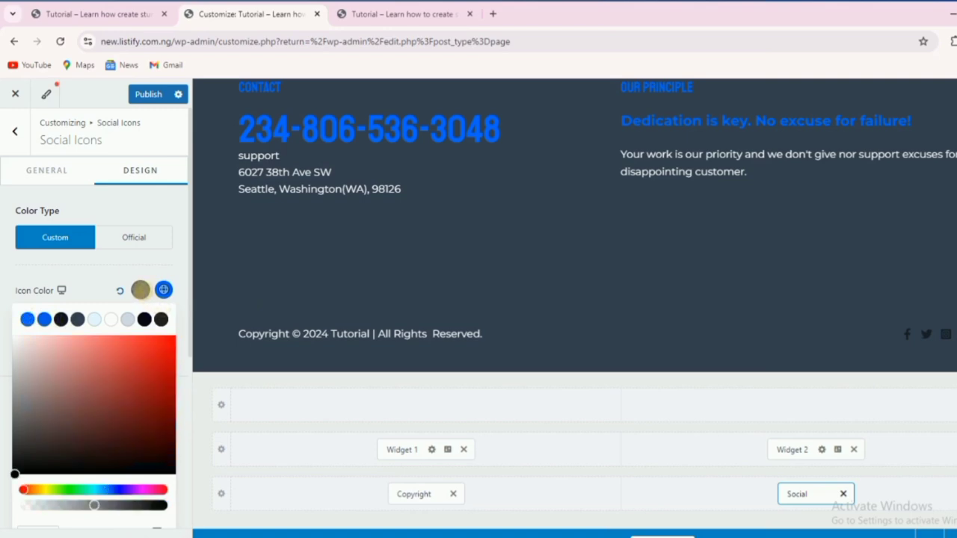
{"action": "left_click", "coordinate": [112, 319]}
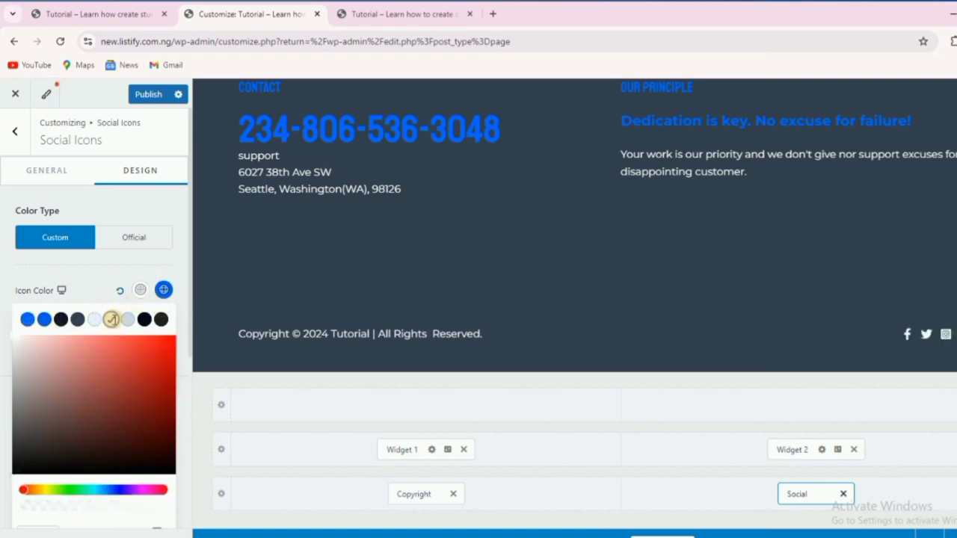
{"action": "left_click", "coordinate": [617, 358]}
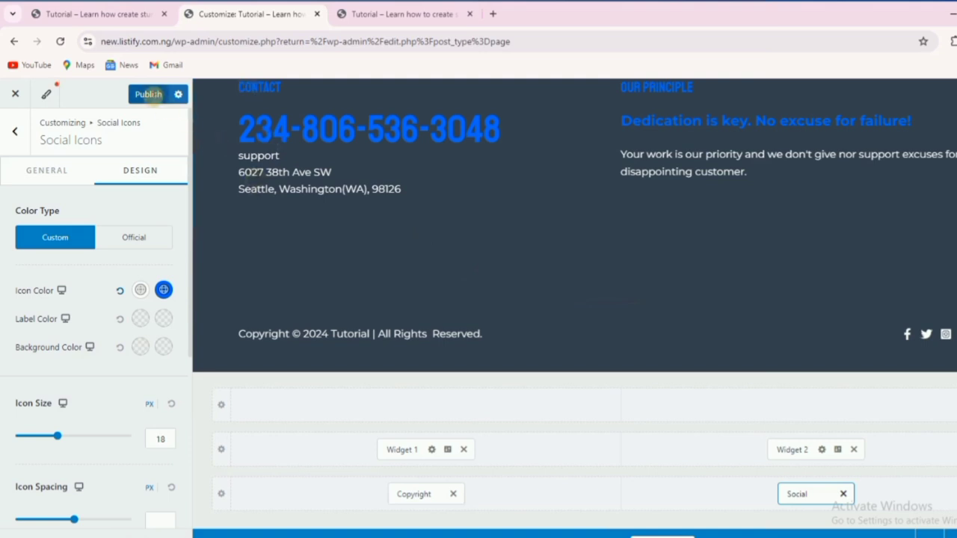
{"action": "left_click", "coordinate": [144, 95]}
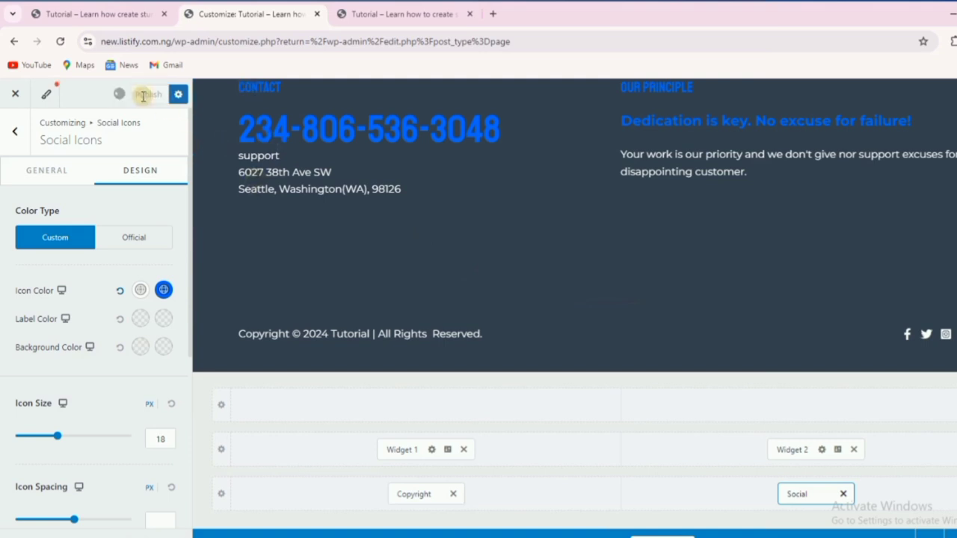
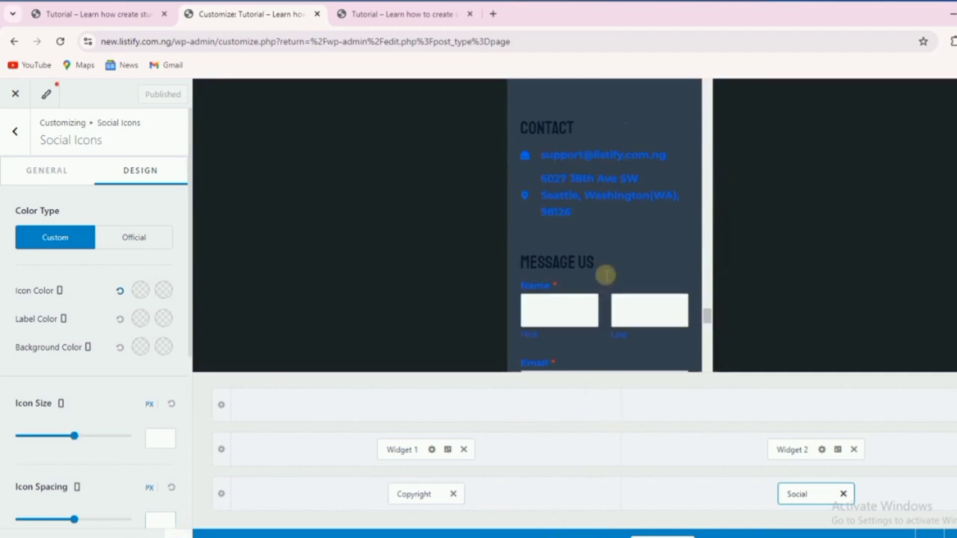
Scroll the Customizer's mobile preview down to inspect the new footer.
{"action": "scroll", "coordinate": [606, 275], "scroll_direction": "up", "scroll_amount": 15}
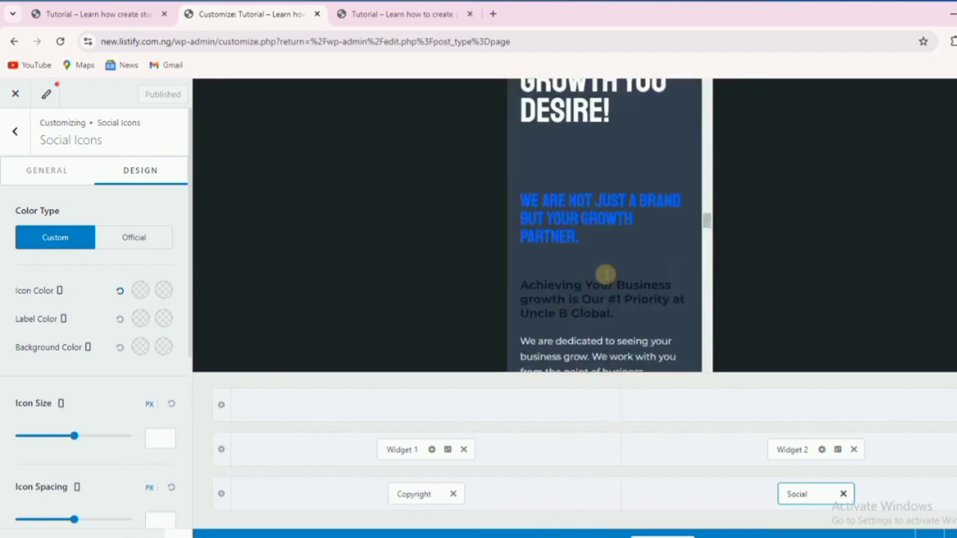
{"action": "scroll", "coordinate": [606, 275], "scroll_direction": "up", "scroll_amount": 15}
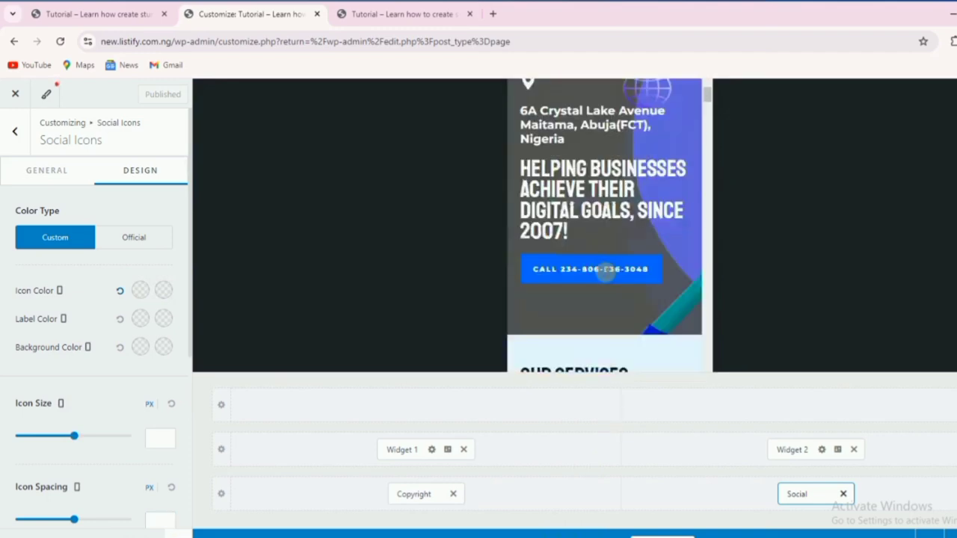
{"action": "scroll", "coordinate": [606, 274], "scroll_direction": "up", "scroll_amount": 3}
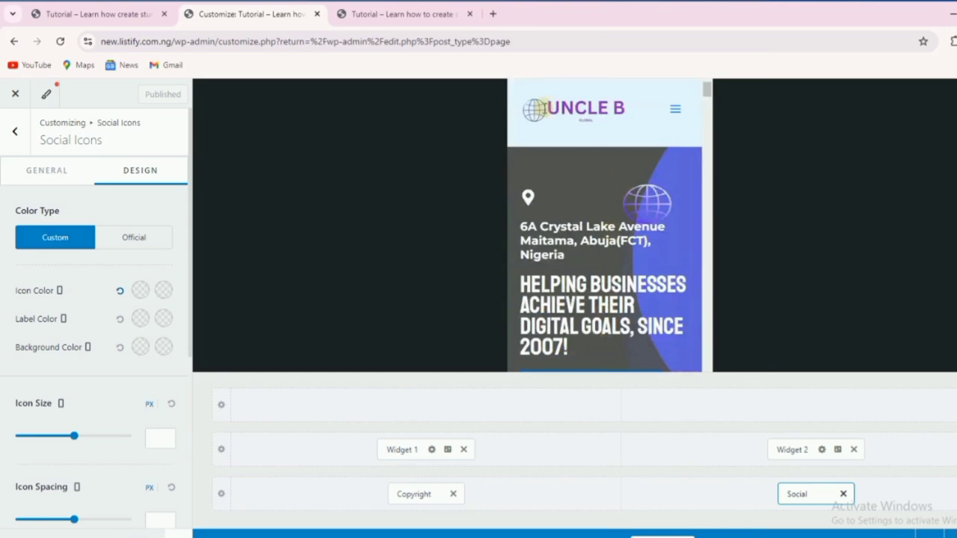
{"action": "scroll", "coordinate": [545, 112], "scroll_direction": "down", "scroll_amount": 3}
{"action": "scroll", "coordinate": [583, 179], "scroll_direction": "up", "scroll_amount": 2}
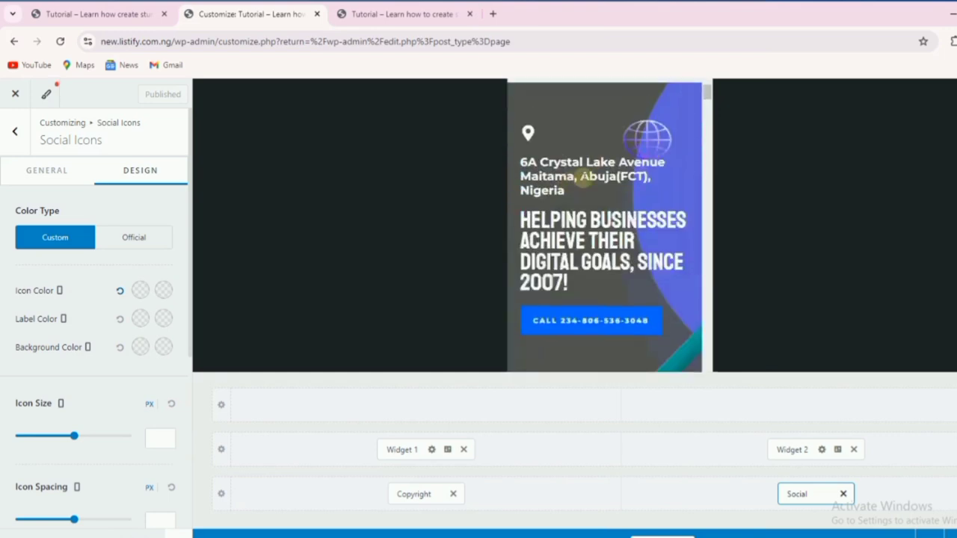
{"action": "scroll", "coordinate": [624, 194], "scroll_direction": "down", "scroll_amount": 10}
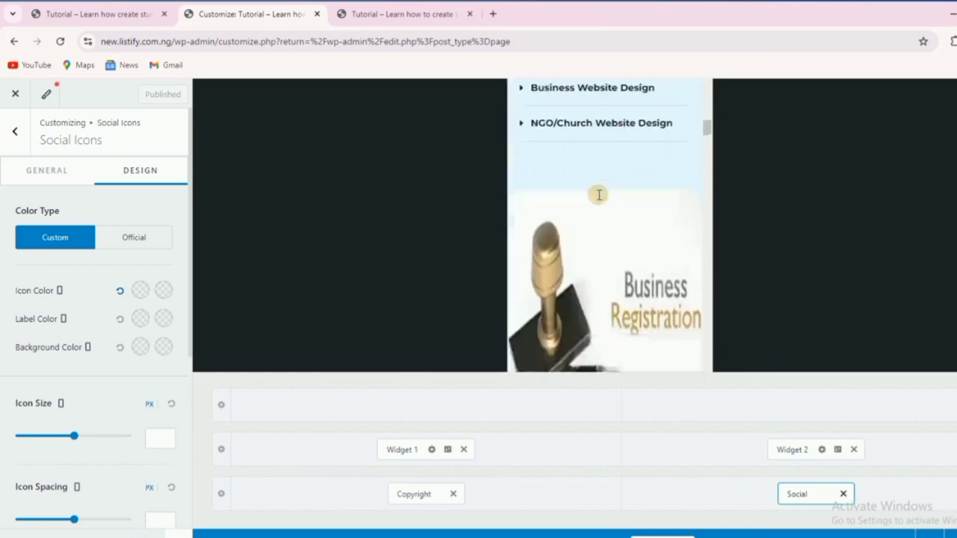
{"action": "scroll", "coordinate": [598, 193], "scroll_direction": "down", "scroll_amount": 10}
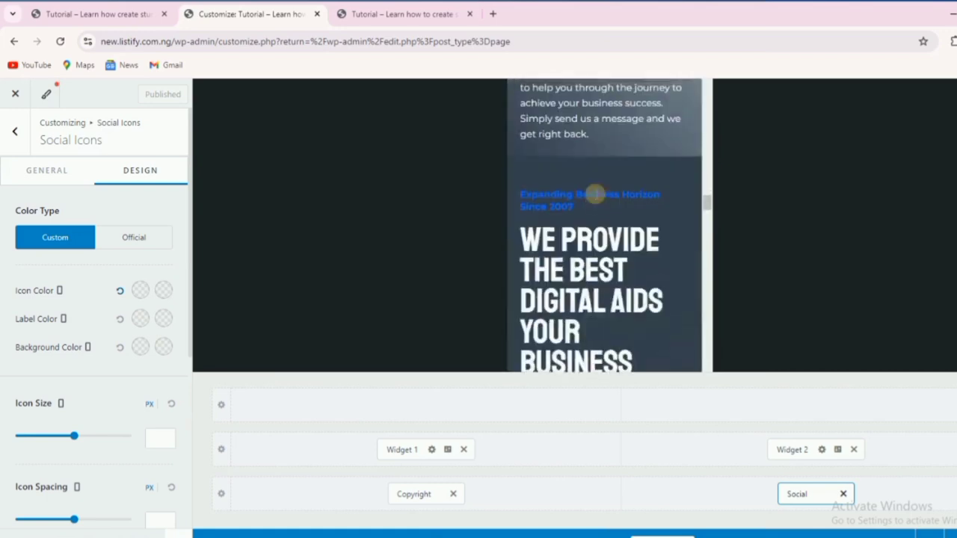
{"action": "scroll", "coordinate": [595, 193], "scroll_direction": "down", "scroll_amount": 10}
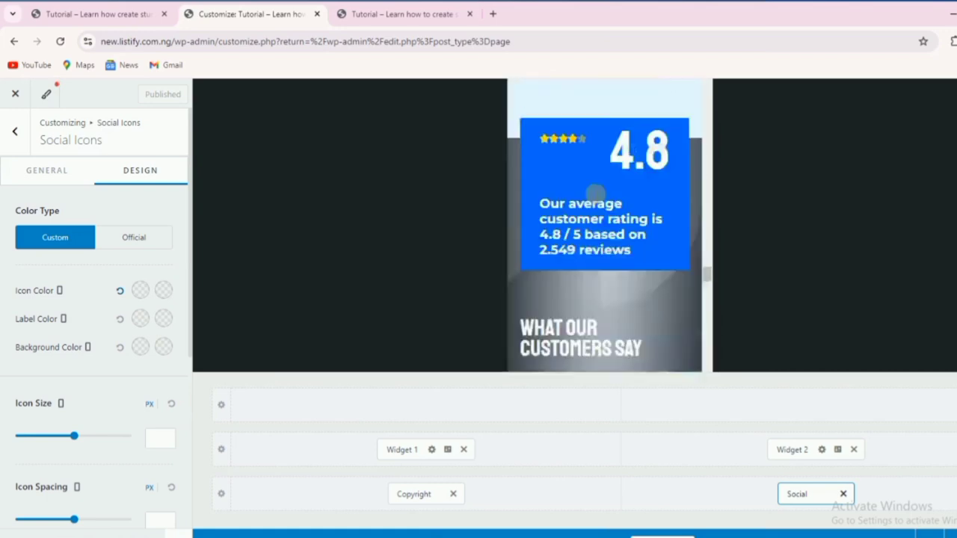
{"action": "scroll", "coordinate": [590, 193], "scroll_direction": "down", "scroll_amount": 10}
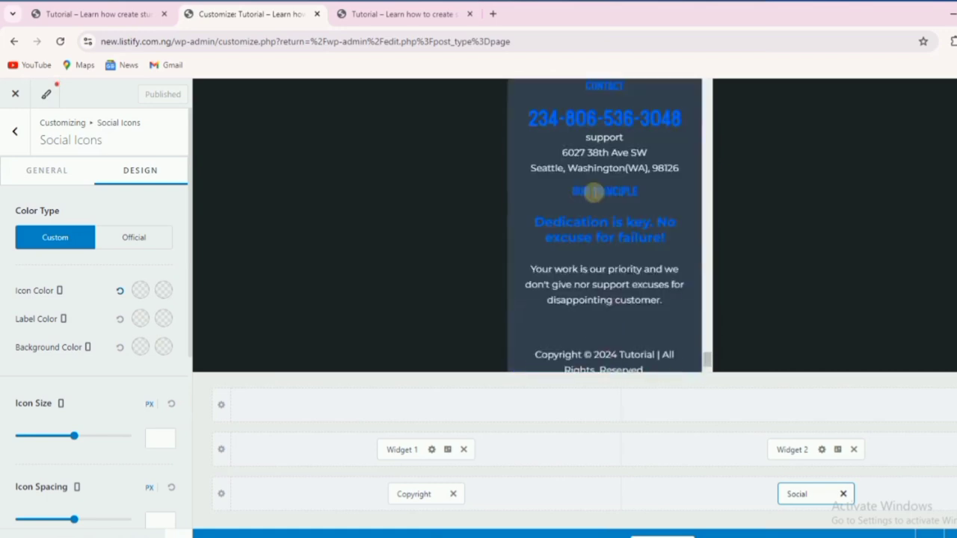
{"action": "scroll", "coordinate": [594, 191], "scroll_direction": "up", "scroll_amount": 5}
{"action": "scroll", "coordinate": [593, 190], "scroll_direction": "down", "scroll_amount": 4}
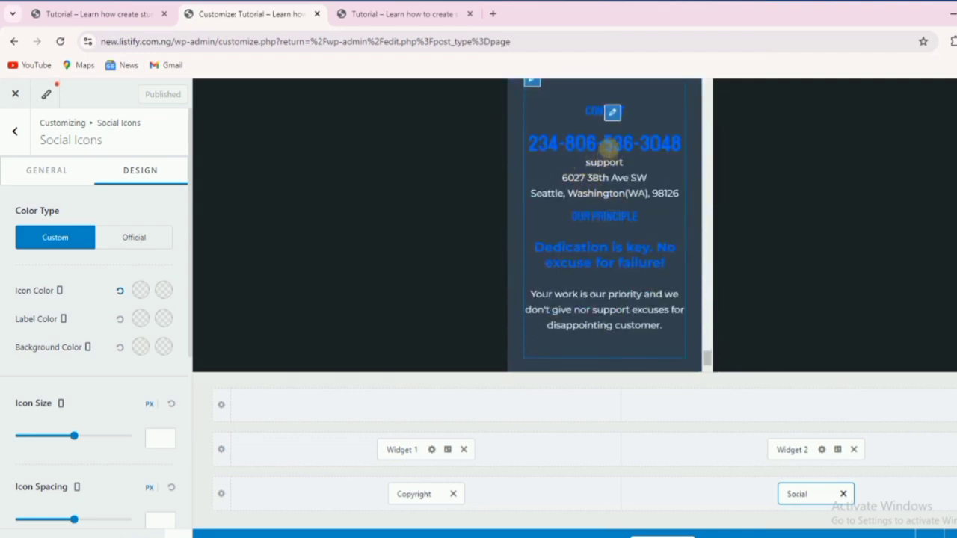
{"action": "scroll", "coordinate": [604, 148], "scroll_direction": "down", "scroll_amount": 2}
{"action": "scroll", "coordinate": [601, 150], "scroll_direction": "up", "scroll_amount": 2}
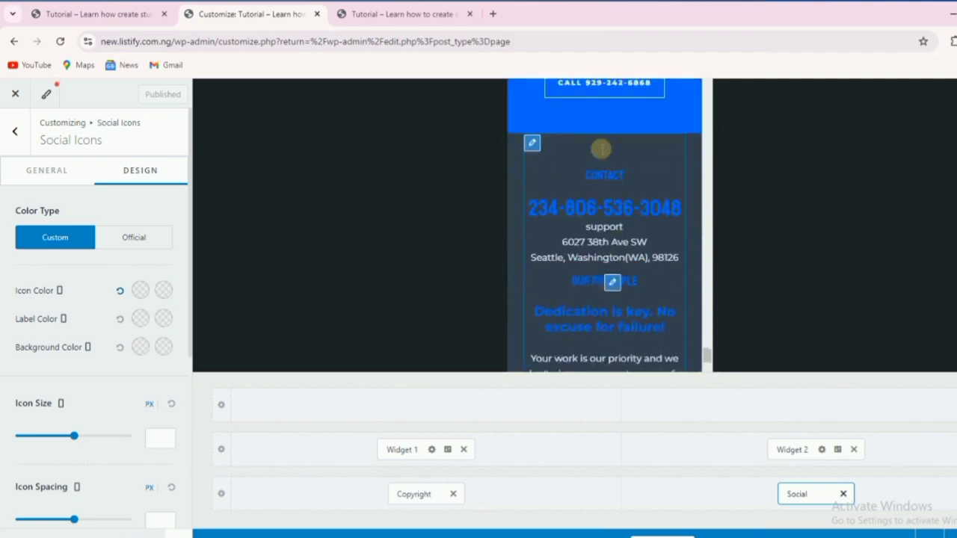
{"action": "scroll", "coordinate": [602, 149], "scroll_direction": "down", "scroll_amount": 2}
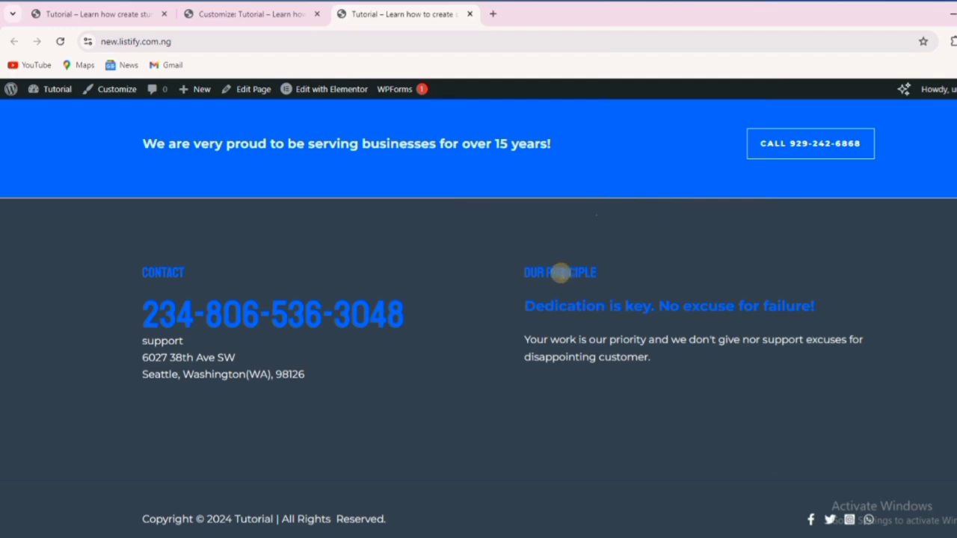
{"action": "scroll", "coordinate": [536, 261], "scroll_direction": "up", "scroll_amount": 15}
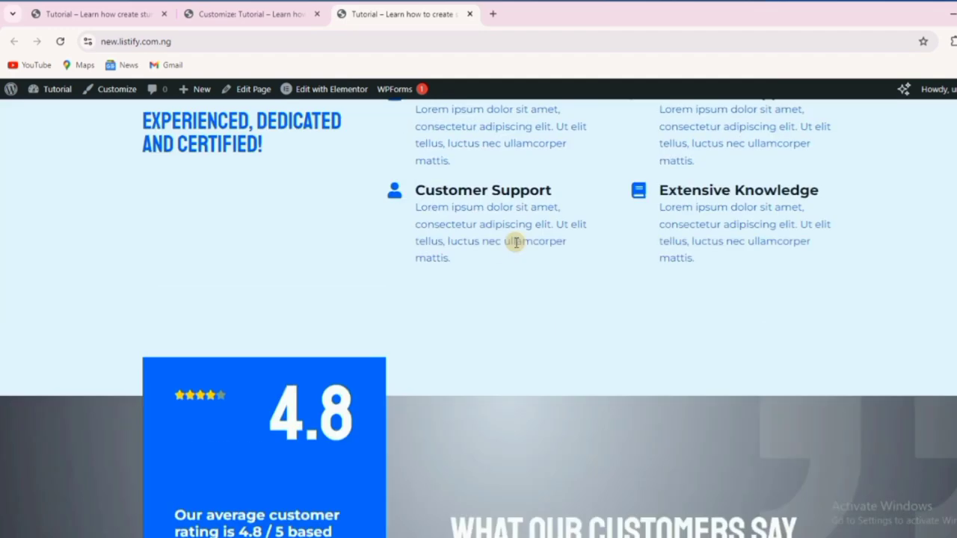
{"action": "scroll", "coordinate": [507, 236], "scroll_direction": "up", "scroll_amount": 10}
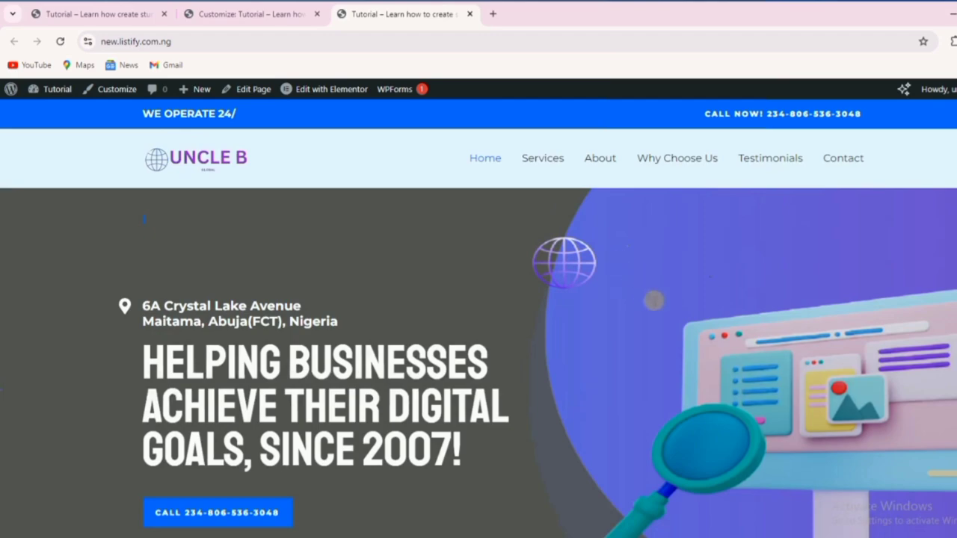
{"action": "scroll", "coordinate": [674, 296], "scroll_direction": "down", "scroll_amount": 9}
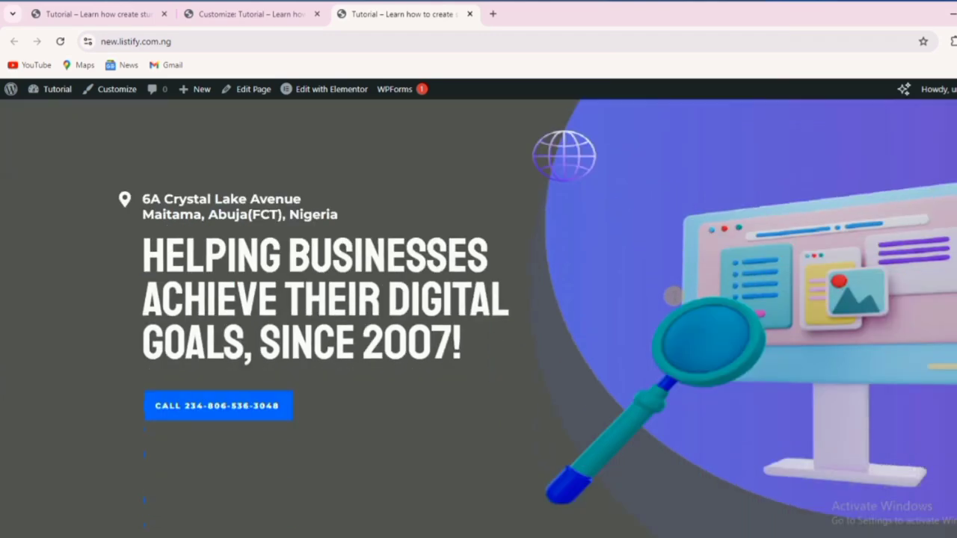
{"action": "scroll", "coordinate": [670, 295], "scroll_direction": "down", "scroll_amount": 10}
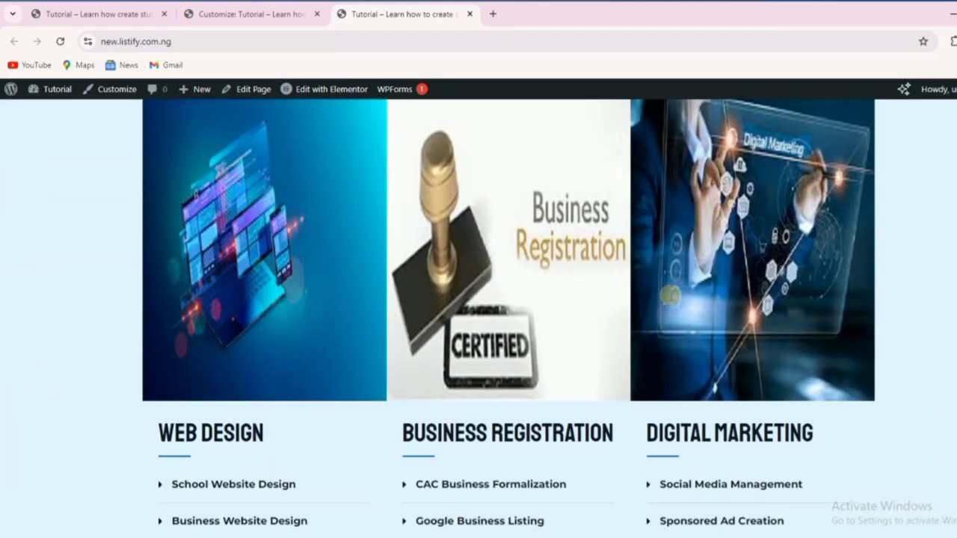
{"action": "scroll", "coordinate": [670, 295], "scroll_direction": "down", "scroll_amount": 9}
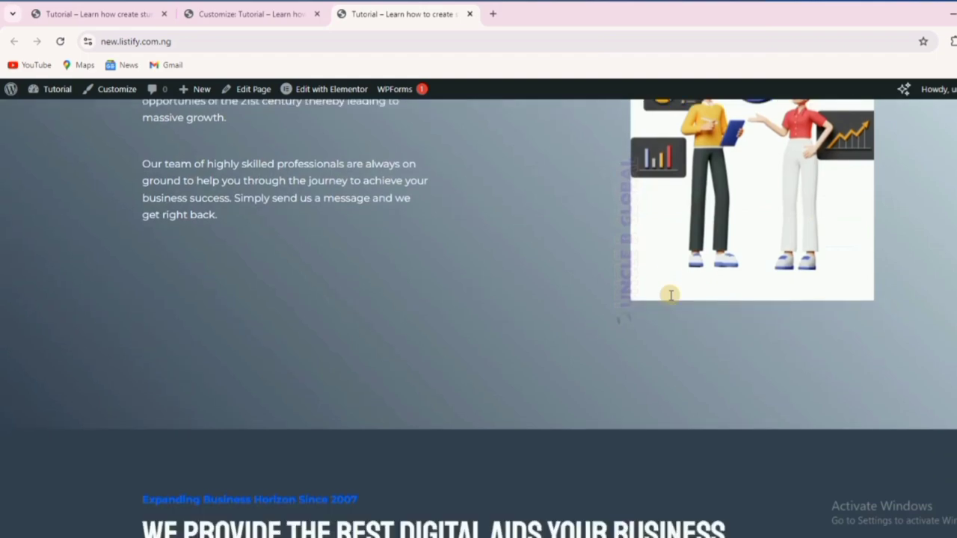
{"action": "scroll", "coordinate": [669, 296], "scroll_direction": "down", "scroll_amount": 10}
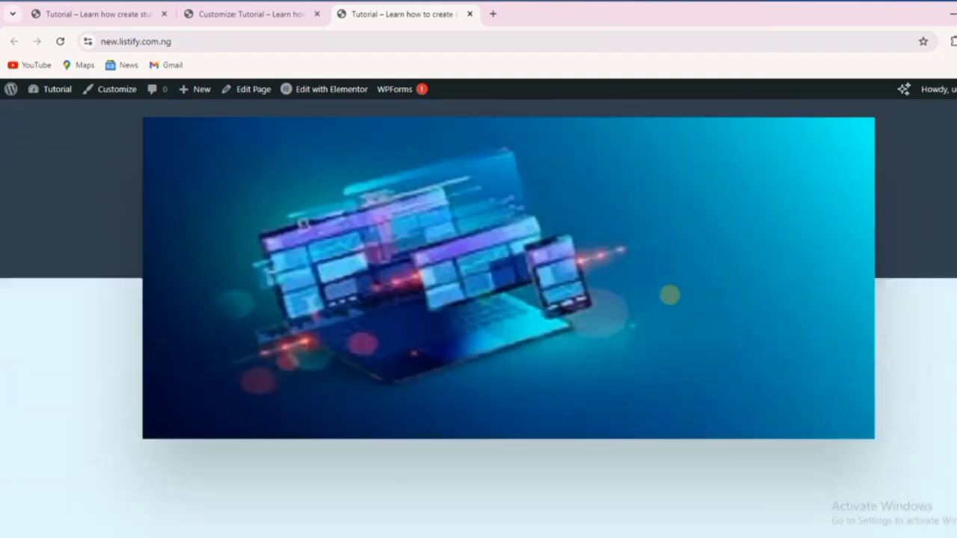
{"action": "scroll", "coordinate": [670, 295], "scroll_direction": "down", "scroll_amount": 10}
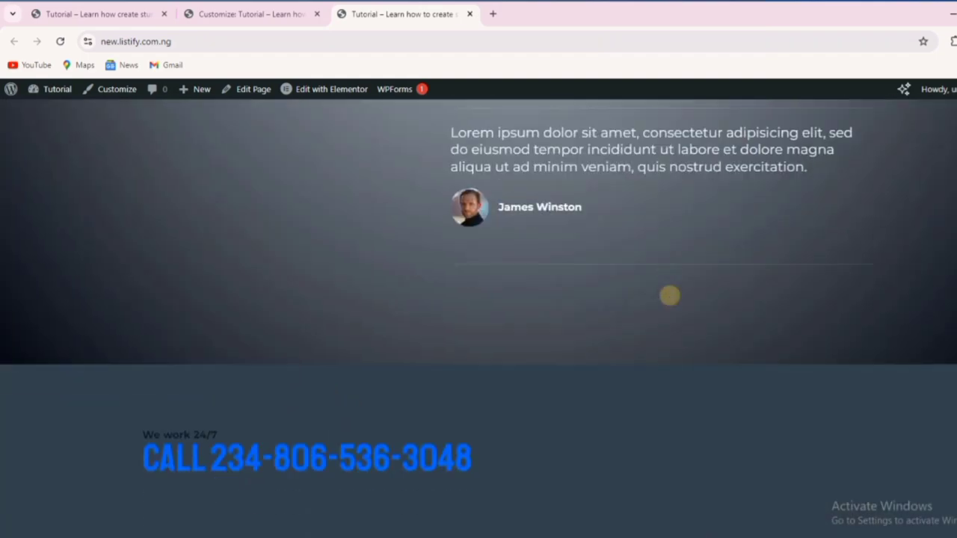
{"action": "scroll", "coordinate": [669, 295], "scroll_direction": "down", "scroll_amount": 1}
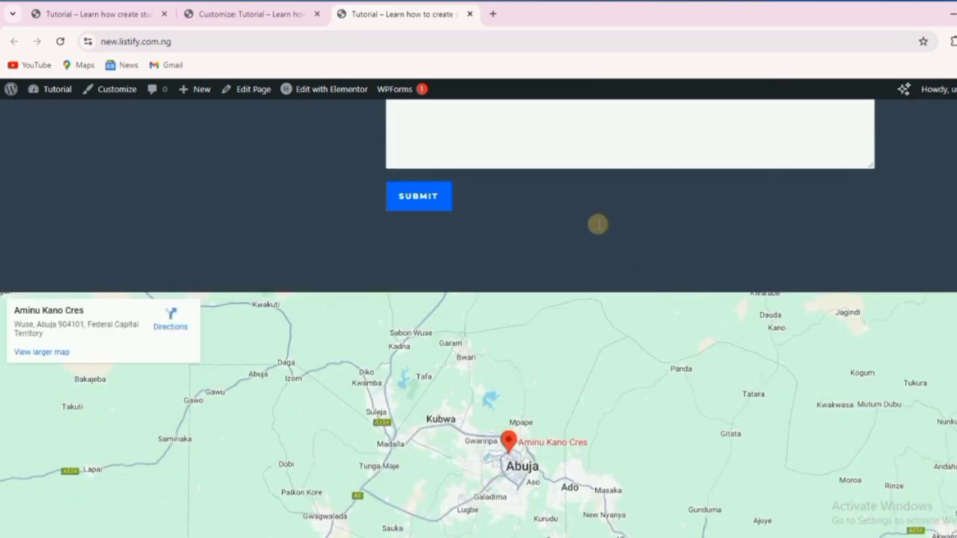
{"action": "scroll", "coordinate": [591, 217], "scroll_direction": "down", "scroll_amount": 4}
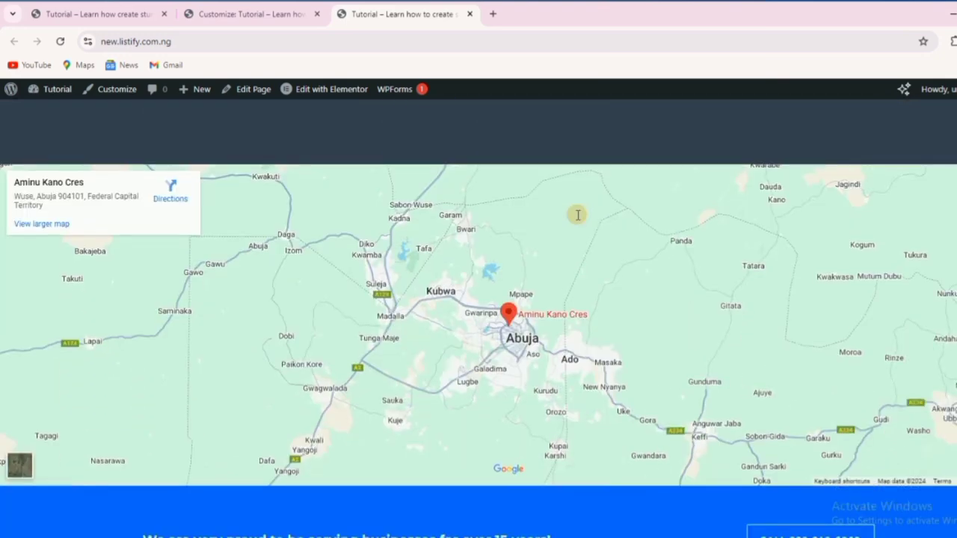
{"action": "scroll", "coordinate": [574, 235], "scroll_direction": "up", "scroll_amount": 4}
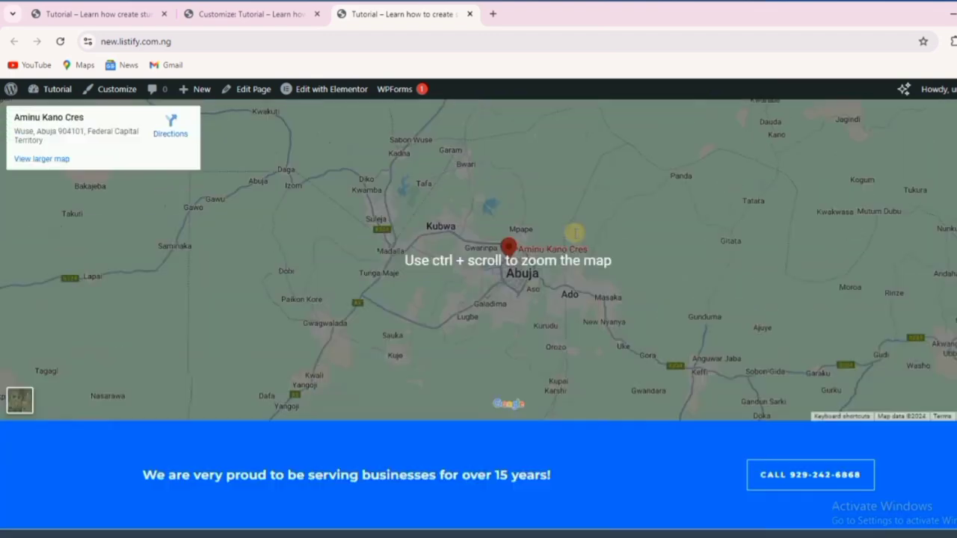
{"action": "scroll", "coordinate": [598, 207], "scroll_direction": "down", "scroll_amount": 3}
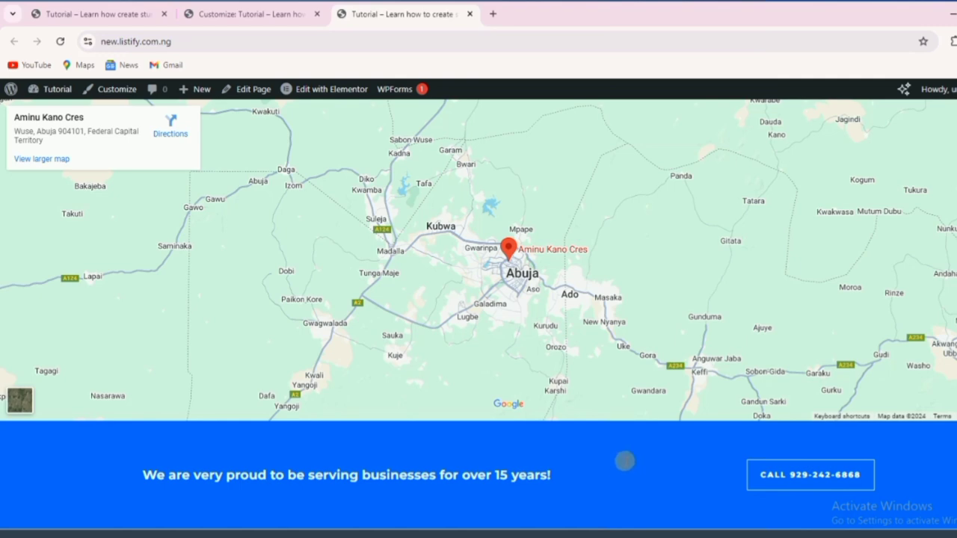
{"action": "scroll", "coordinate": [626, 465], "scroll_direction": "down", "scroll_amount": 3}
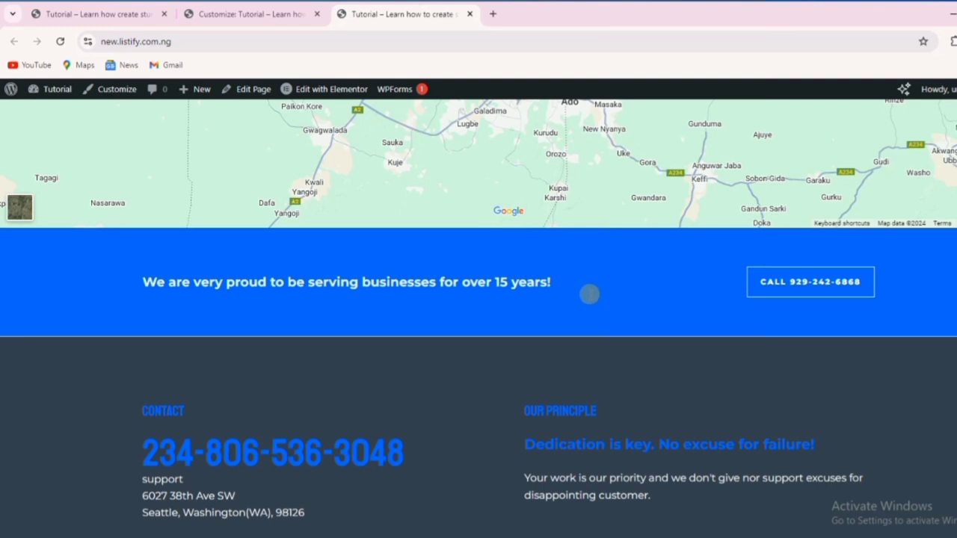
{"action": "scroll", "coordinate": [589, 294], "scroll_direction": "down", "scroll_amount": 2}
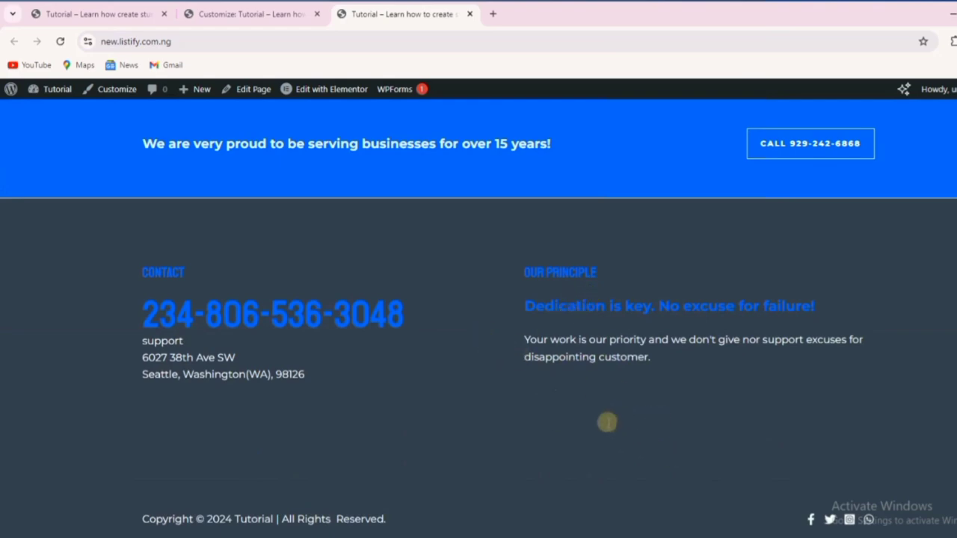
{"action": "scroll", "coordinate": [607, 422], "scroll_direction": "up", "scroll_amount": 5}
{"action": "scroll", "coordinate": [607, 423], "scroll_direction": "up", "scroll_amount": 20}
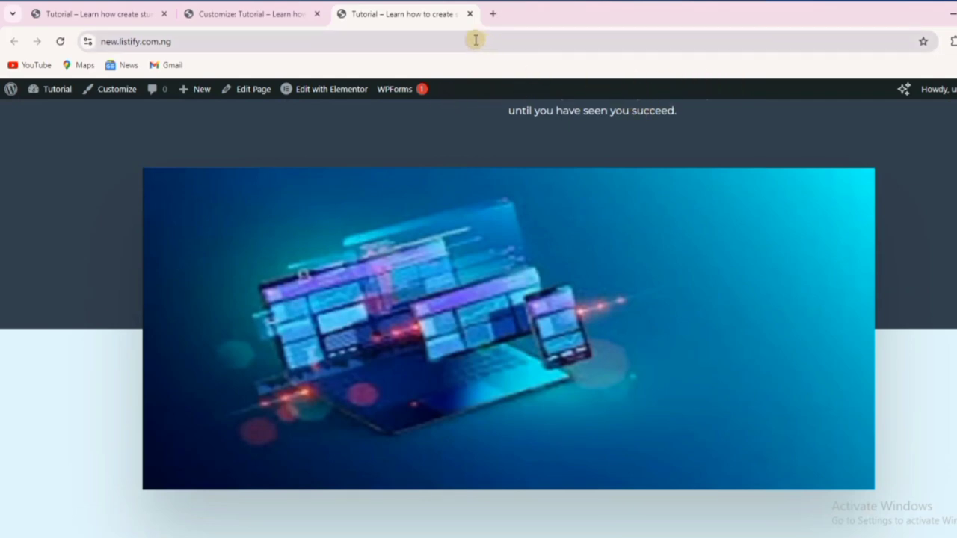
Return to the 'Customize: Tutorial' tab and scroll the mobile preview back to the top.
{"action": "left_click", "coordinate": [241, 11]}
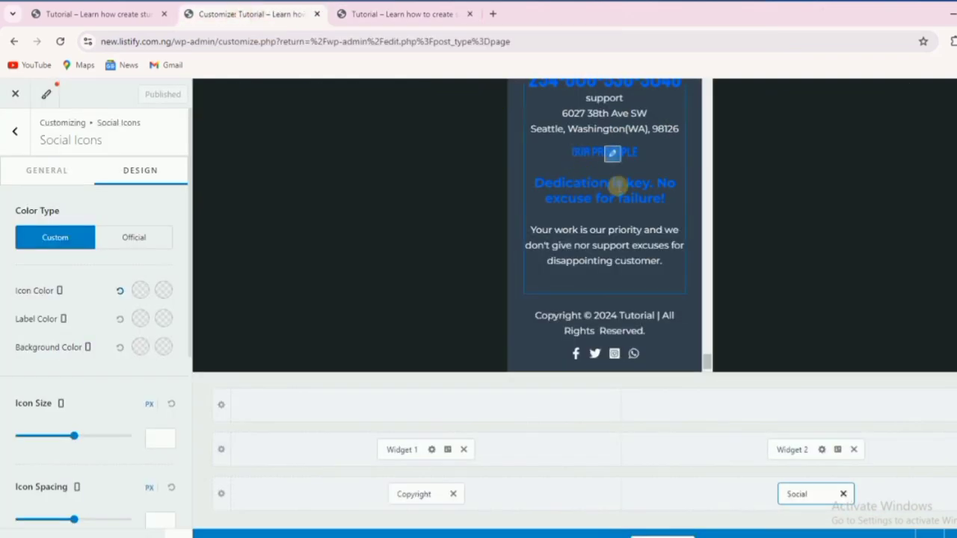
{"action": "scroll", "coordinate": [617, 185], "scroll_direction": "up", "scroll_amount": 15}
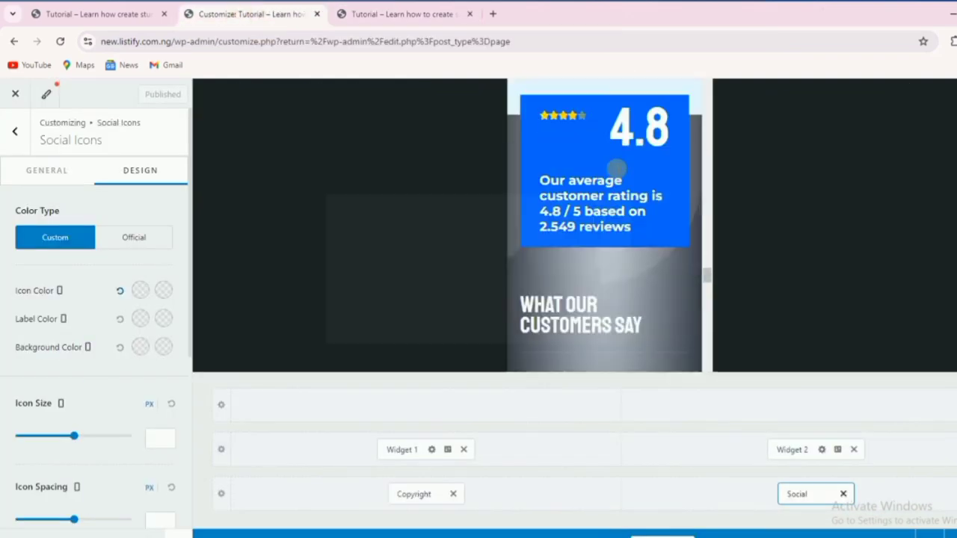
{"action": "scroll", "coordinate": [617, 169], "scroll_direction": "up", "scroll_amount": 10}
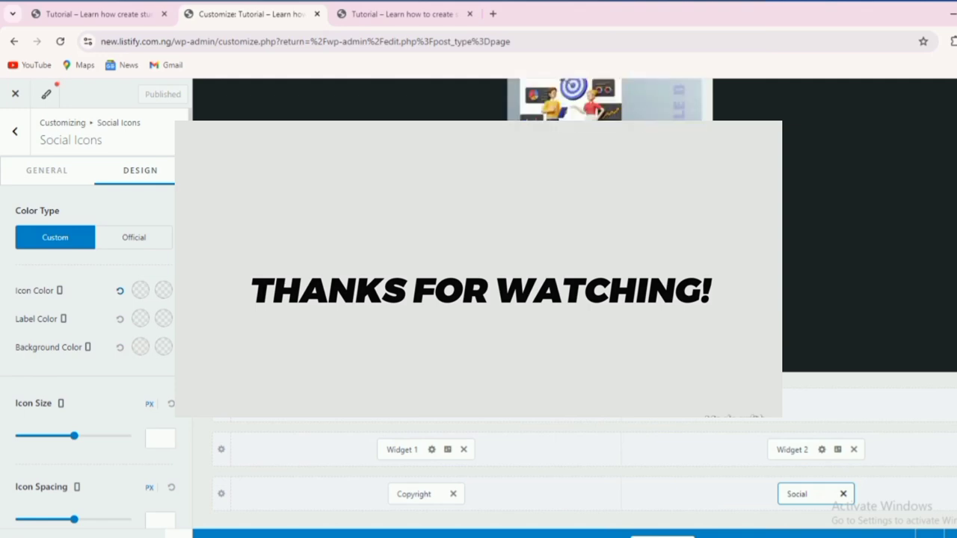
{"action": "scroll", "coordinate": [617, 169], "scroll_direction": "up", "scroll_amount": 12}
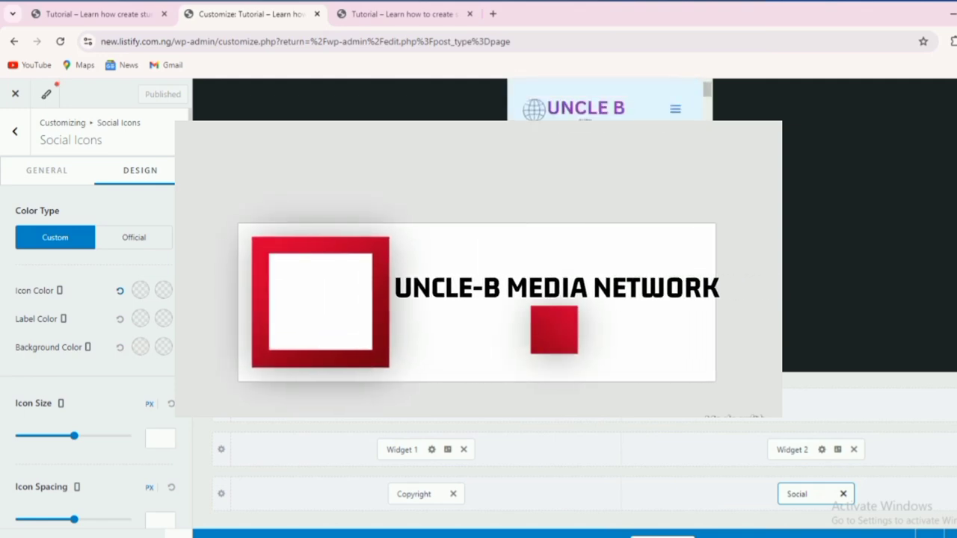